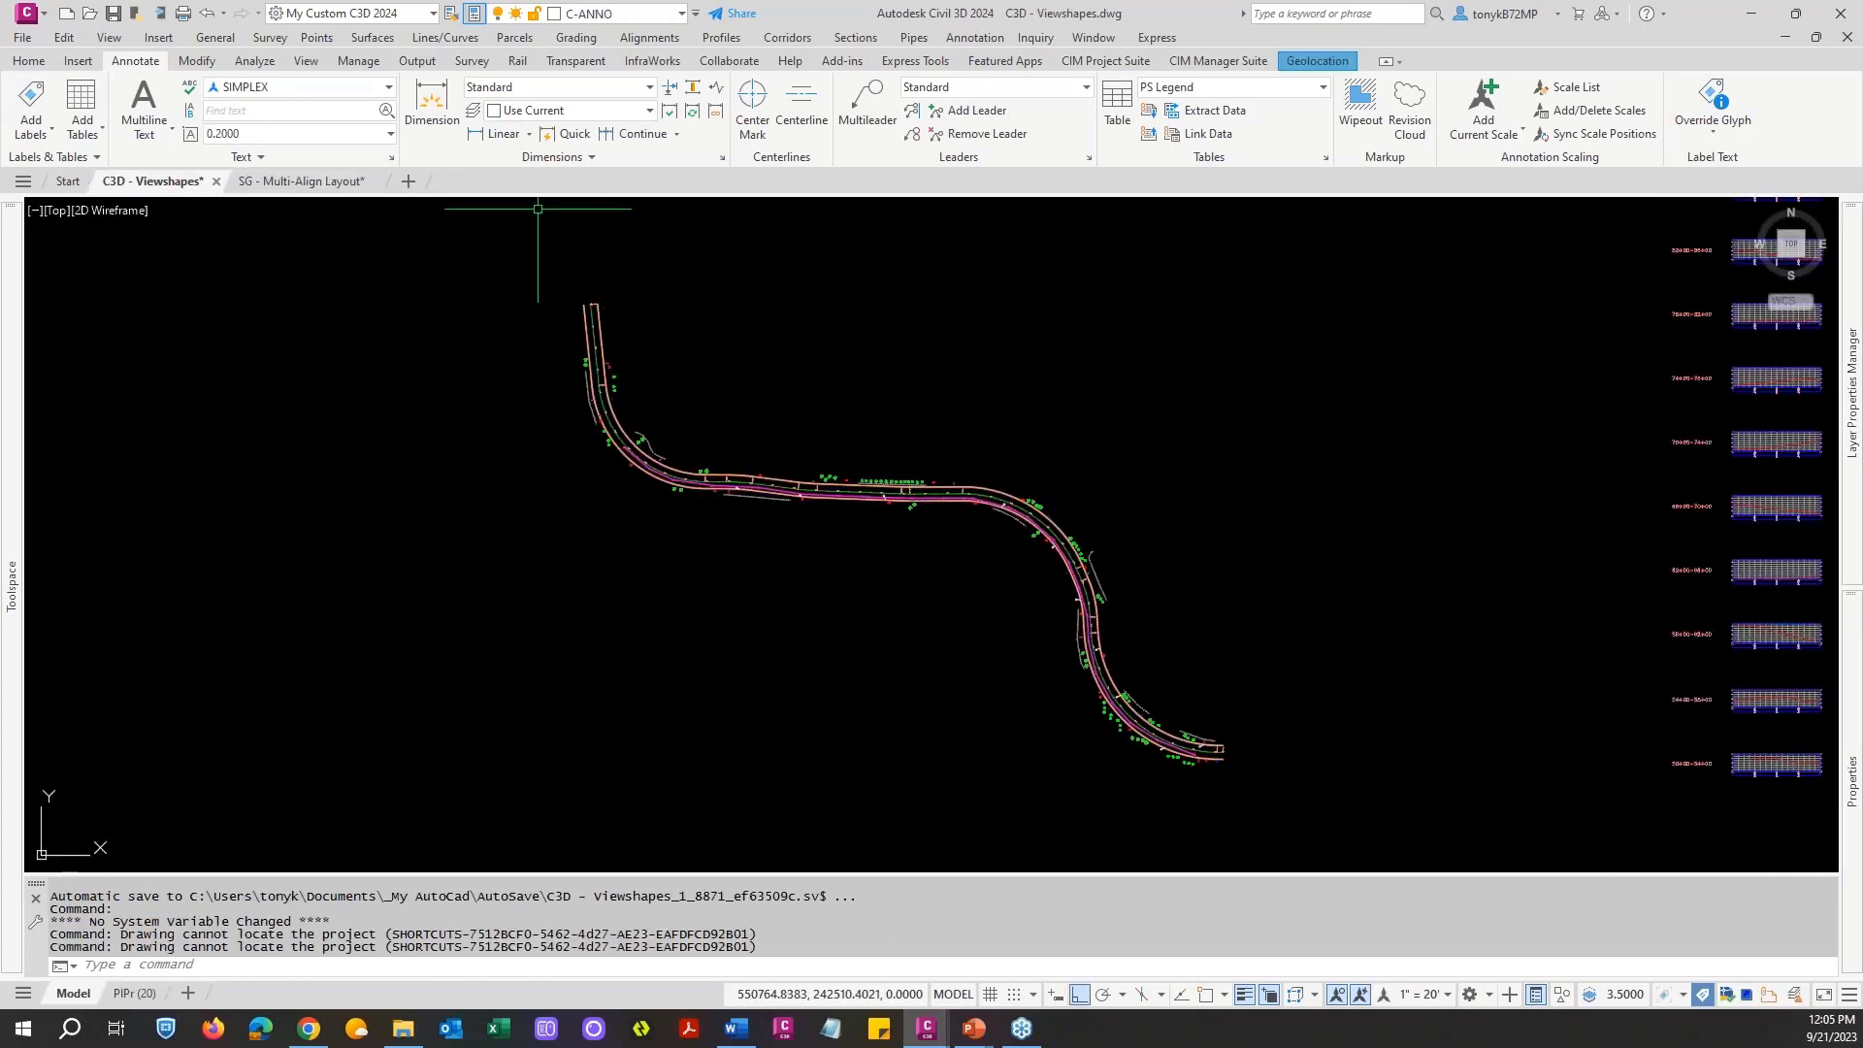
Step: Review the alignment, sheet and view frame group settings in the Create View Frames wizard for Timber Path without creating frames
left_click(414, 64)
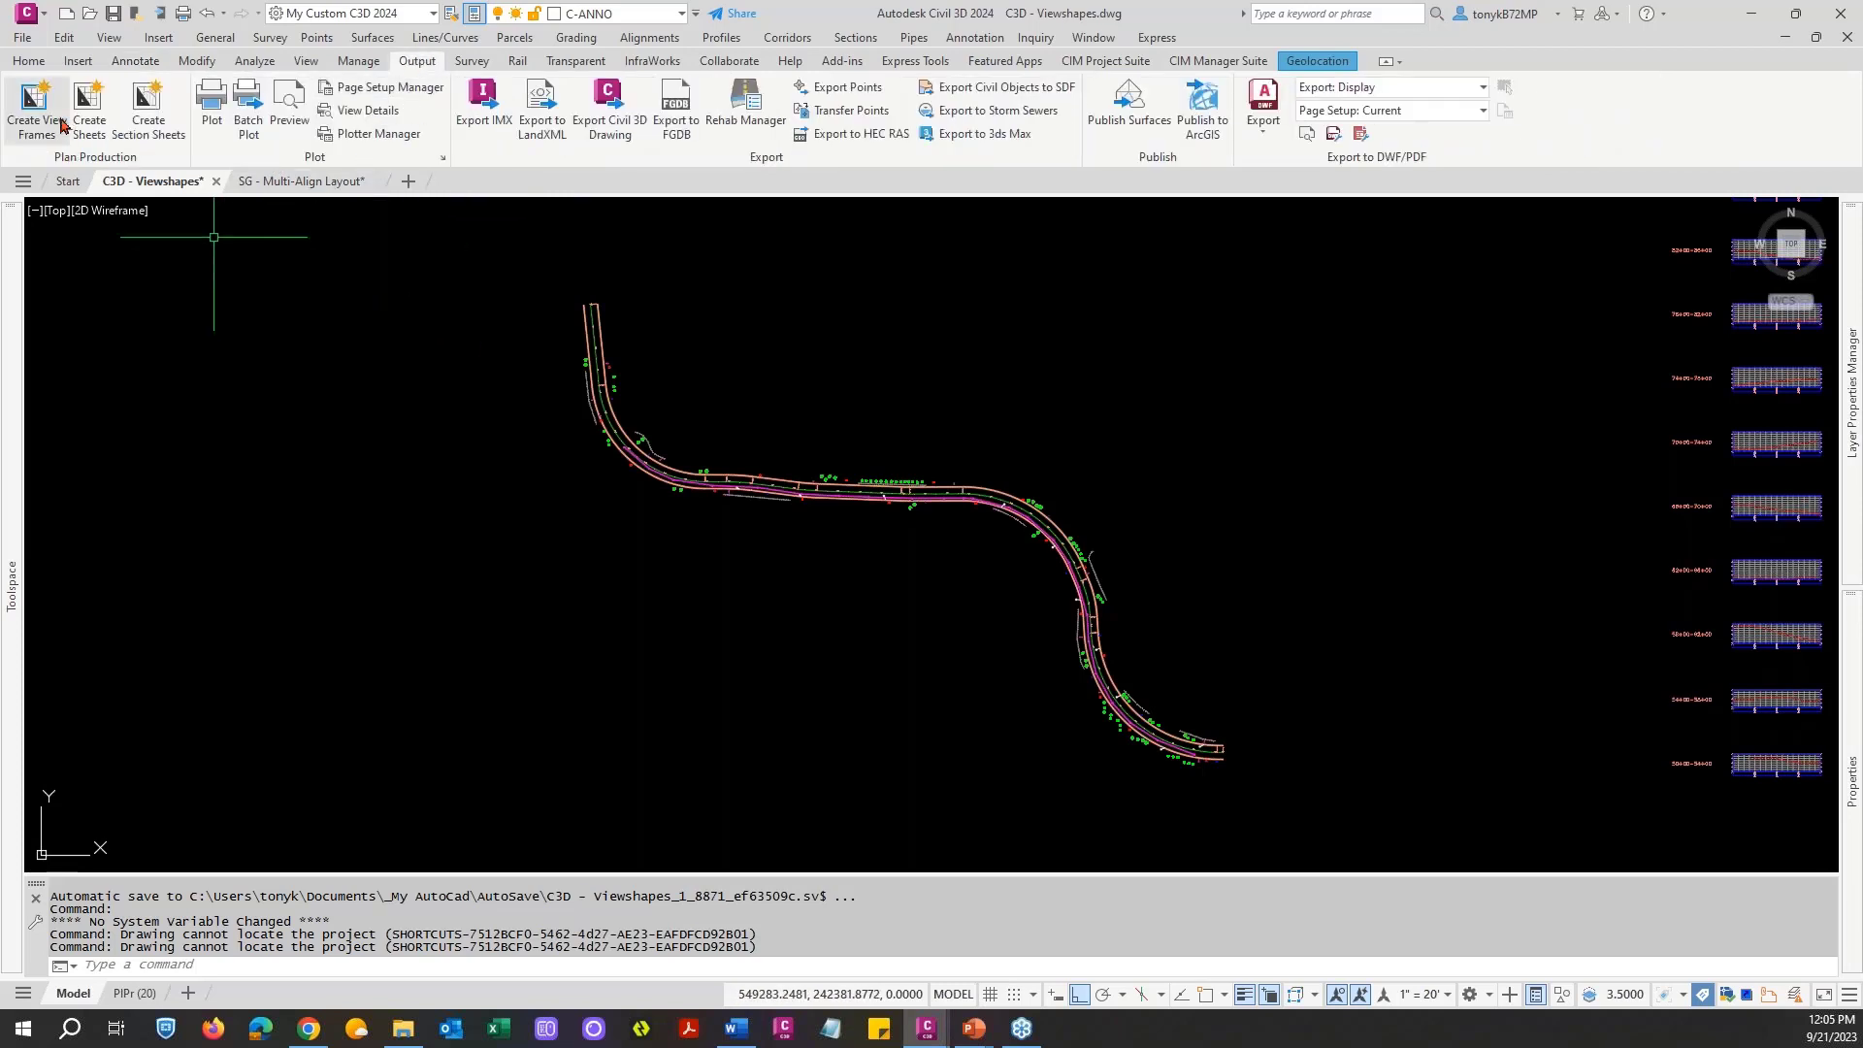
left_click(36, 120)
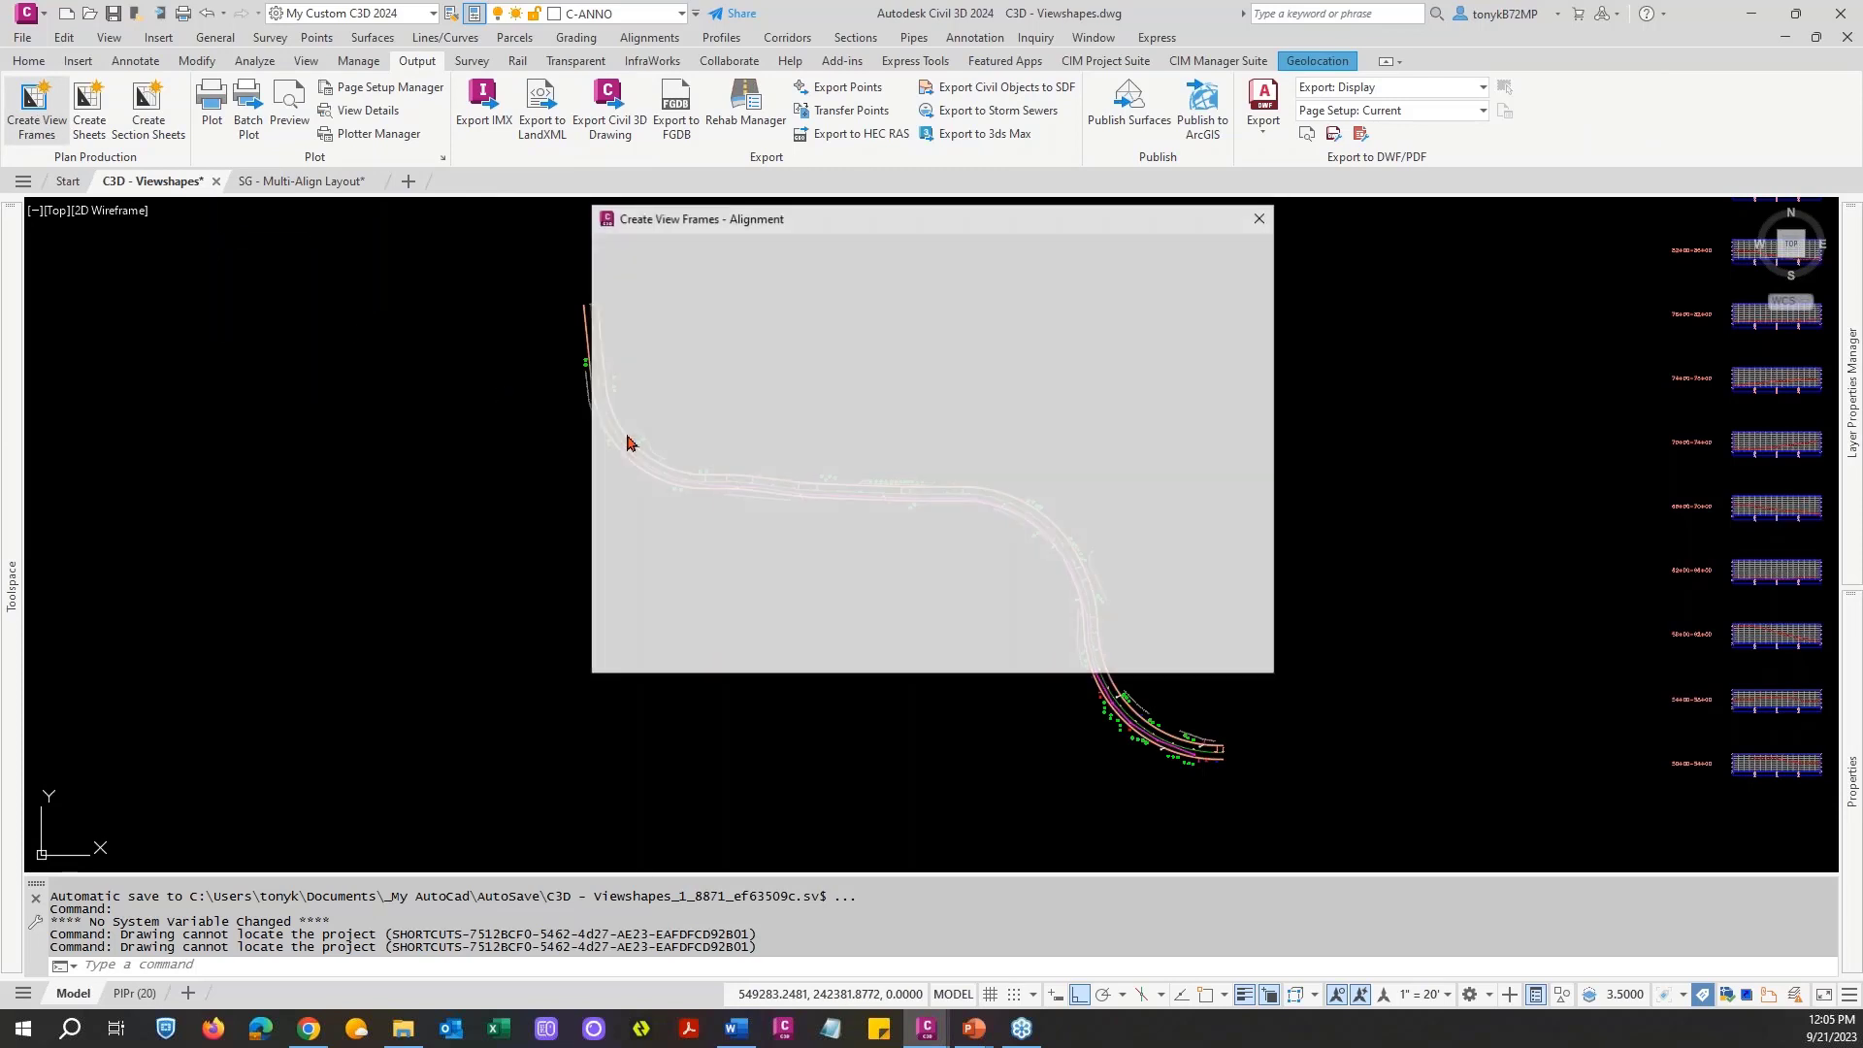
left_click_drag(941, 228, 954, 228)
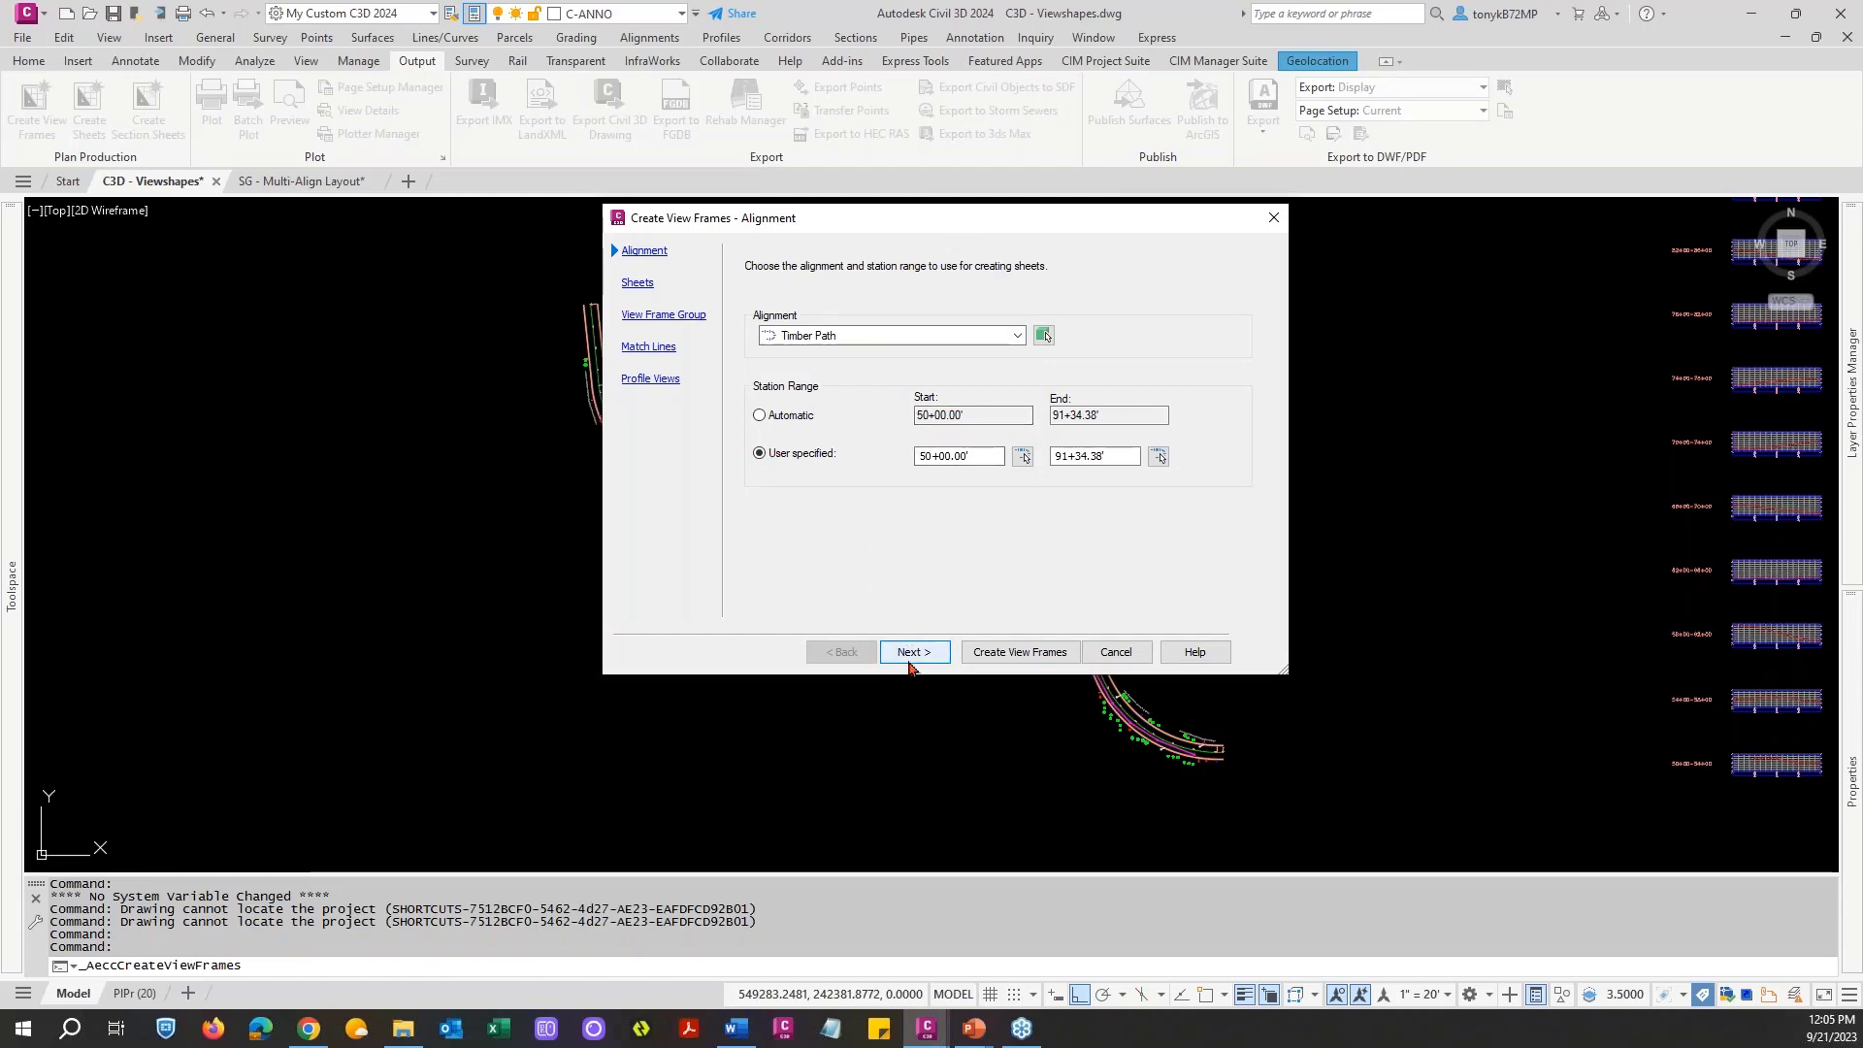
left_click(905, 336)
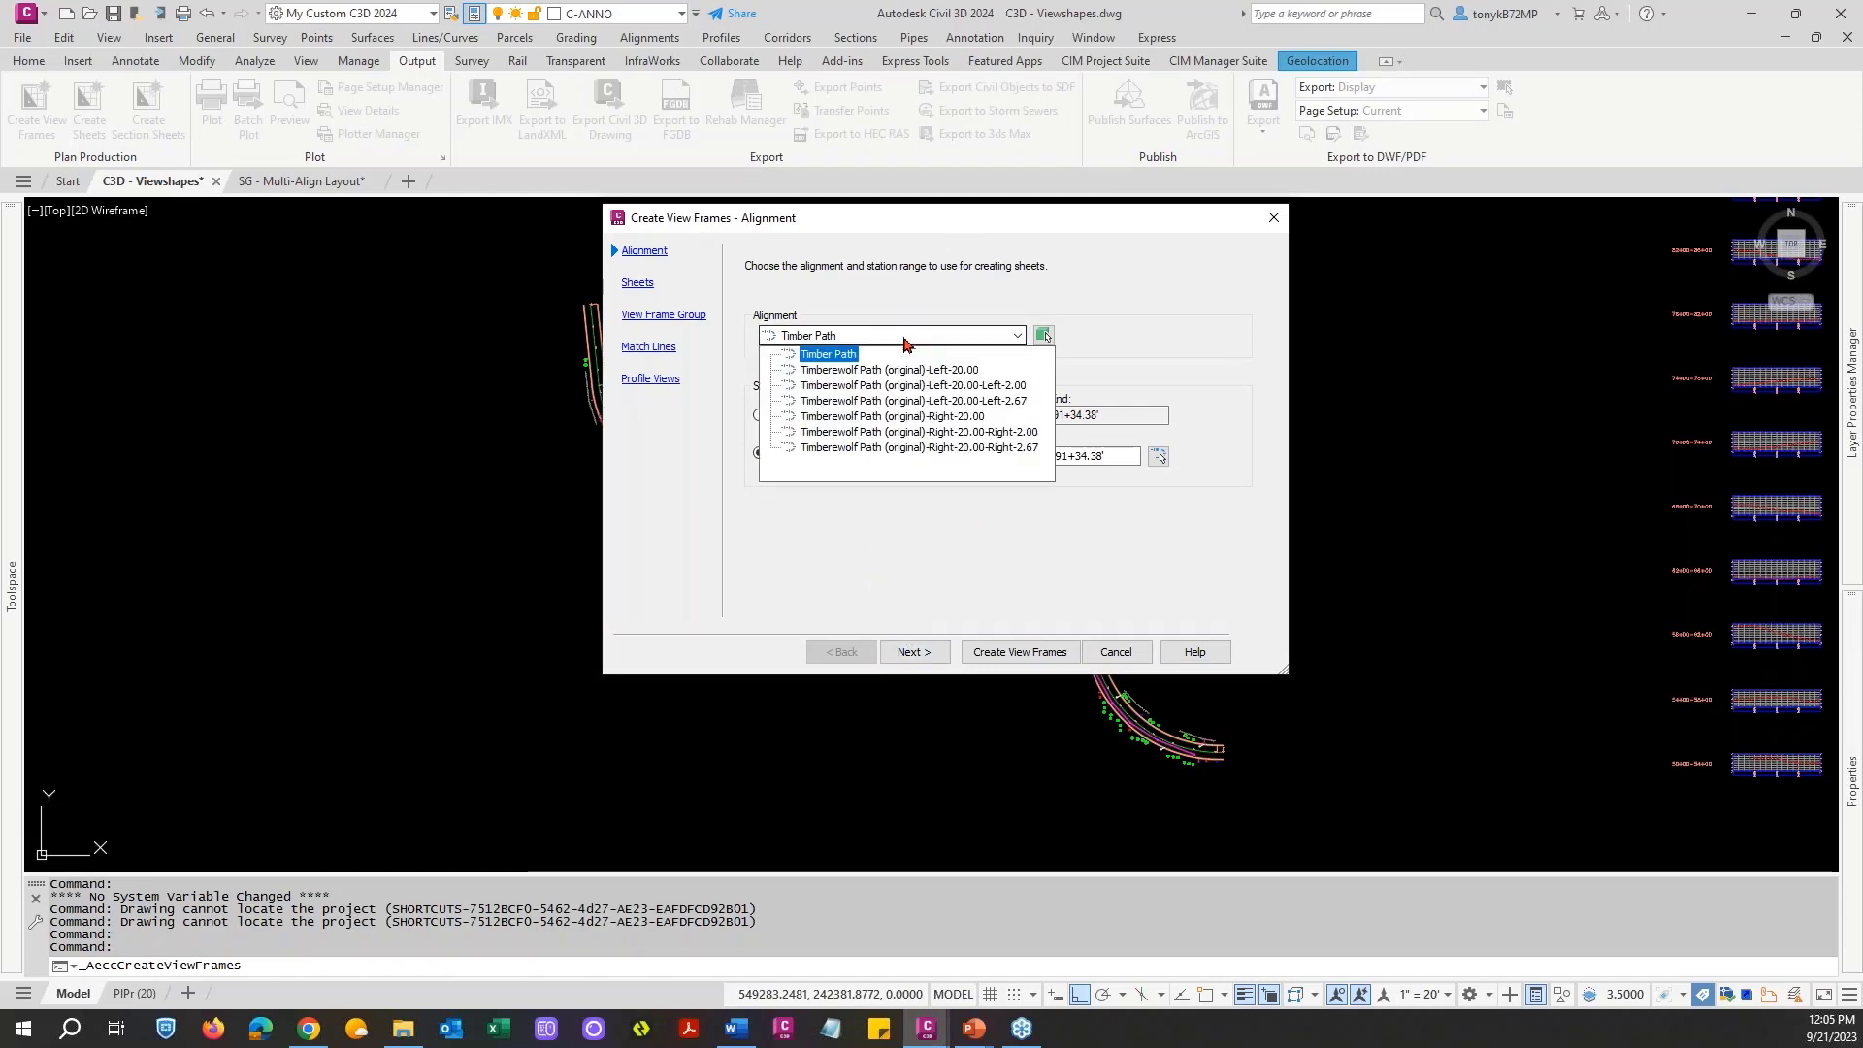
left_click(905, 342)
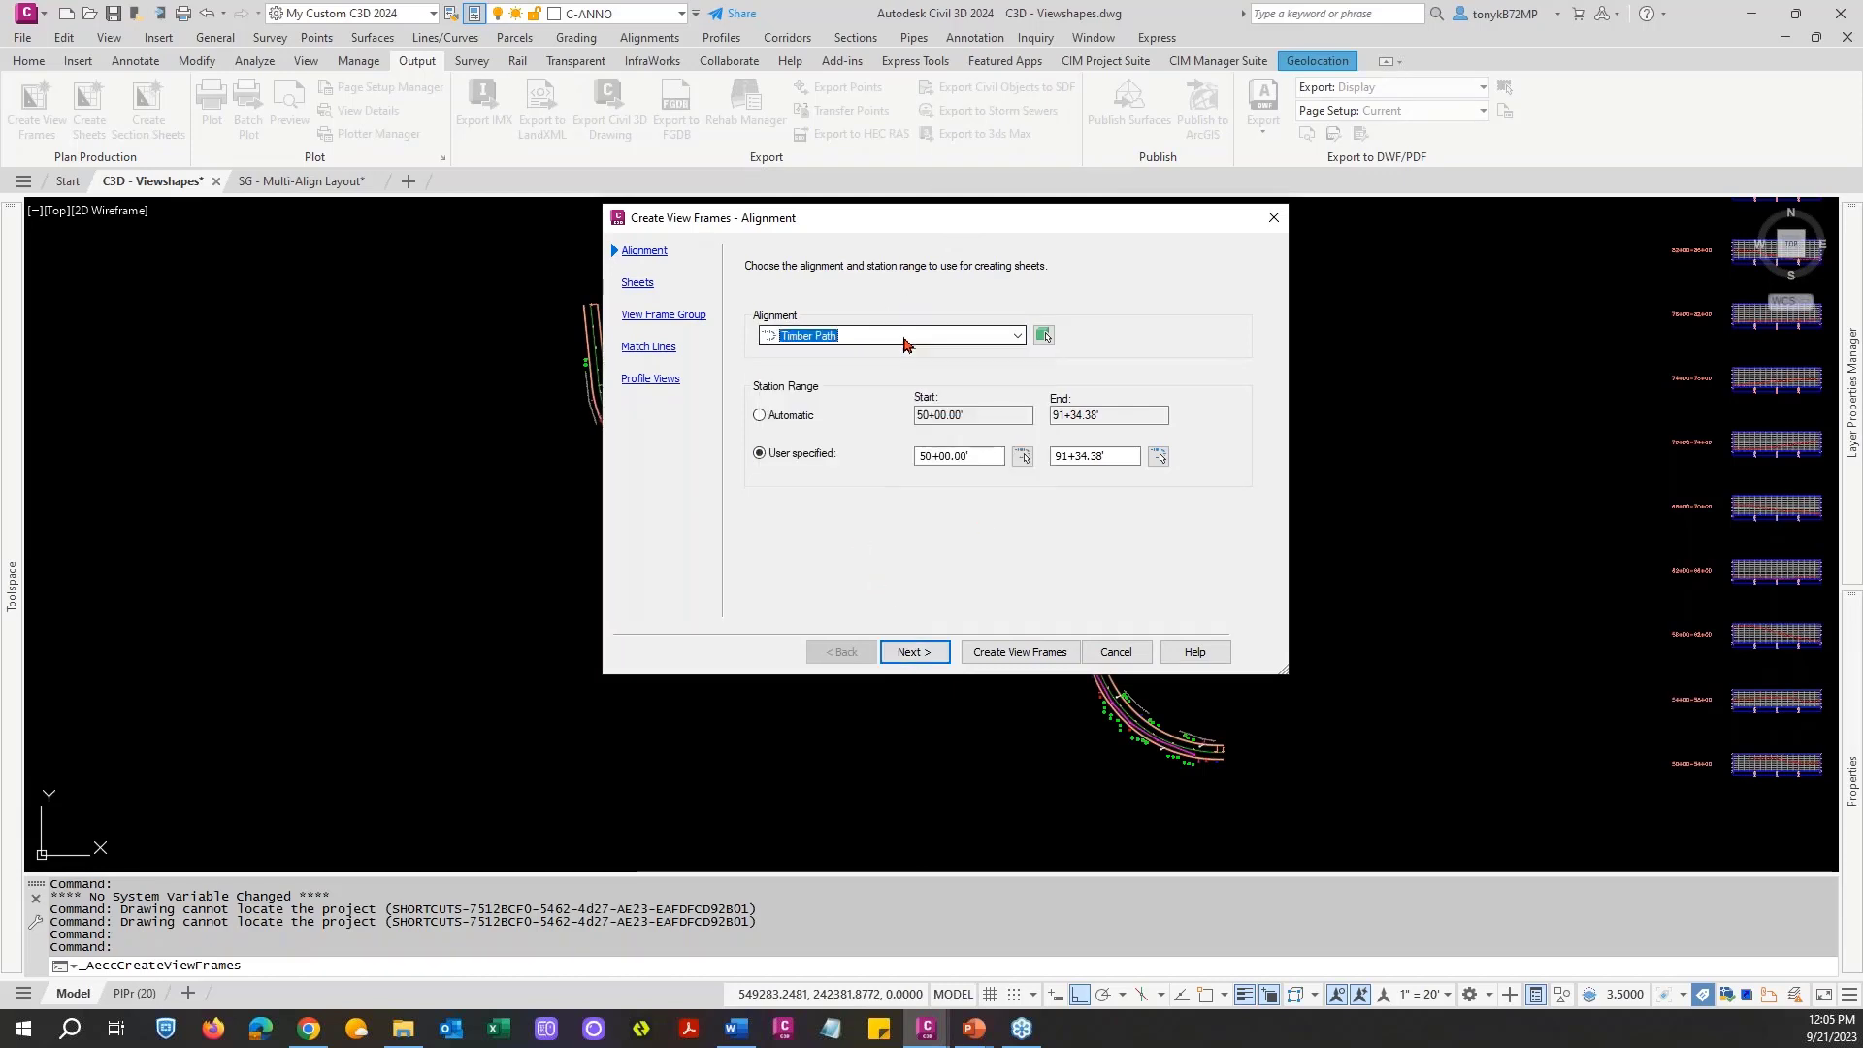
left_click(922, 653)
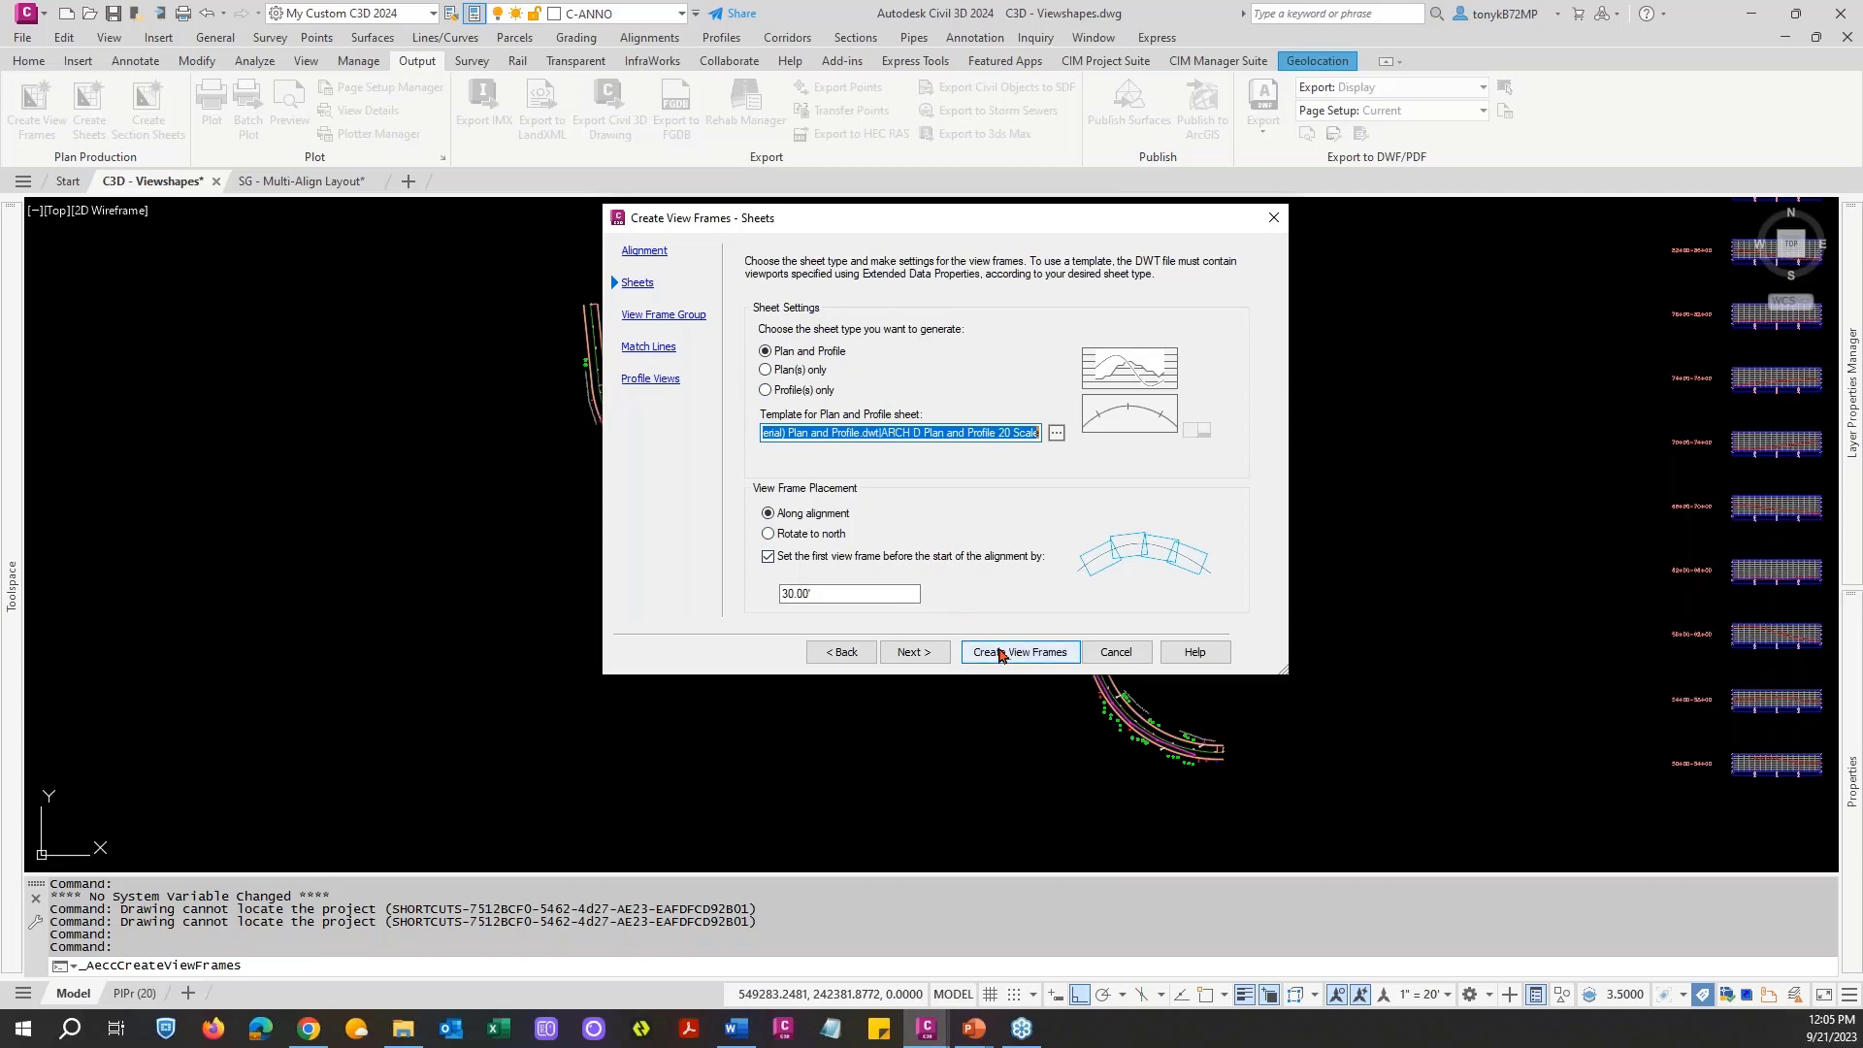
left_click(919, 653)
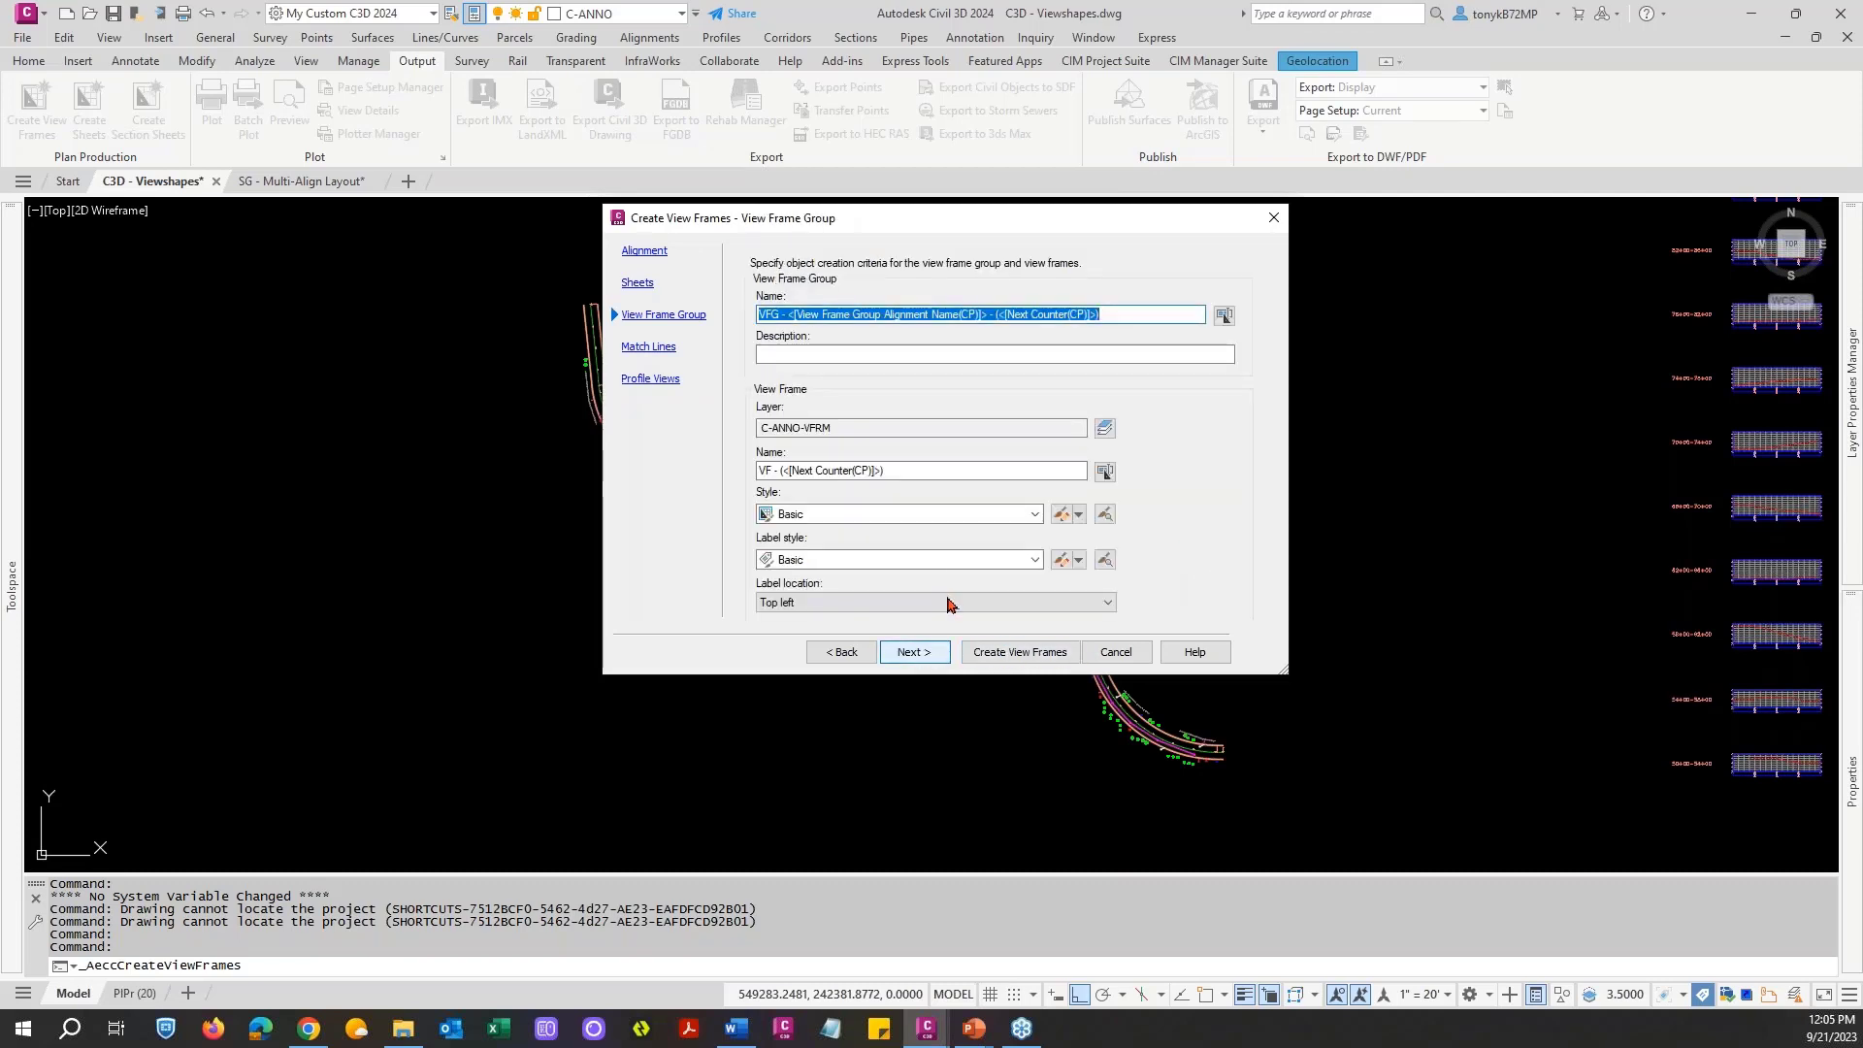
left_click(1116, 652)
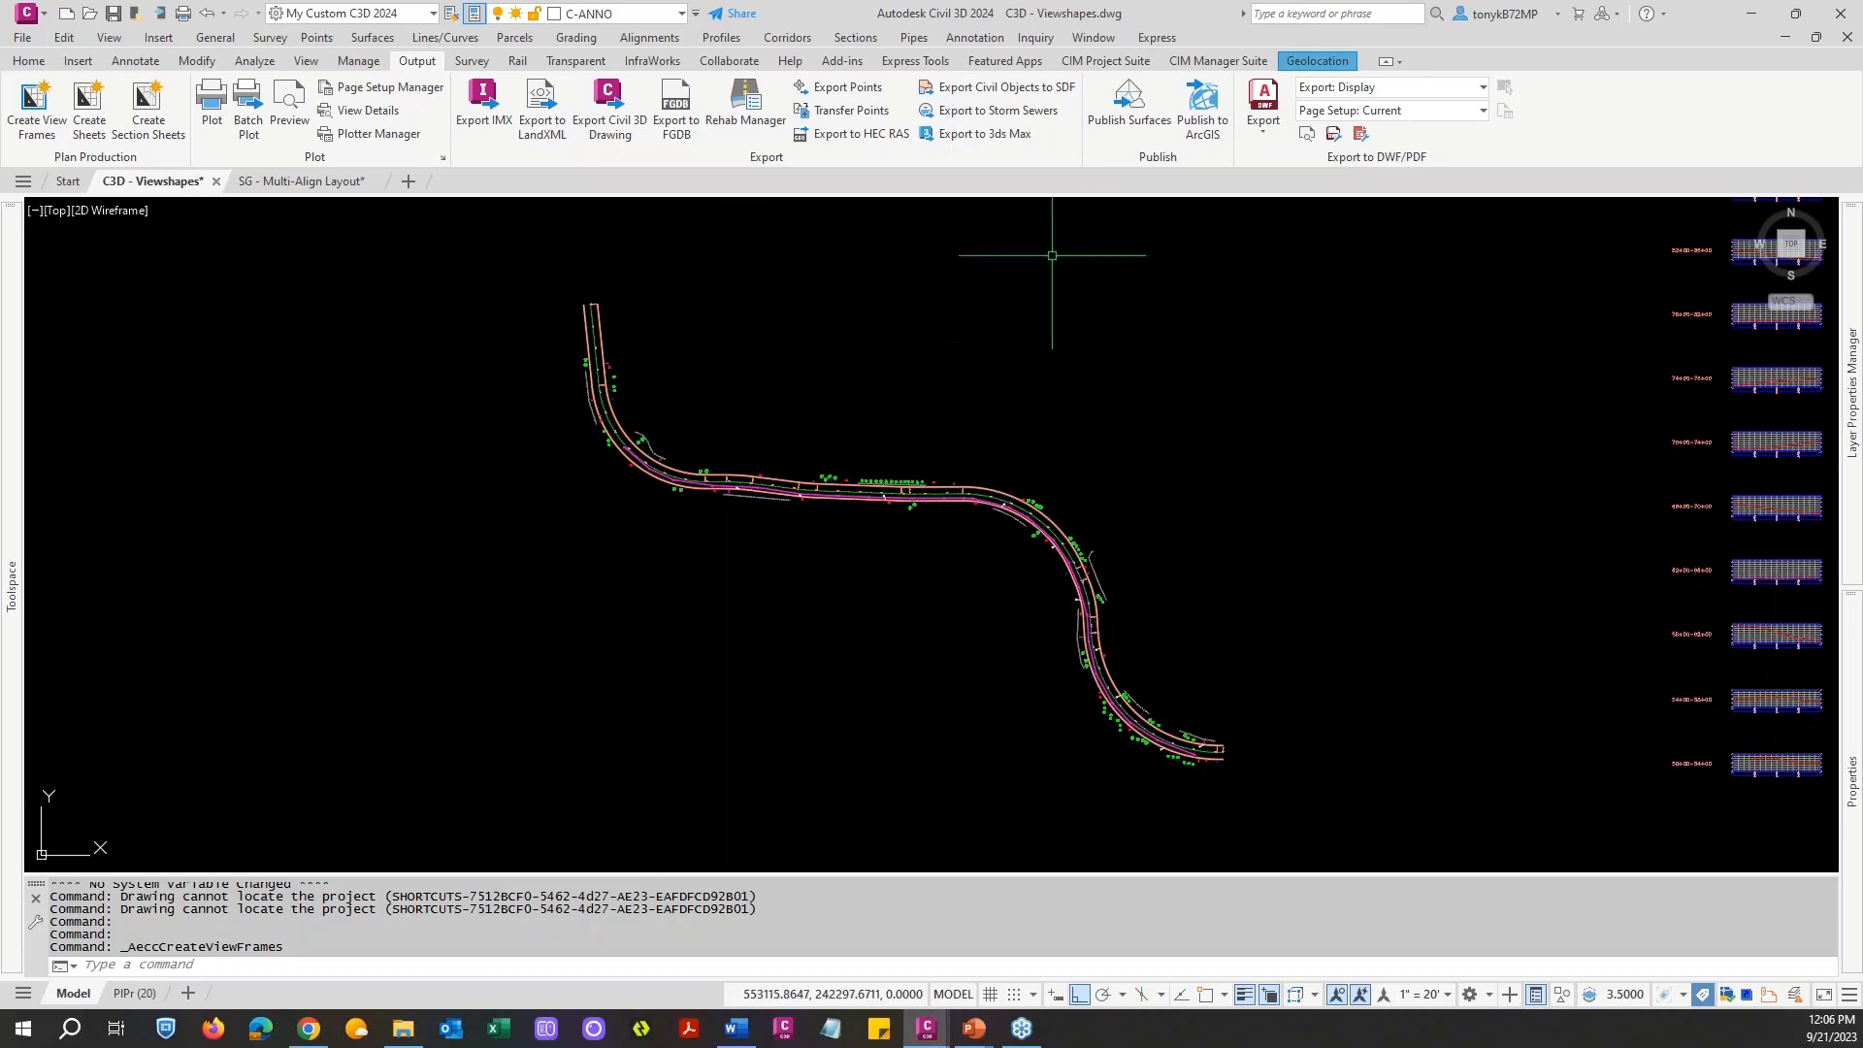
Step: Open the Create/Edit Plan View Shapes and Print Area Blocks tool and look through its options and About information
left_click(1112, 62)
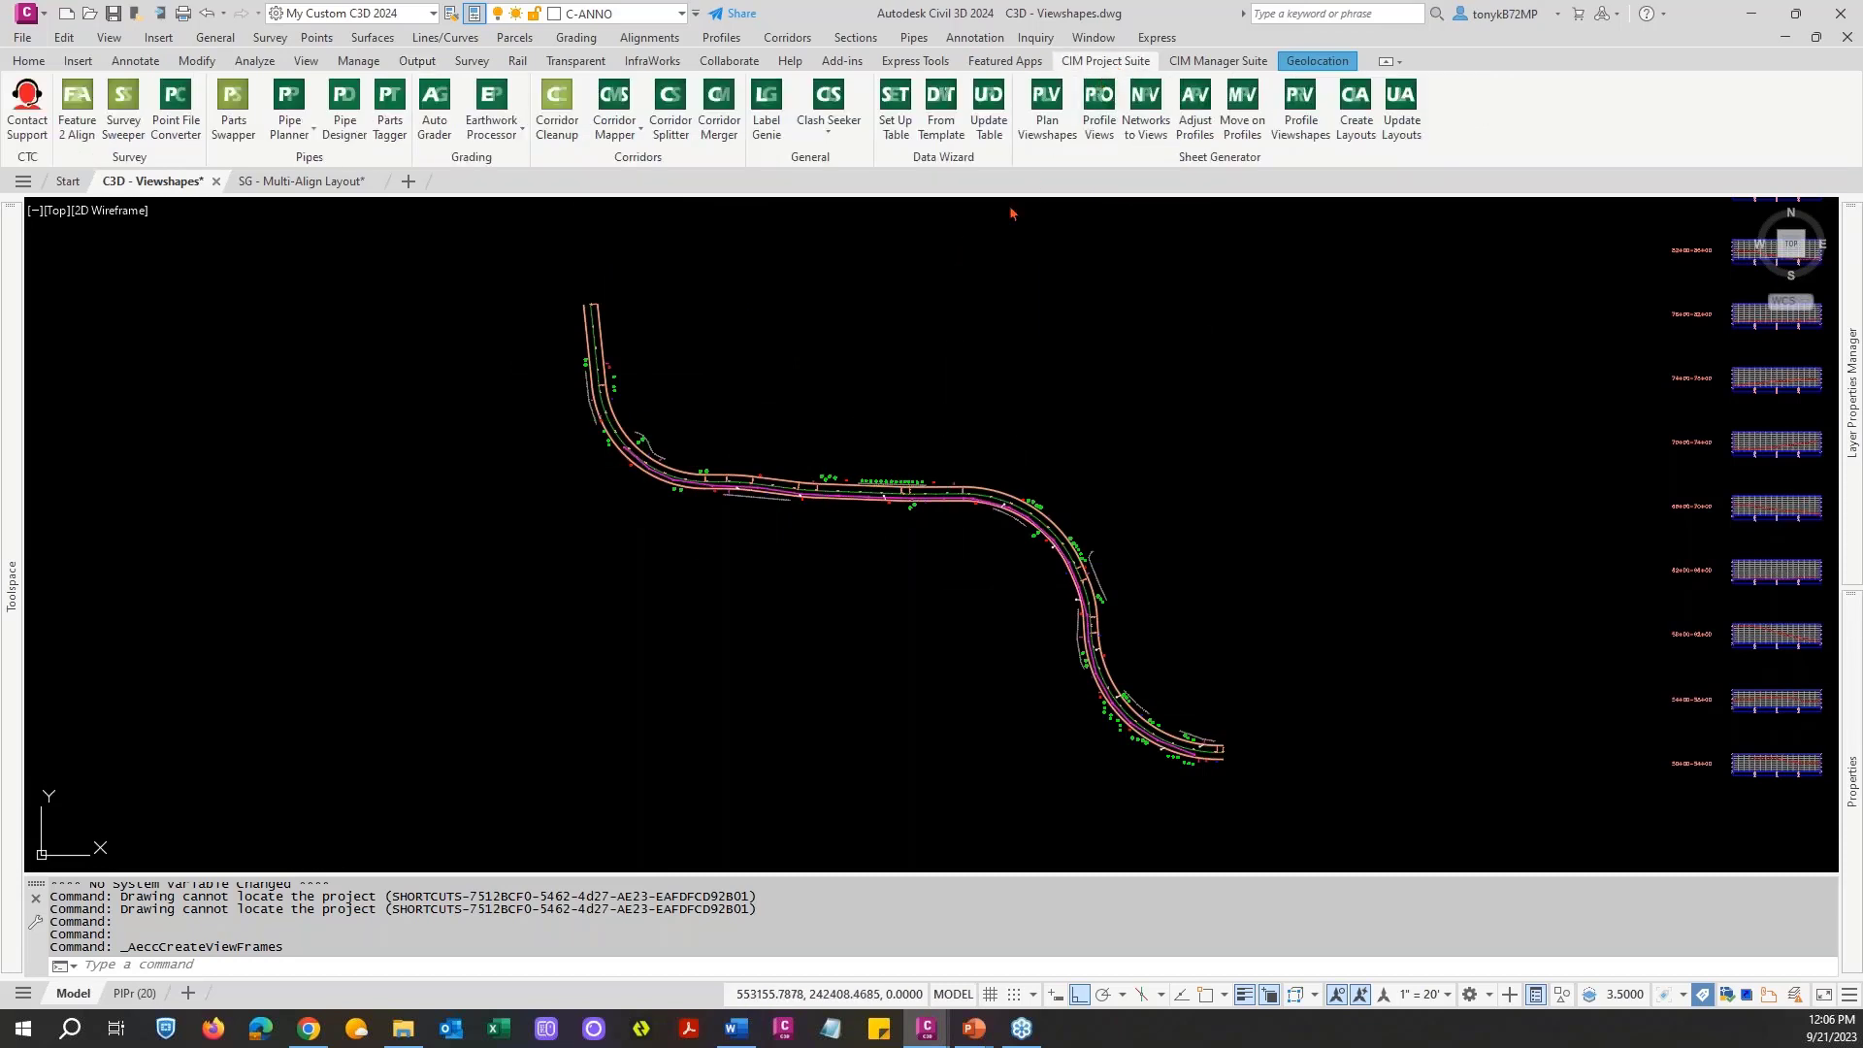
left_click(1046, 119)
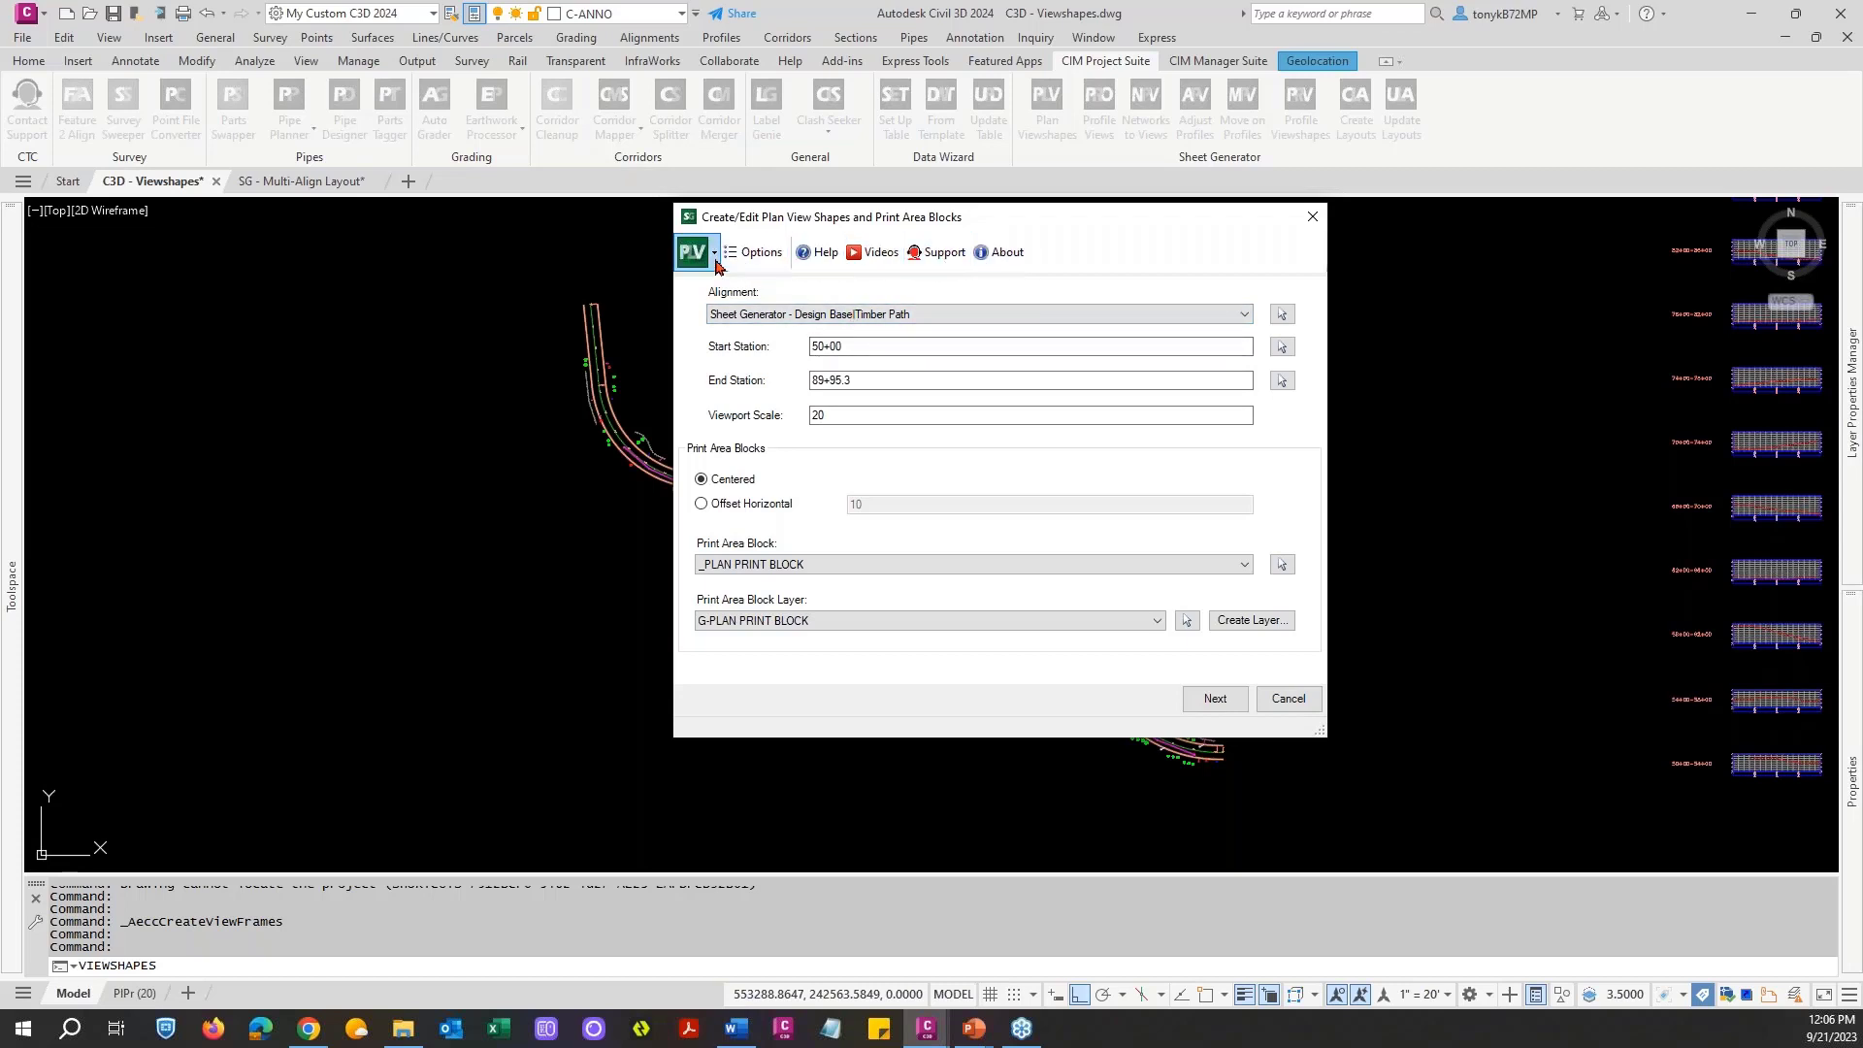
left_click(757, 260)
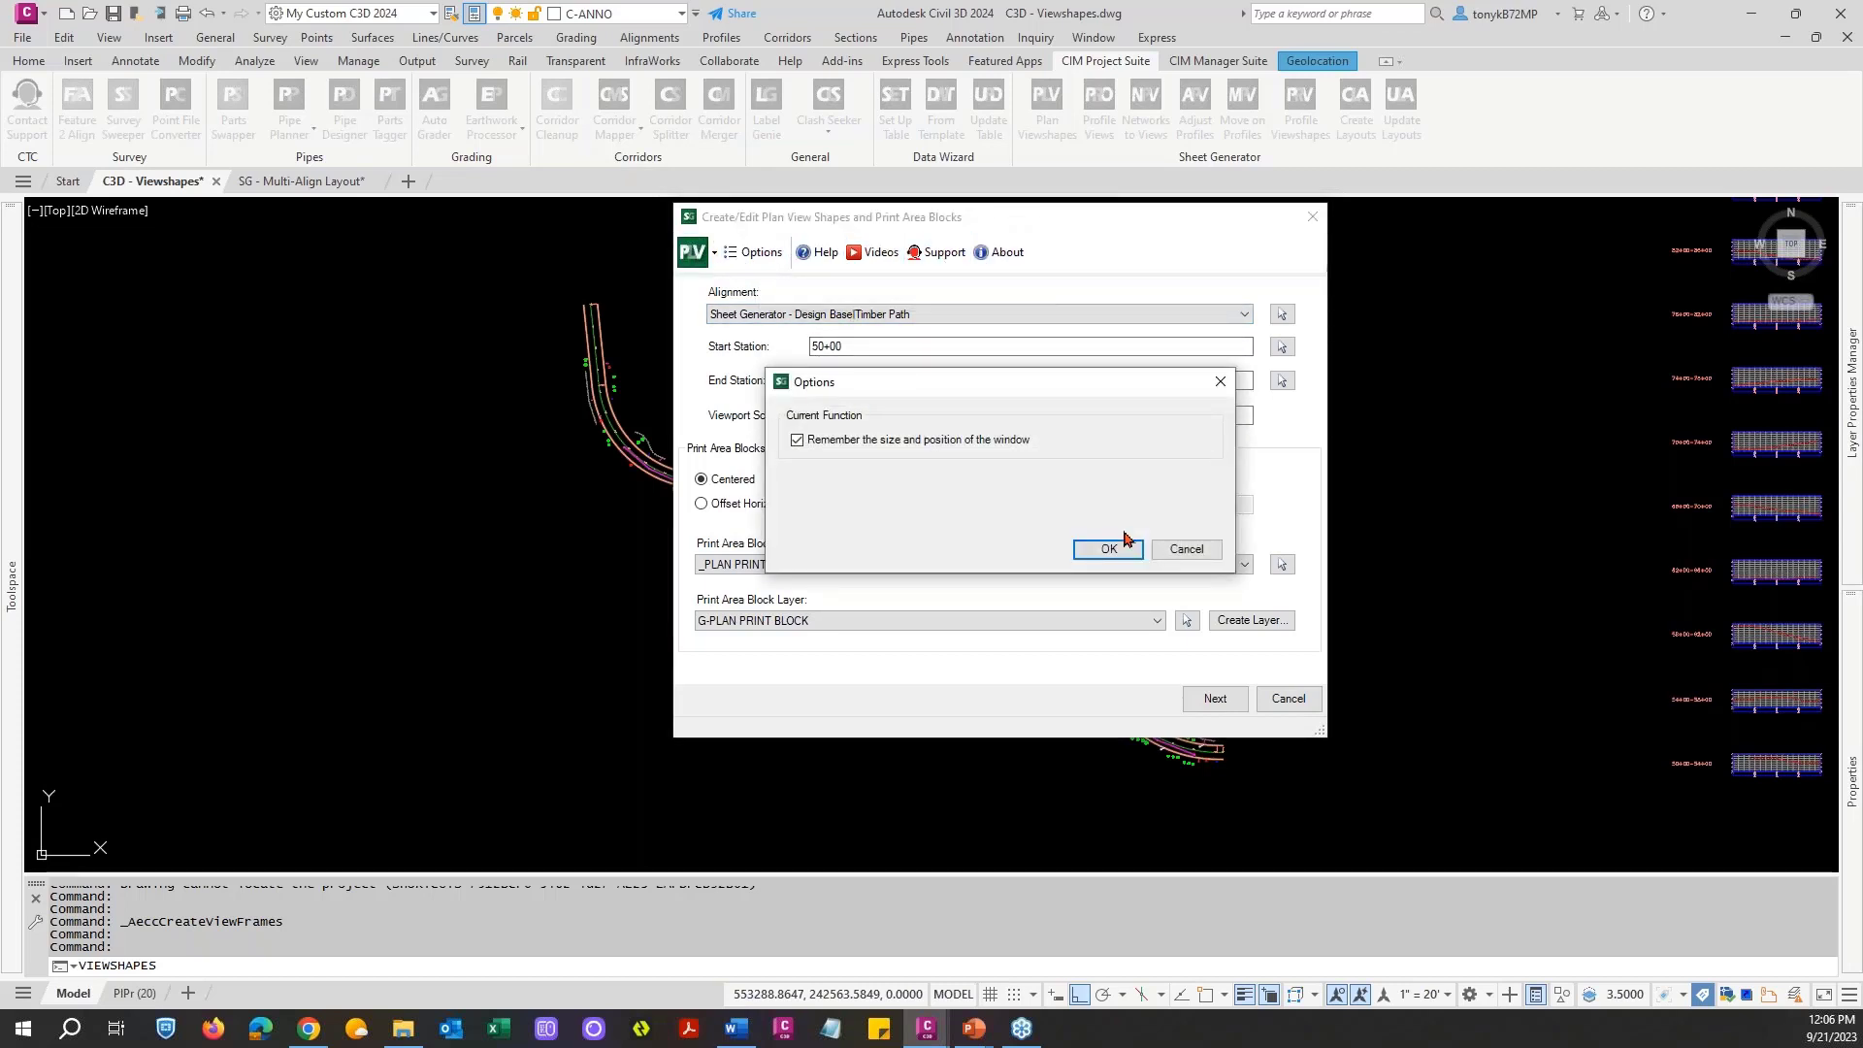
left_click(1186, 548)
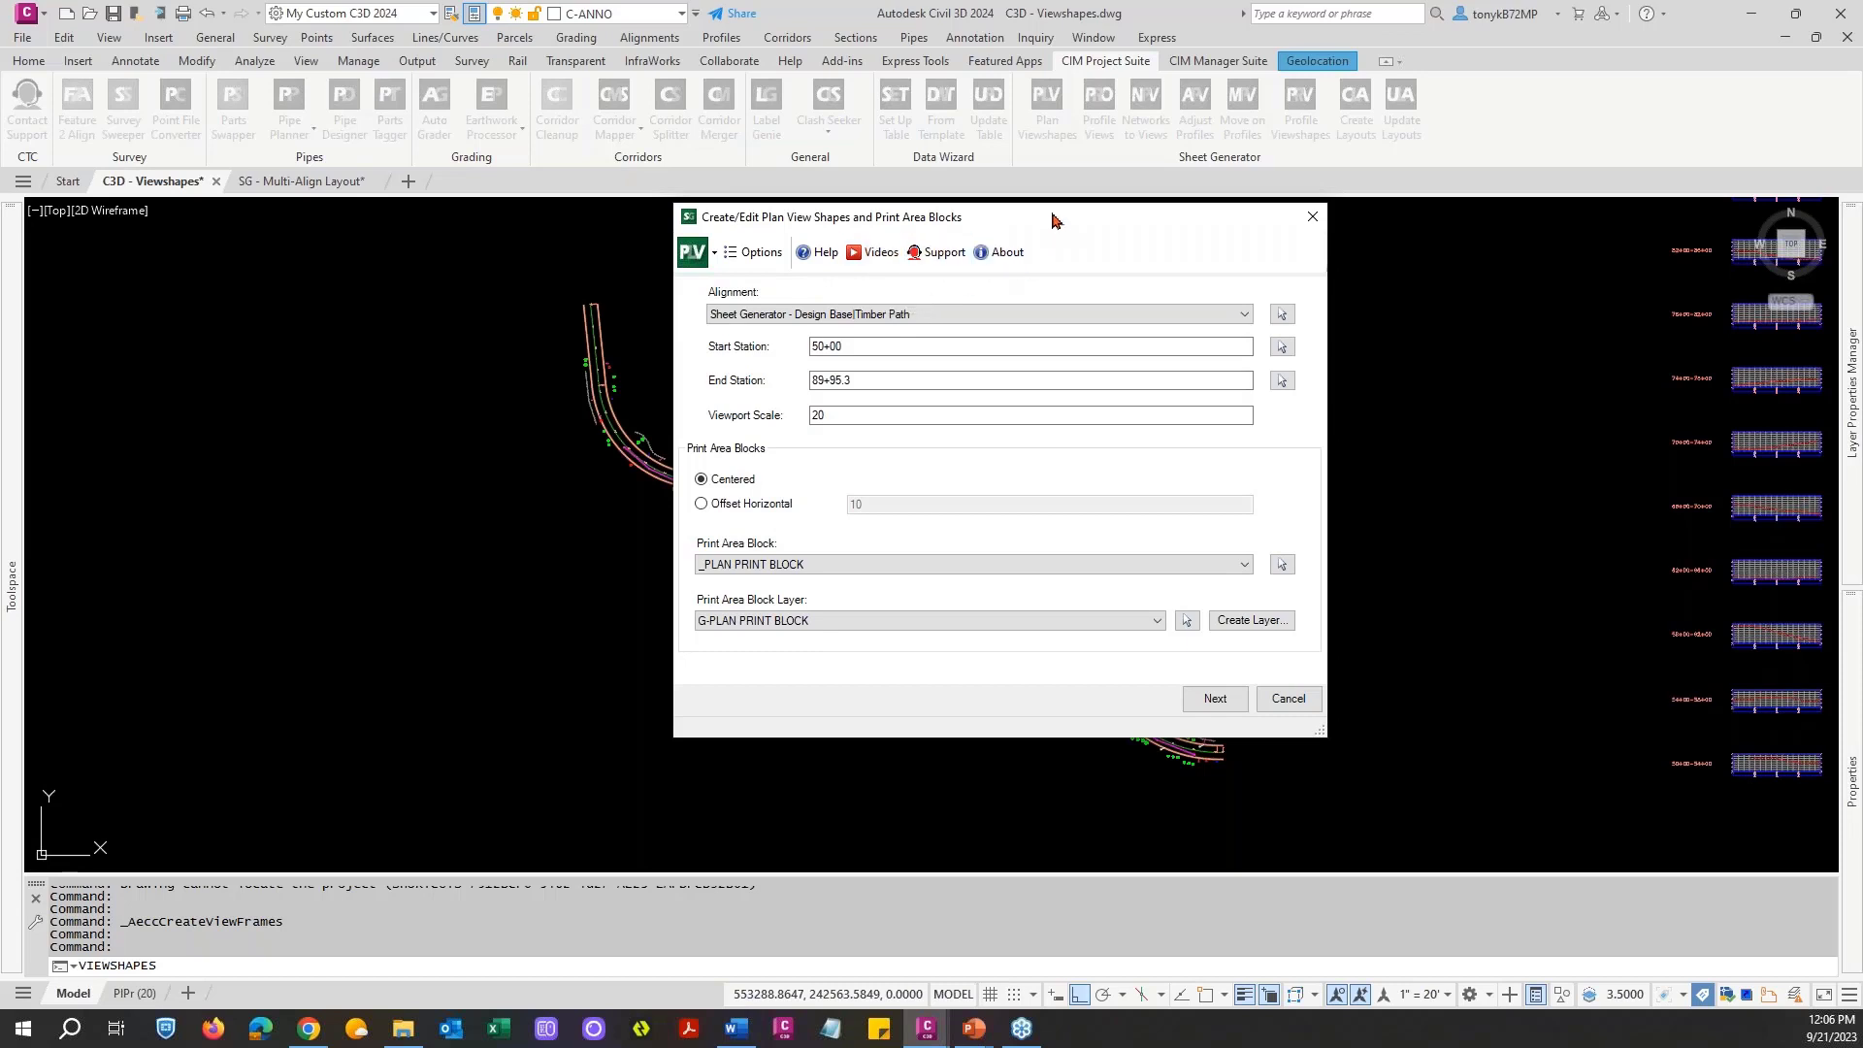
left_click_drag(1053, 221, 1075, 235)
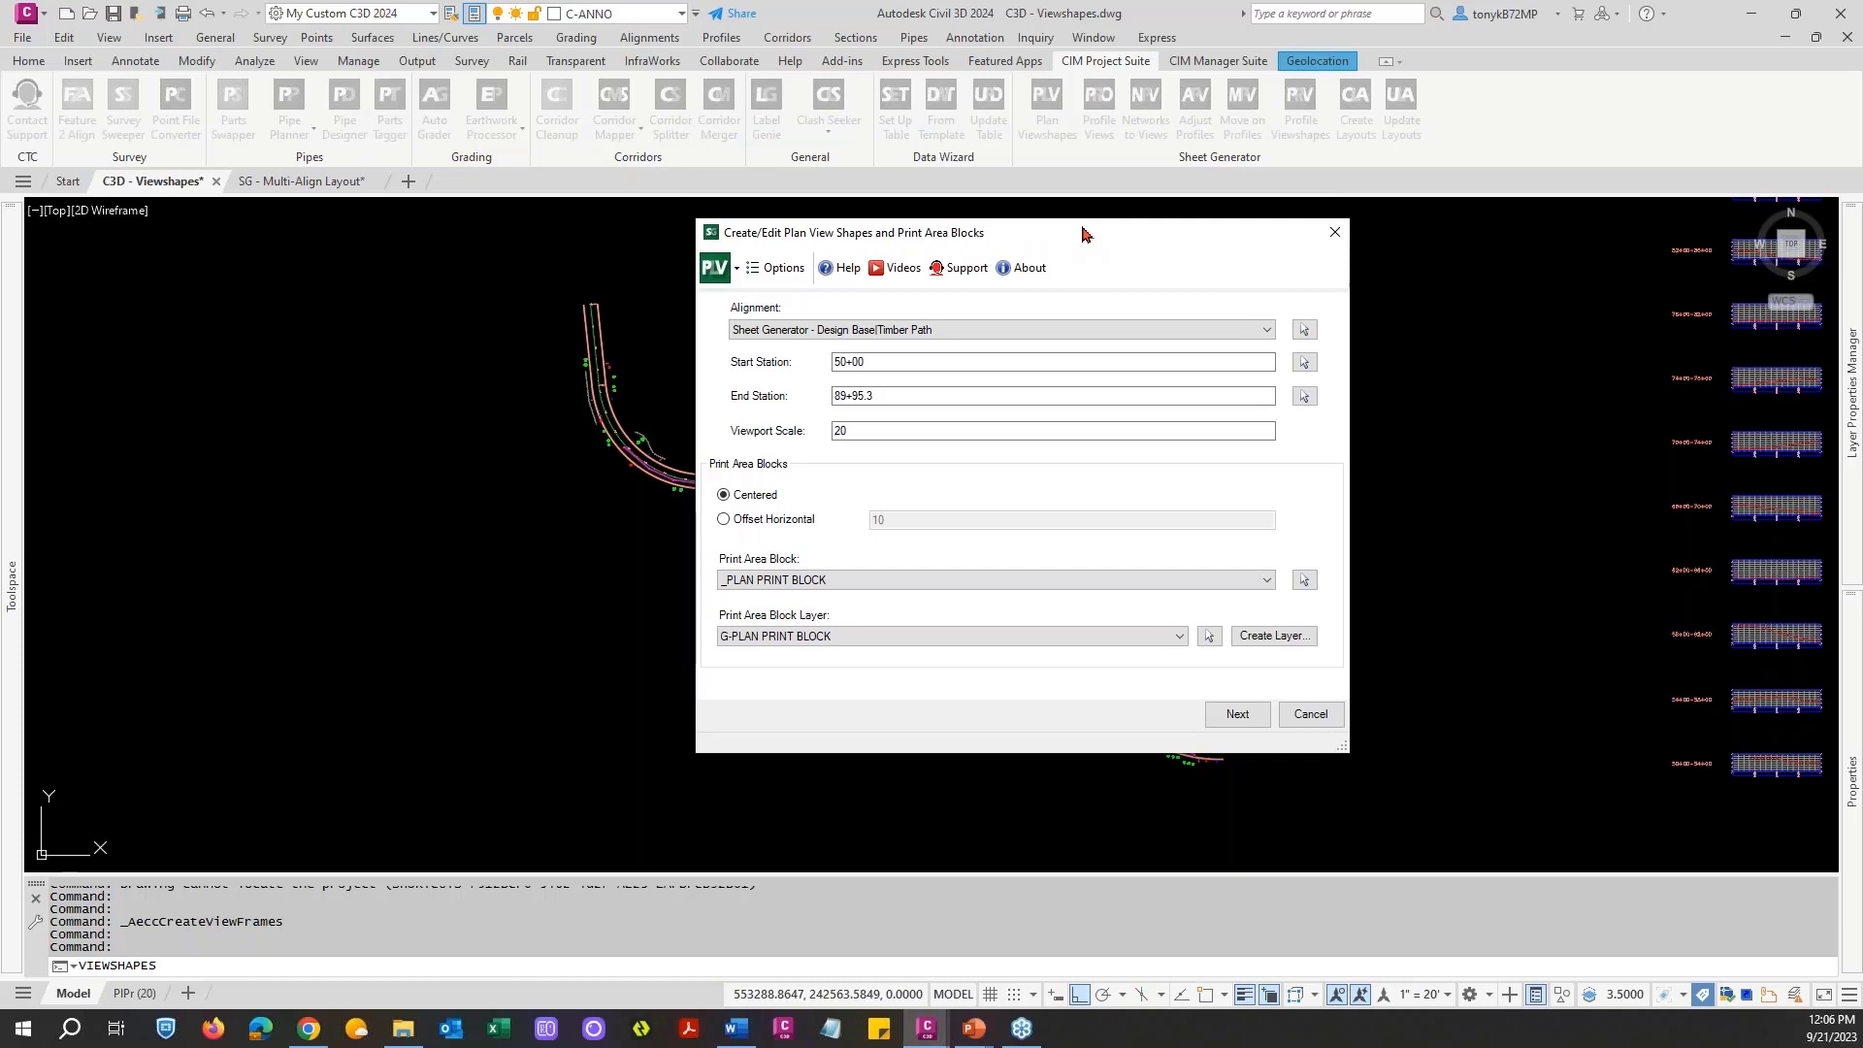
left_click(1035, 271)
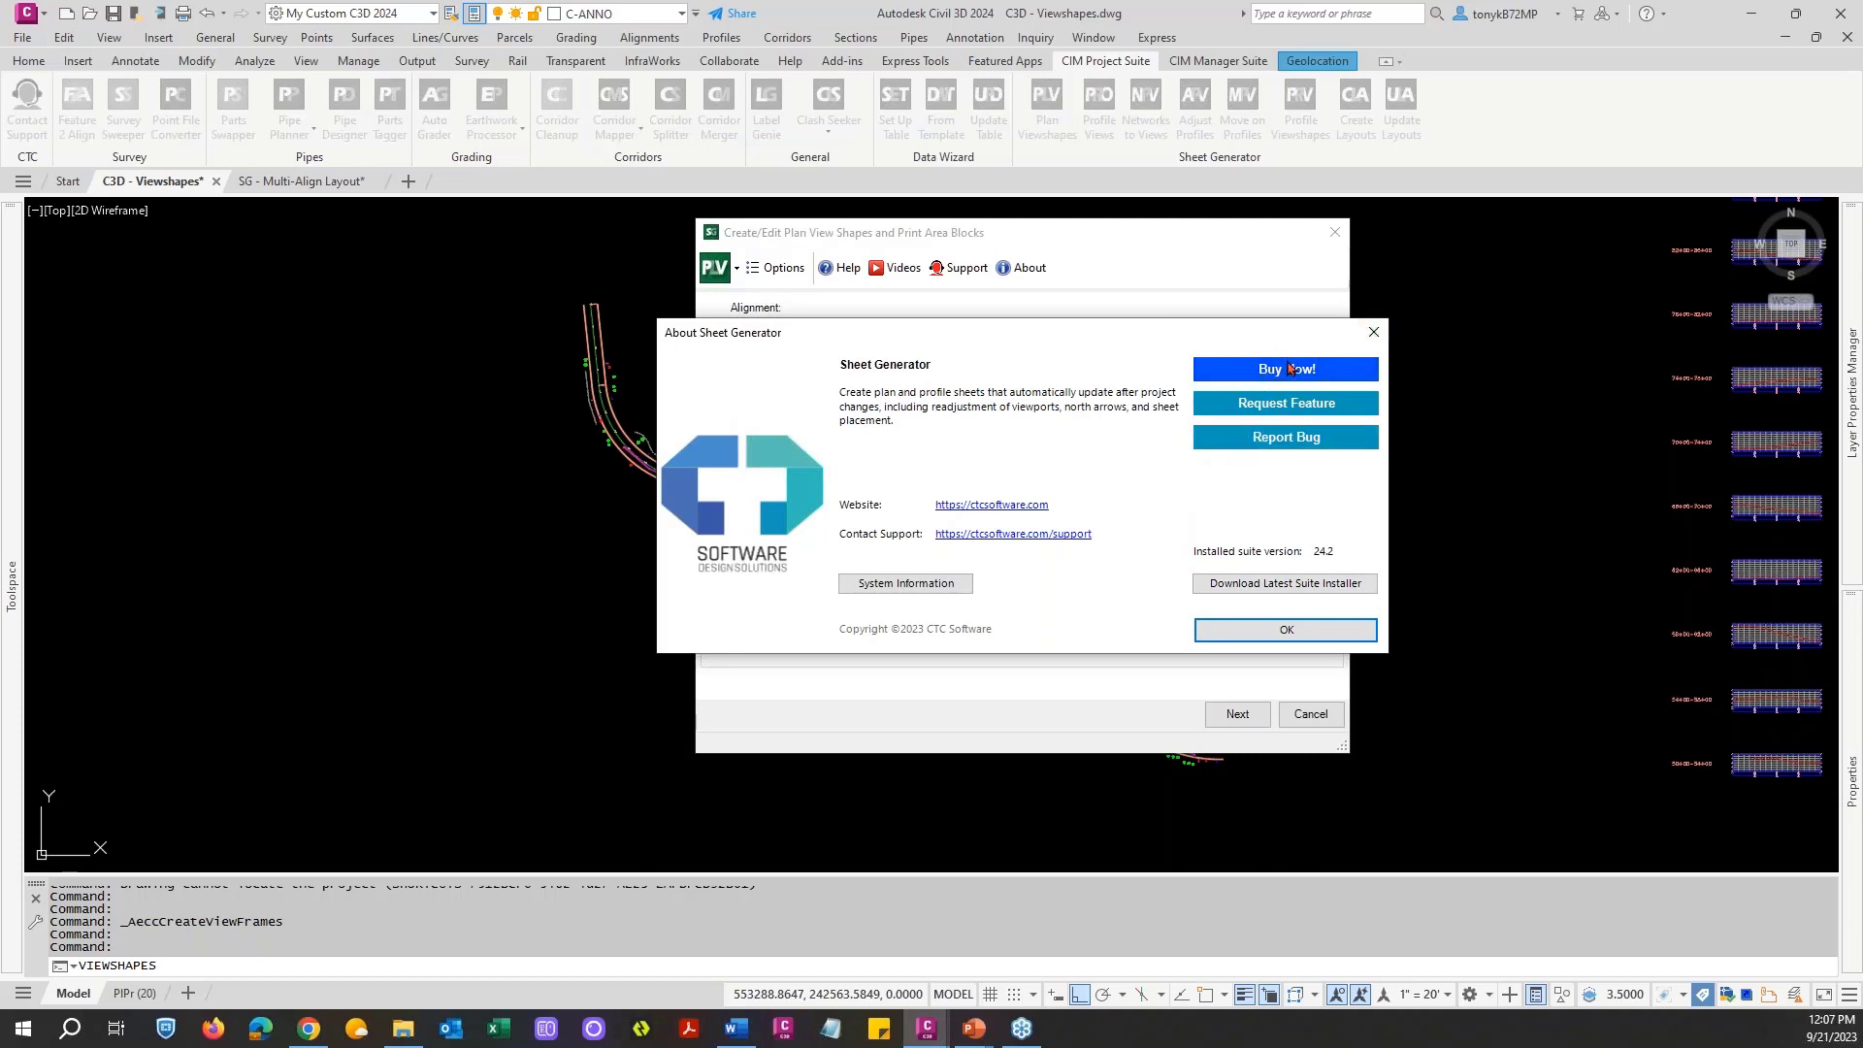
left_click(1372, 335)
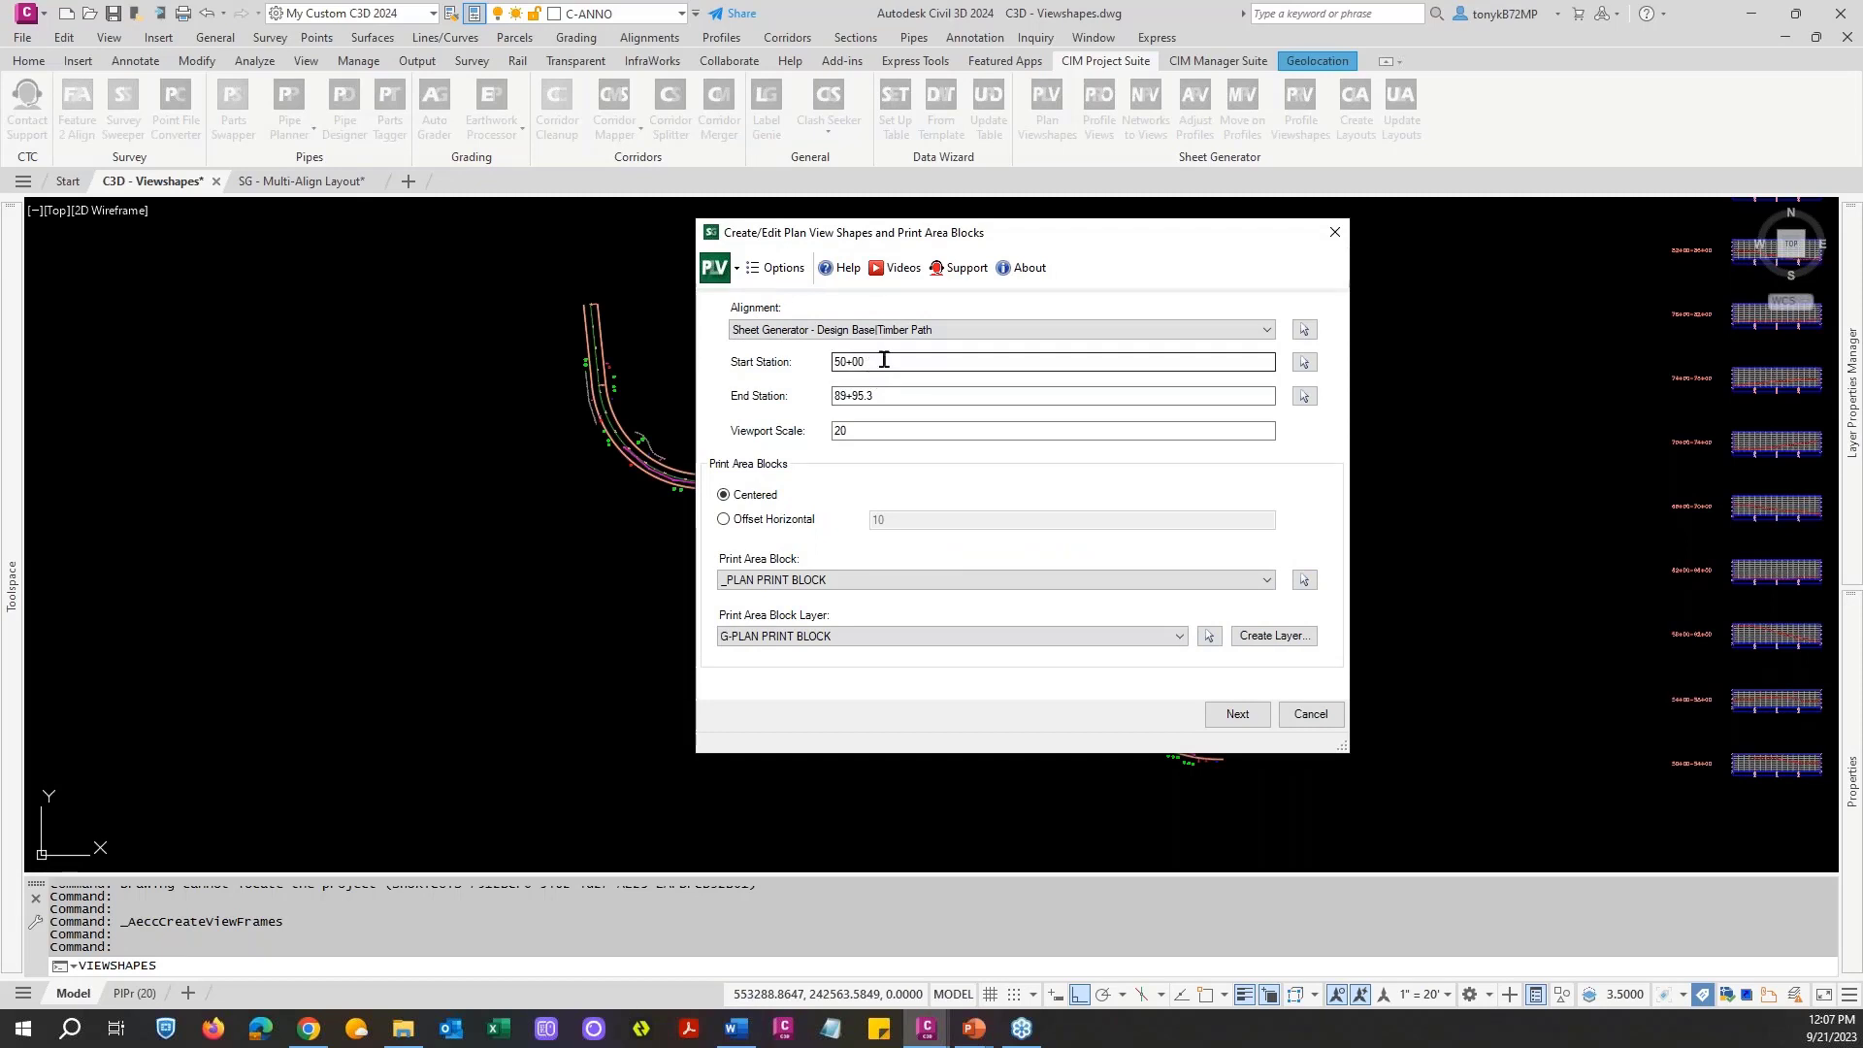
Step: Set the start station to 50+53.63 by picking a point near the northern beginning of the Timber Path alignment
left_click_drag(1031, 229, 1105, 216)
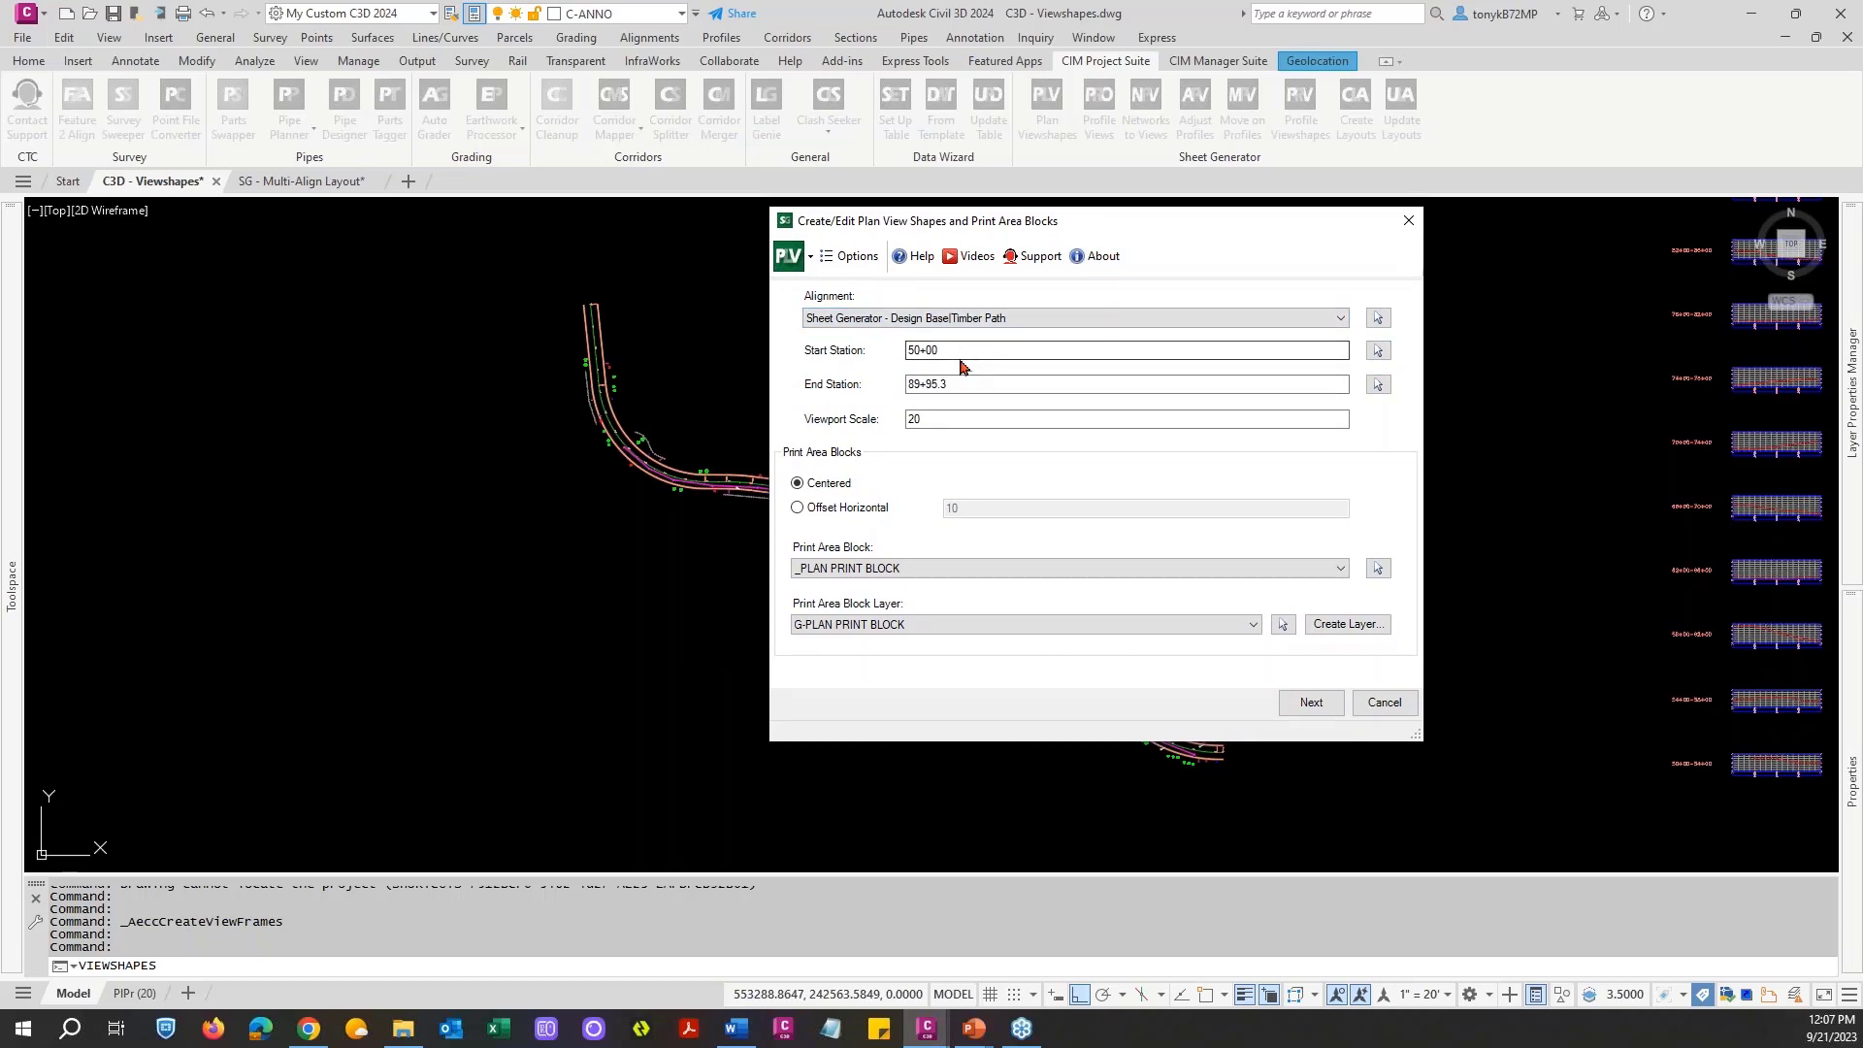
left_click(1378, 350)
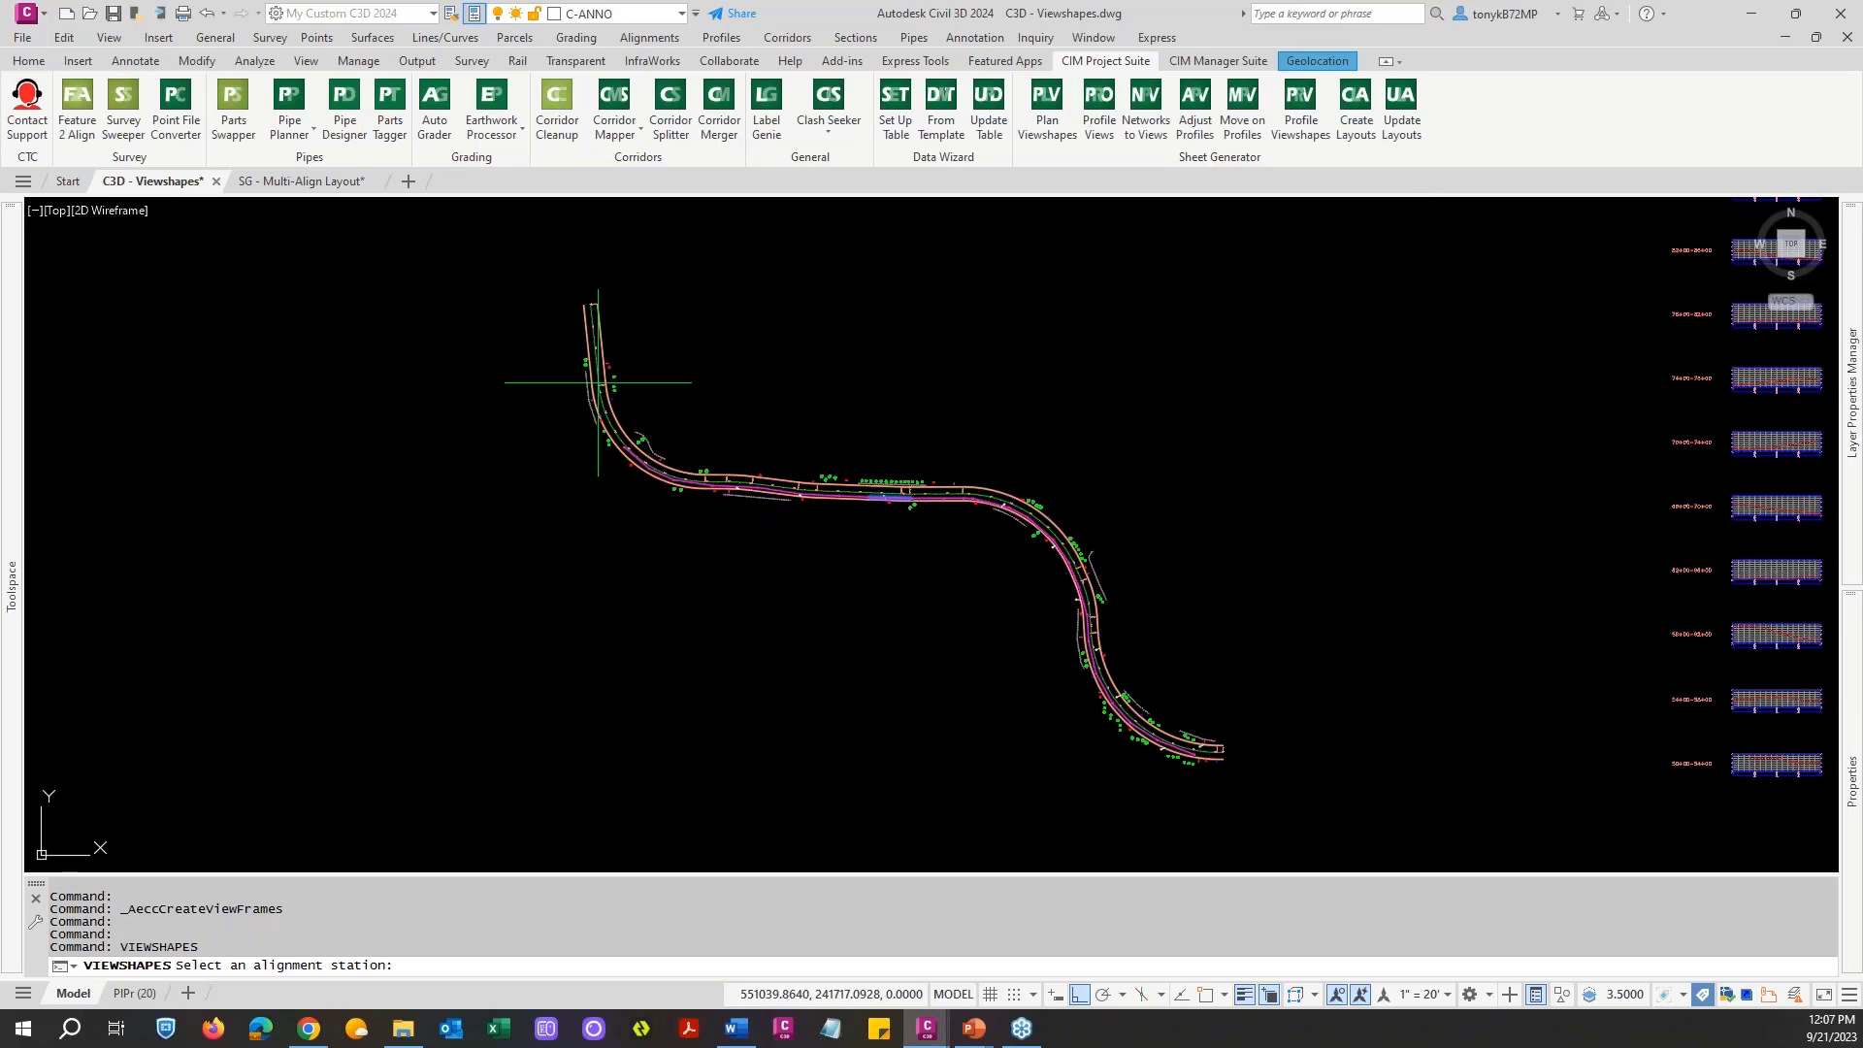
scroll(602, 357, "up", 2)
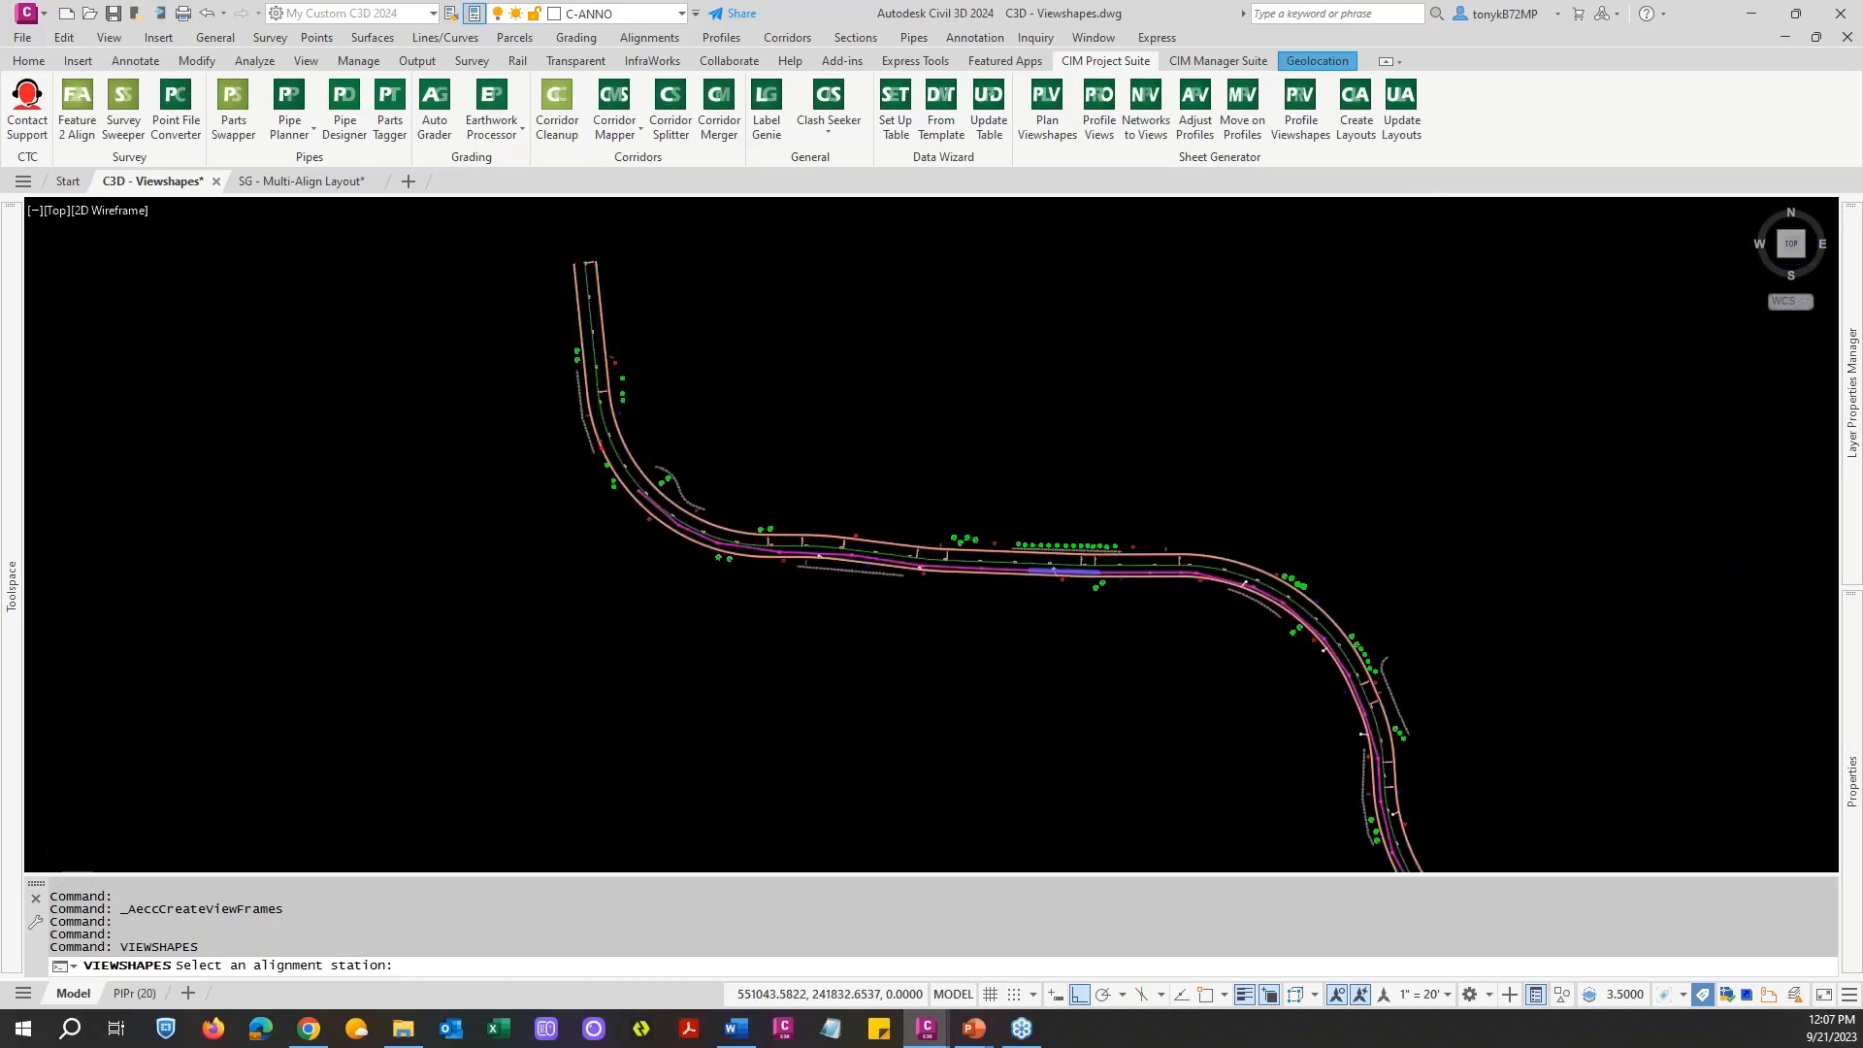
scroll(588, 339, "up", 5)
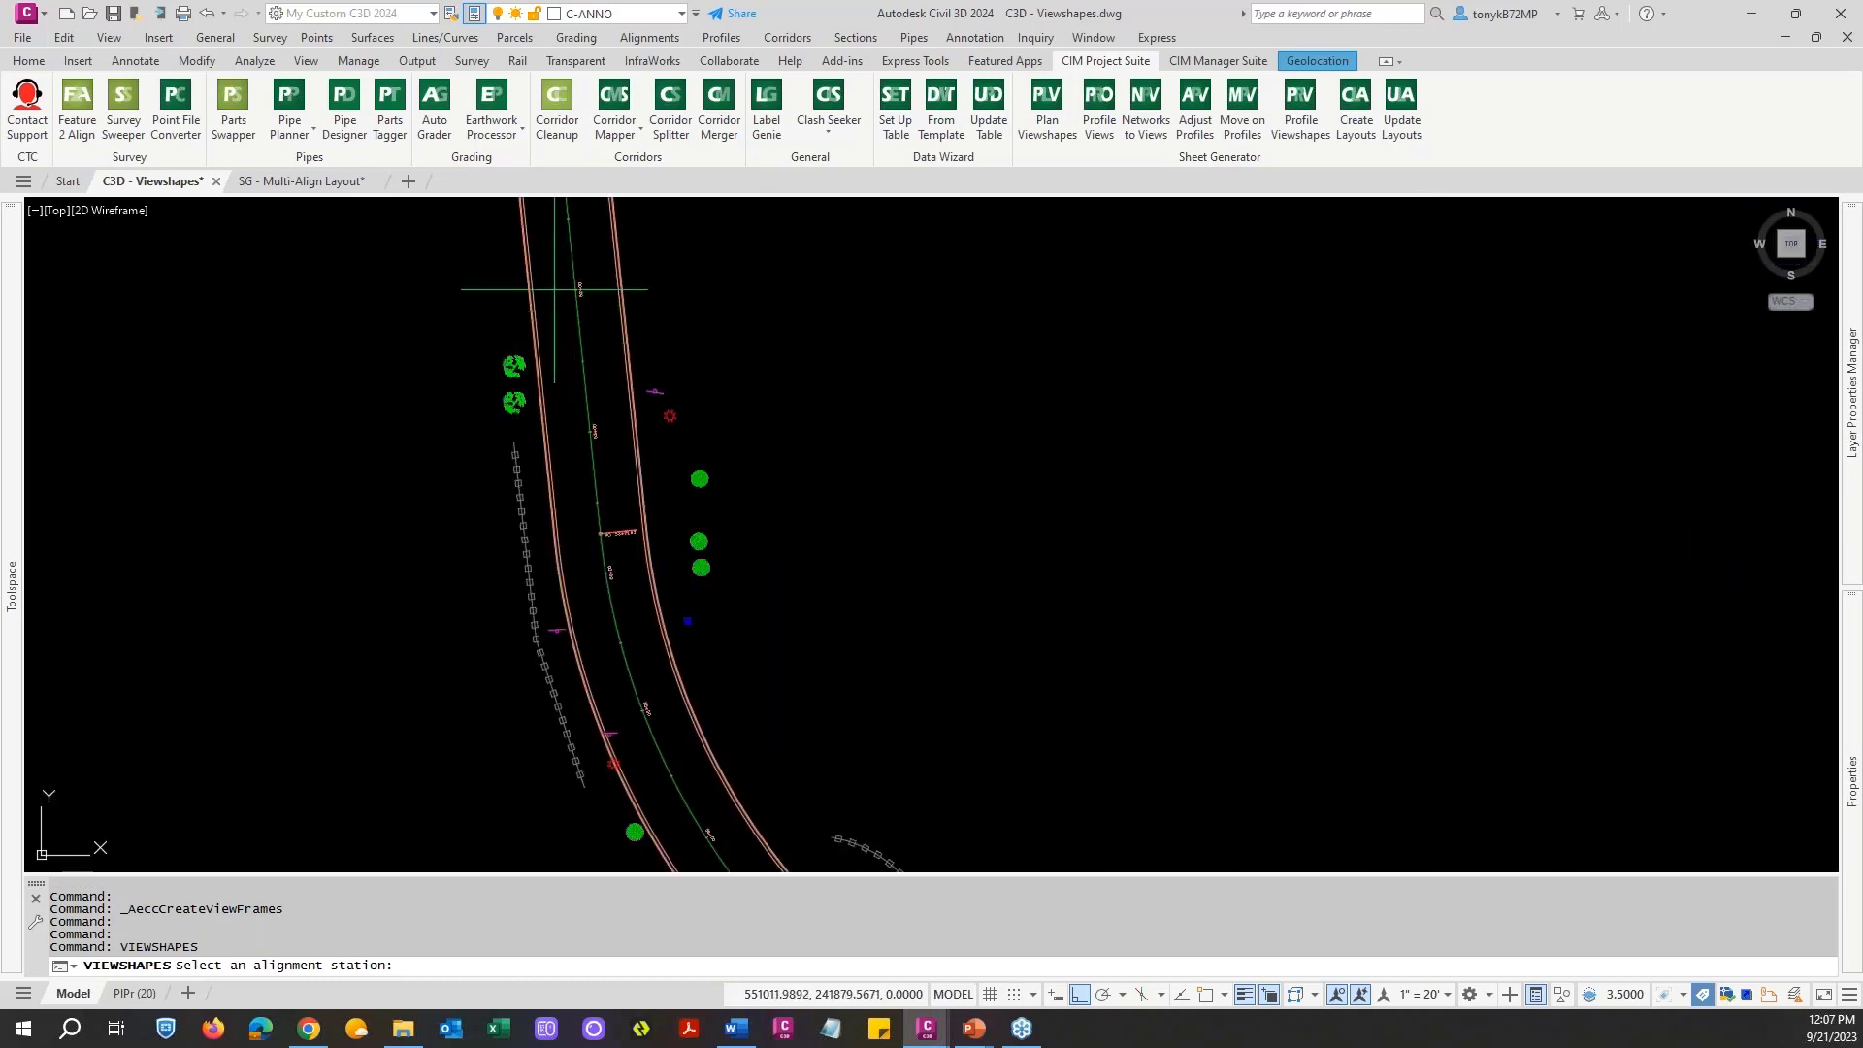
left_click(598, 371)
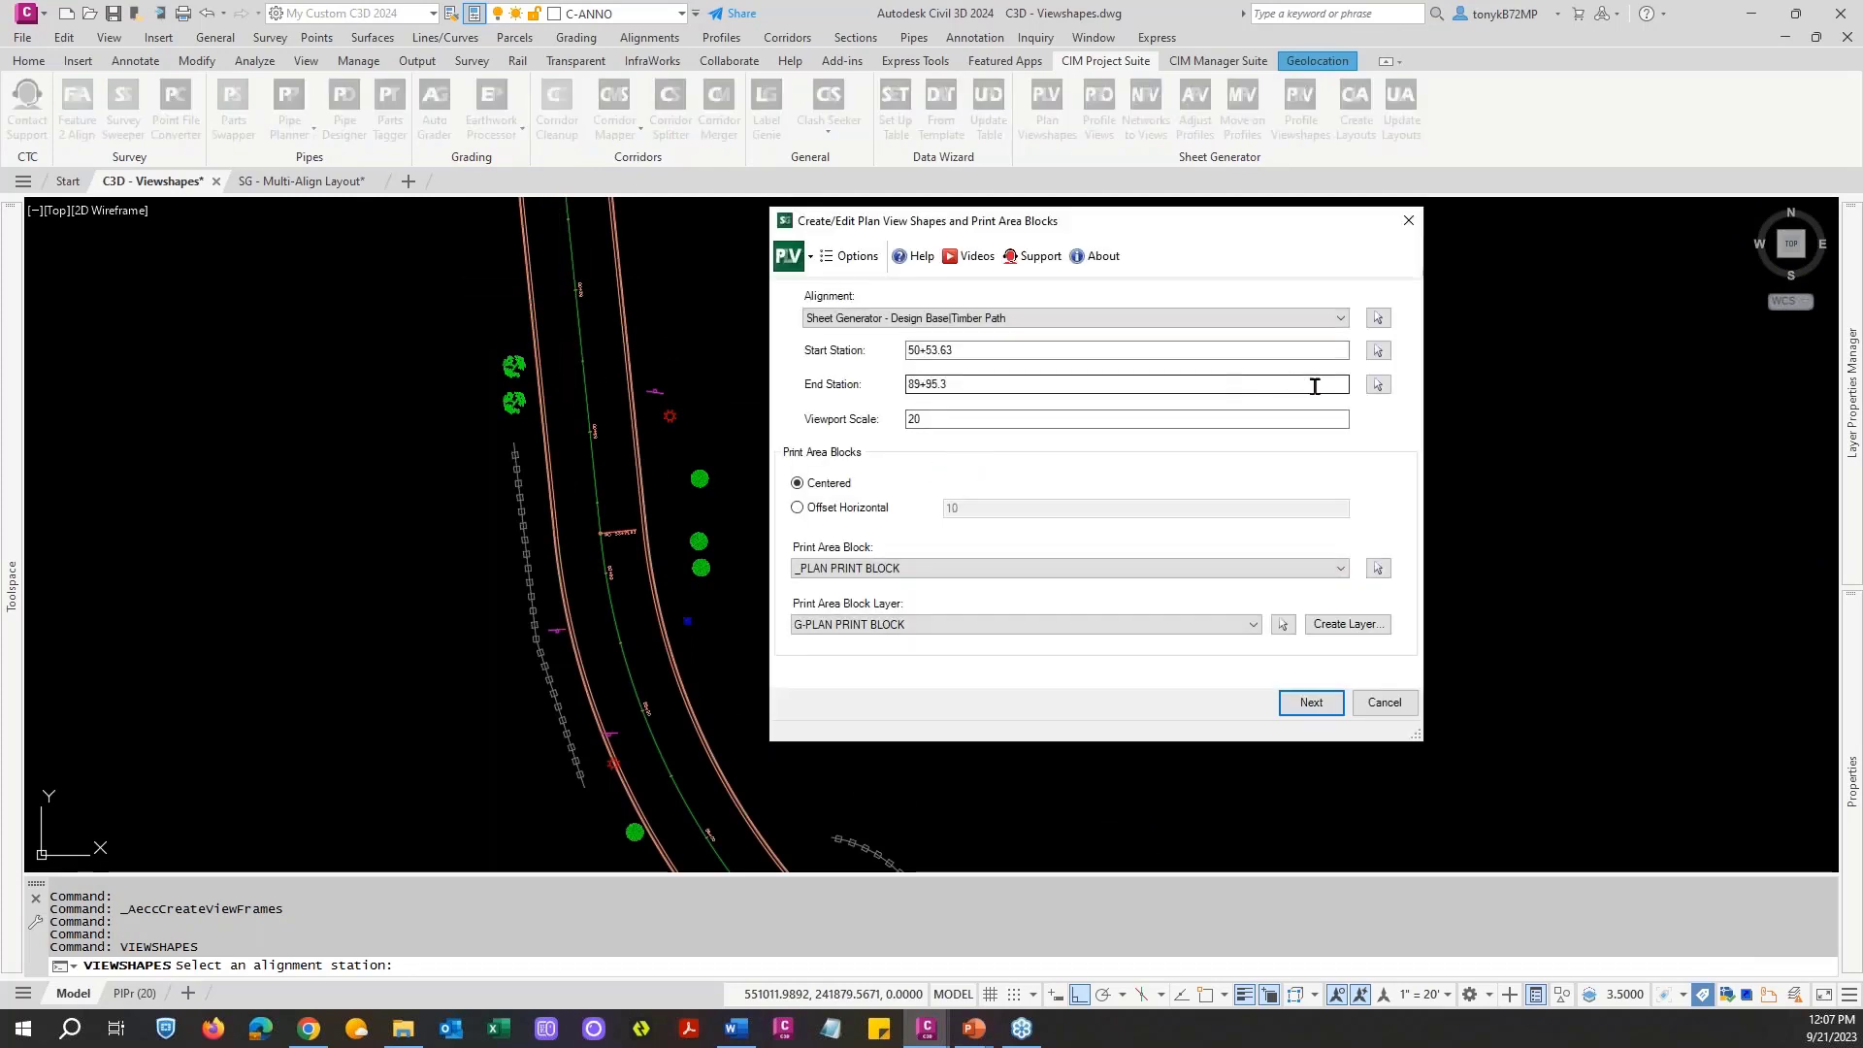
Step: Set the end station to 89+25.14 by picking a point near the southeastern end of the Timber Path alignment
left_click(1378, 384)
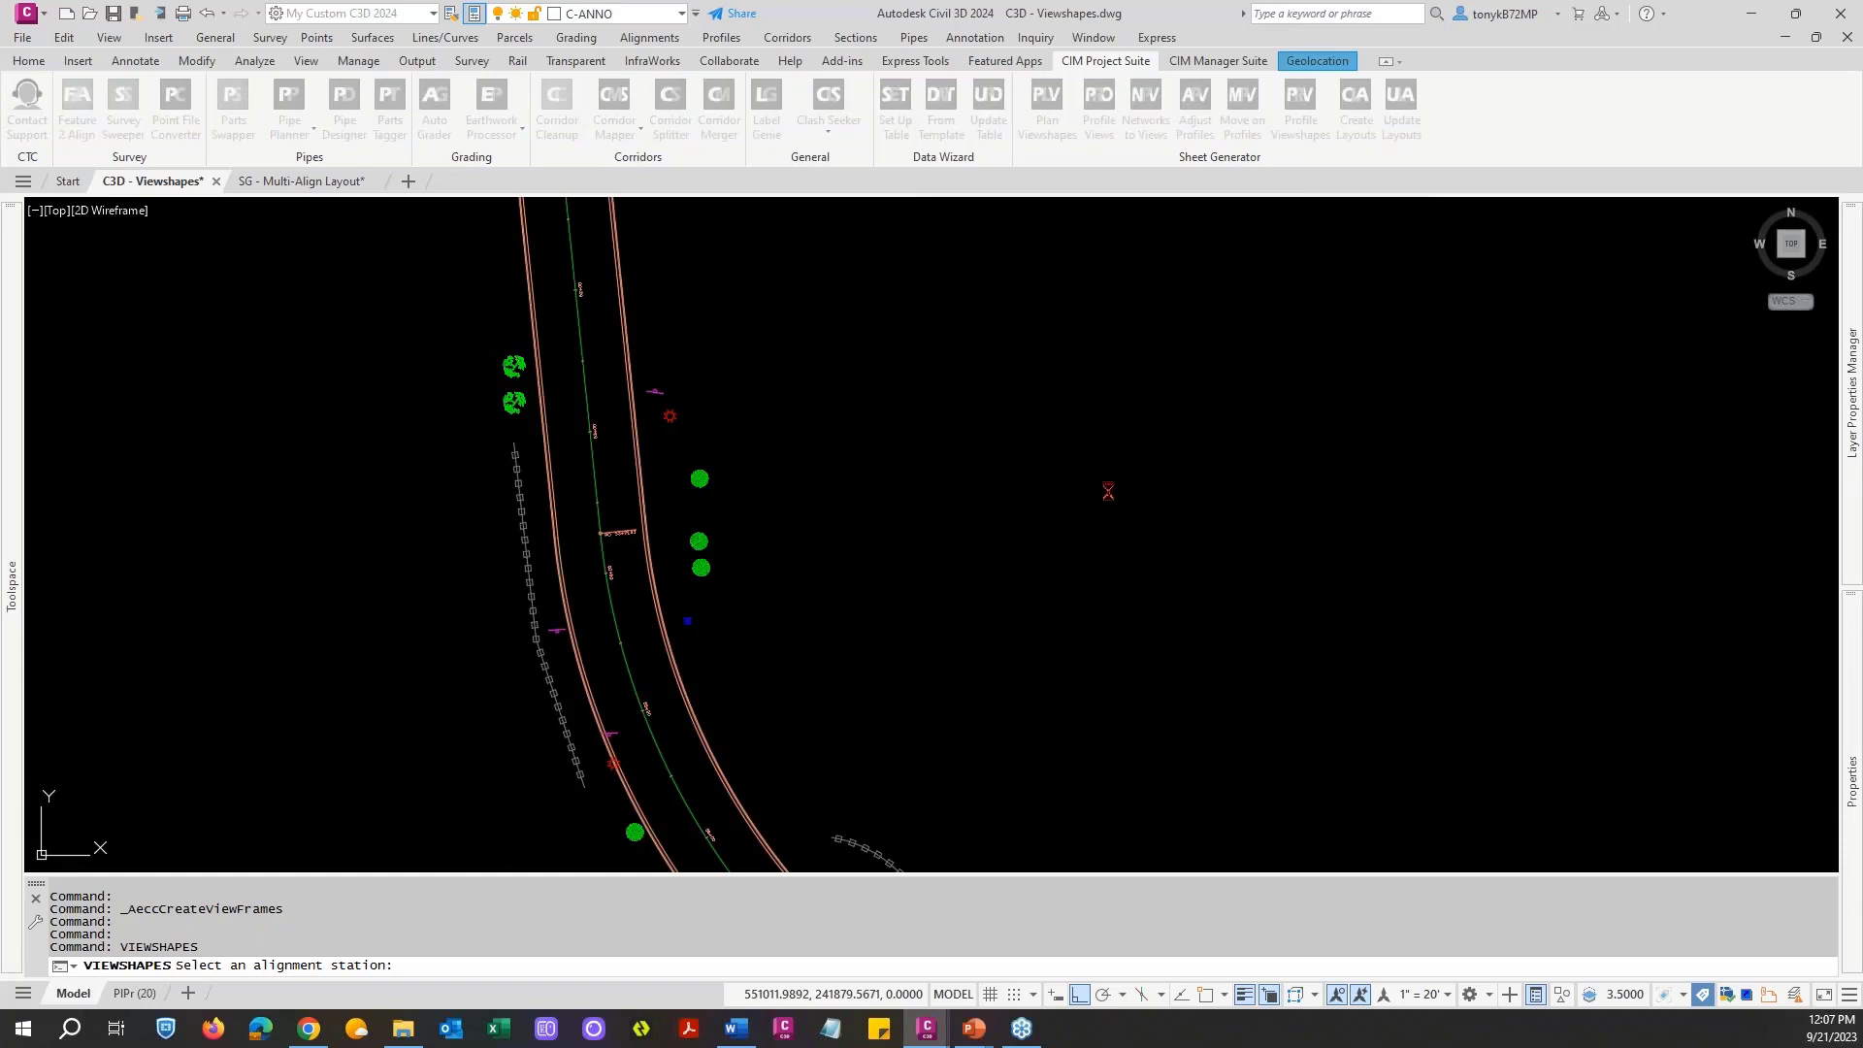
scroll(1104, 505, "down", 2)
scroll(1104, 504, "down", 2)
mouse_move(1102, 507)
middle_mouse_down()
mouse_move(847, 472)
mouse_move(703, 306)
middle_mouse_up()
scroll(969, 570, "up", 3)
scroll(1046, 601, "down", 2)
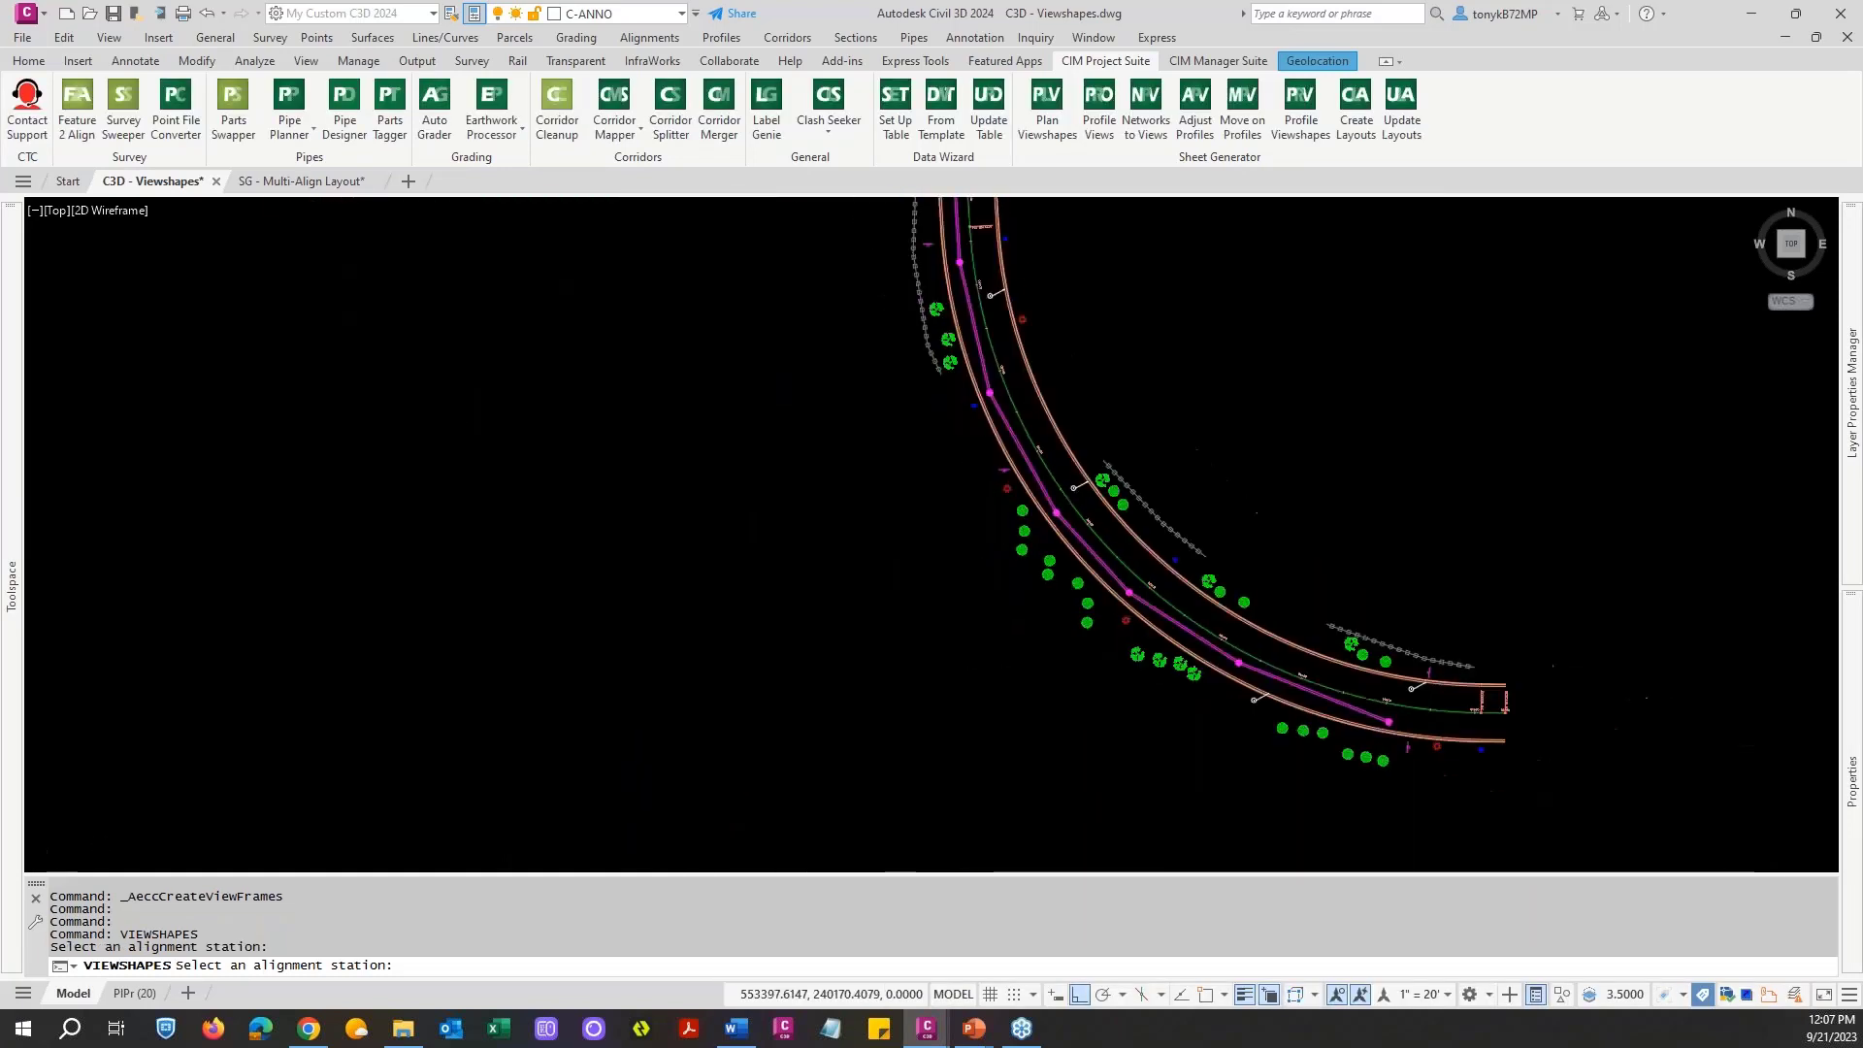
left_click(1320, 668)
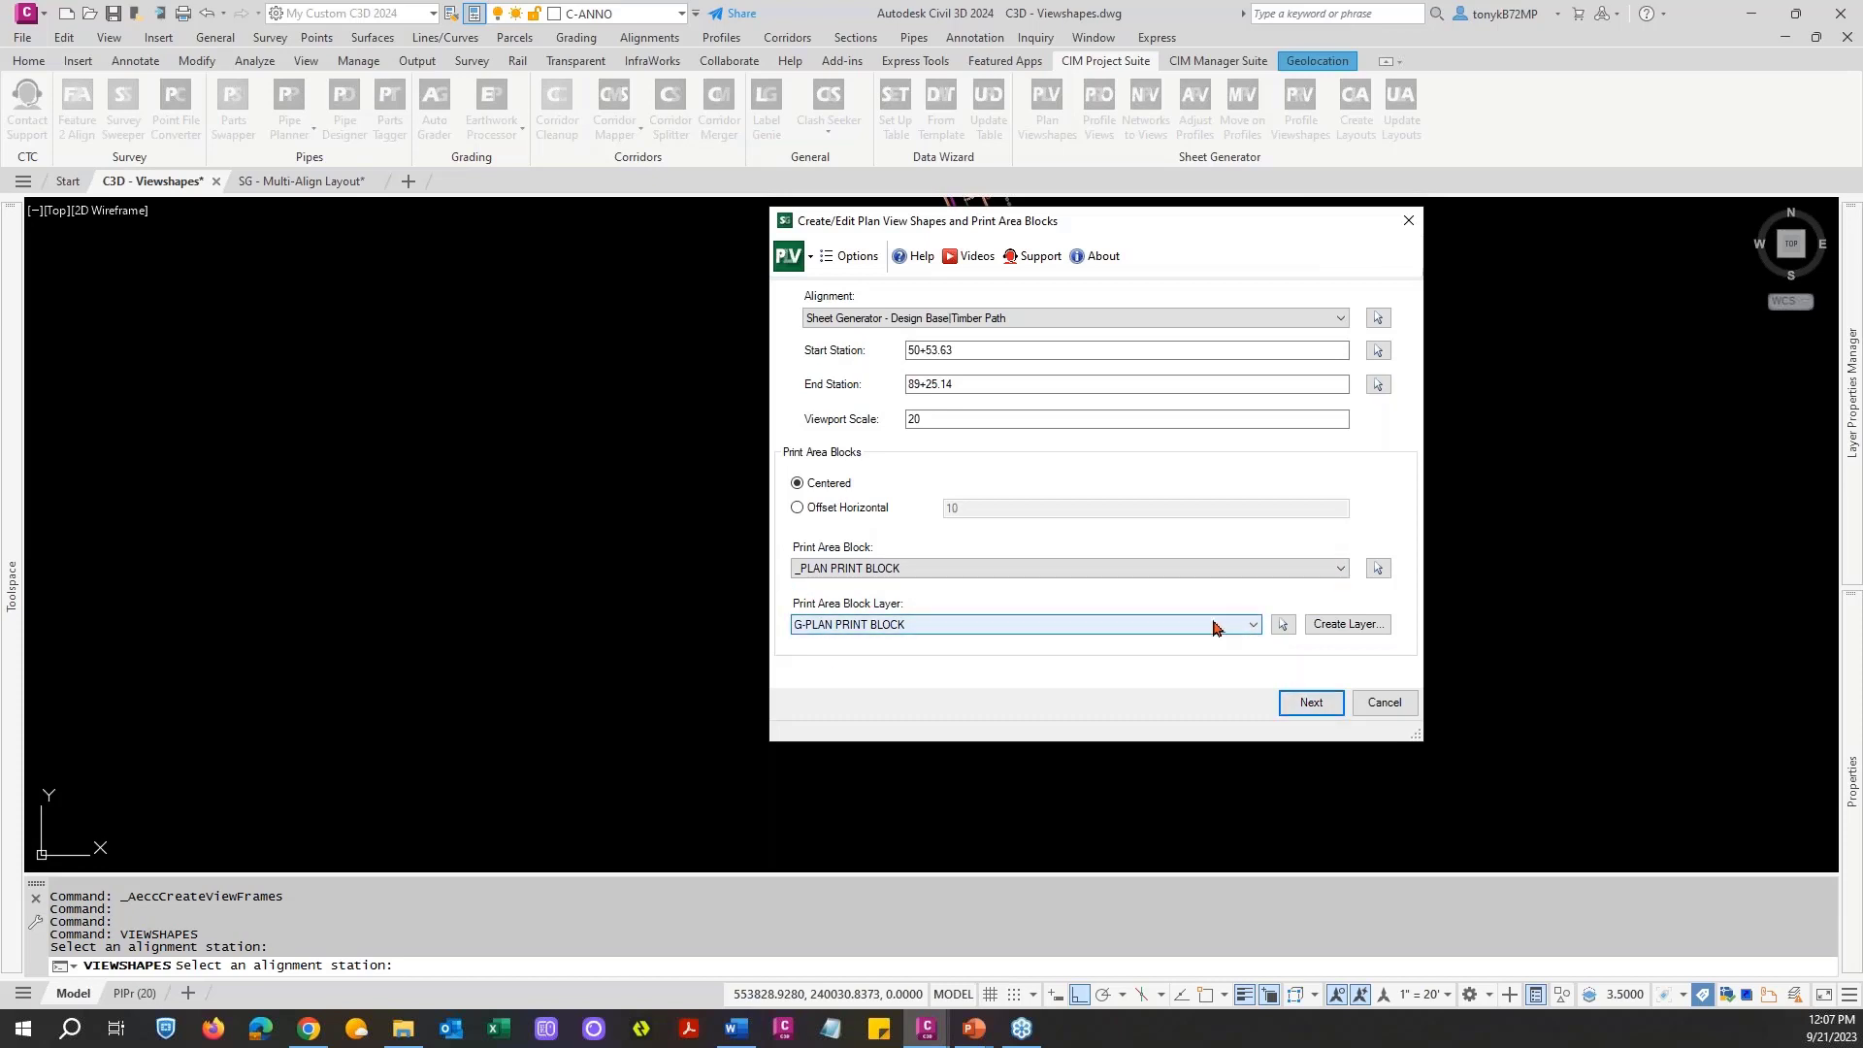
Step: Set the distance between matchlines to 400, keep the drafting guides on layer 0, and create the plan viewshapes
left_click(1311, 703)
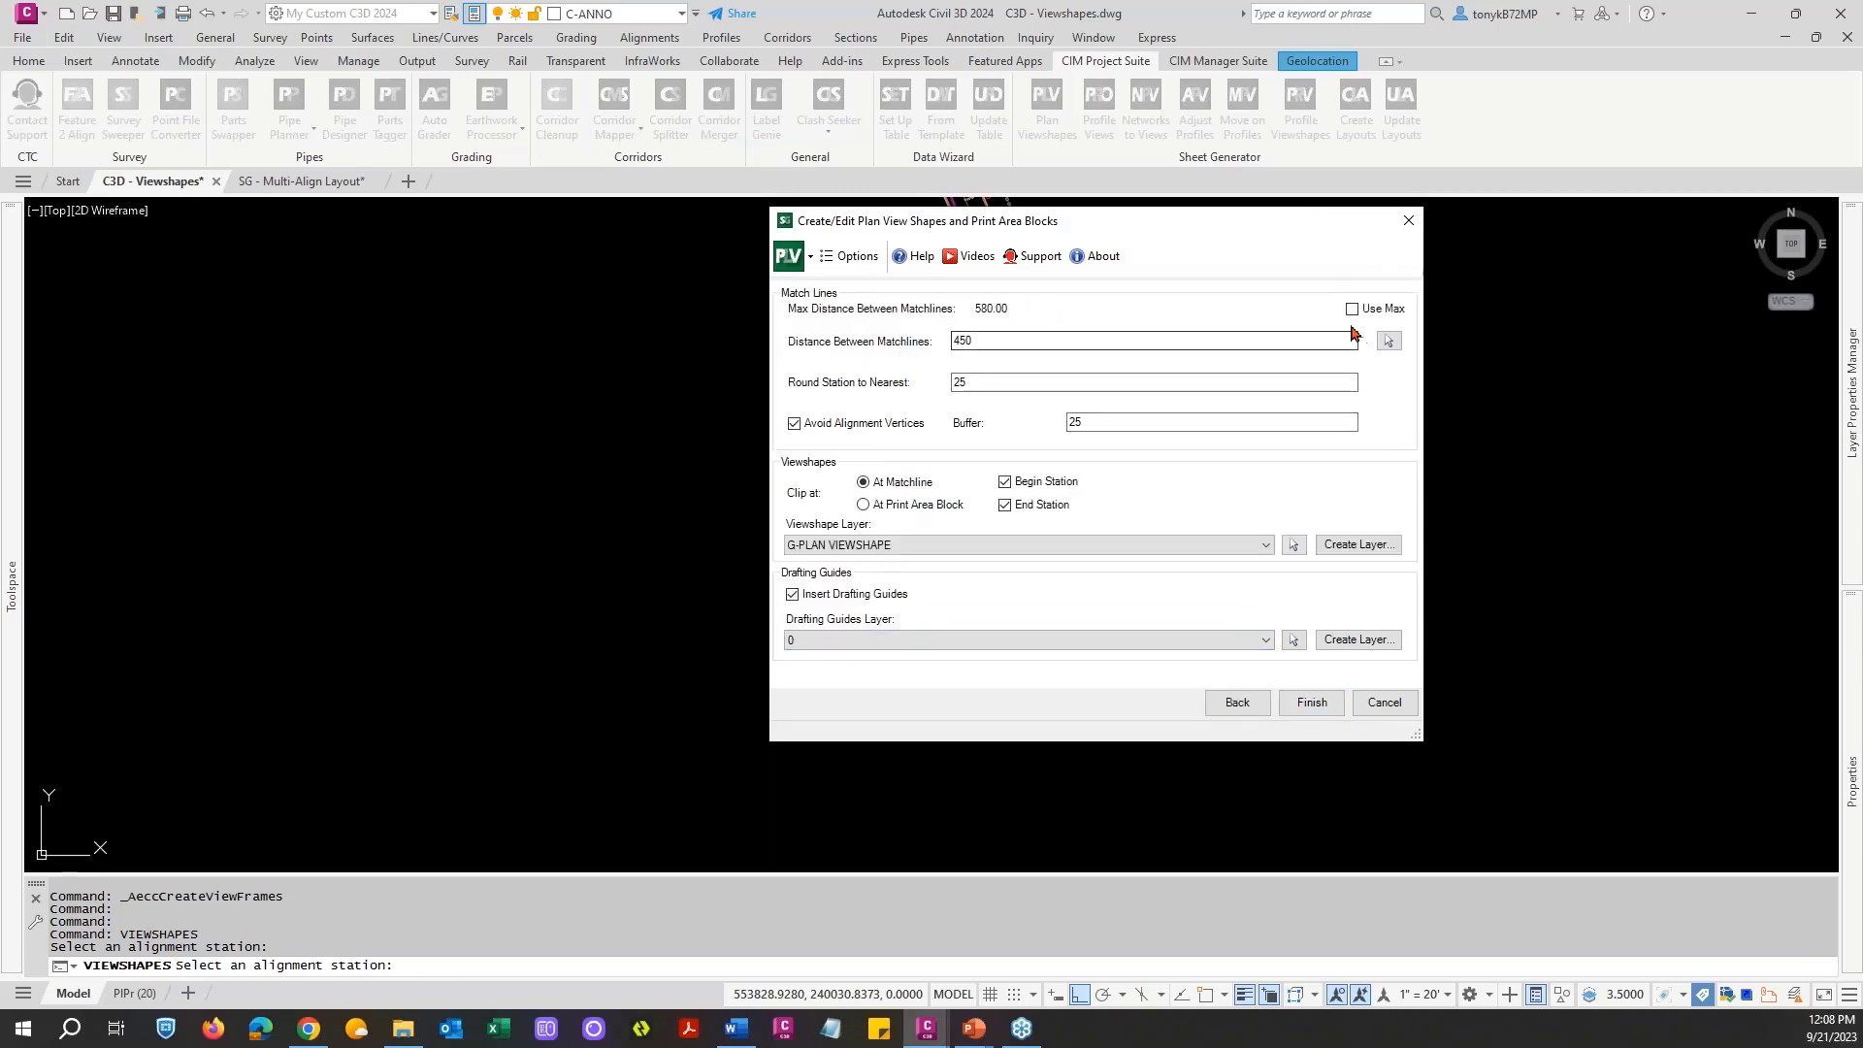
left_click(1352, 310)
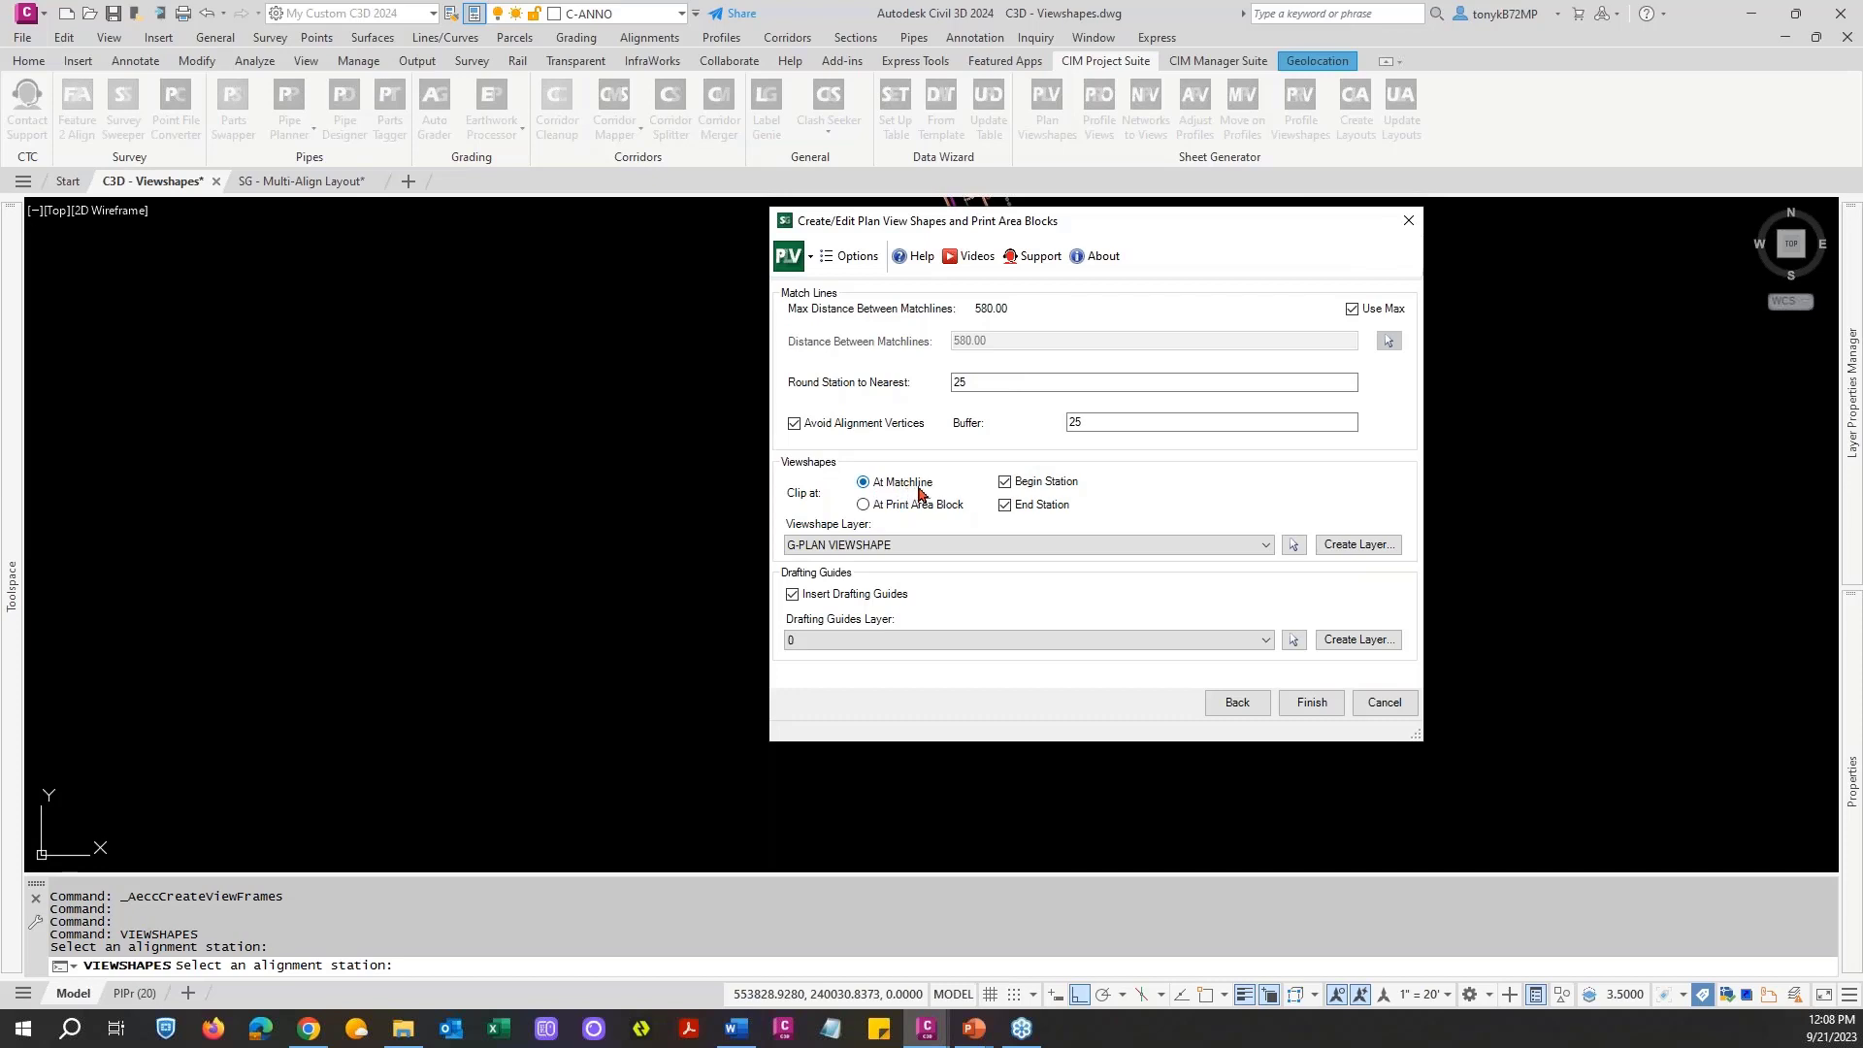
left_click(1267, 642)
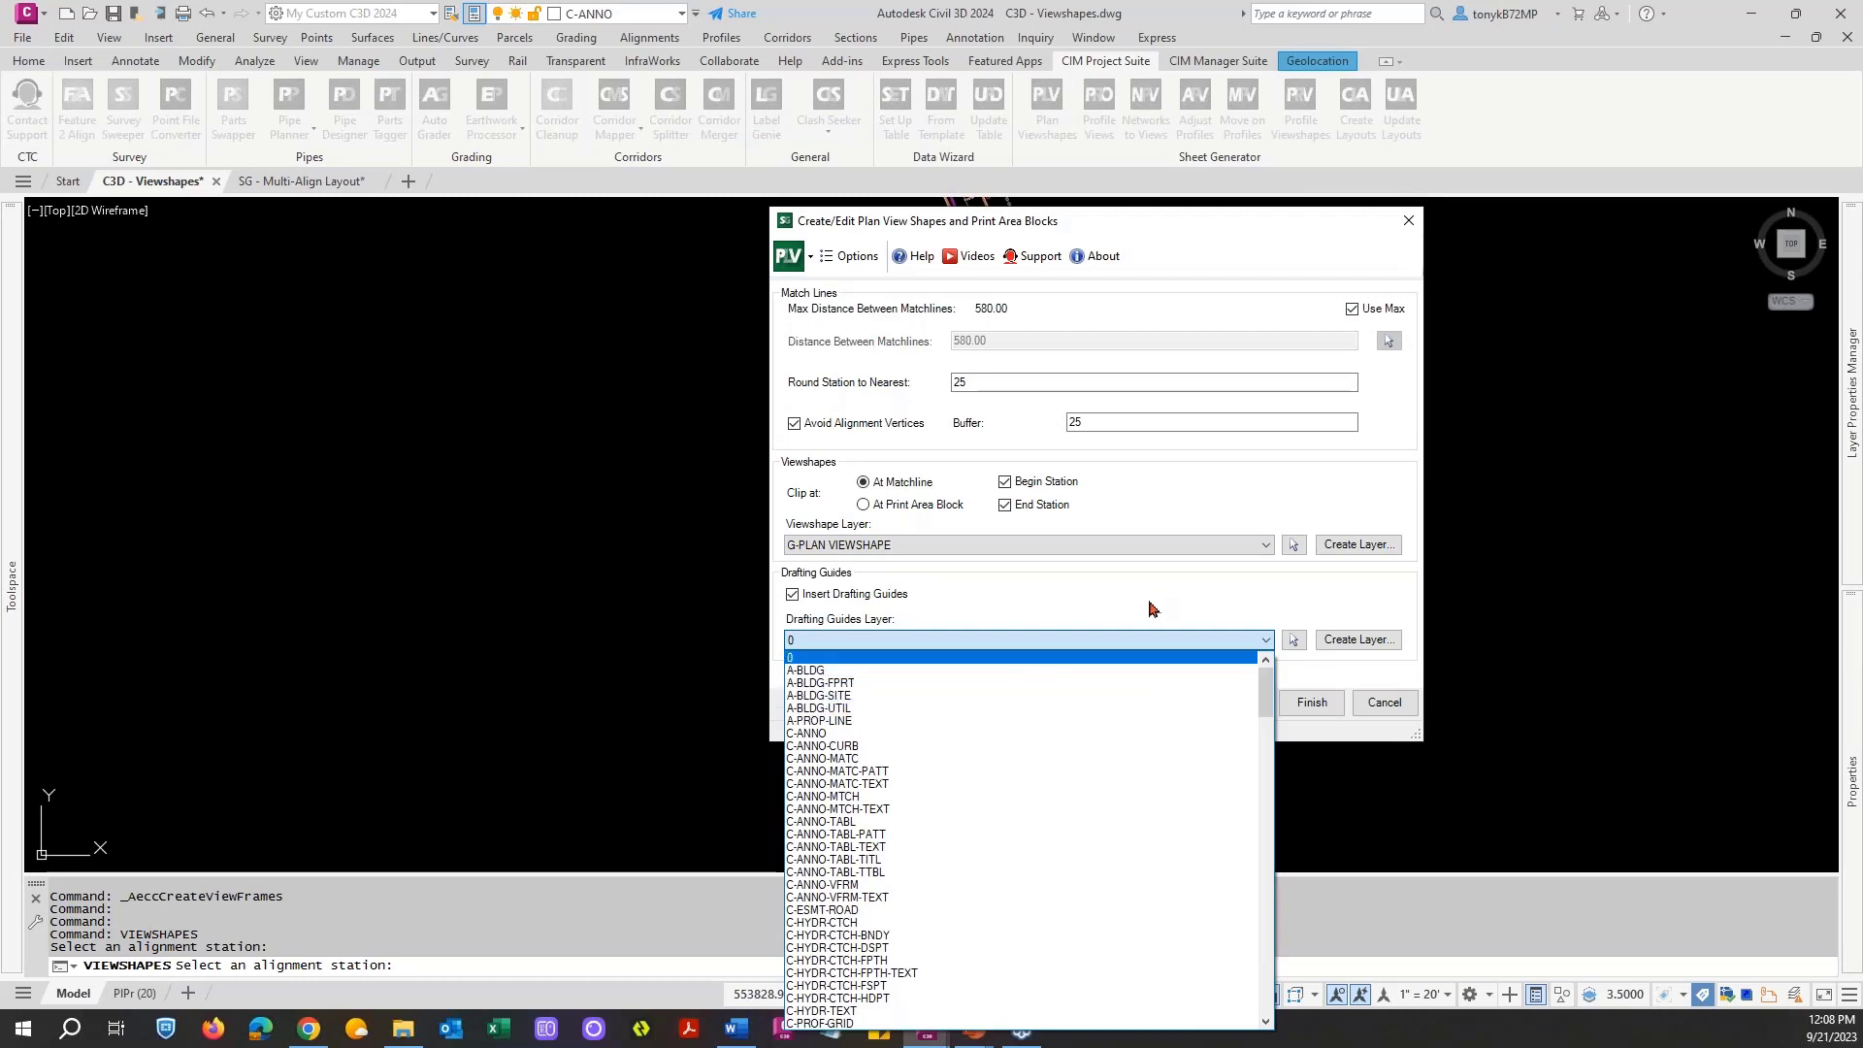
left_click(1113, 657)
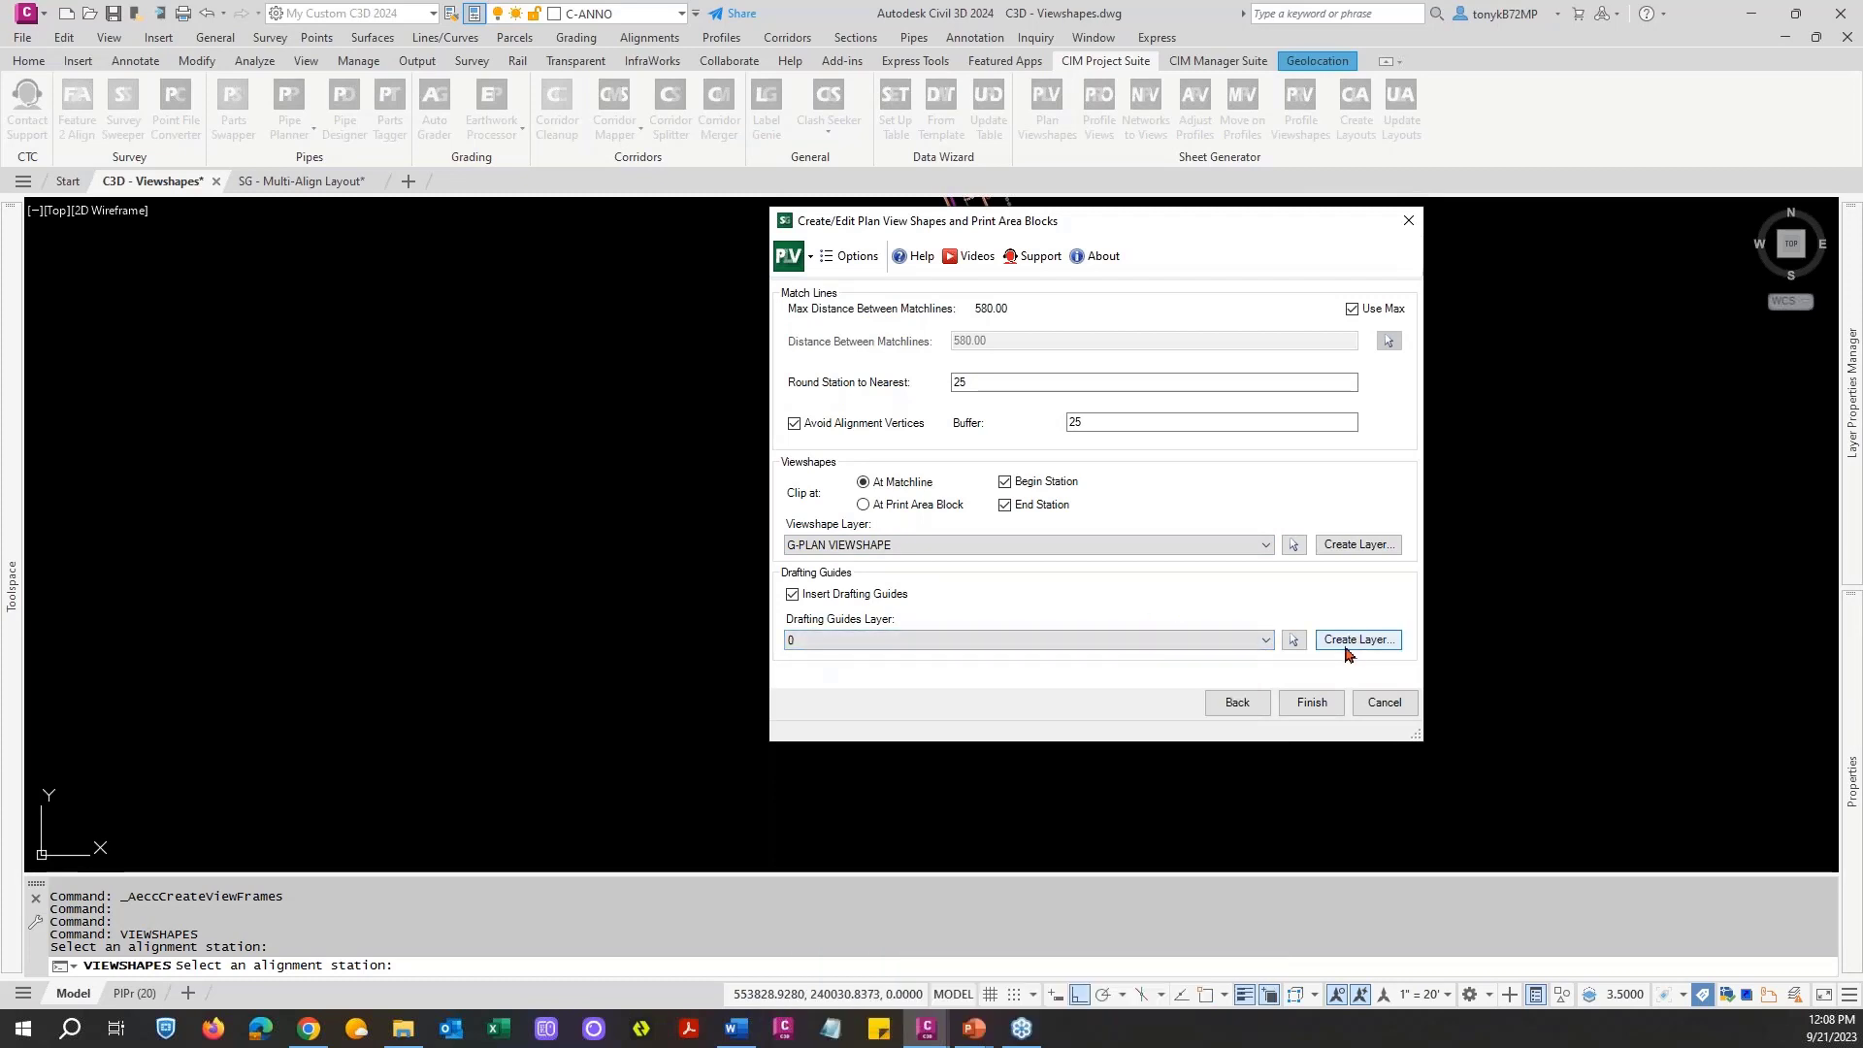
left_click(1312, 703)
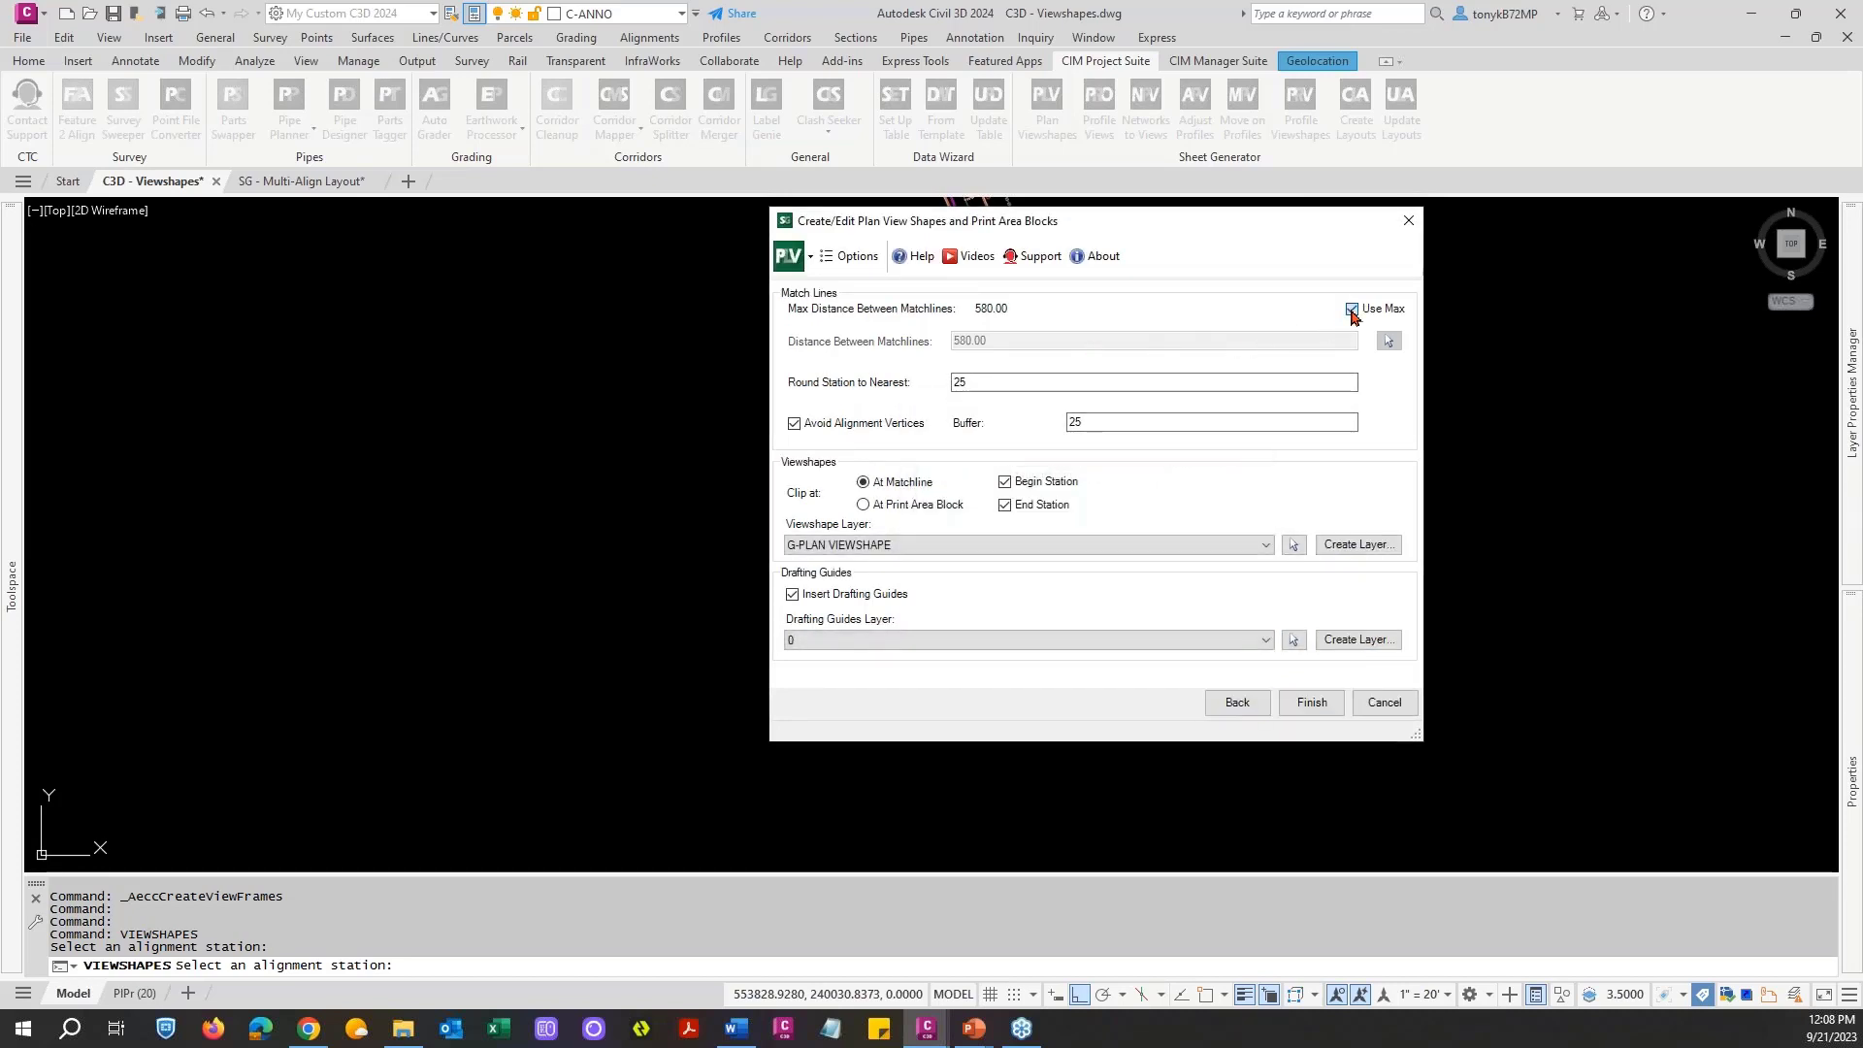
left_click(1352, 308)
left_click_drag(1340, 344, 877, 346)
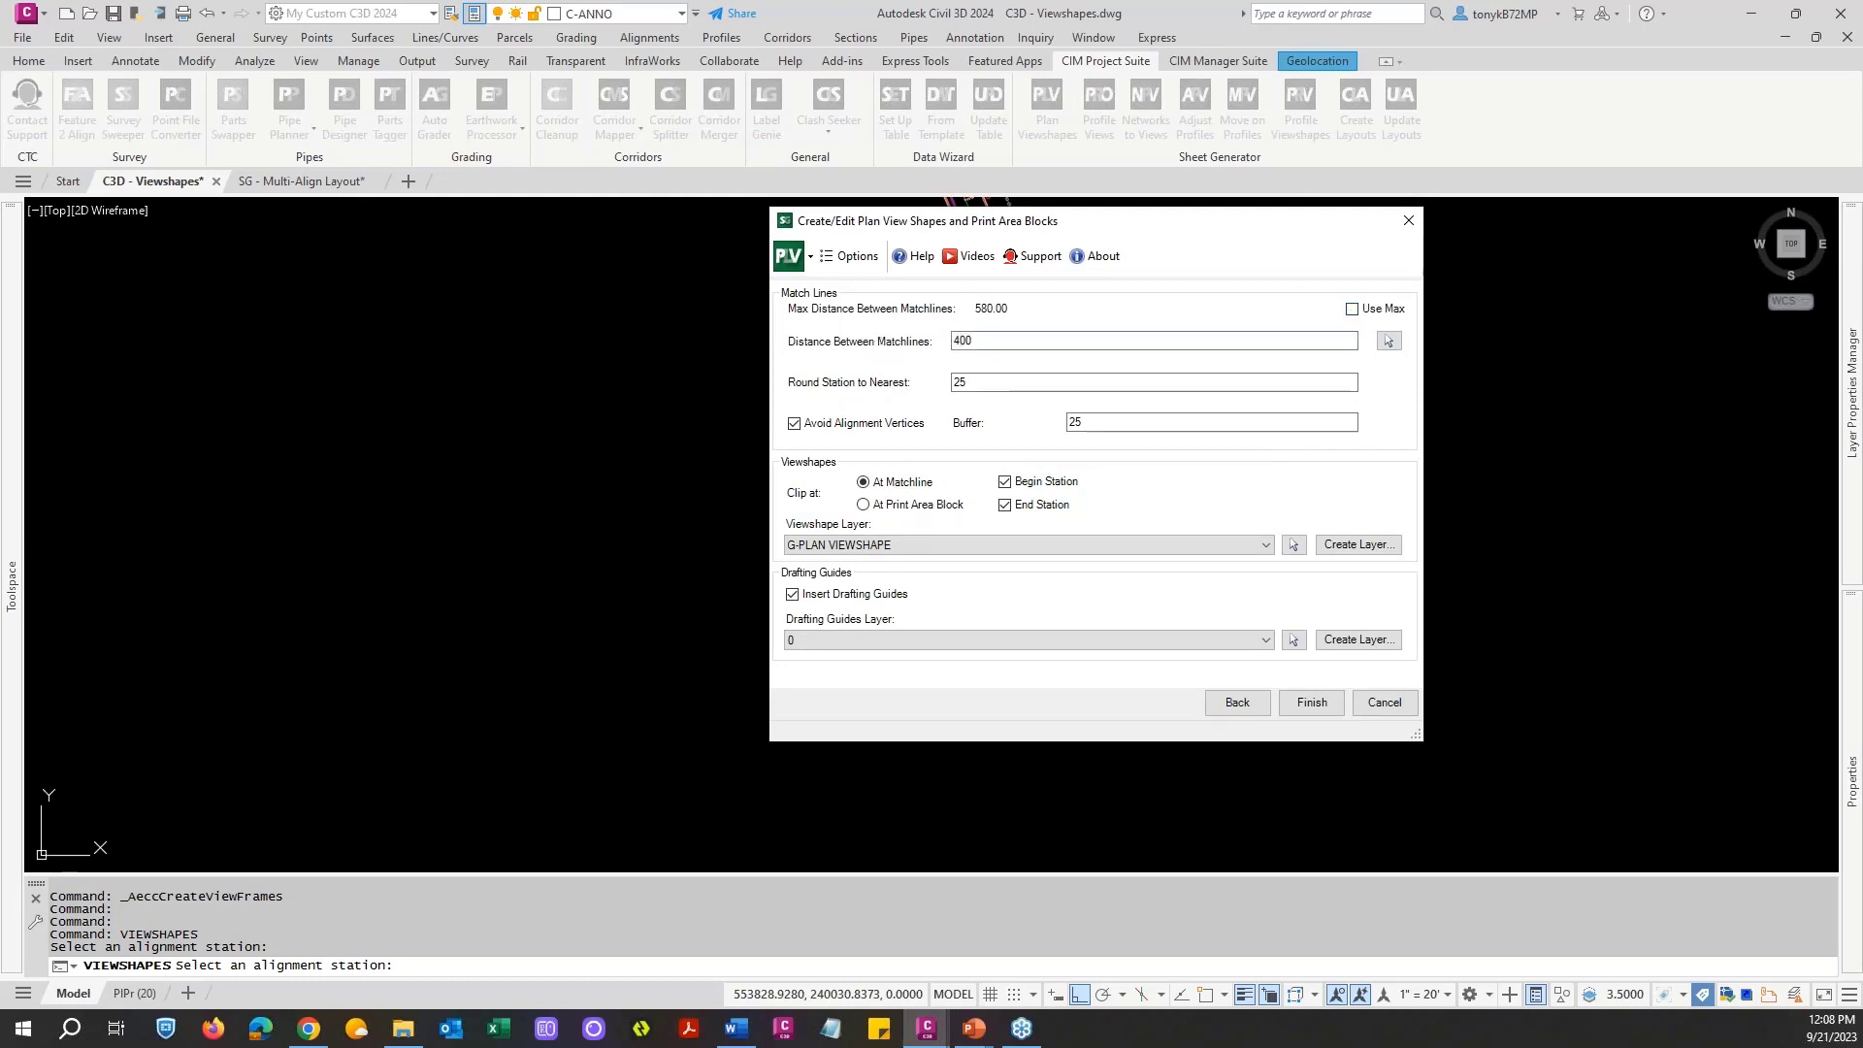
type("400")
left_click(1310, 705)
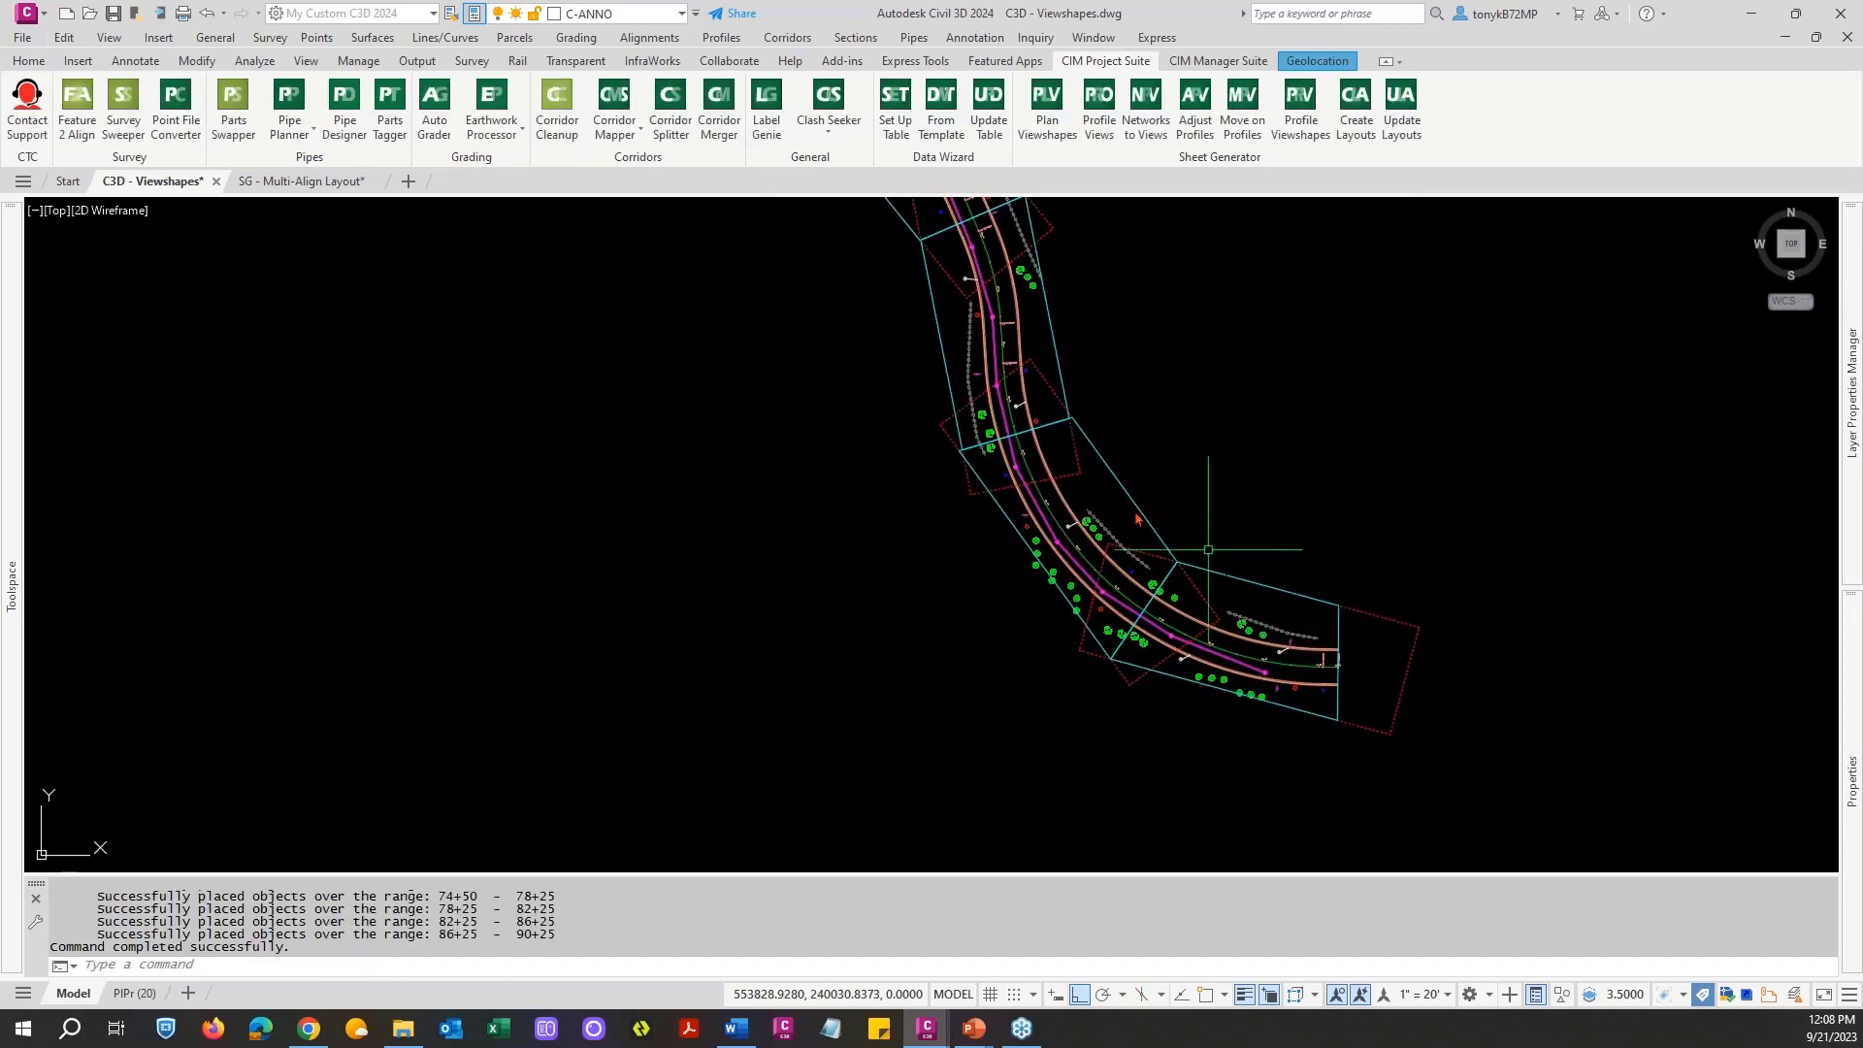
Step: Examine the placed viewshapes and print area blocks along the whole Timber Path alignment
scroll(911, 561, "down", 5)
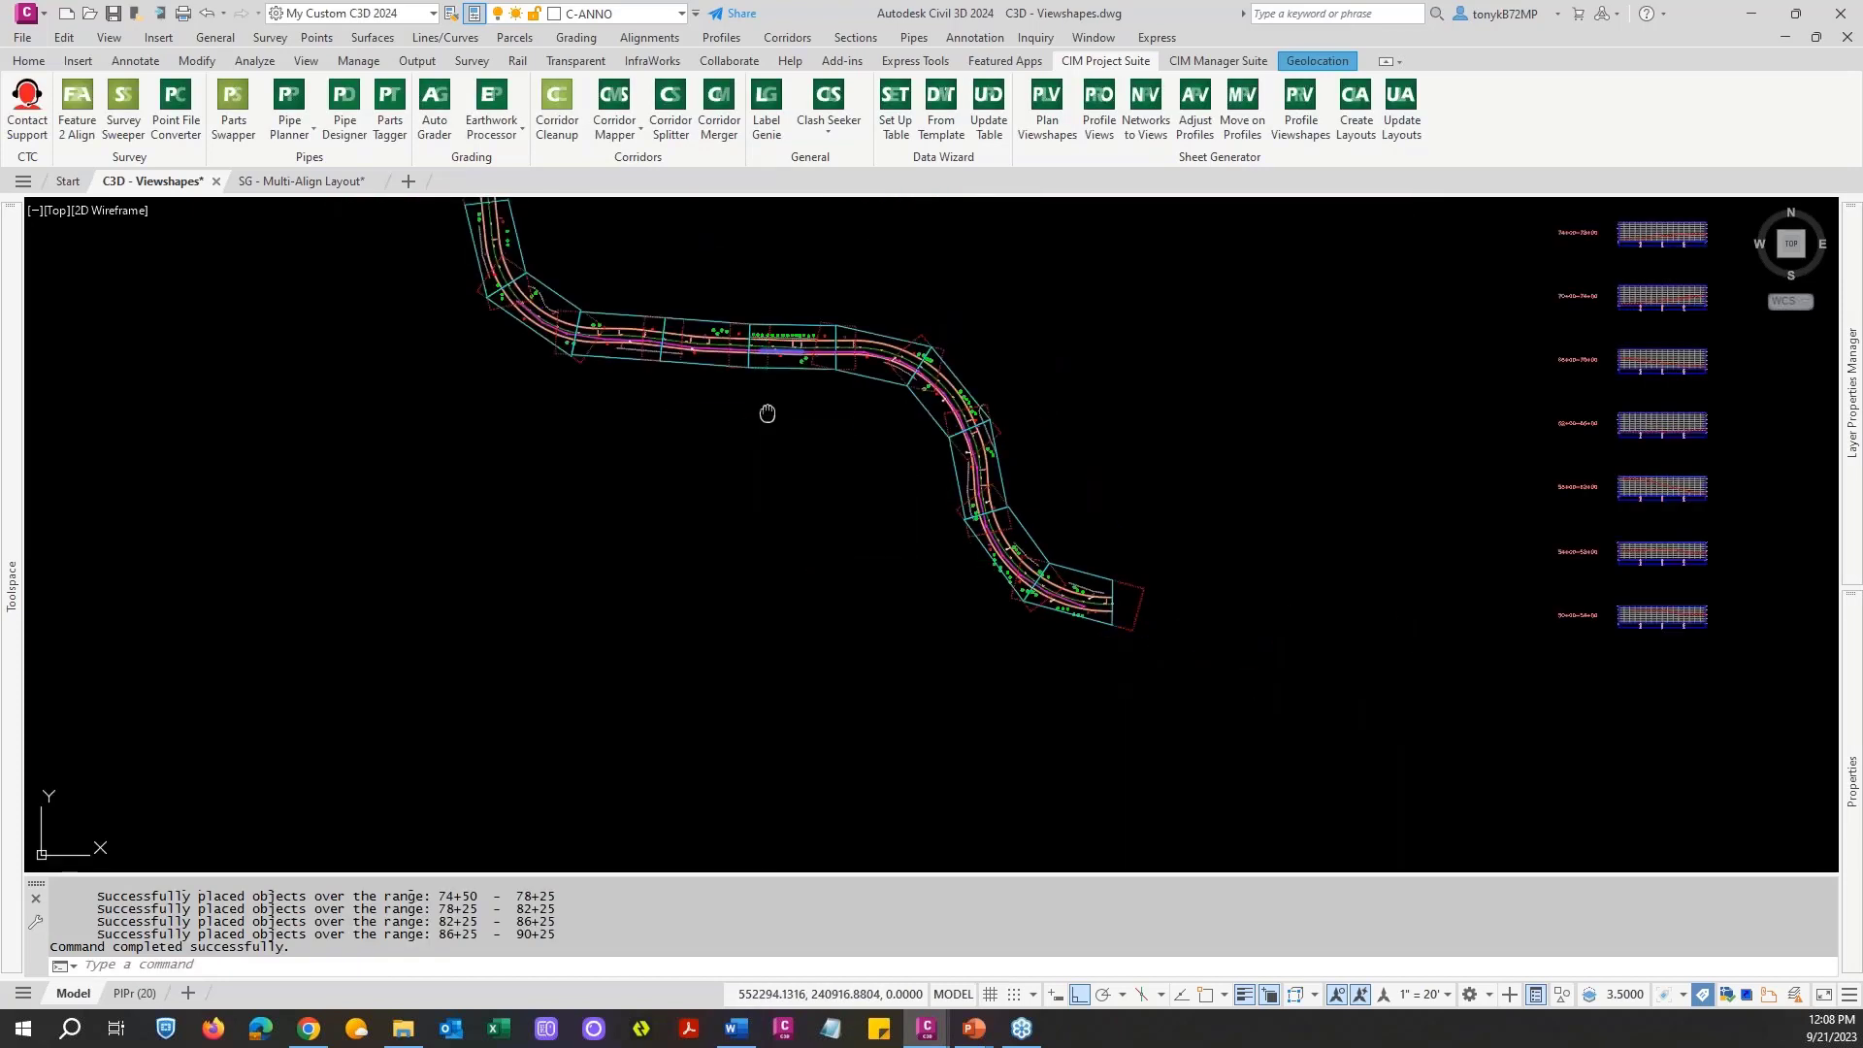
middle_click_drag(766, 413, 971, 583)
scroll(714, 432, "up", 4)
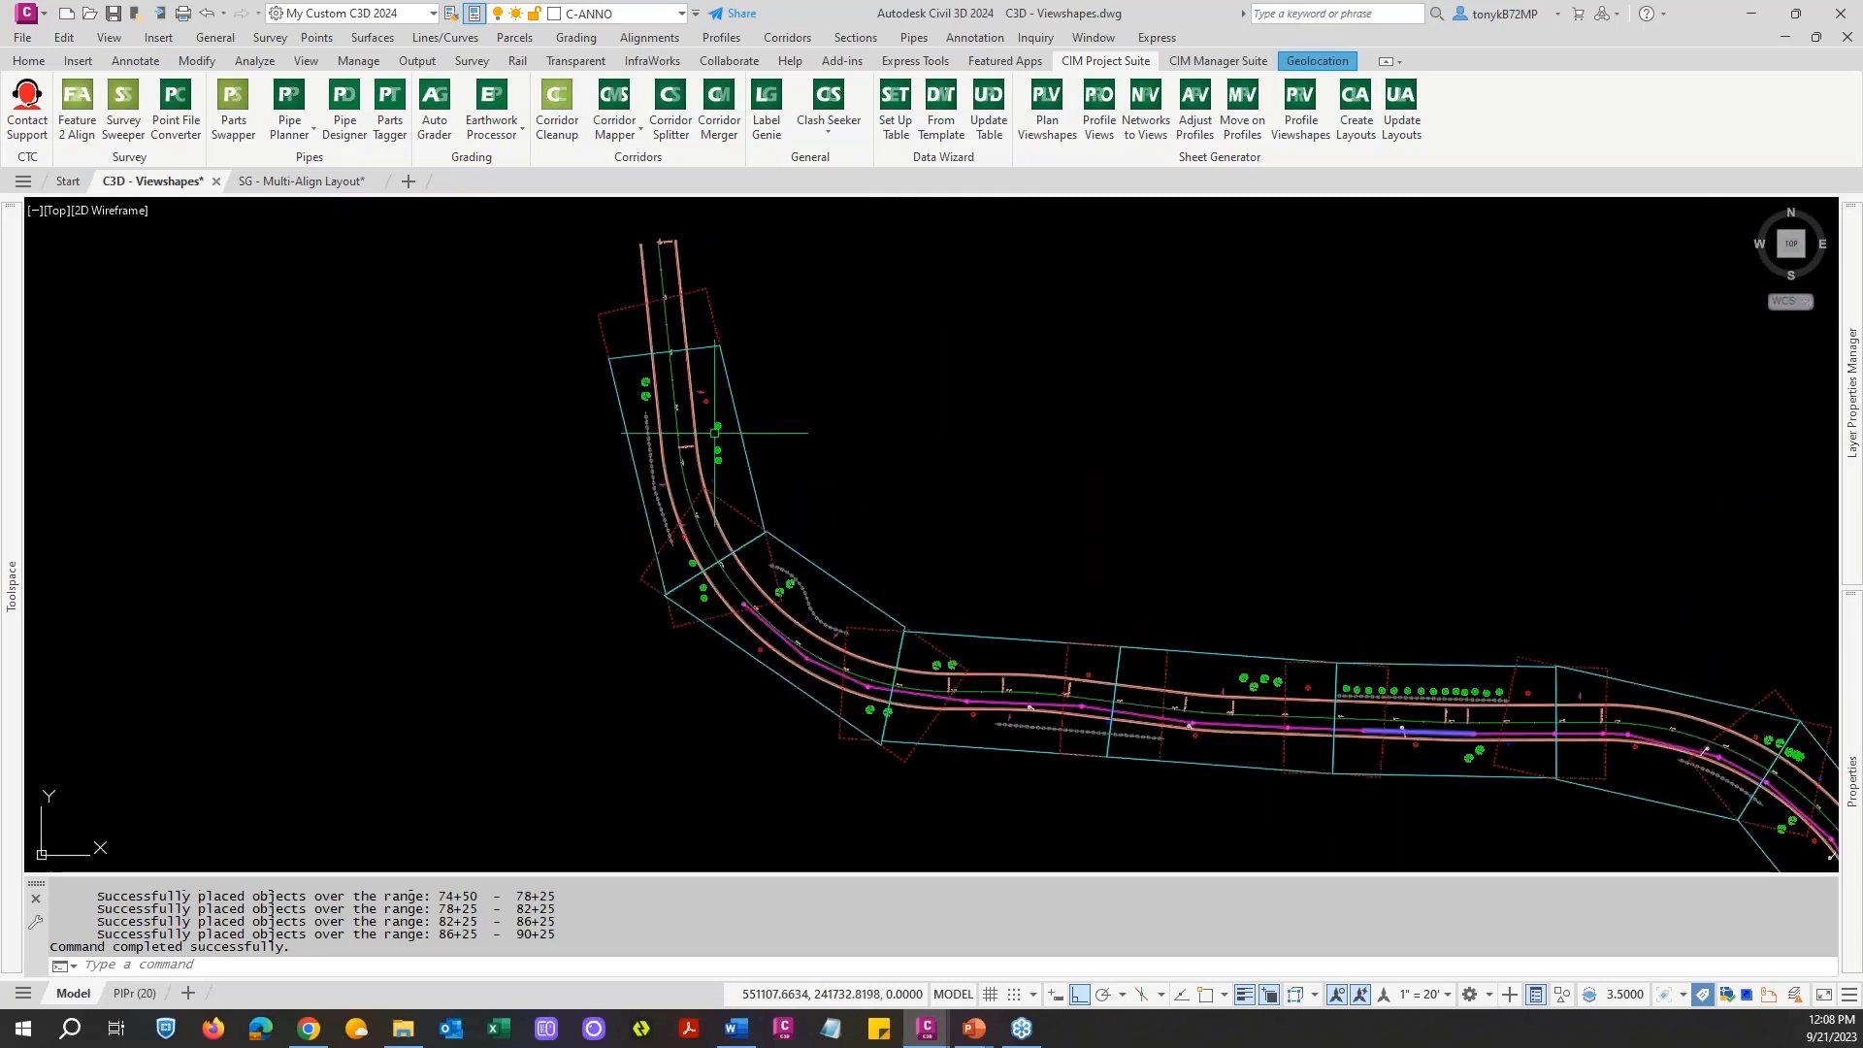
scroll(714, 432, "down", 4)
middle_click_drag(858, 482, 728, 341)
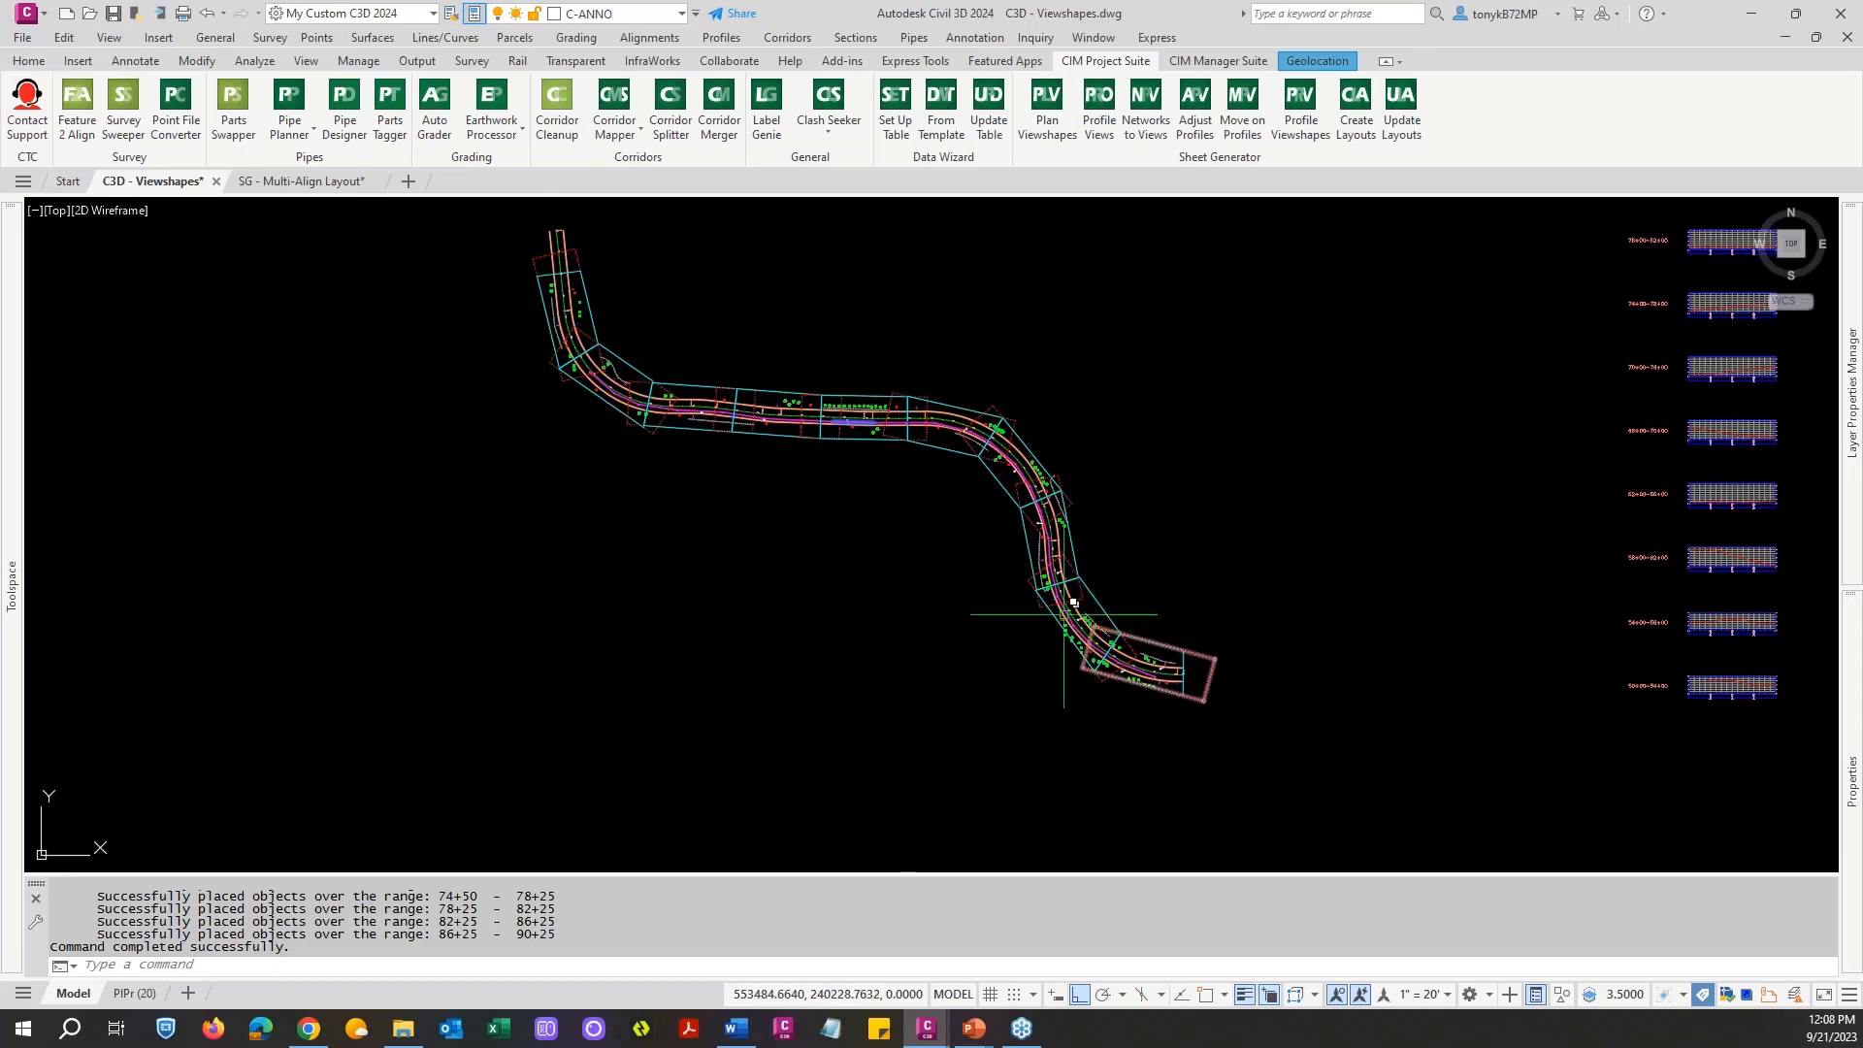
key("Escape")
scroll(1005, 617, "down", 2)
key("Escape")
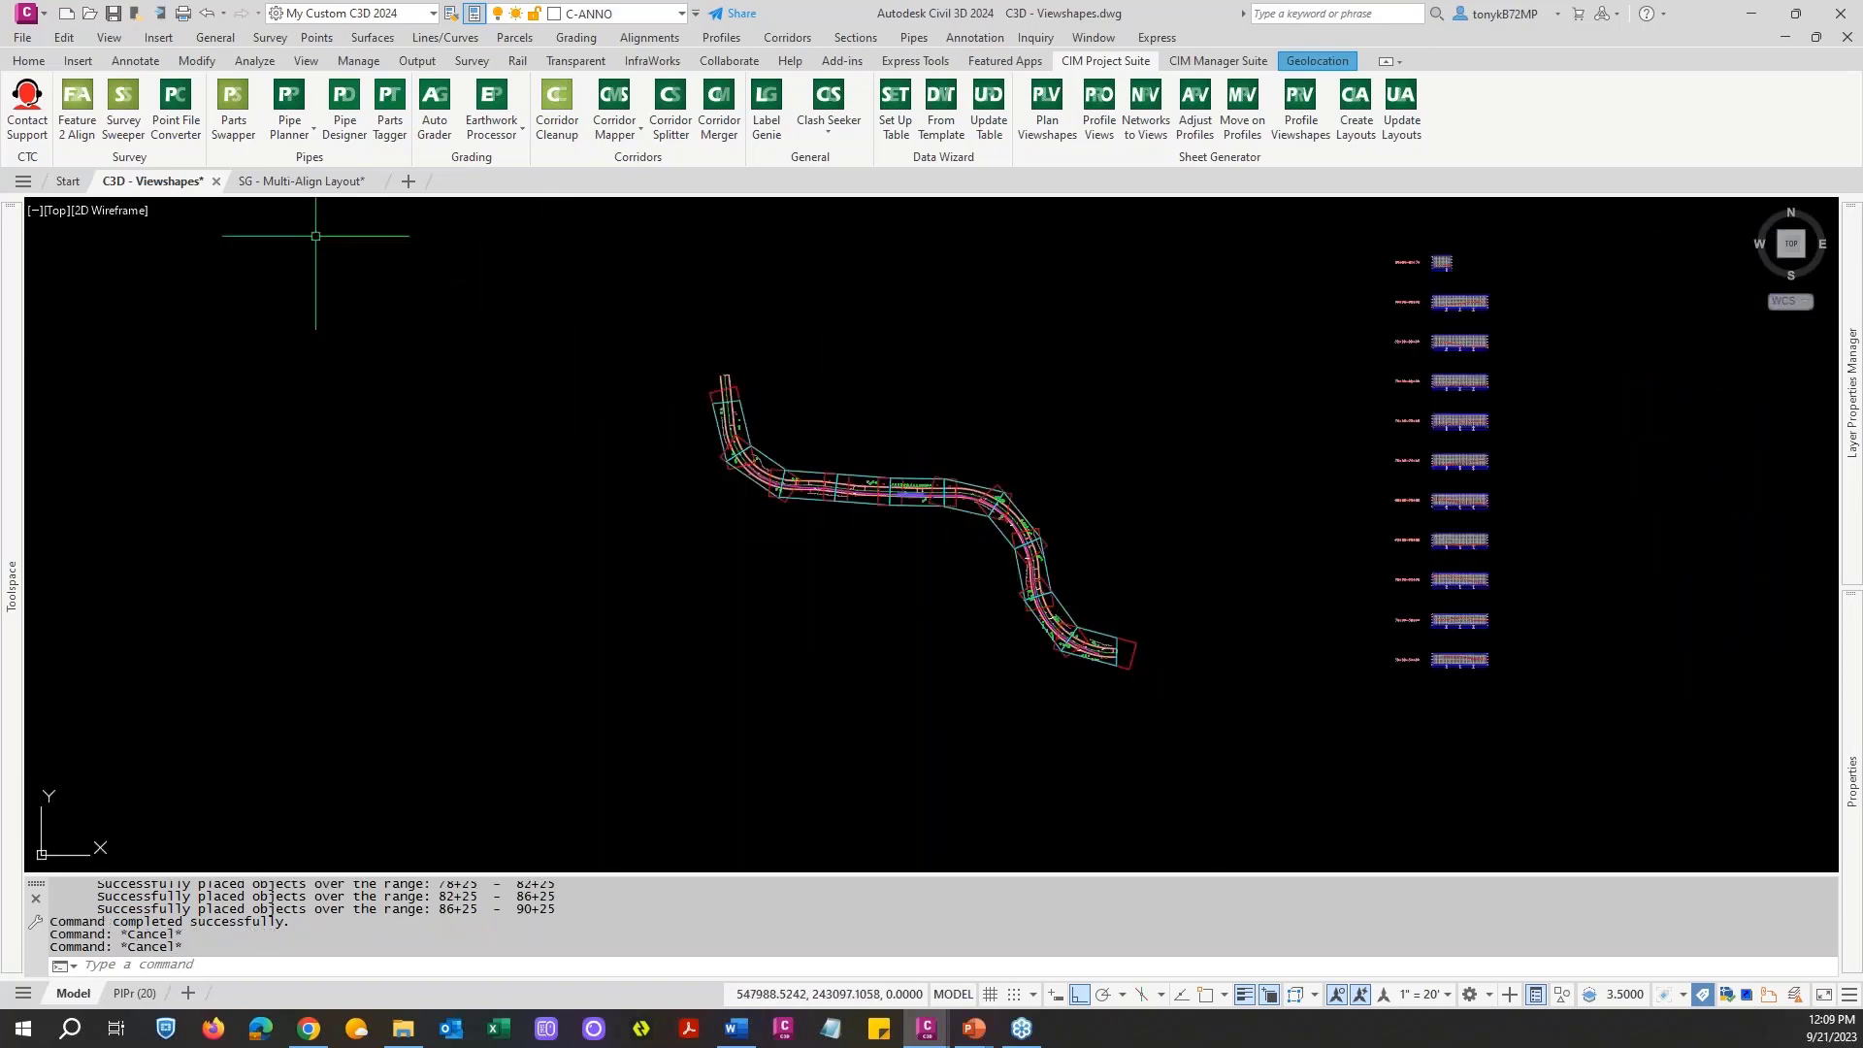
Step: Switch to the SG - Multi-Align Layout drawing
left_click(262, 183)
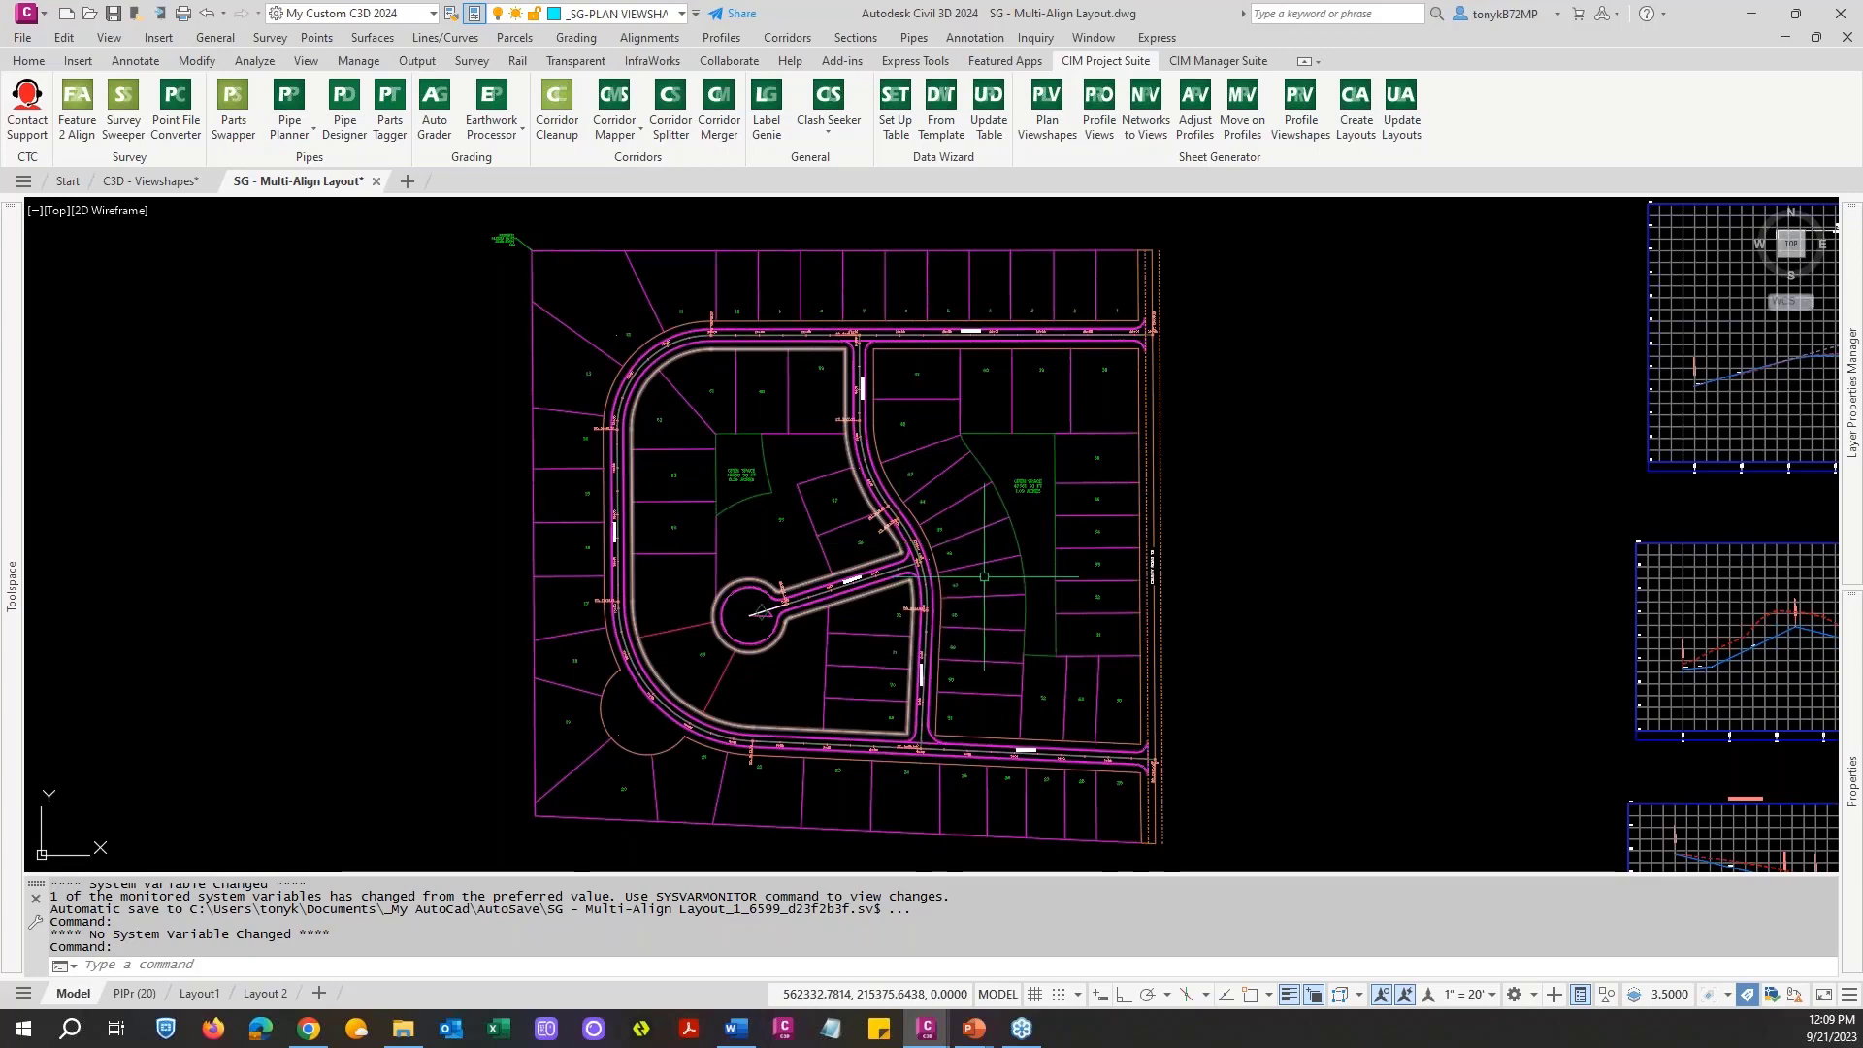
Step: Examine the _PLAN PRINT BLOCK and _PROFILE PRINT BLOCK references in model space below the subdivision
middle_click_drag(1201, 555, 991, 493)
scroll(893, 539, "up", 10)
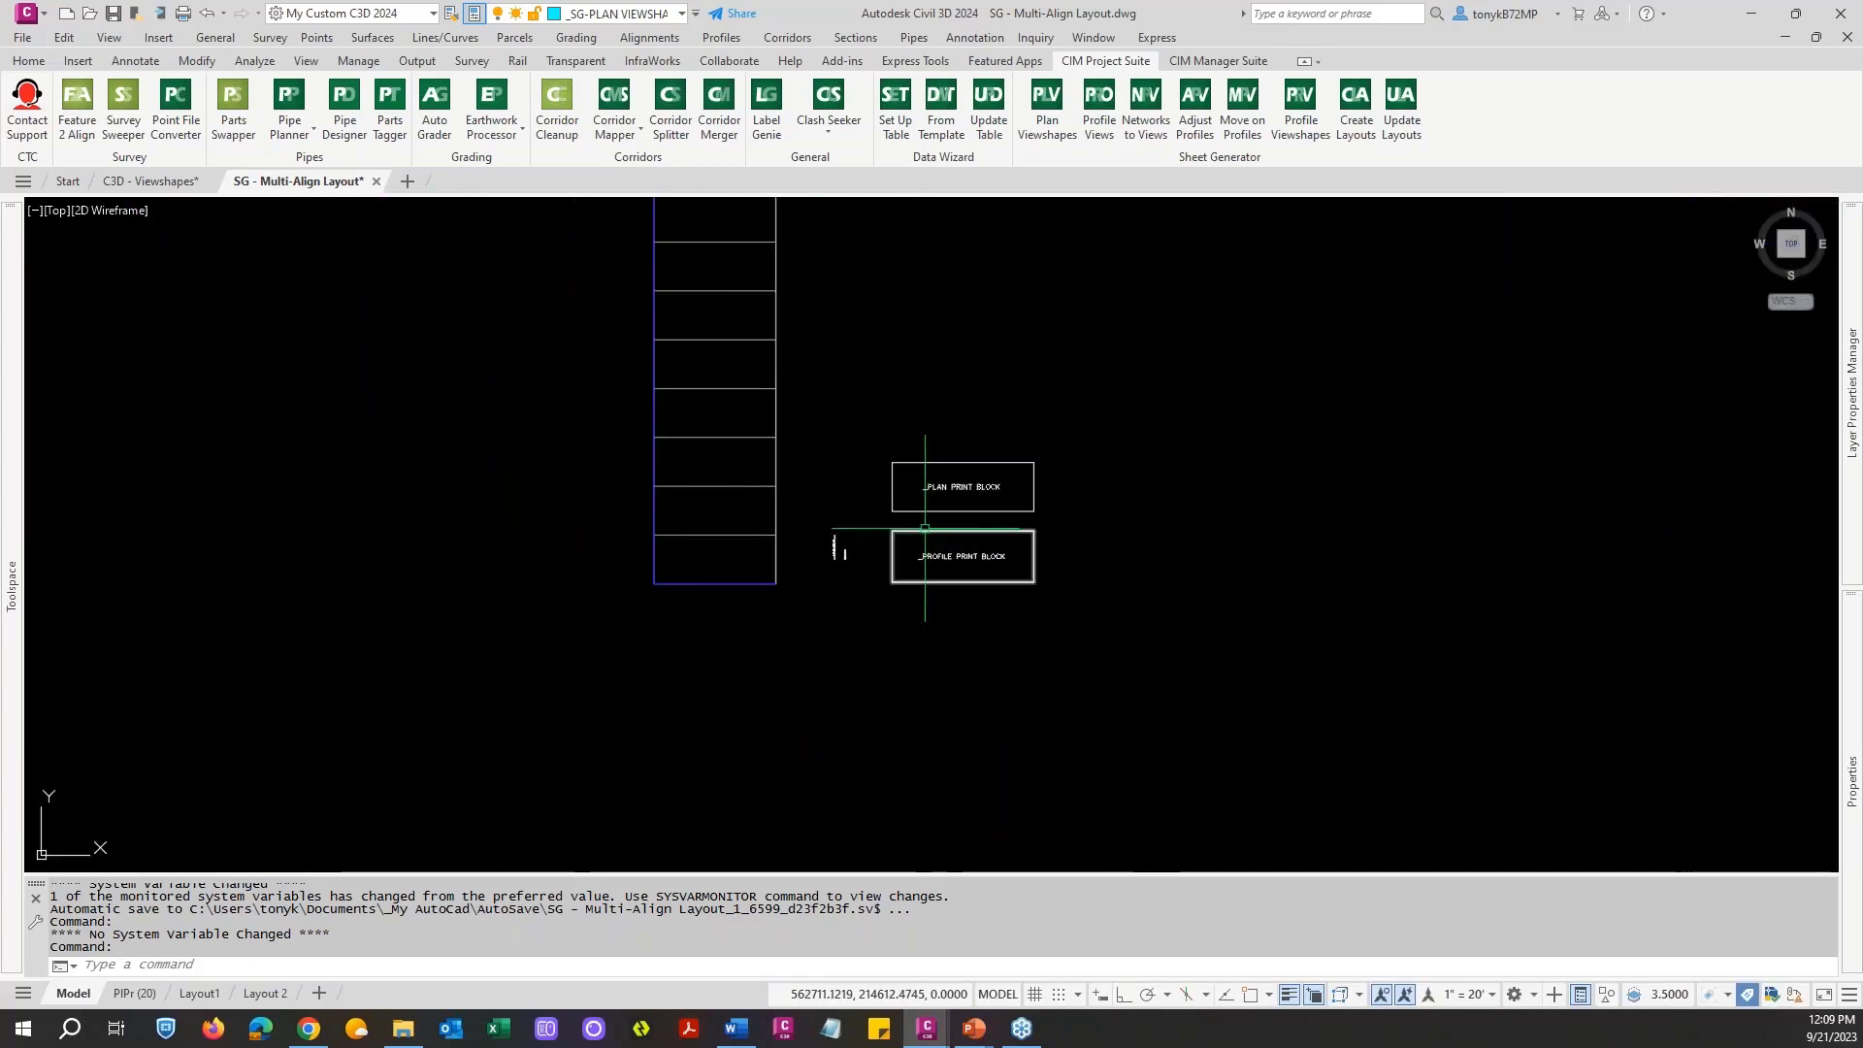
key("Escape")
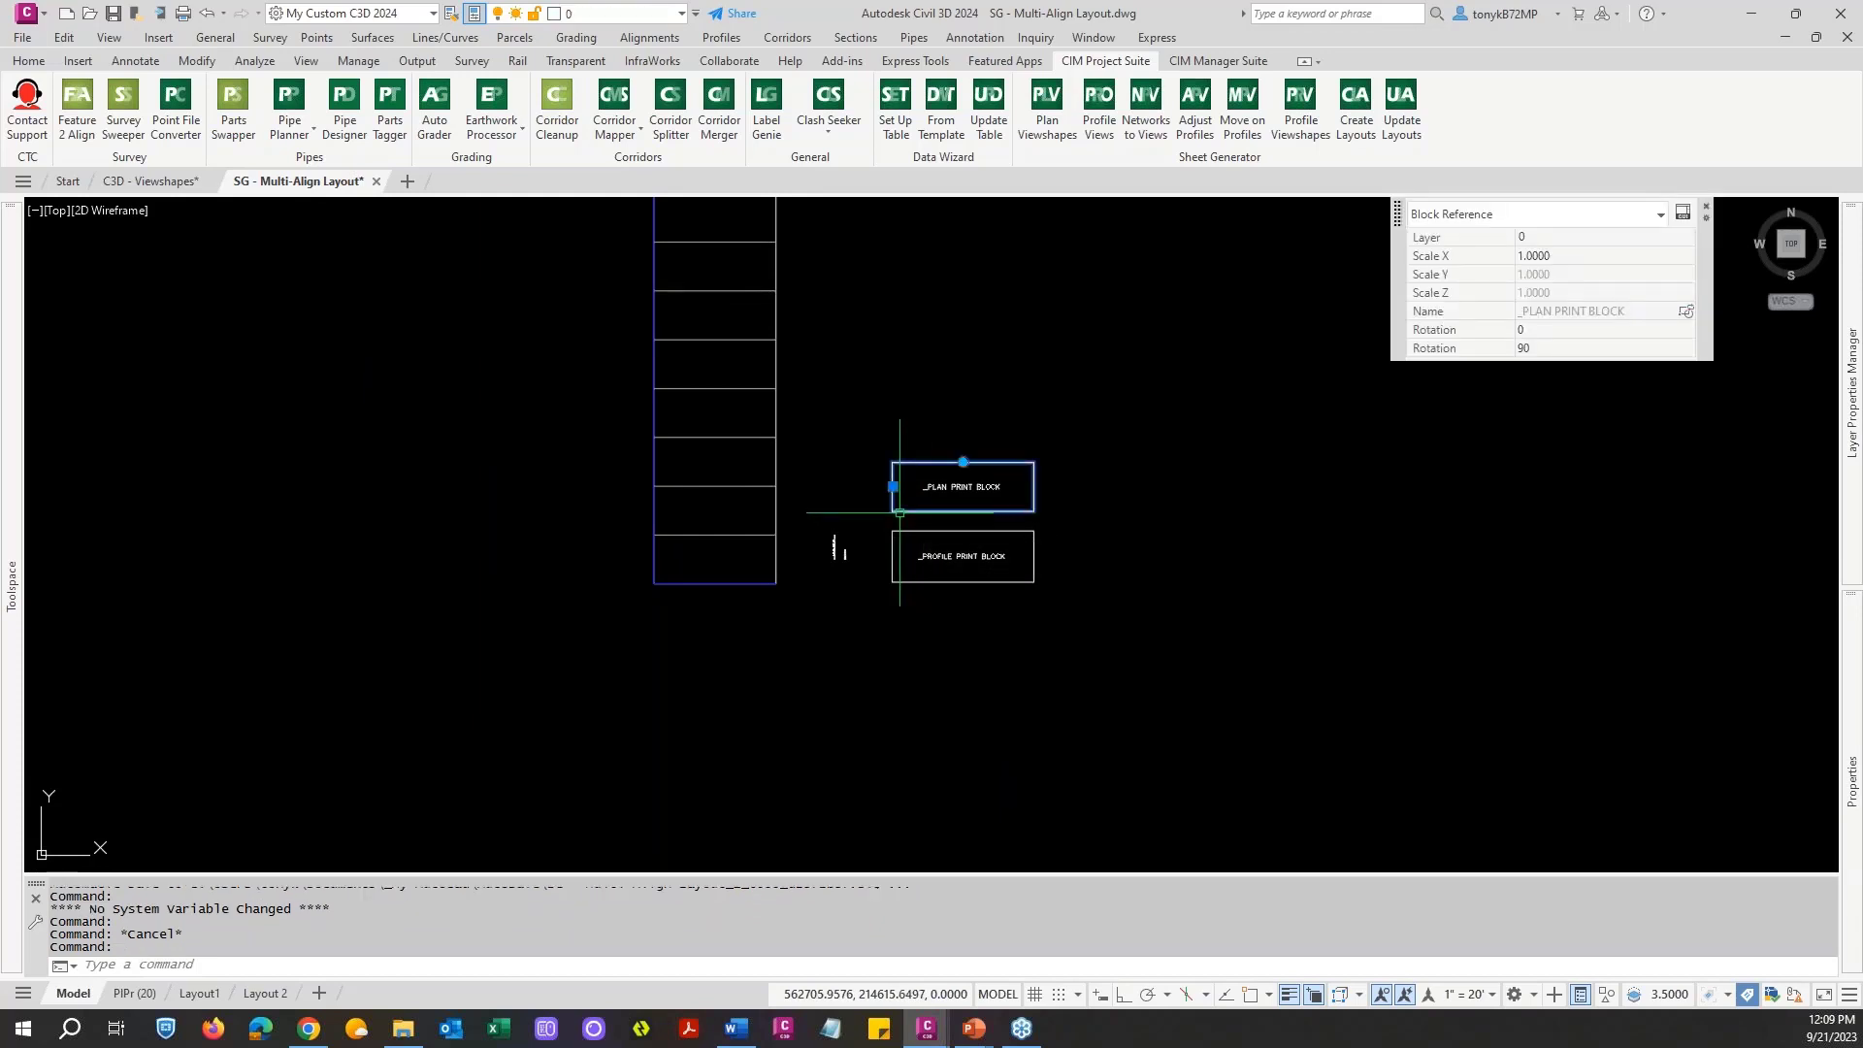
scroll(950, 502, "up", 4)
key("Escape")
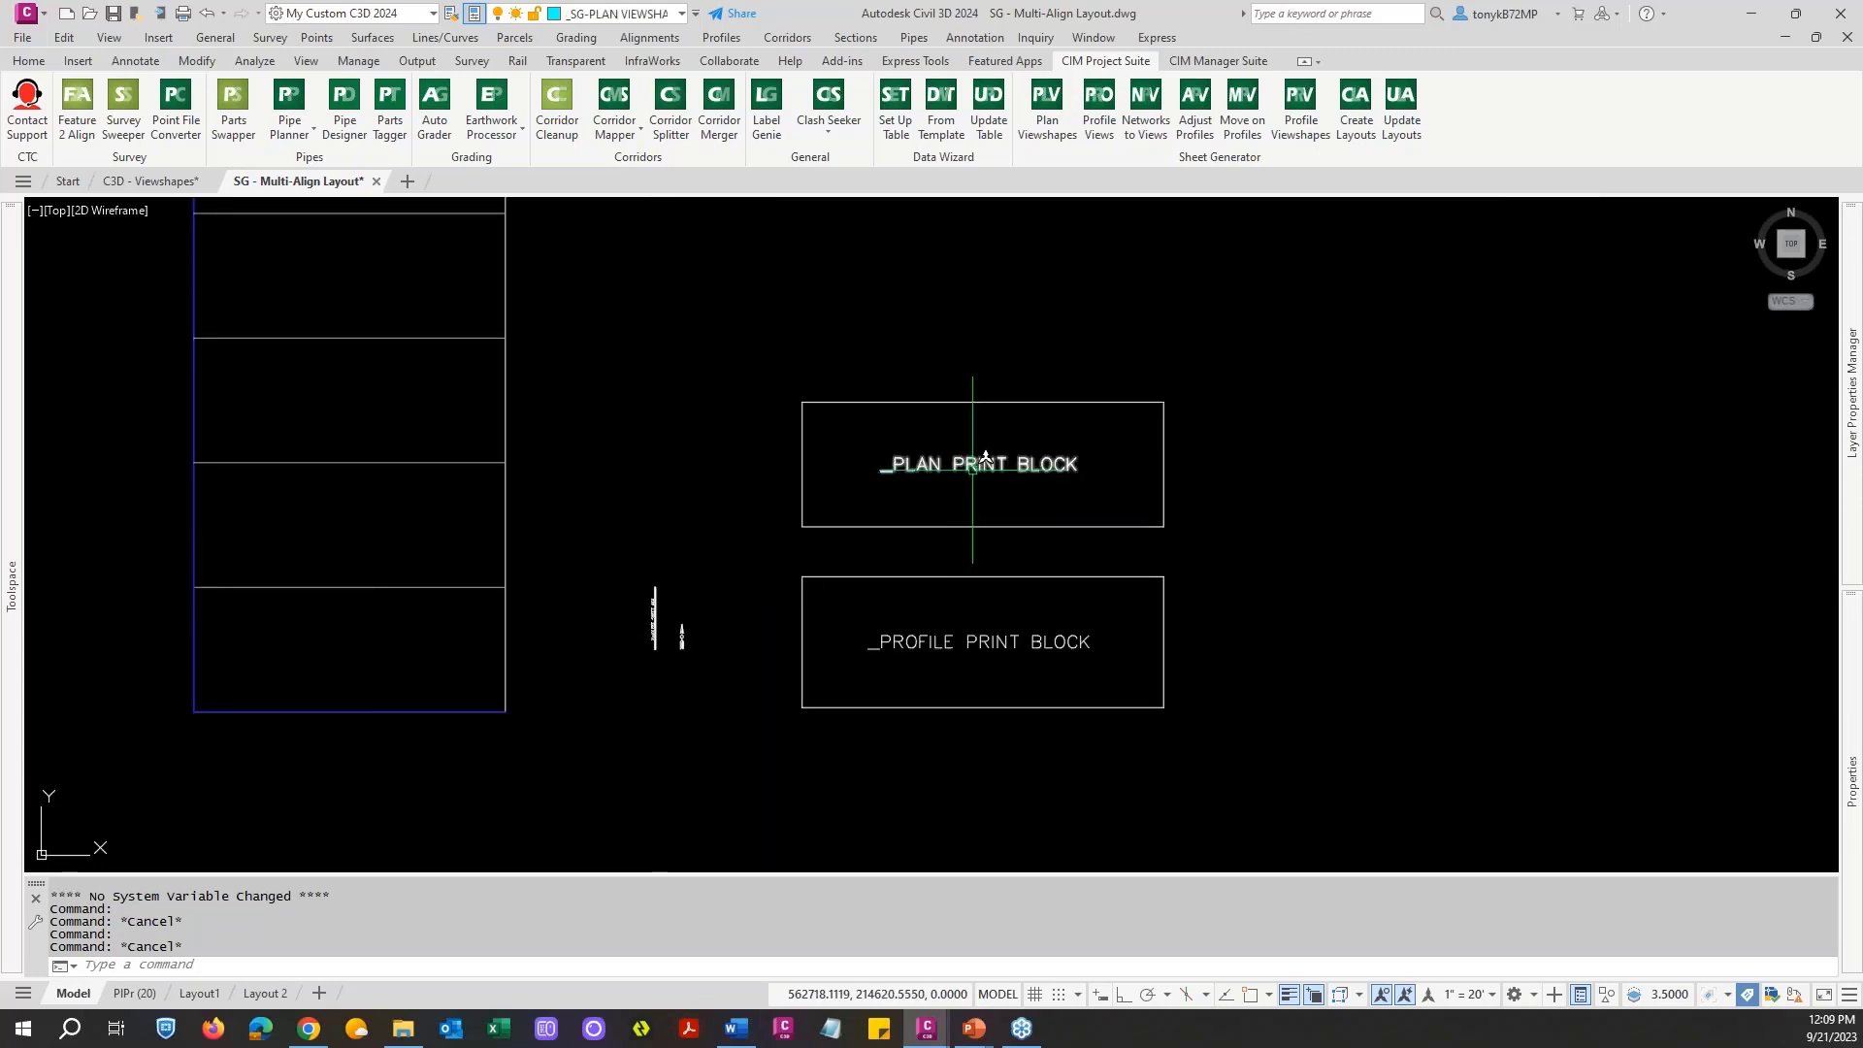
scroll(964, 501, "down", 2)
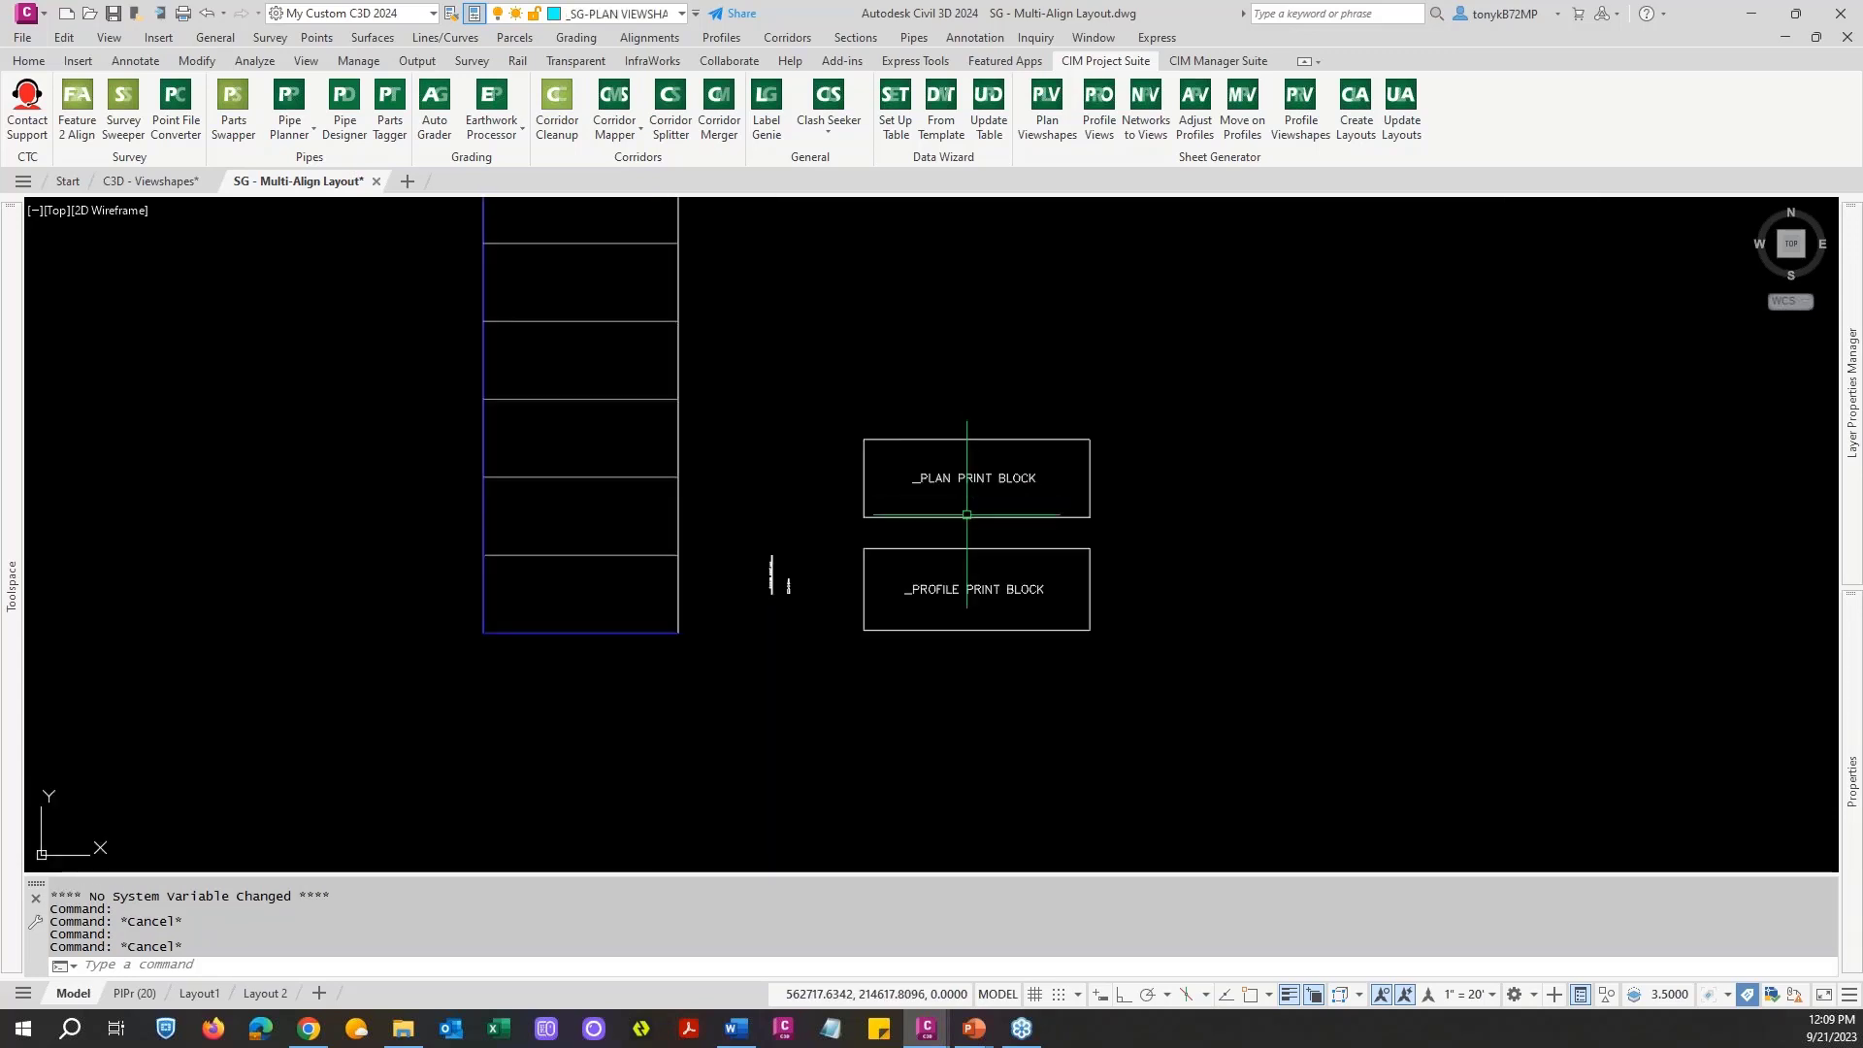
key("Escape")
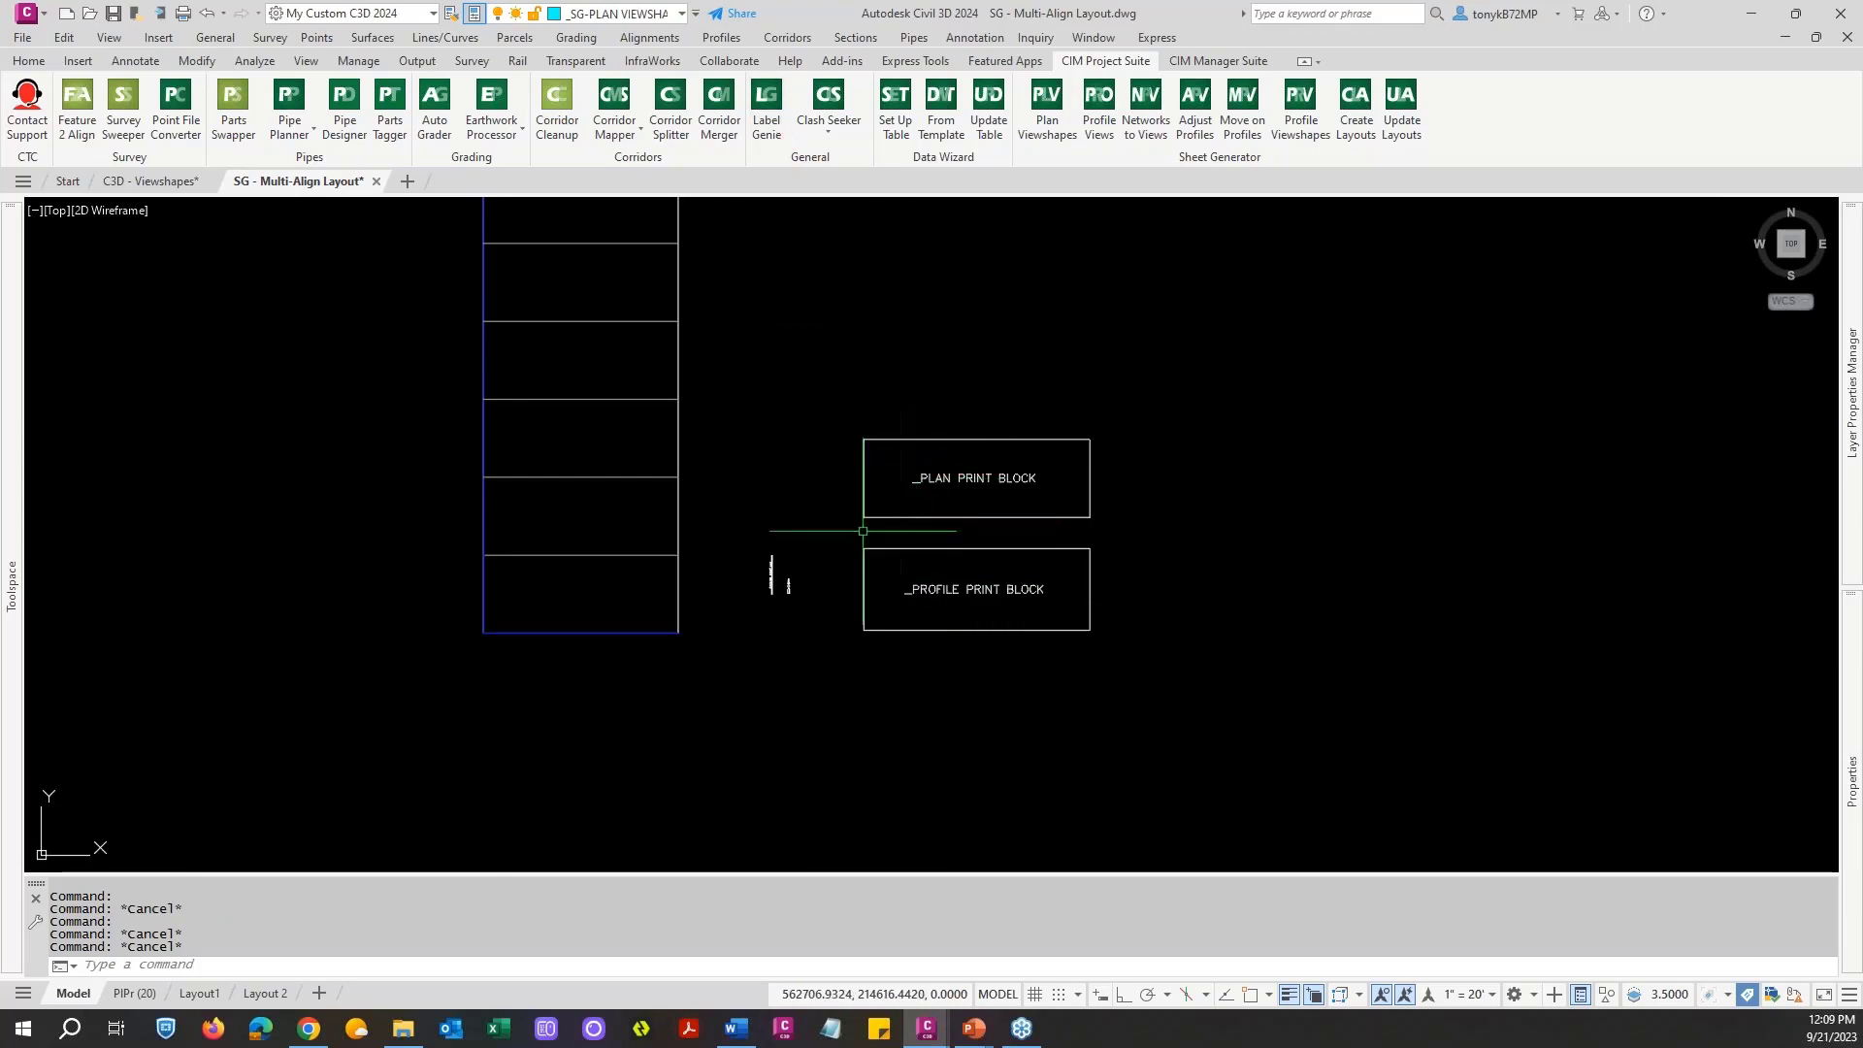
Step: Examine the matchline and north arrow blocks beside the print blocks and where they sit relative to the site
scroll(803, 596, "up", 6)
scroll(818, 524, "up", 4)
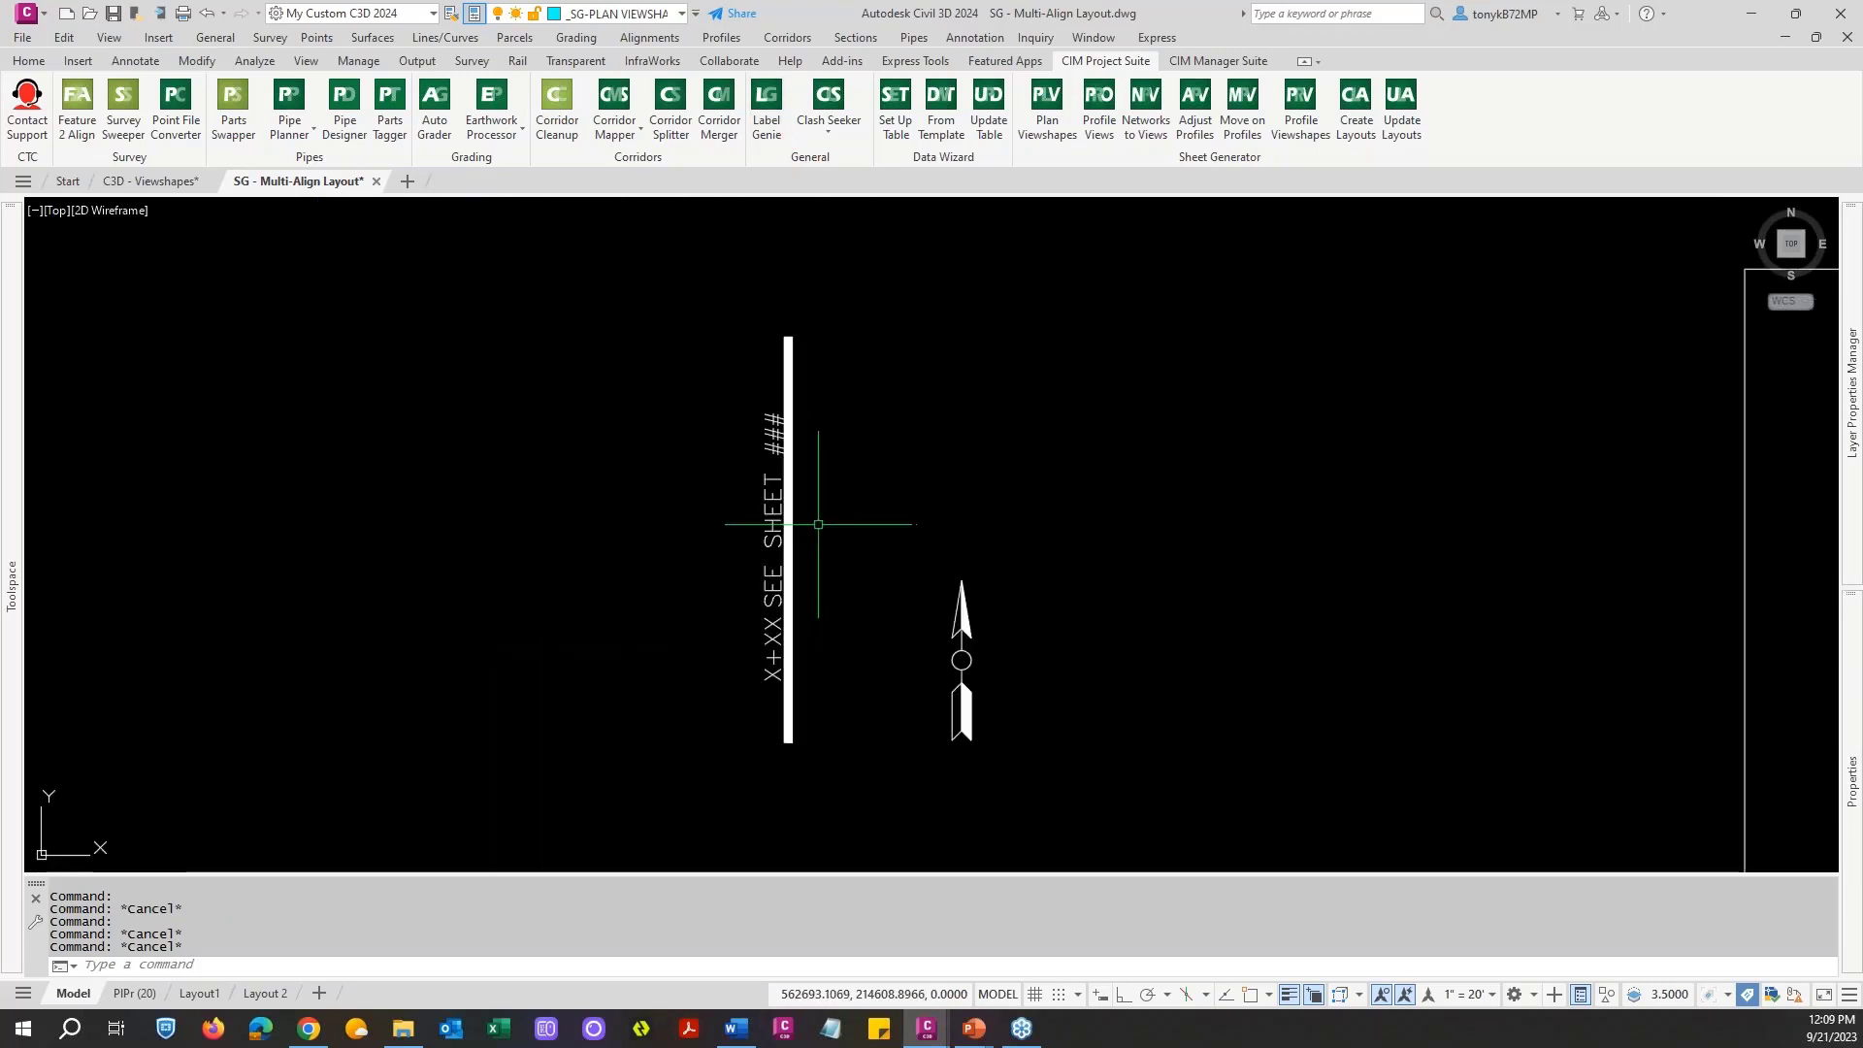
scroll(844, 556, "down", 4)
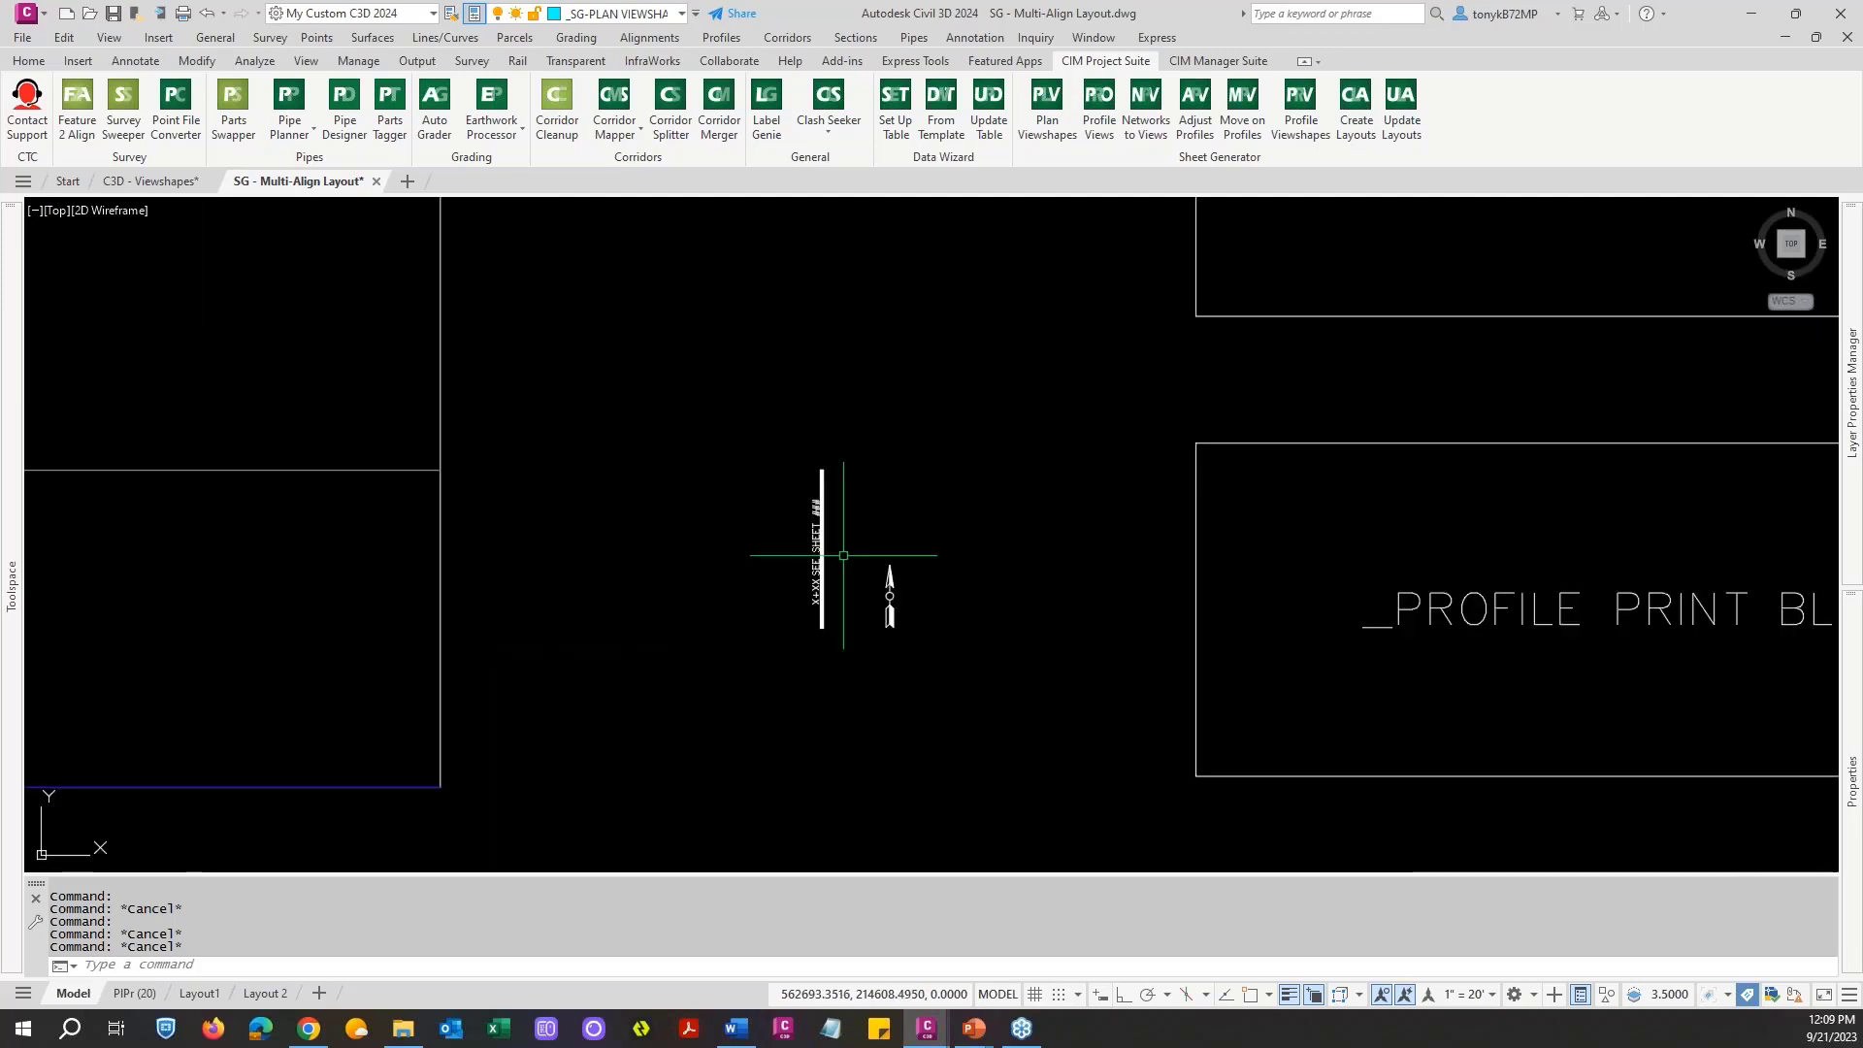
mouse_move(814, 535)
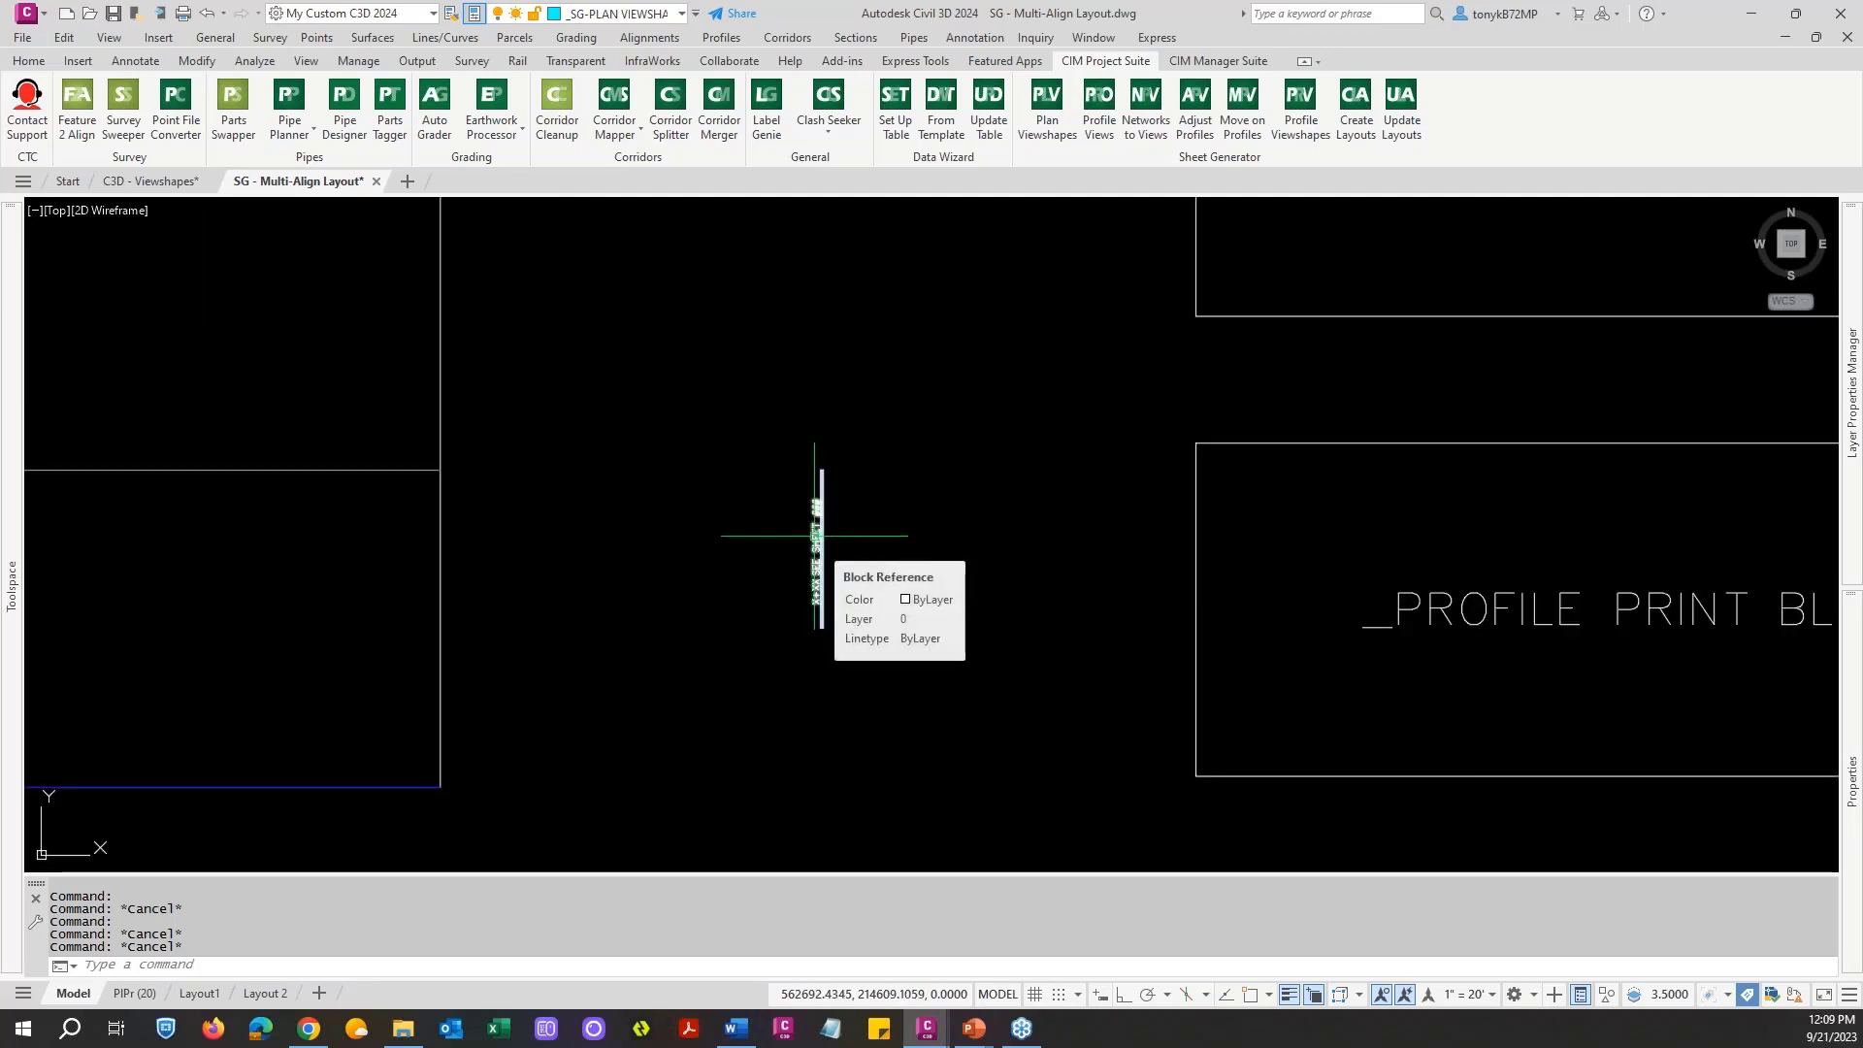
scroll(862, 659, "down", 4)
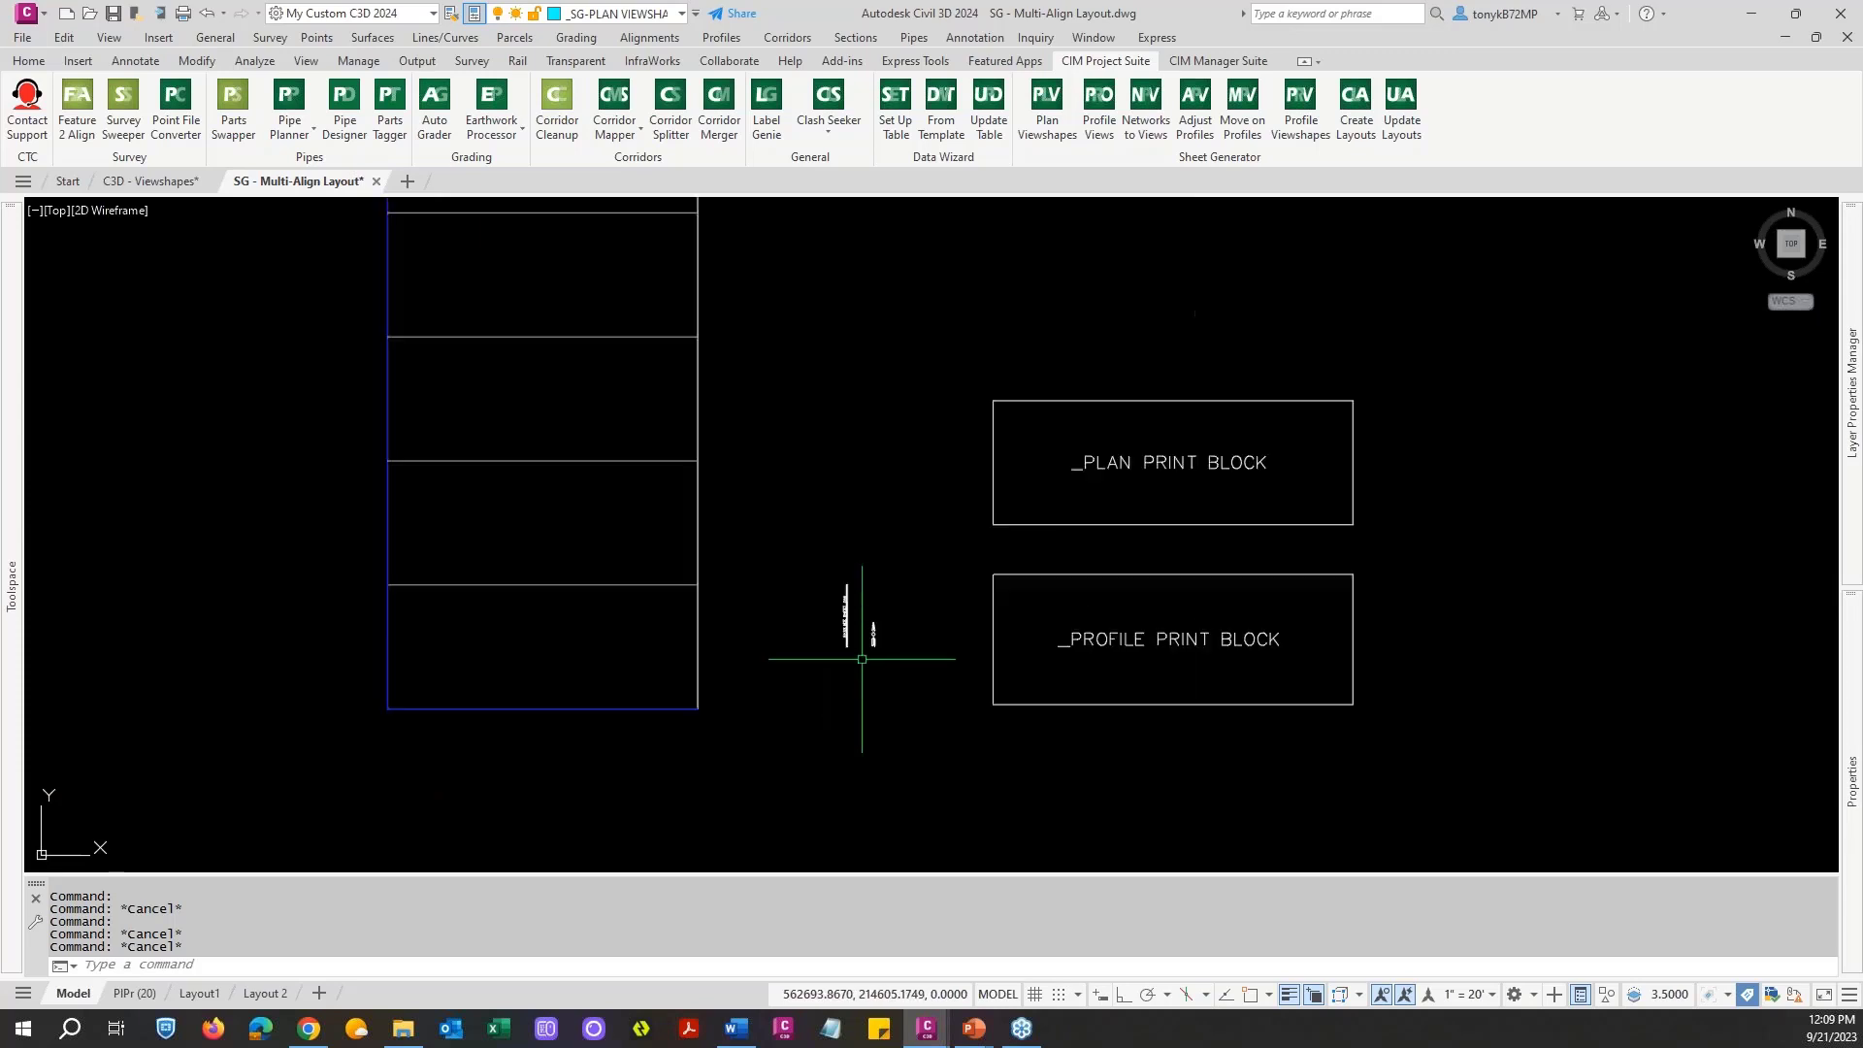
scroll(879, 681, "down", 3)
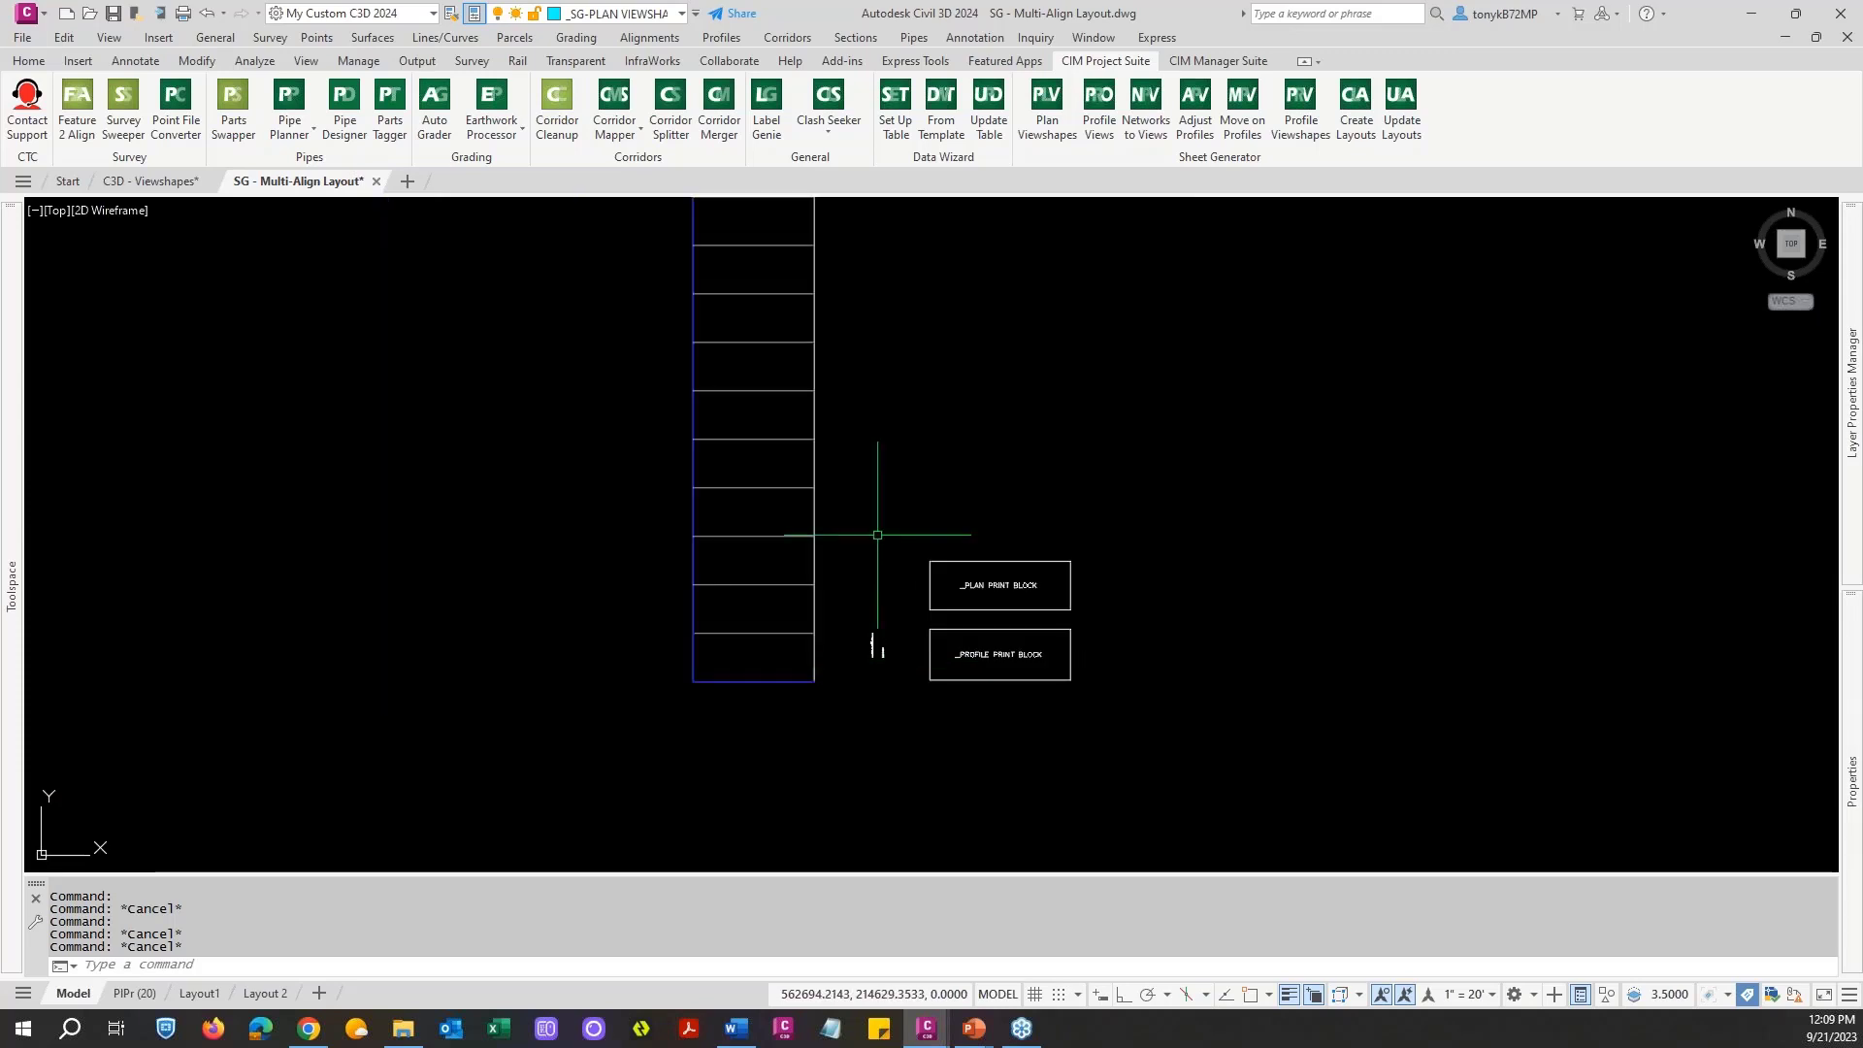
scroll(854, 524, "down", 3)
scroll(846, 505, "down", 5)
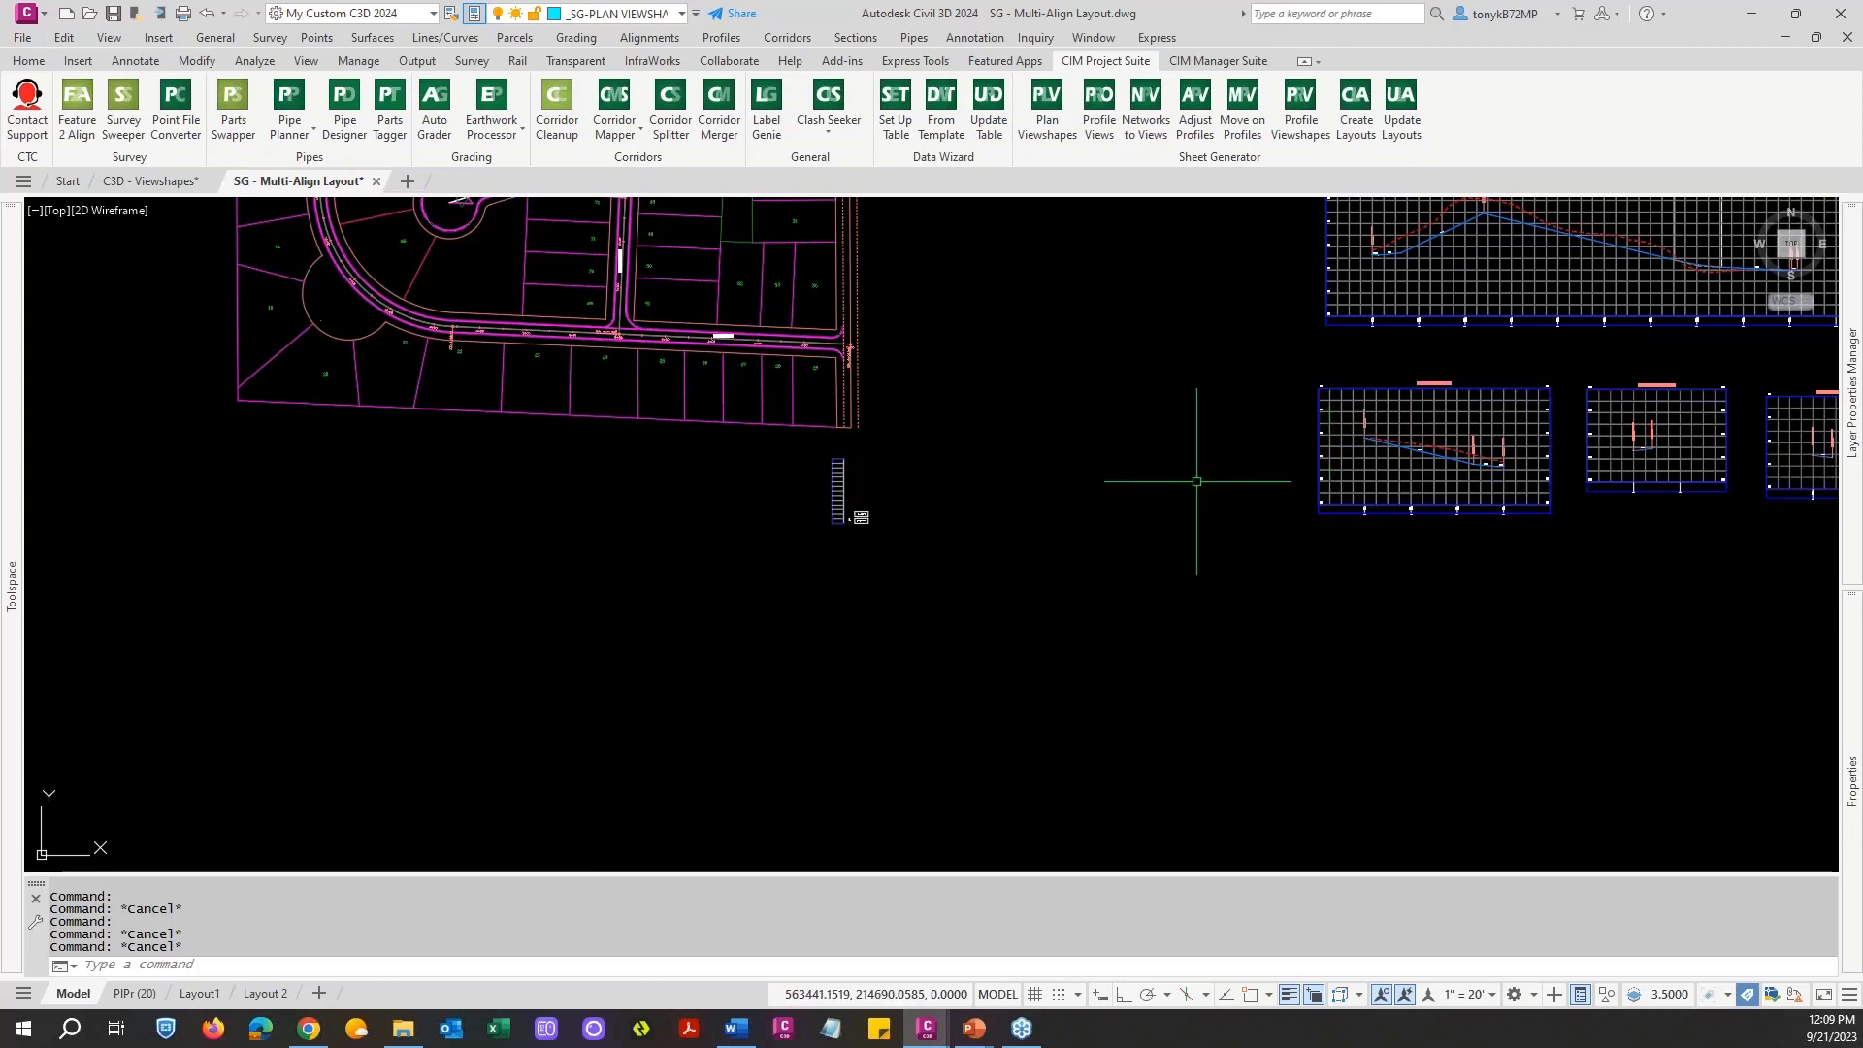
scroll(1197, 481, "down", 2)
scroll(1138, 480, "up", 4)
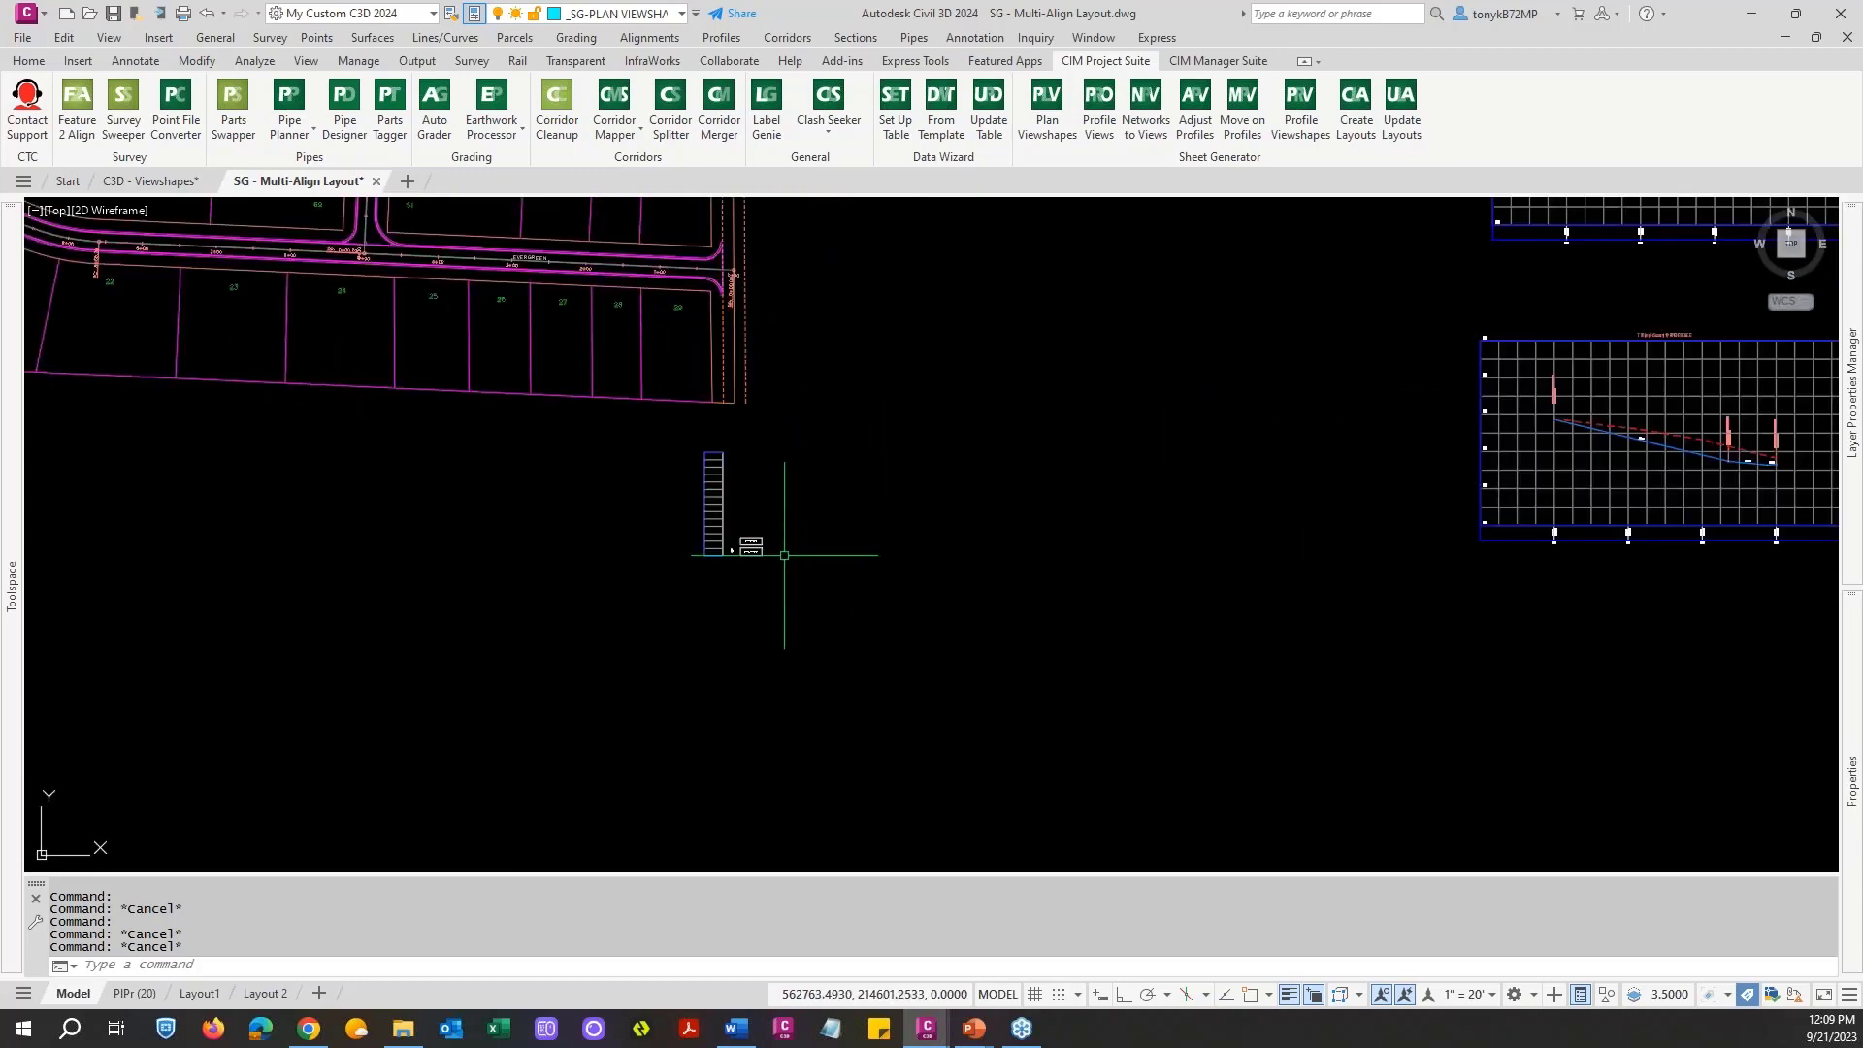
Step: Measure the model-space plan print block's width along its top edge, from endpoint to endpoint
scroll(784, 555, "up", 6)
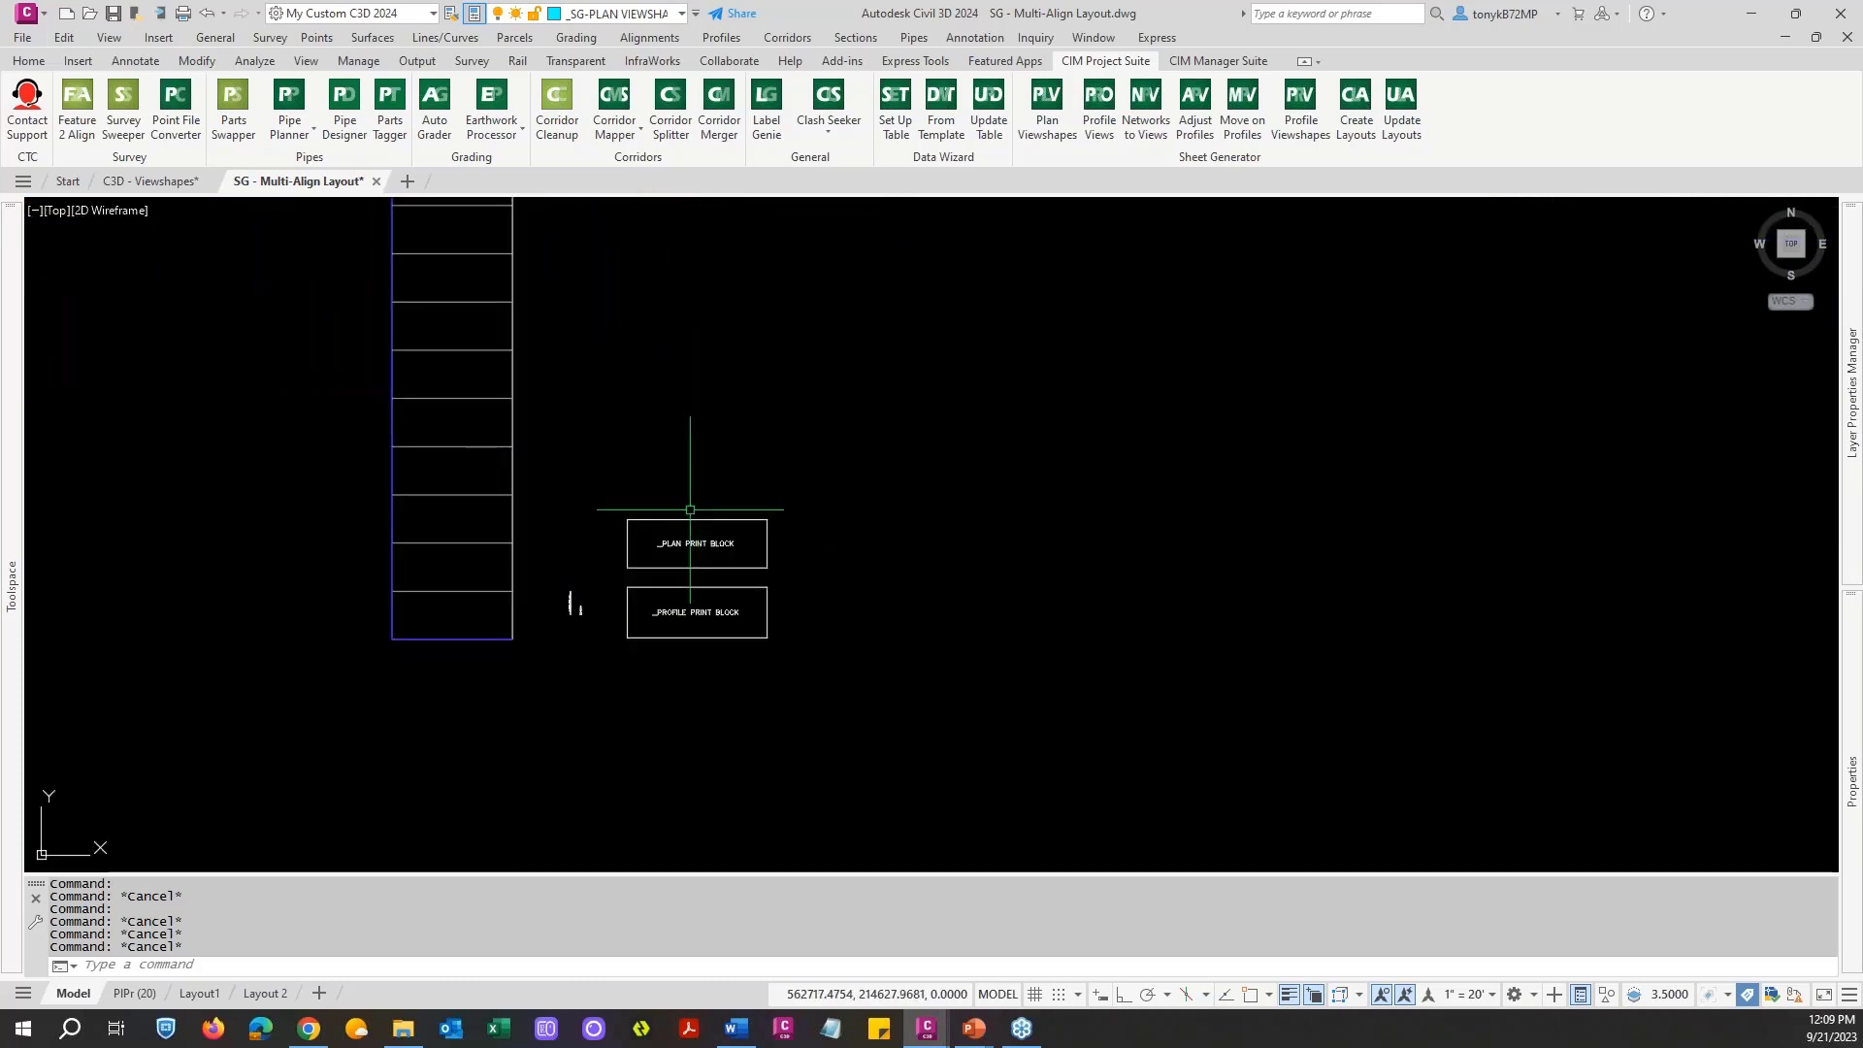
key("Escape")
key("Return")
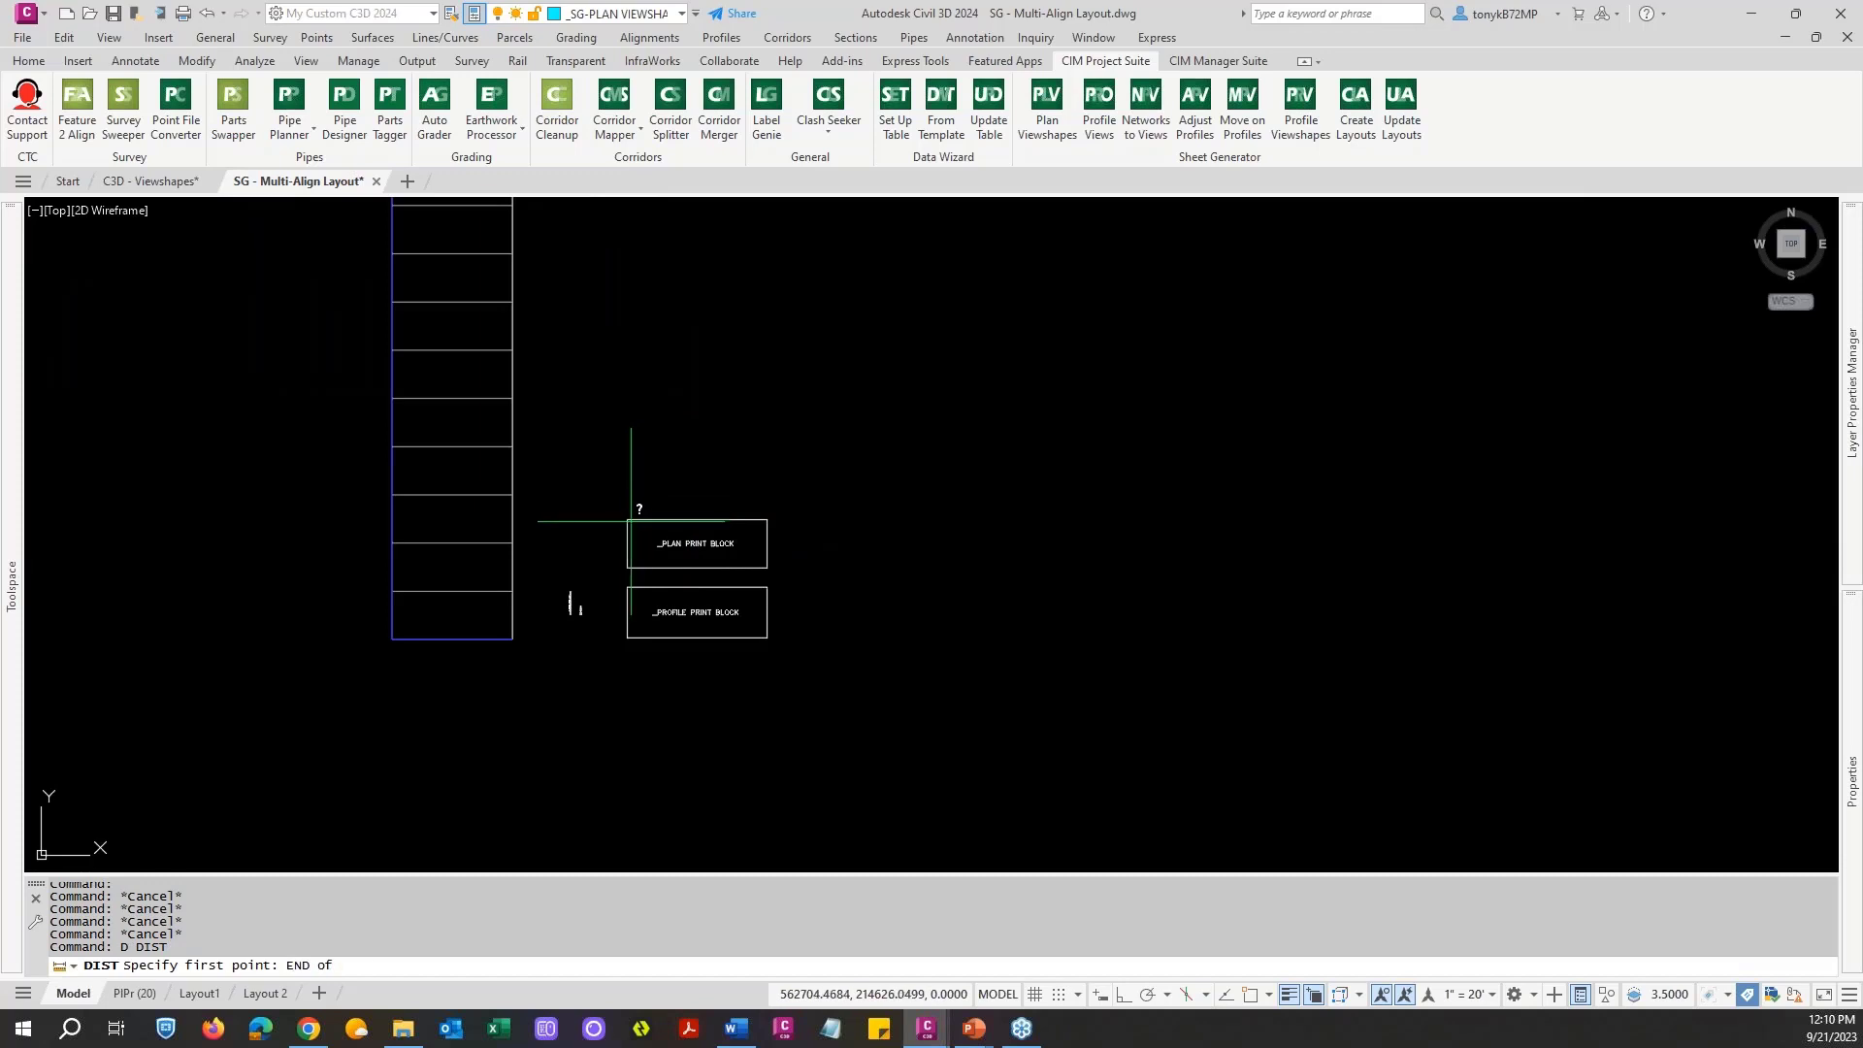
left_click(631, 521)
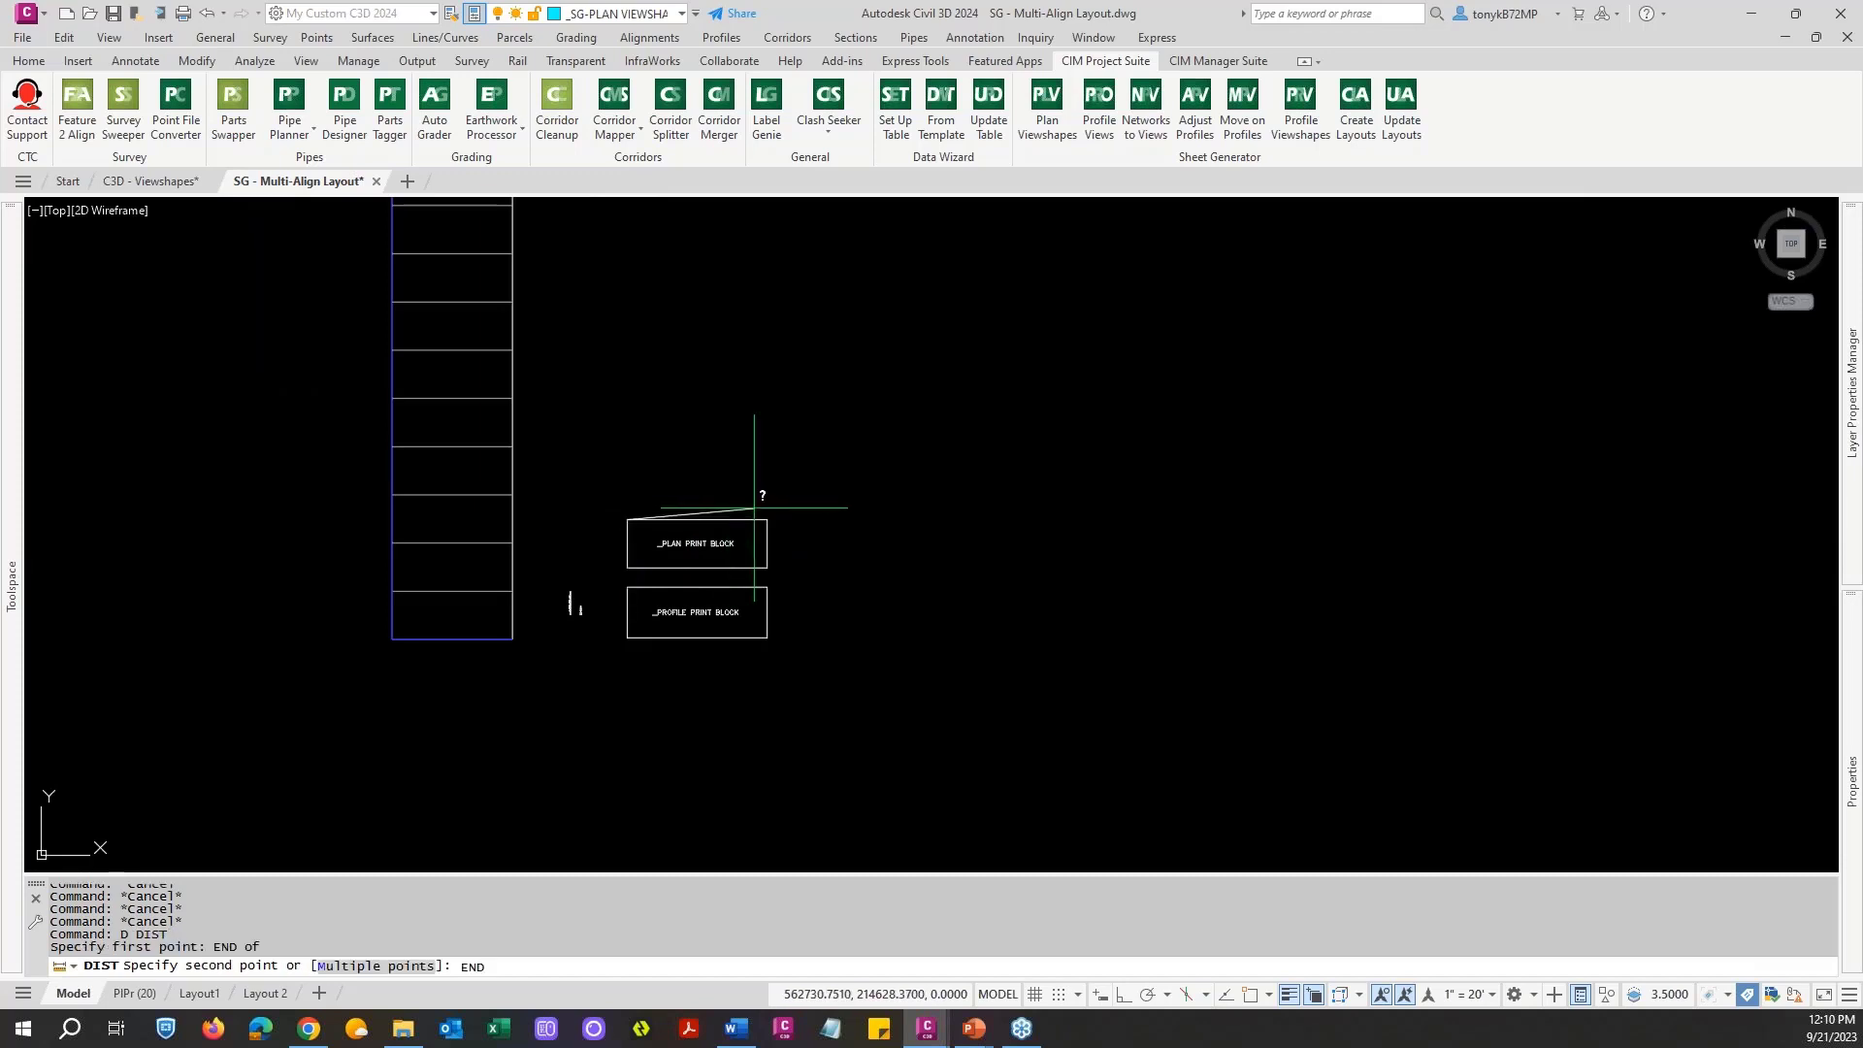
key("Return")
left_click(766, 518)
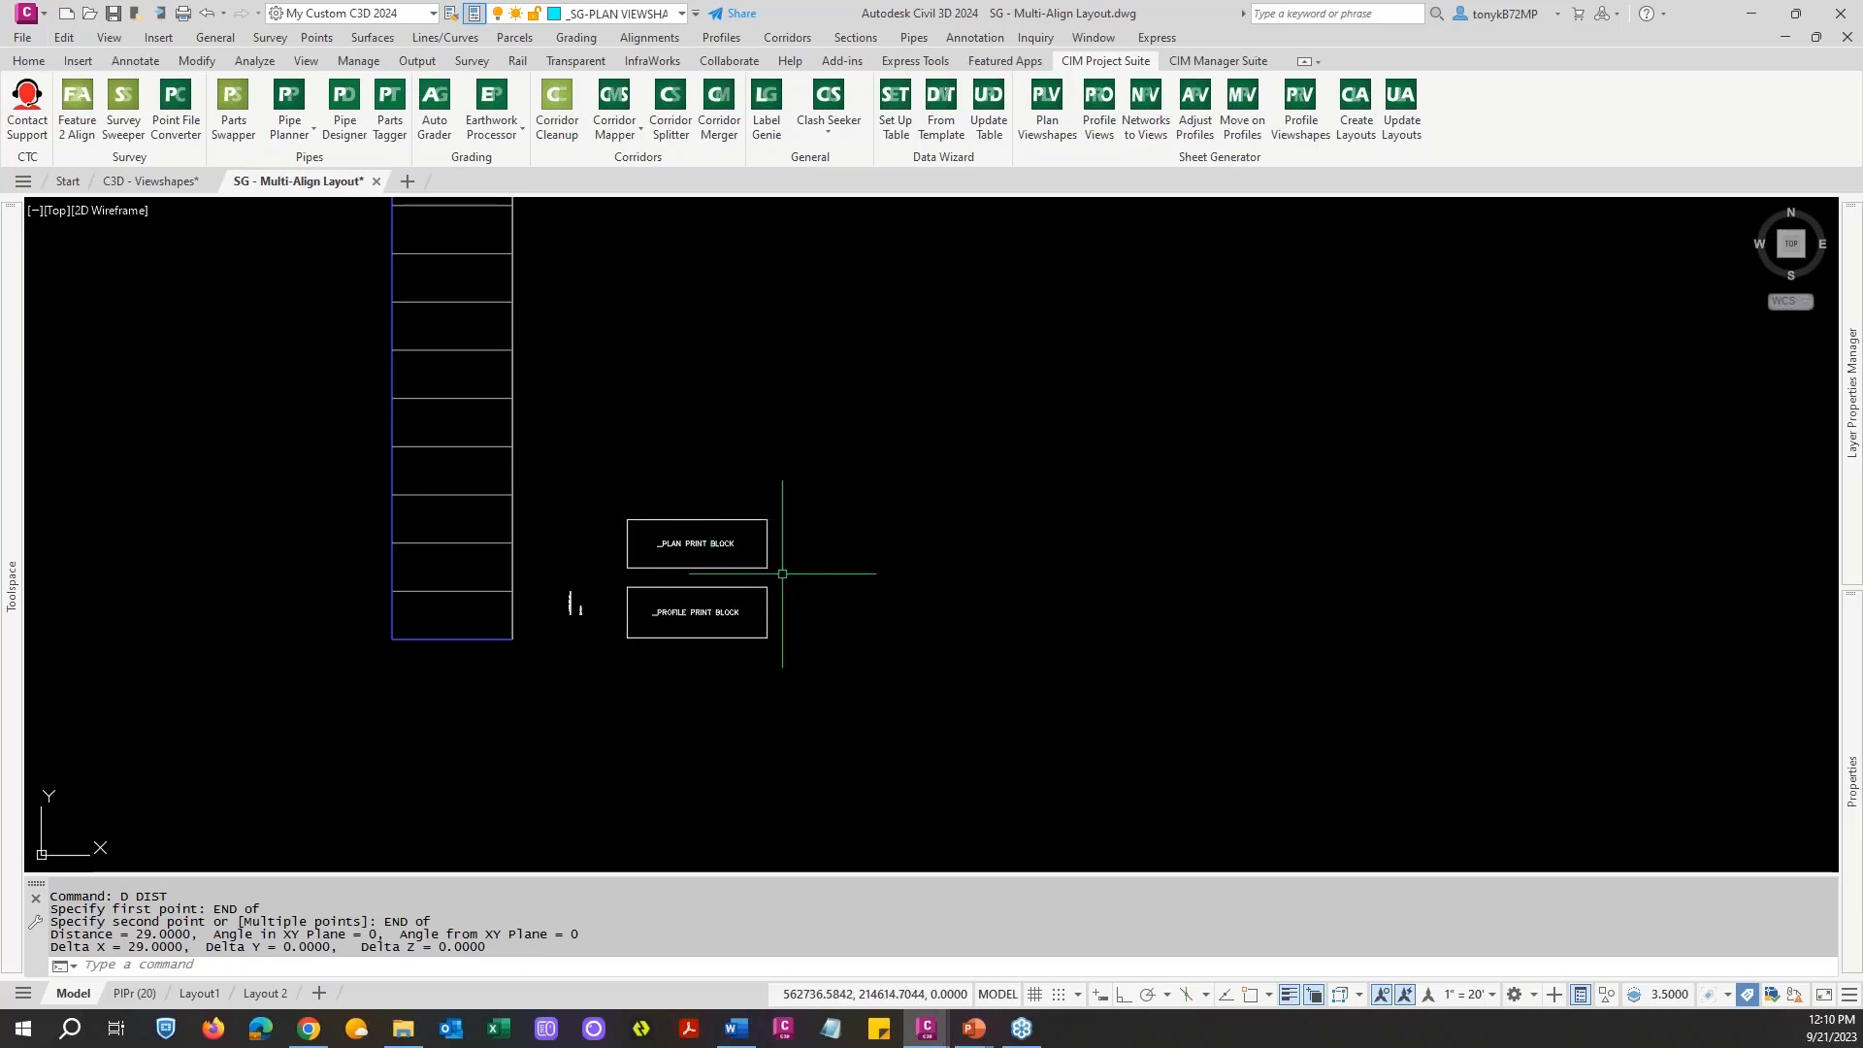
scroll(762, 563, "up", 2)
key("Escape")
key("Escape")
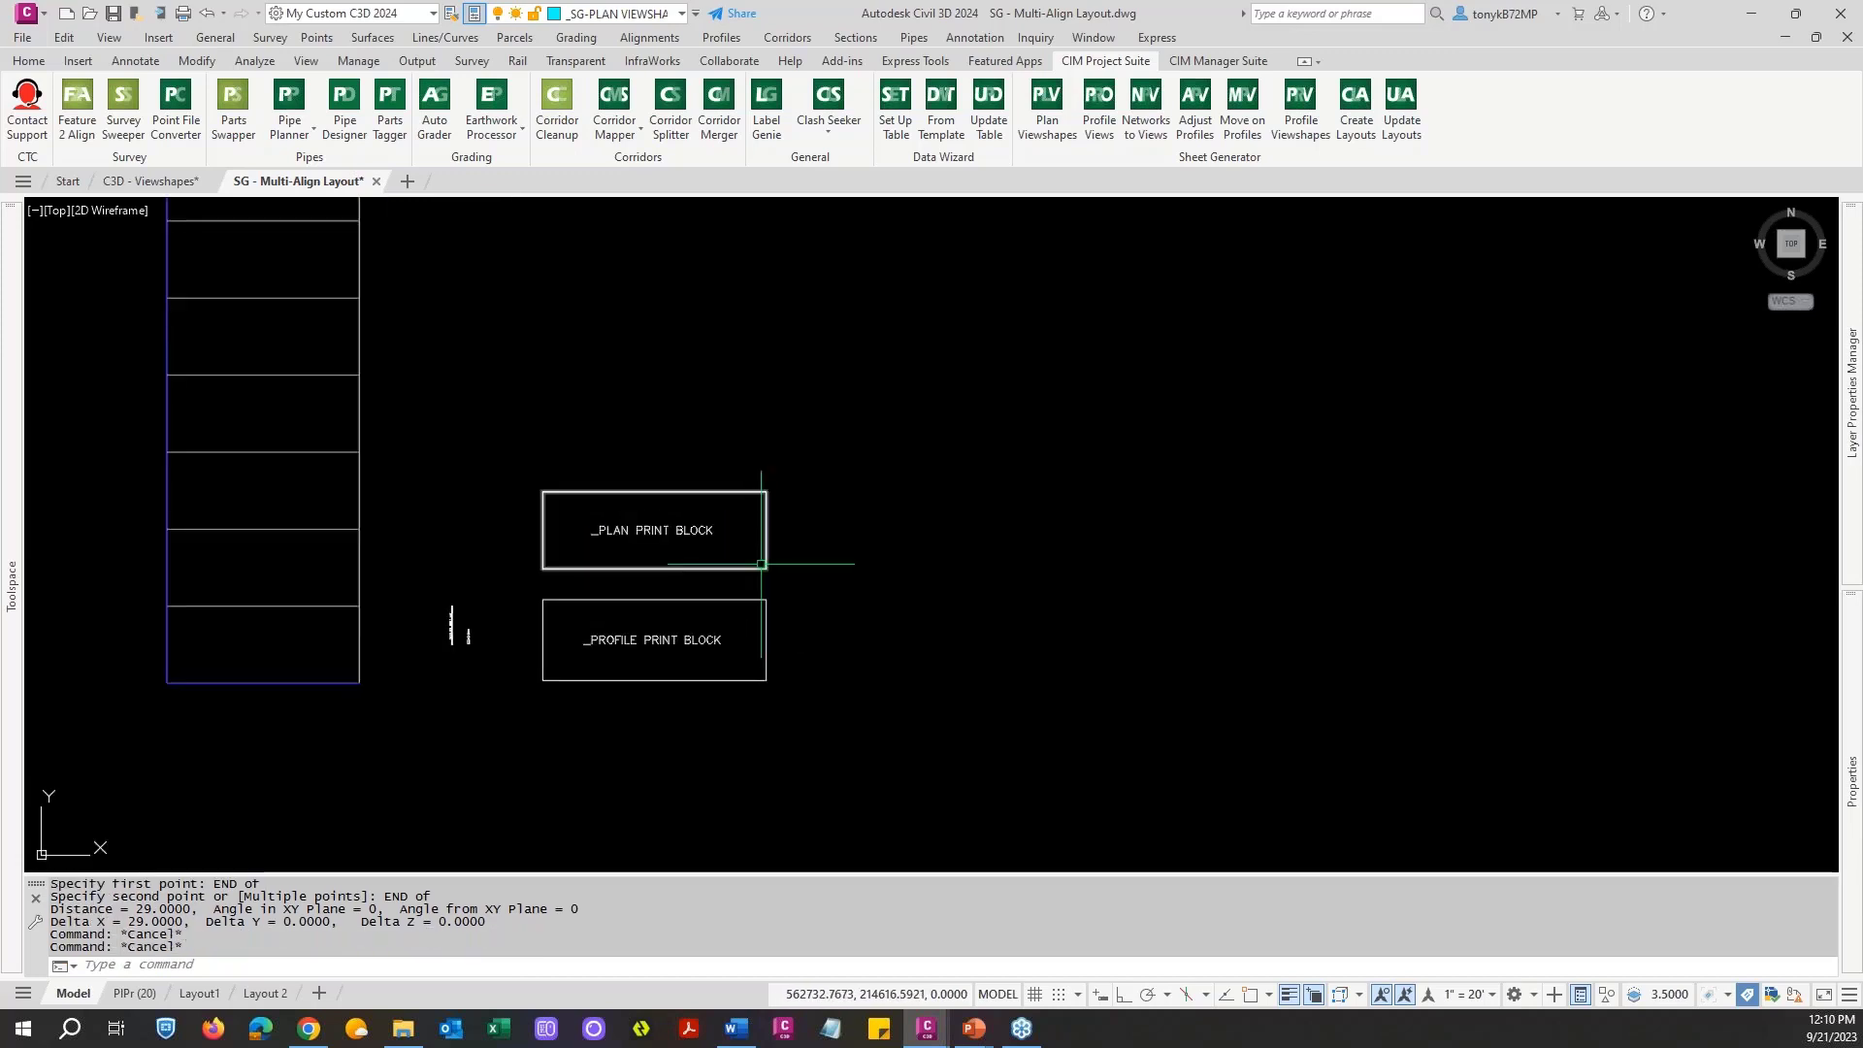
type("D")
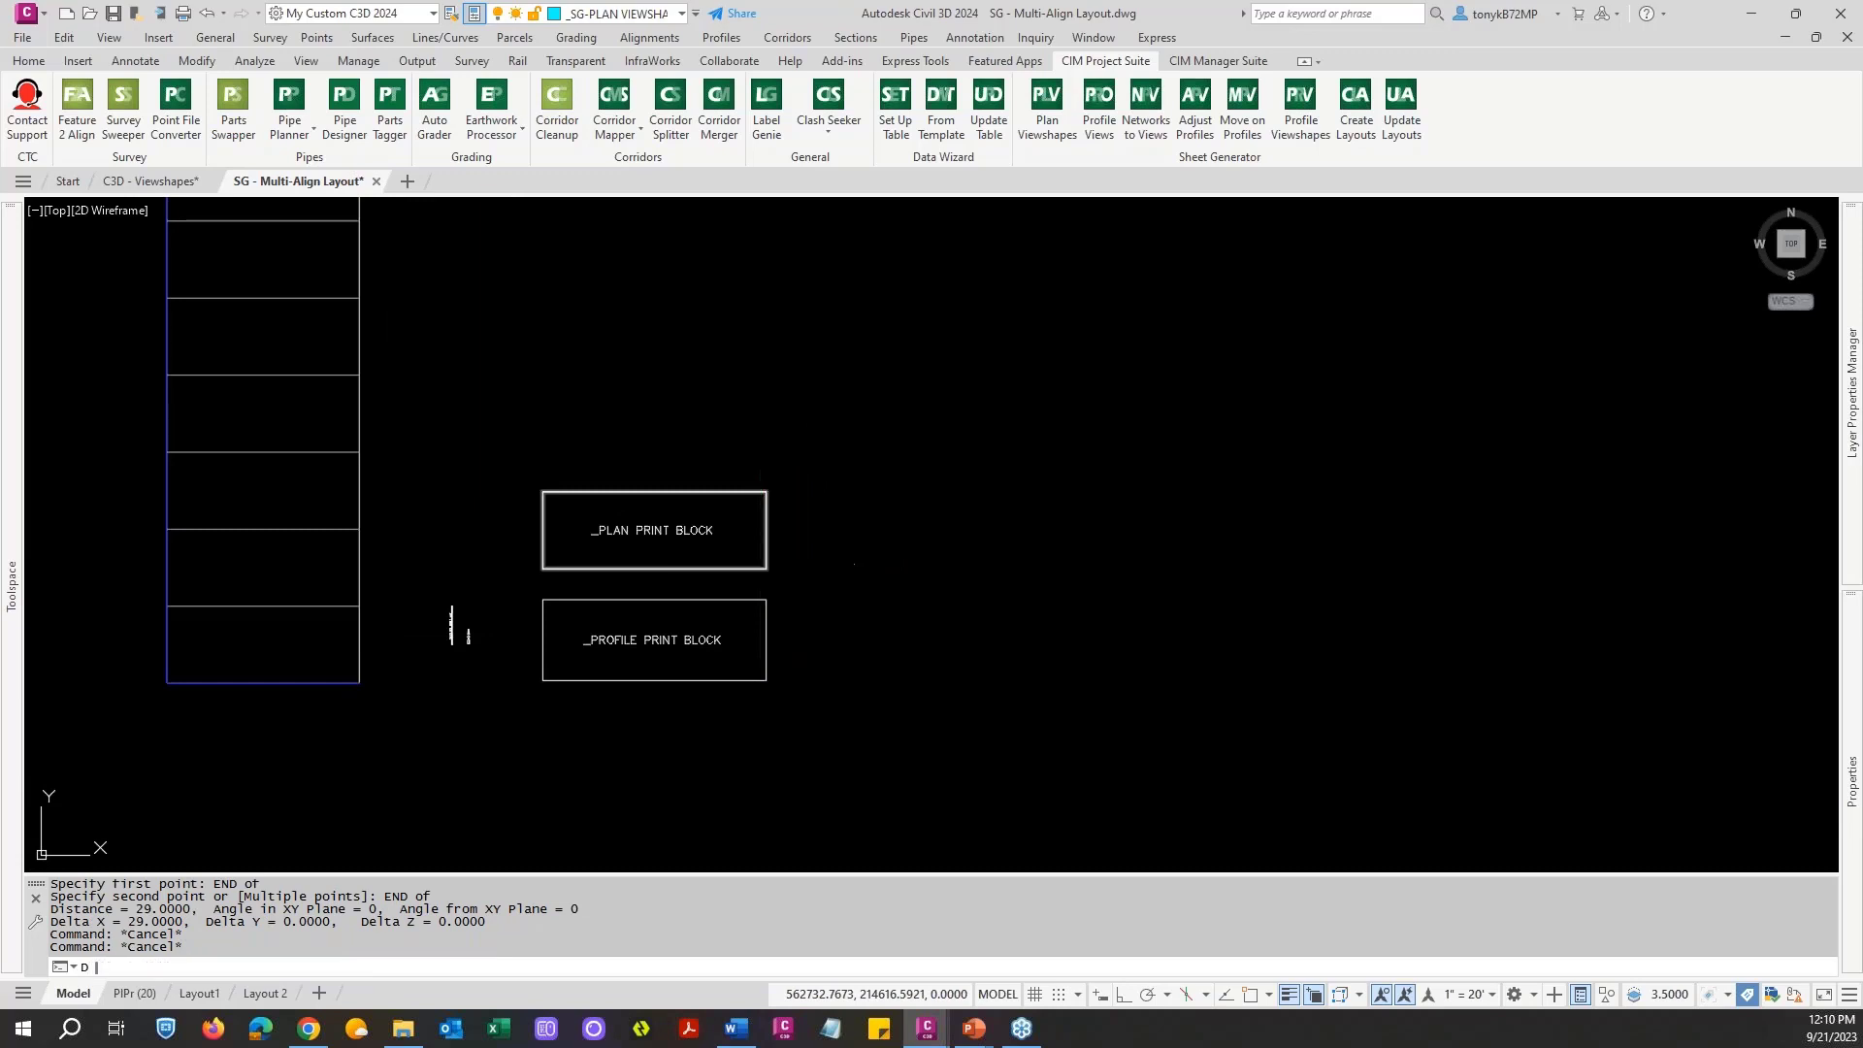
key("Return")
type("ENBD")
key("Return")
key("Escape")
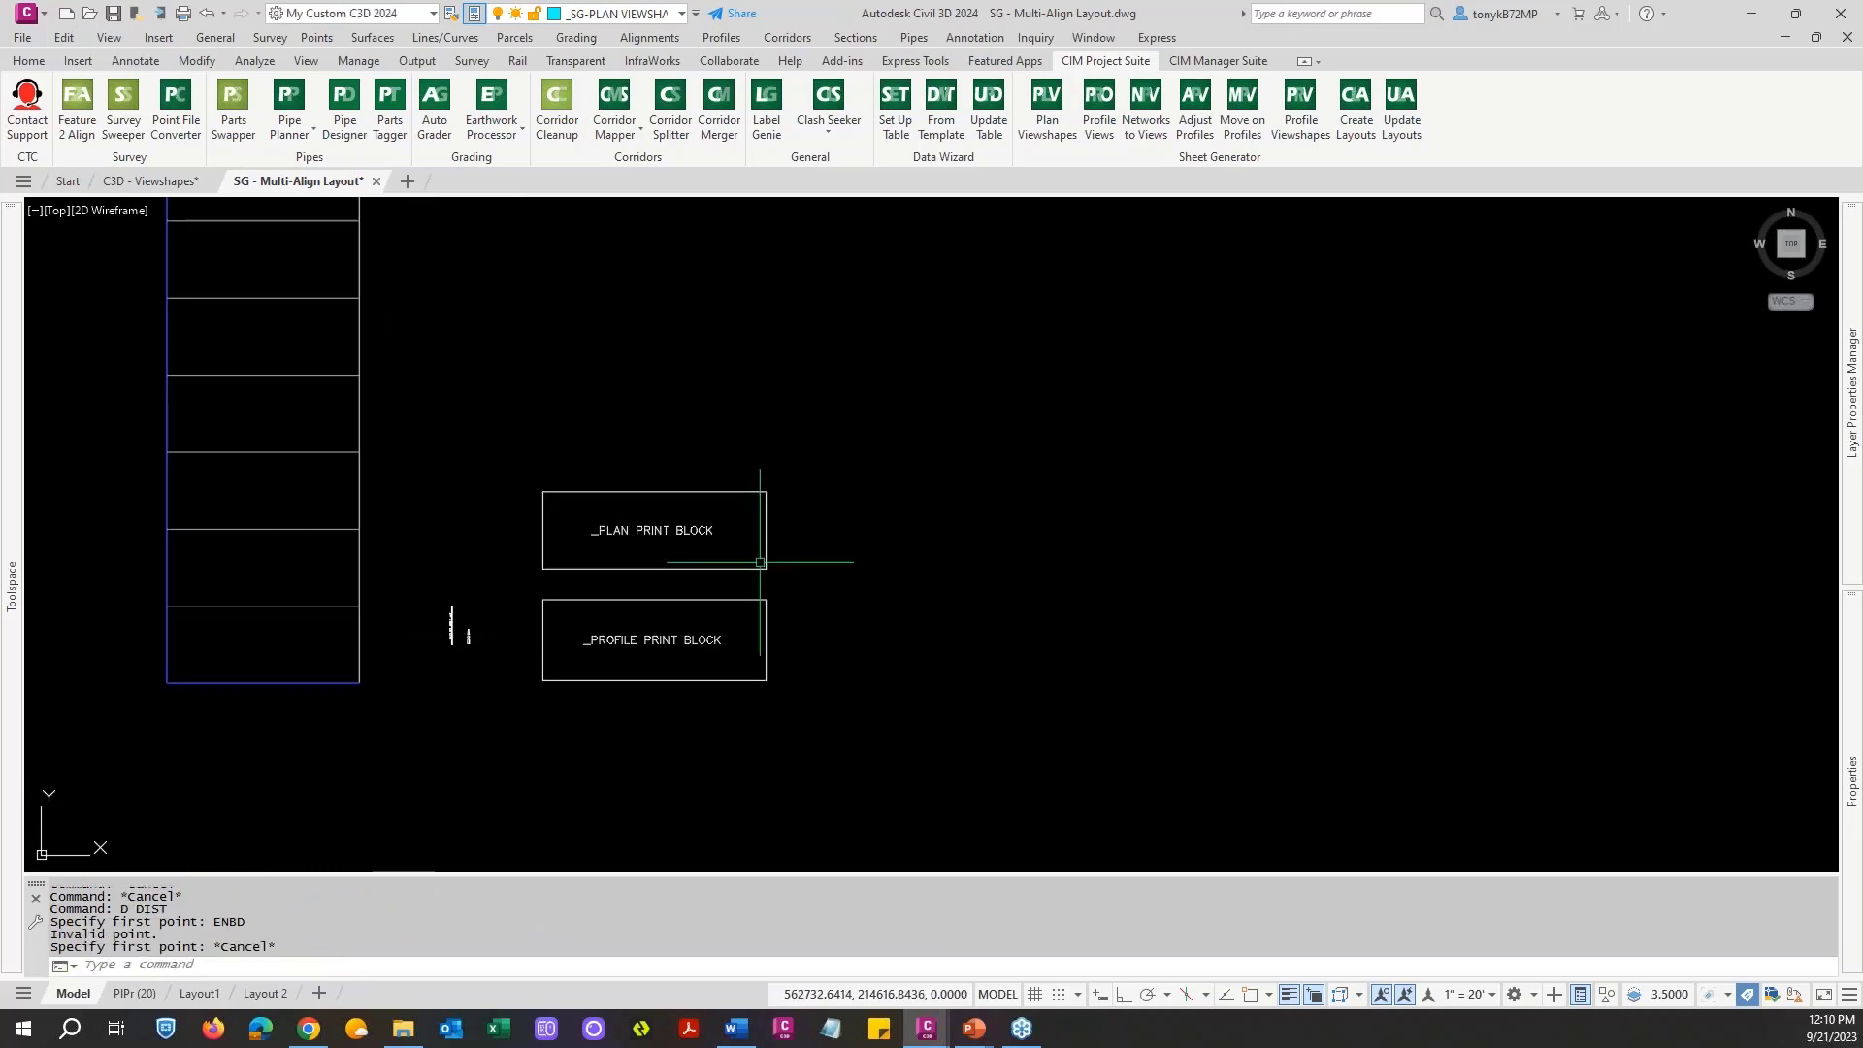
Step: Measure the model-space plan print block's height along its right edge, from endpoint to endpoint
type("D")
key("Return")
type("END of")
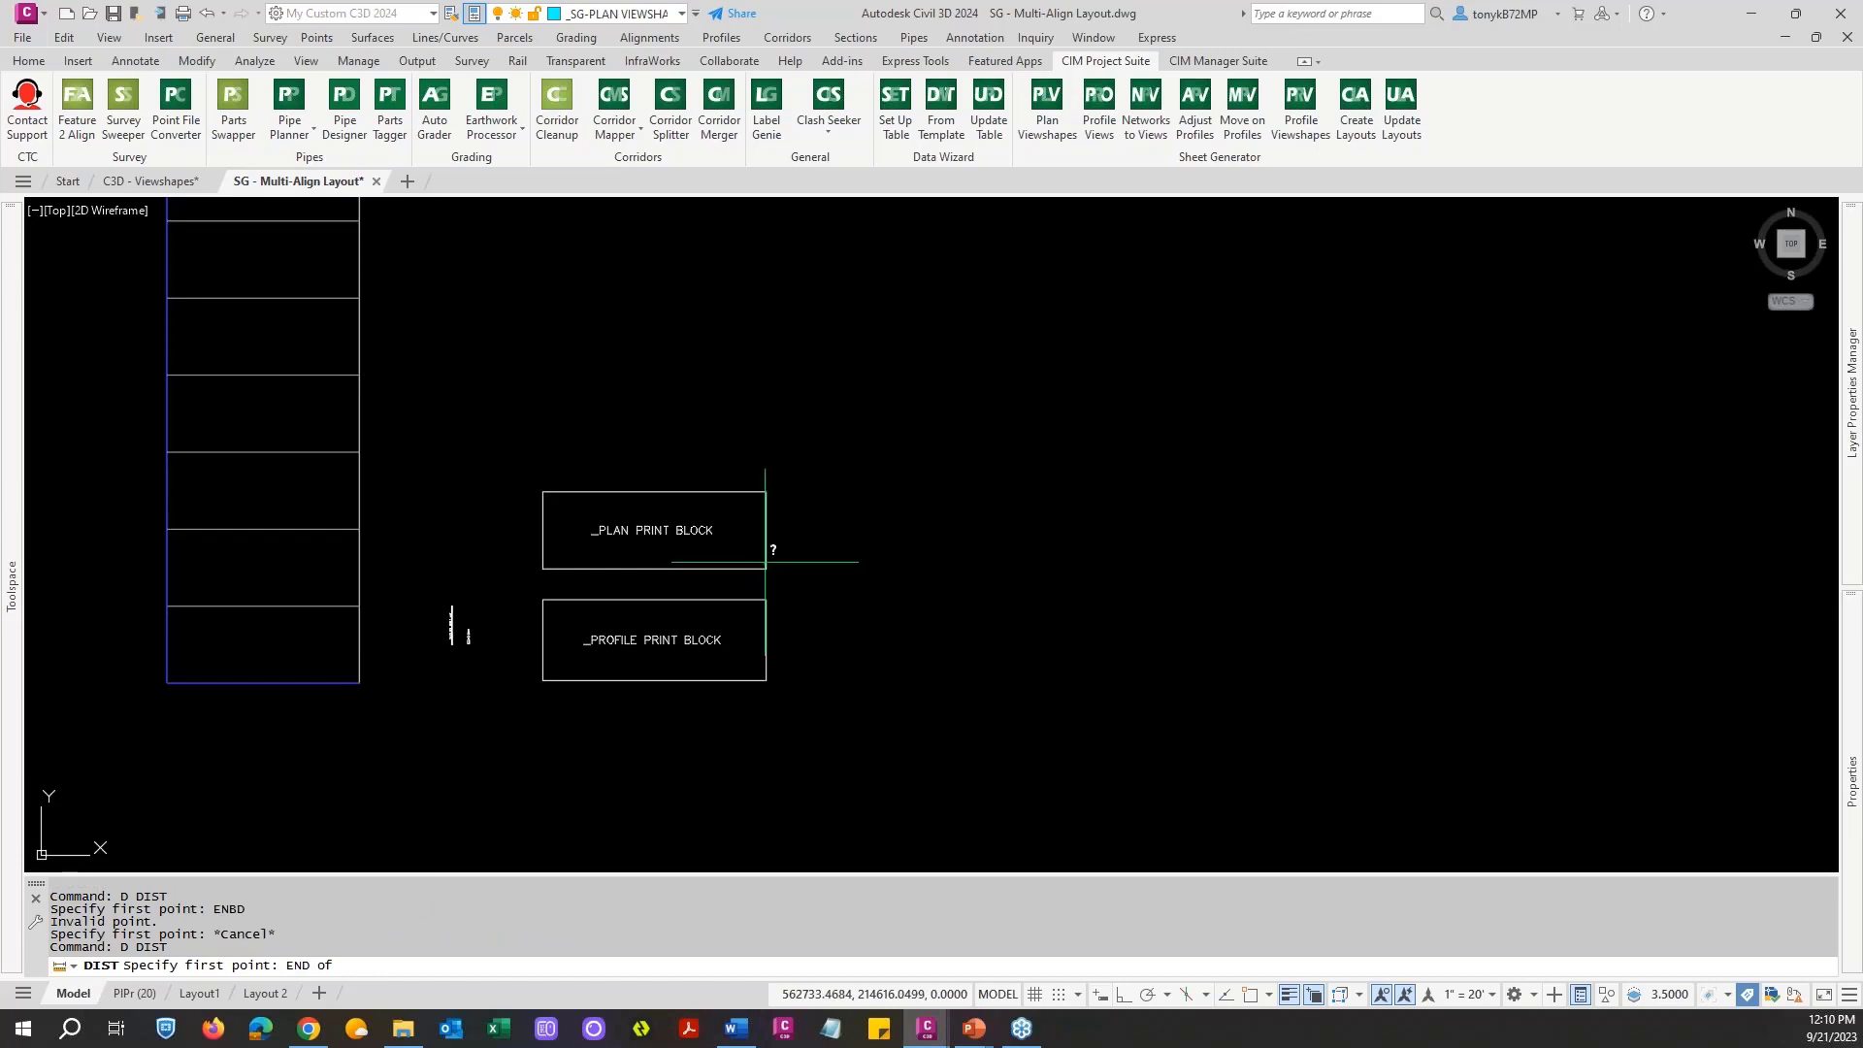
left_click(762, 564)
type("END")
key("Return")
left_click(761, 500)
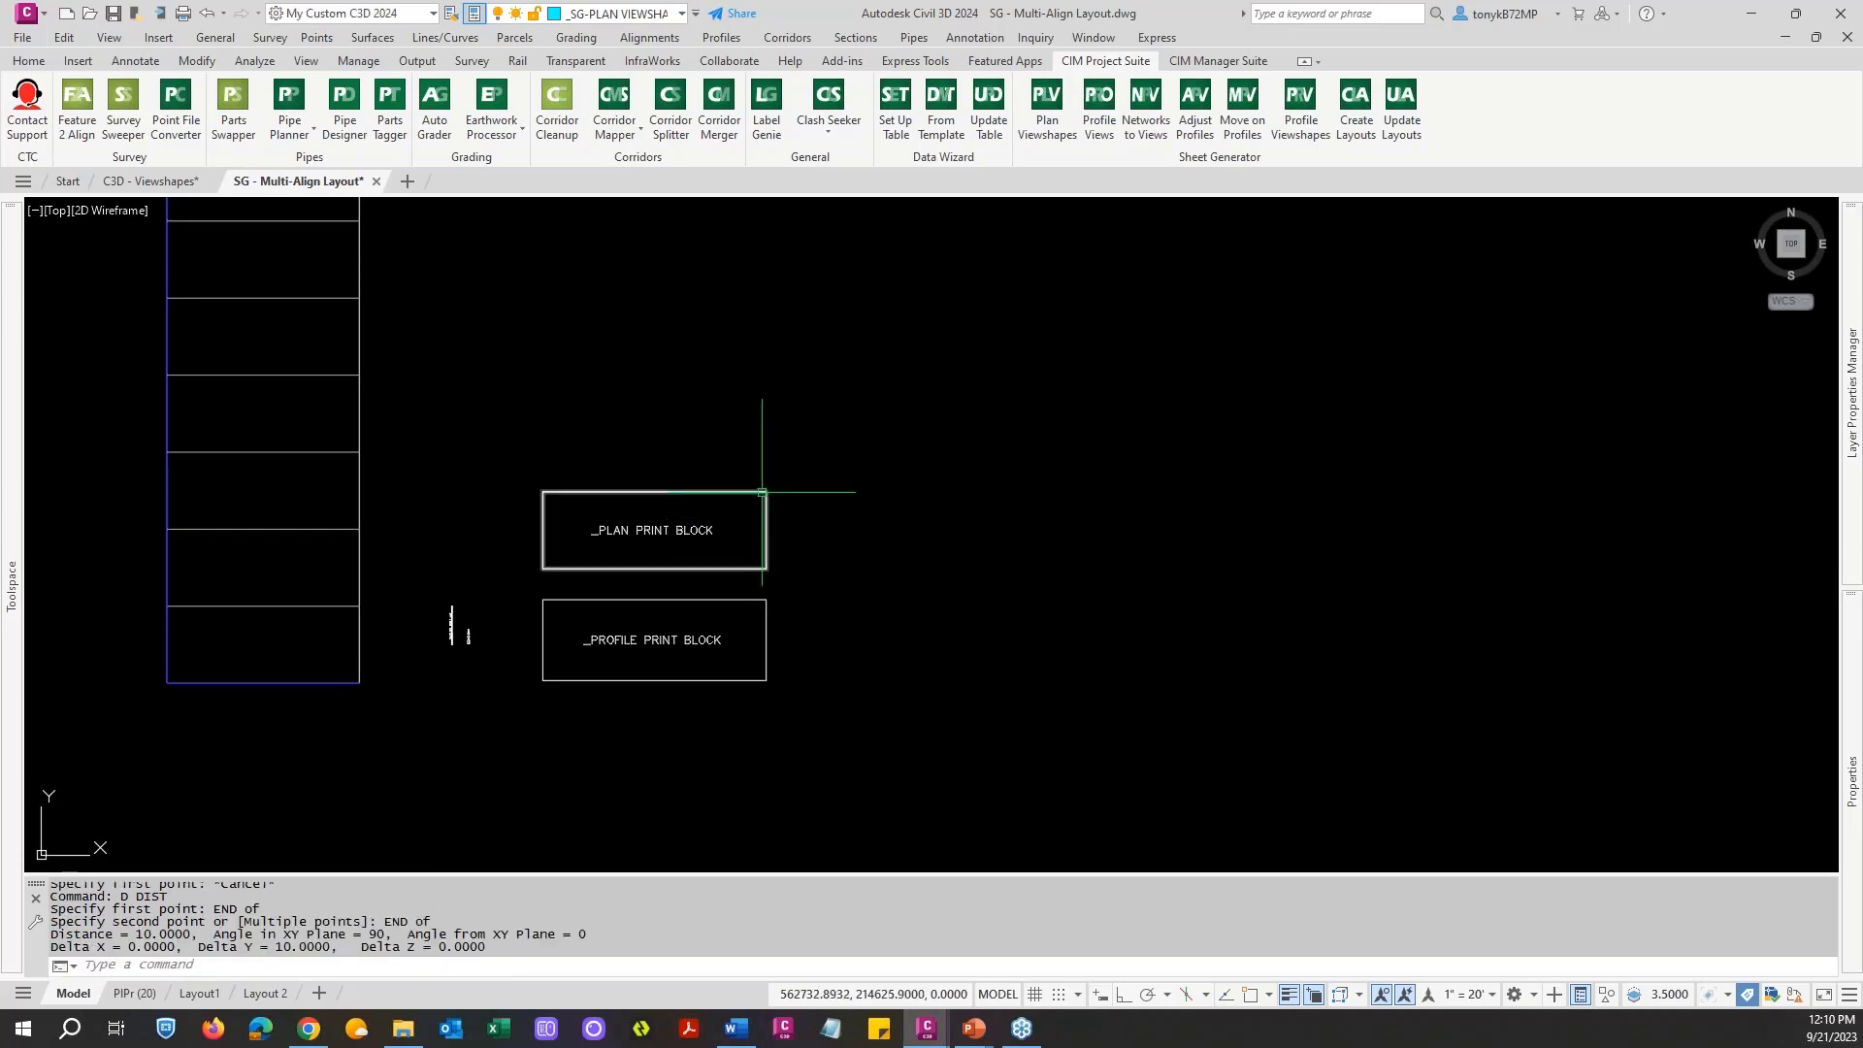
key("Escape")
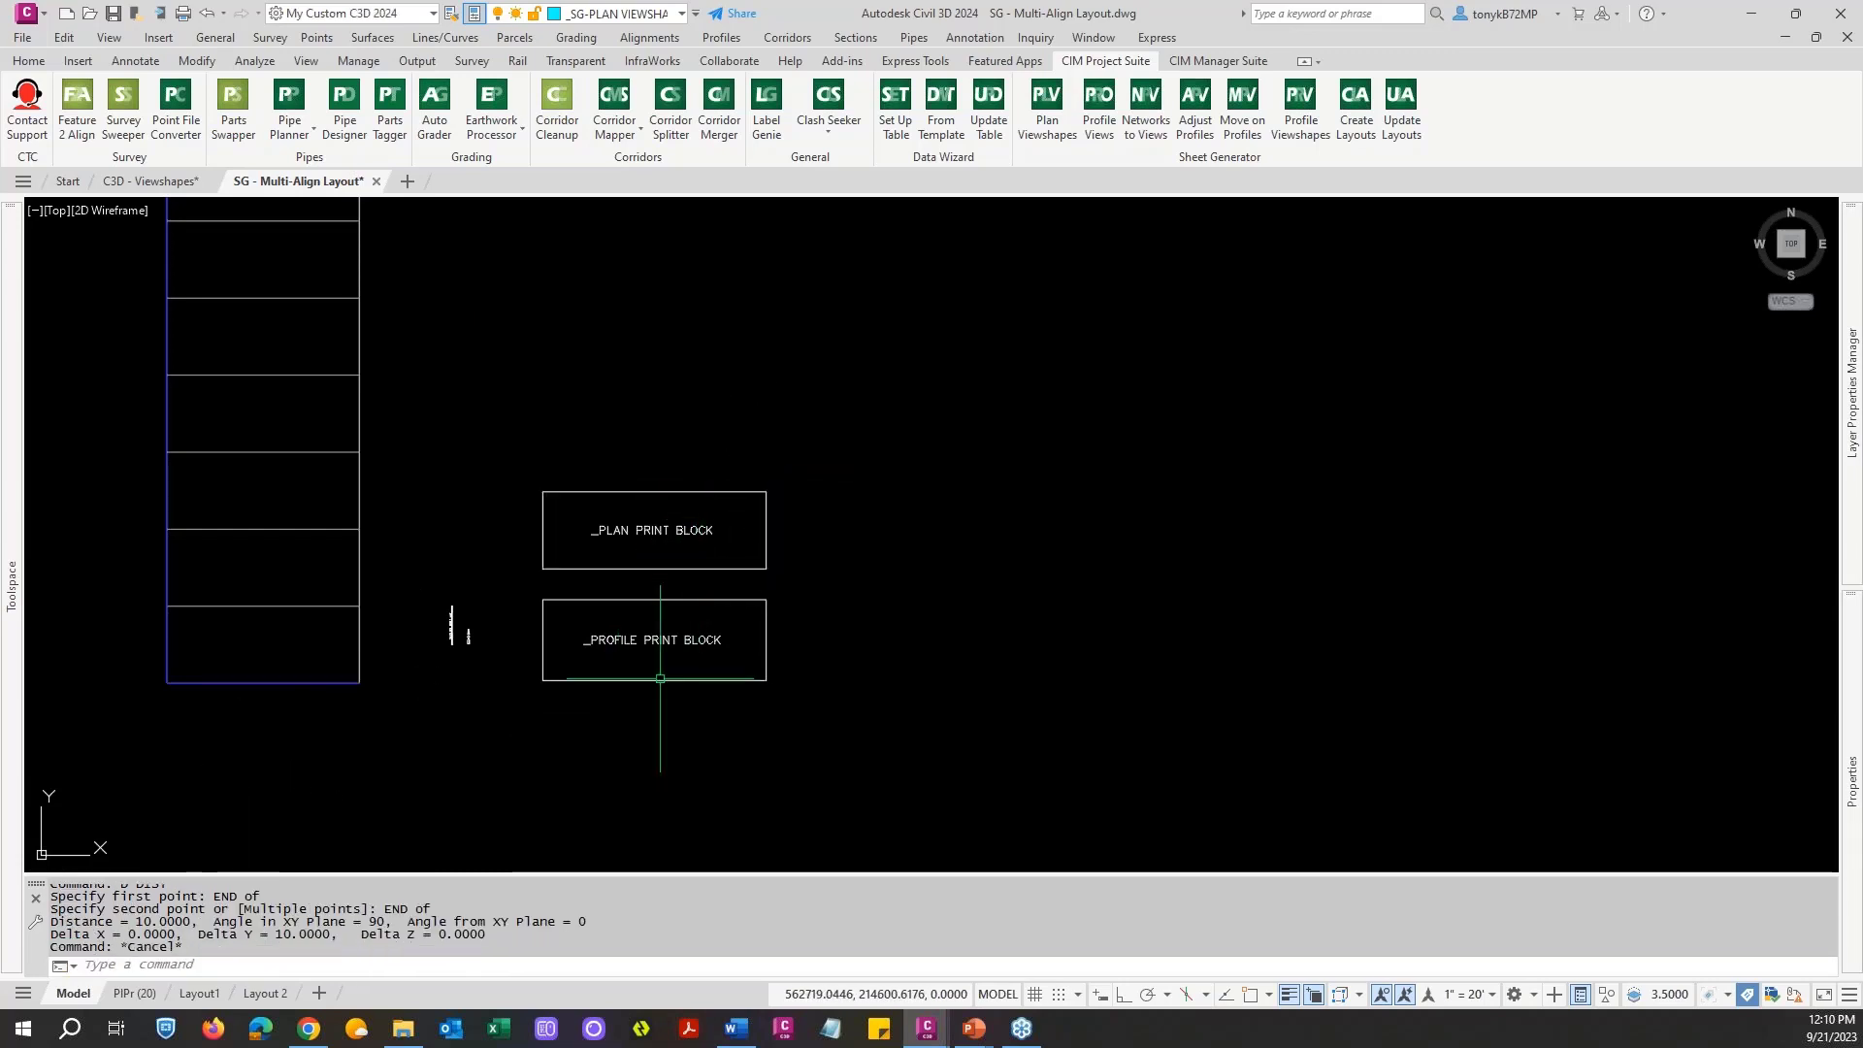
Step: Open the PlPr (20) layout and inspect the plan print block in the upper half of the sheet
scroll(663, 669, "down", 2)
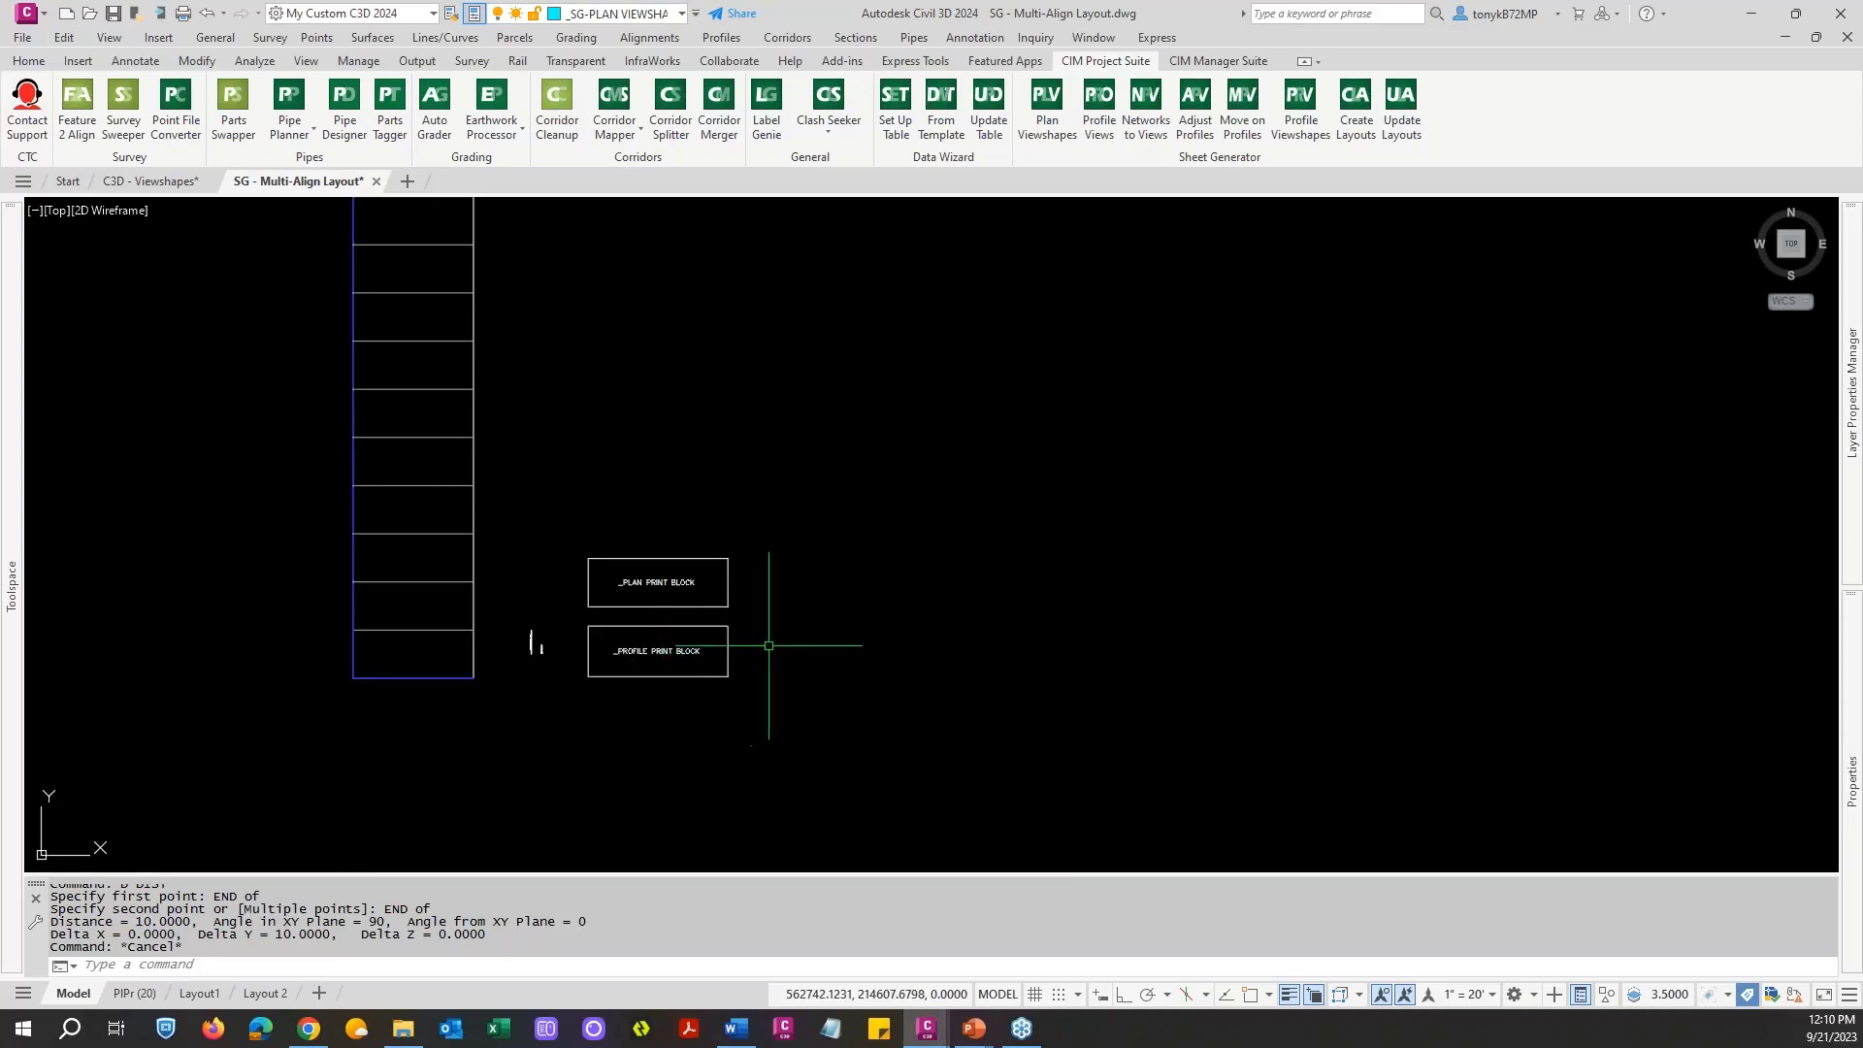
middle_click_drag(769, 644, 854, 591)
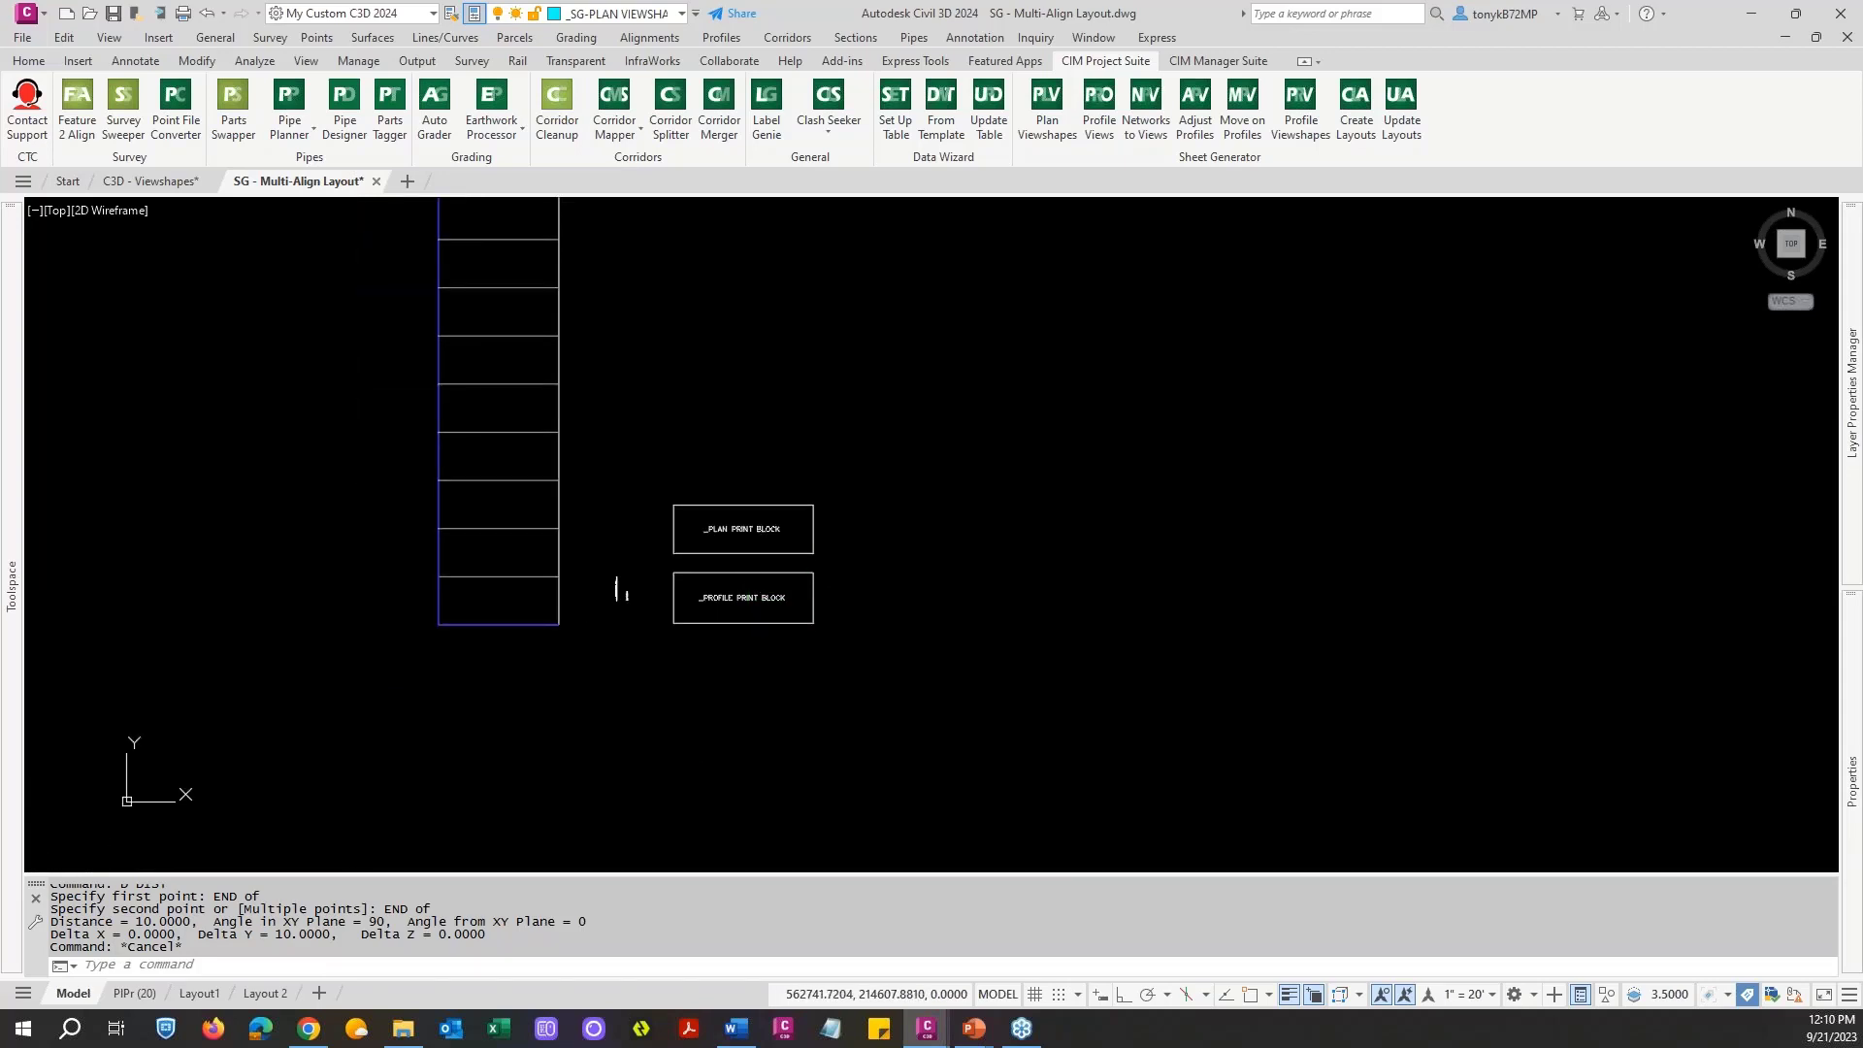
middle_click_drag(367, 683, 365, 624)
key("Escape")
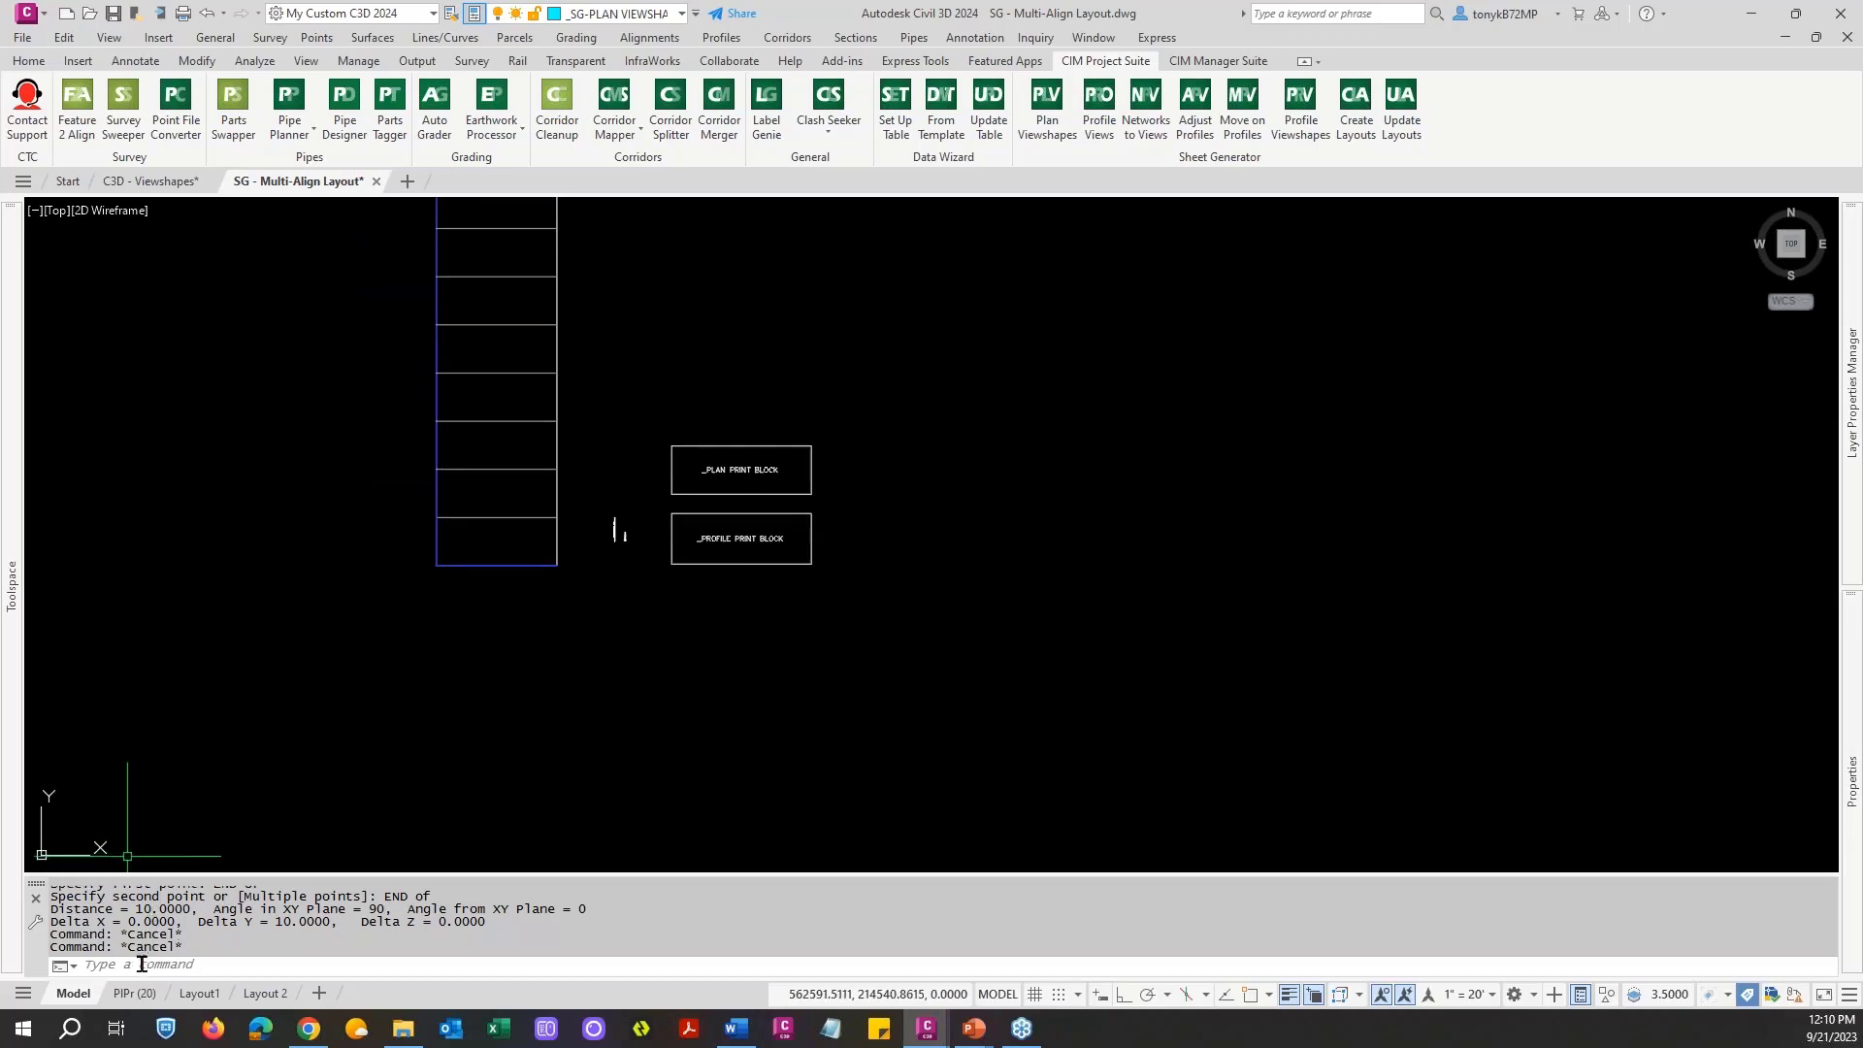
left_click(133, 994)
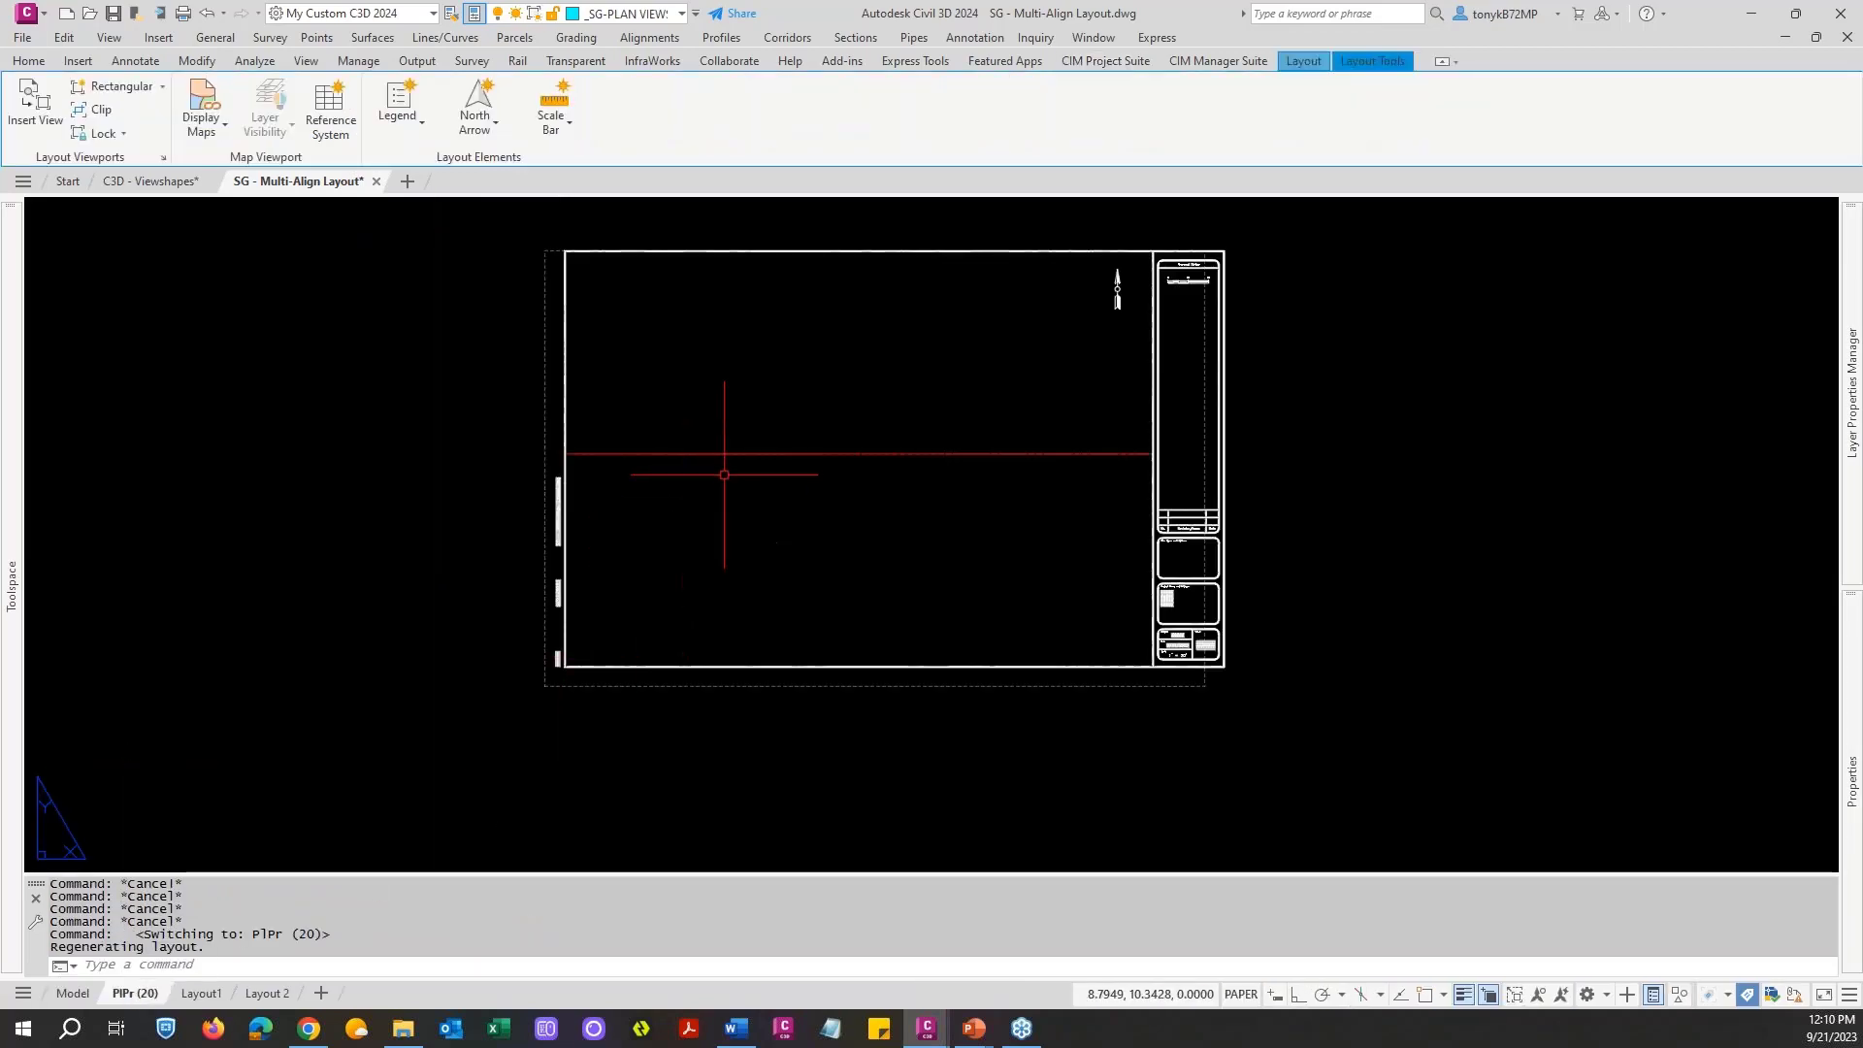
left_click(765, 454)
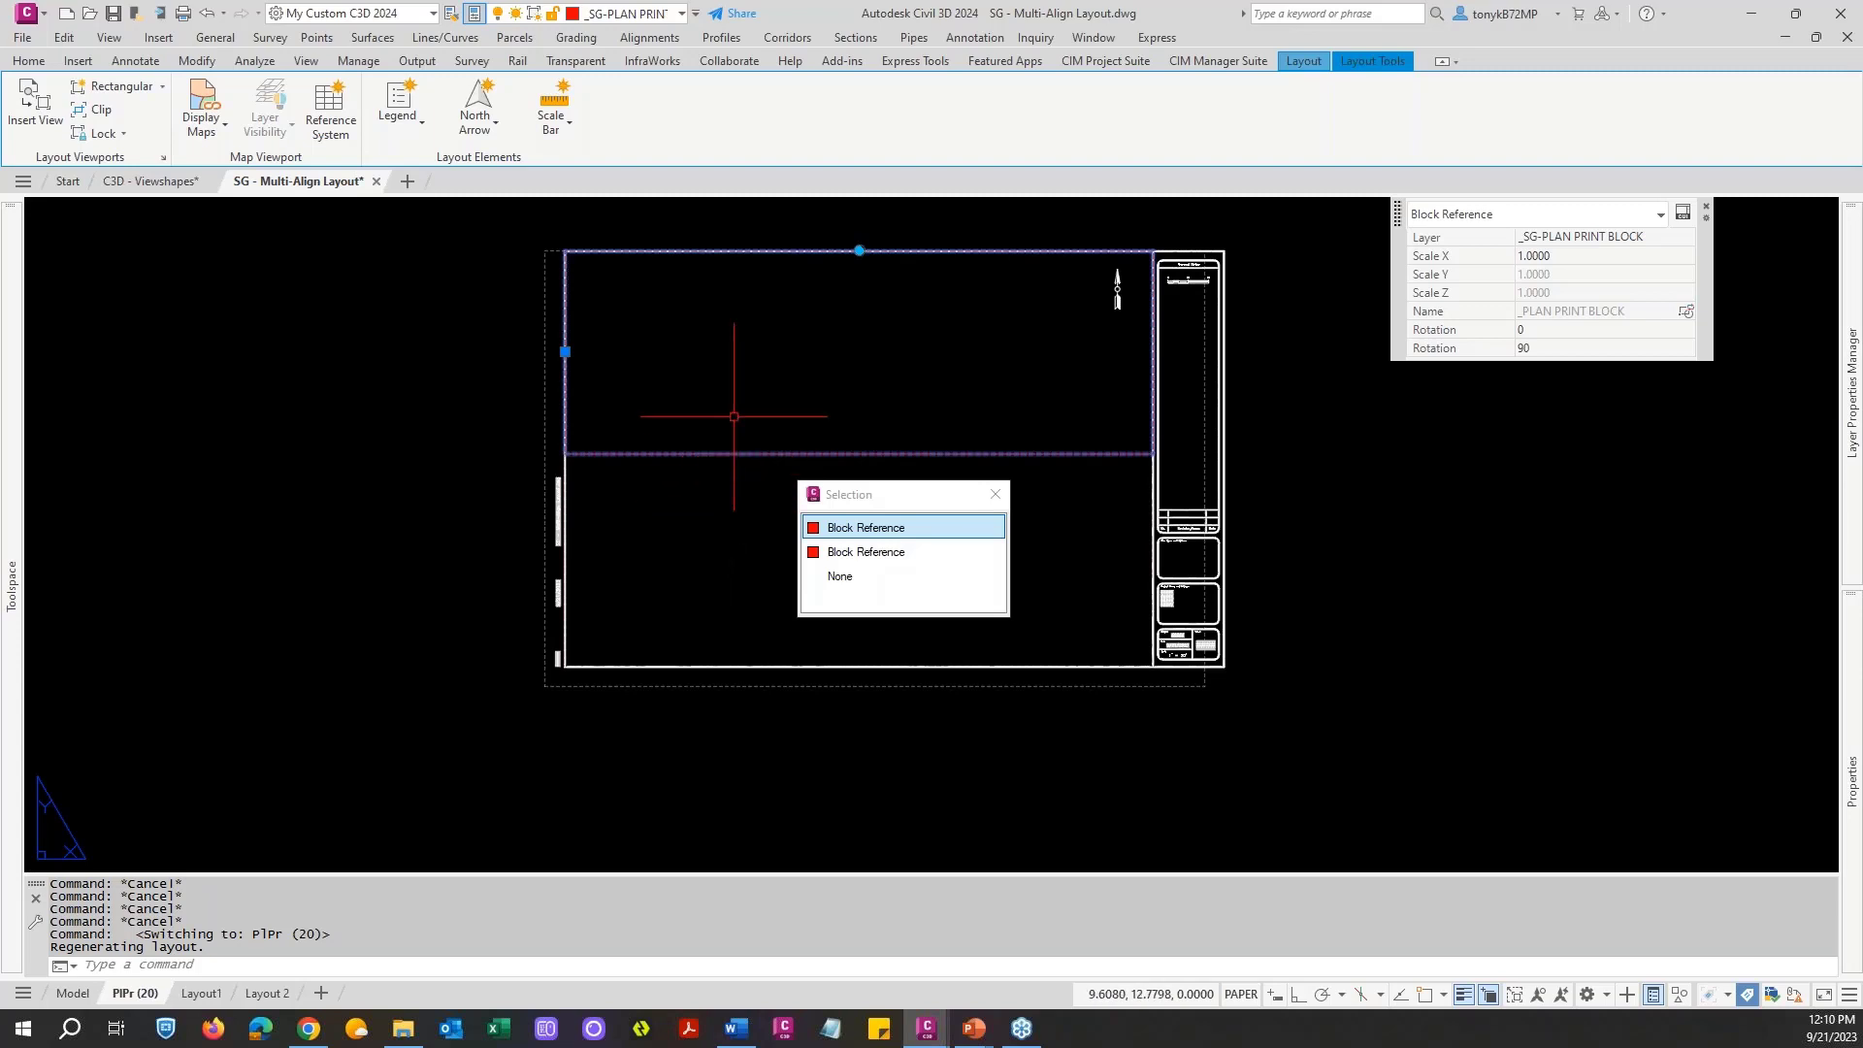
key("Escape")
Step: Measure the width of the layout's plan print block between its top-left and top-right endpoints
type("D")
key("Return")
type("end")
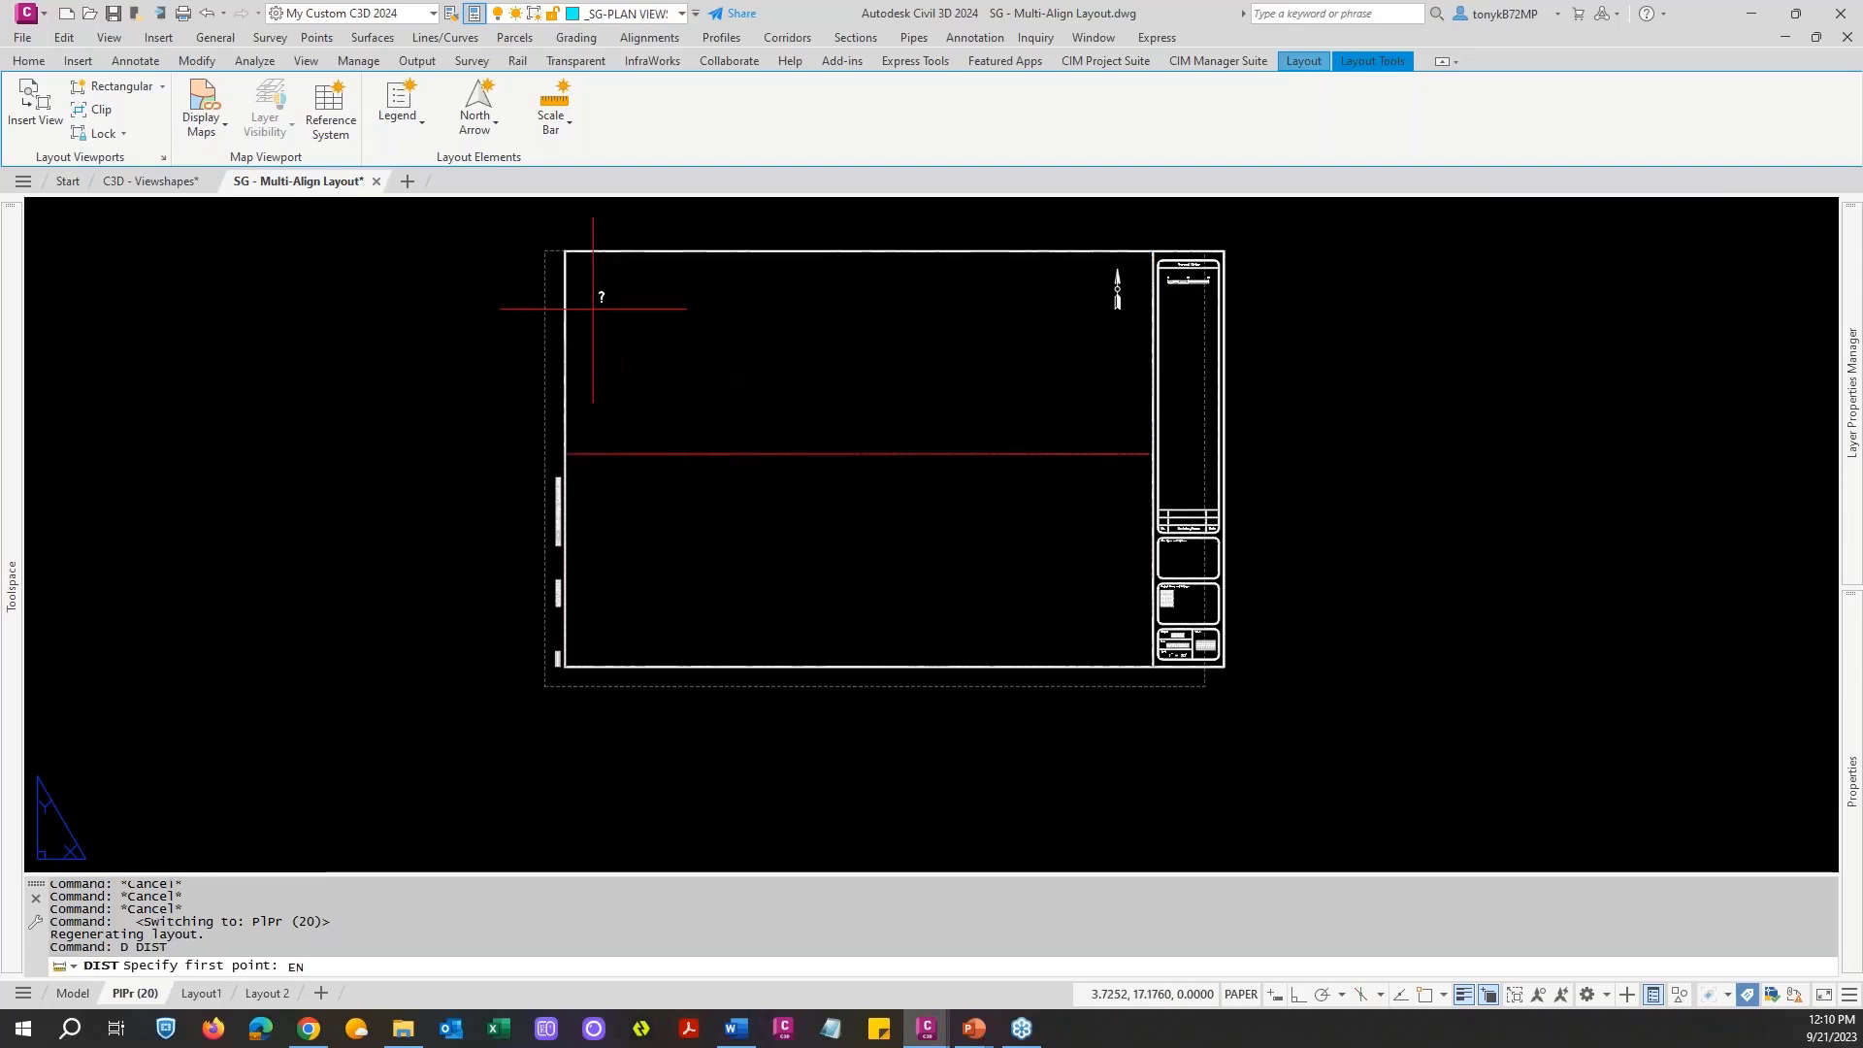
key("Return")
left_click(566, 252)
type("ENM")
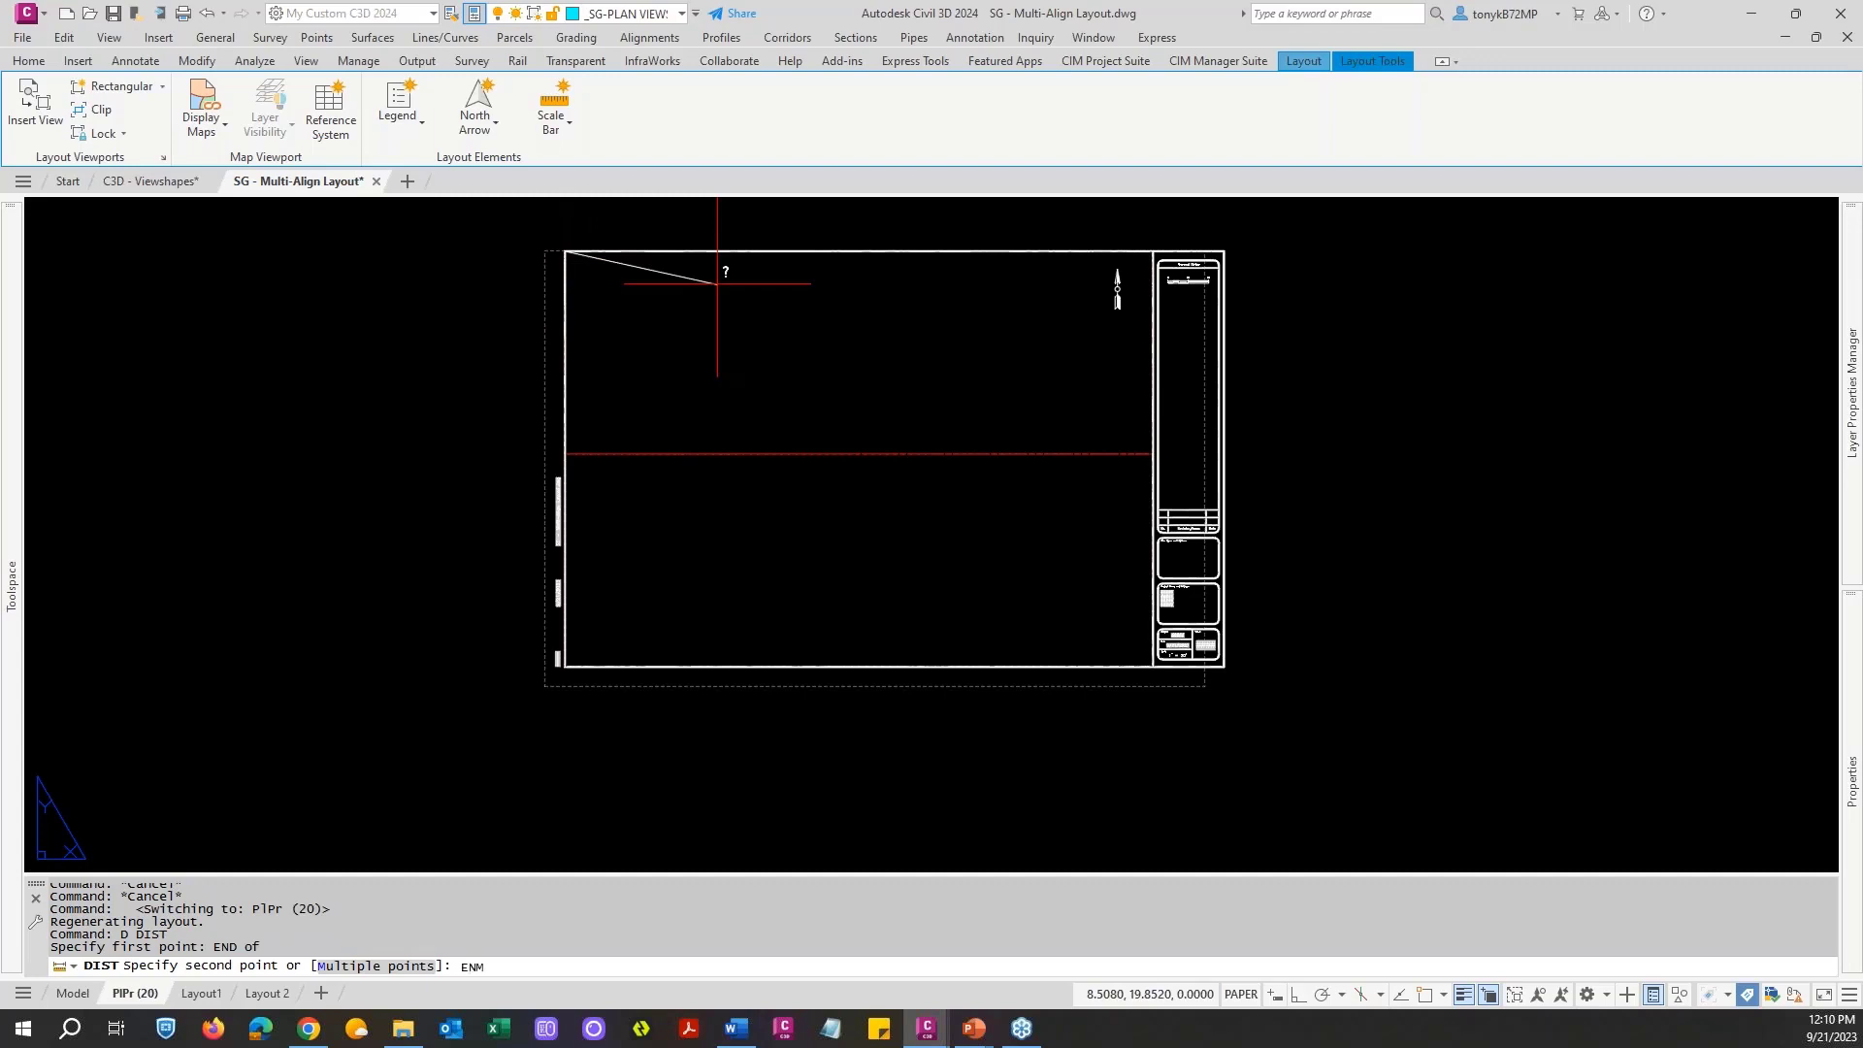
type("D")
key("Return")
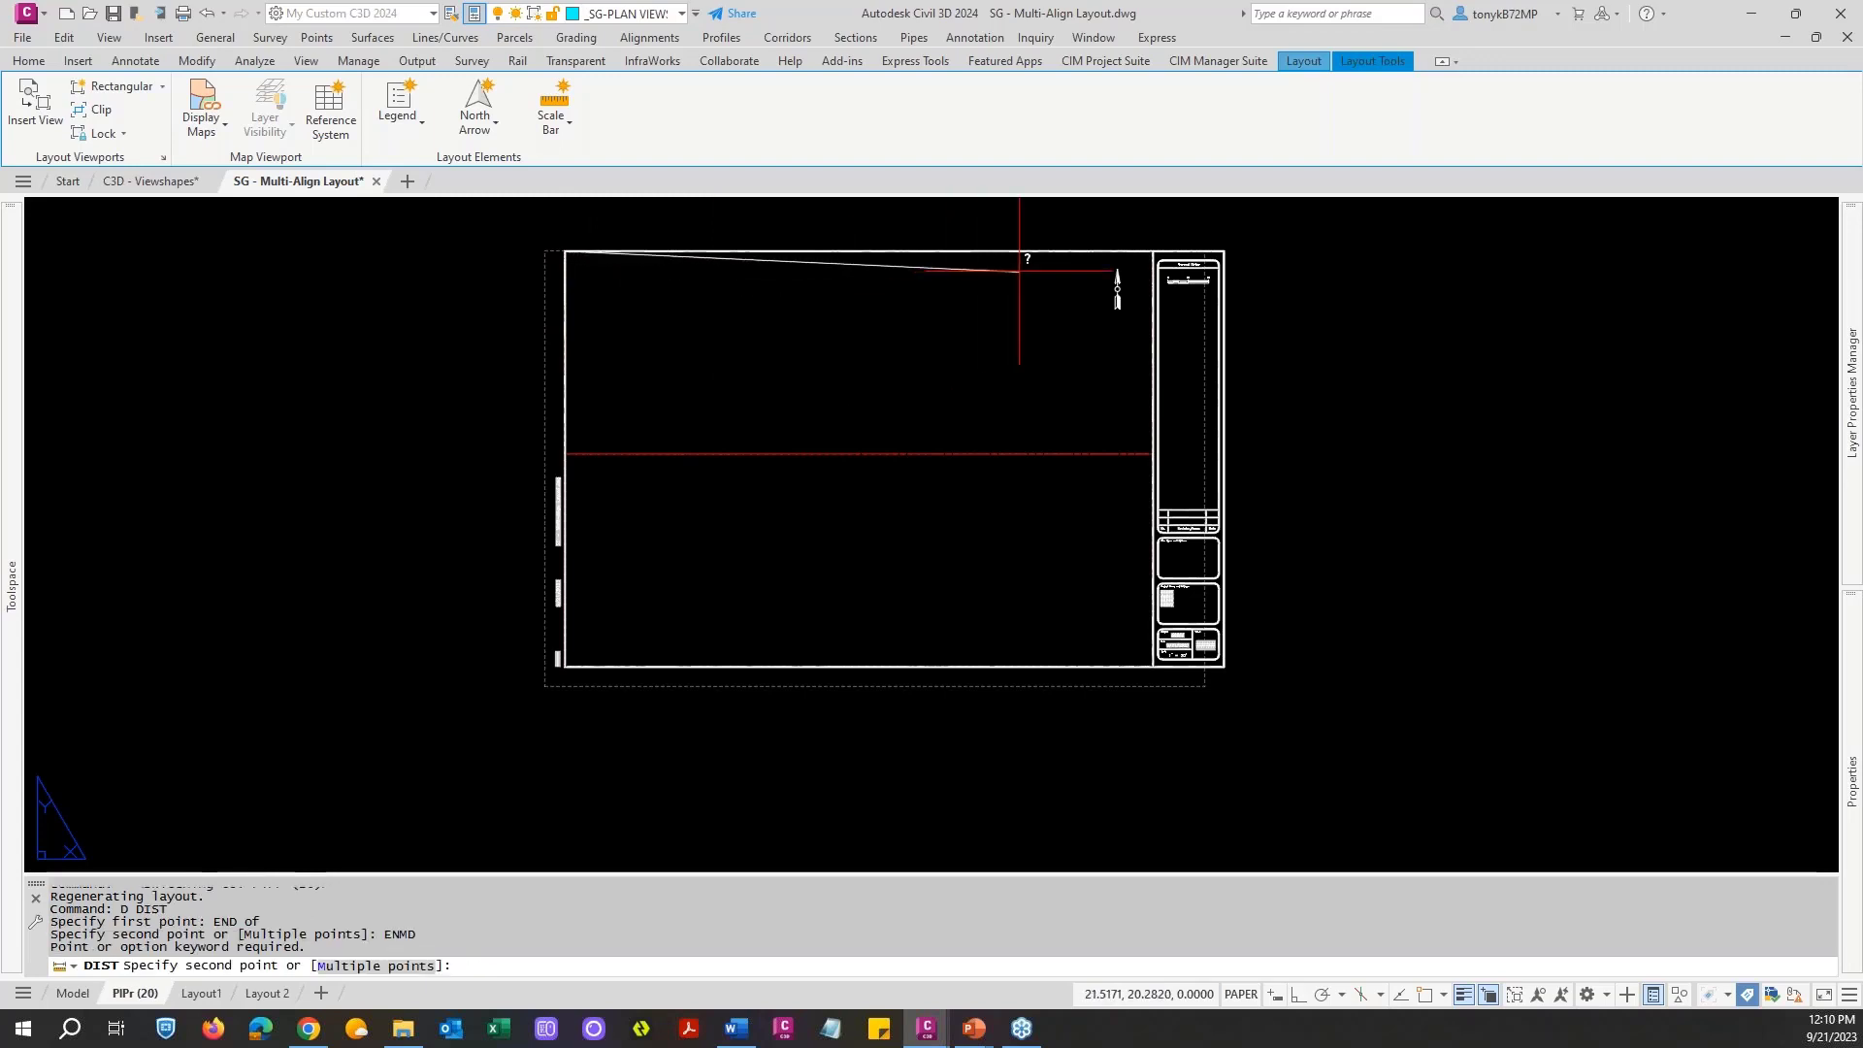
type("end")
key("Return")
left_click(1131, 258)
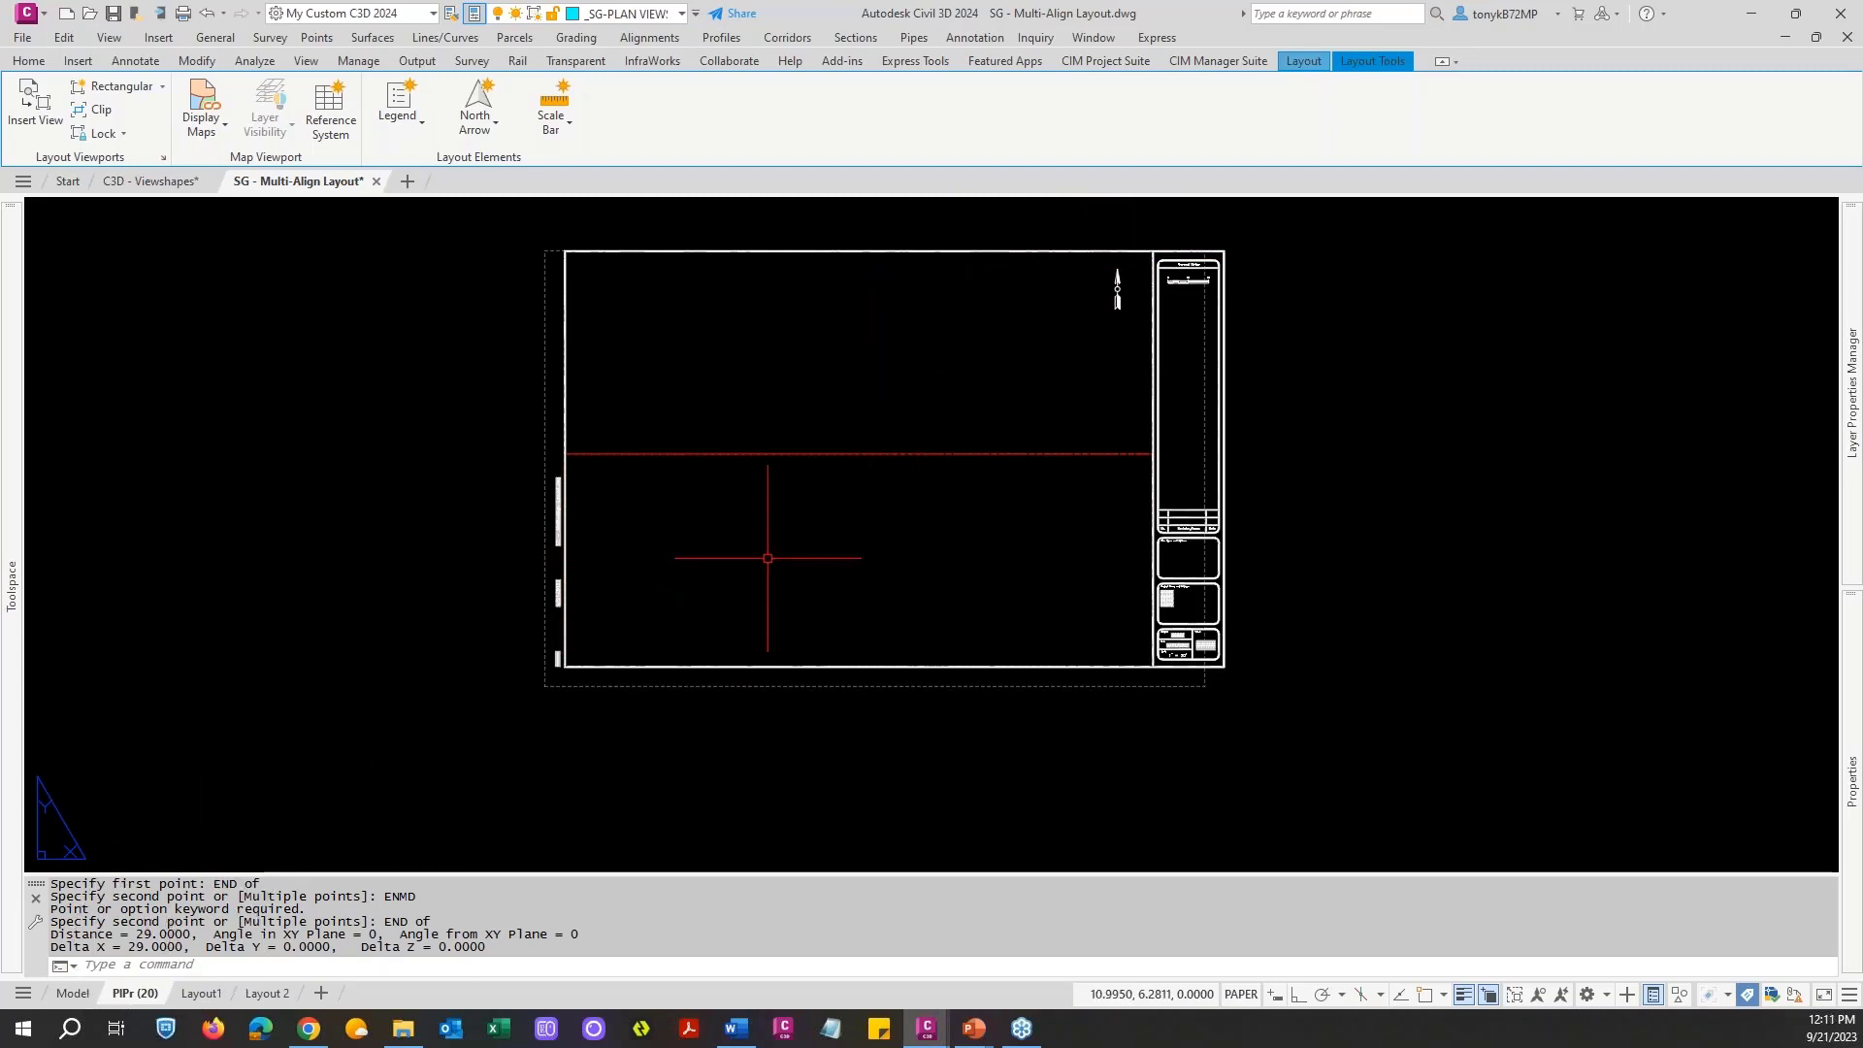
key("Escape")
Step: Measure the height of the sheet's lower half along its right edge, from the red dividing line's endpoint to the drawing area's bottom corner
type("D")
key("Return")
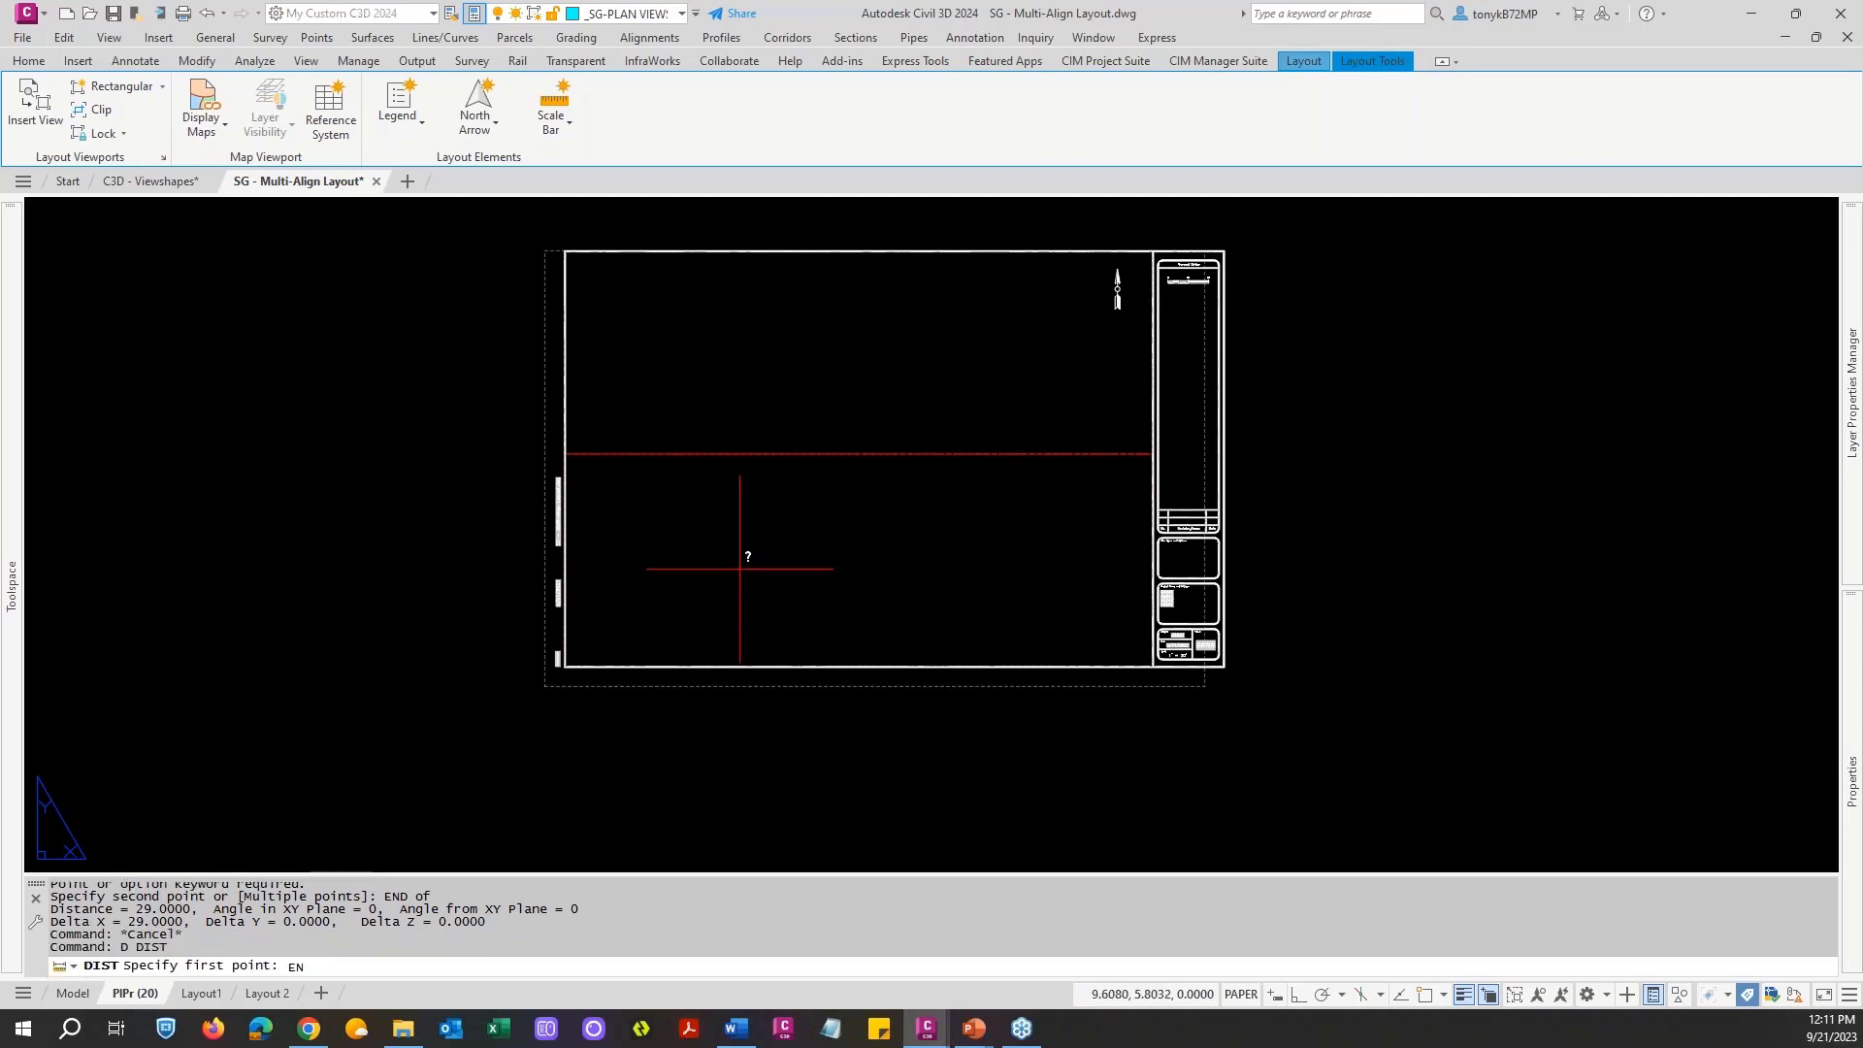
type("END")
key("Return")
left_click(1106, 452)
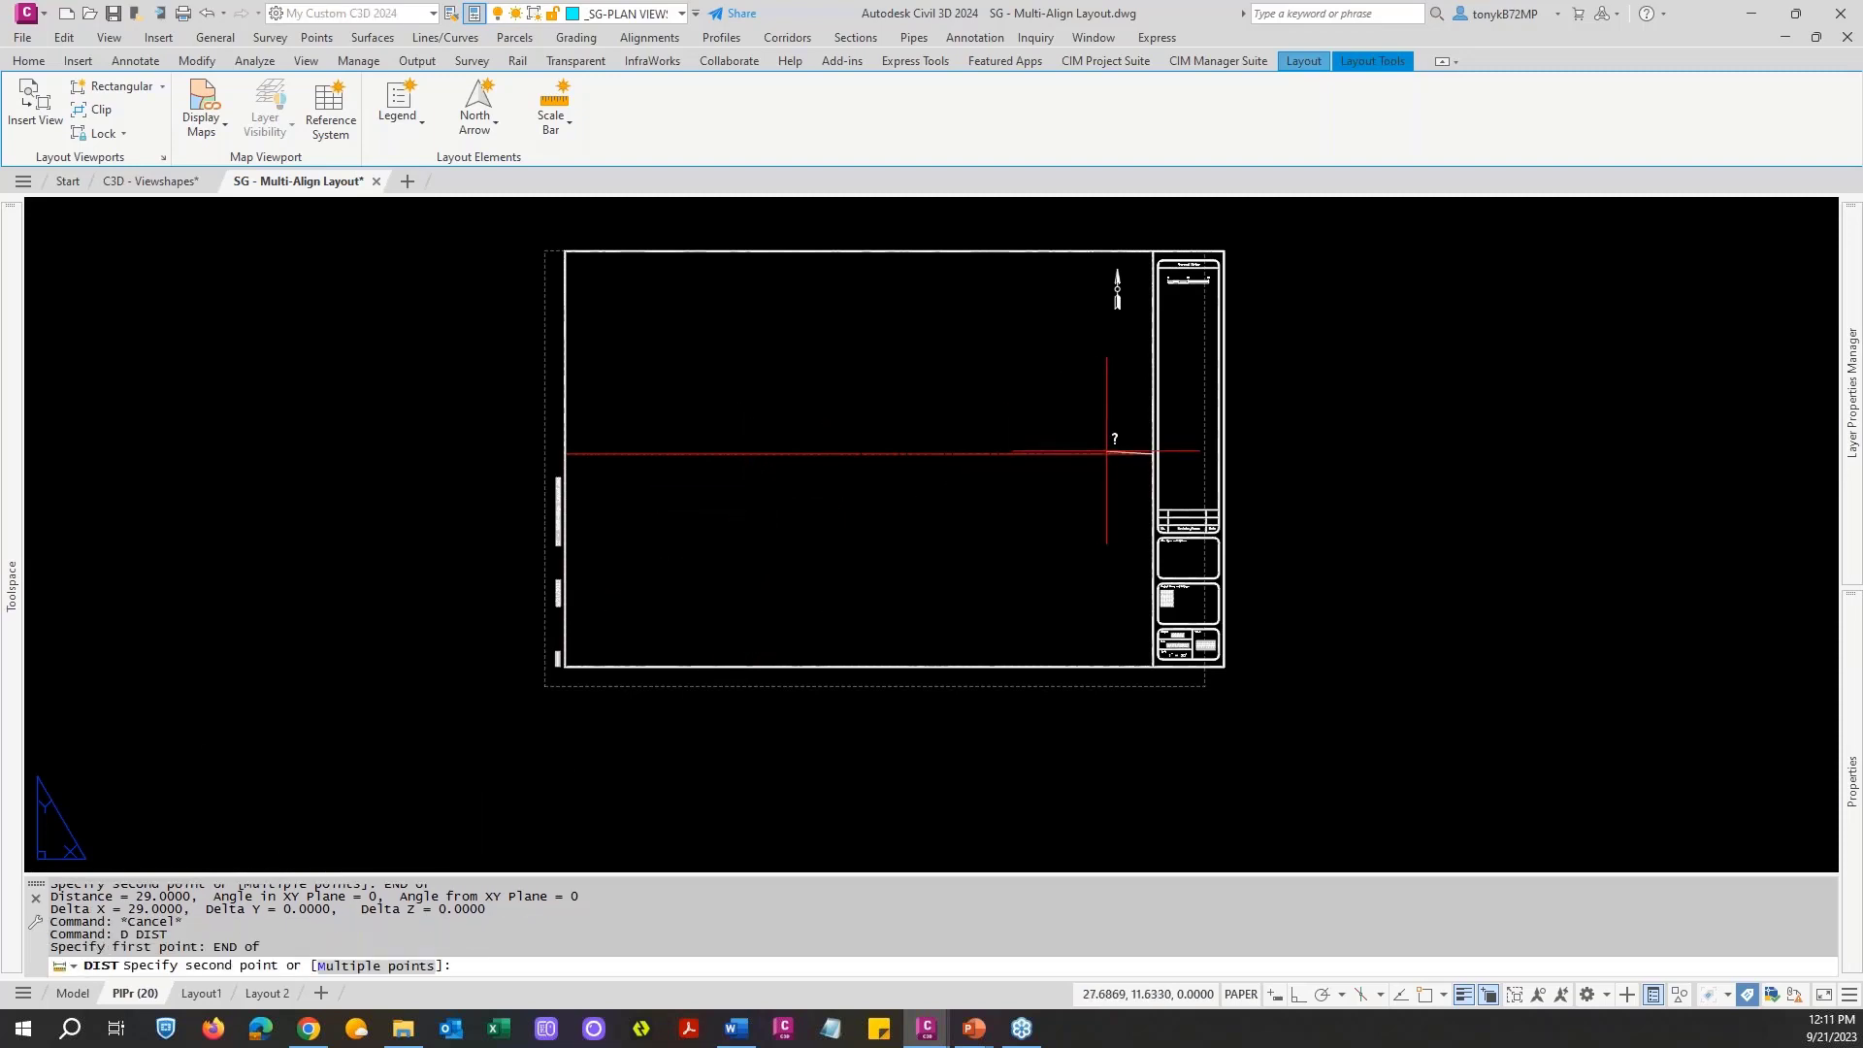
type("EM")
key("Return")
type("D")
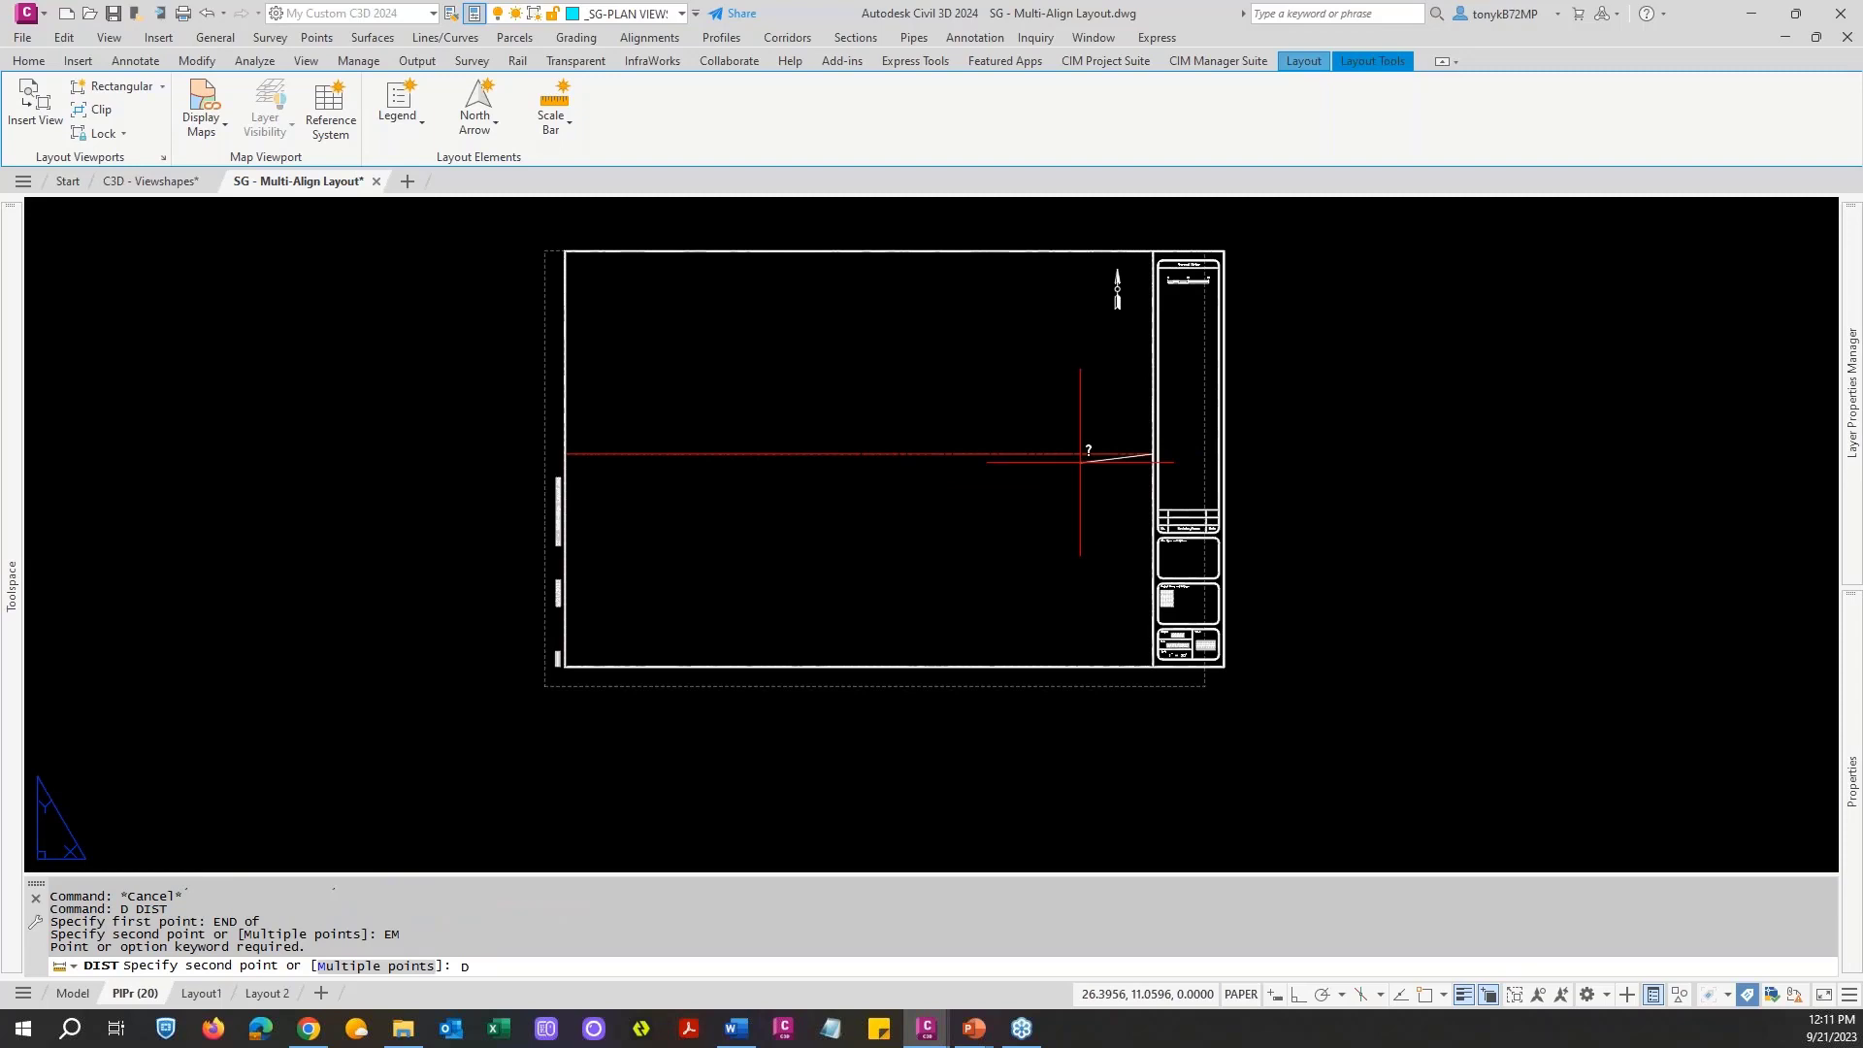
type("EN")
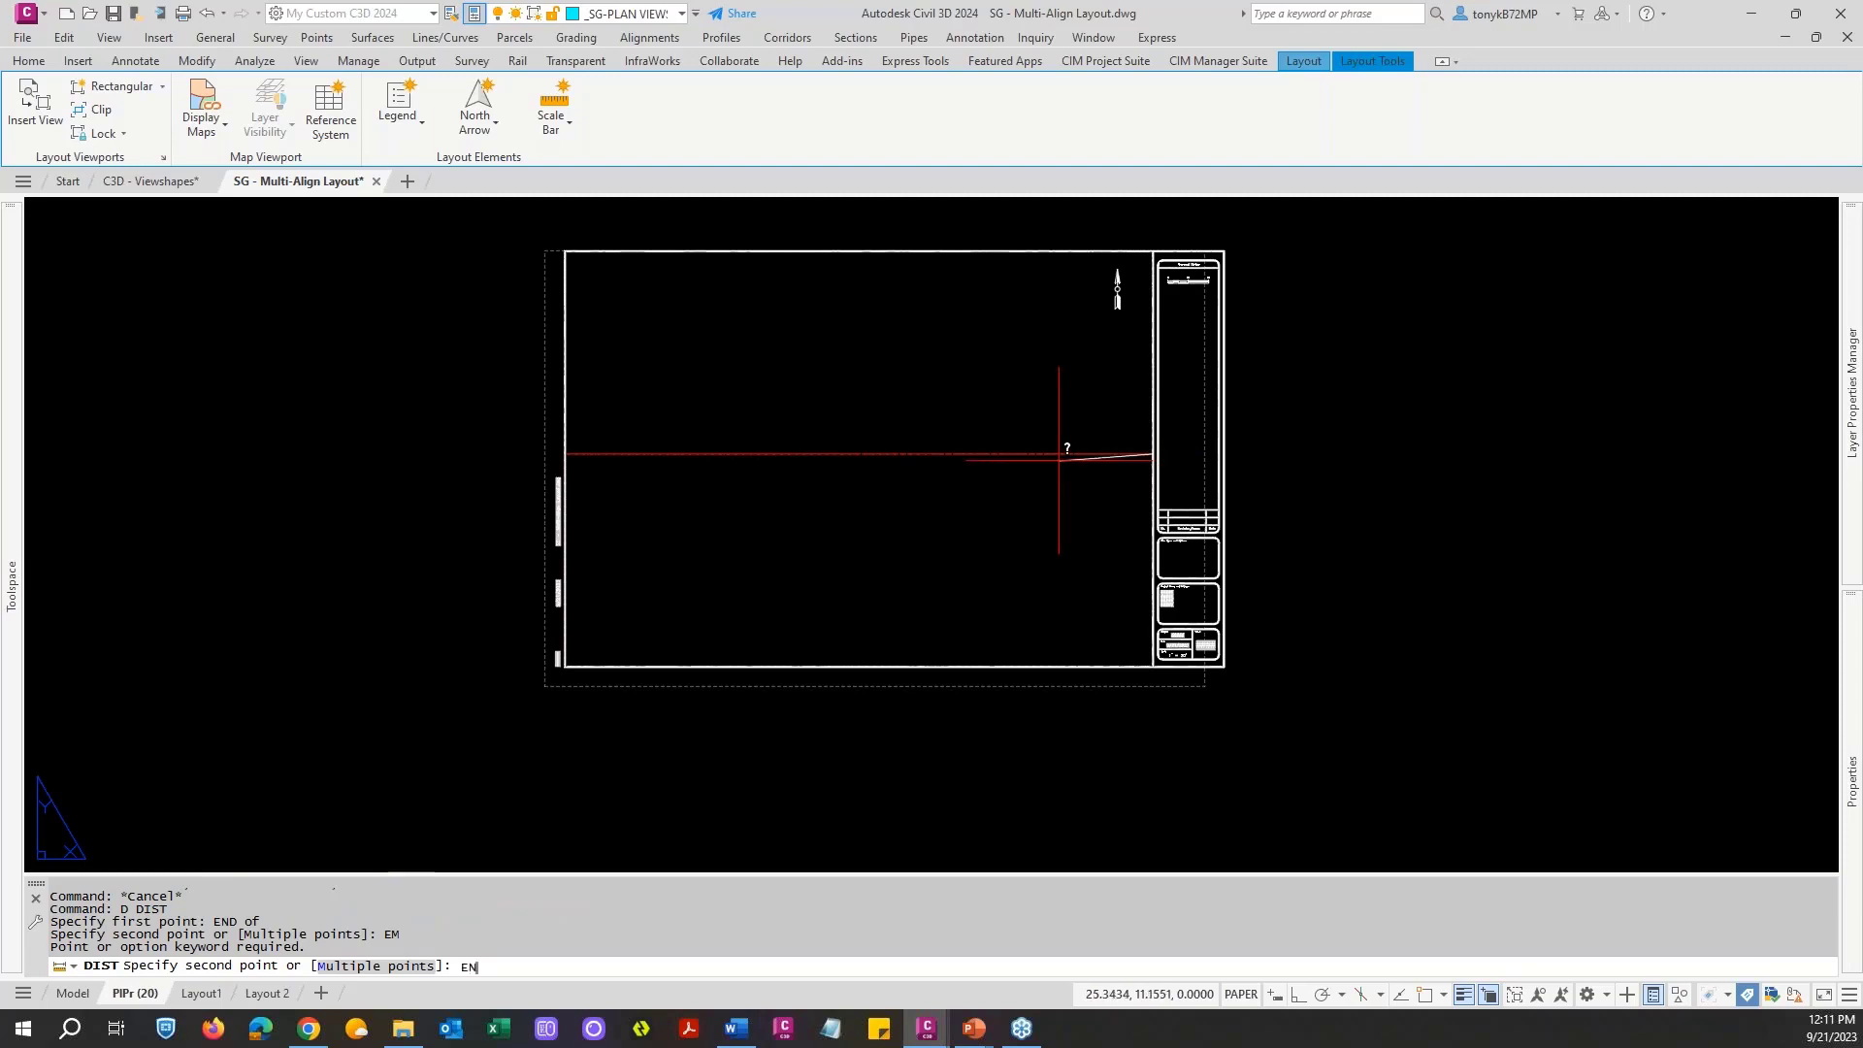
type("D")
key("Return")
left_click(1132, 651)
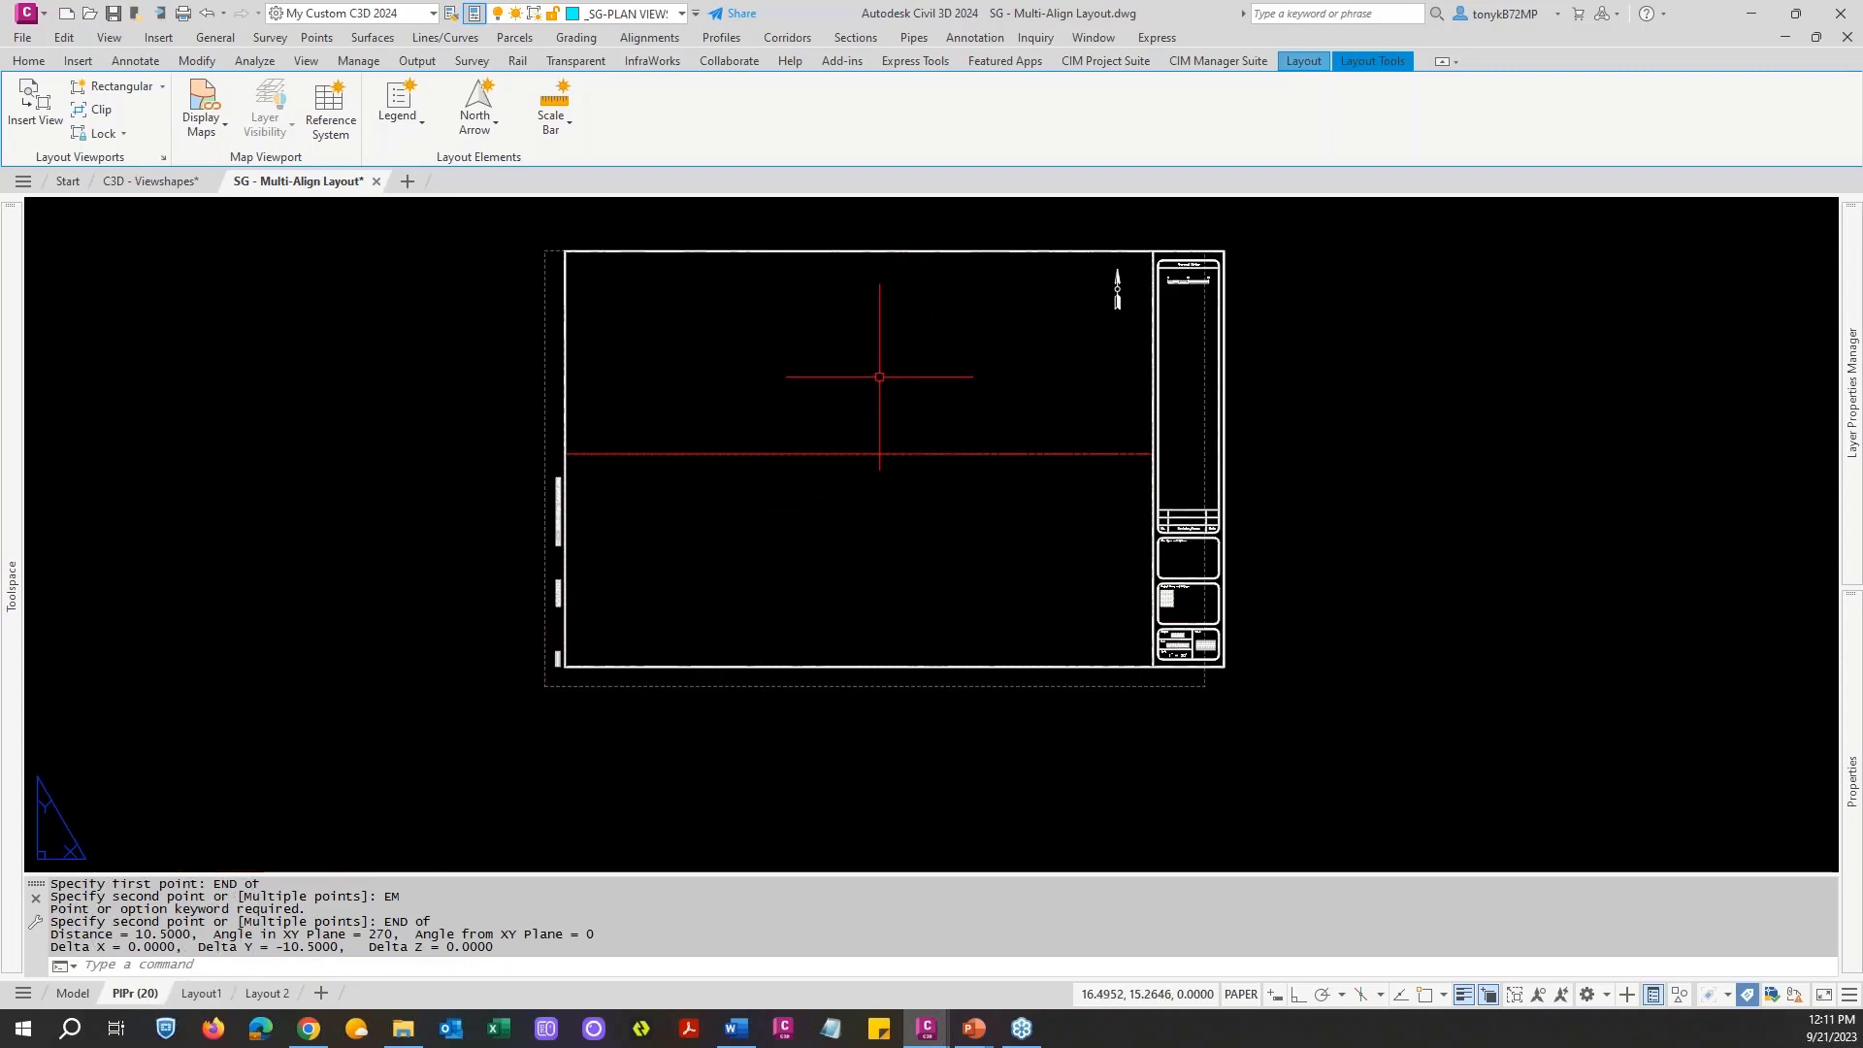
key("Escape")
key("Escape")
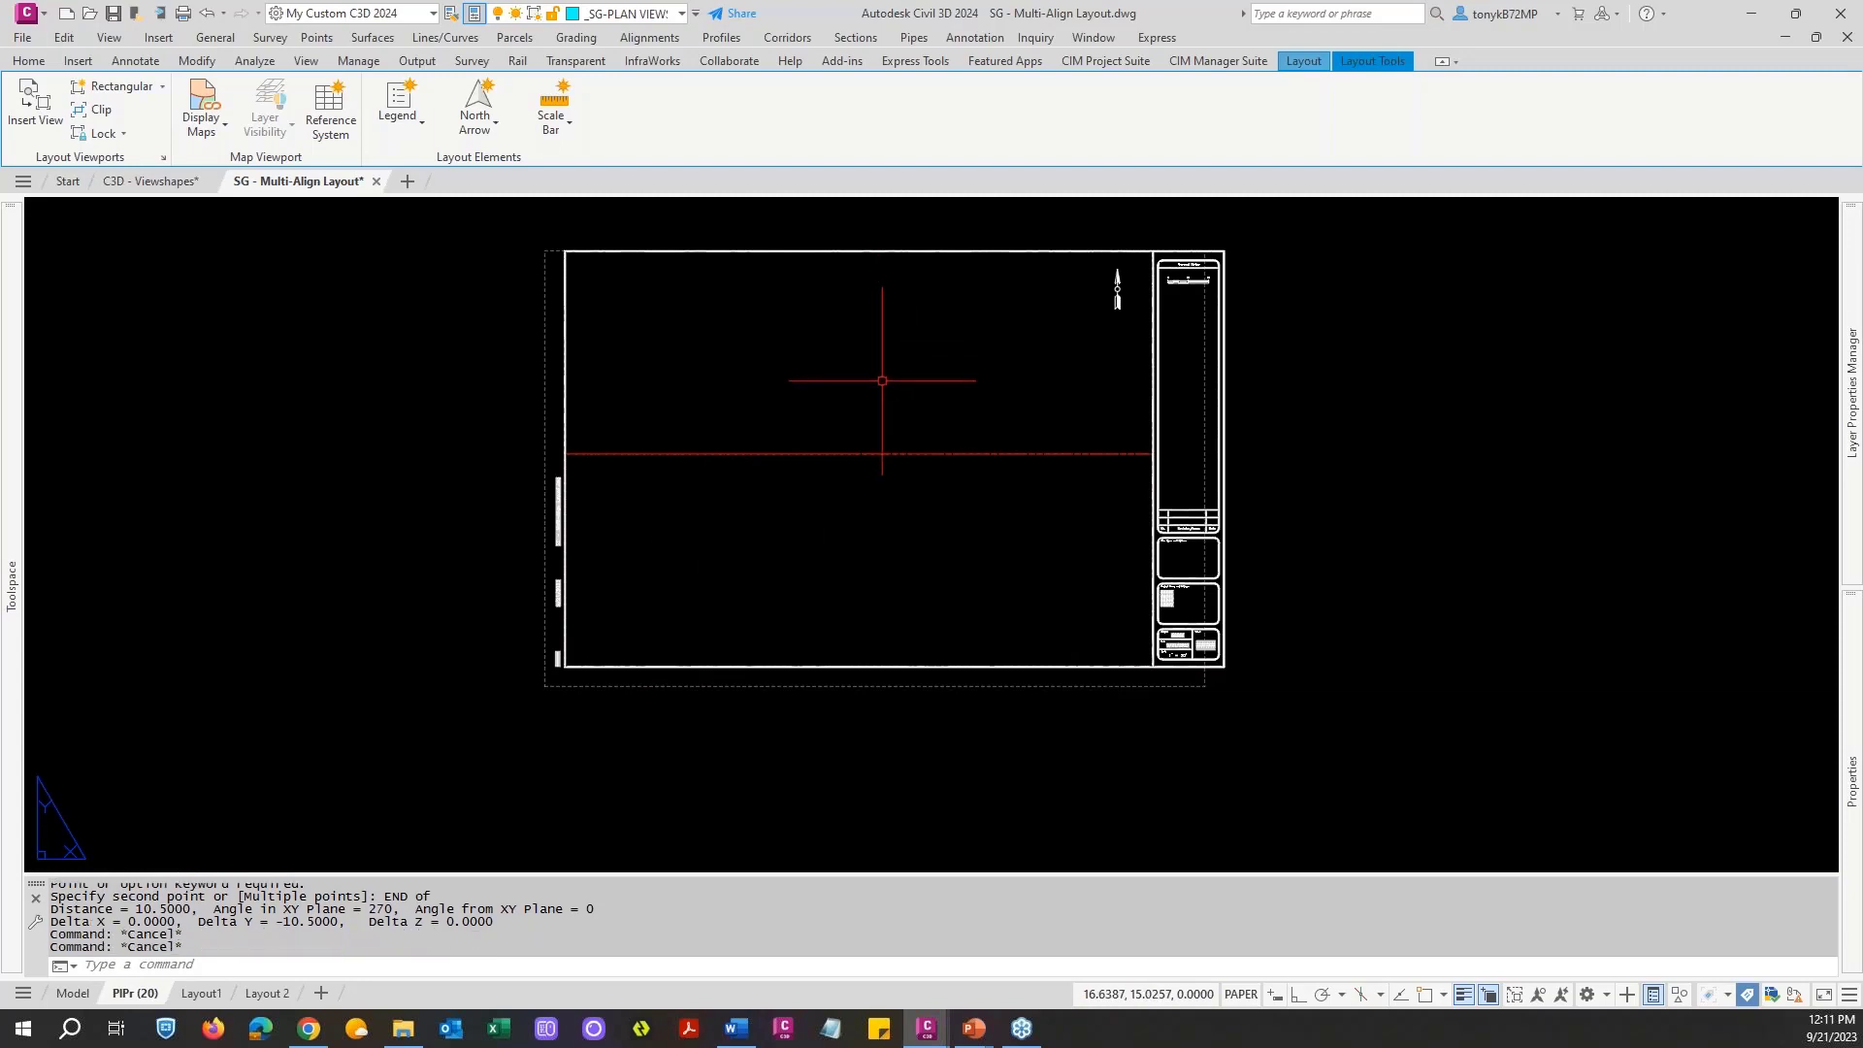
middle_click_drag(895, 366, 904, 411)
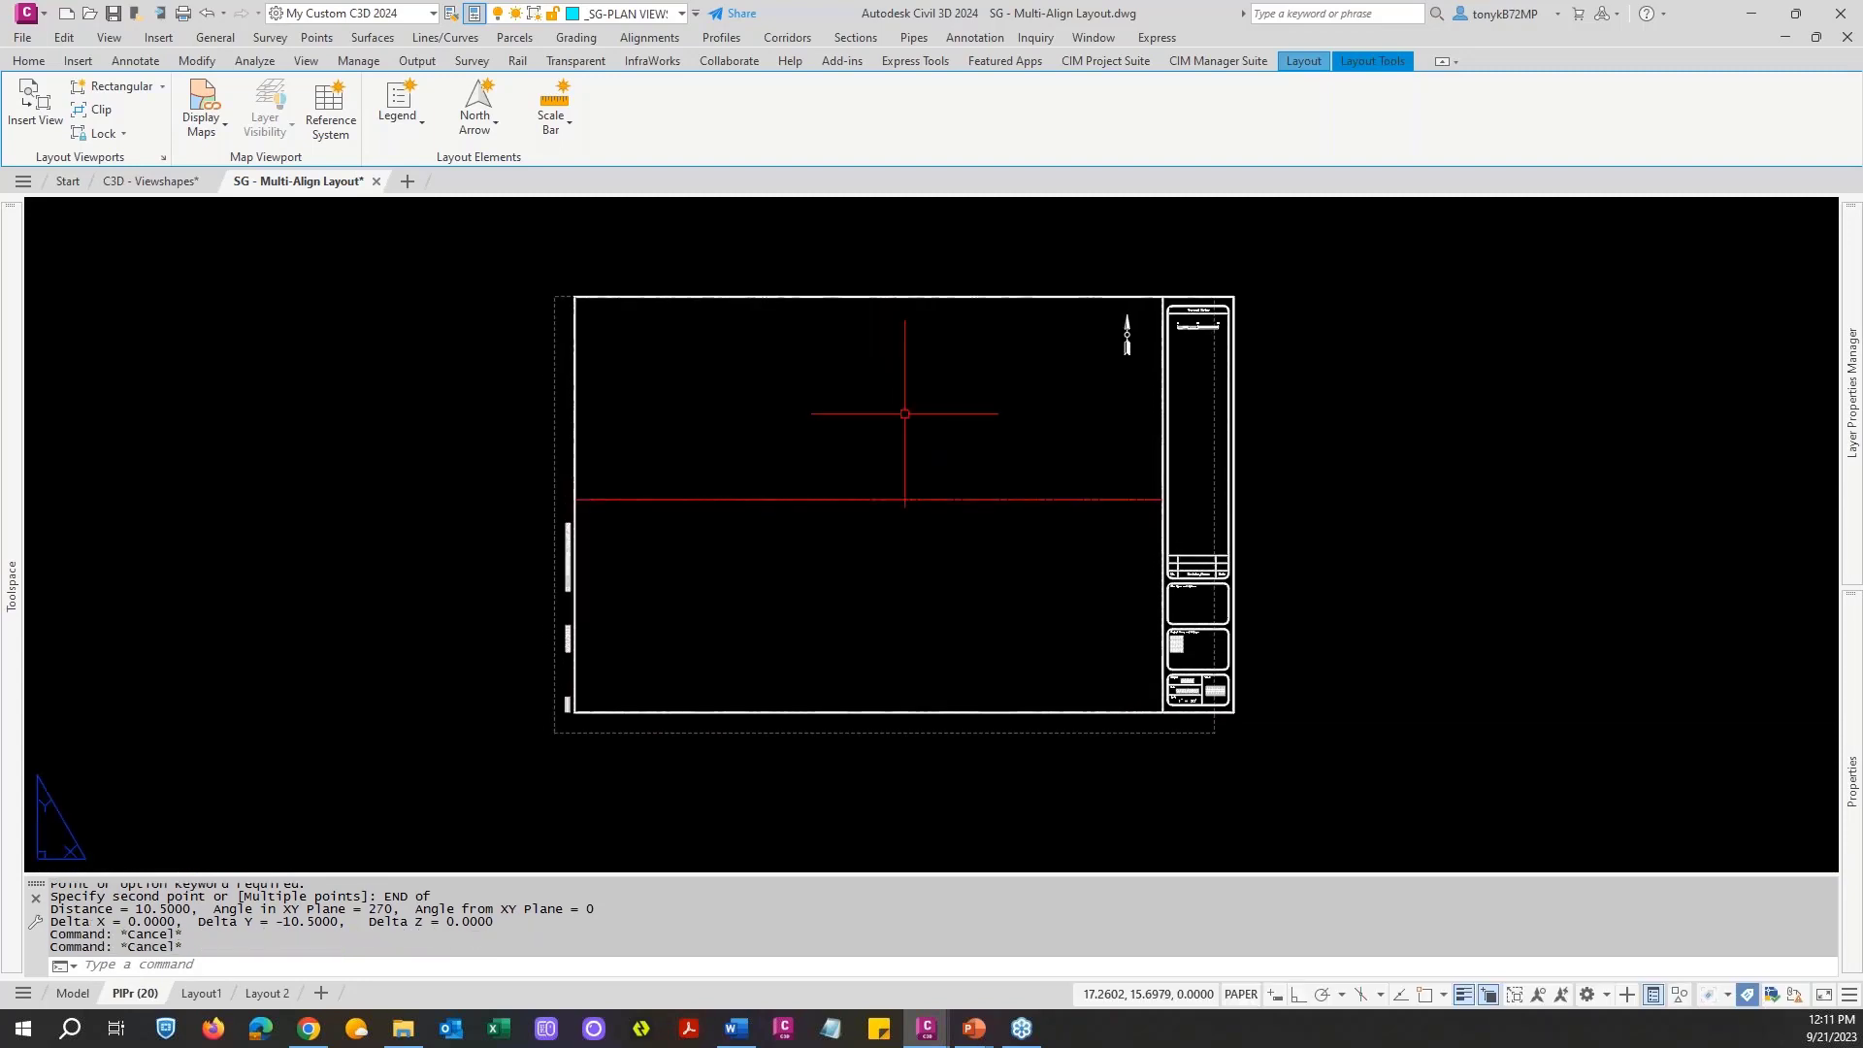
key("Escape")
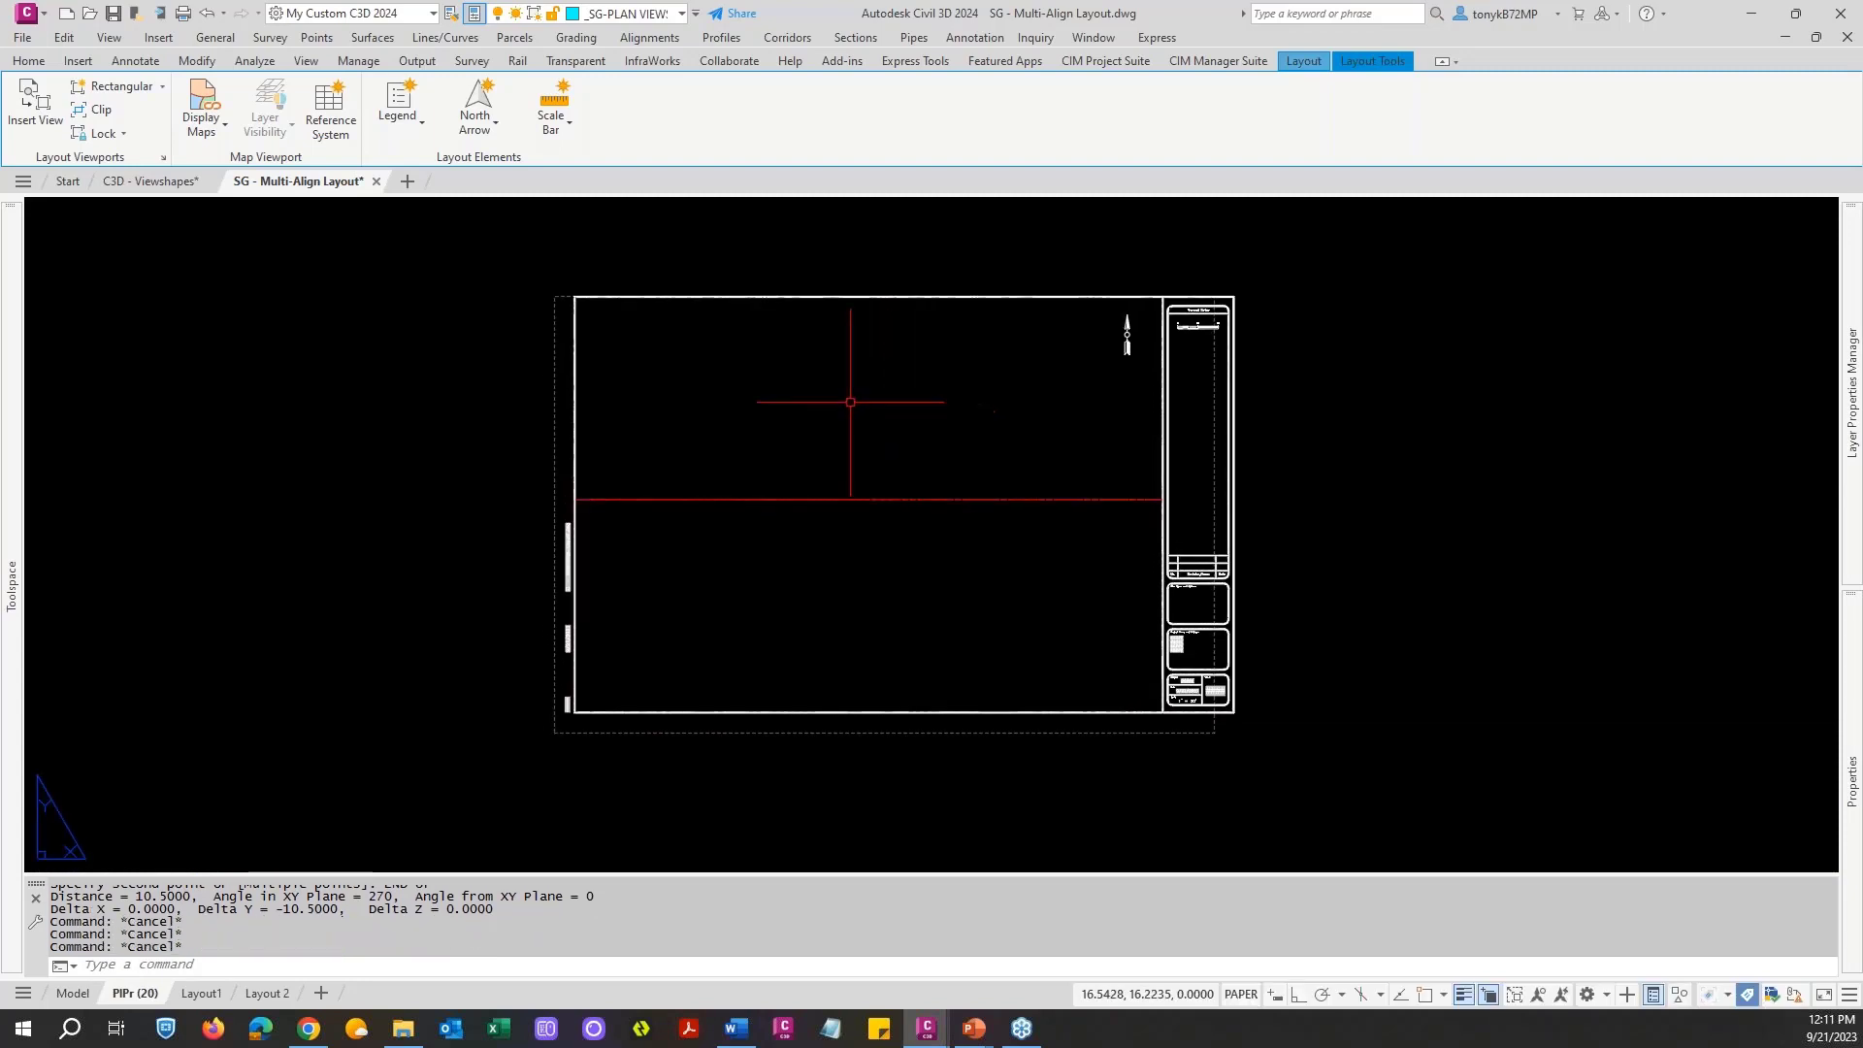
Step: Return to model space and view the subdivision with its road alignments and lots
left_click(72, 994)
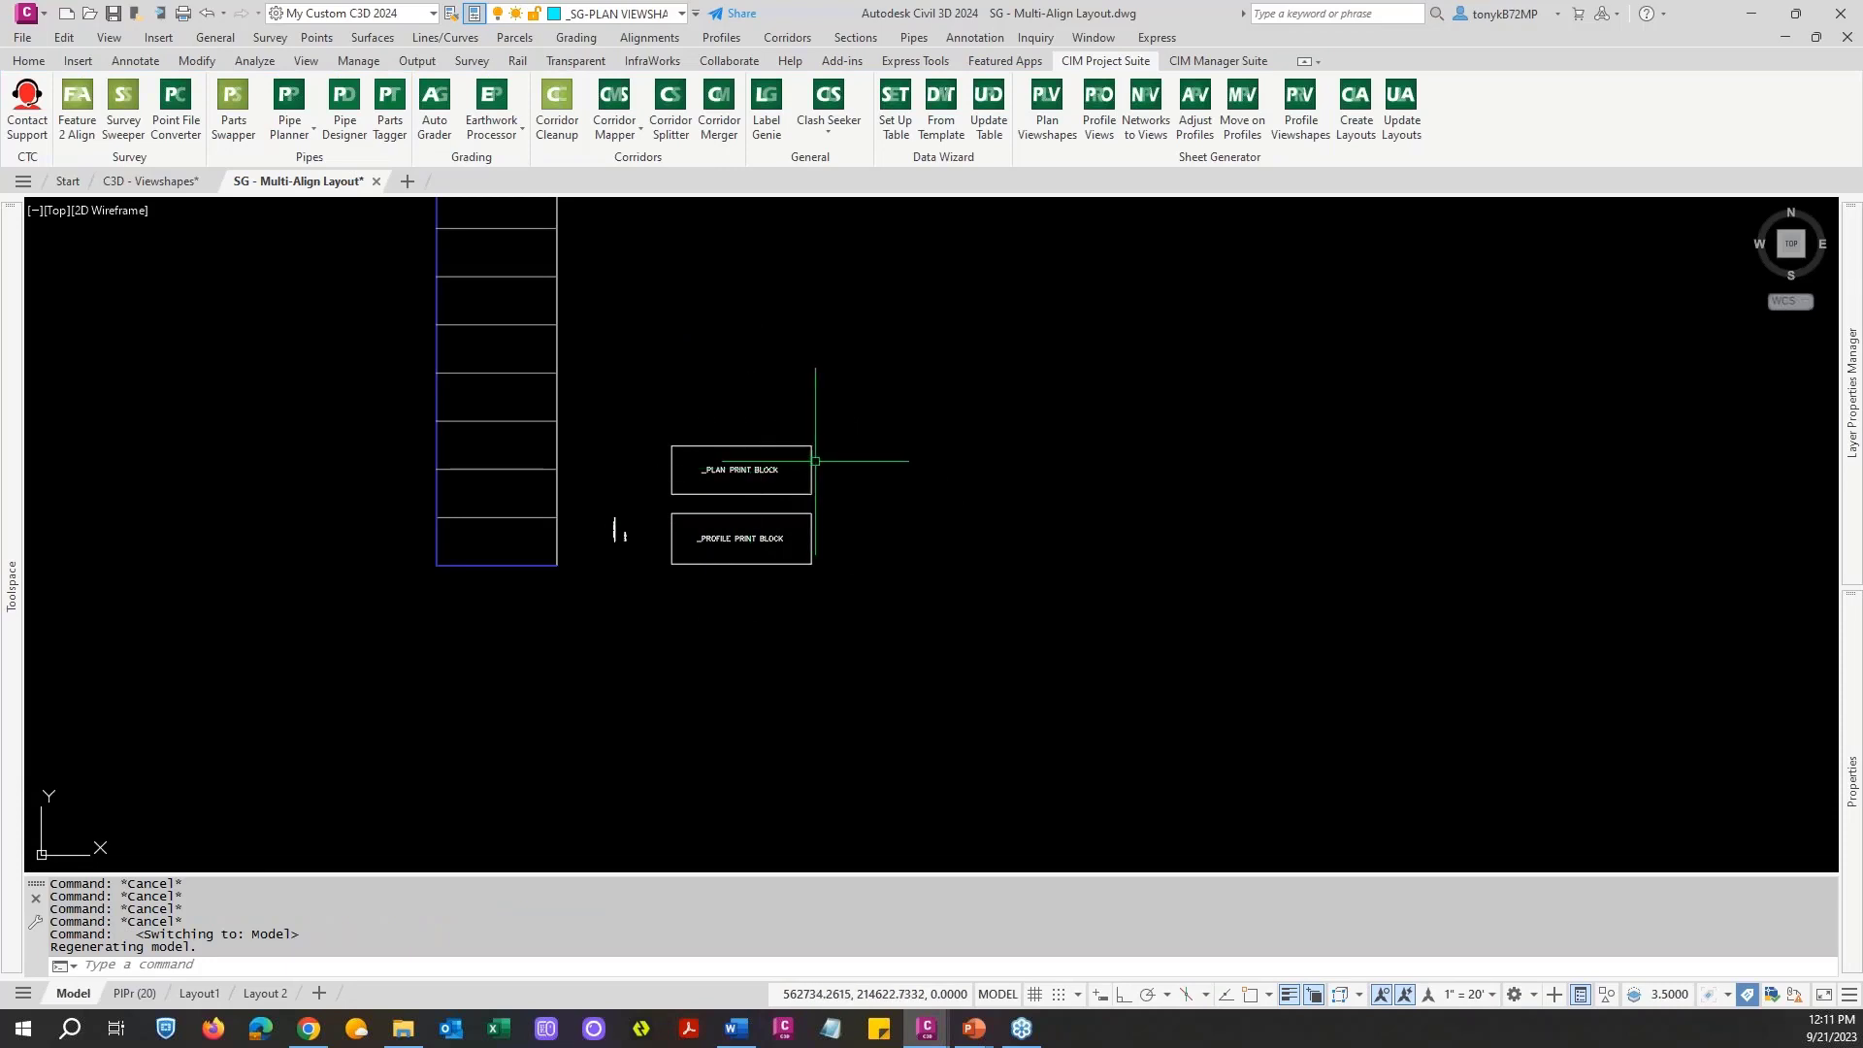
scroll(816, 427, "down", 2)
scroll(966, 514, "down", 2)
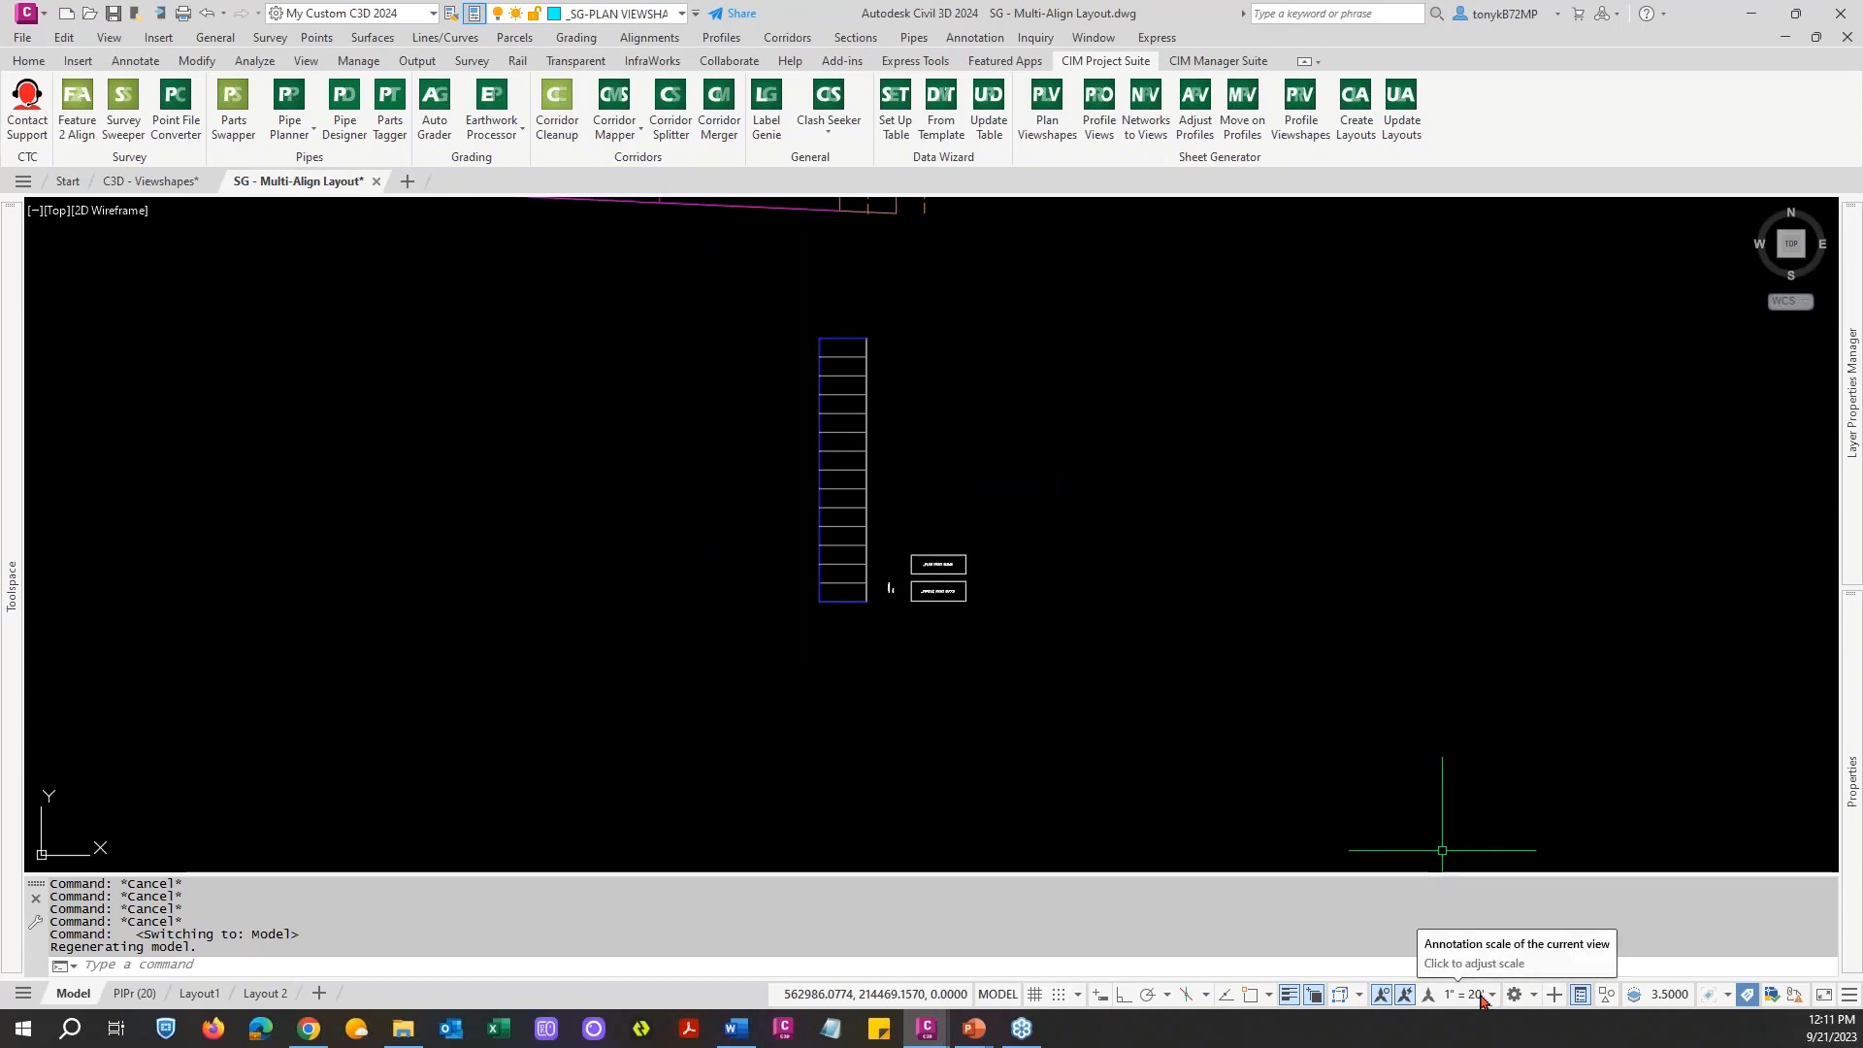
scroll(1213, 592, "down", 2)
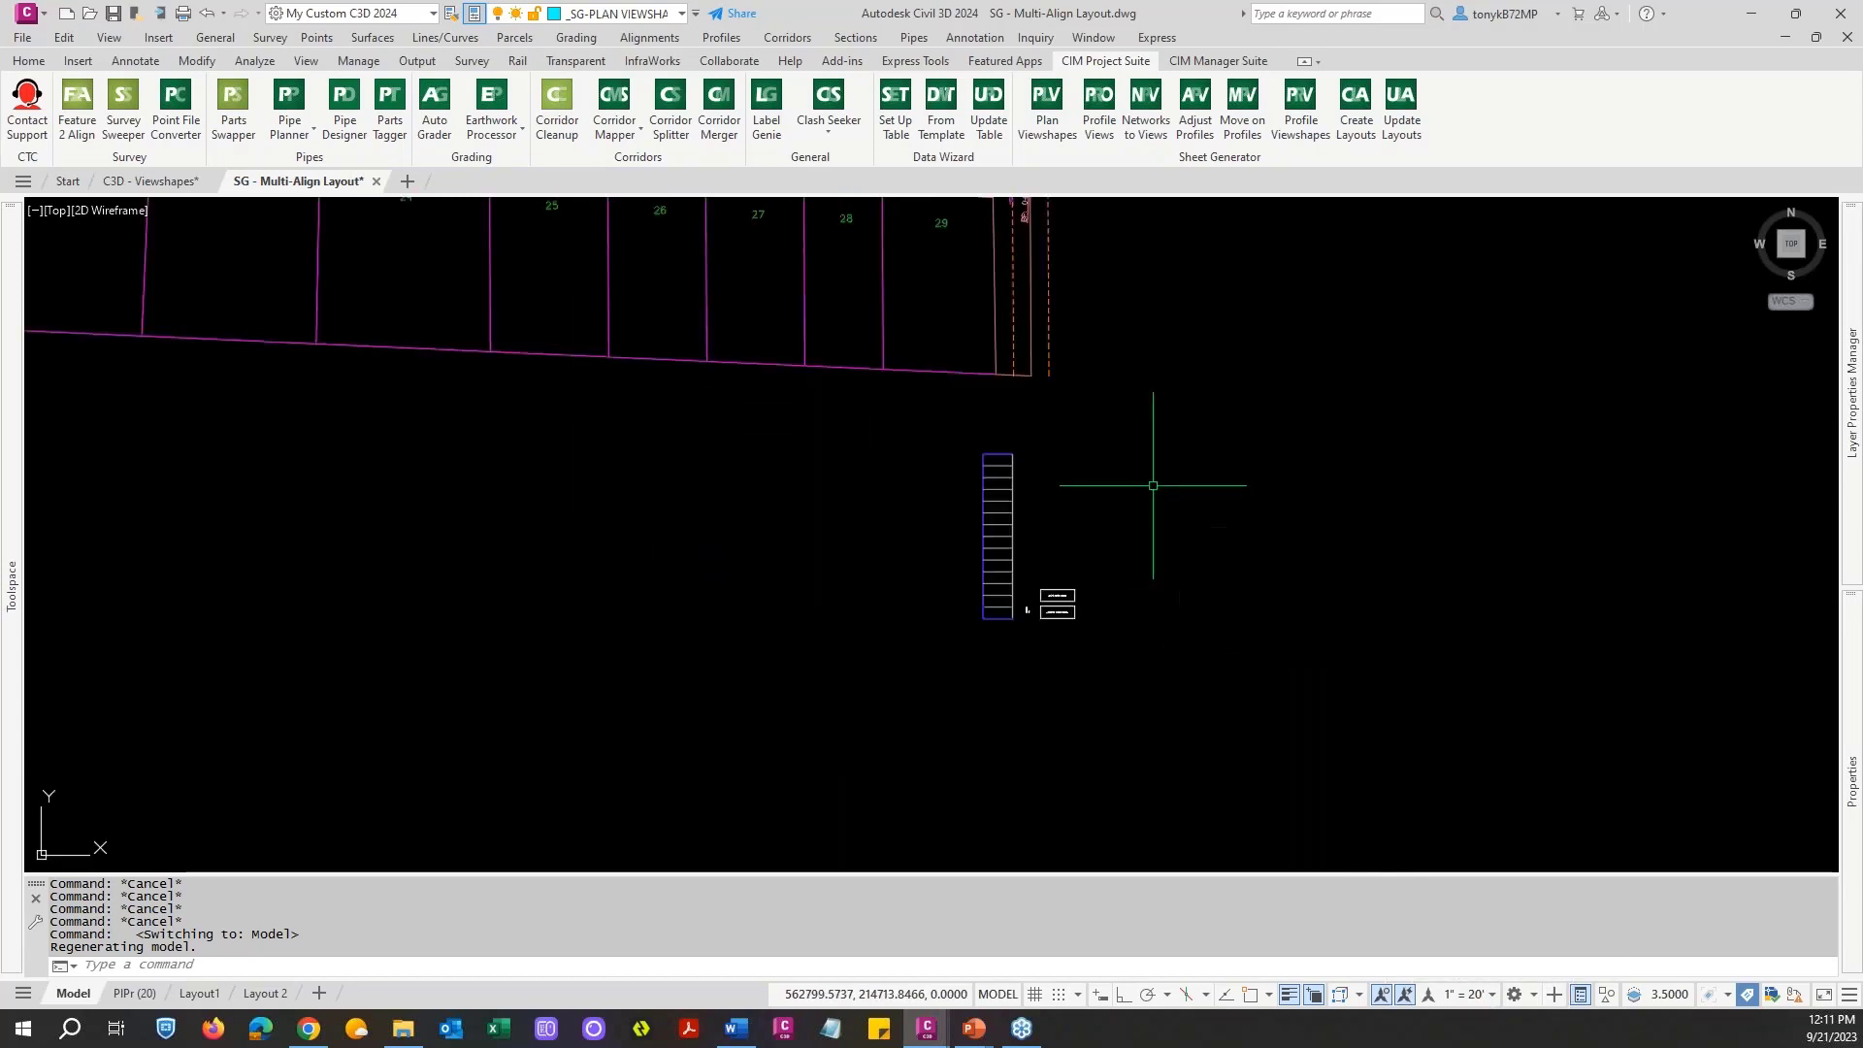
scroll(1150, 466, "down", 1)
middle_click_drag(1155, 456, 1186, 724)
mouse_move(1012, 379)
middle_mouse_down()
mouse_move(1091, 483)
mouse_move(1095, 600)
mouse_move(1039, 510)
middle_mouse_up()
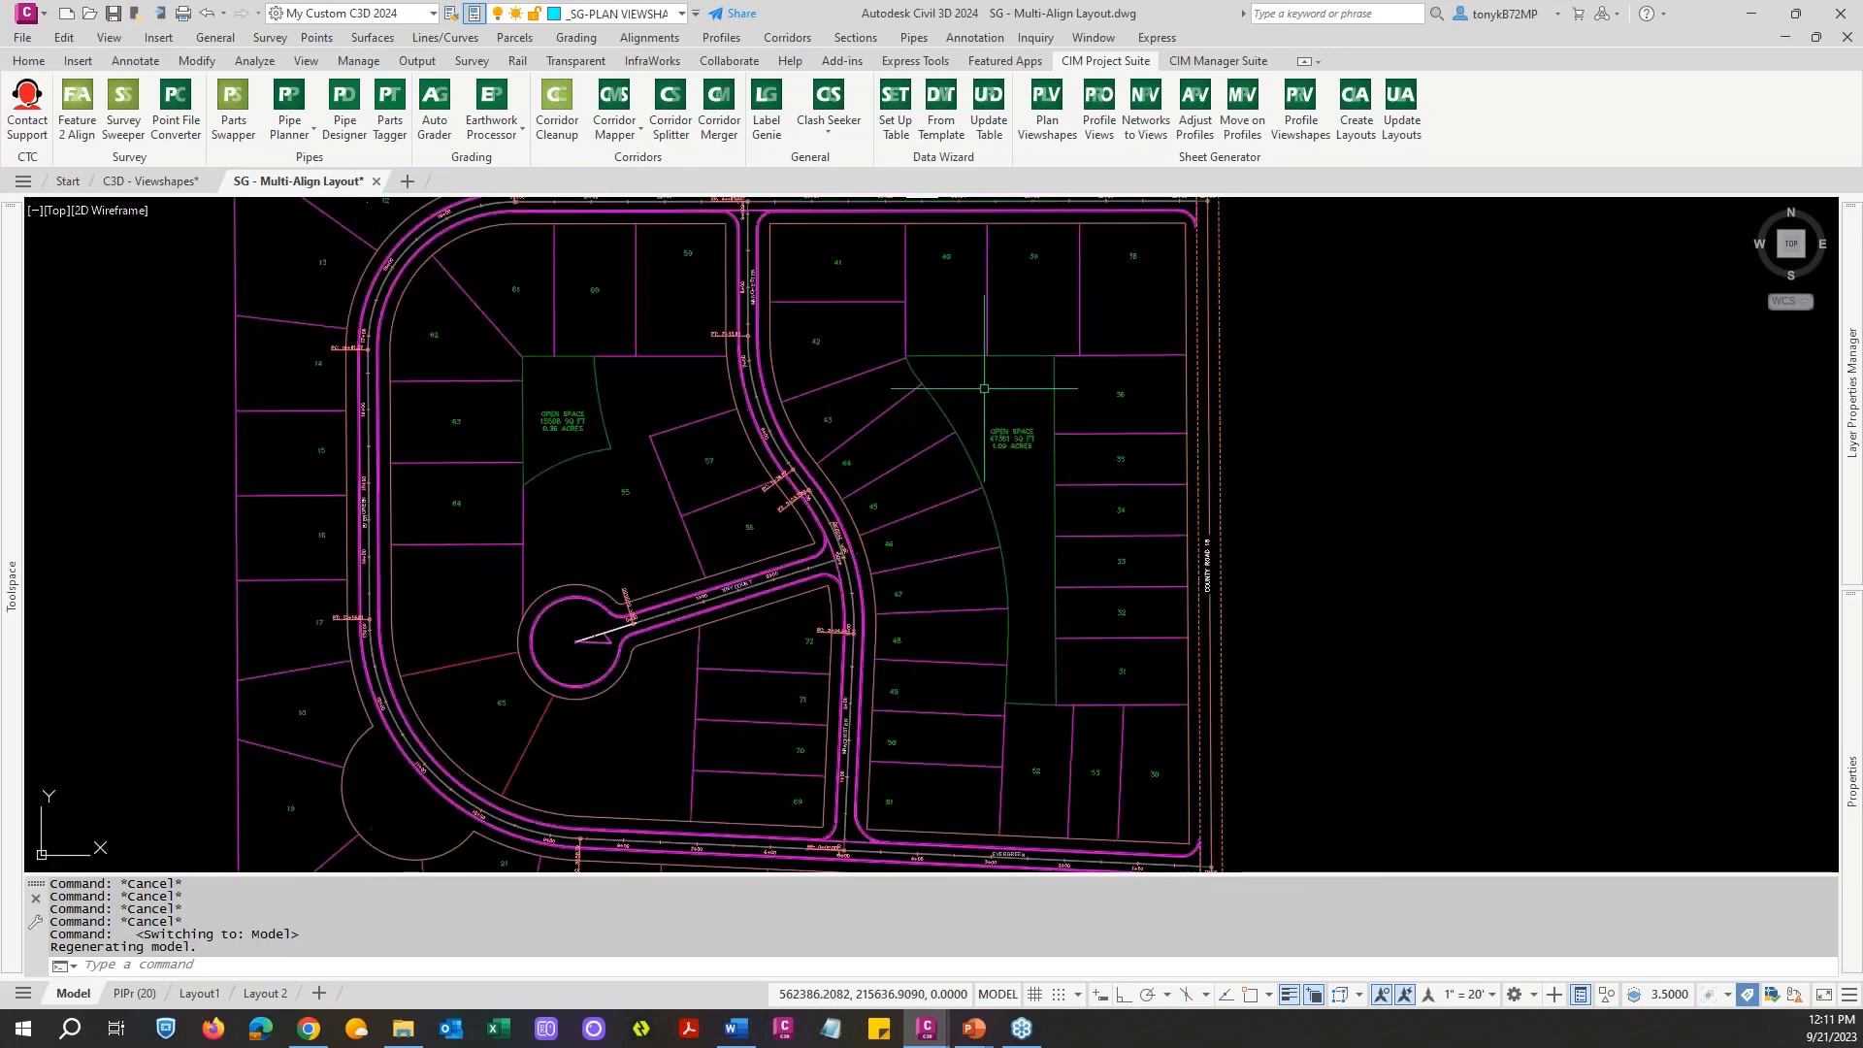
mouse_move(982, 391)
middle_mouse_down()
mouse_move(991, 479)
mouse_move(879, 334)
middle_mouse_up()
scroll(991, 480, "down", 1)
scroll(972, 473, "down", 1)
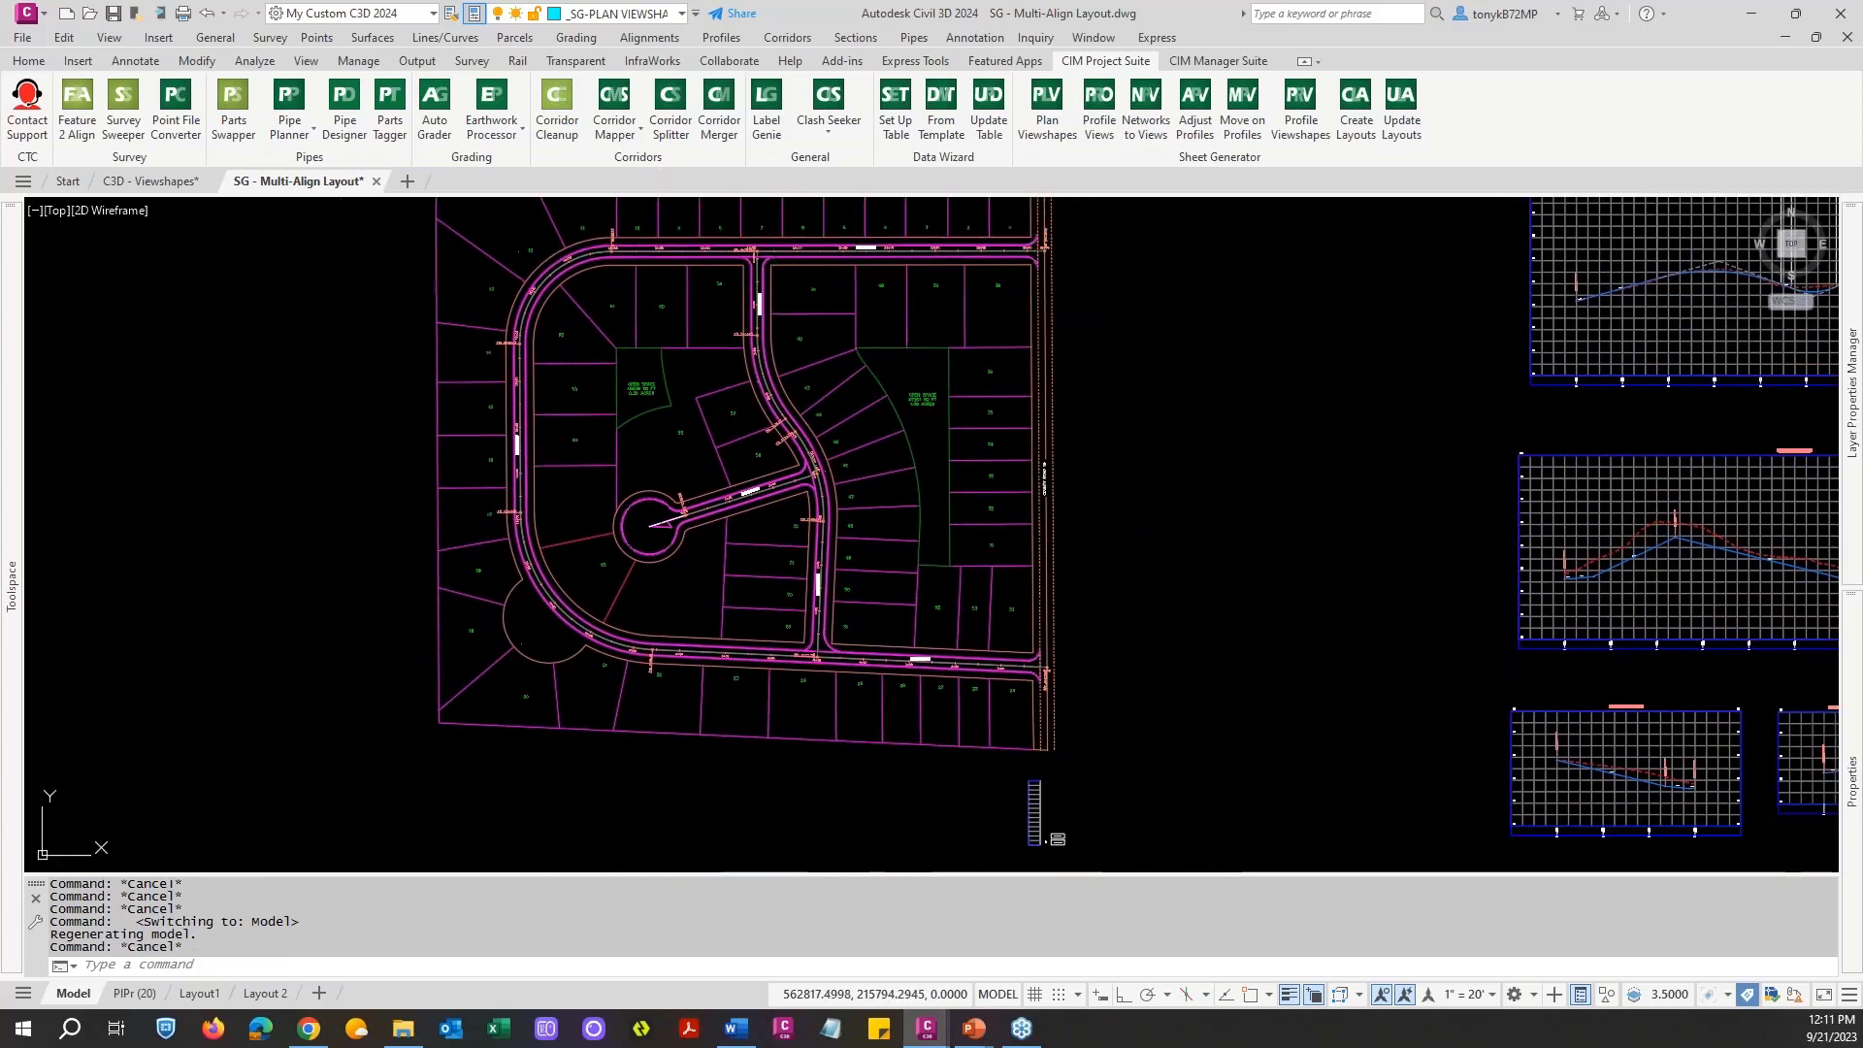
middle_click_drag(980, 245, 1017, 281)
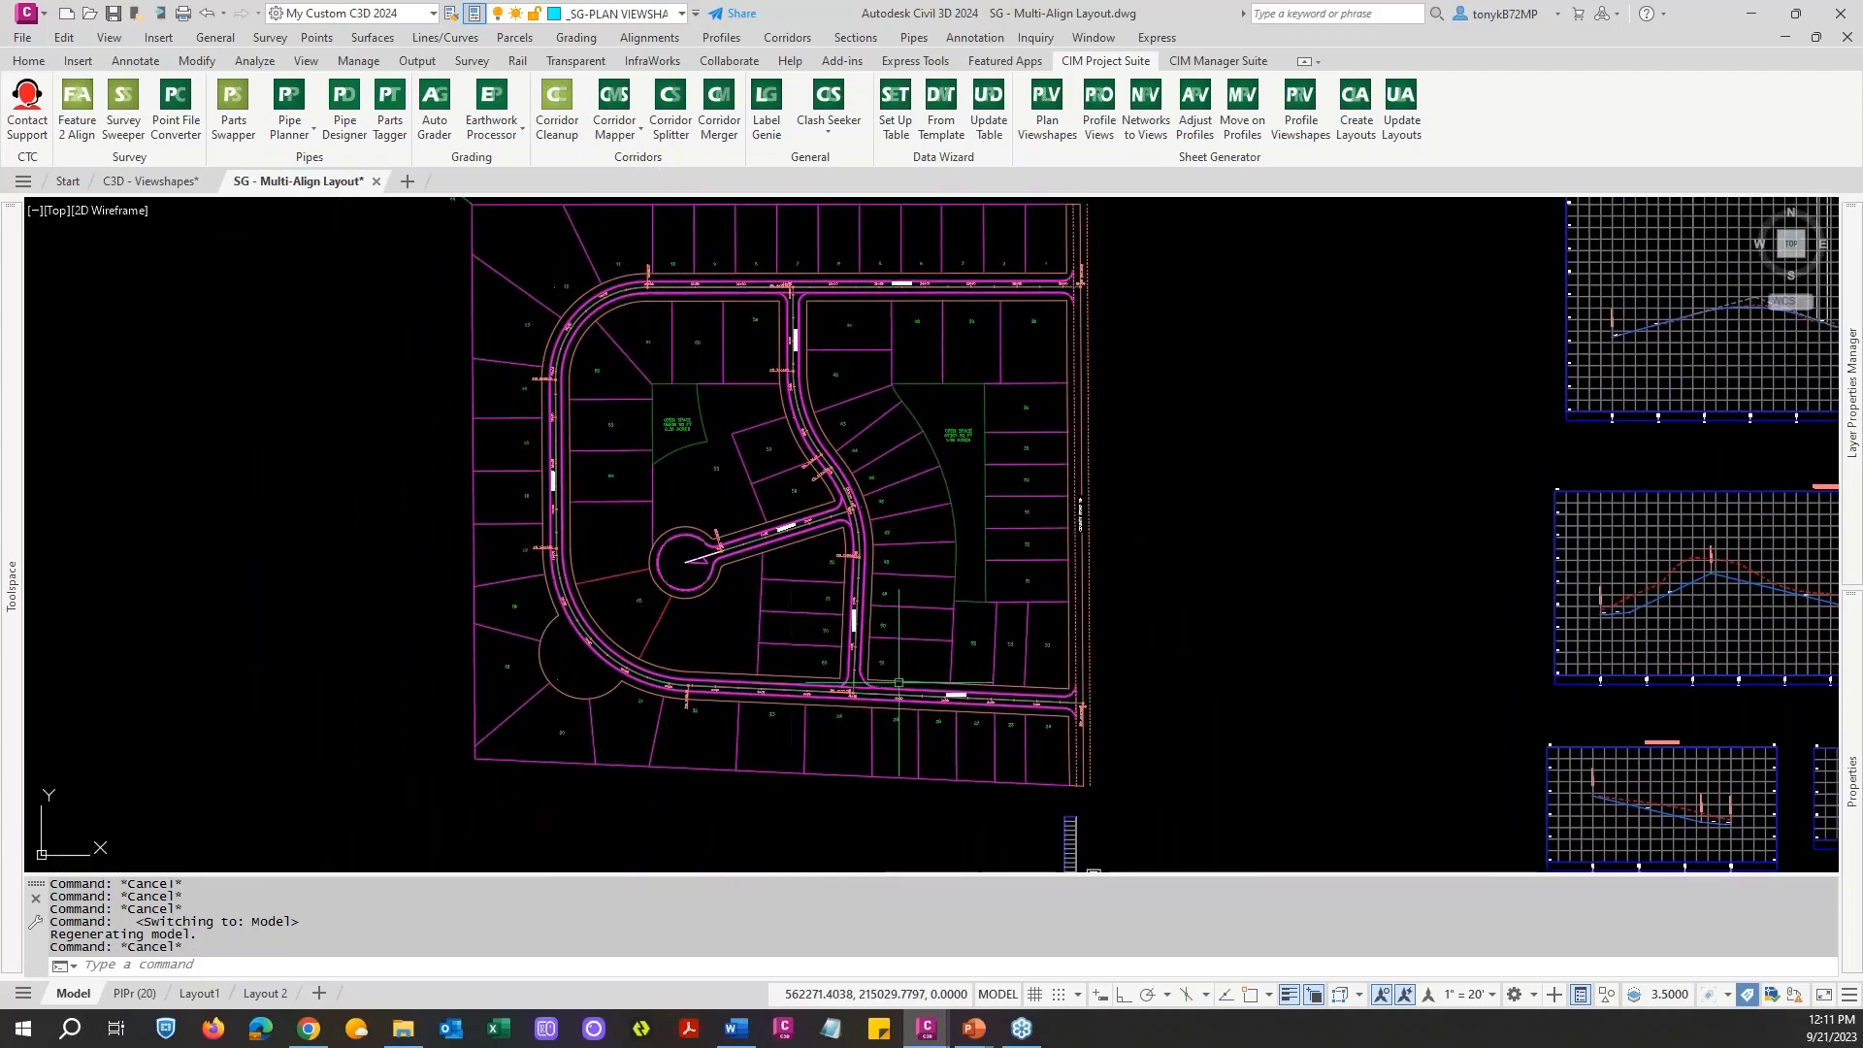
Step: Examine the Evergreen alignment around the loop, including its start near lot 29 and its end near lot 1
left_click(1043, 695)
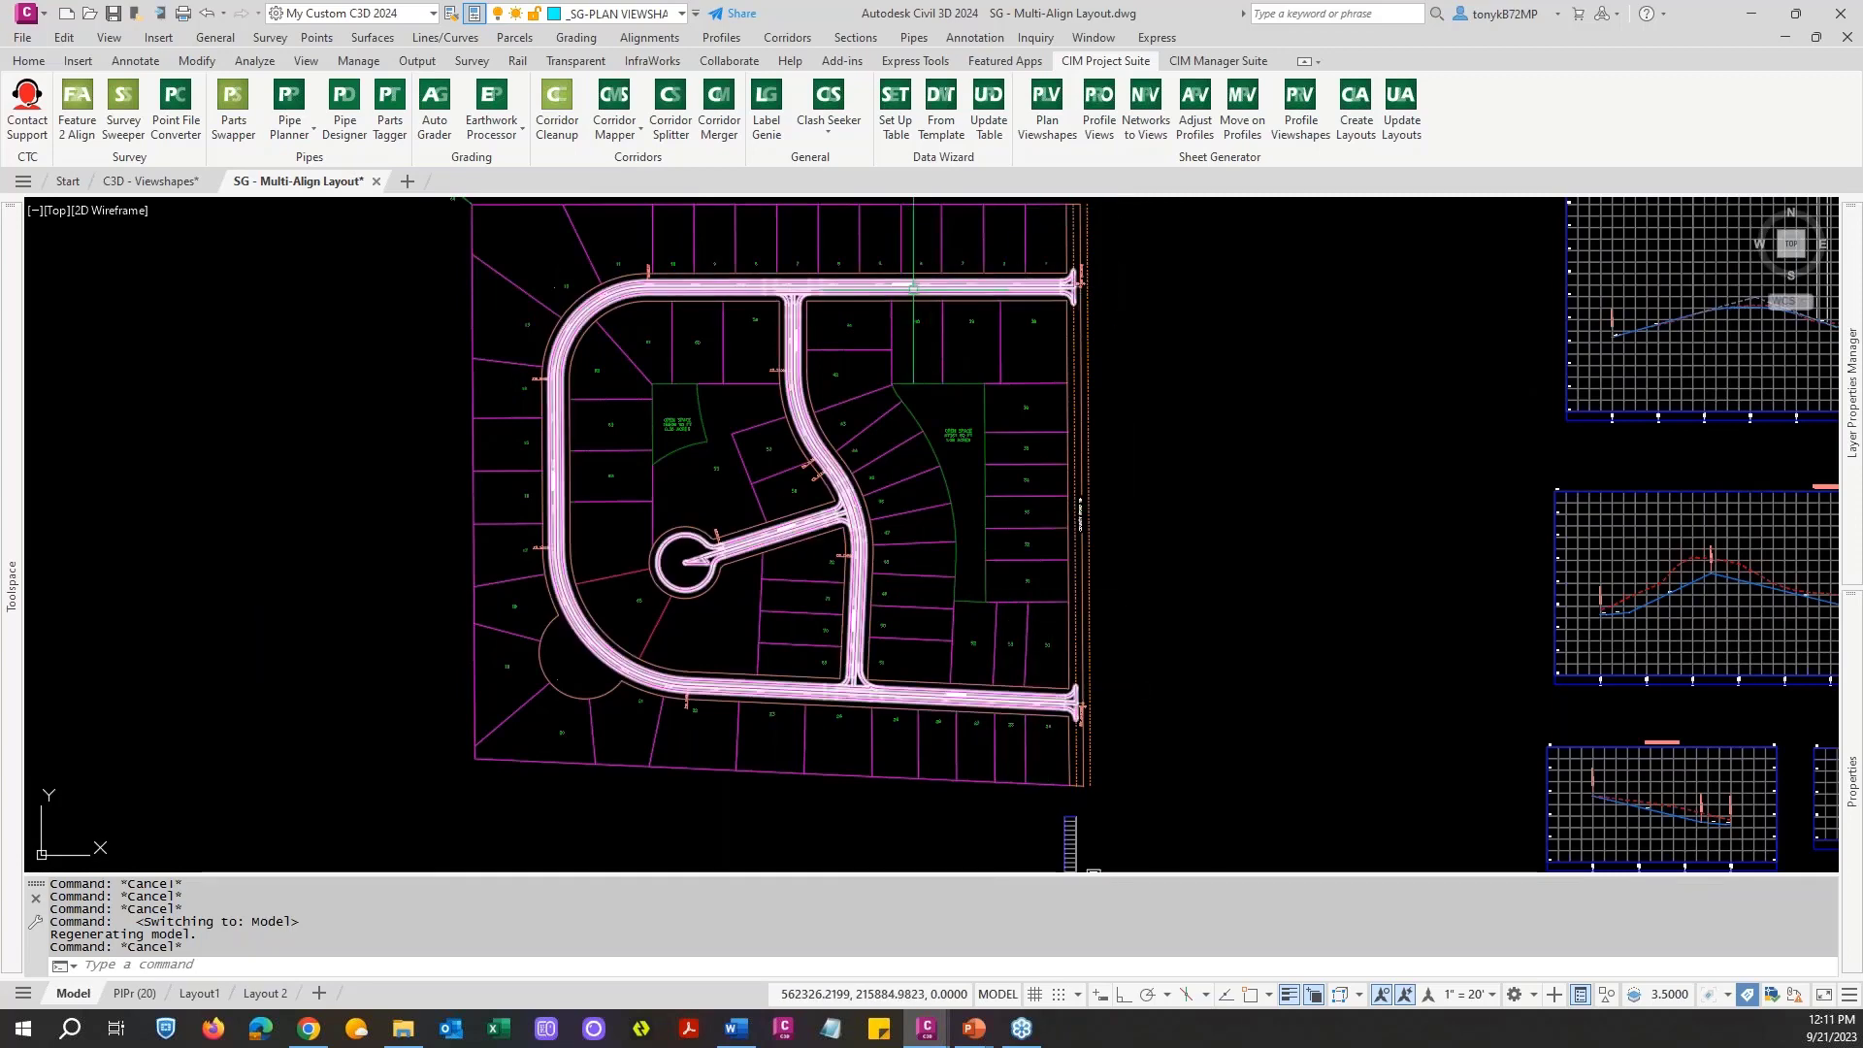
scroll(903, 287, "up", 6)
scroll(904, 293, "down", 2)
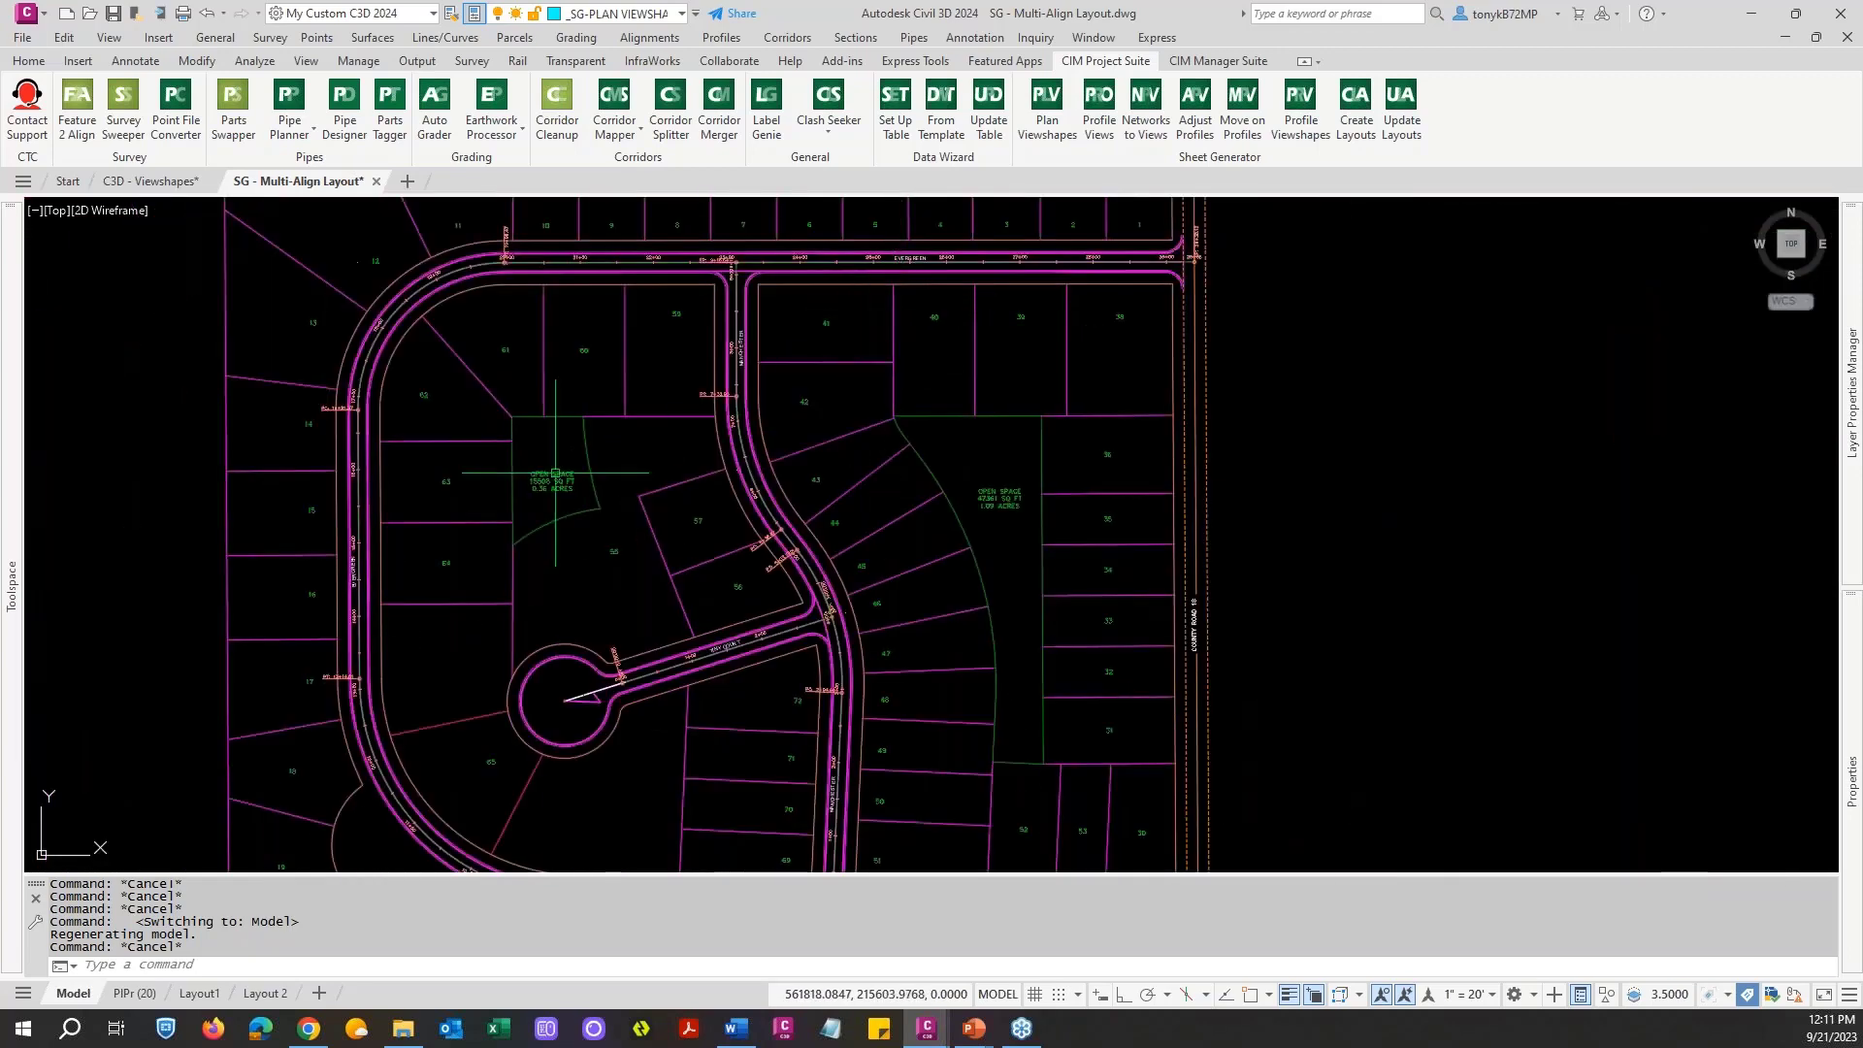
scroll(588, 294, "down", 2)
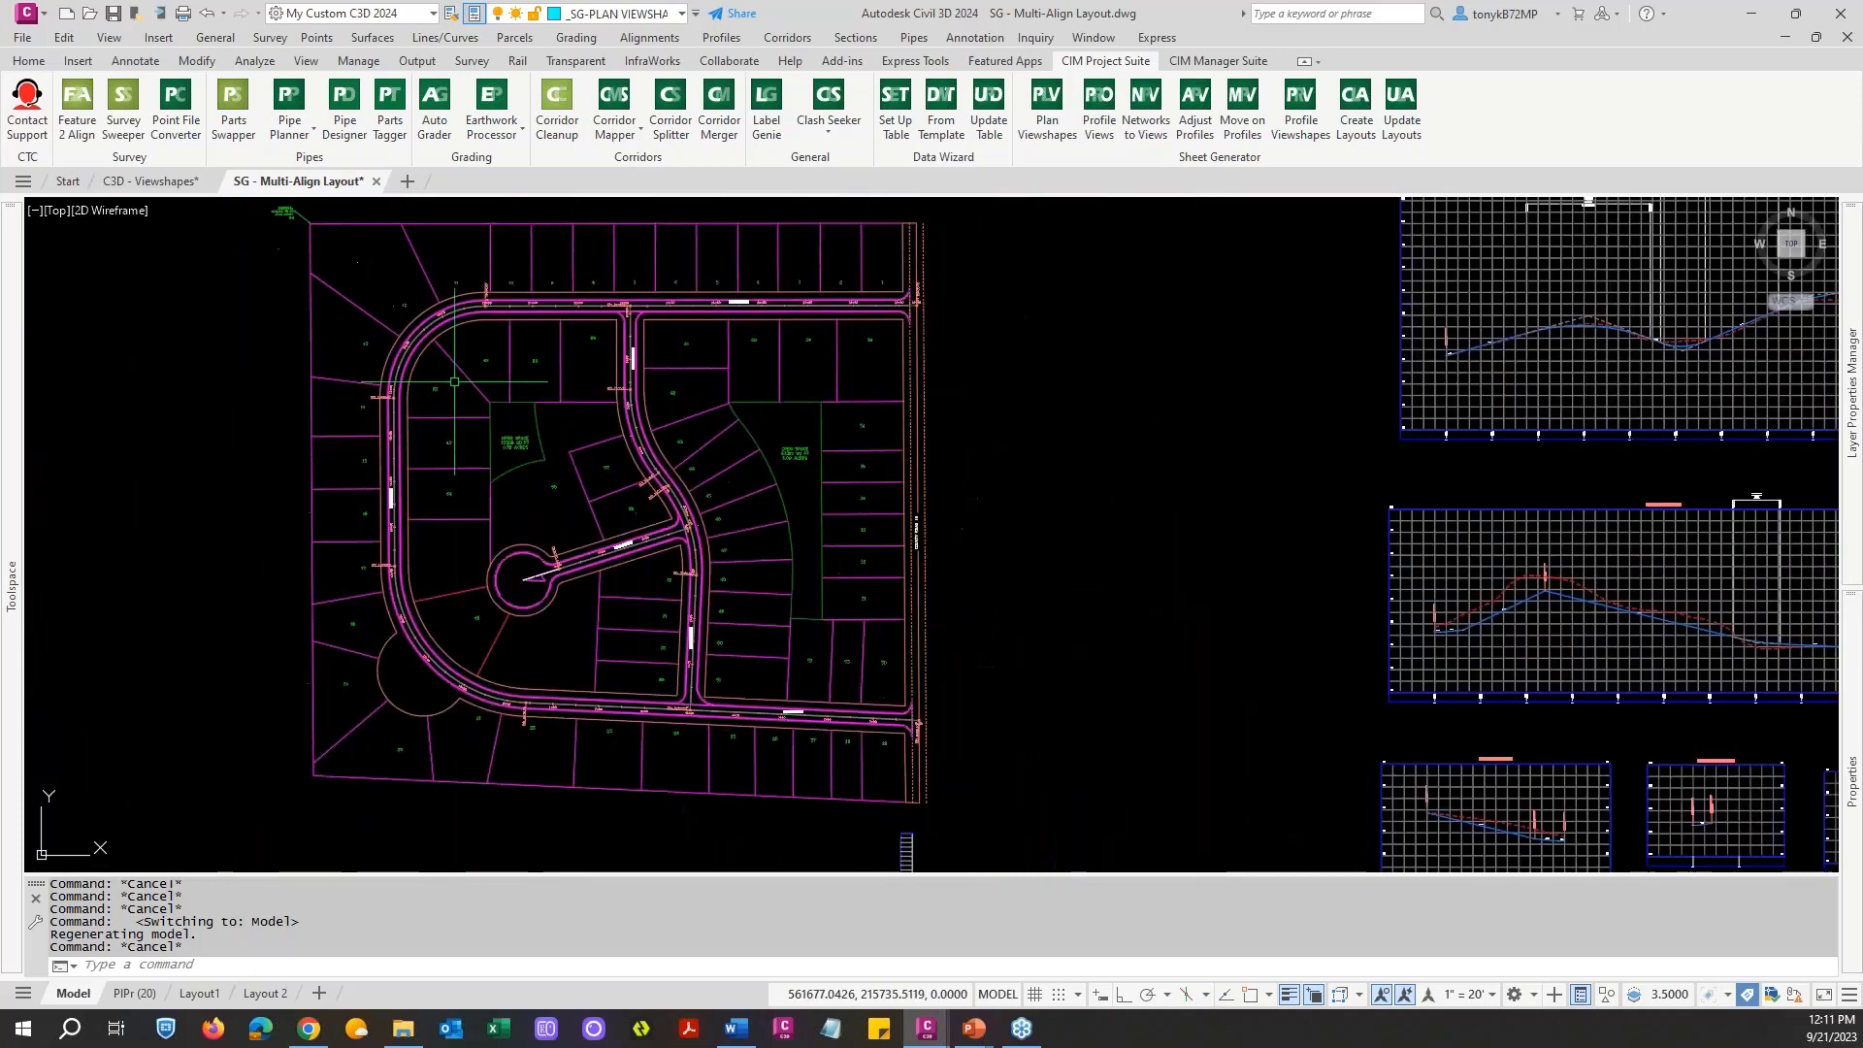
scroll(926, 311, "up", 10)
scroll(927, 311, "down", 5)
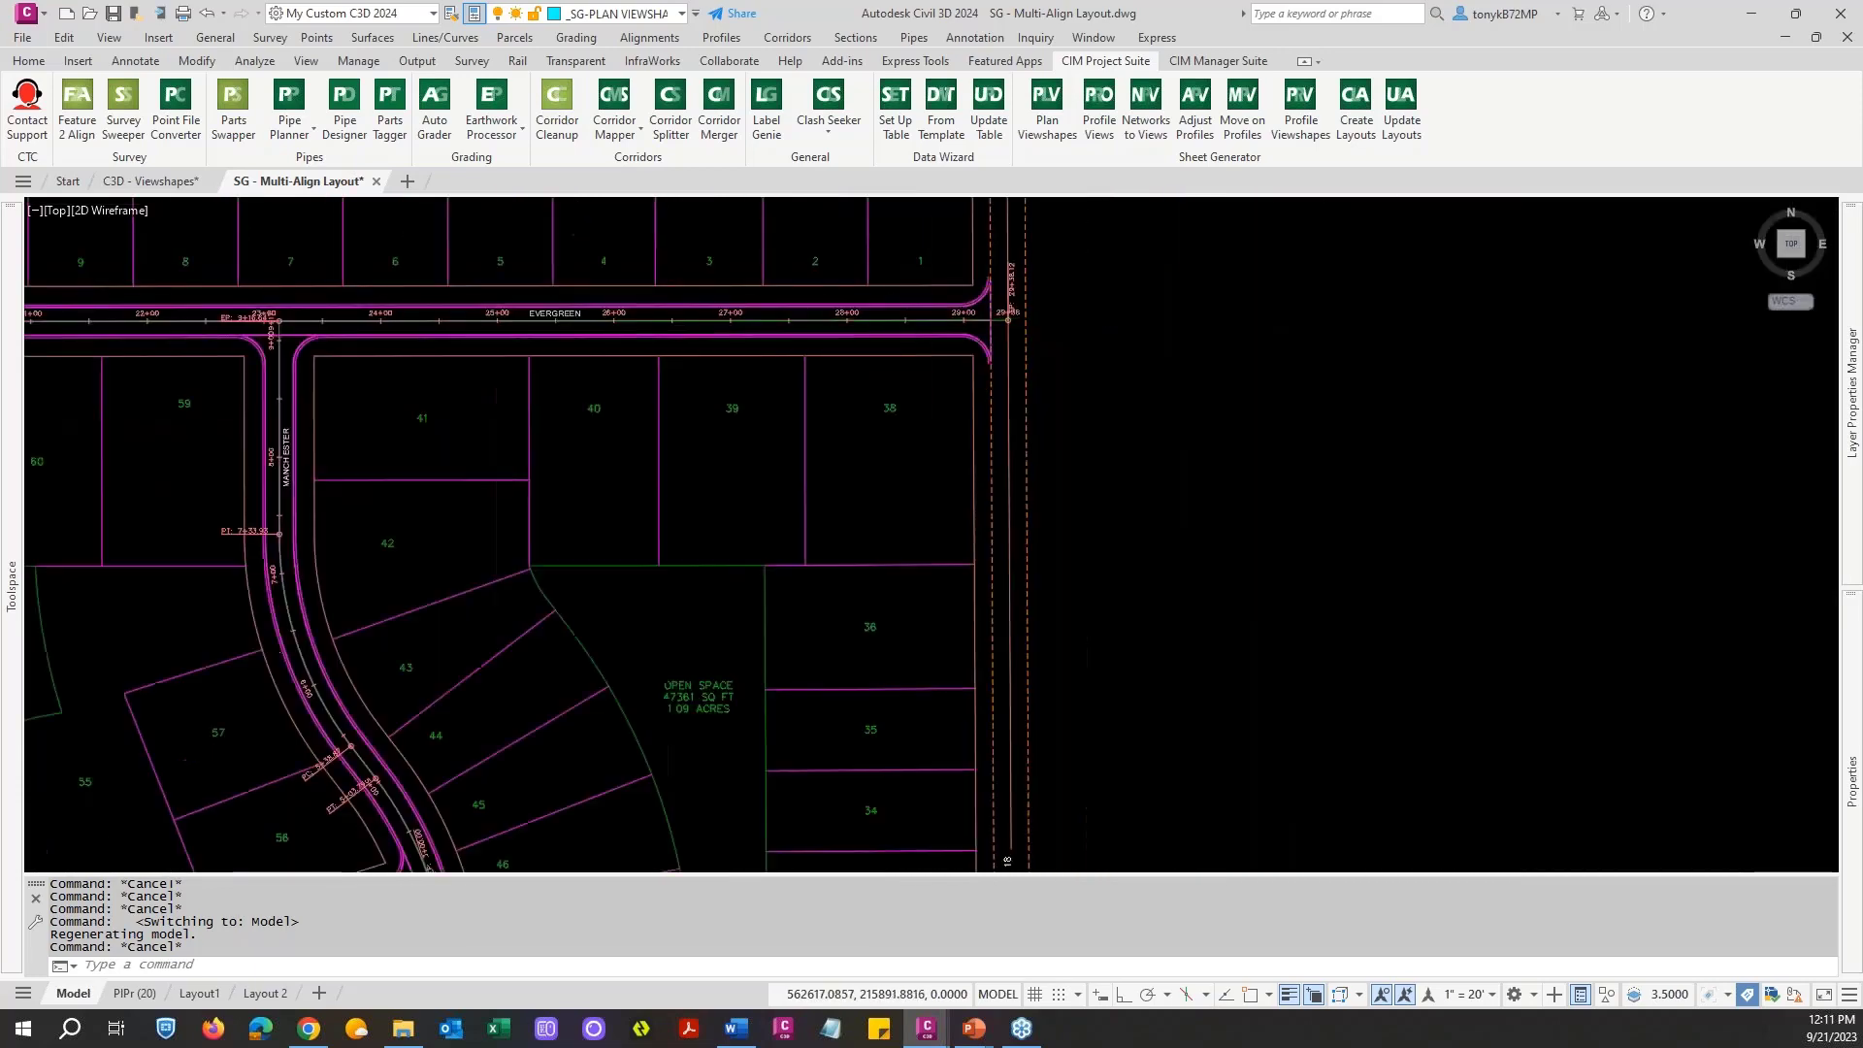
scroll(873, 524, "up", 5)
scroll(1009, 332, "up", 2)
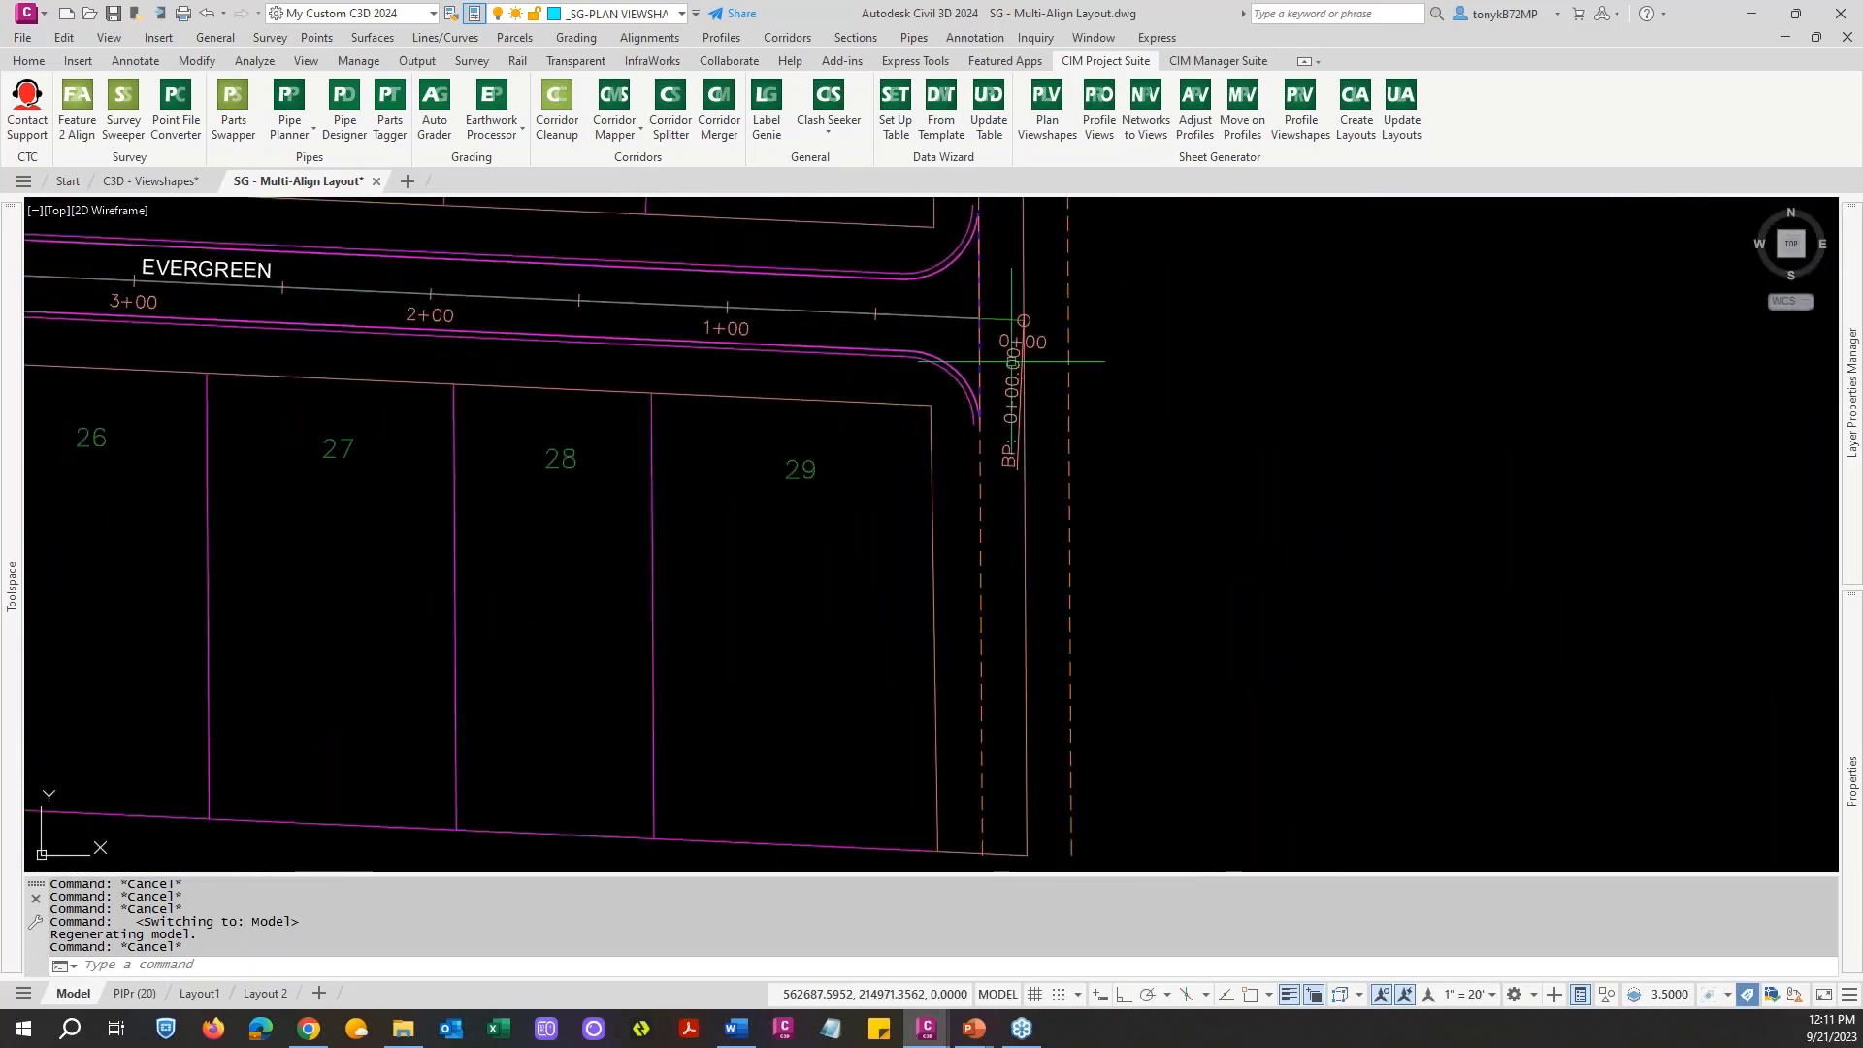
scroll(981, 345, "down", 6)
scroll(941, 370, "up", 6)
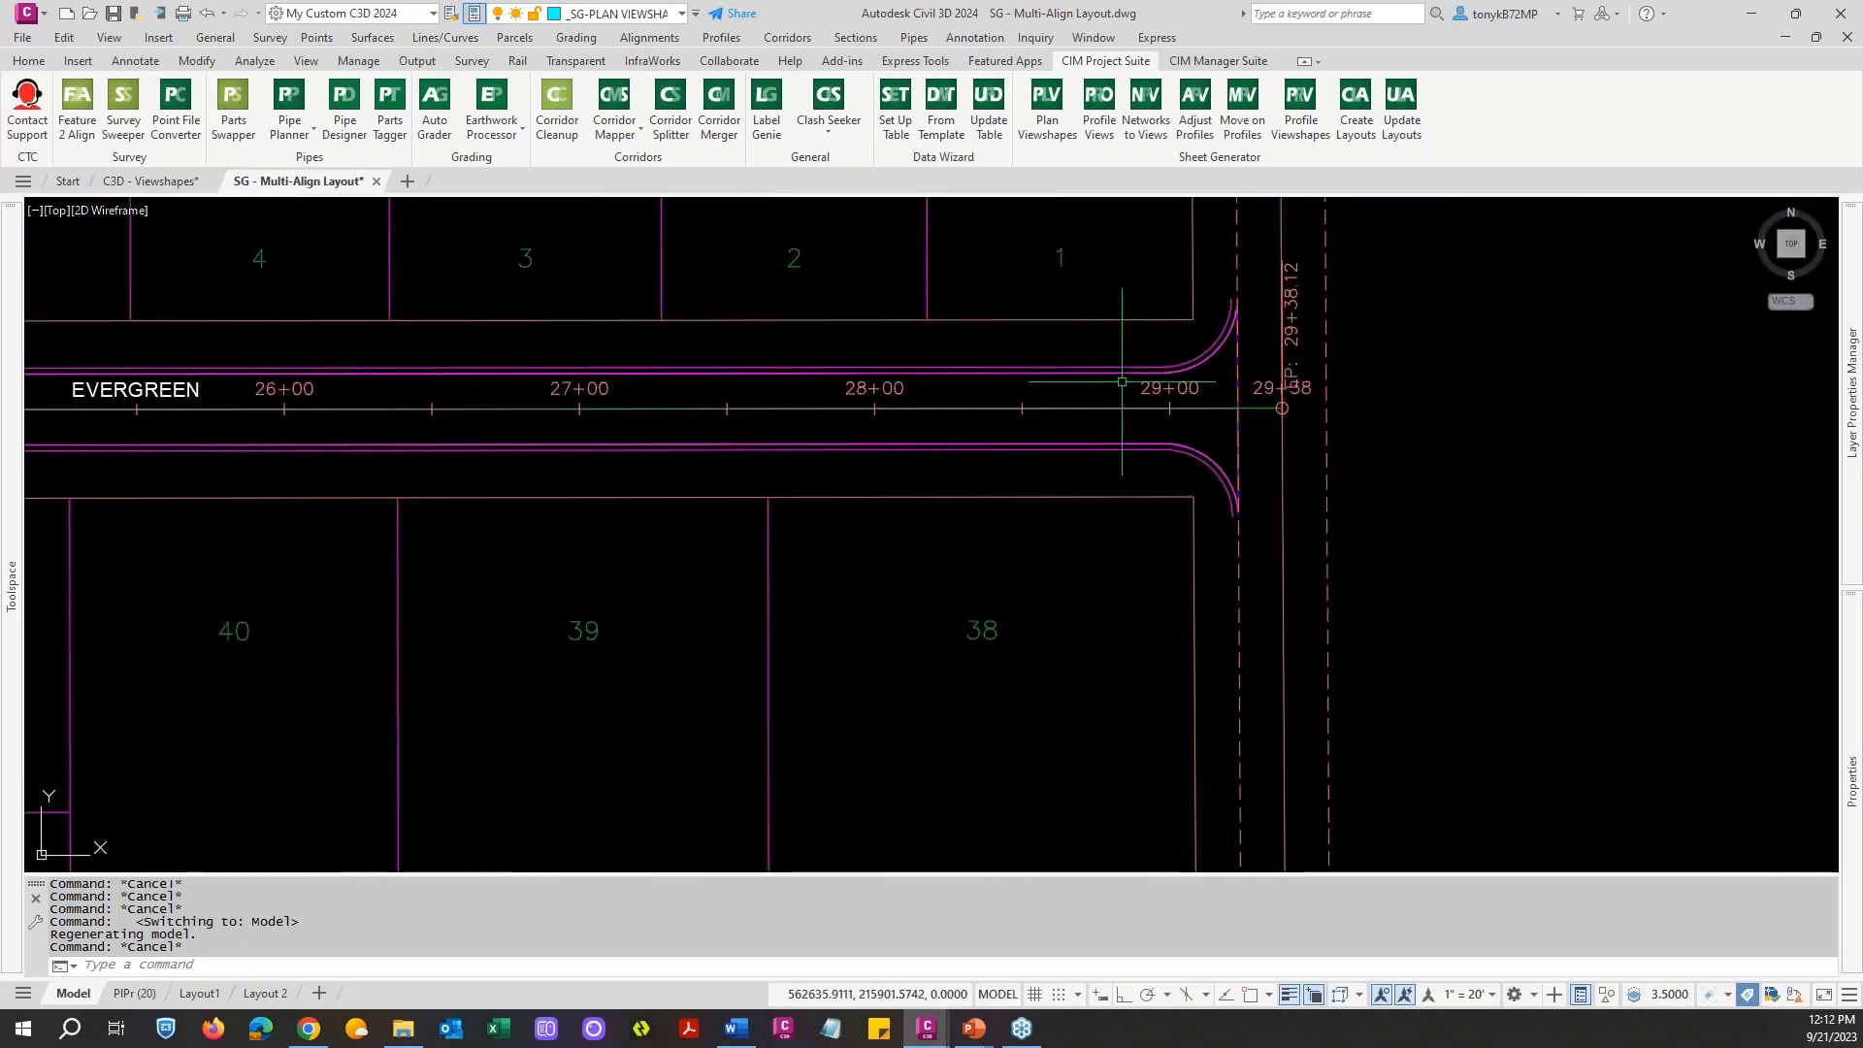
scroll(1224, 402, "down", 6)
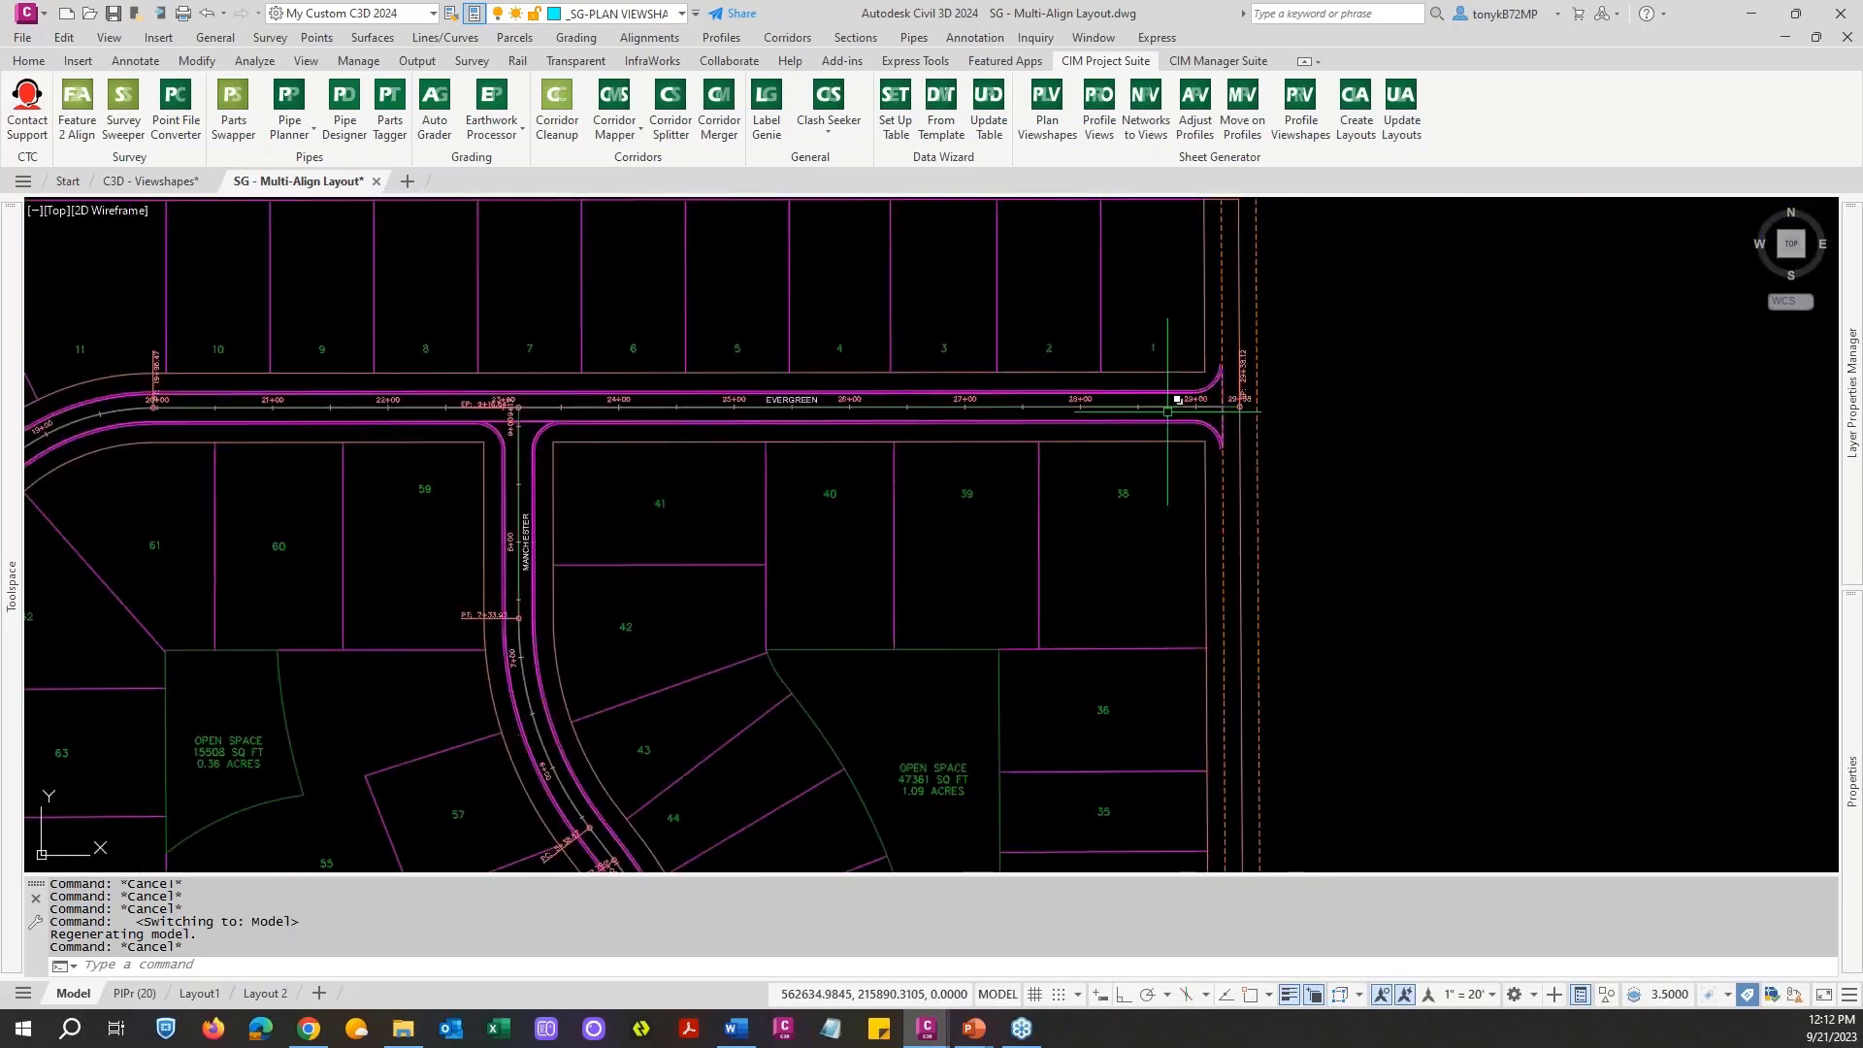
mouse_move(1228, 402)
middle_mouse_down()
mouse_move(1232, 291)
mouse_move(1266, 281)
middle_mouse_up()
key("Escape")
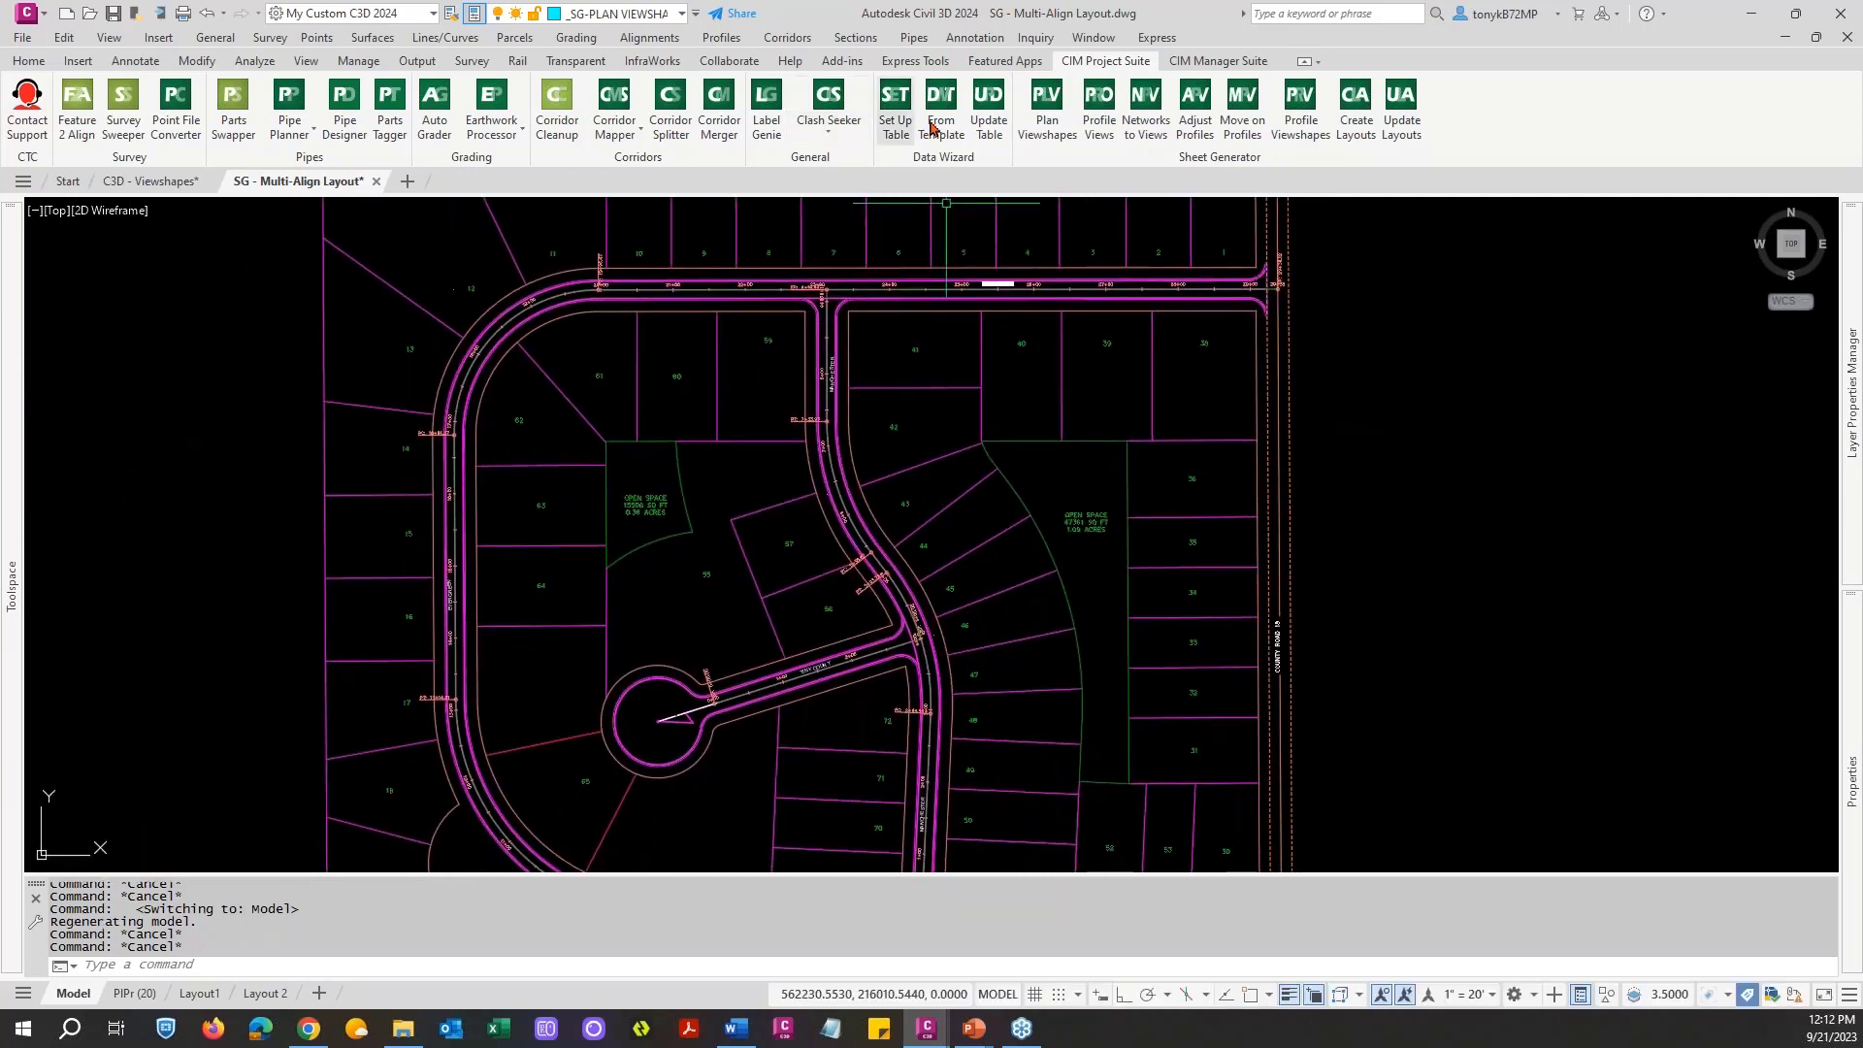
Step: Start creating plan viewshapes and print area blocks, with Evergreen as the alignment
left_click(1045, 132)
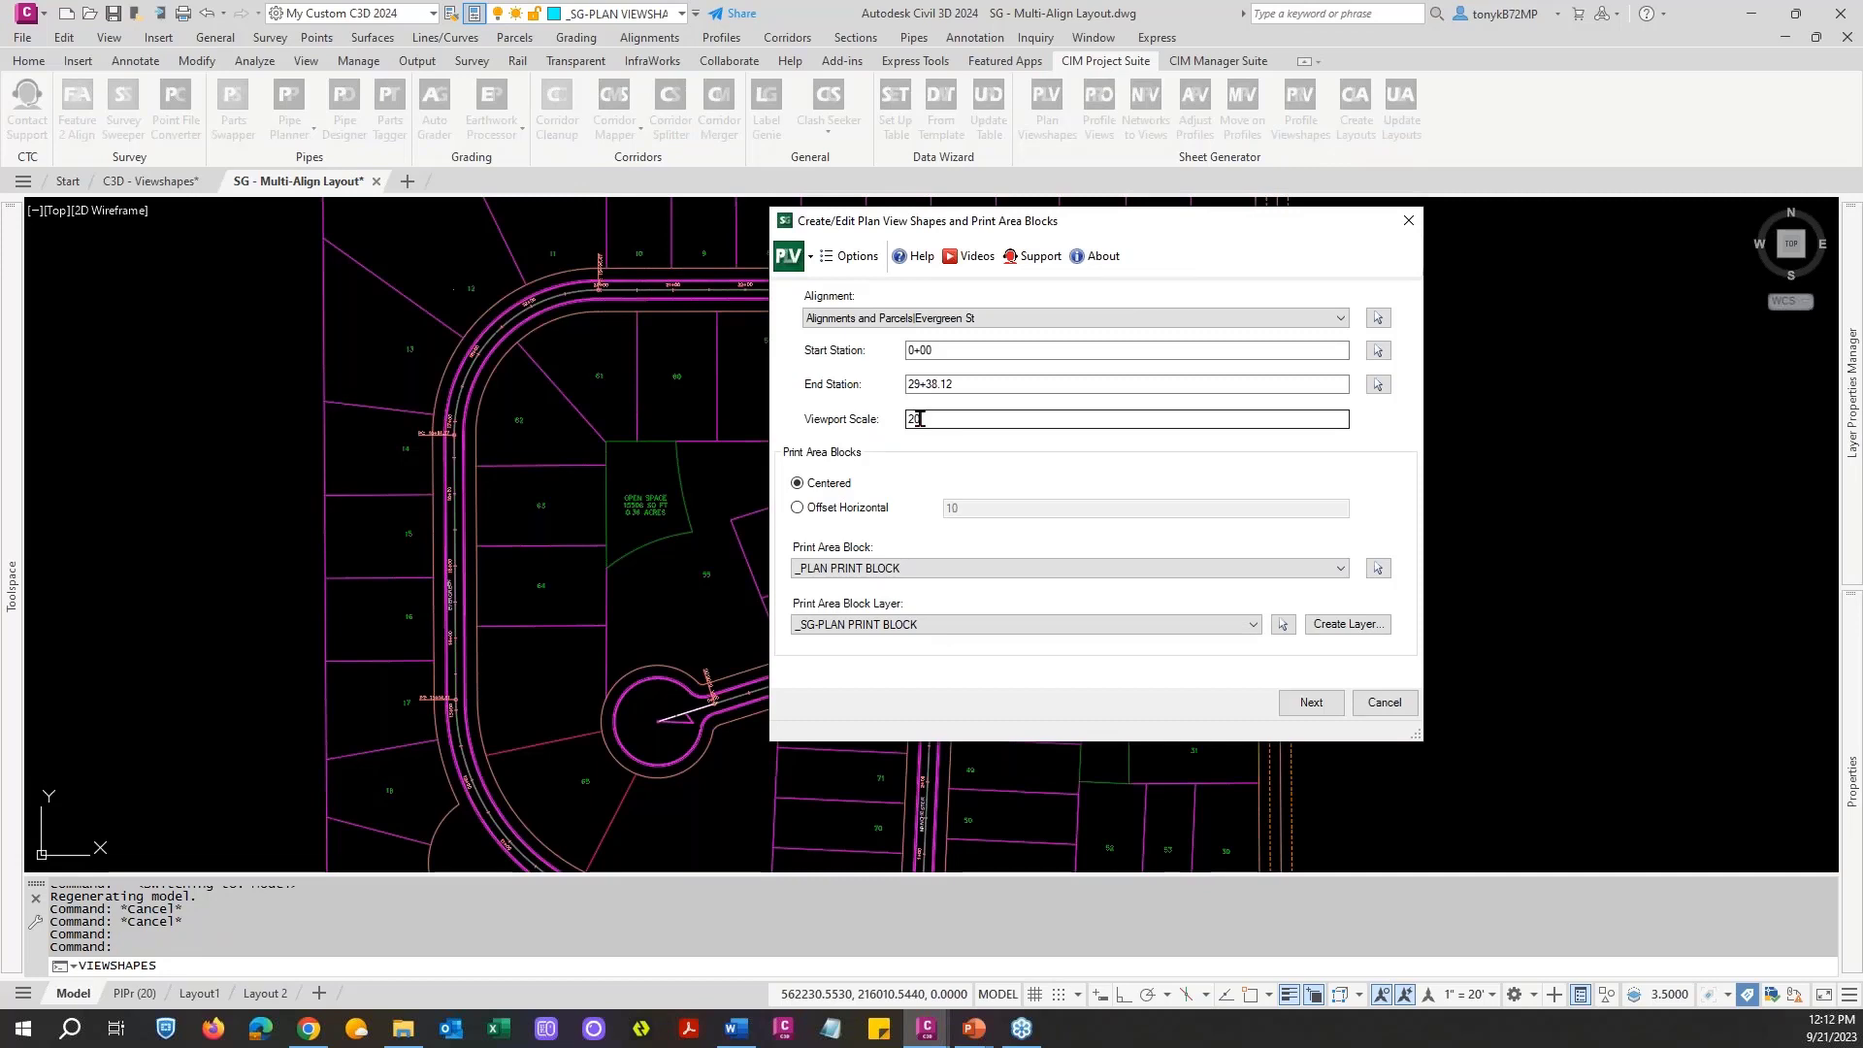
left_click_drag(1108, 228, 1049, 223)
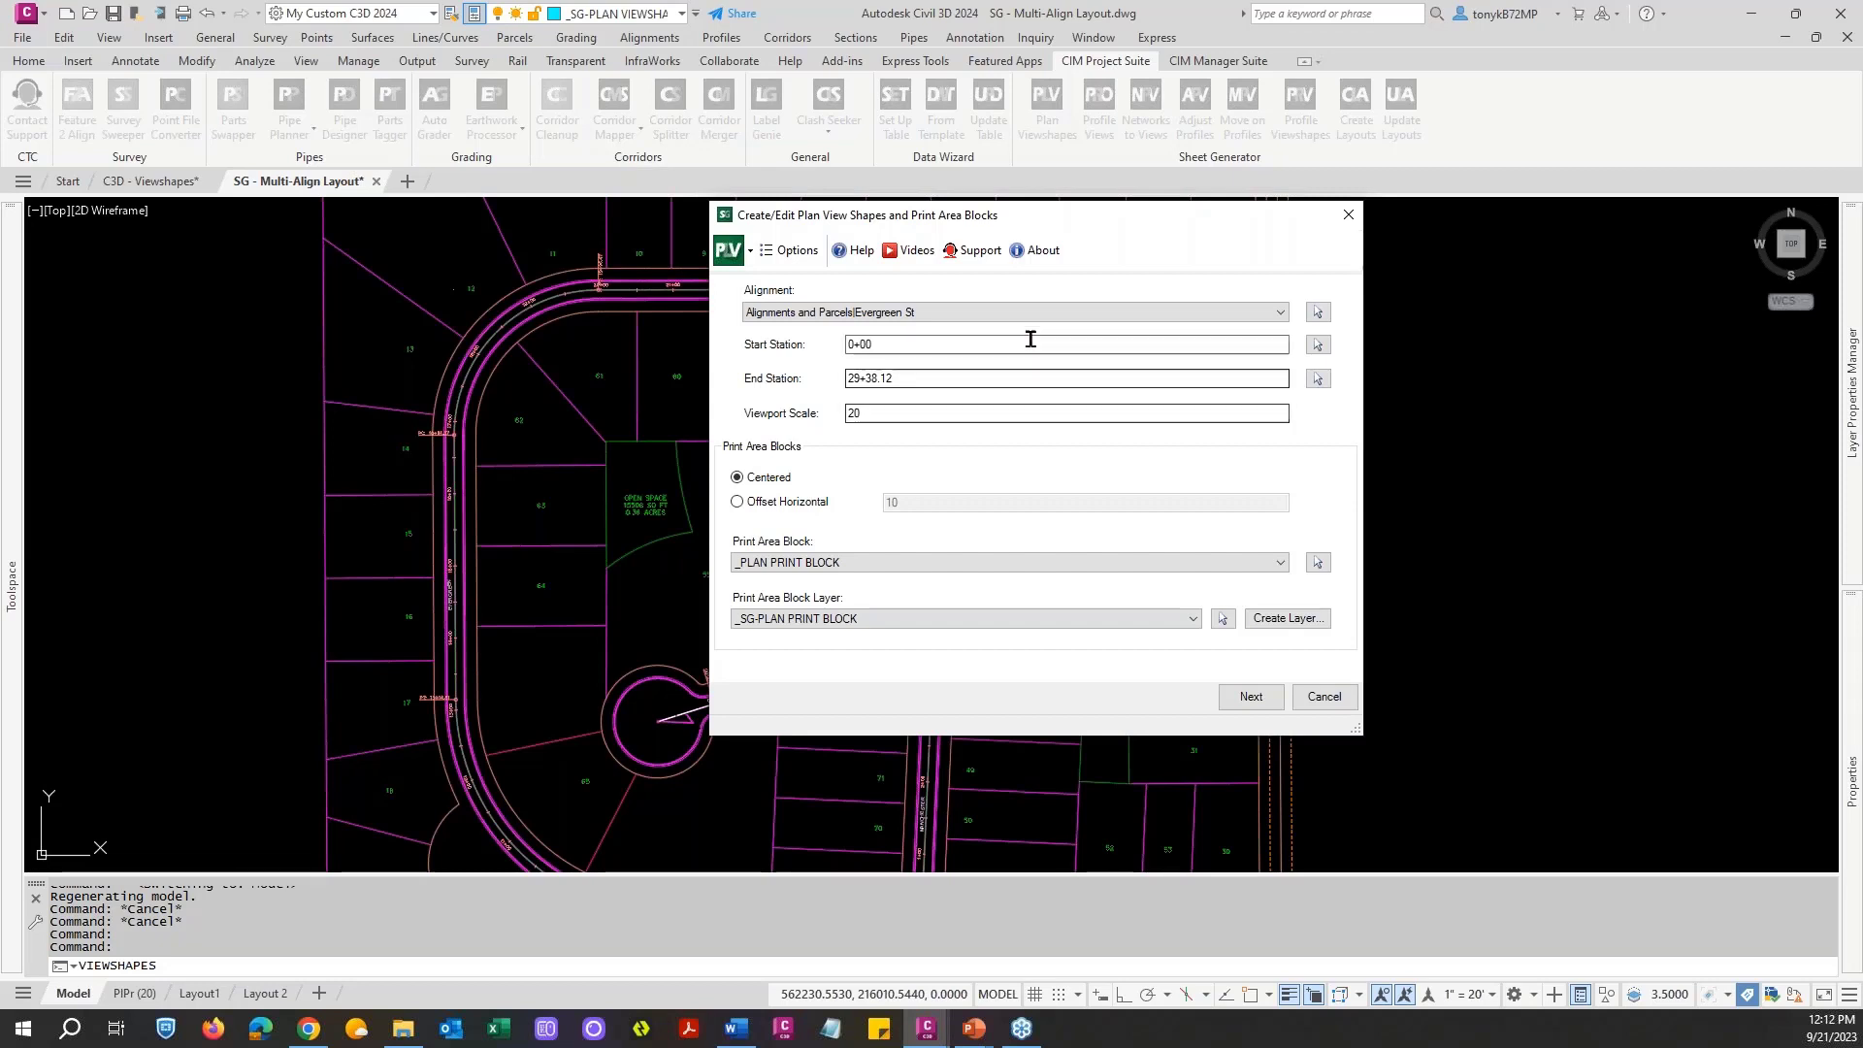
left_click(1149, 316)
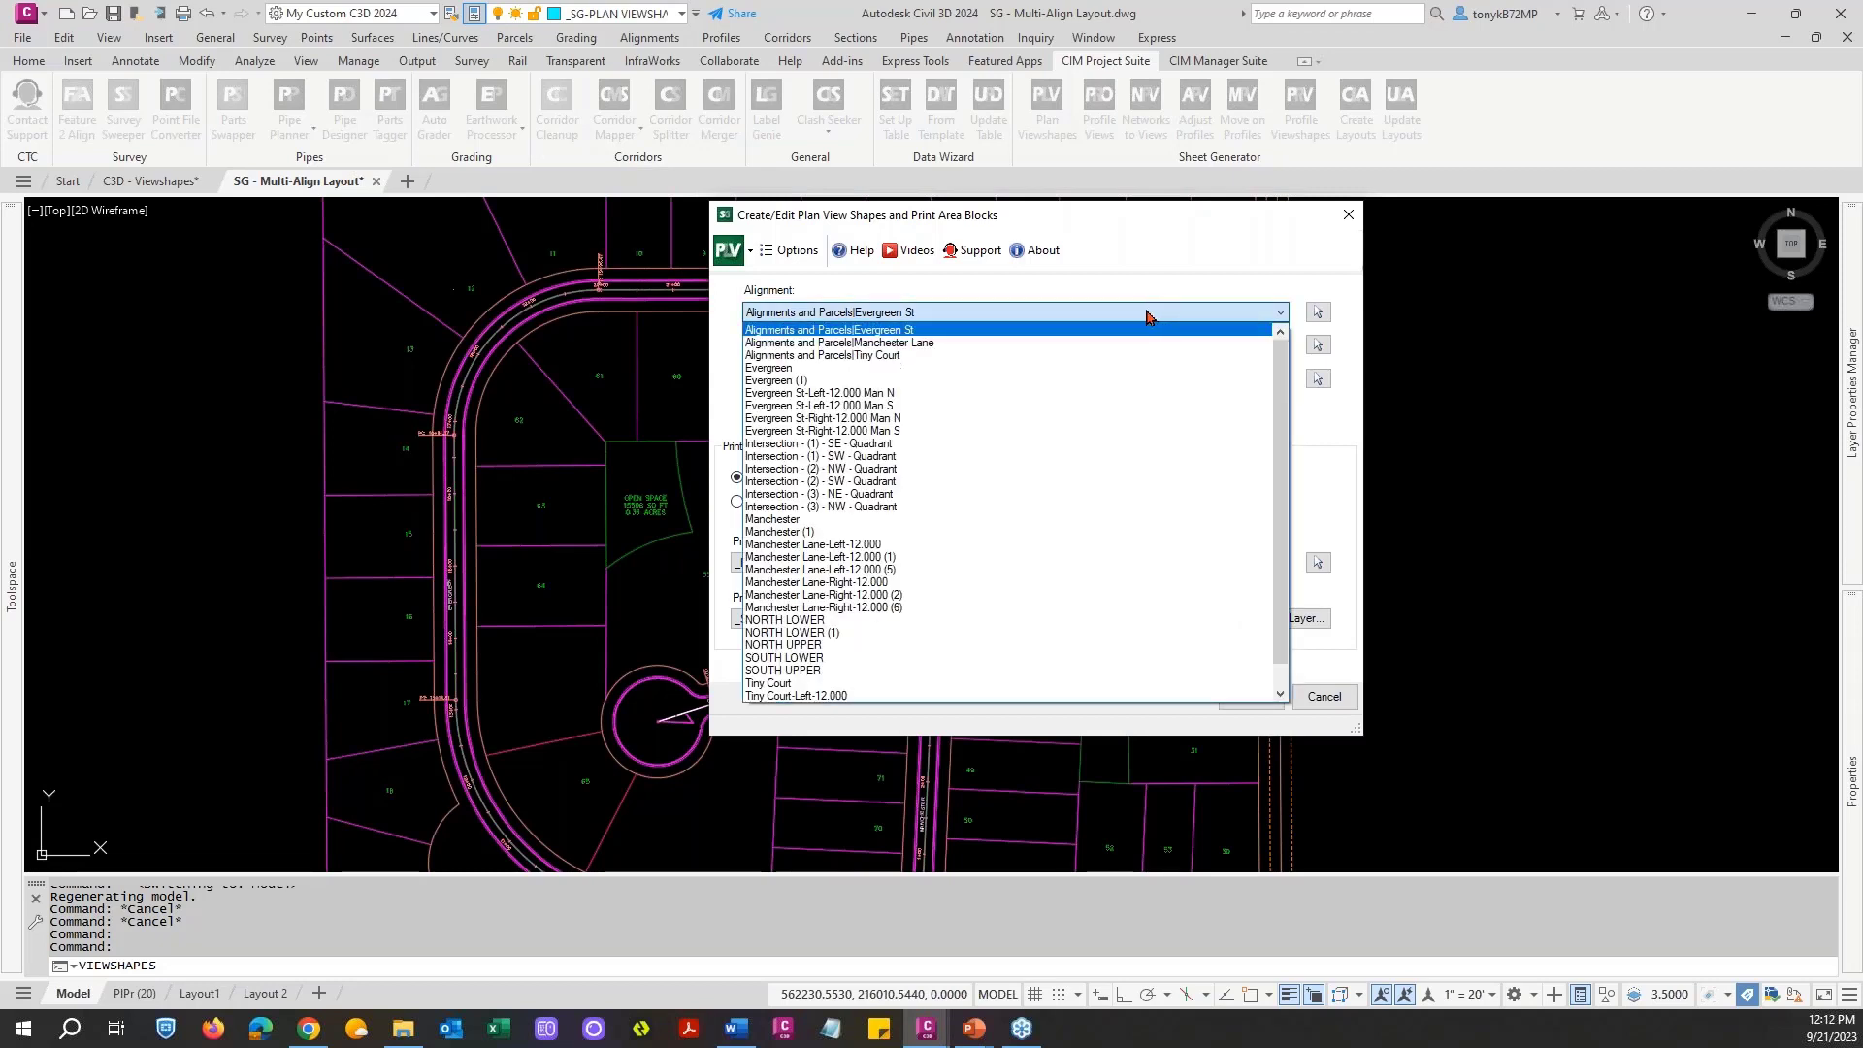
left_click(779, 368)
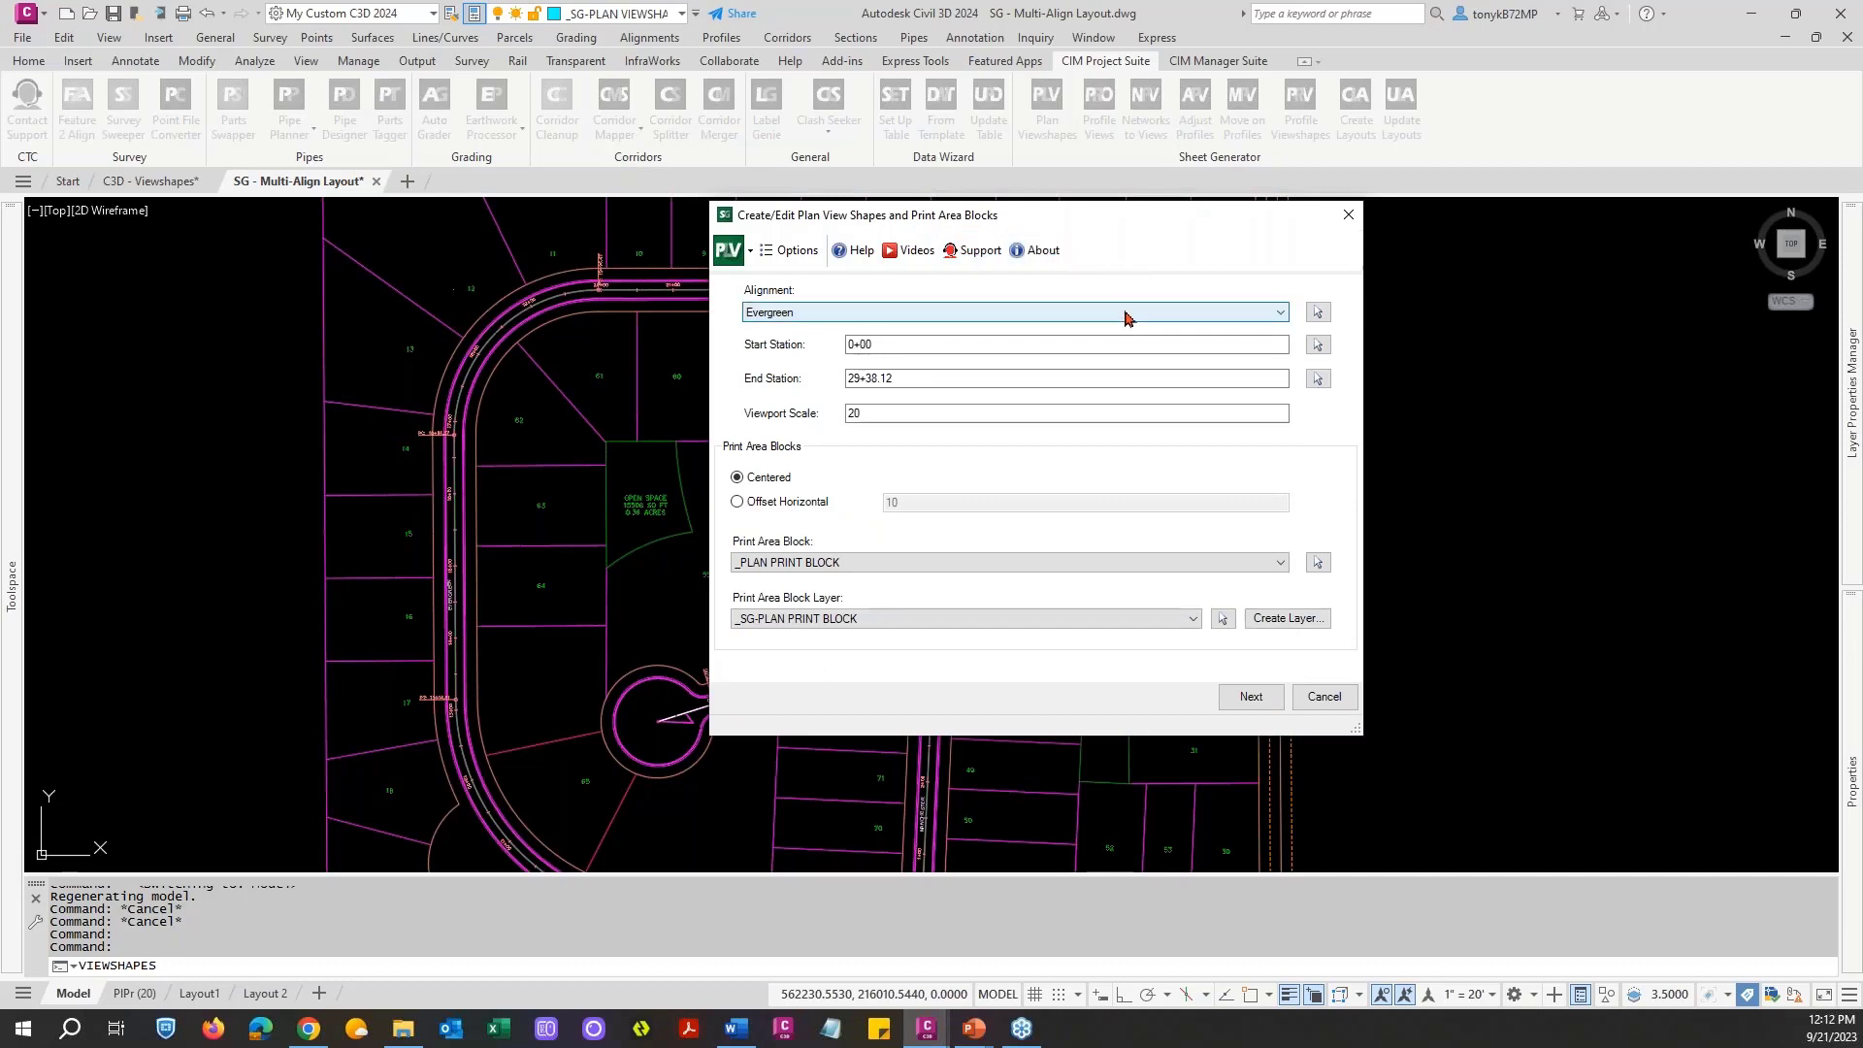
left_click_drag(1123, 226, 1092, 231)
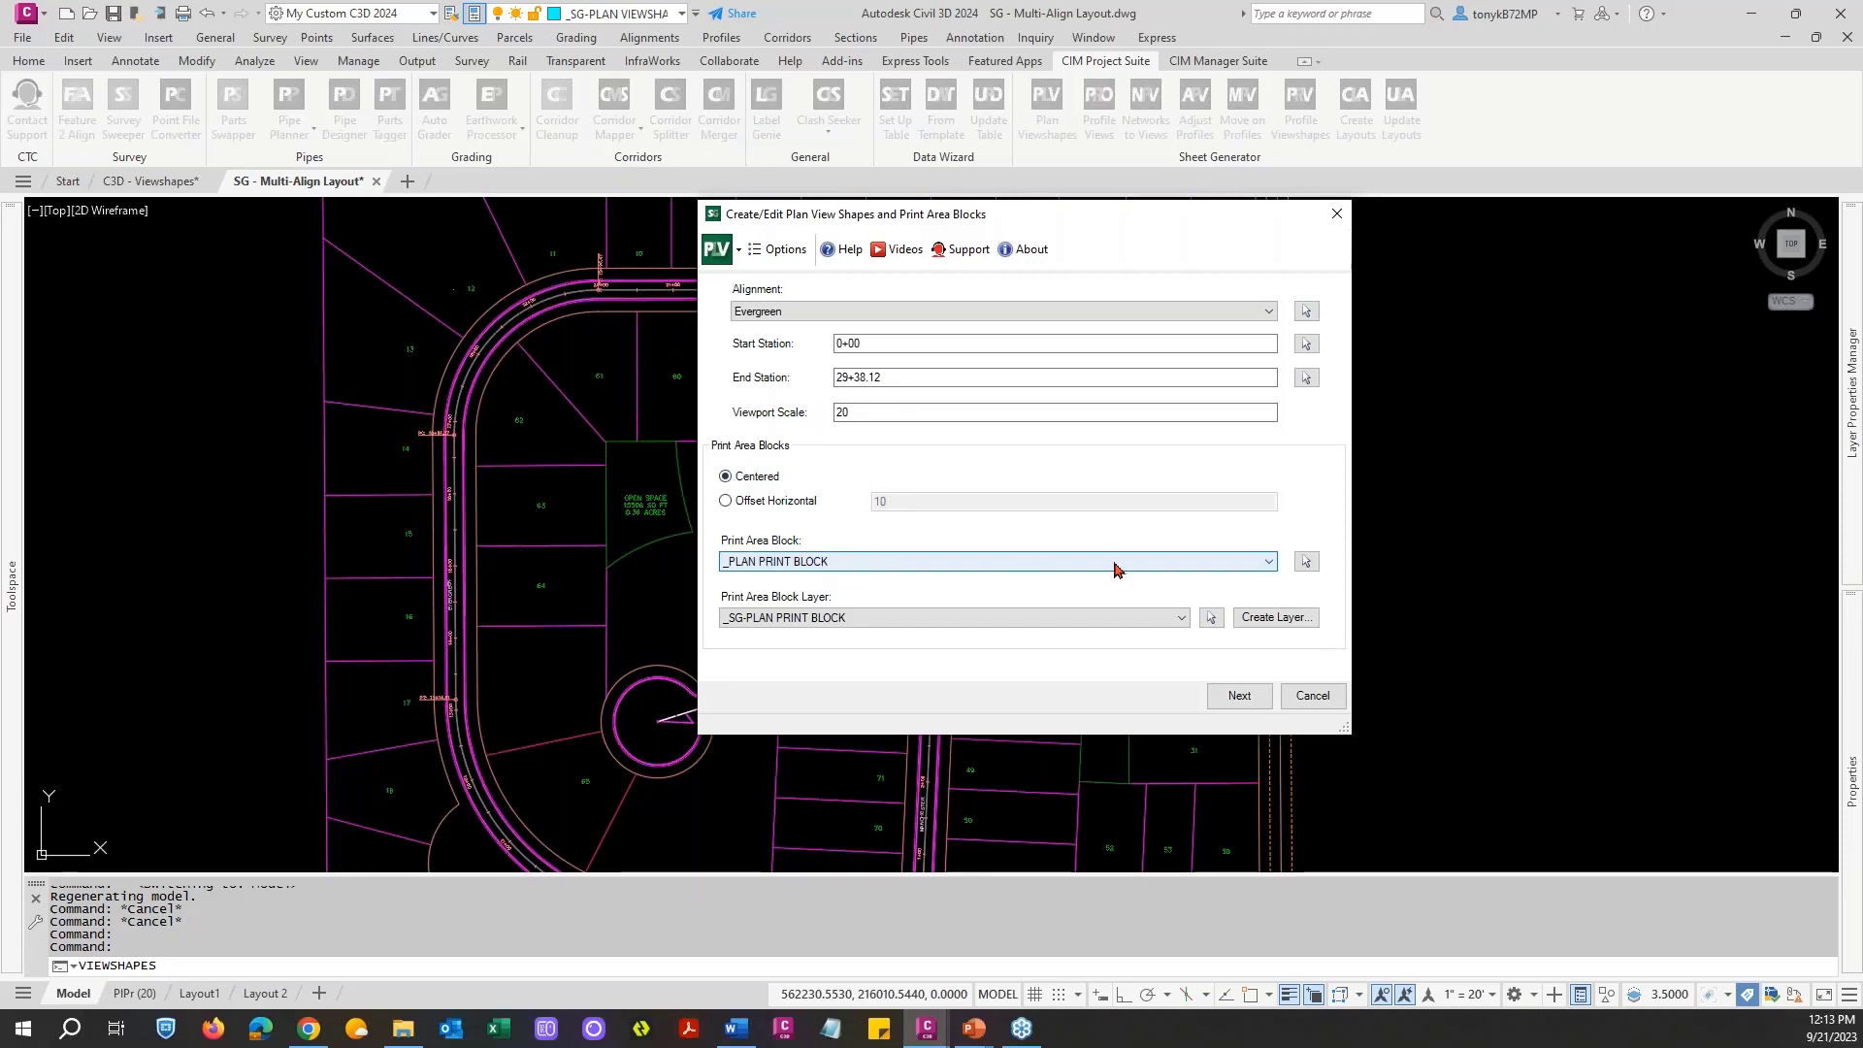
Step: Choose _PLAN PRINT BLOCK as the print area block and proceed to the match line and viewshape settings
left_click(1267, 563)
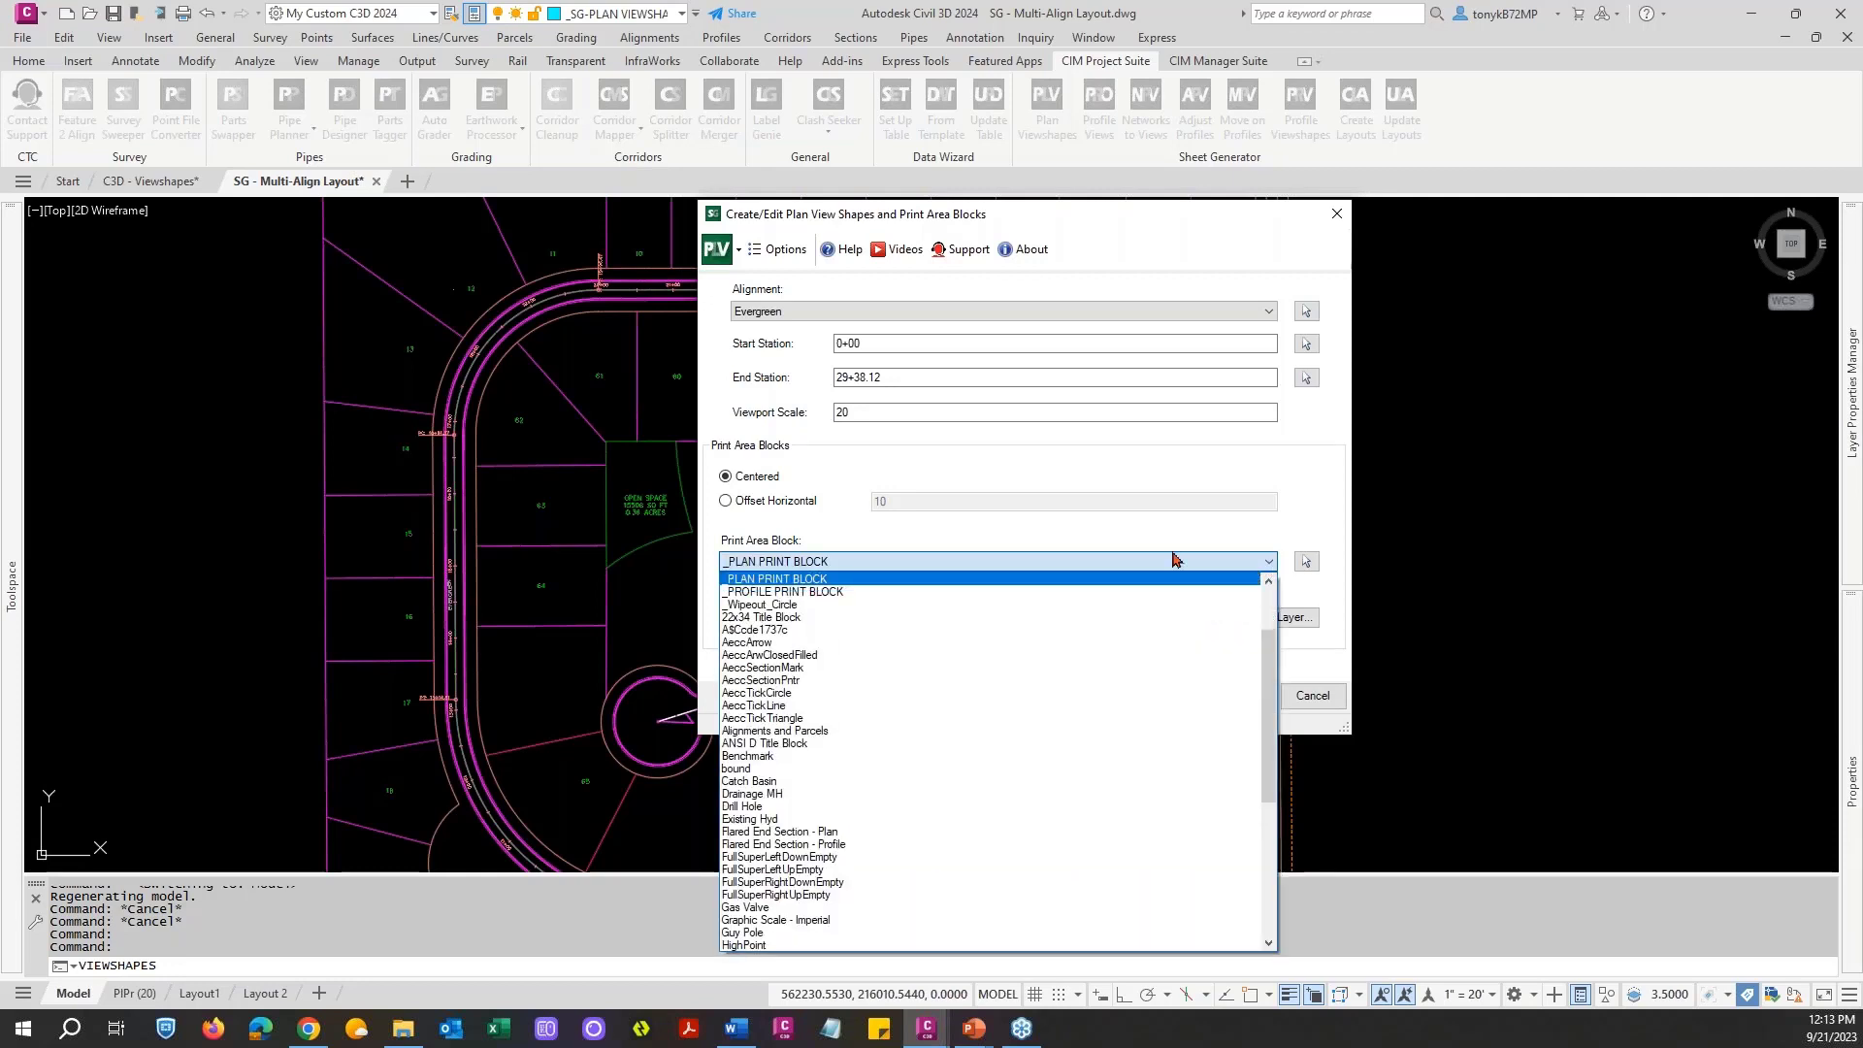
left_click(811, 569)
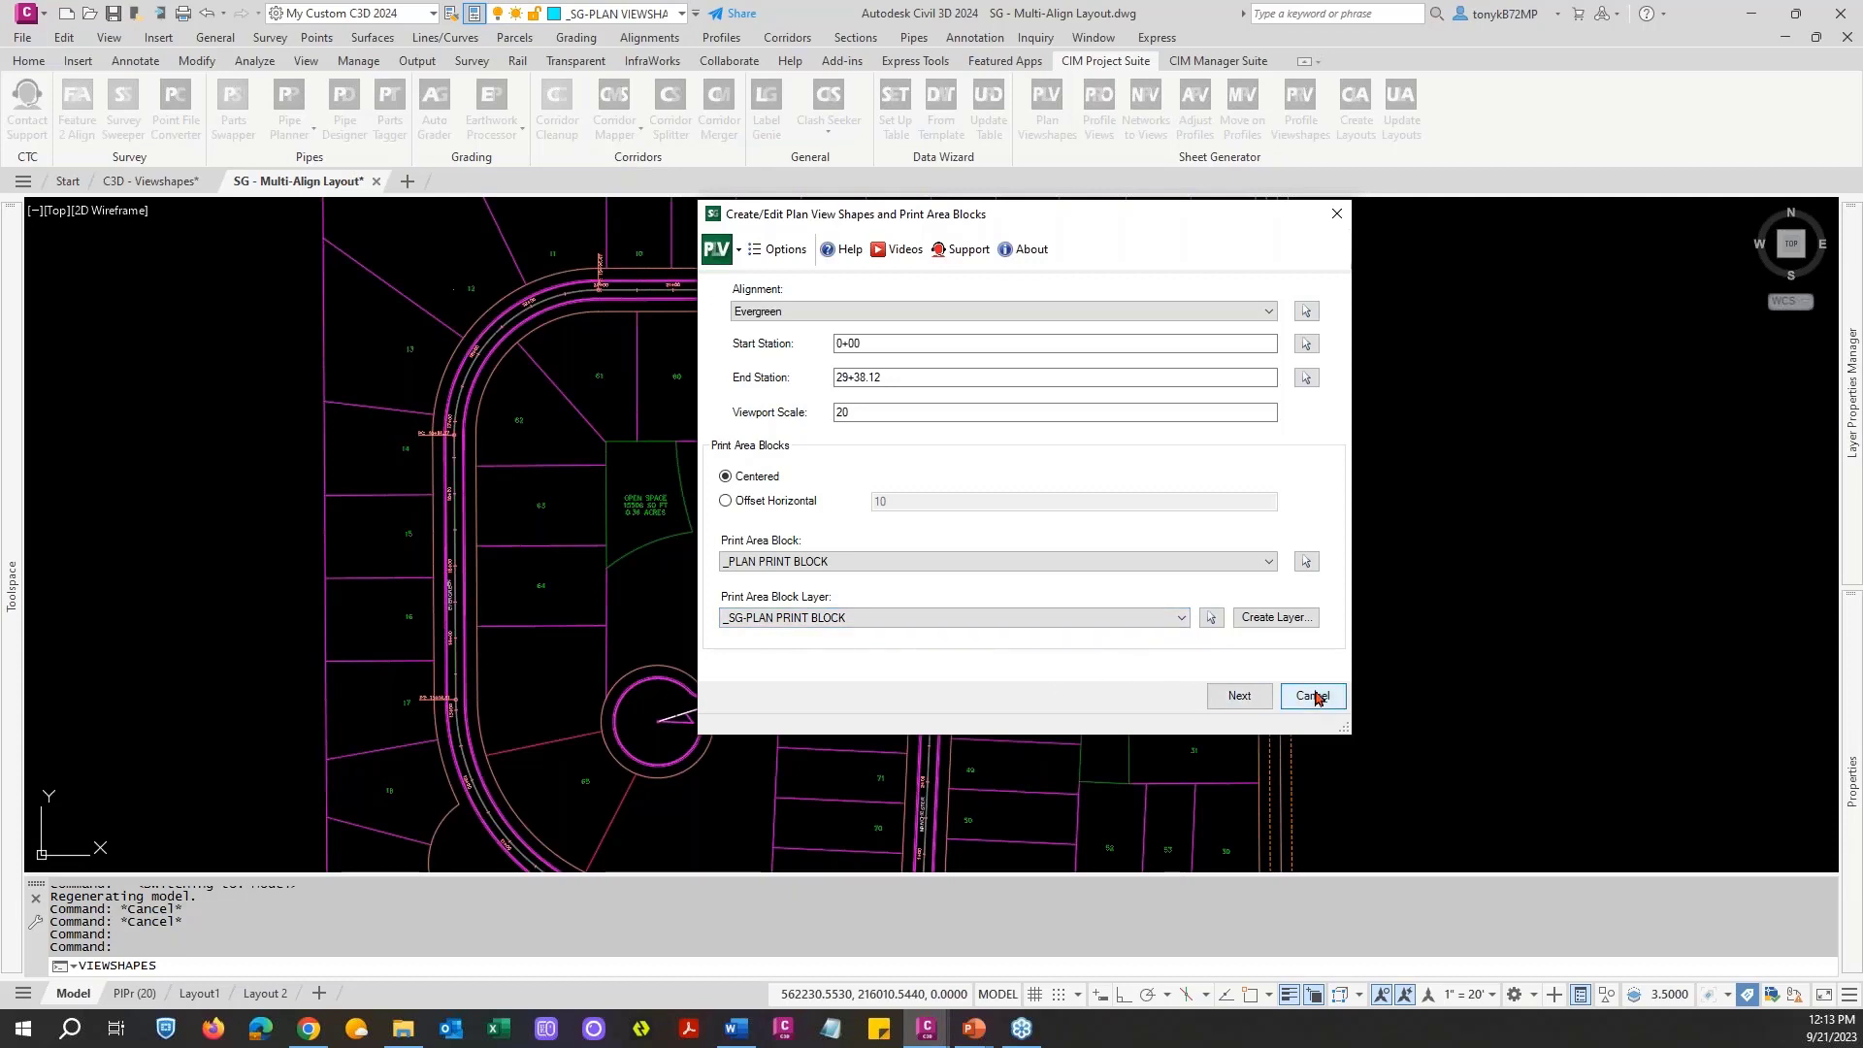
left_click(1239, 697)
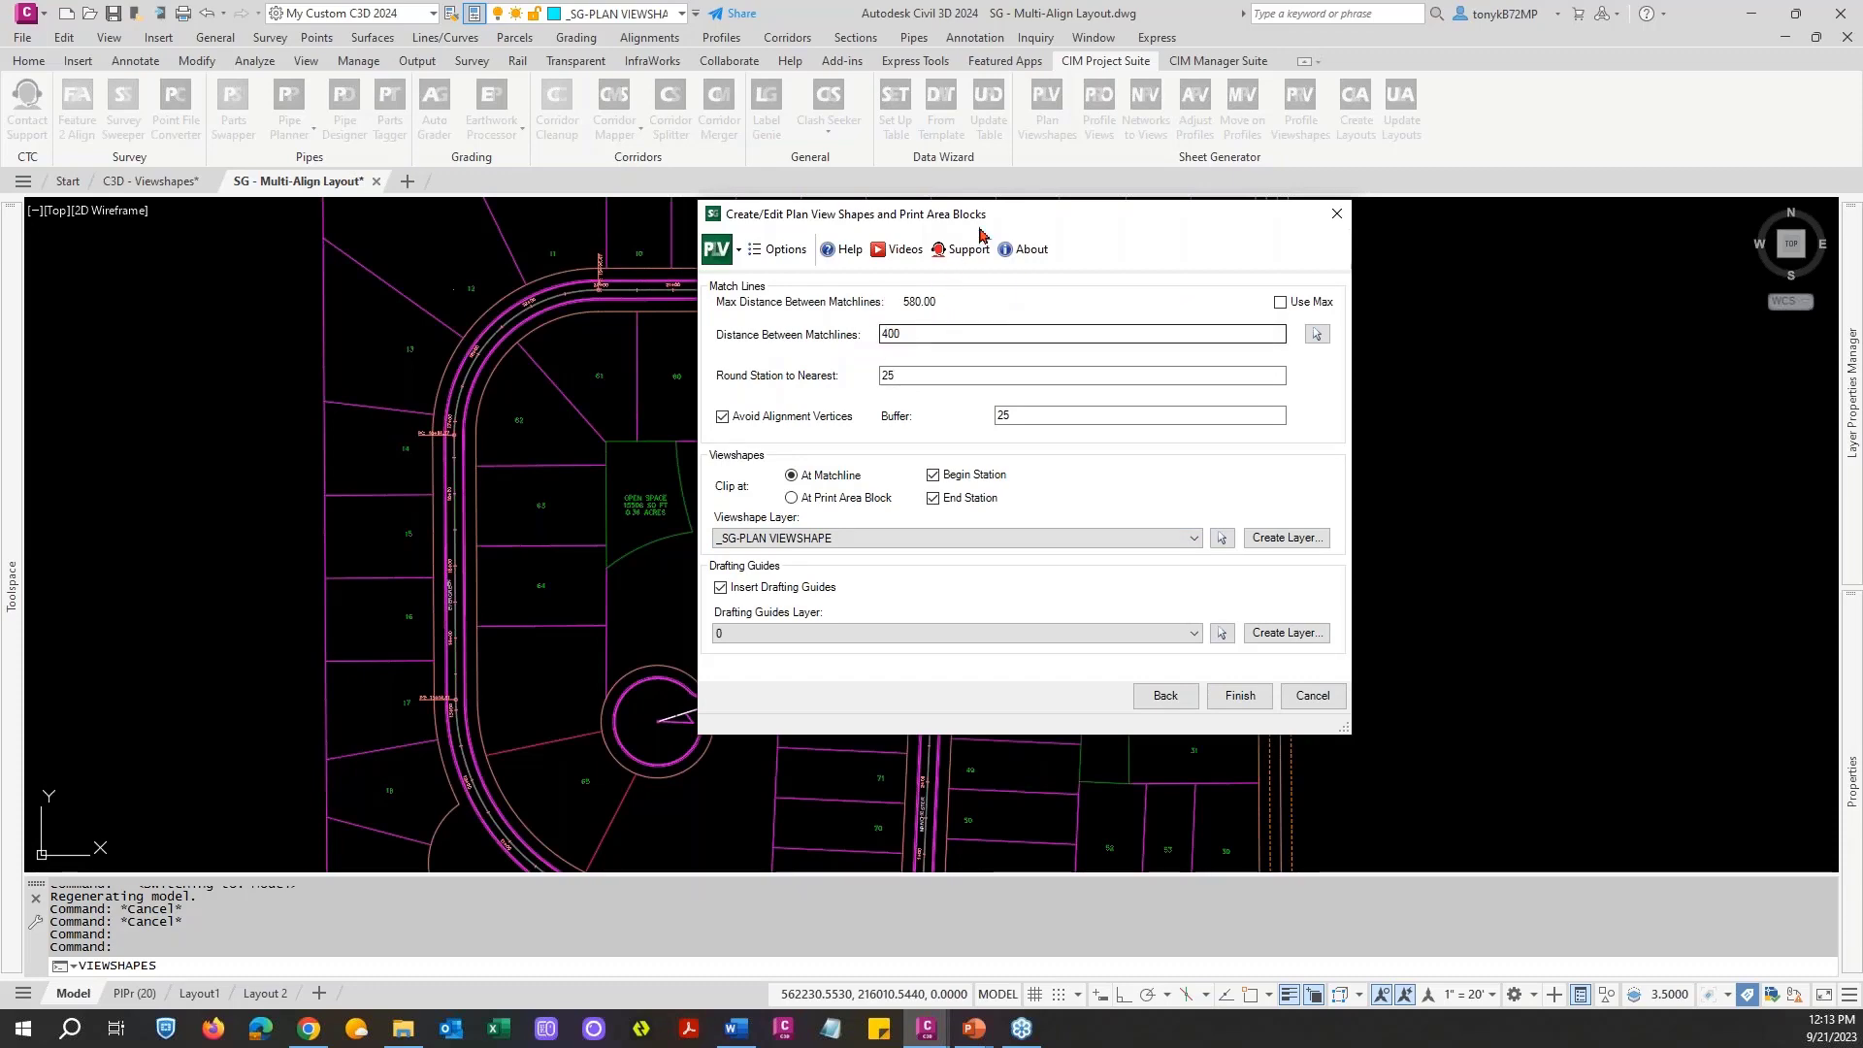
Step: Assign the drafting guides to the _SG-DRAFTING GUIDES layer and generate the Evergreen plan viewshapes and print area blocks
left_click_drag(1002, 201, 1264, 141)
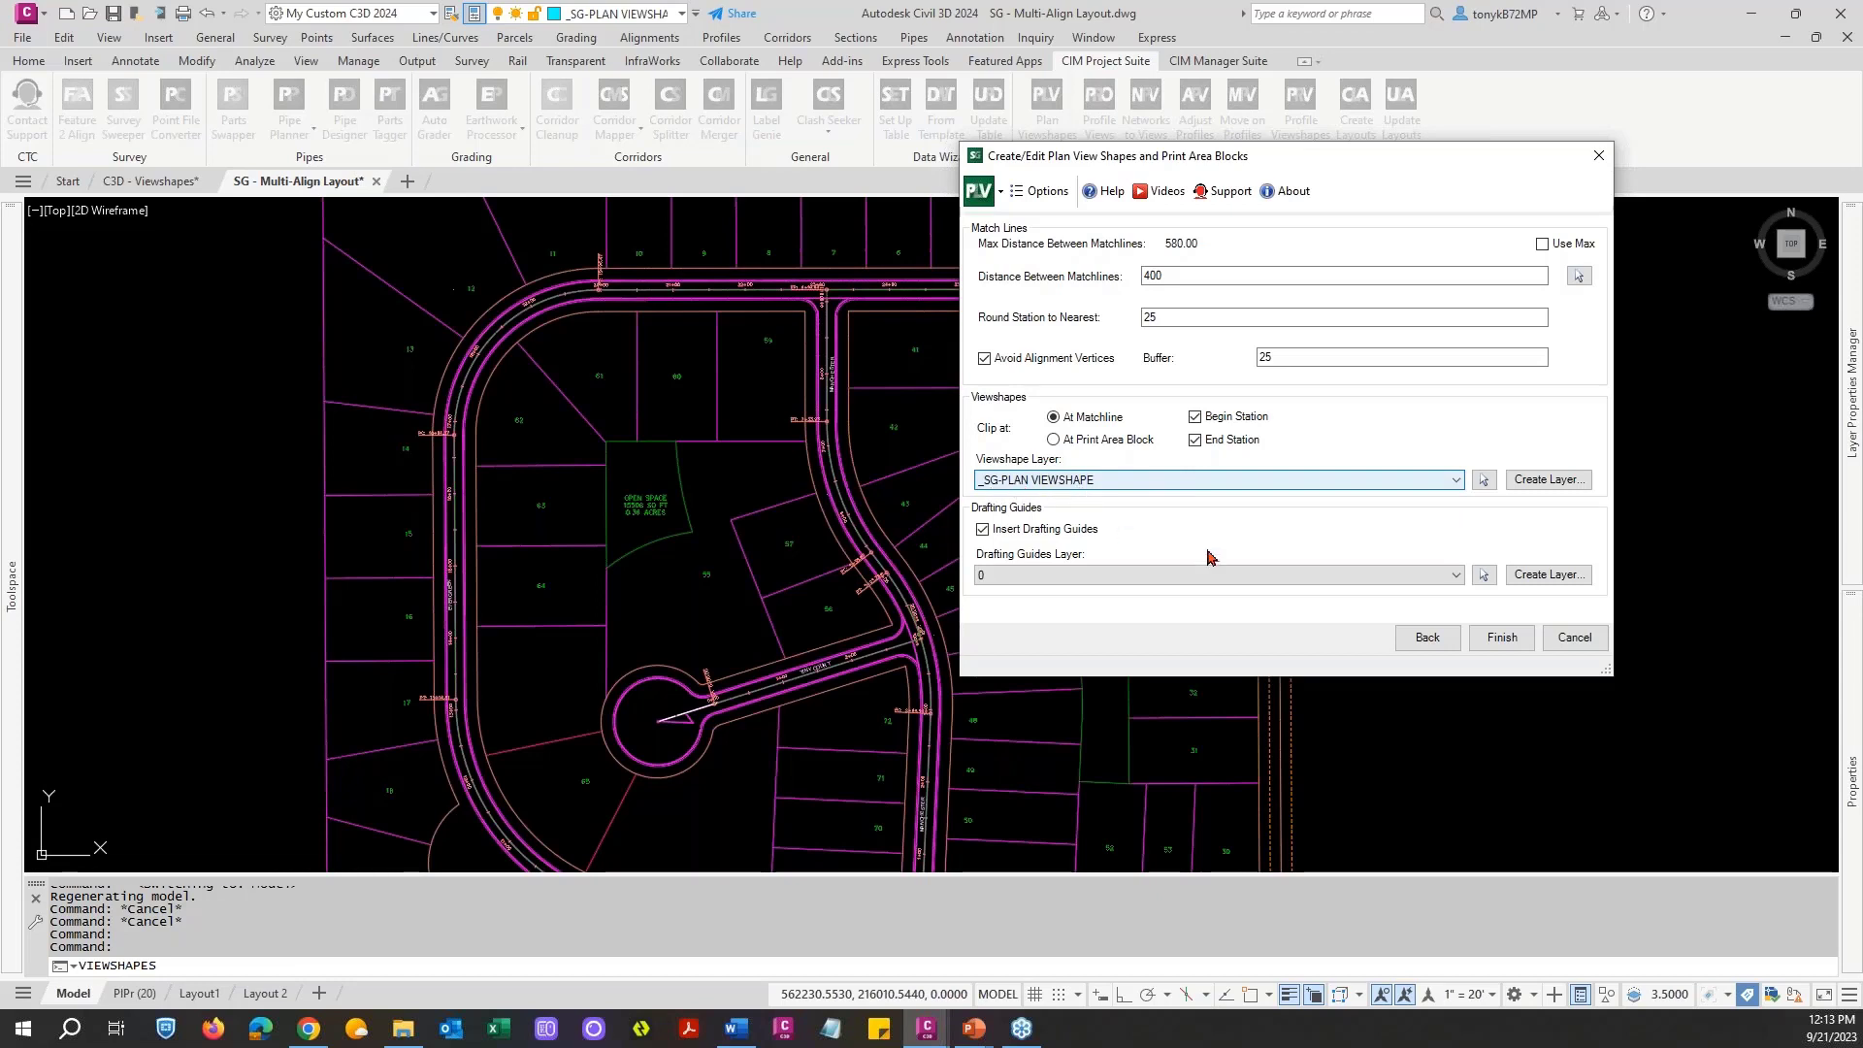
left_click(1436, 578)
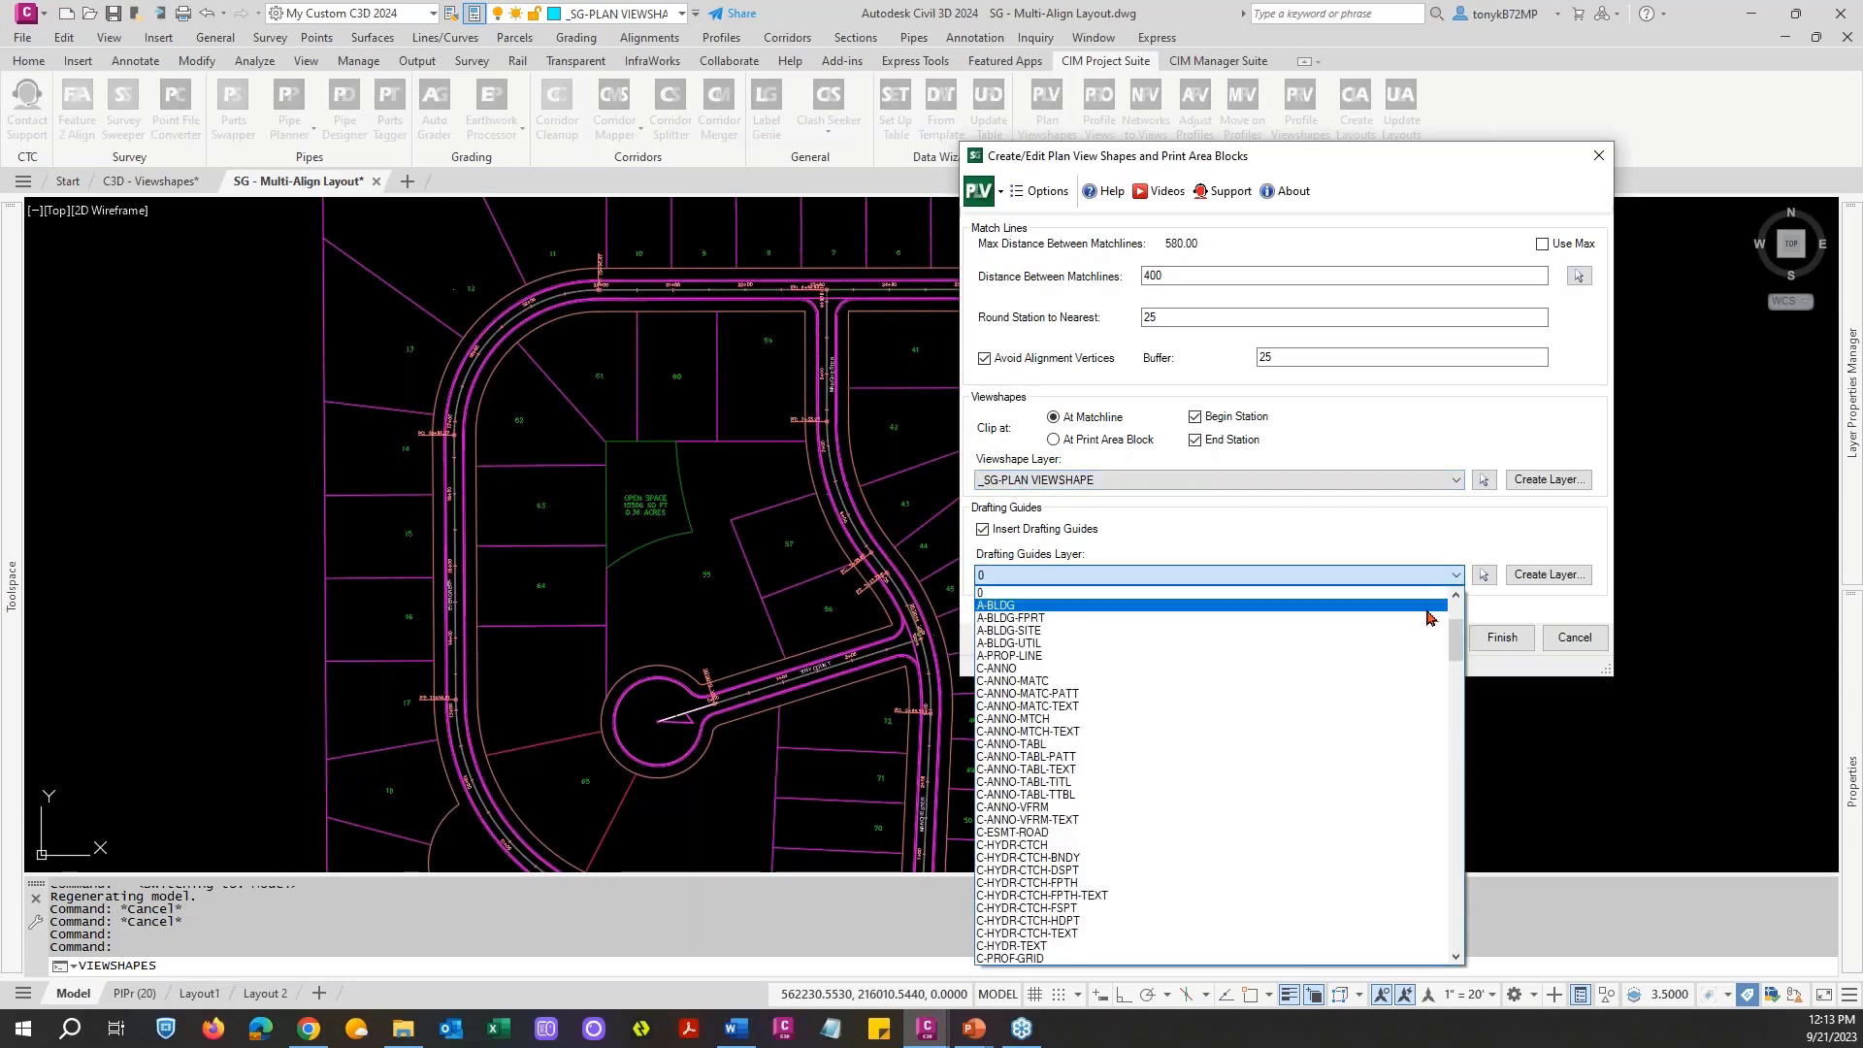
left_click_drag(1449, 634, 1453, 606)
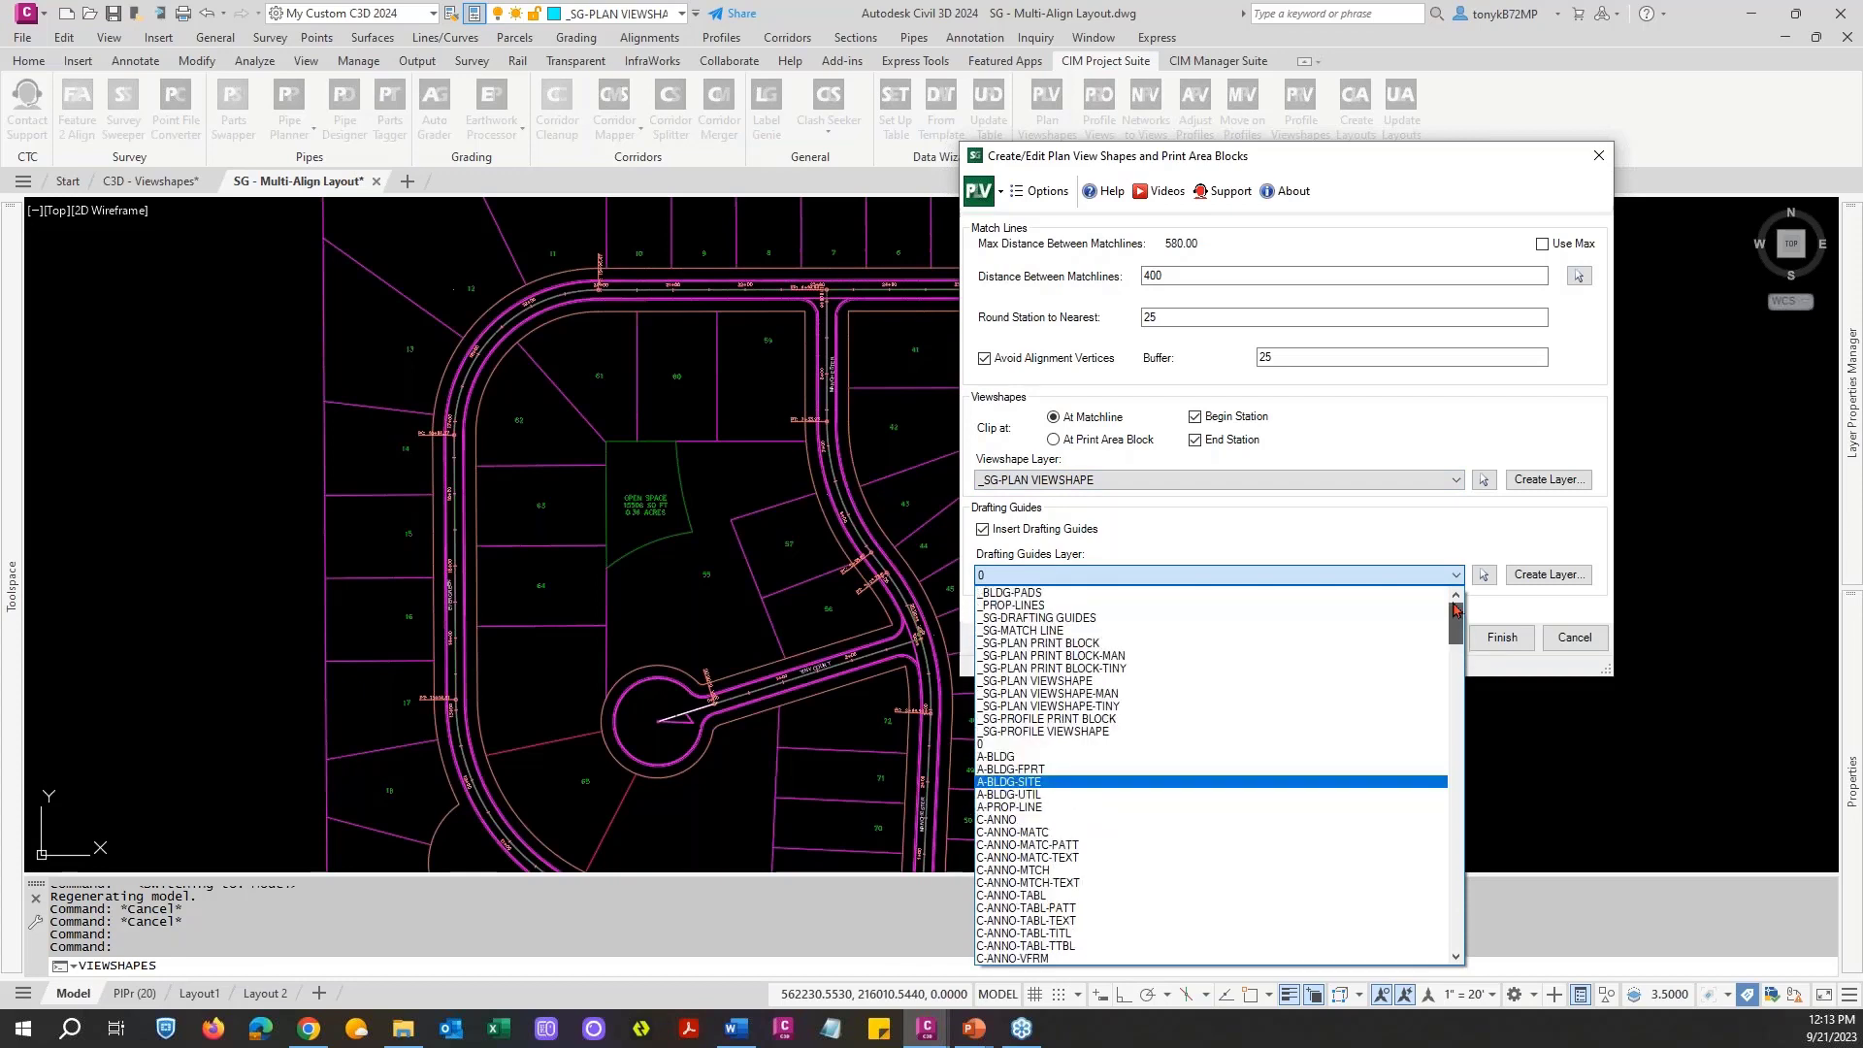
left_click(1068, 619)
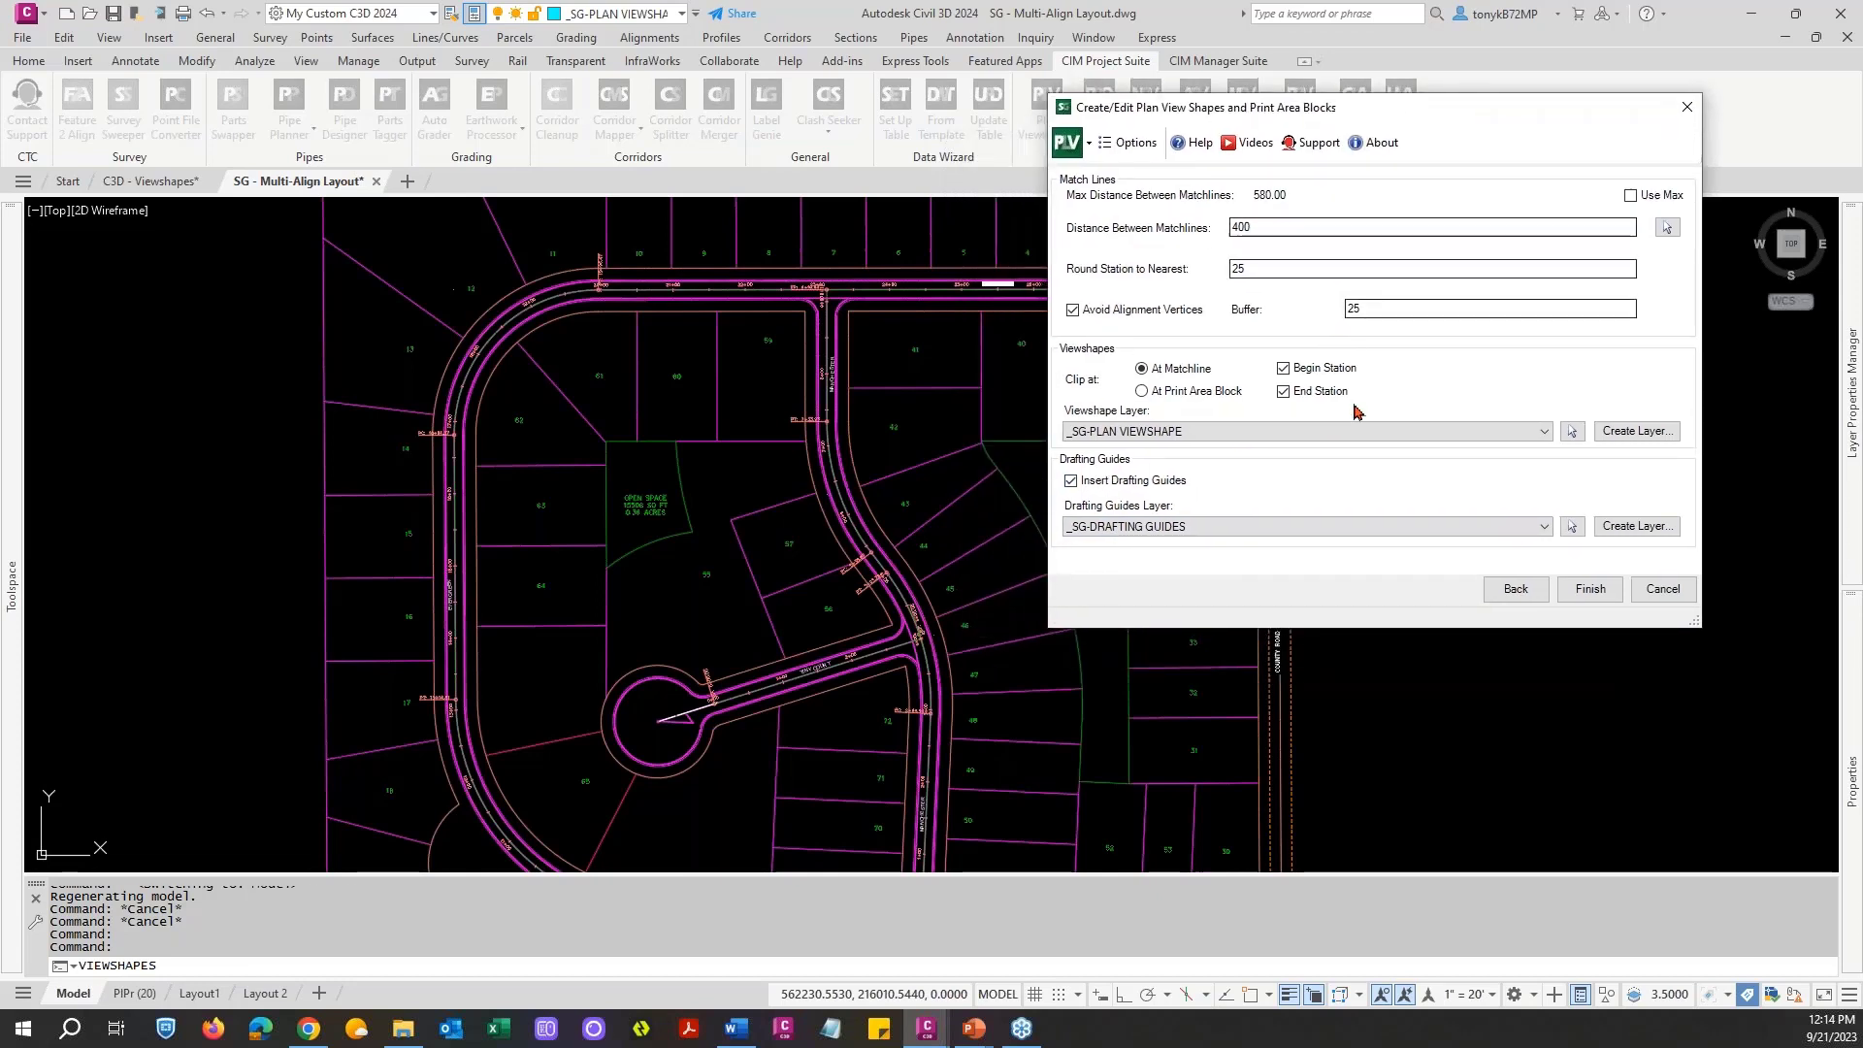
left_click(1592, 590)
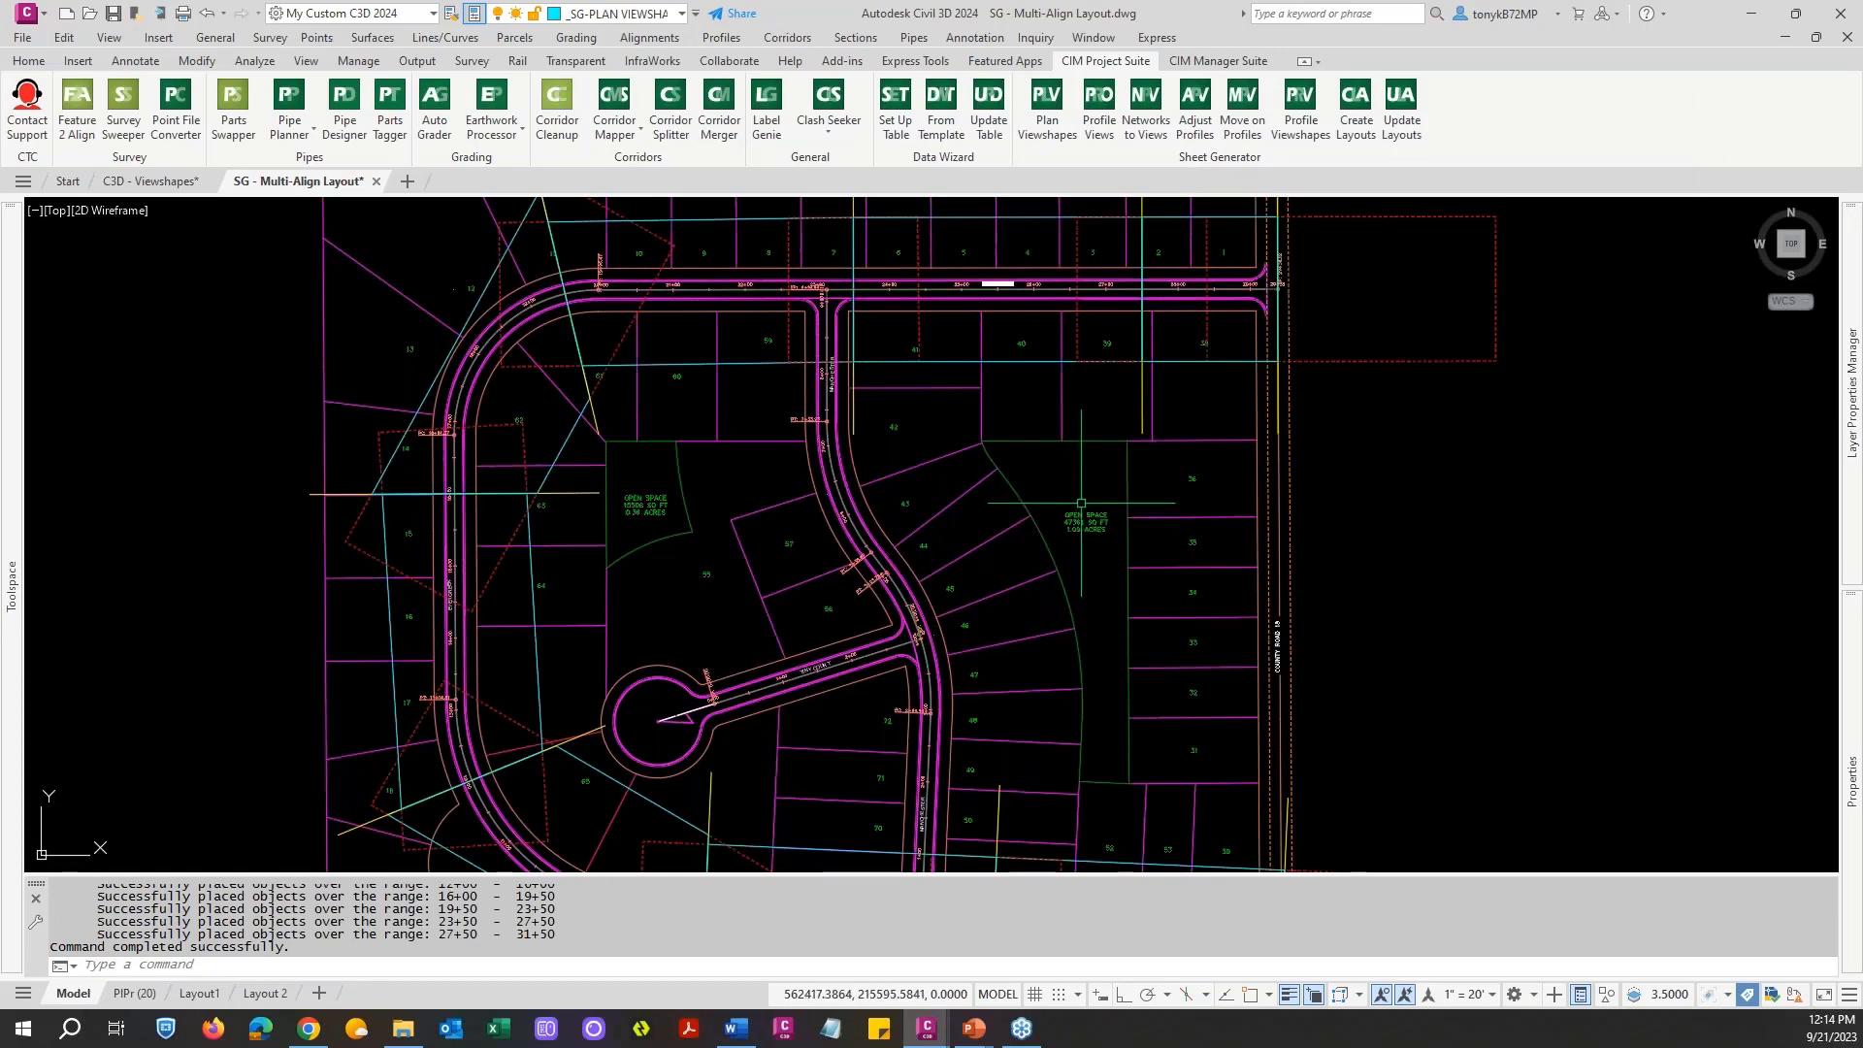
Step: Examine the generated viewshapes, print area blocks and match lines along Evergreen from its start near lot 29 to lot 22
scroll(1081, 503, "down", 5)
scroll(1074, 479, "up", 6)
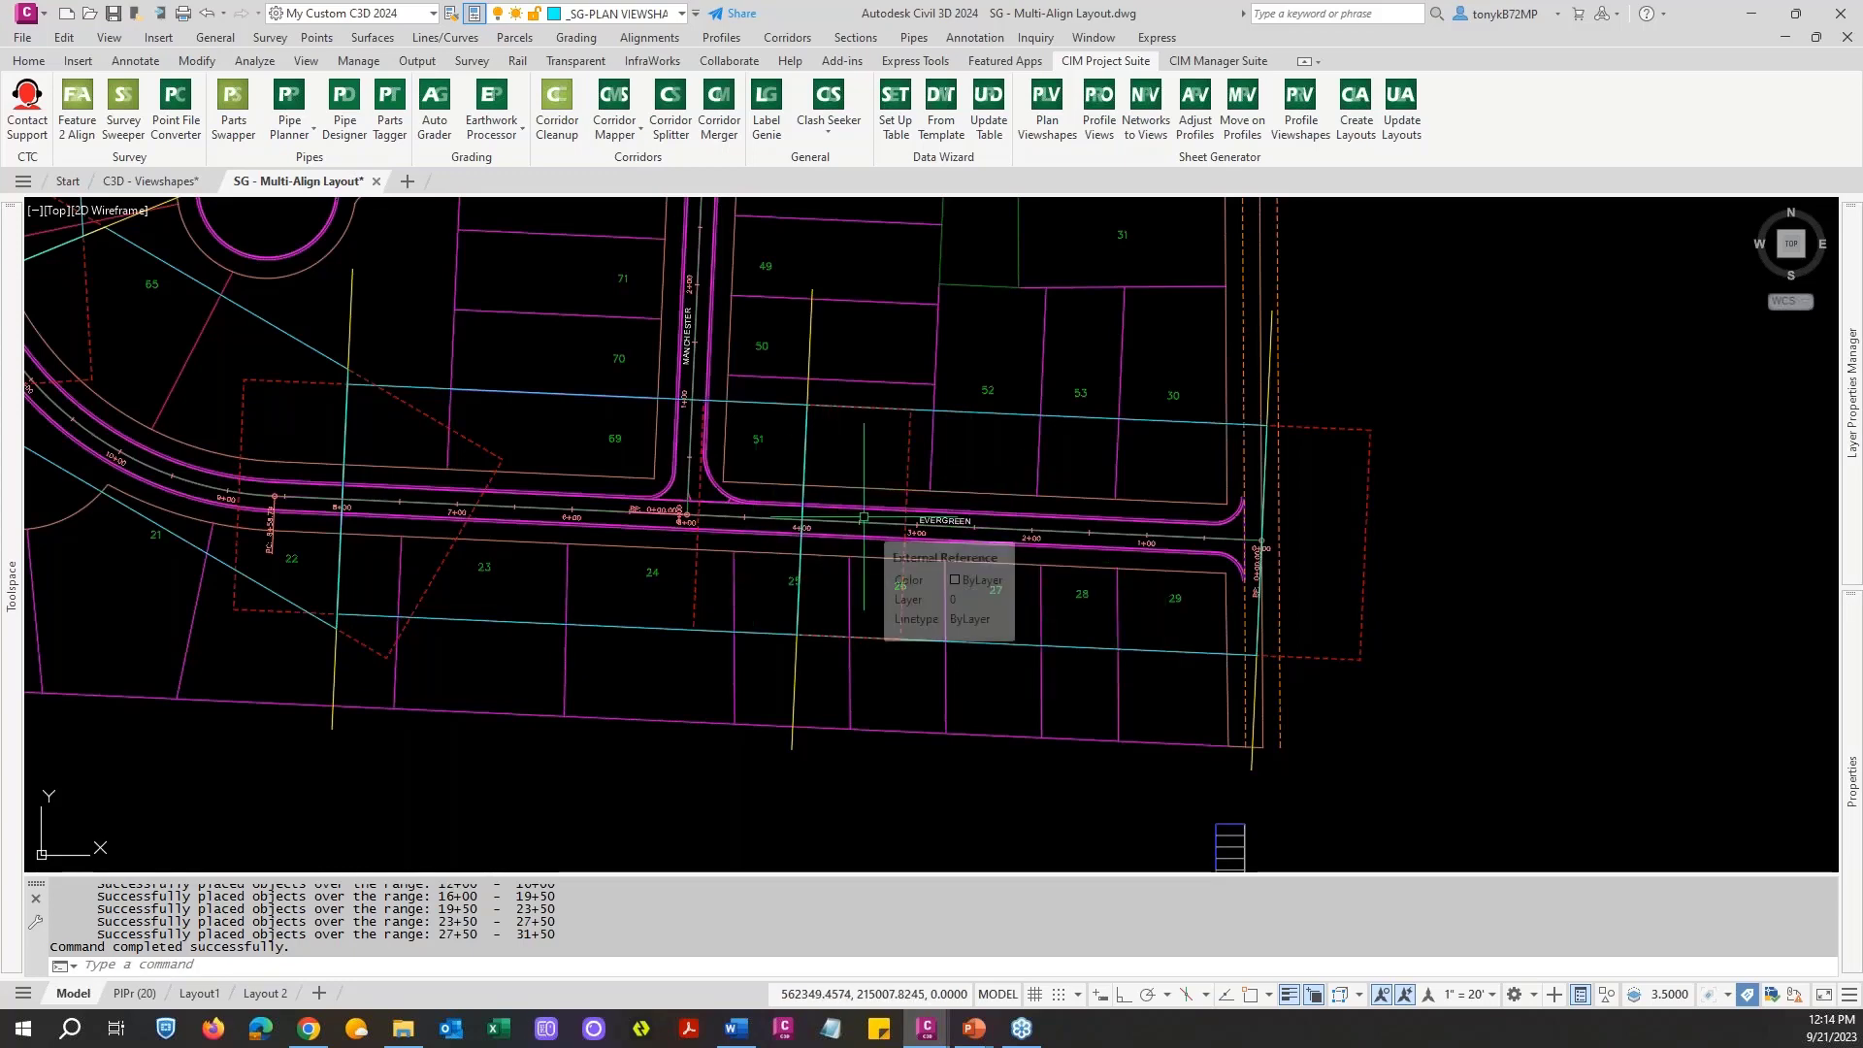
scroll(850, 564, "down", 4)
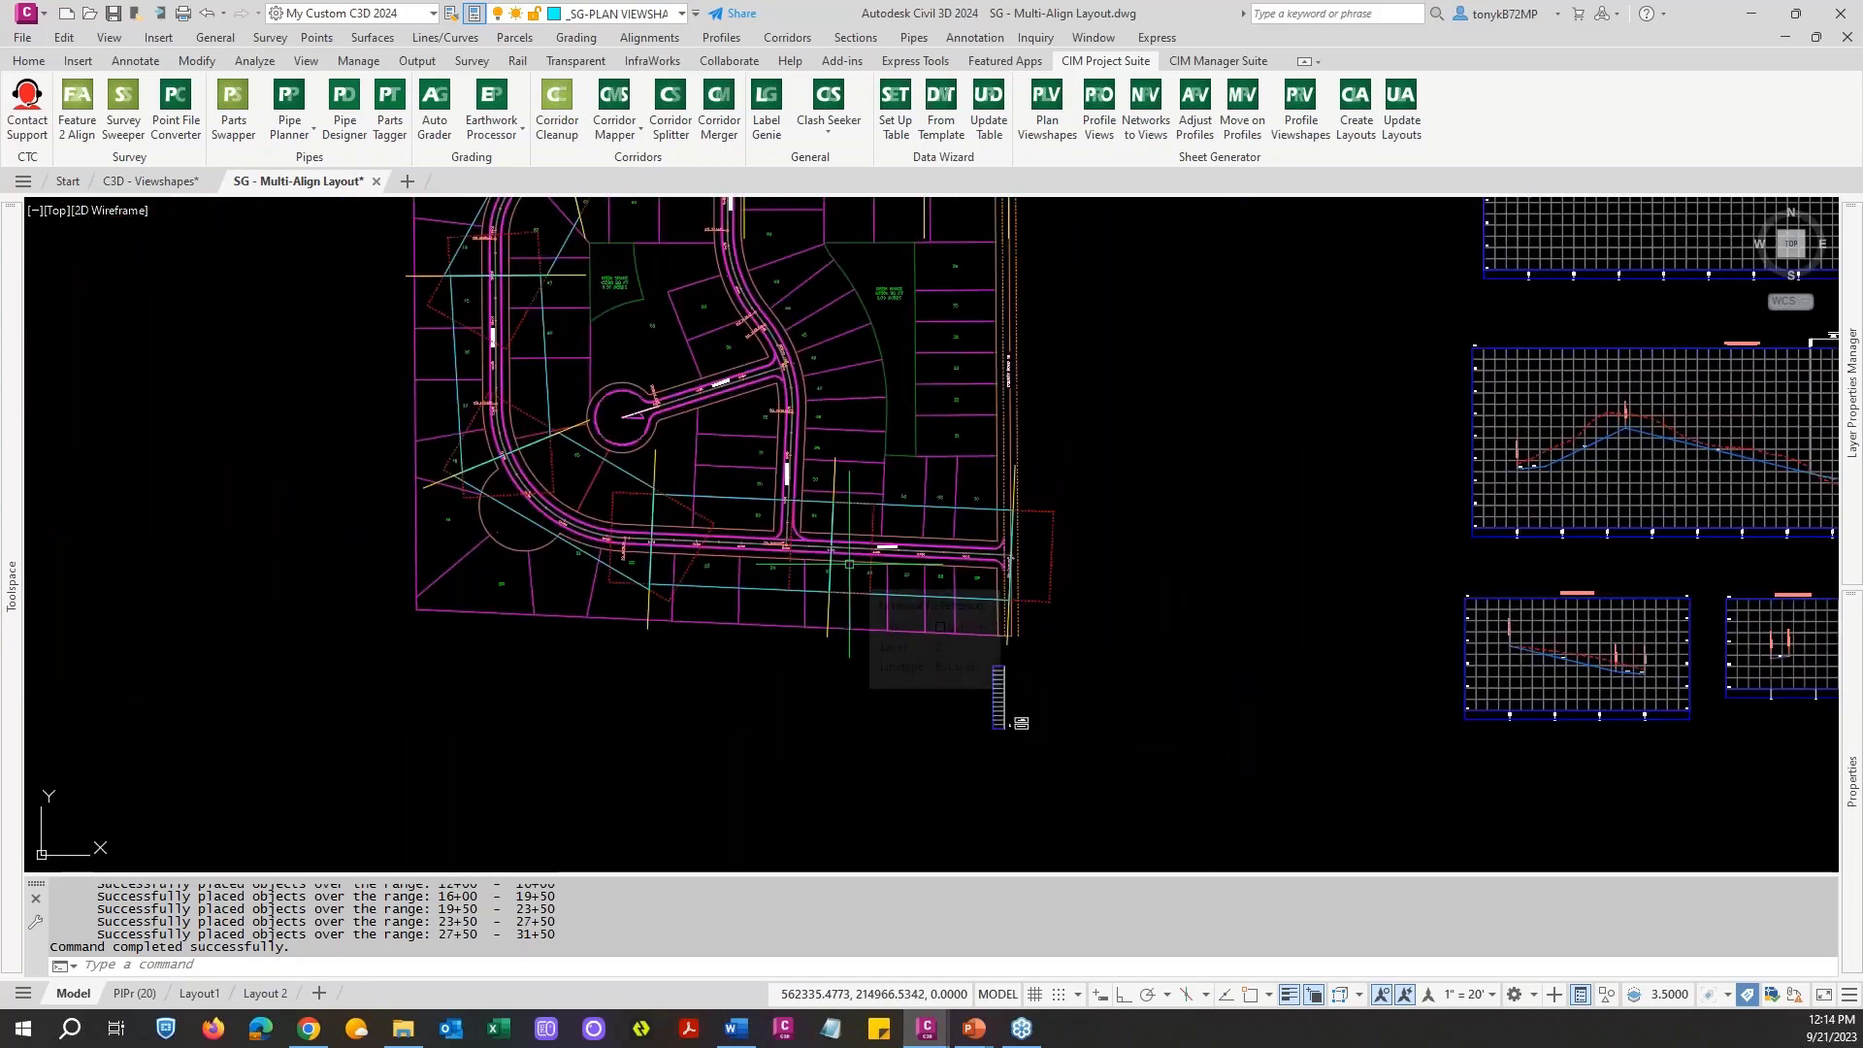
scroll(796, 533, "up", 2)
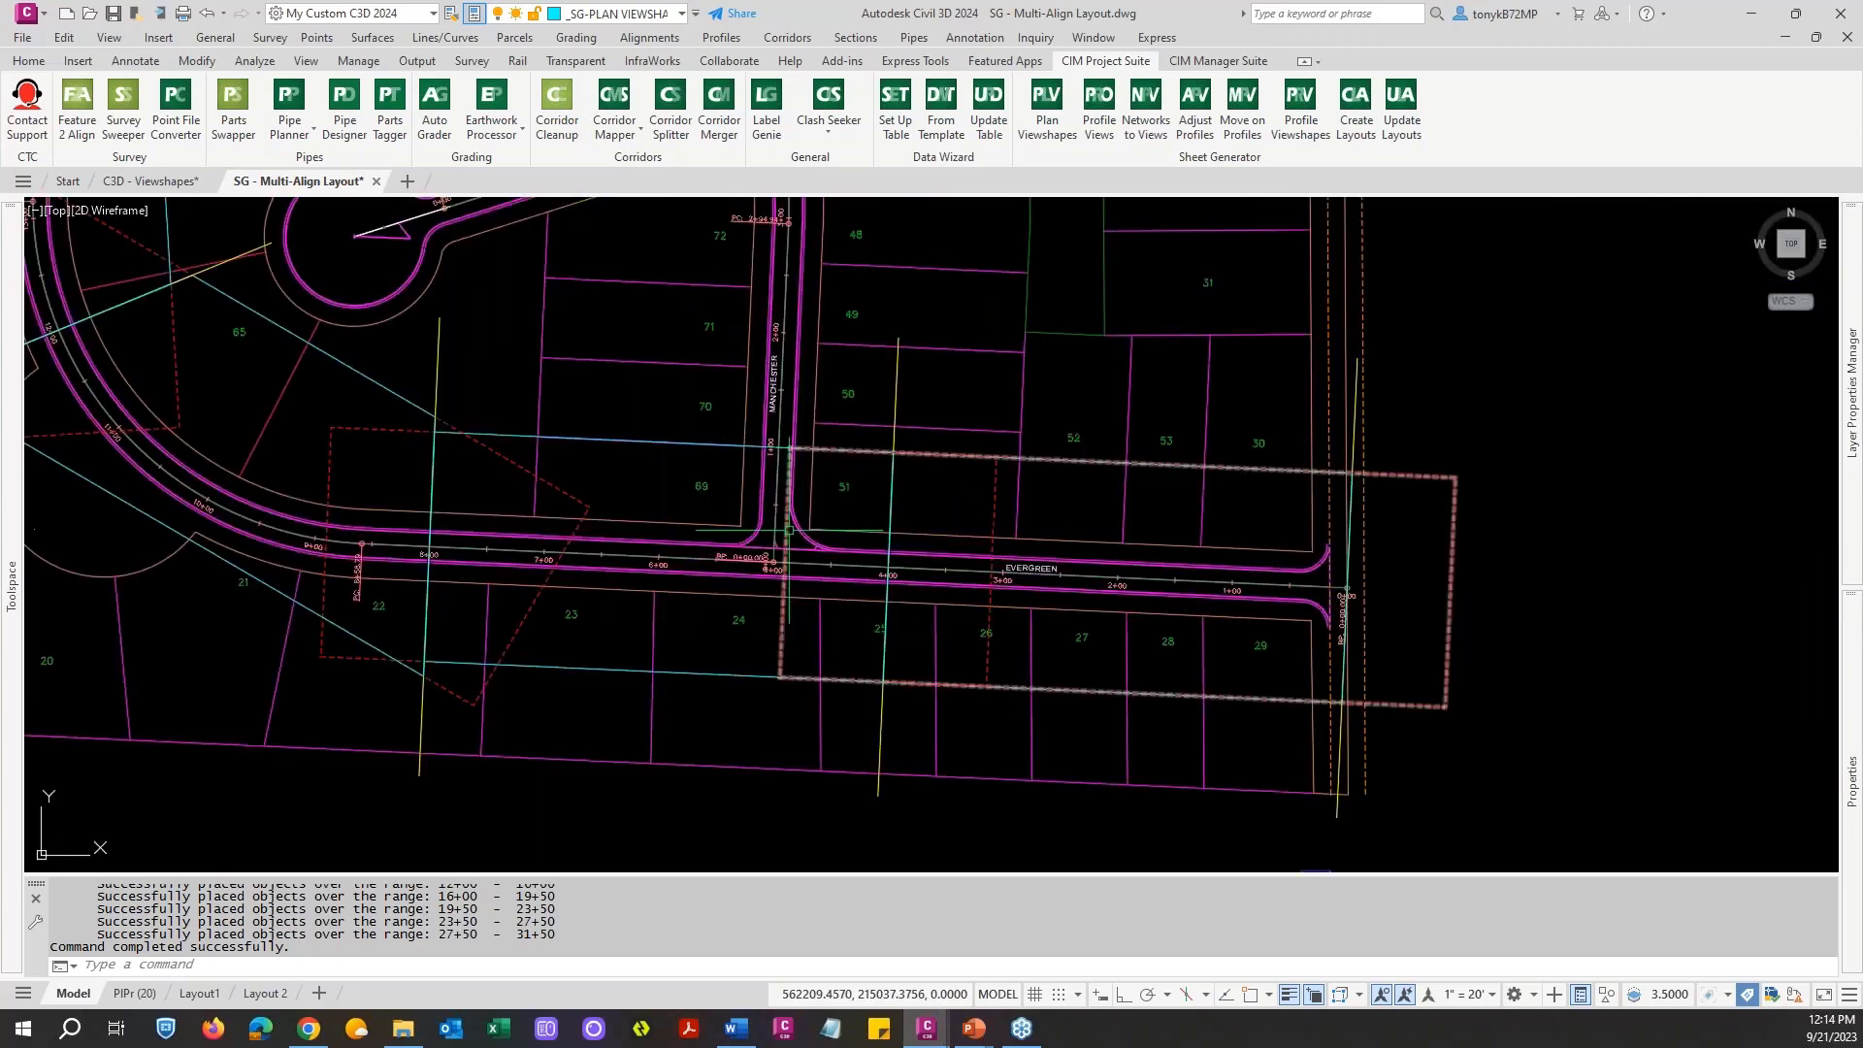
scroll(876, 556, "up", 4)
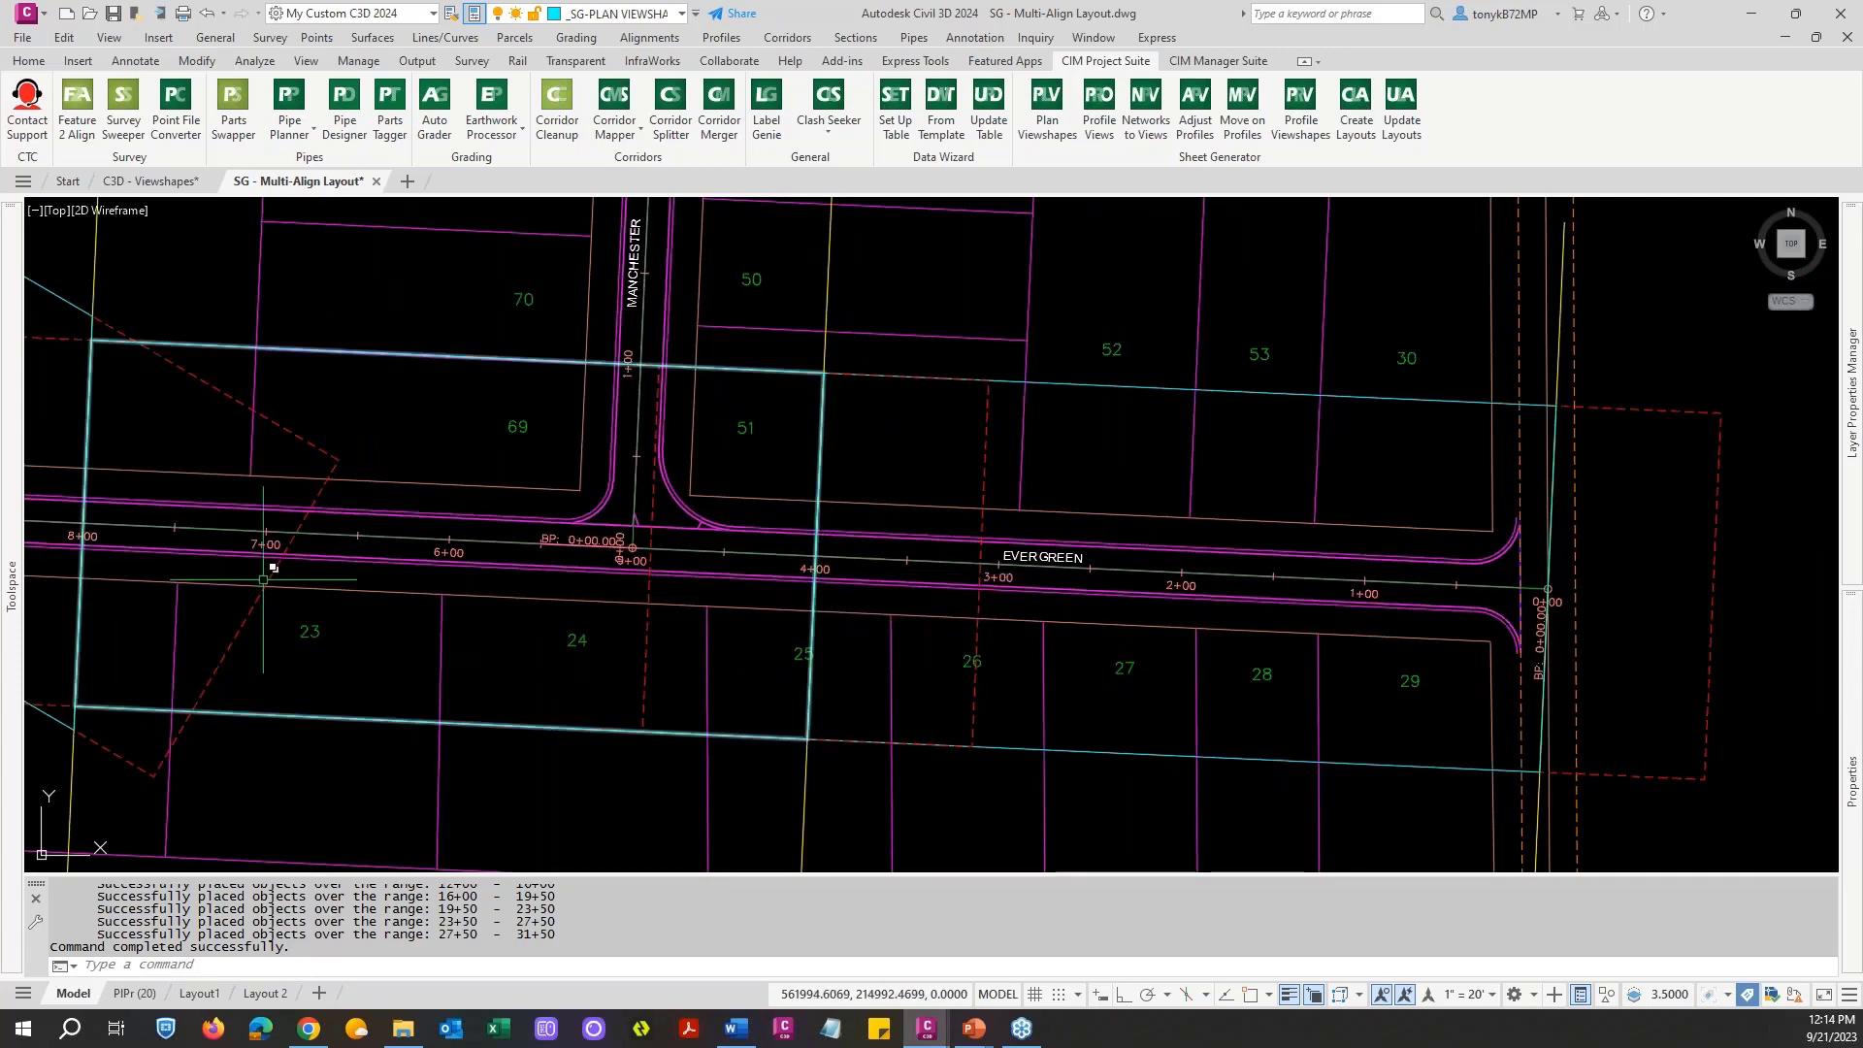
scroll(194, 545, "down", 4)
scroll(194, 545, "down", 2)
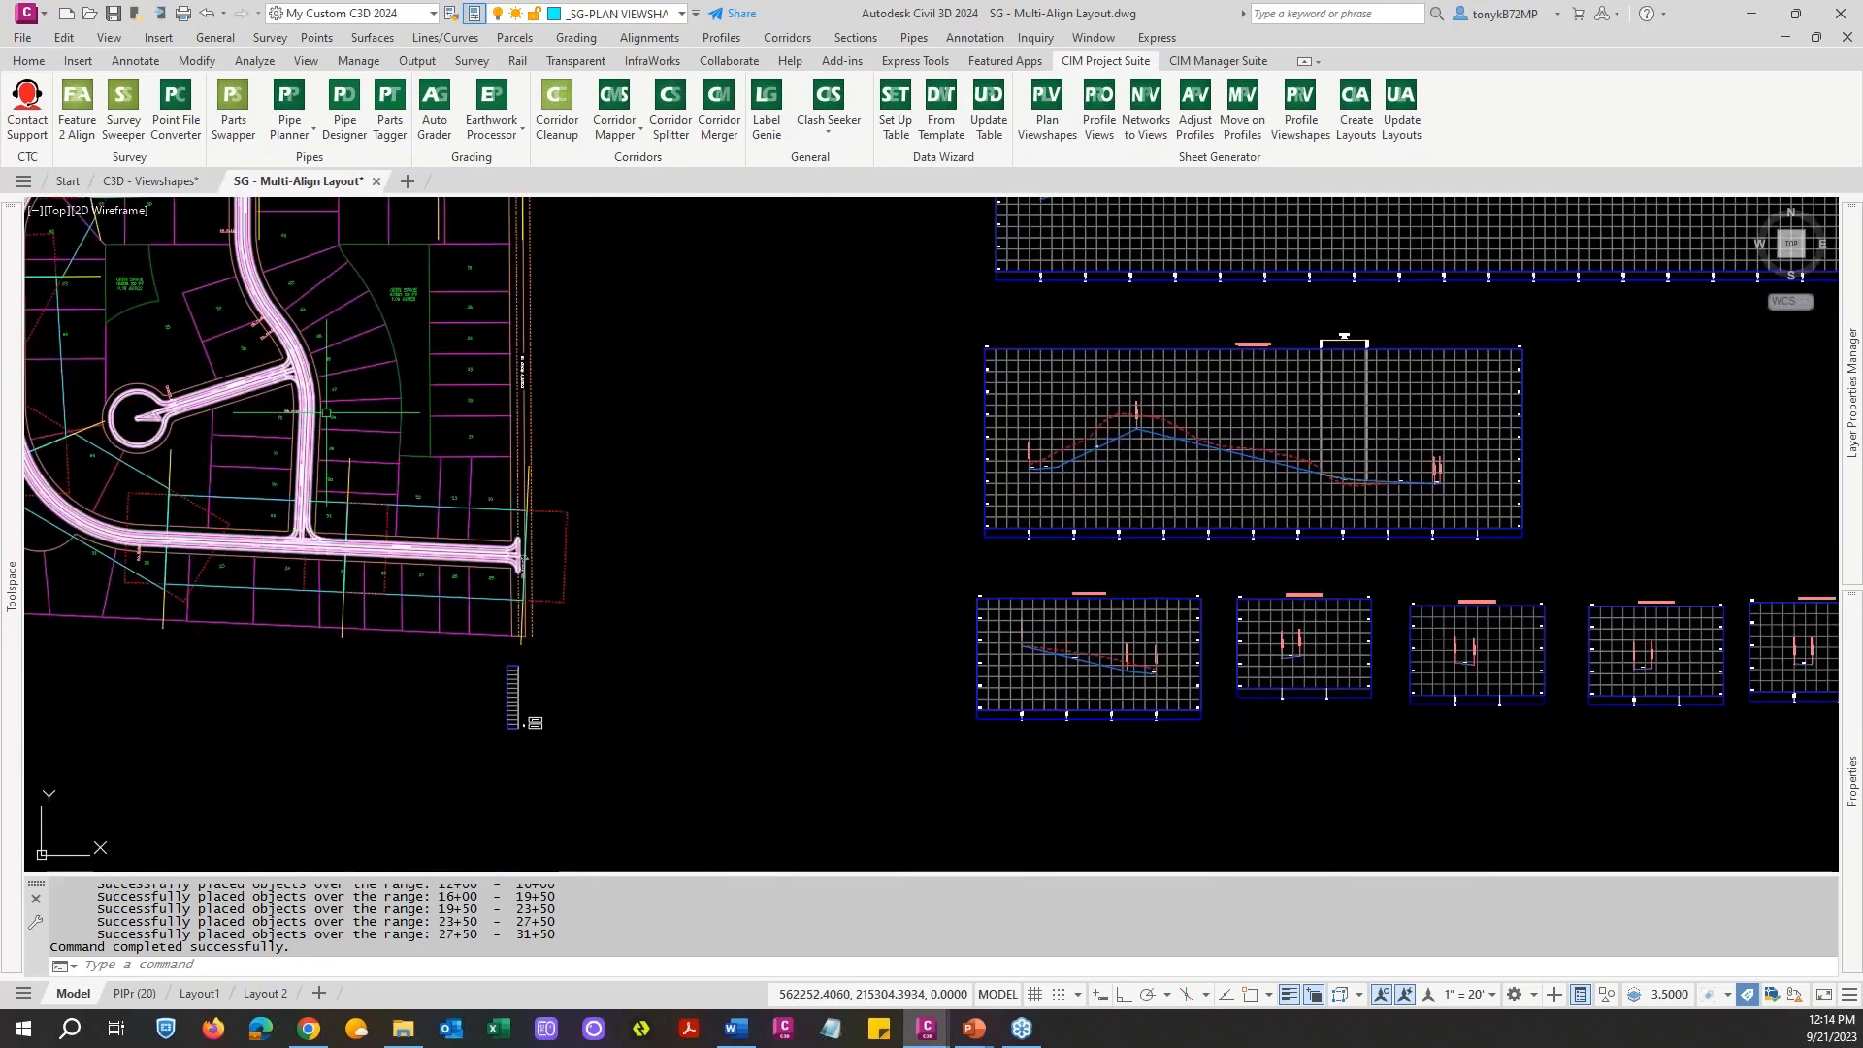
Step: Inspect the viewshapes and print area blocks around the Evergreen curves and along its end stretch near lot 1
middle_click_drag(374, 437, 674, 655)
scroll(680, 378, "up", 7)
scroll(694, 349, "down", 2)
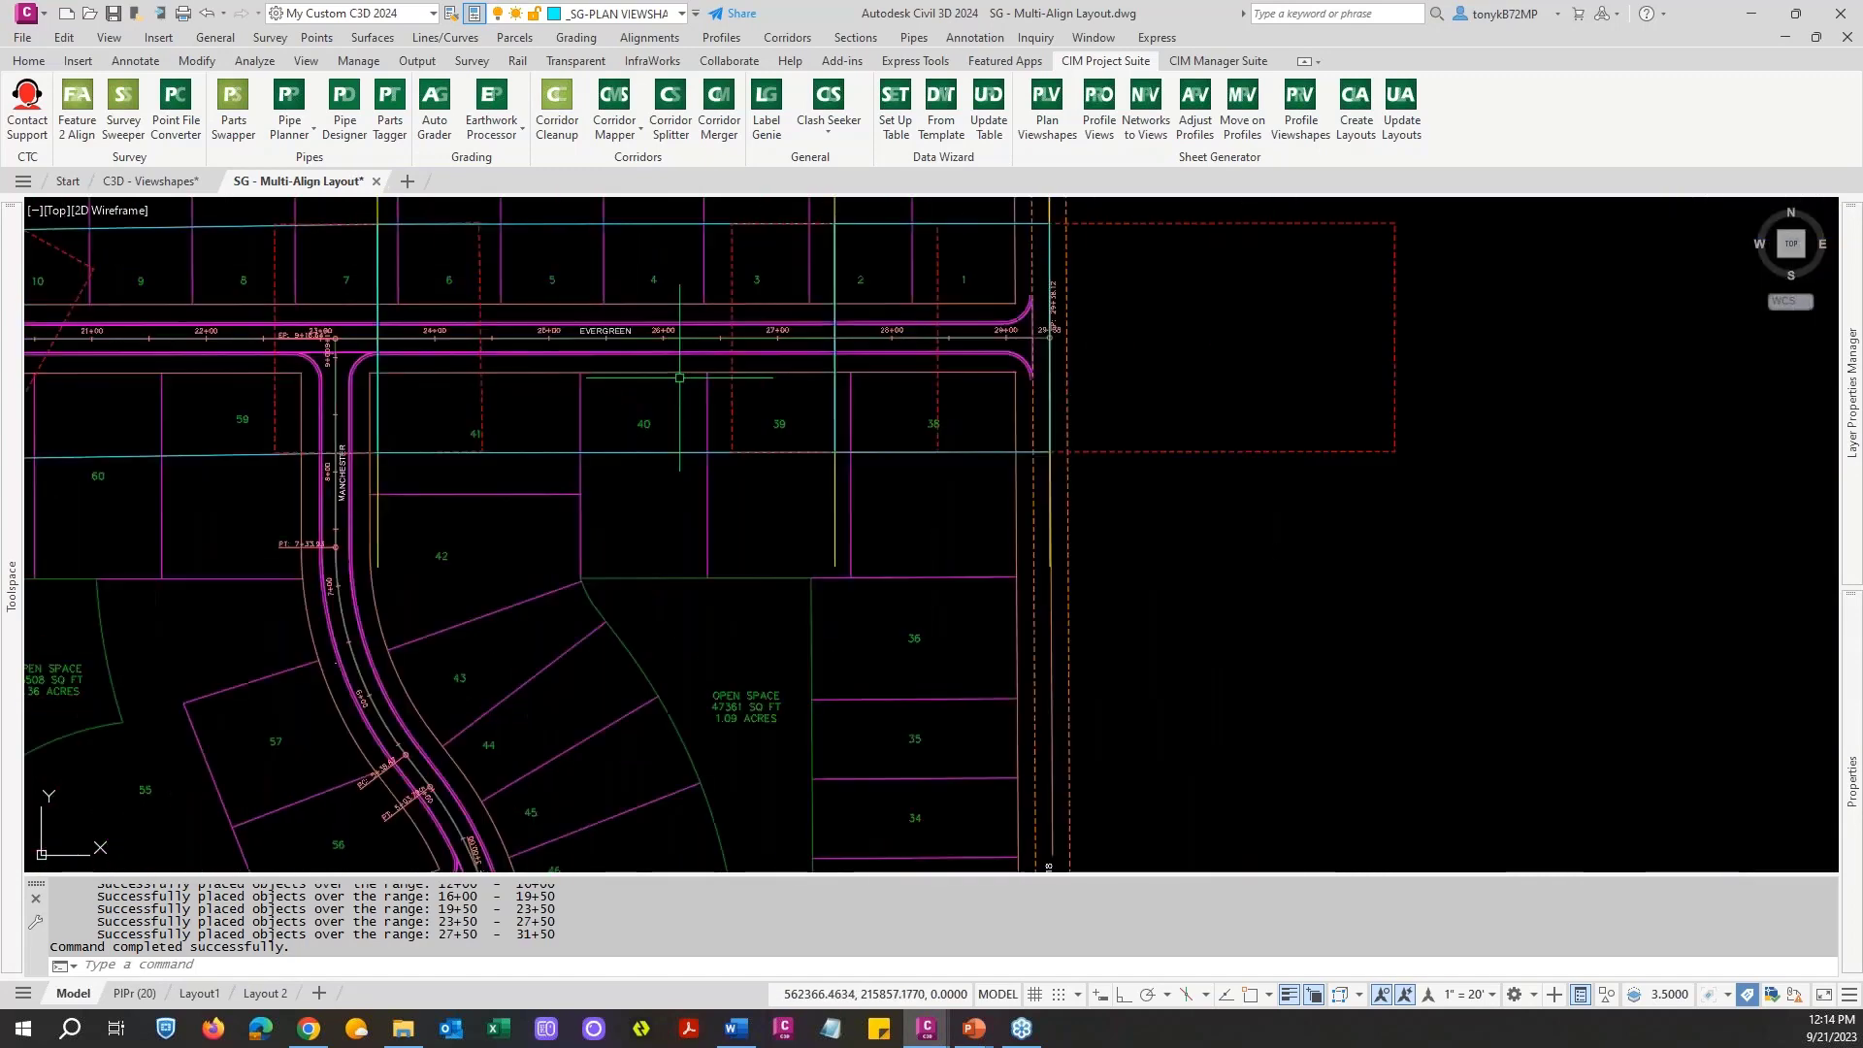
scroll(1016, 397, "down", 2)
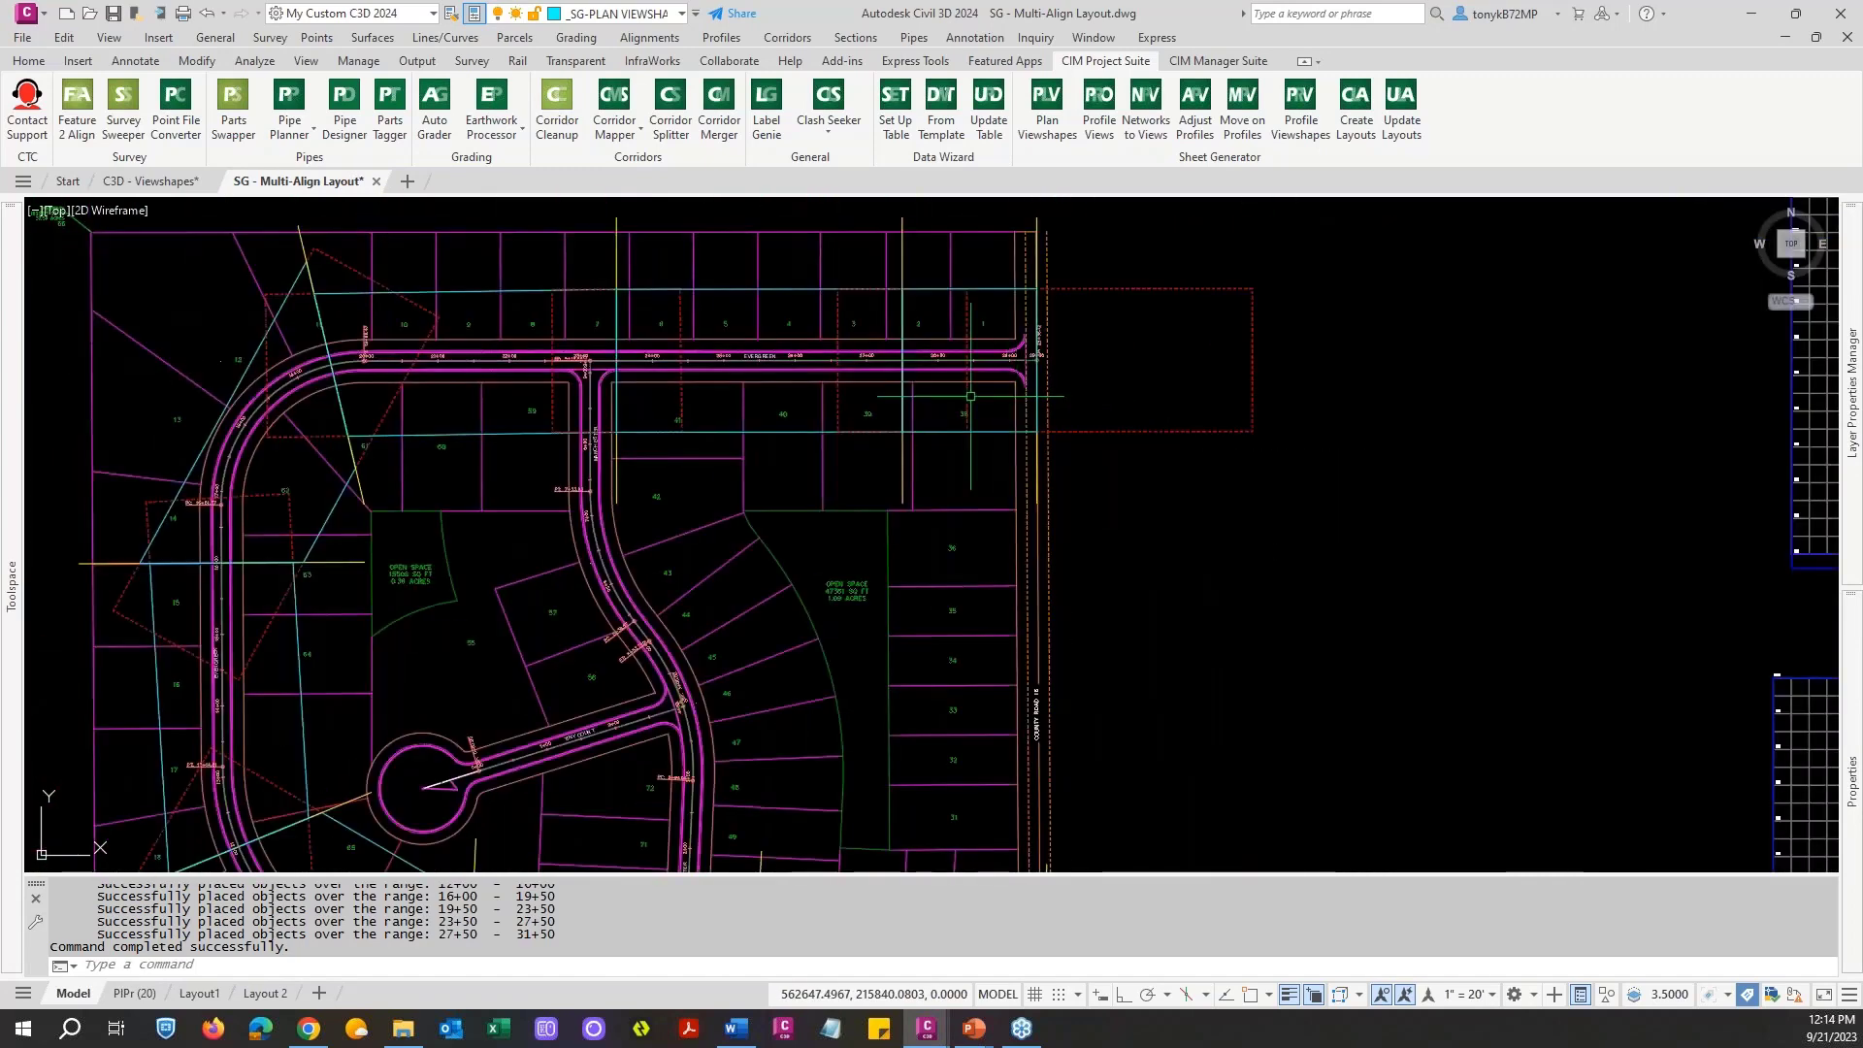
scroll(601, 372, "up", 4)
scroll(601, 372, "down", 4)
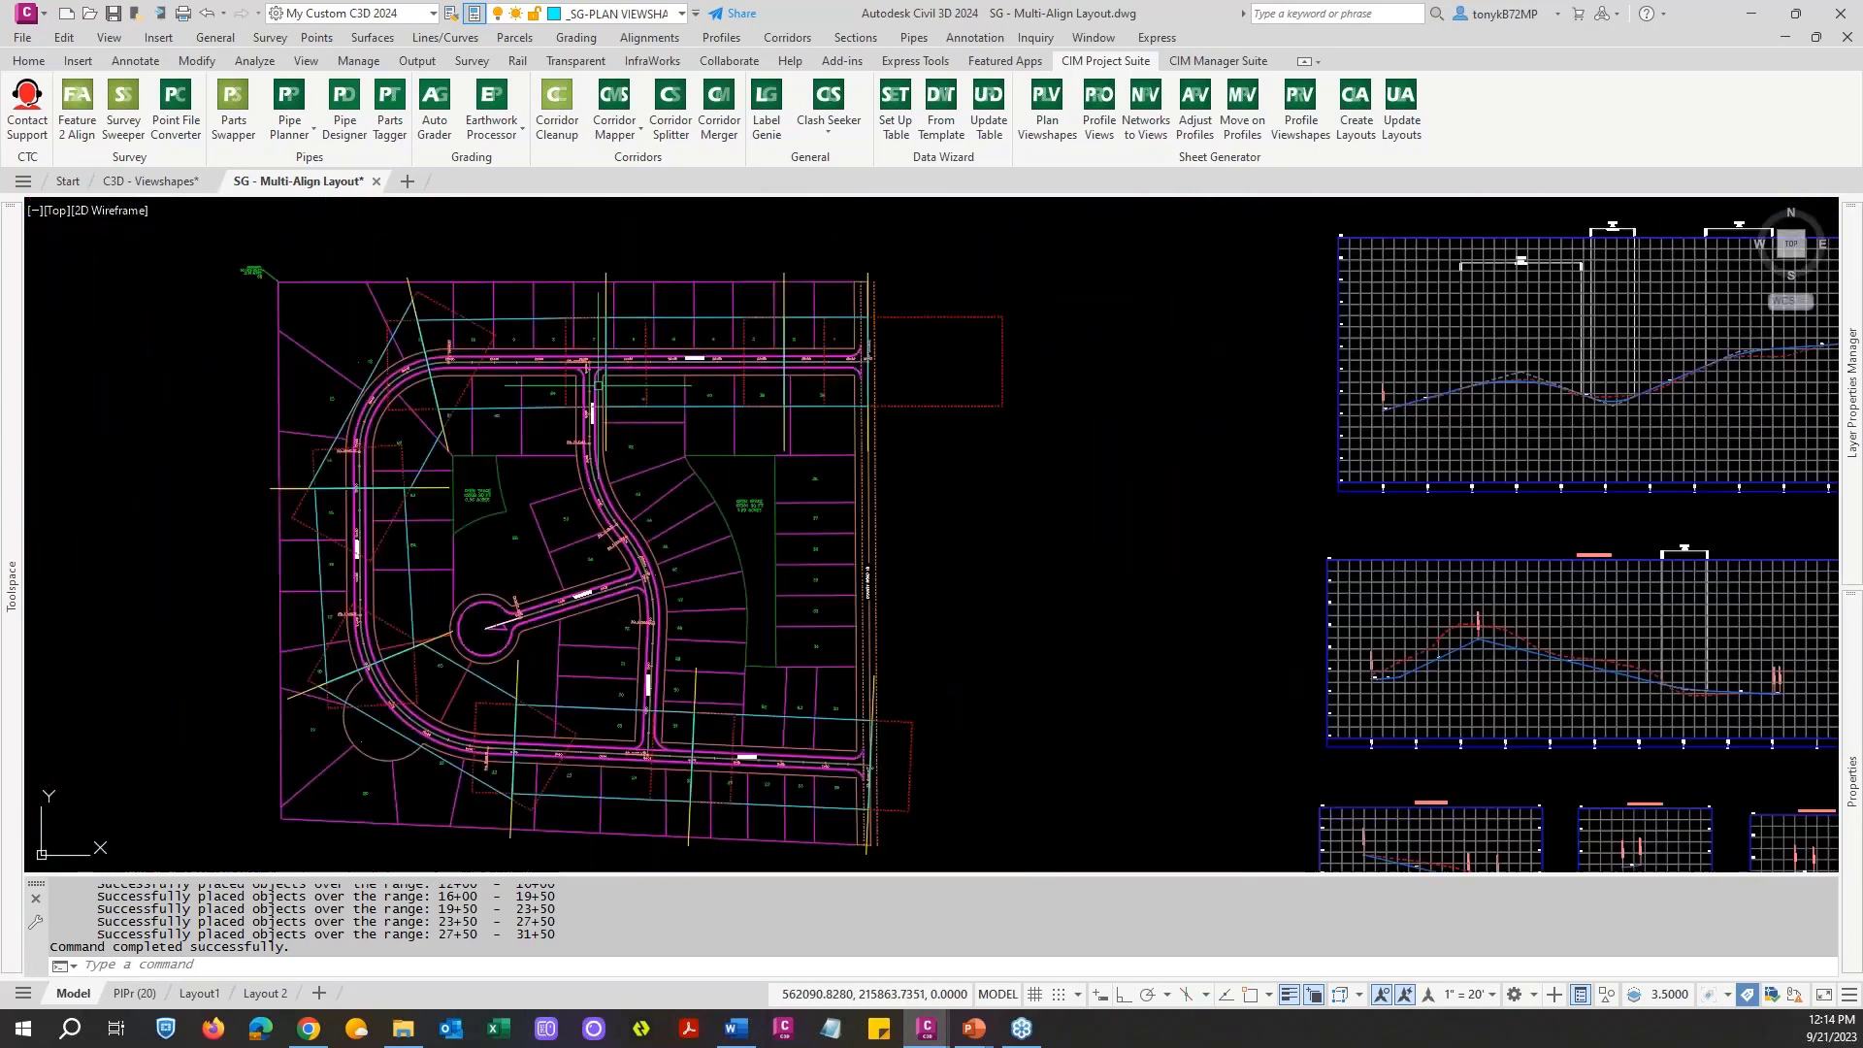
scroll(437, 391, "up", 3)
scroll(437, 391, "down", 8)
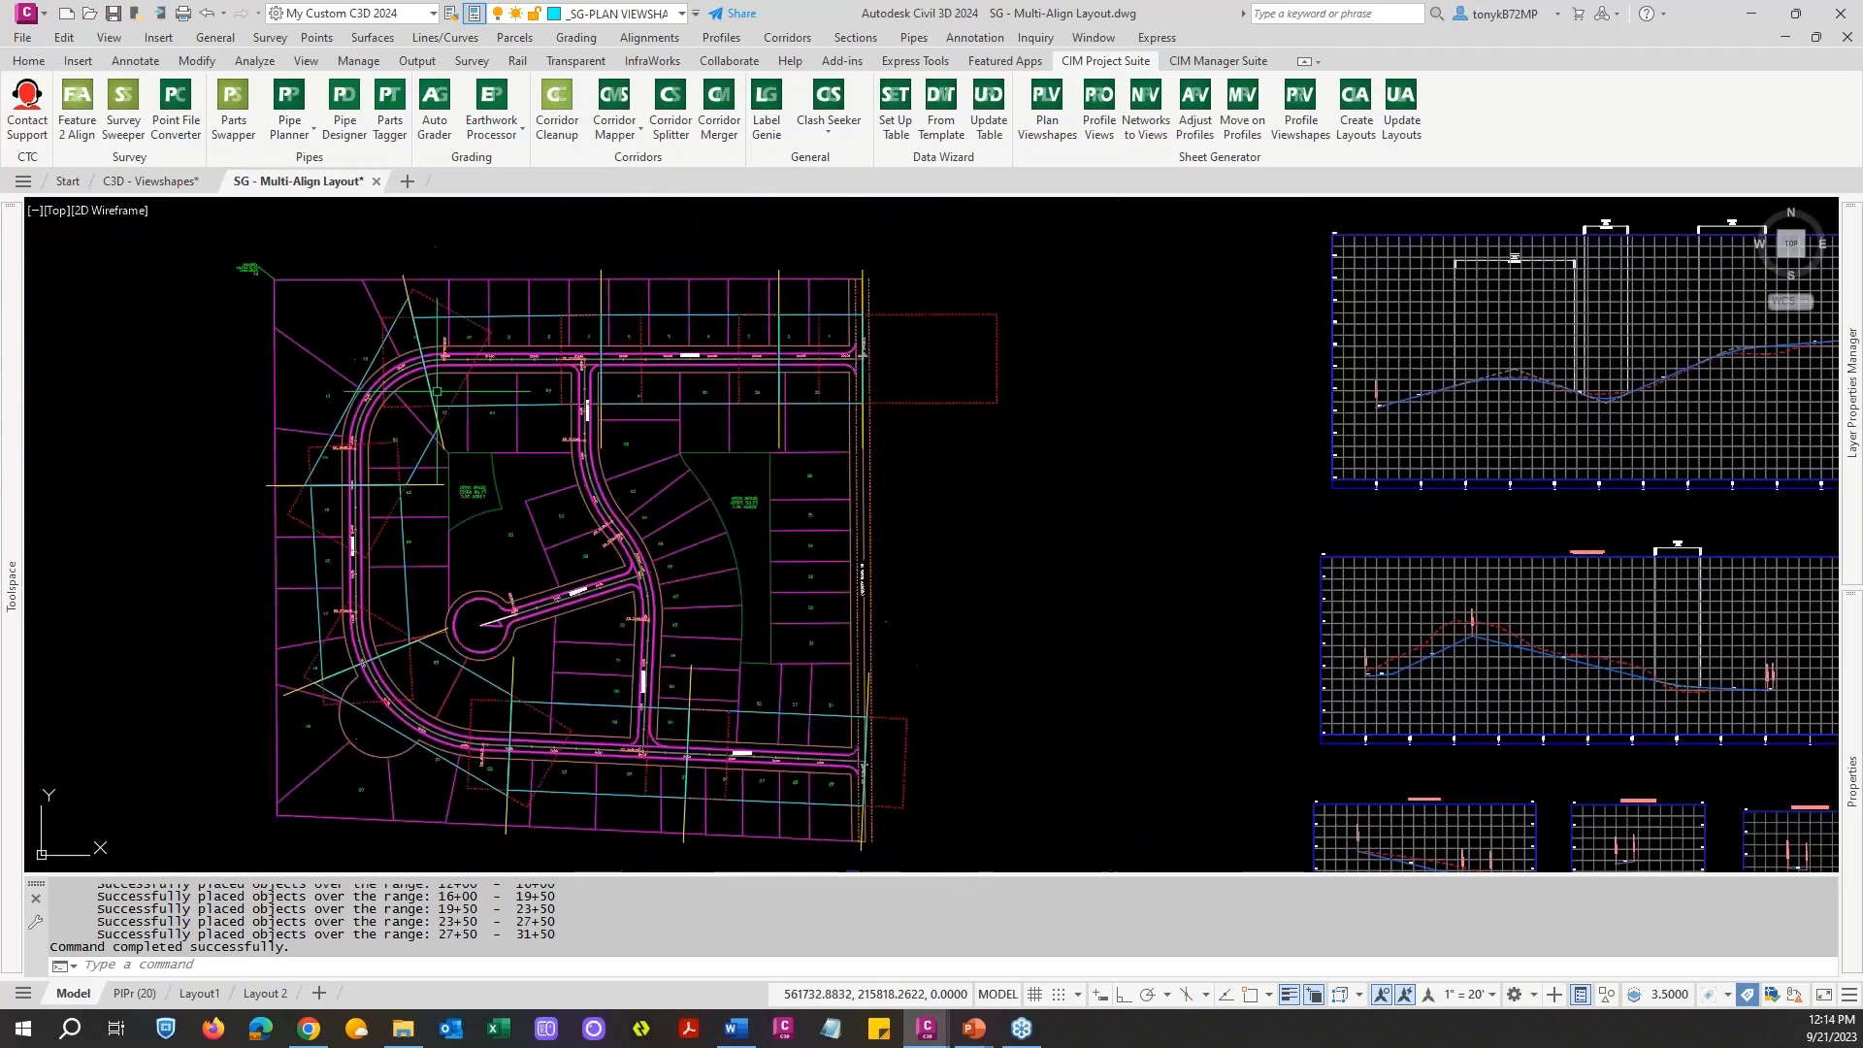
scroll(330, 432, "up", 5)
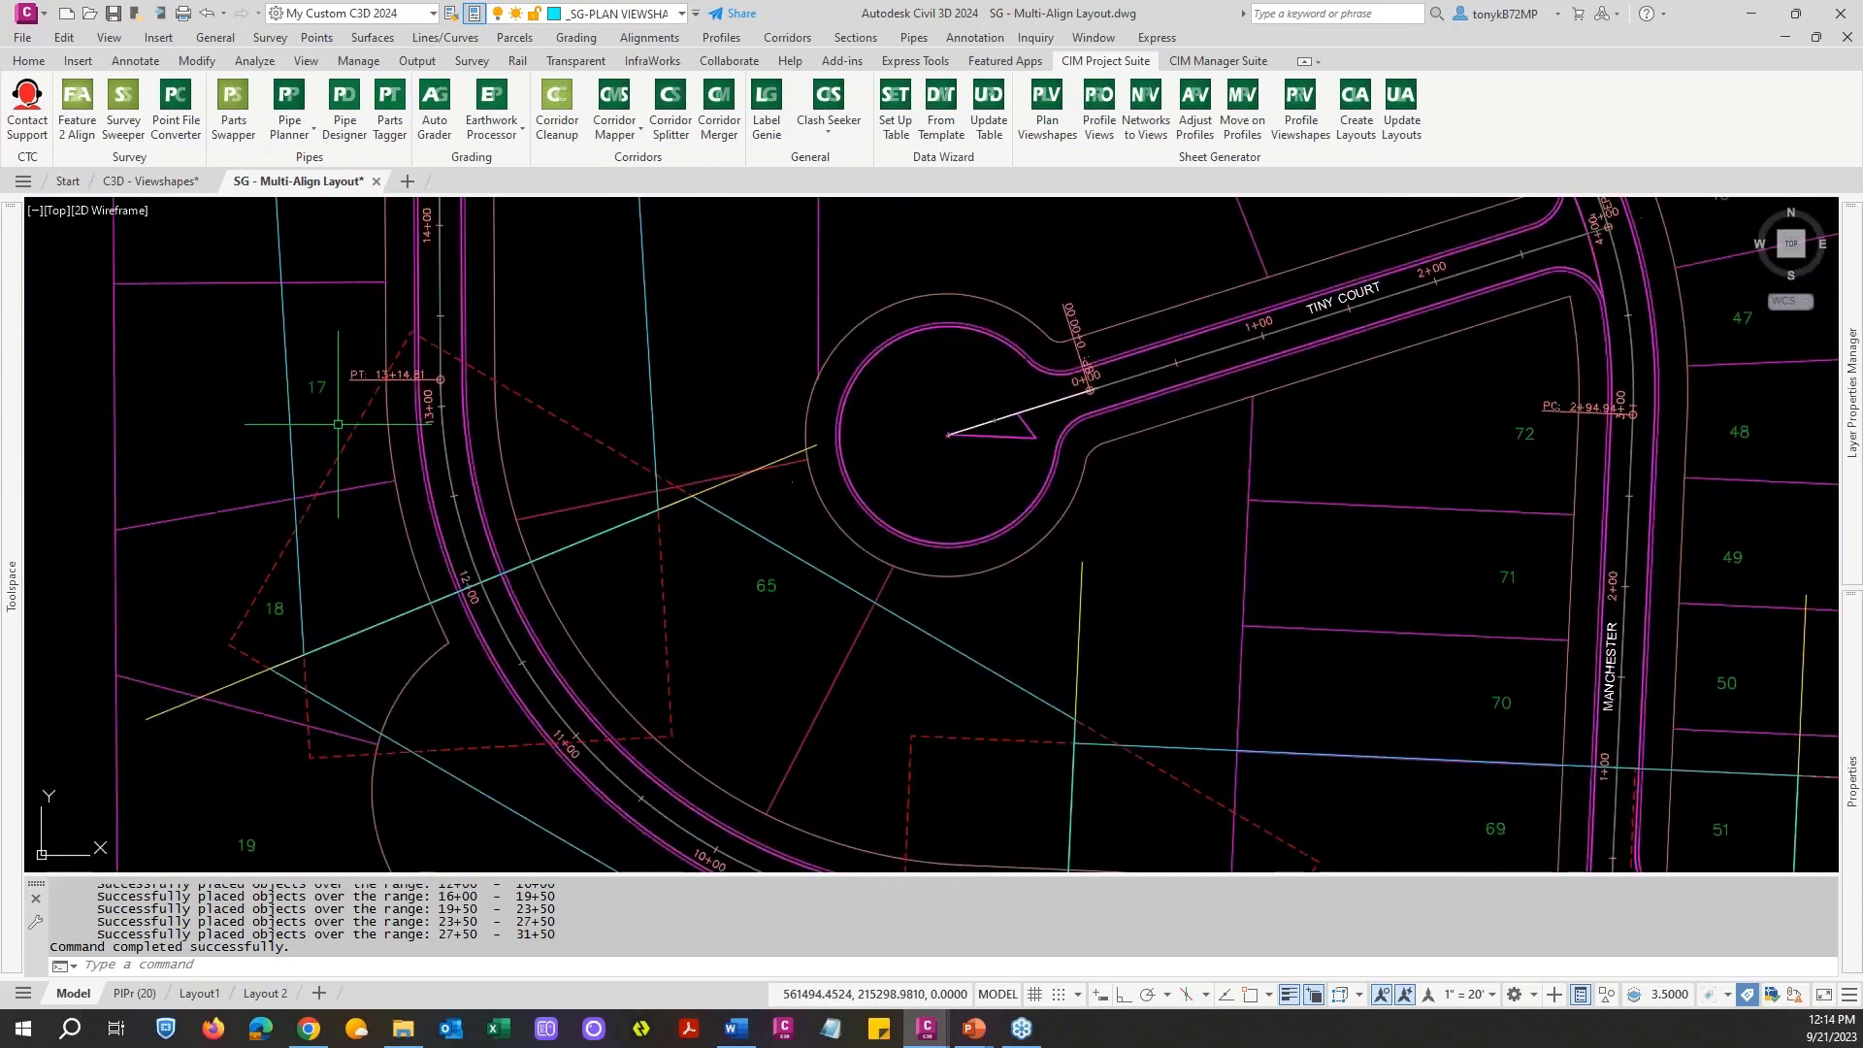
scroll(499, 465, "down", 3)
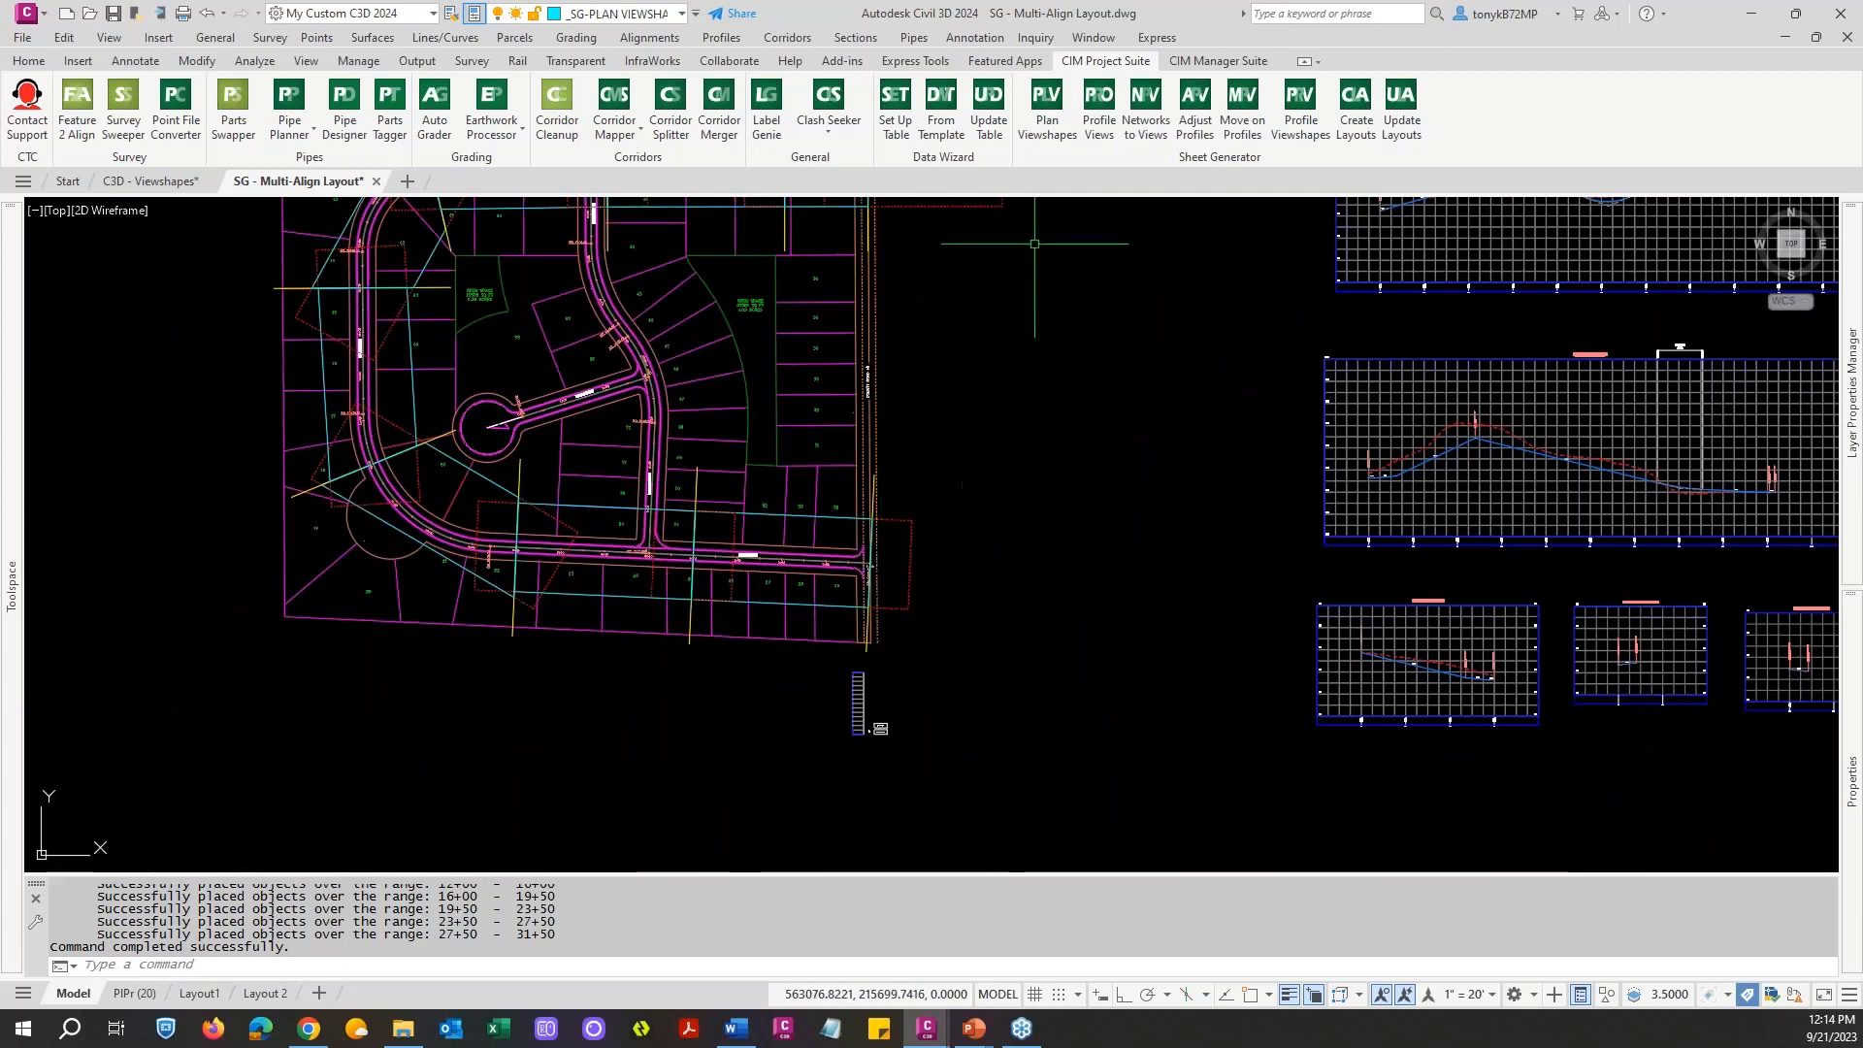
left_click(1047, 128)
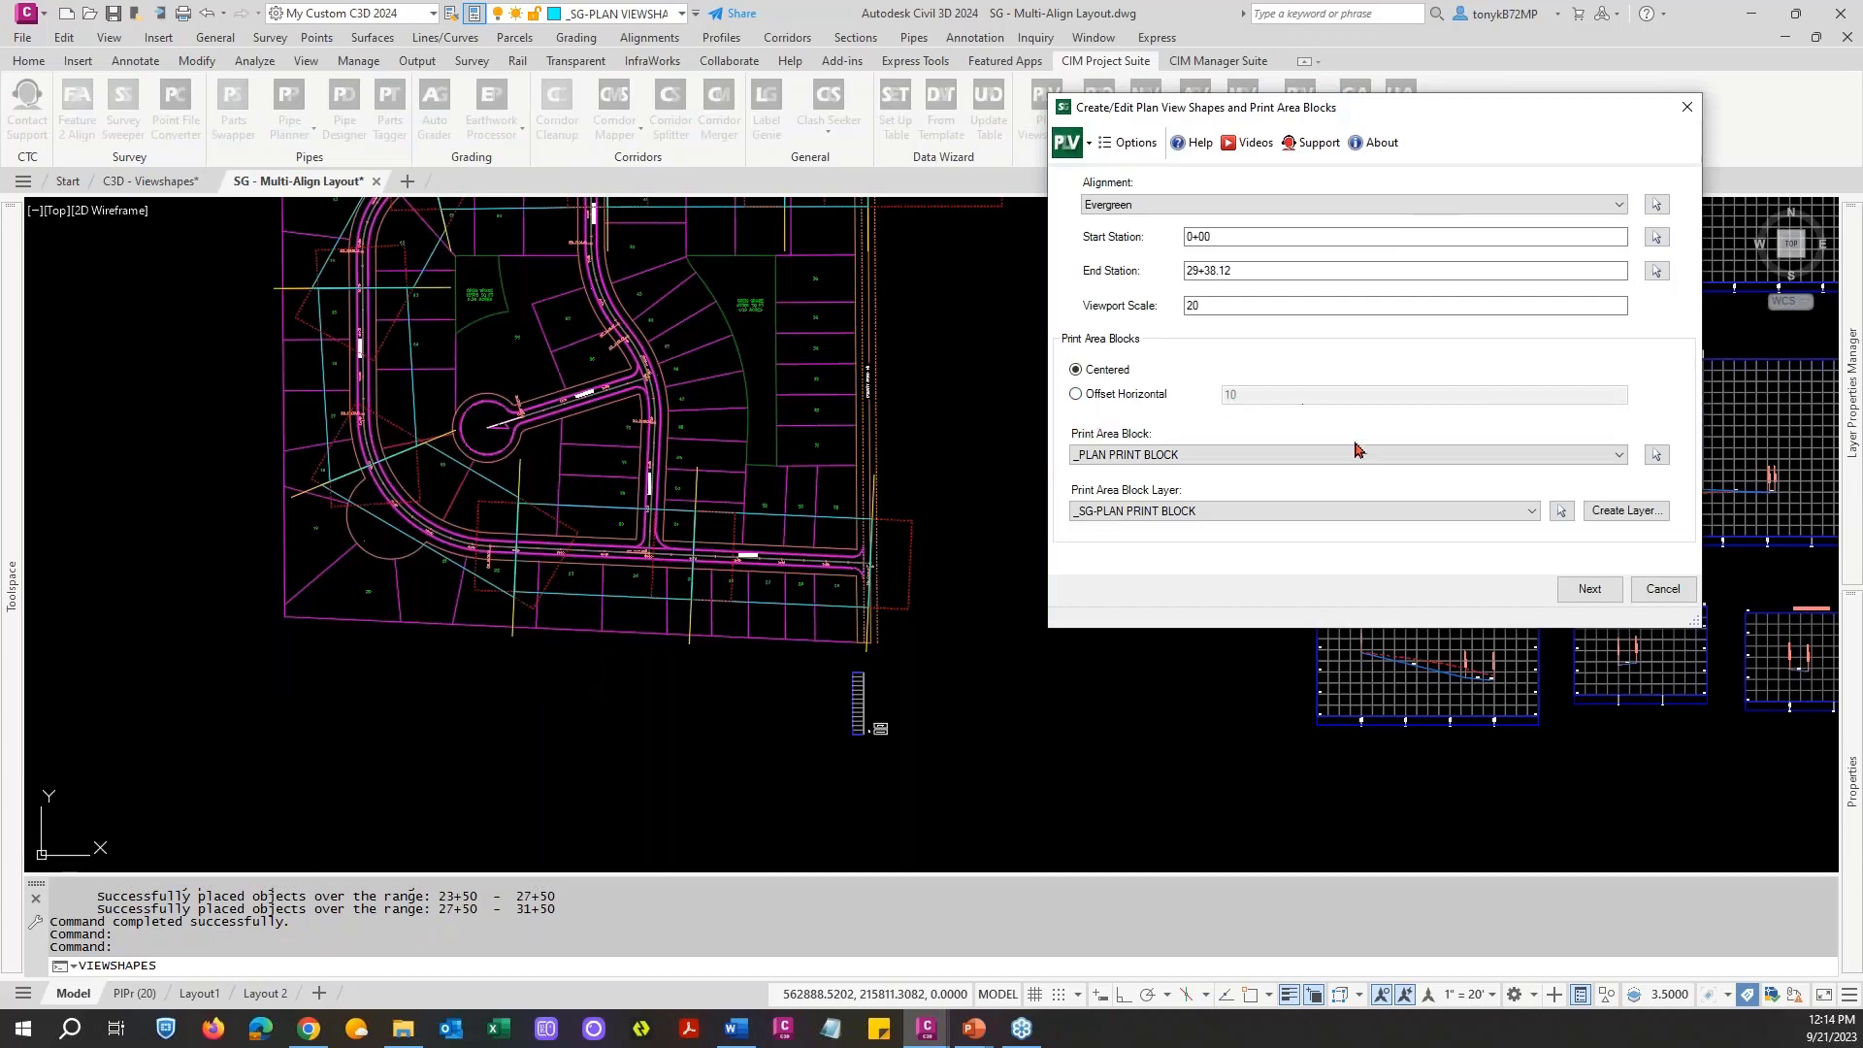
left_click(1663, 589)
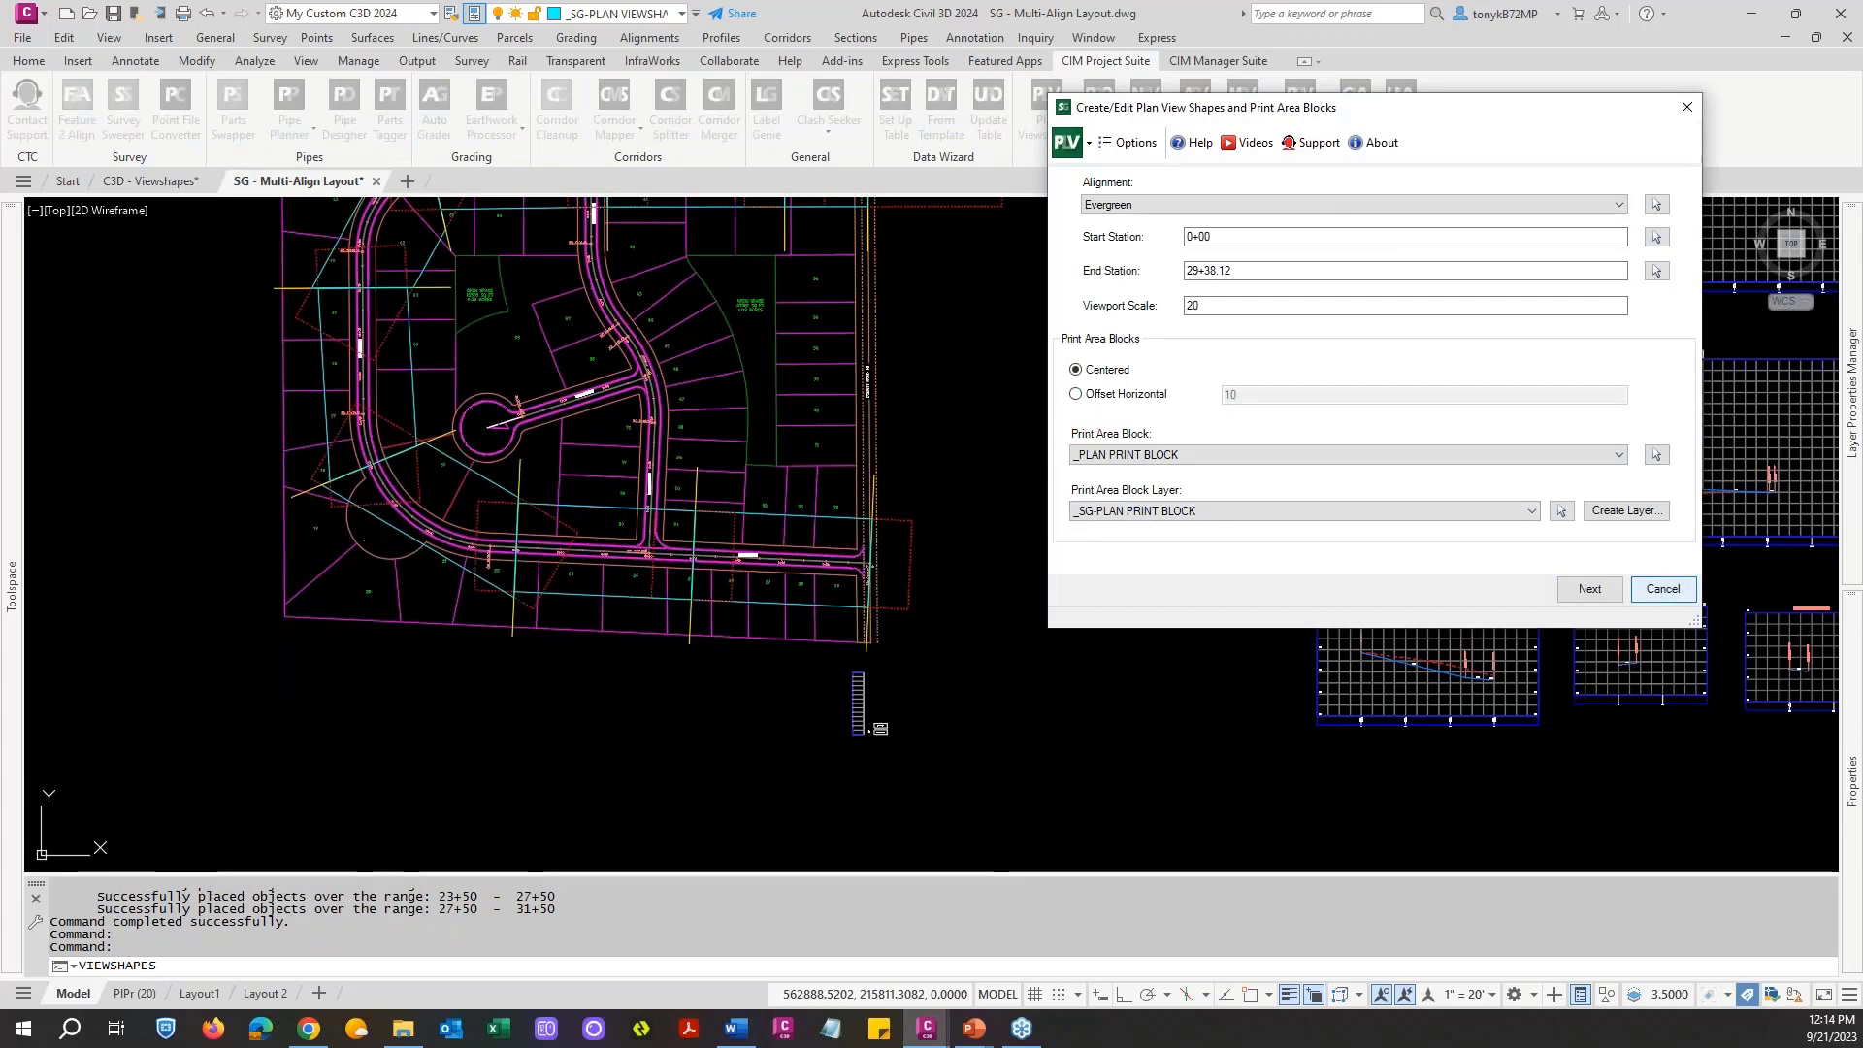
left_click(1661, 589)
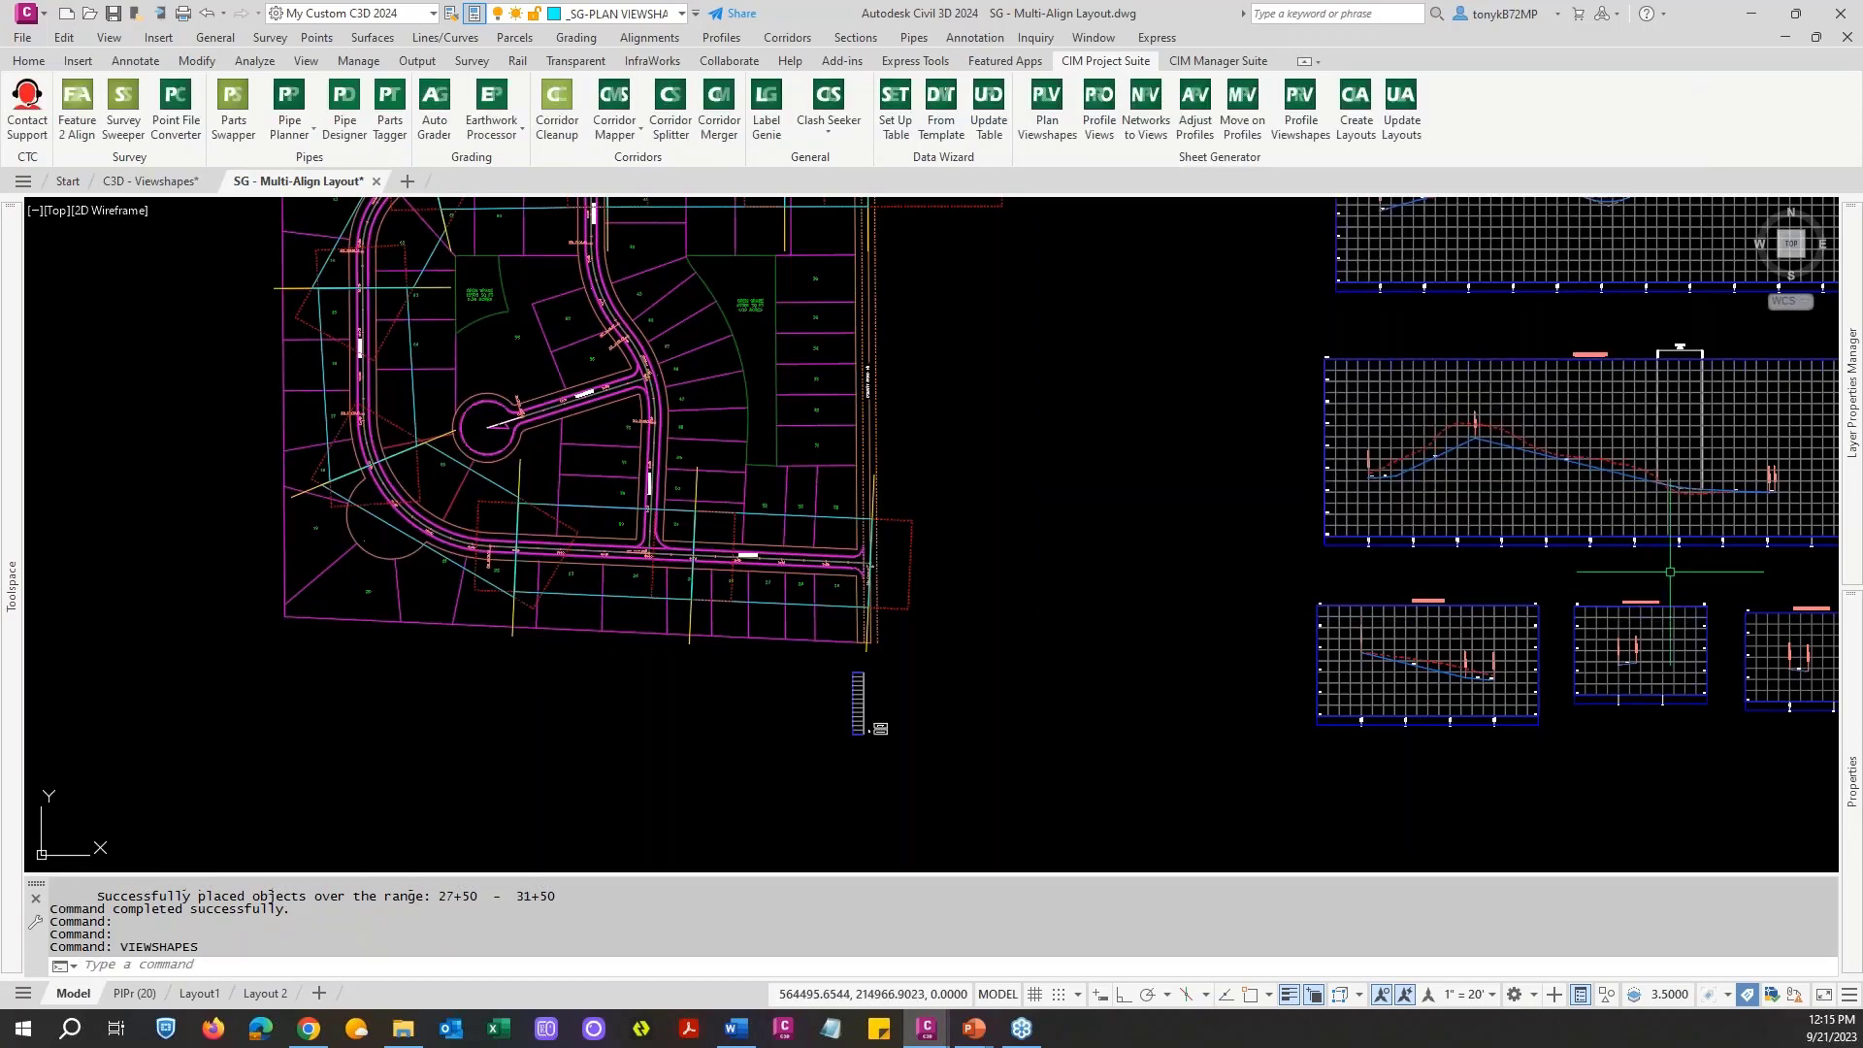
Step: Filter the layer list to the Sheet Generator group and review its layers
mouse_move(1849, 398)
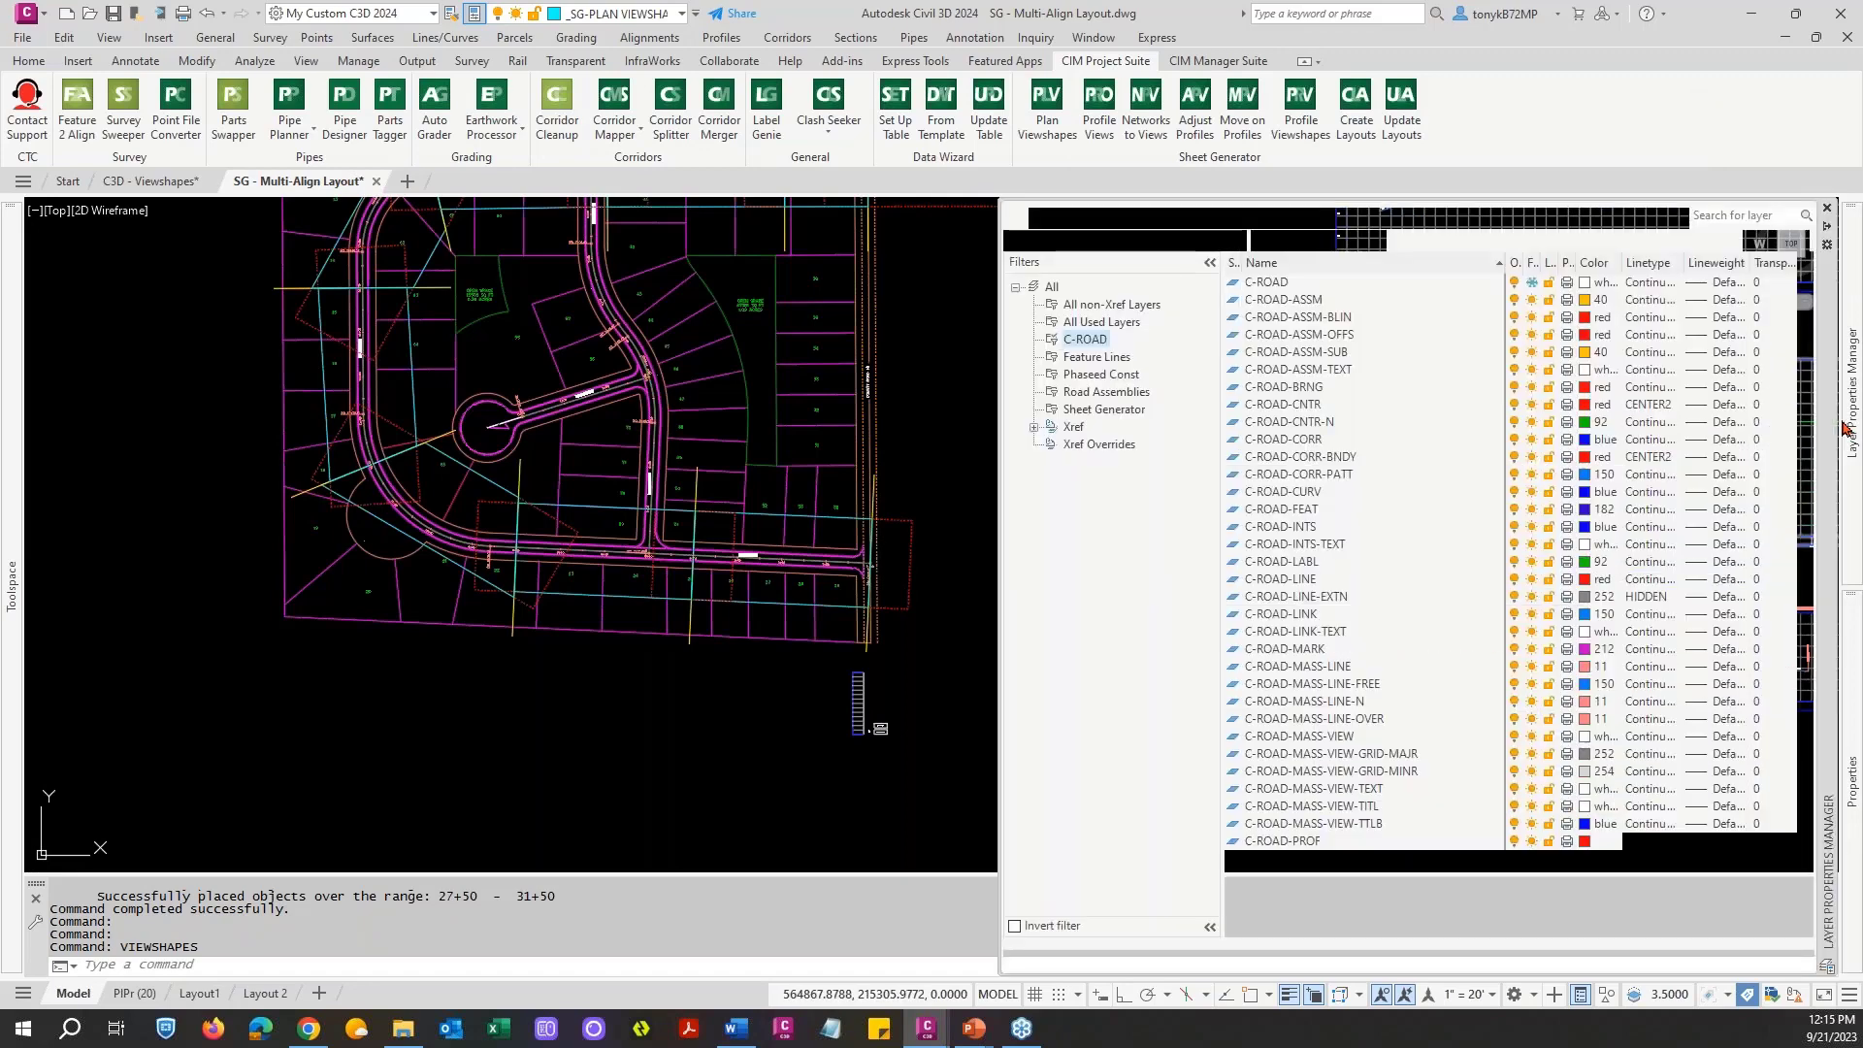
left_click(1095, 409)
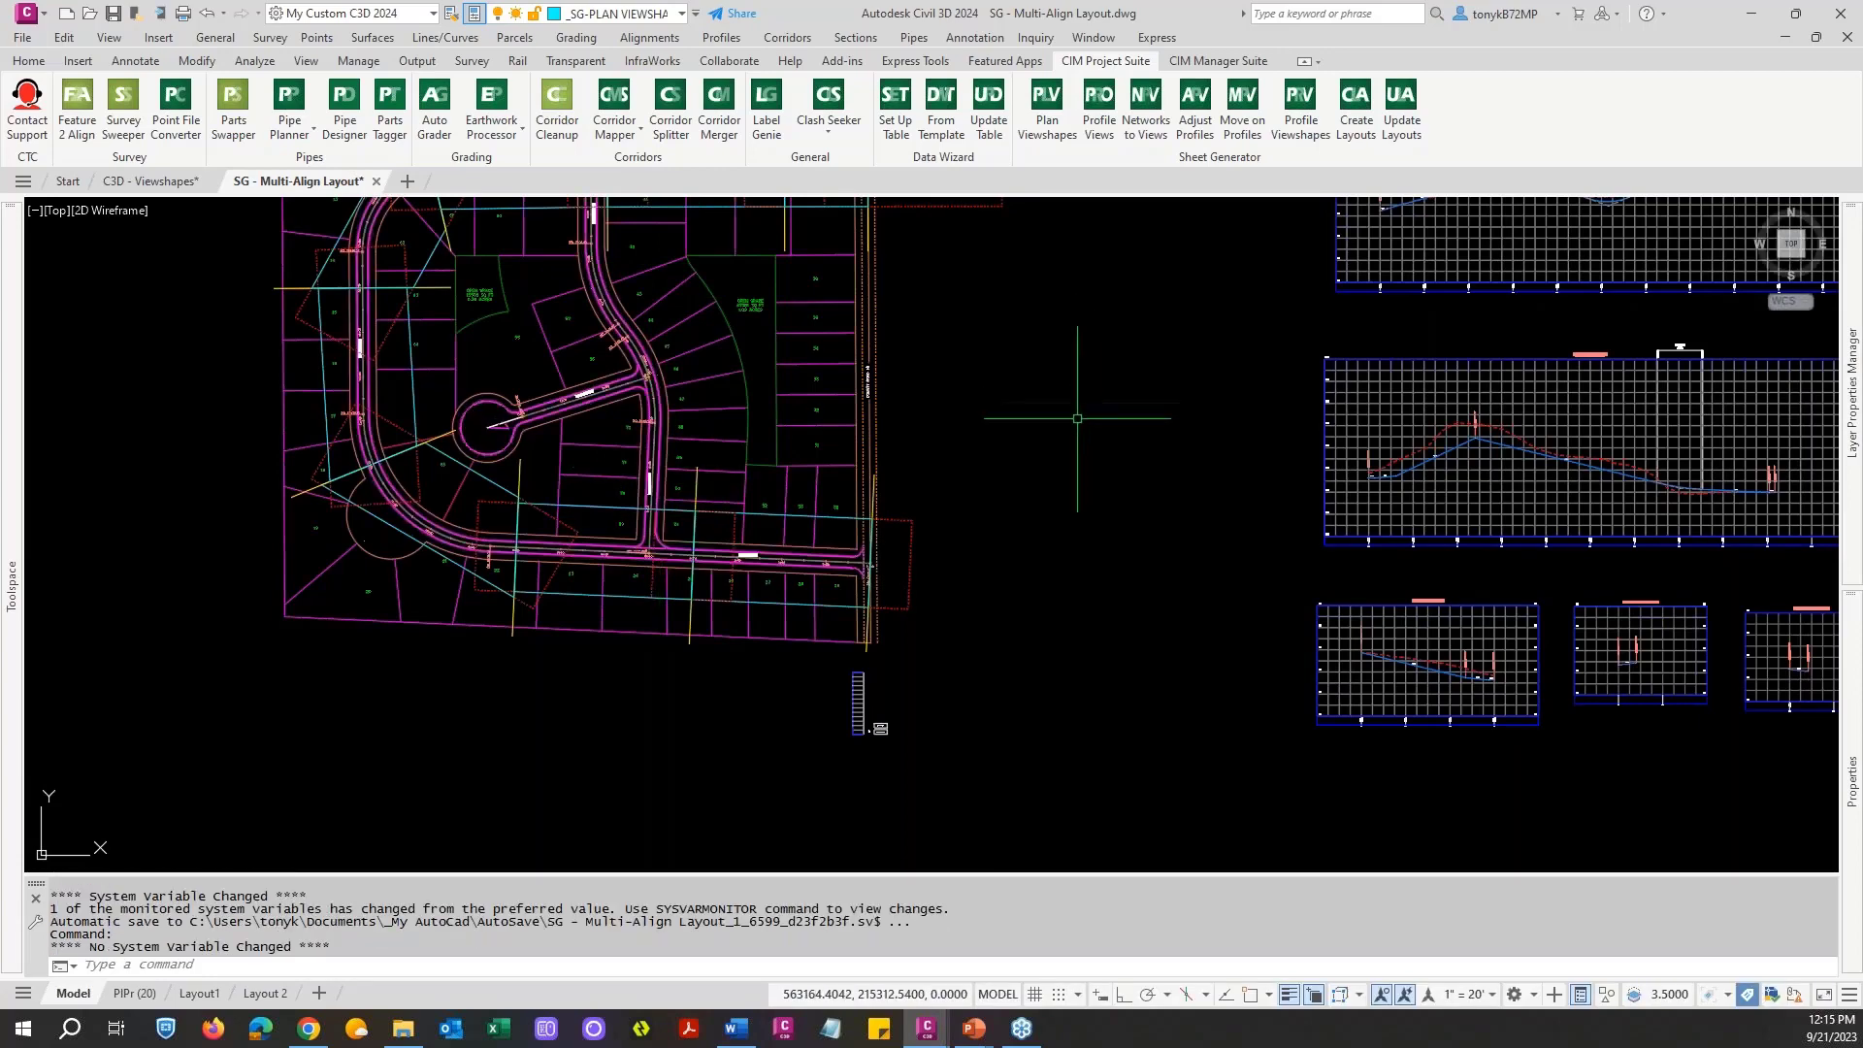
key("Escape")
Step: Regenerate the Evergreen plan viewshapes and print area blocks with 425 between matchlines and Avoid Alignment Vertices turned off
scroll(1036, 441, "down", 2)
scroll(875, 482, "up", 5)
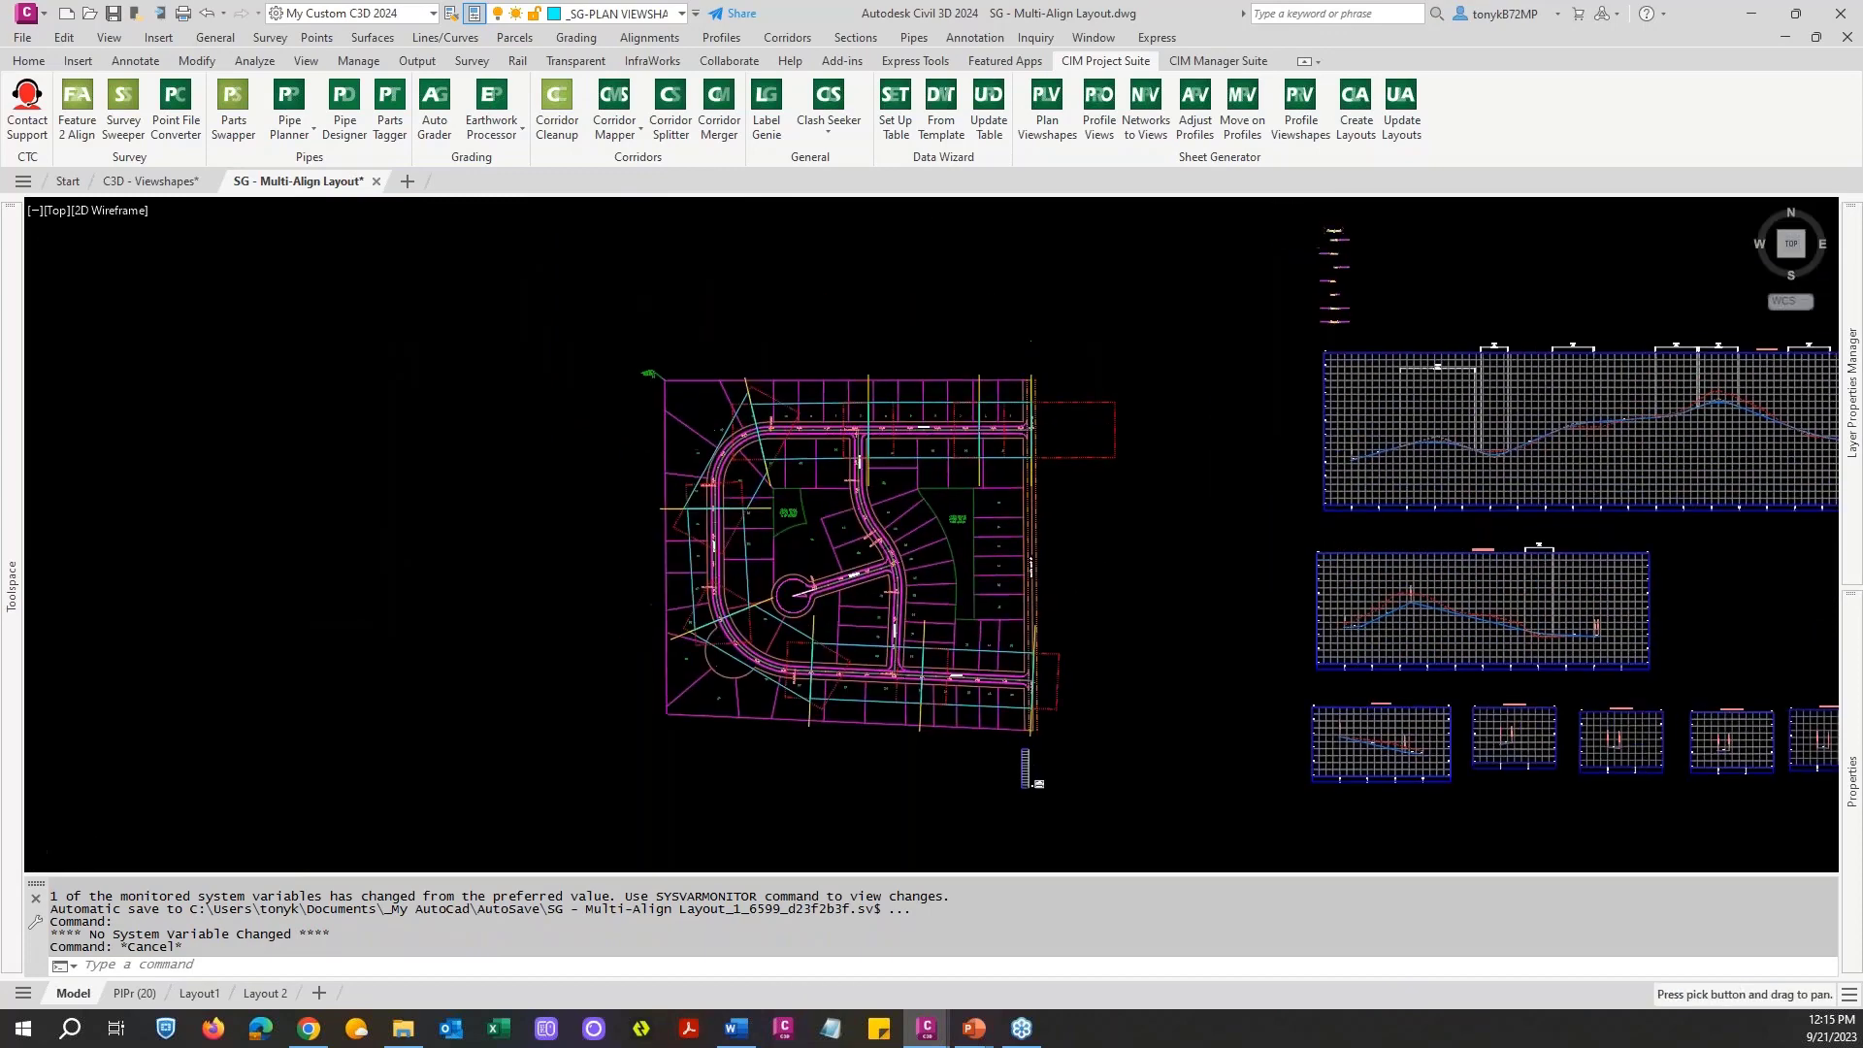
scroll(990, 464, "down", 4)
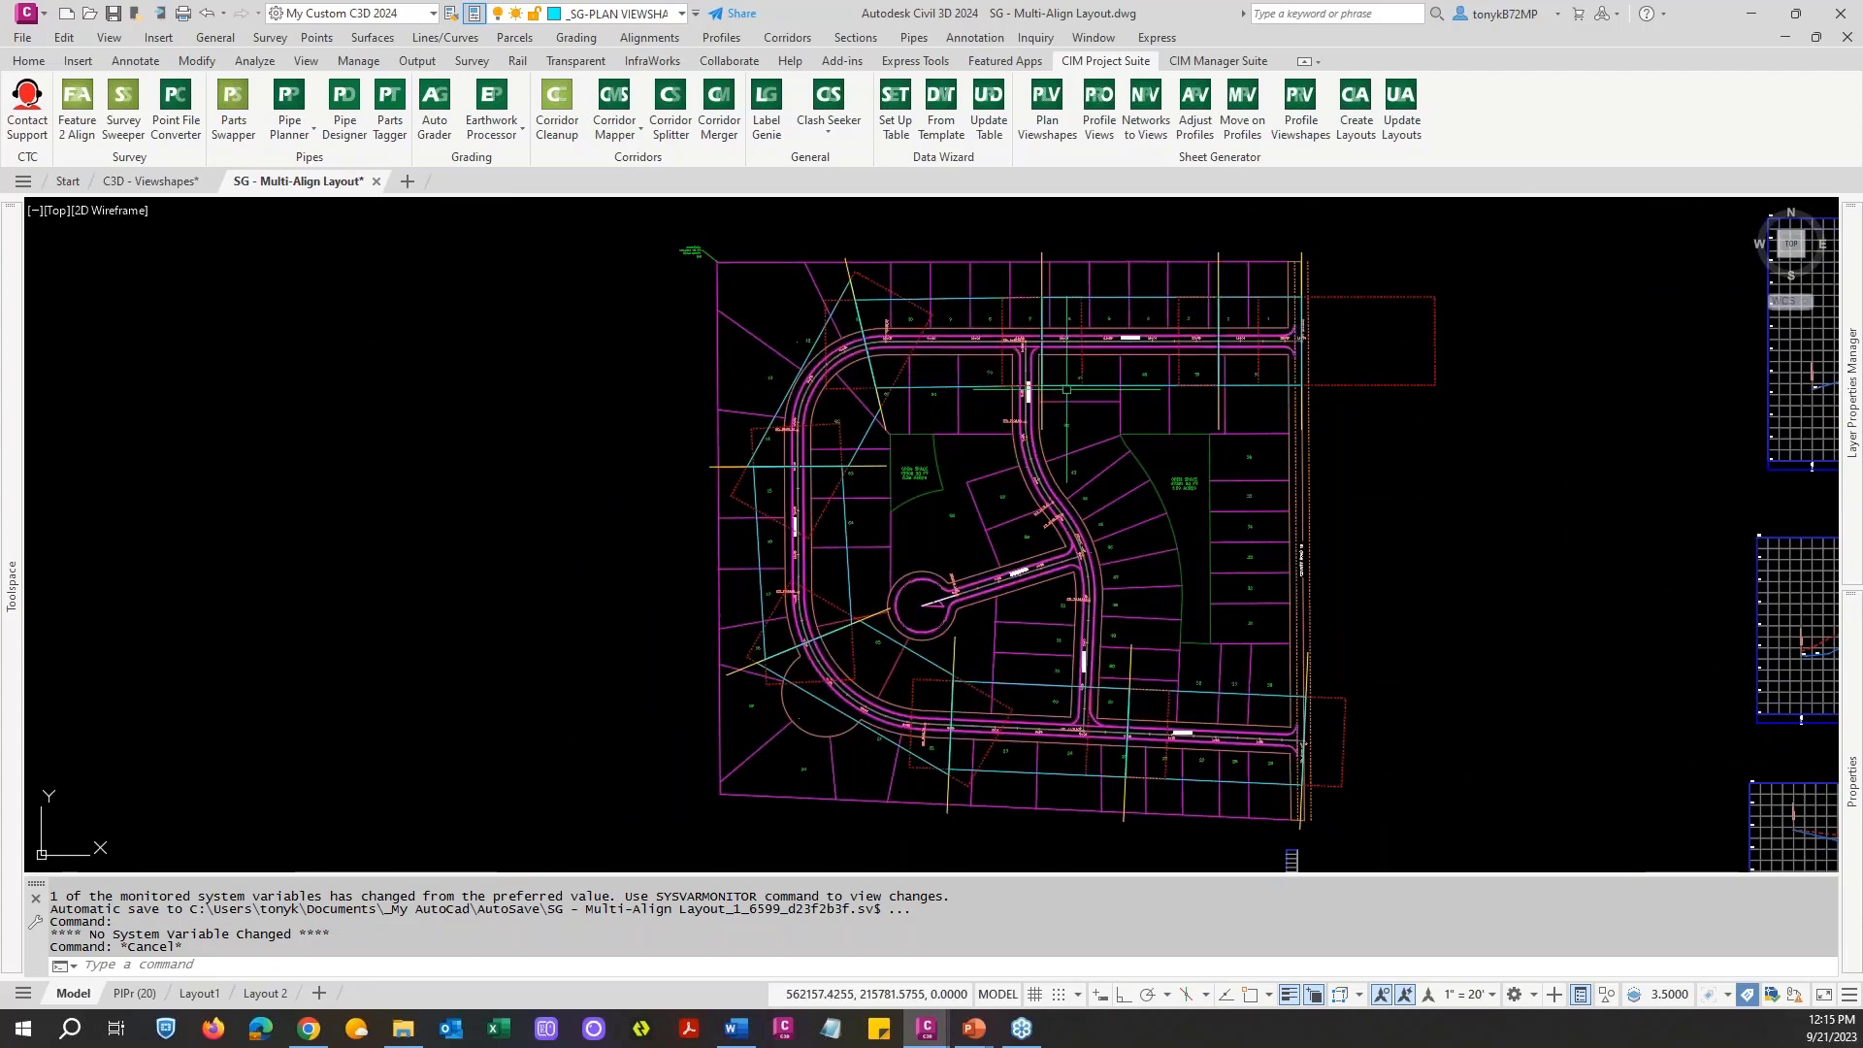
scroll(1347, 443, "down", 2)
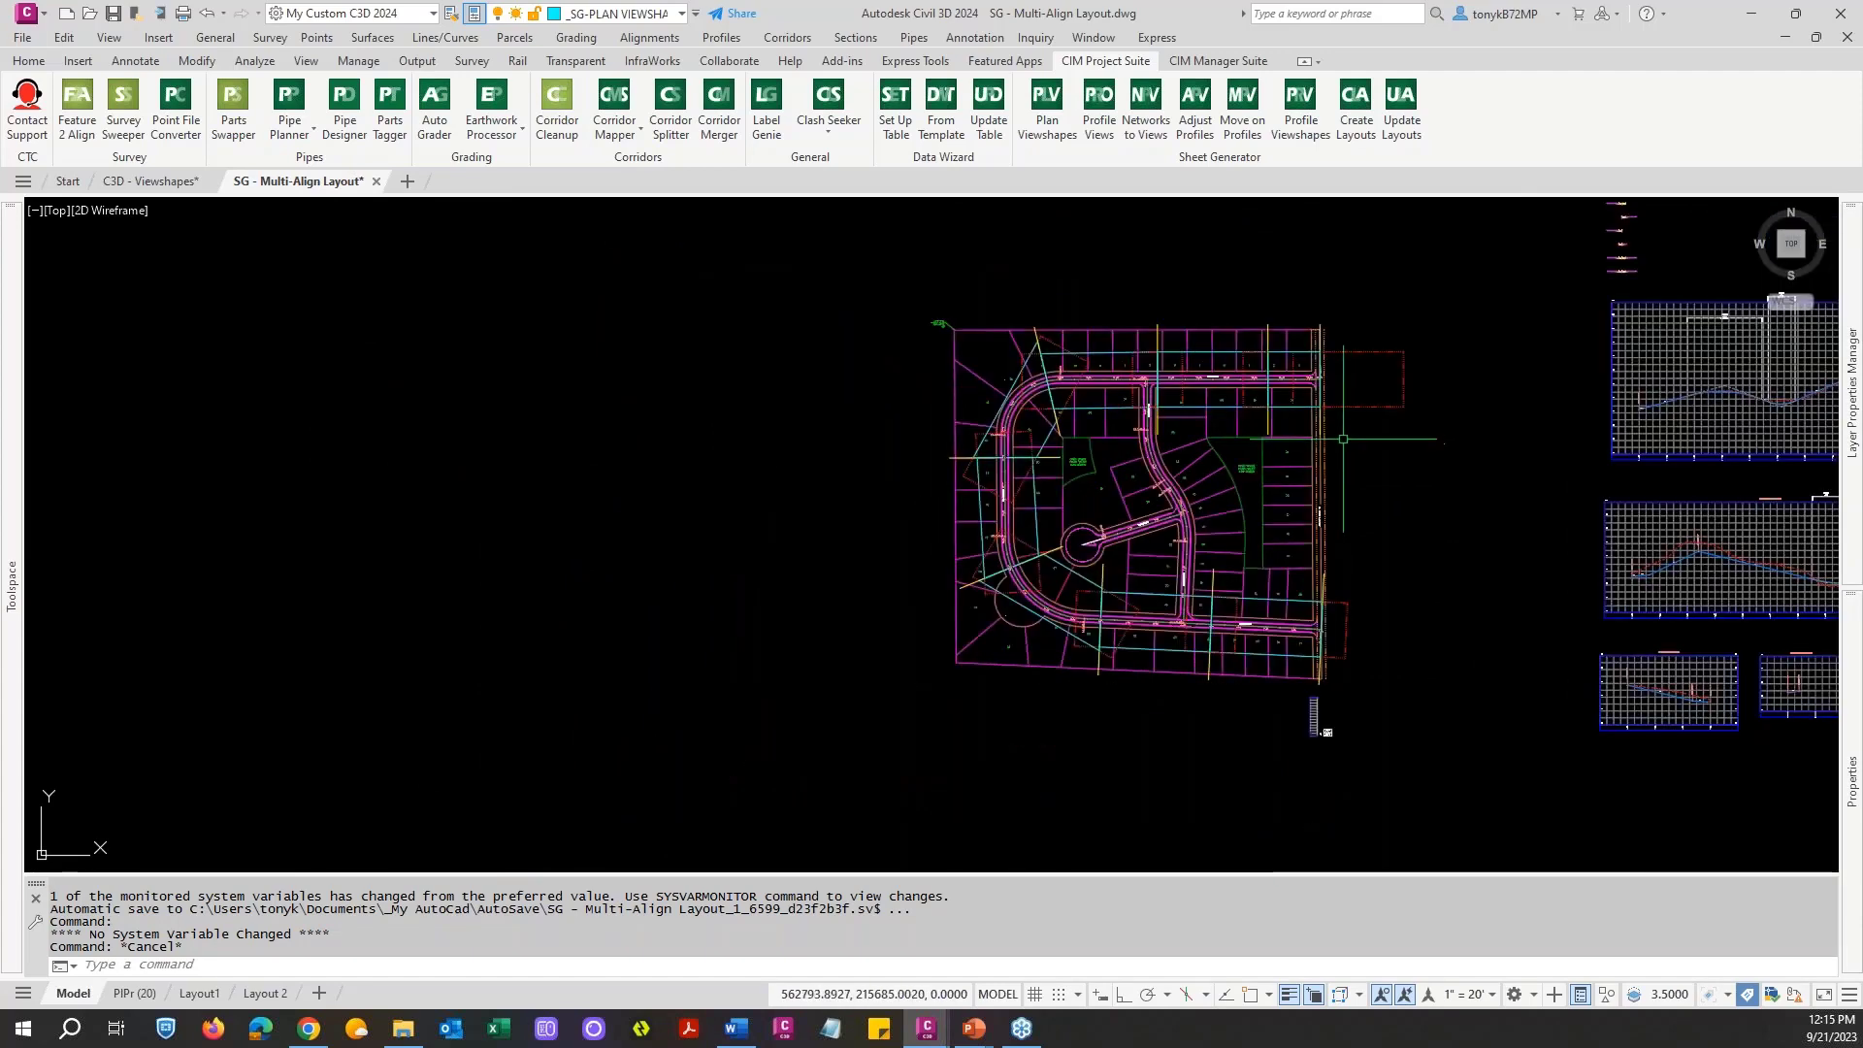
middle_click_drag(1343, 439, 1055, 432)
middle_click_drag(1020, 206, 1057, 199)
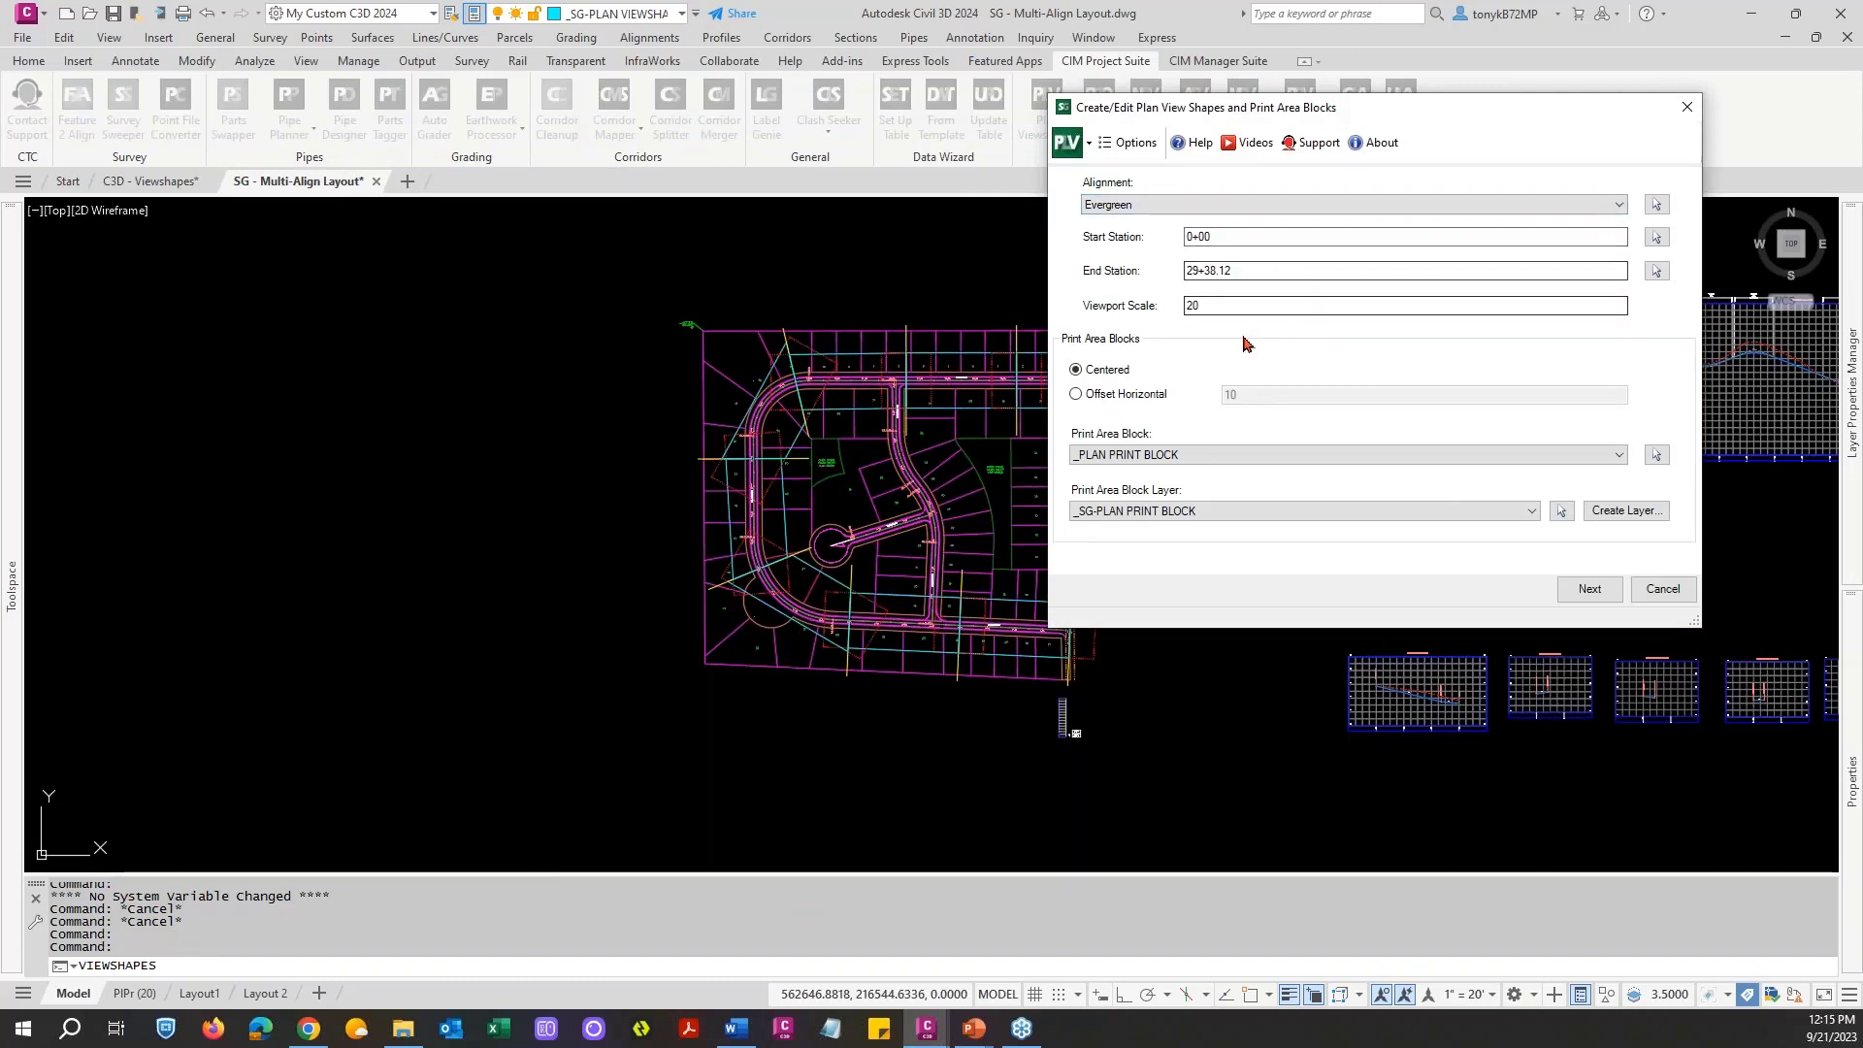
left_click(1584, 590)
left_click_drag(1265, 229, 1177, 232)
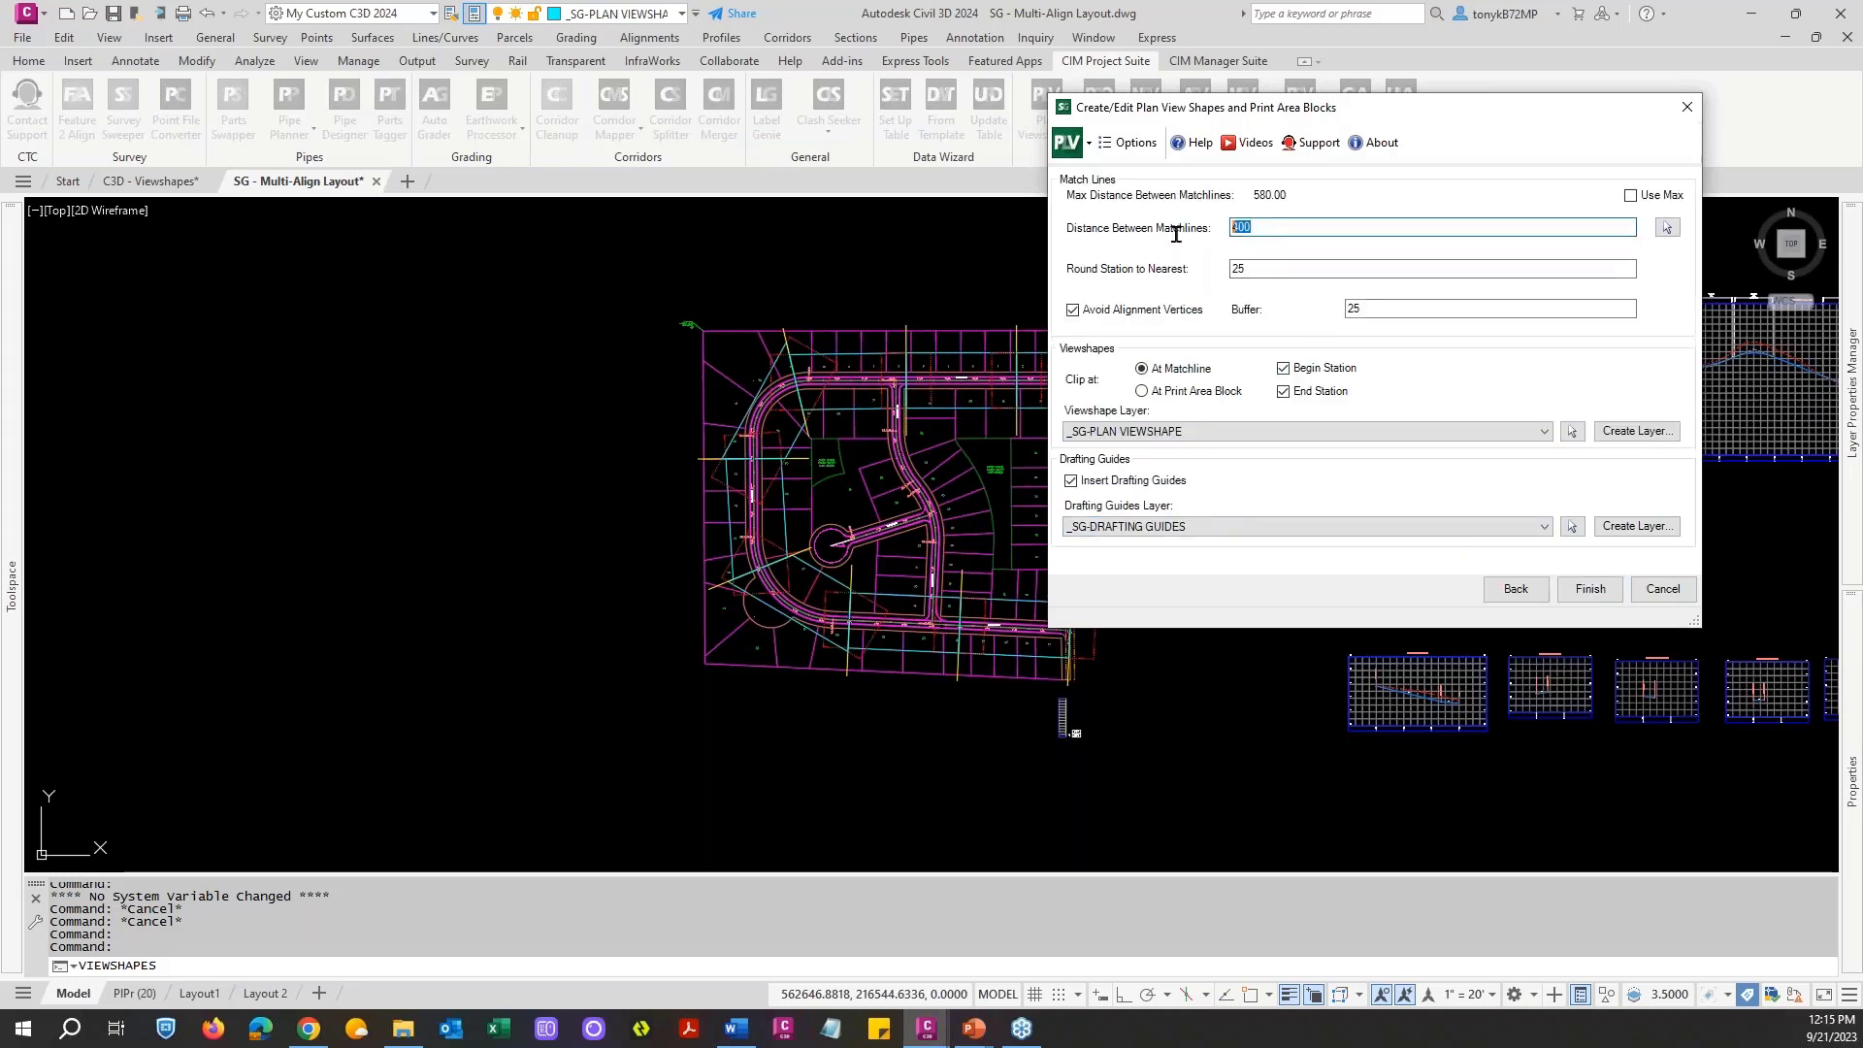
type("425")
left_click_drag(1363, 116, 1403, 93)
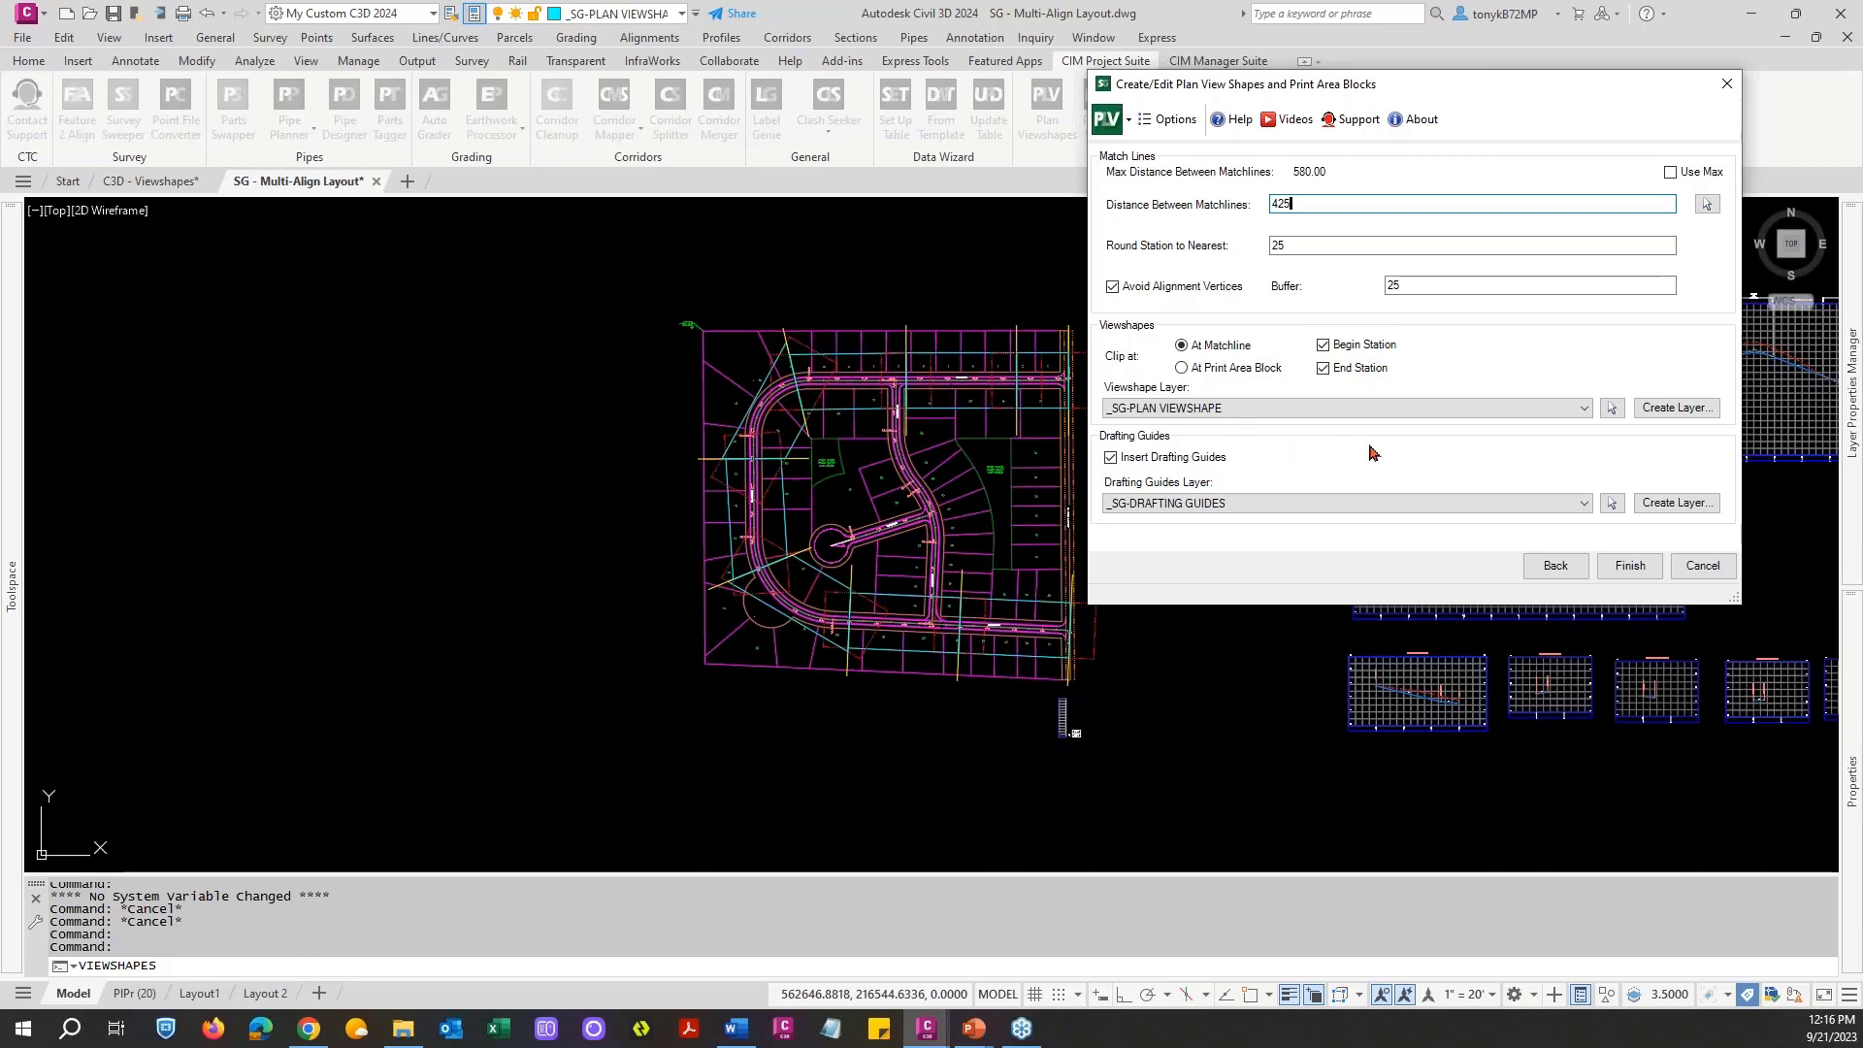
left_click(1113, 288)
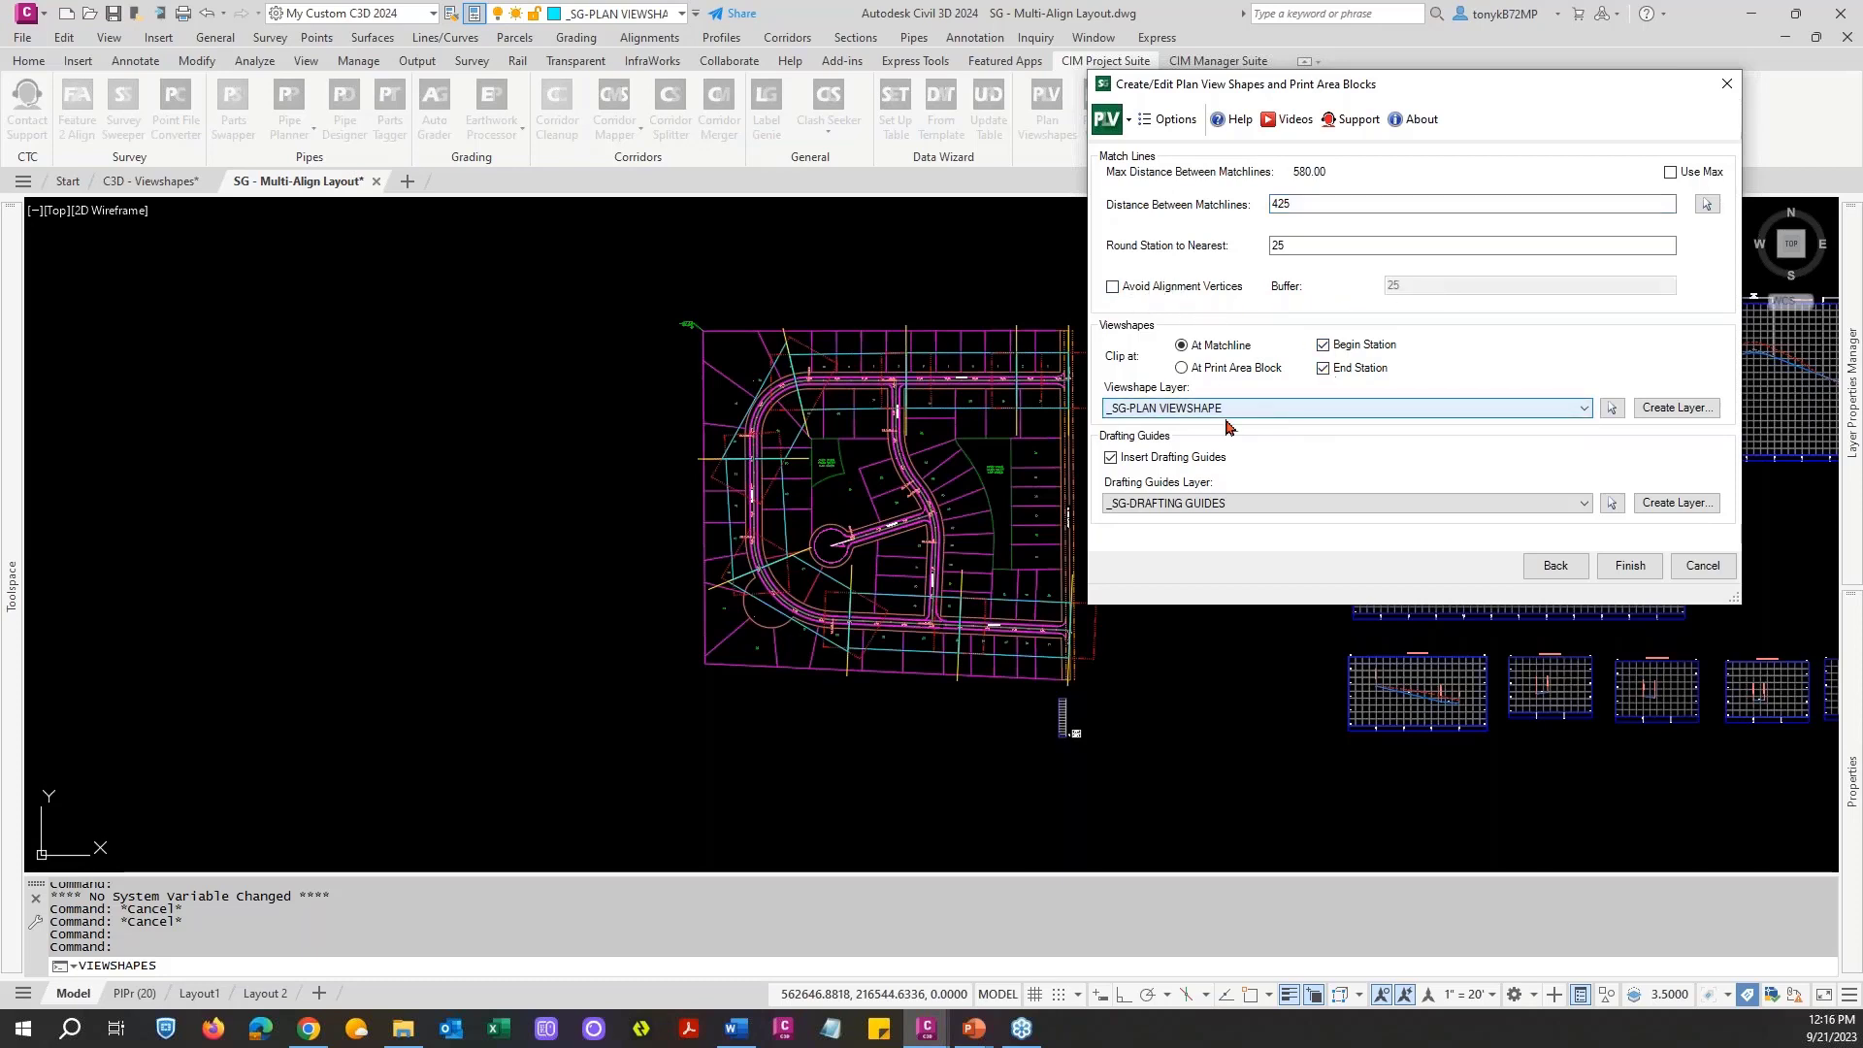
left_click(1622, 568)
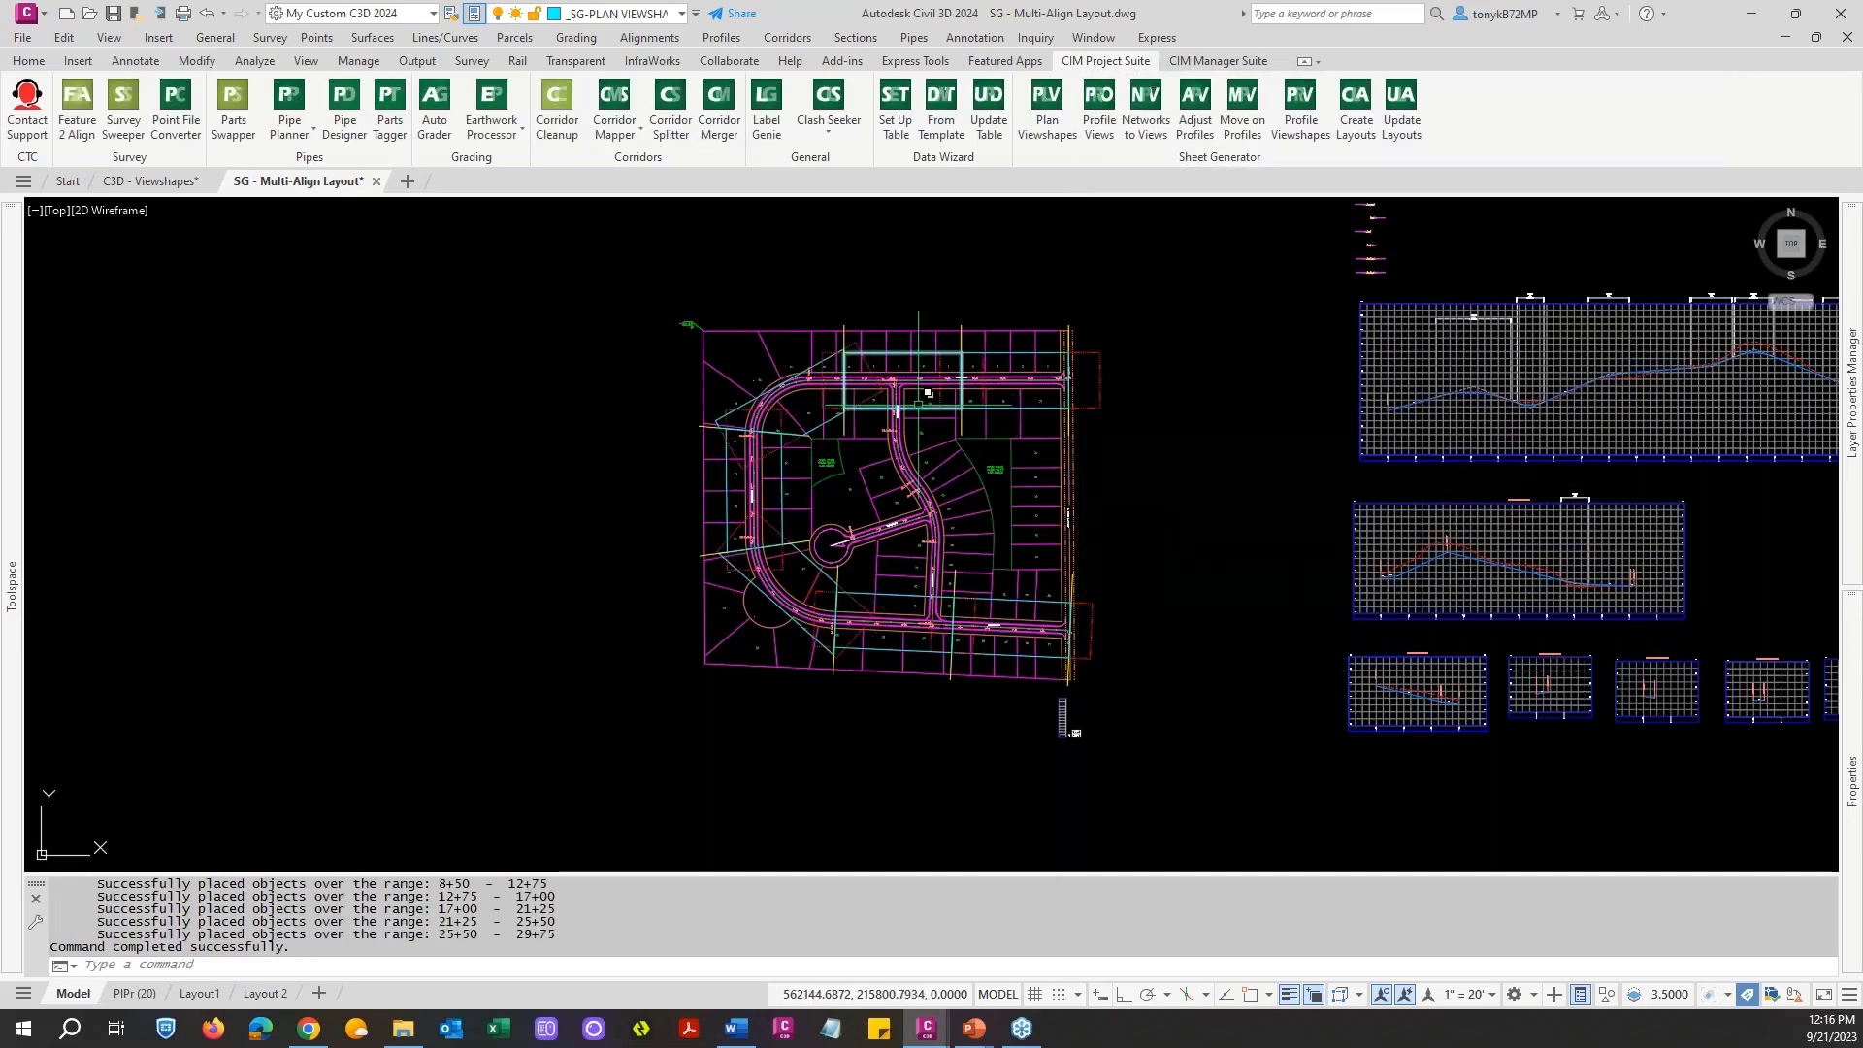
Step: Examine the regenerated viewshapes, print area blocks and match lines along Evergreen, including both curves and the start and end stretches
scroll(919, 402, "up", 5)
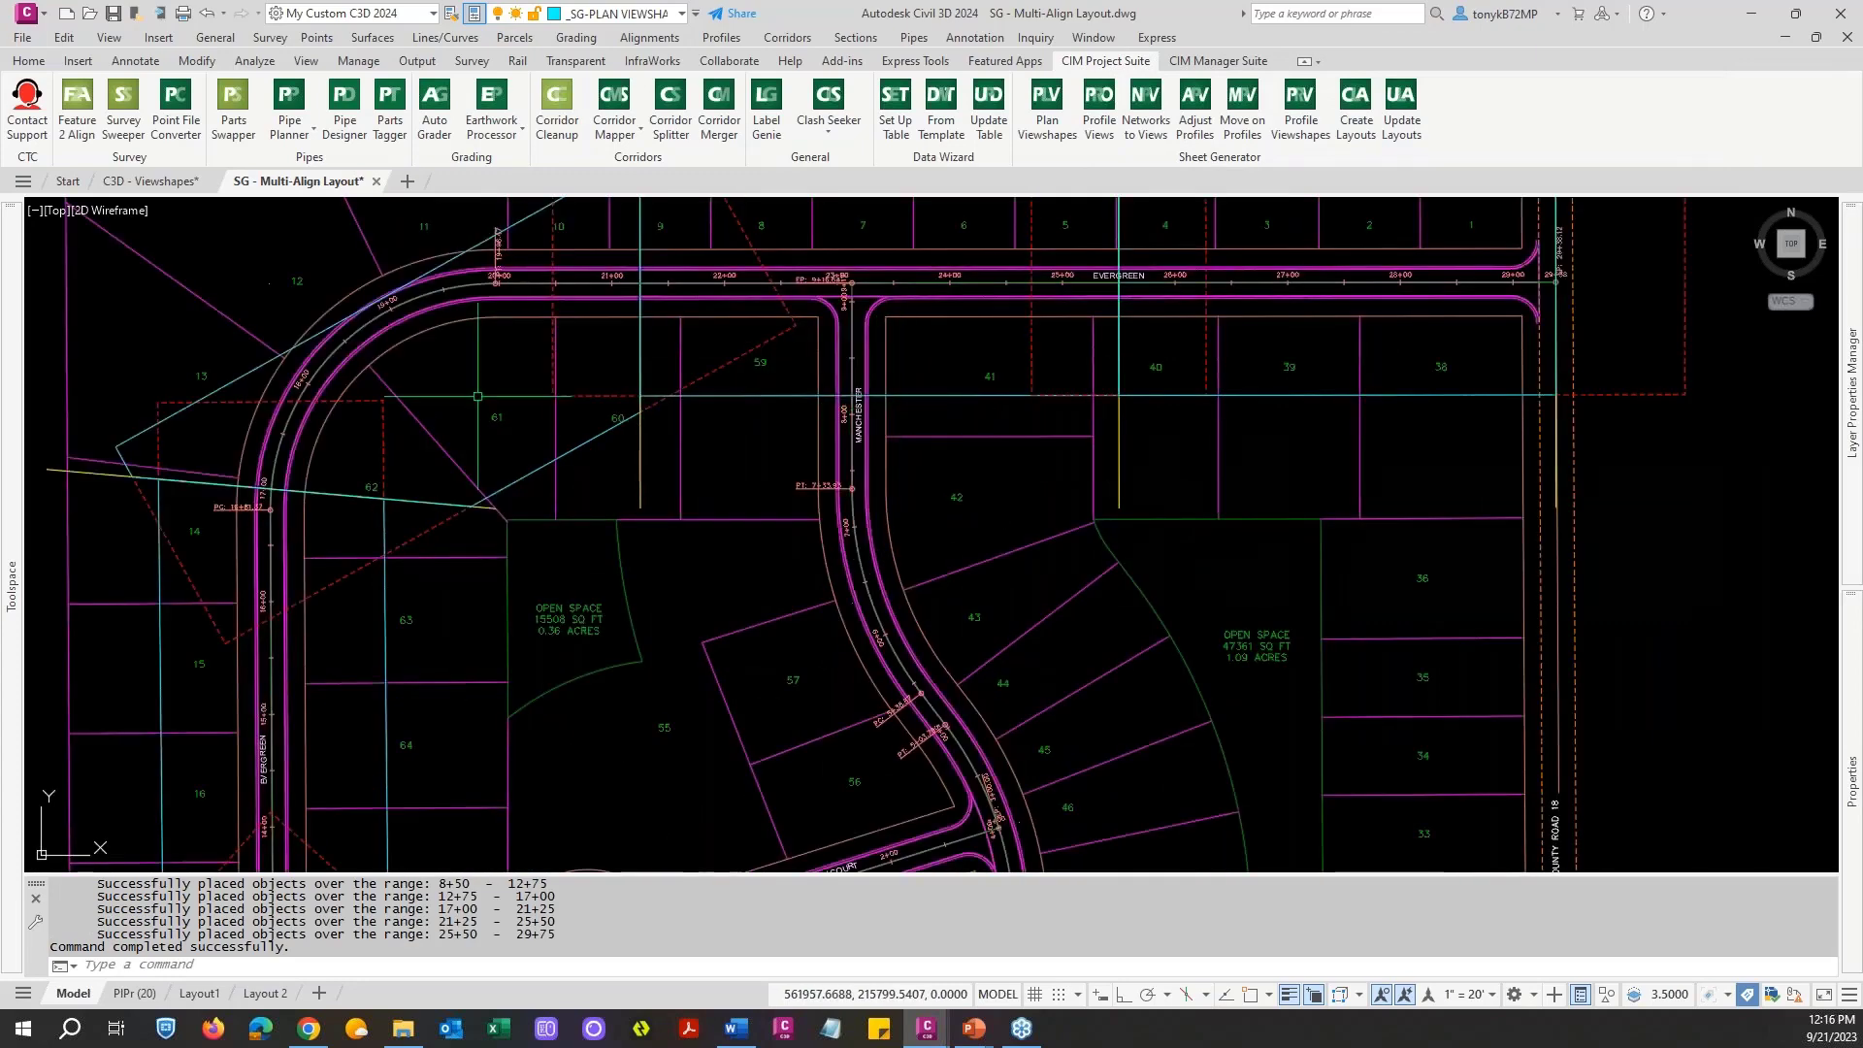
scroll(400, 376, "down", 2)
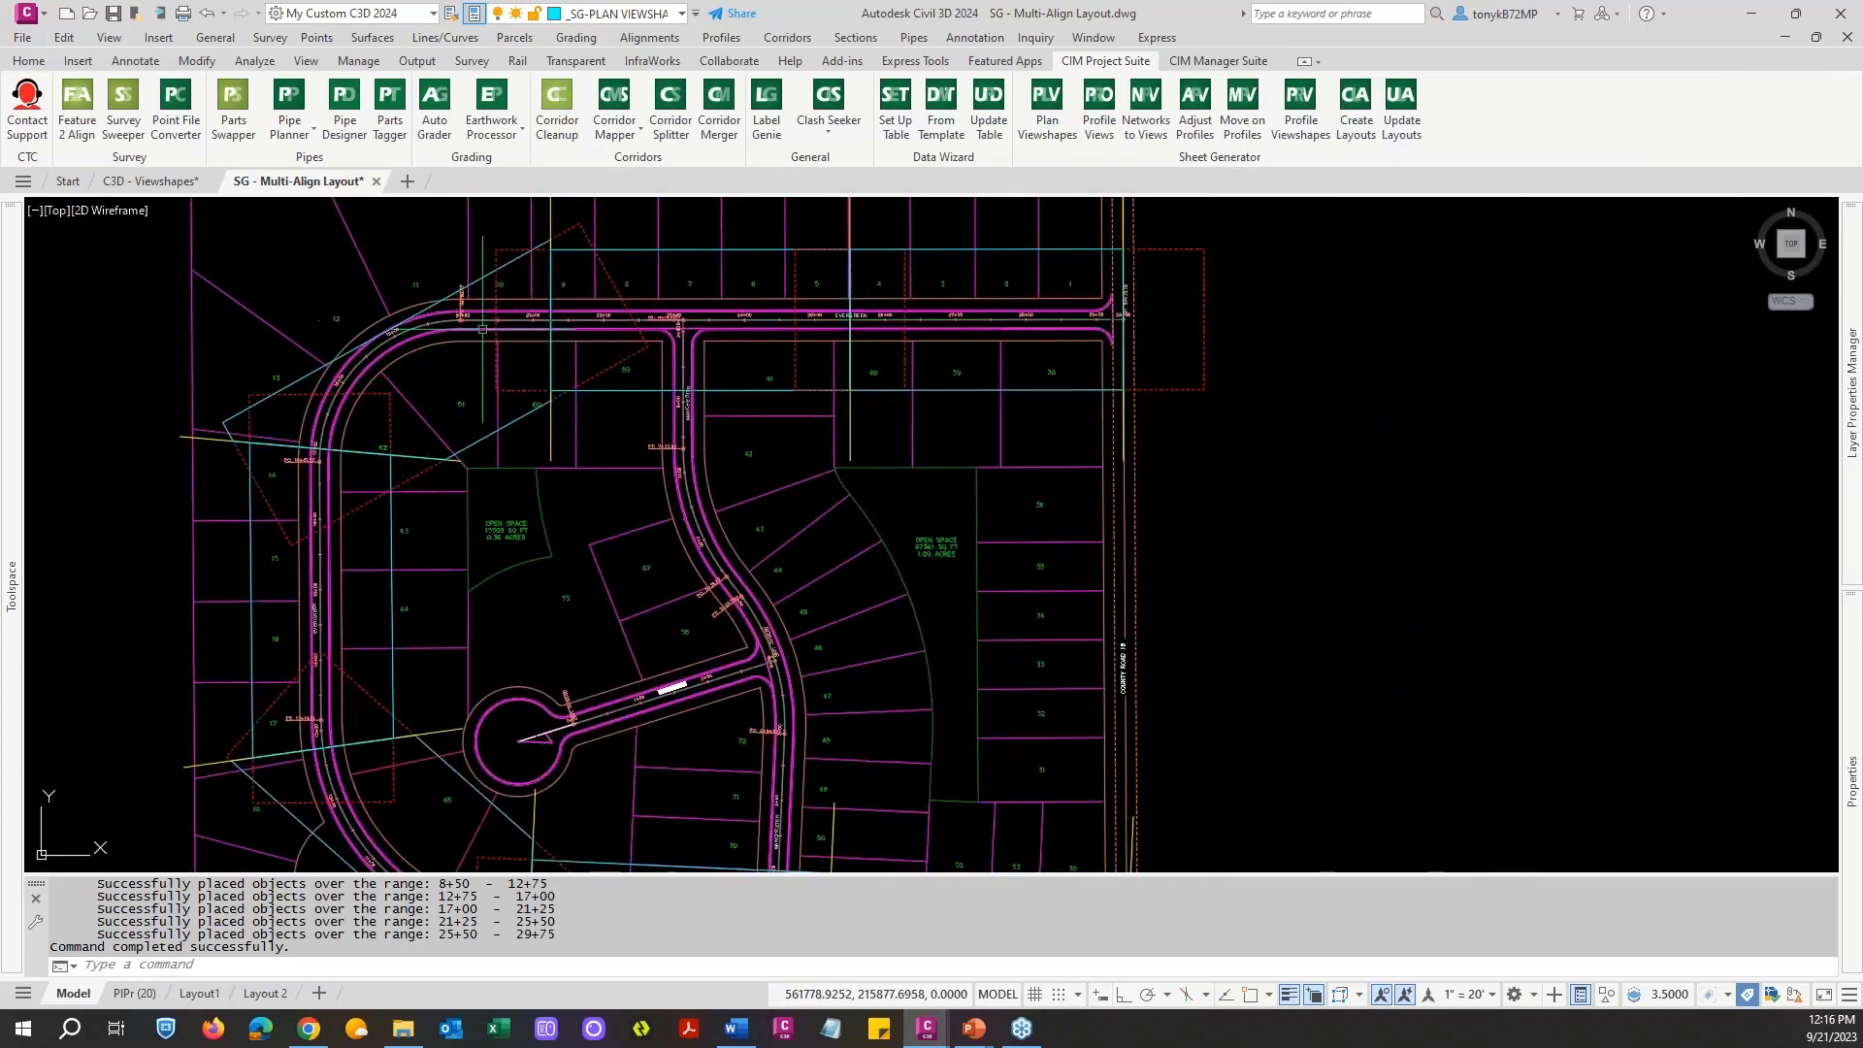
scroll(410, 376, "down", 2)
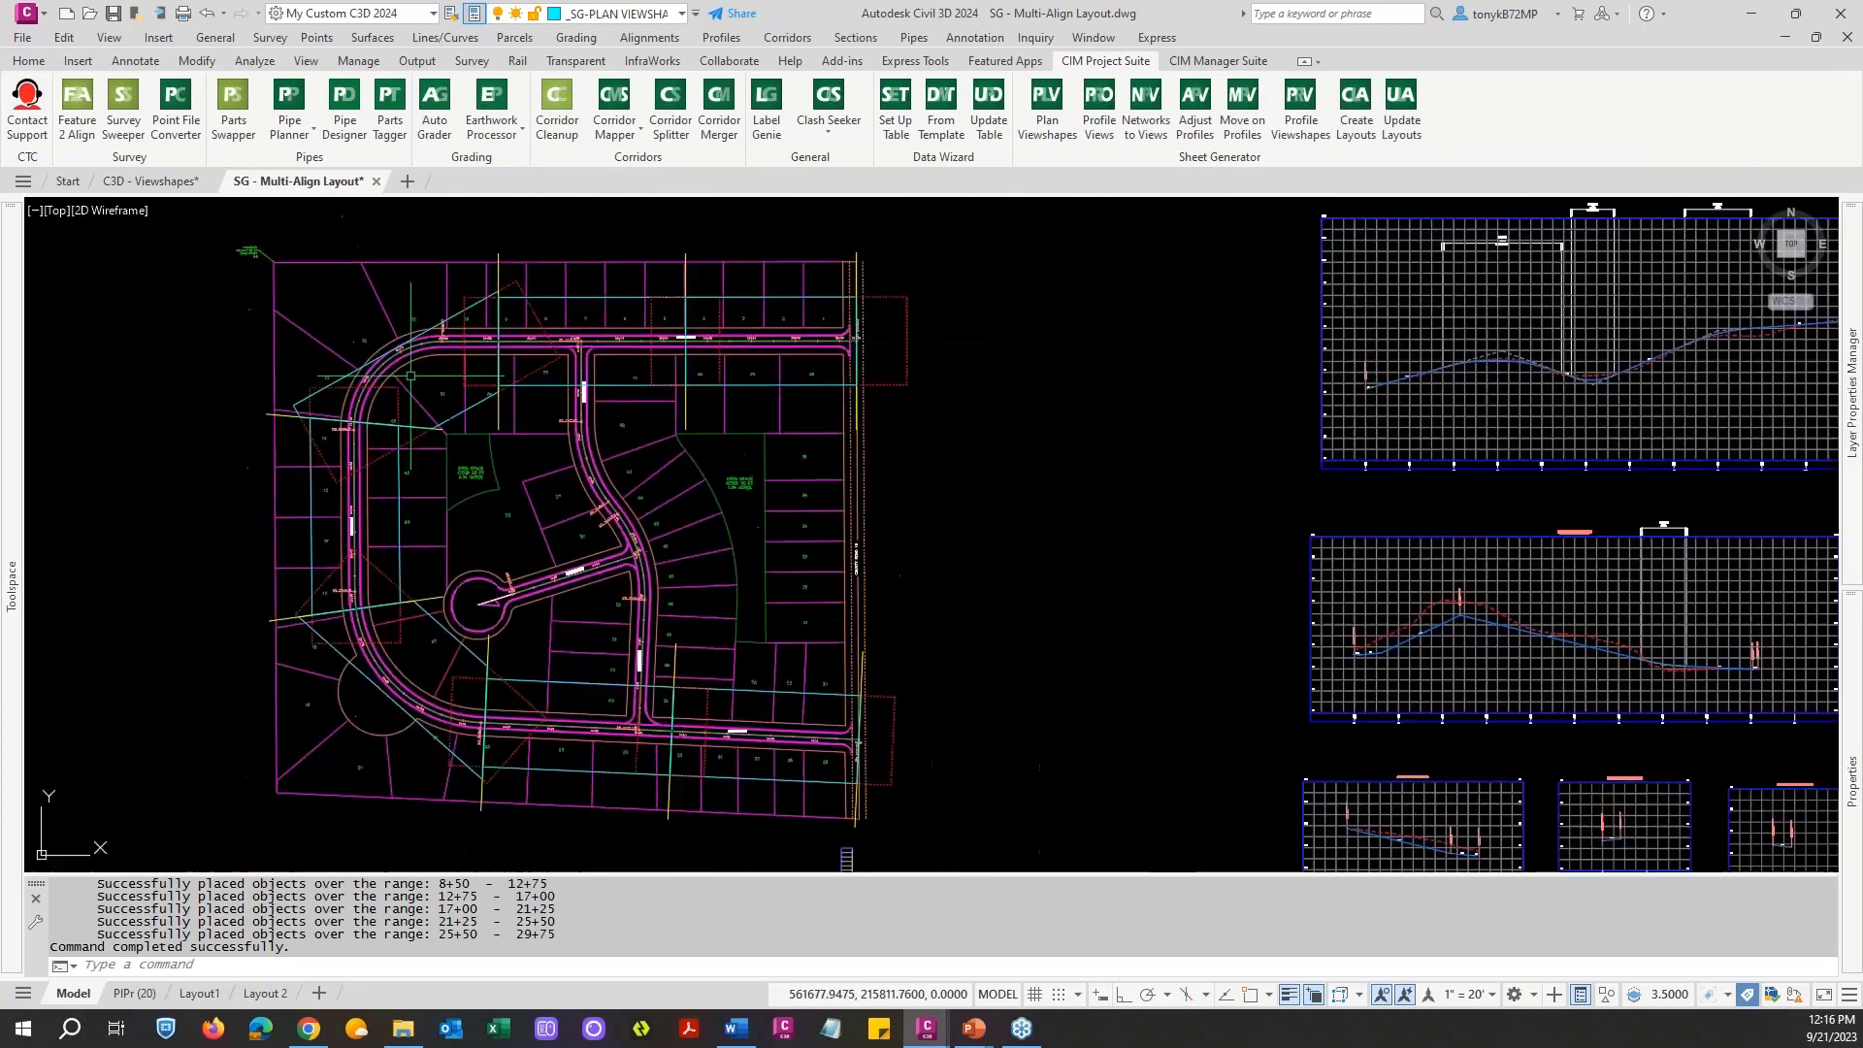
middle_click_drag(426, 574, 428, 555)
scroll(441, 529, "up", 4)
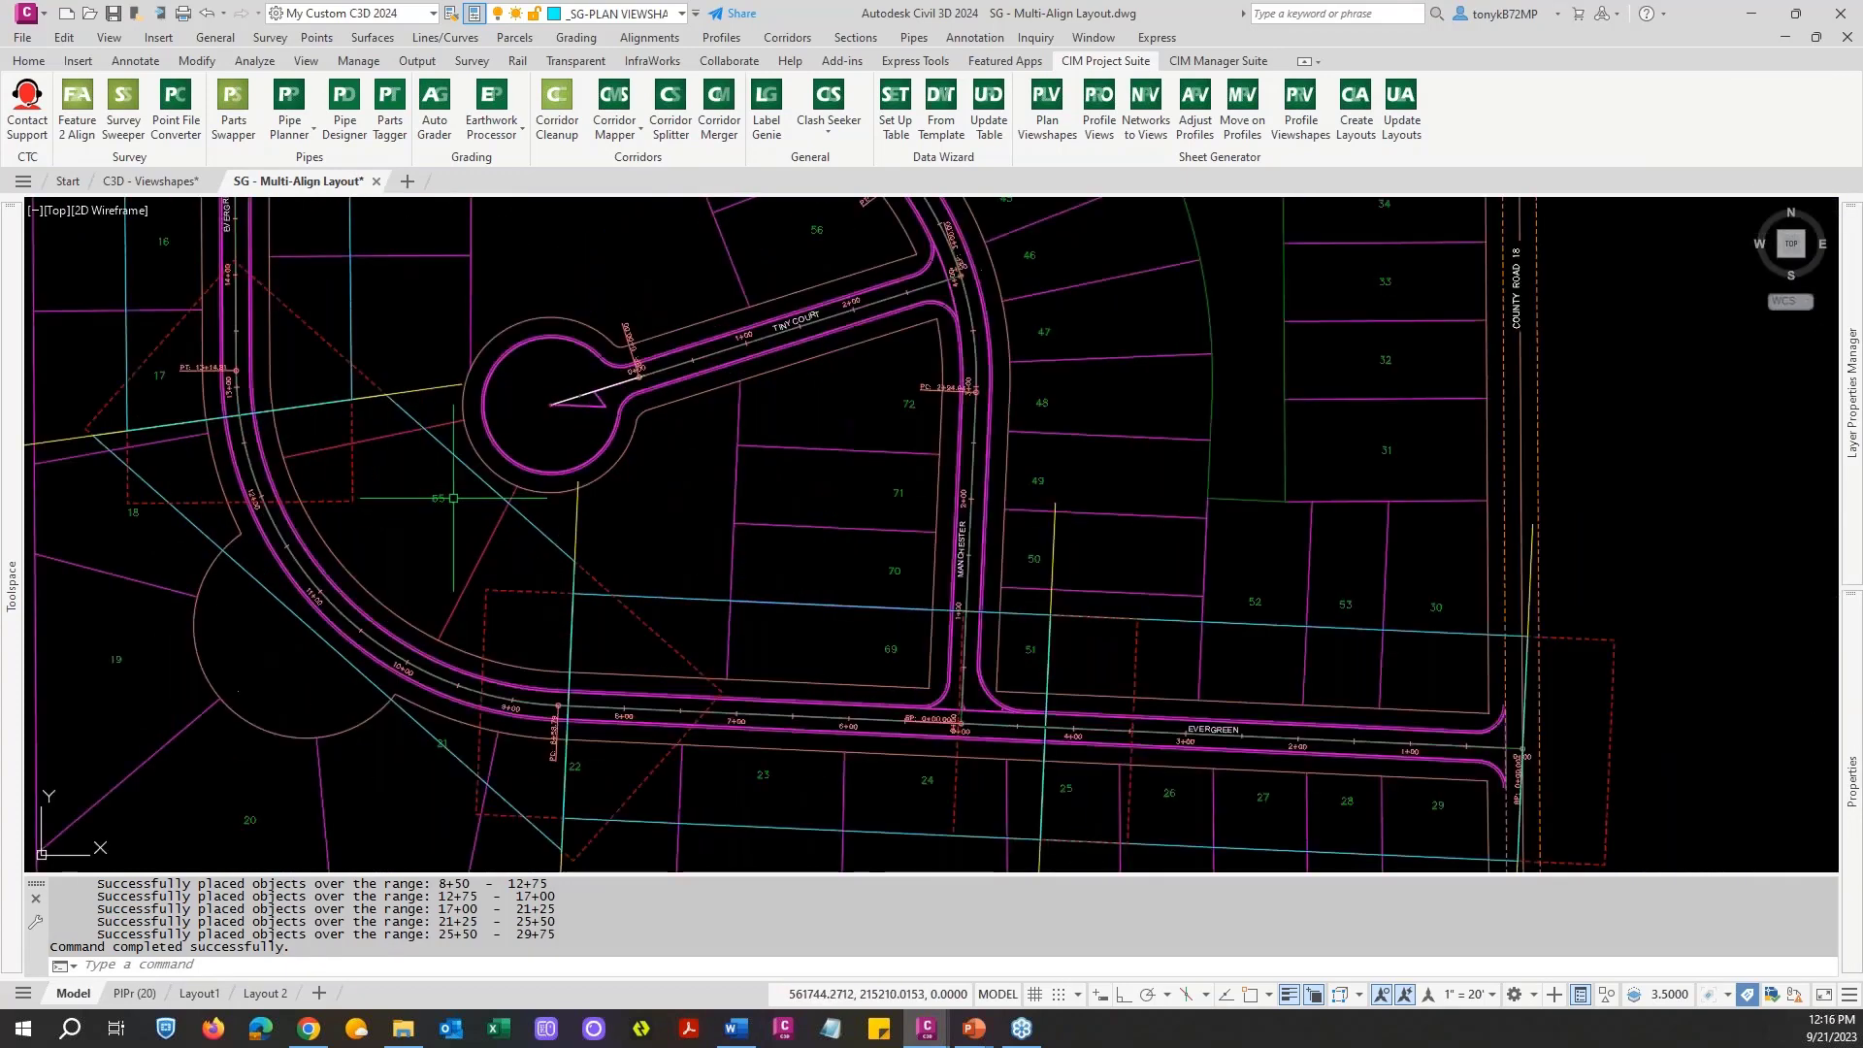
scroll(453, 498, "down", 4)
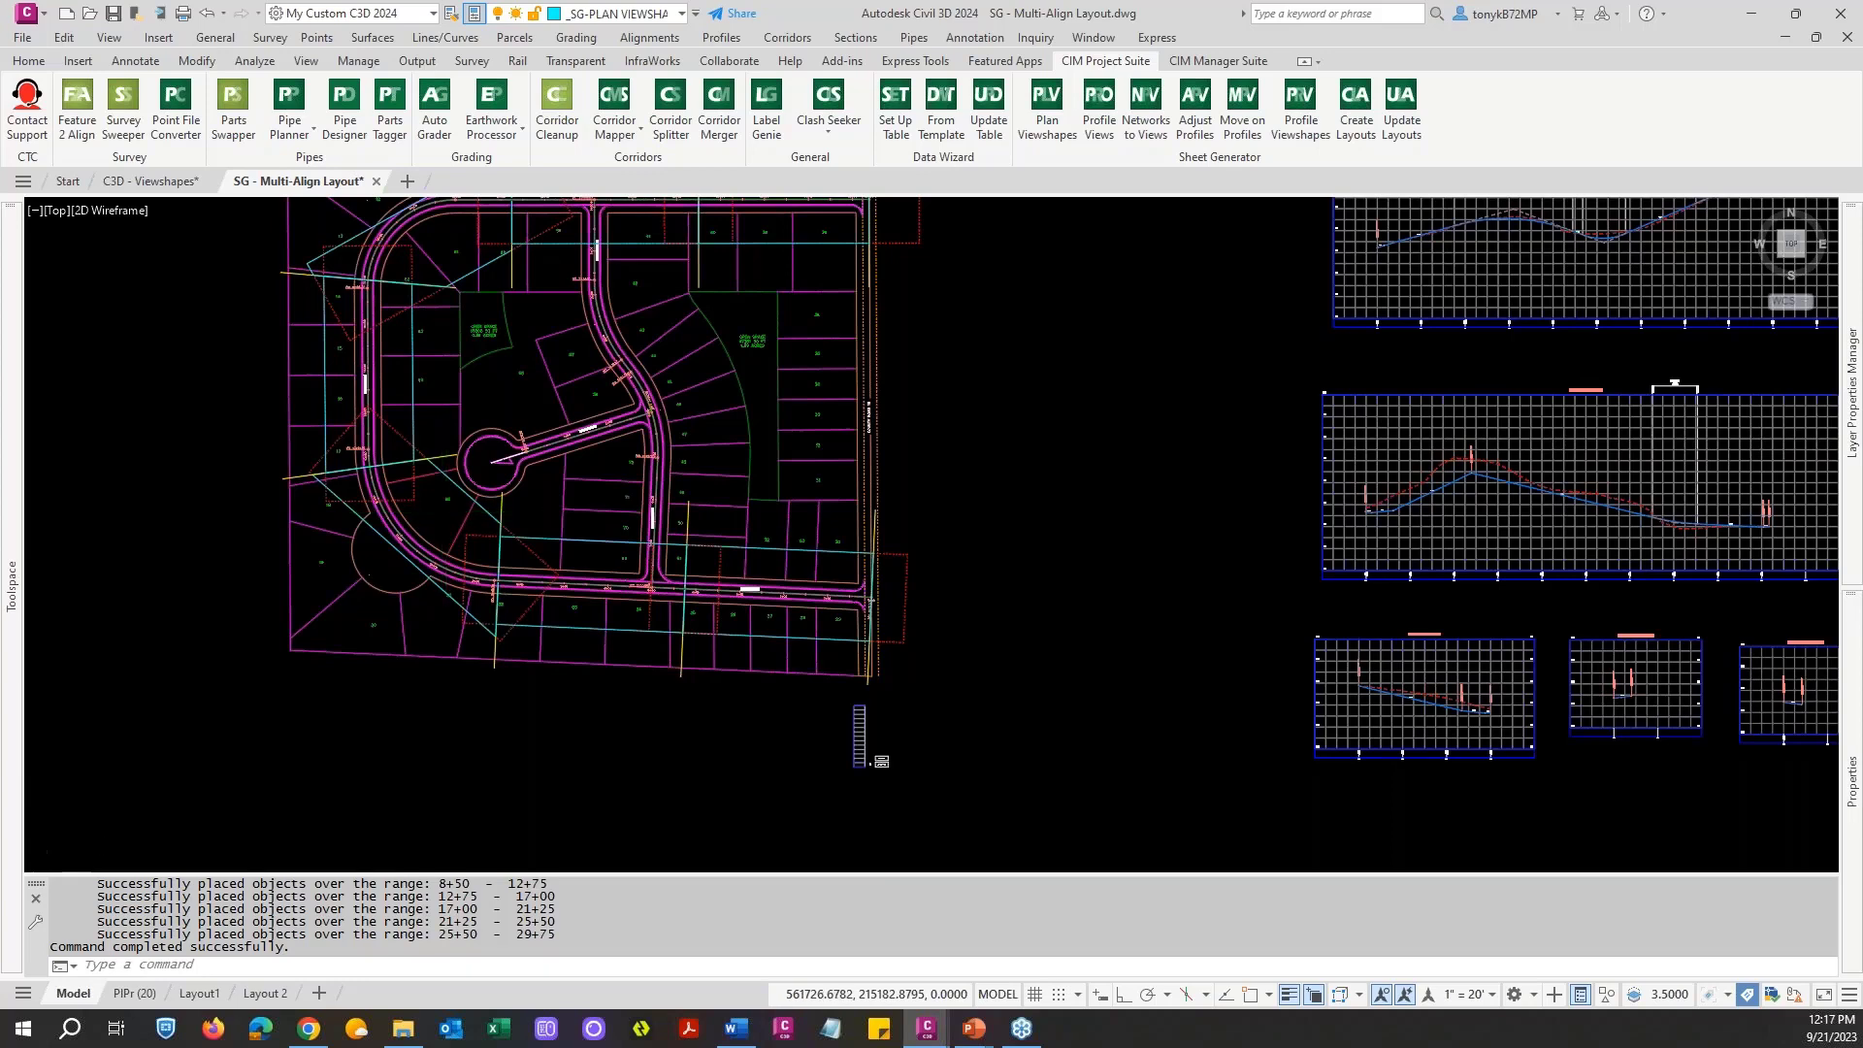
scroll(446, 509, "down", 2)
key("Escape")
scroll(449, 507, "up", 4)
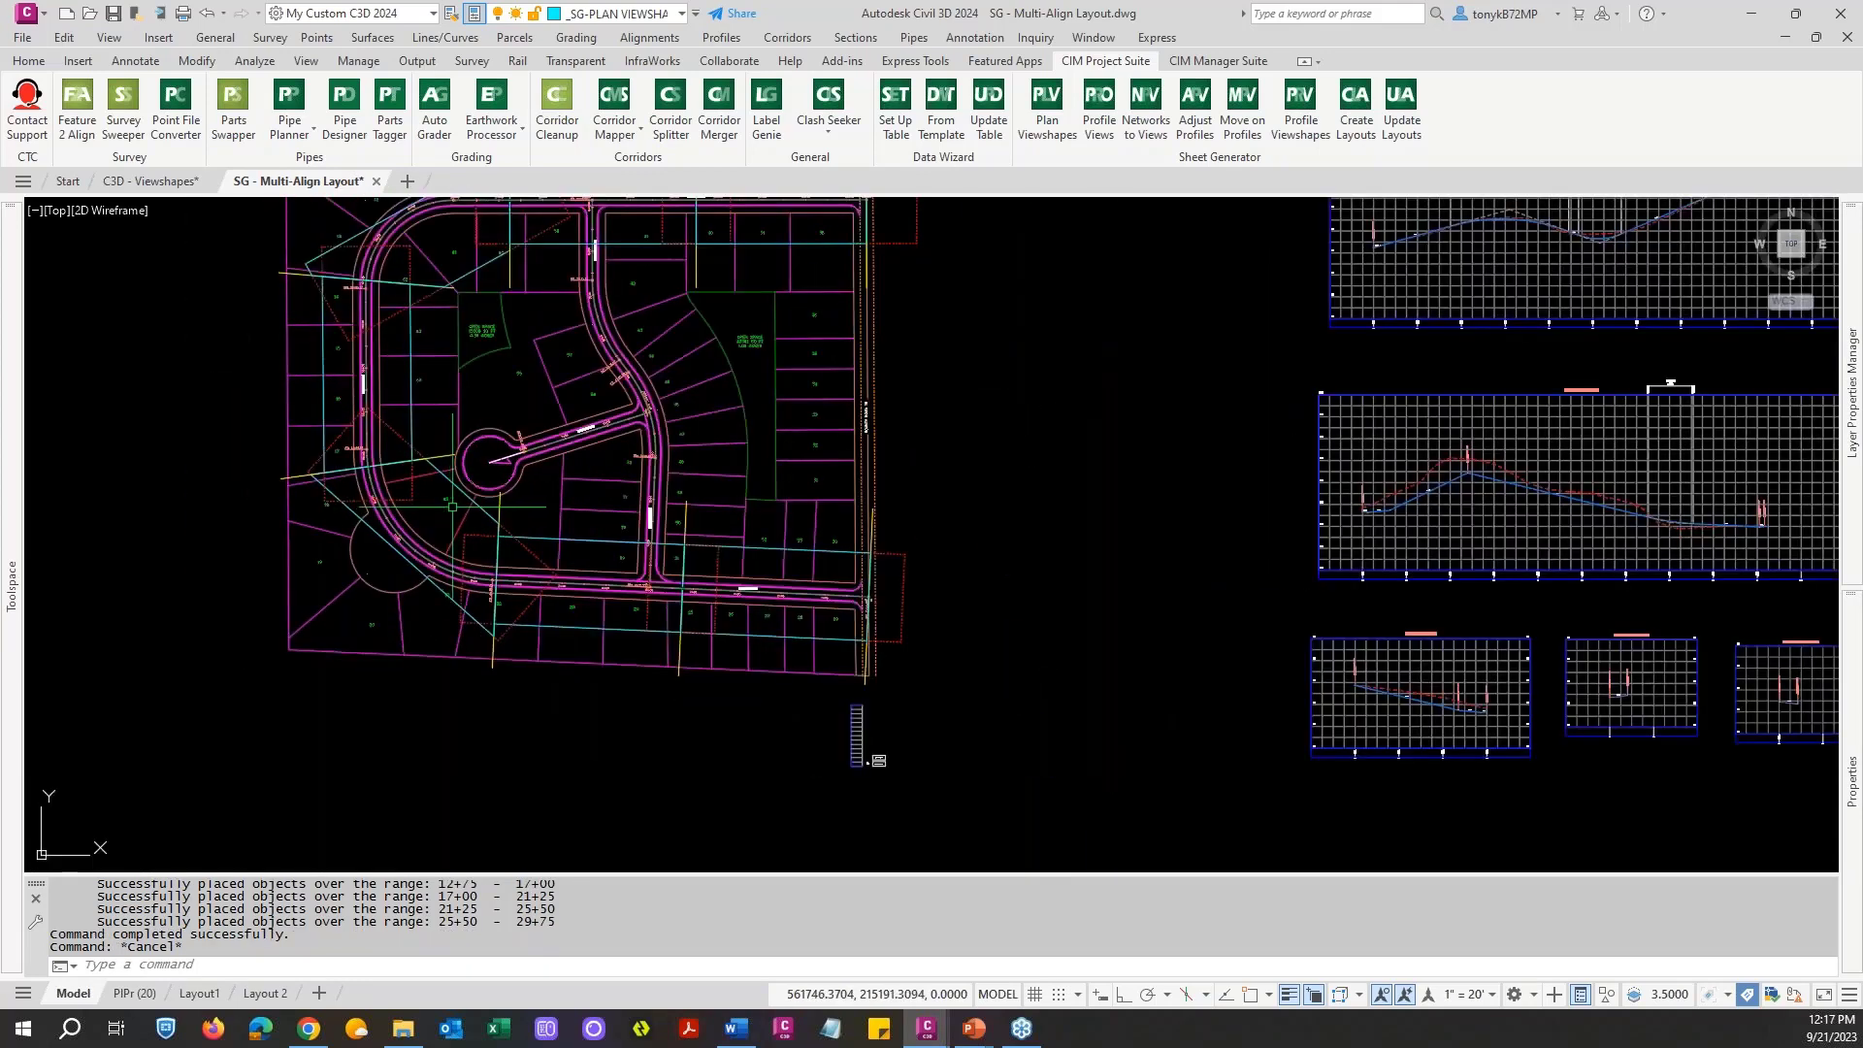
middle_click_drag(452, 507, 657, 507)
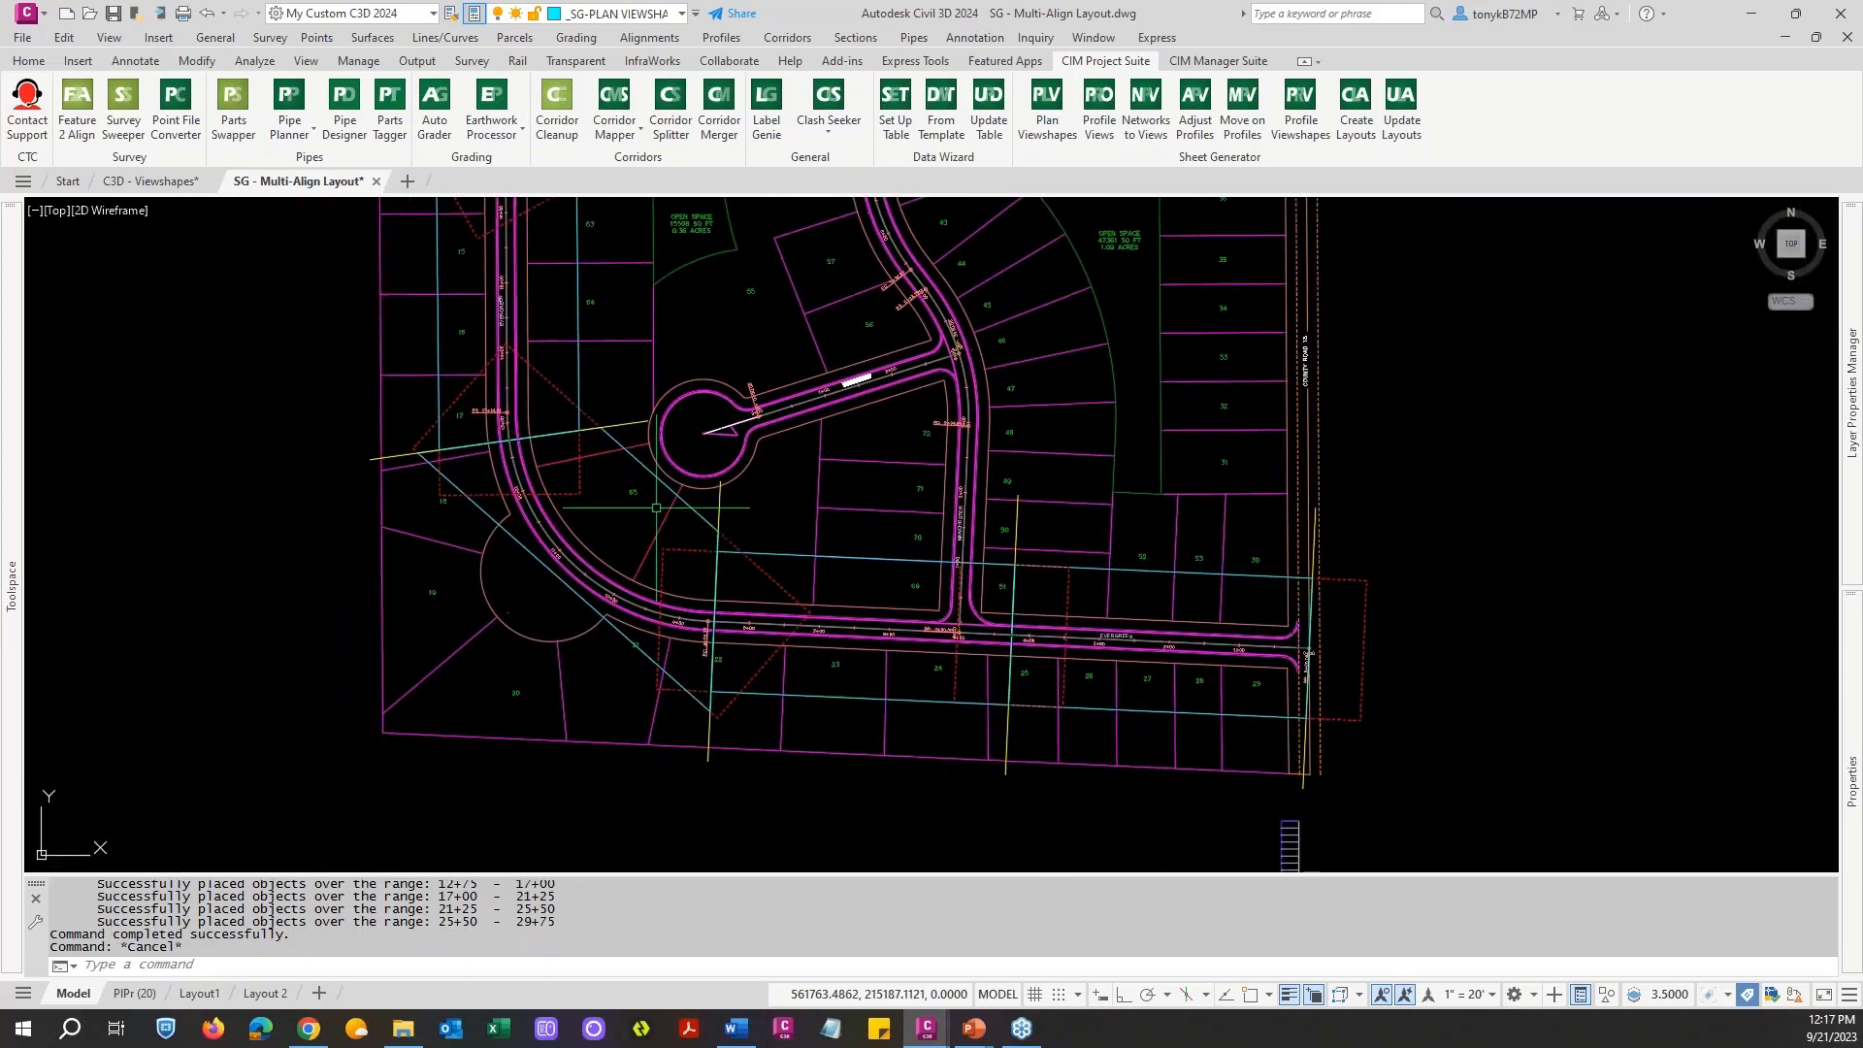
scroll(657, 508, "down", 1)
scroll(905, 451, "down", 1)
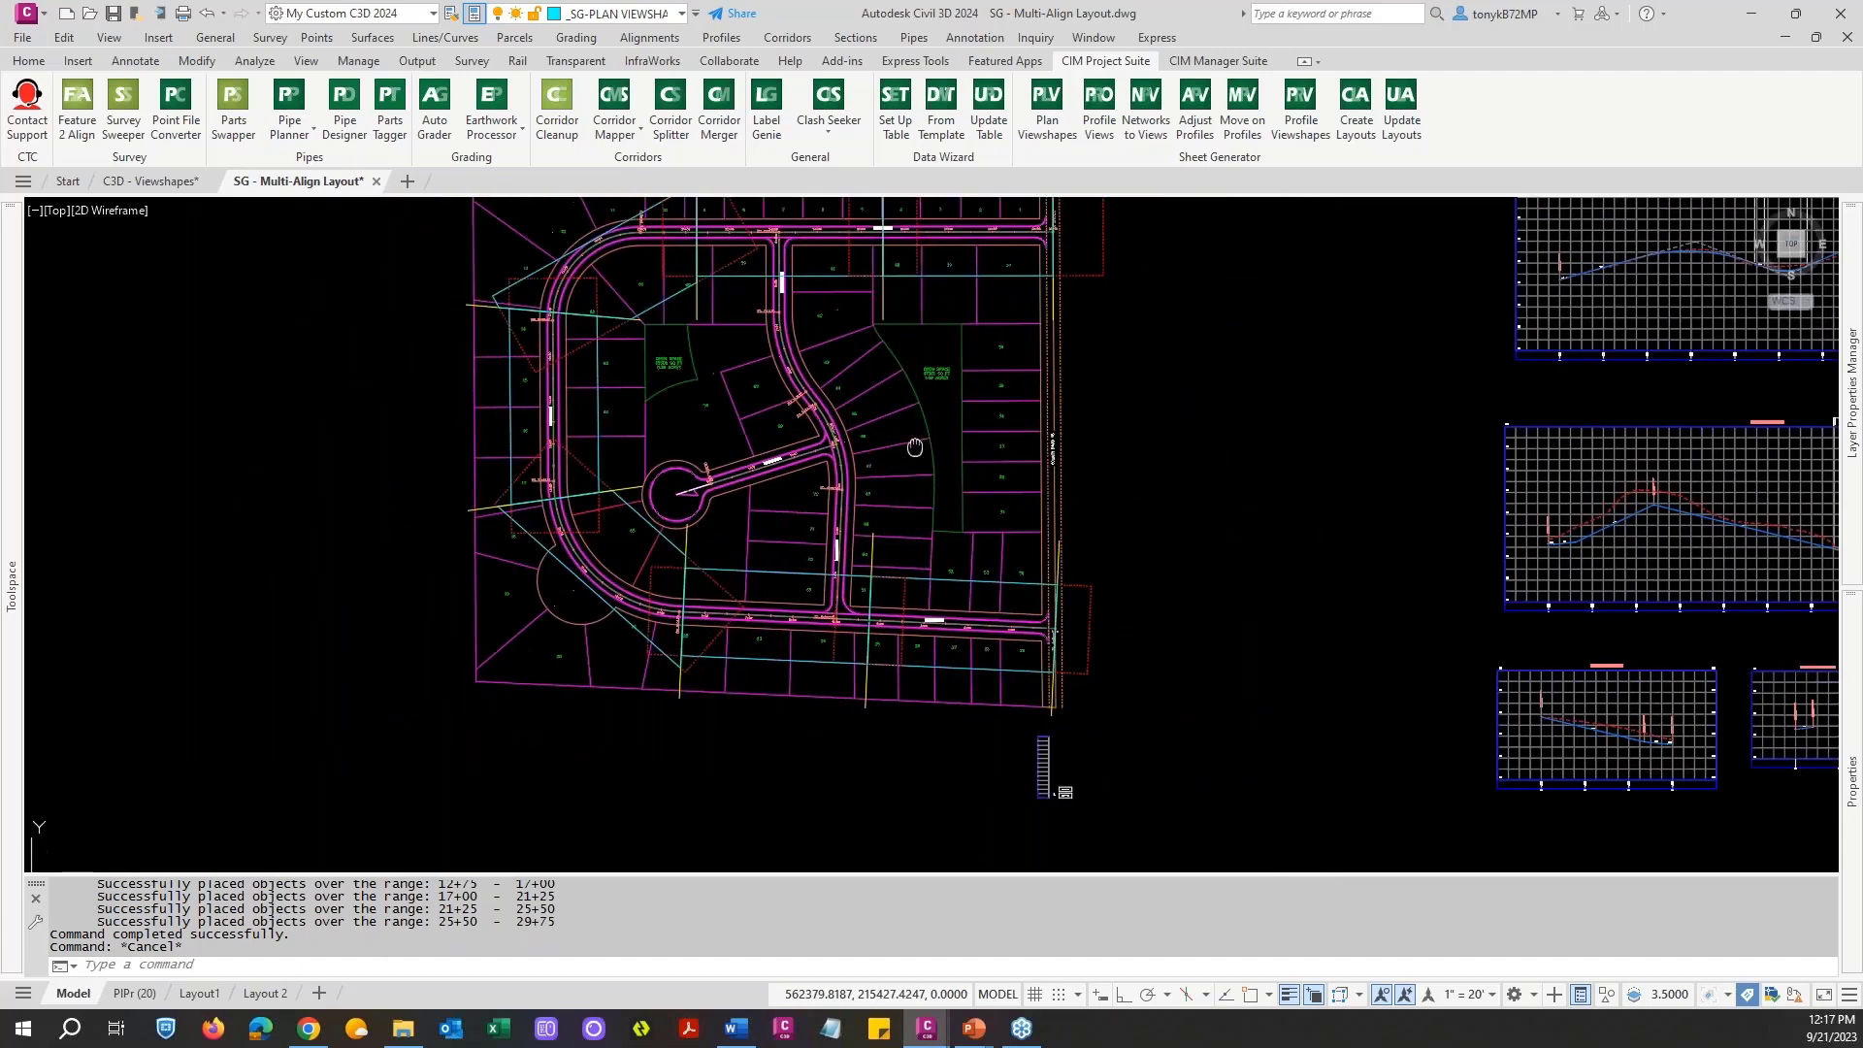
key("Escape")
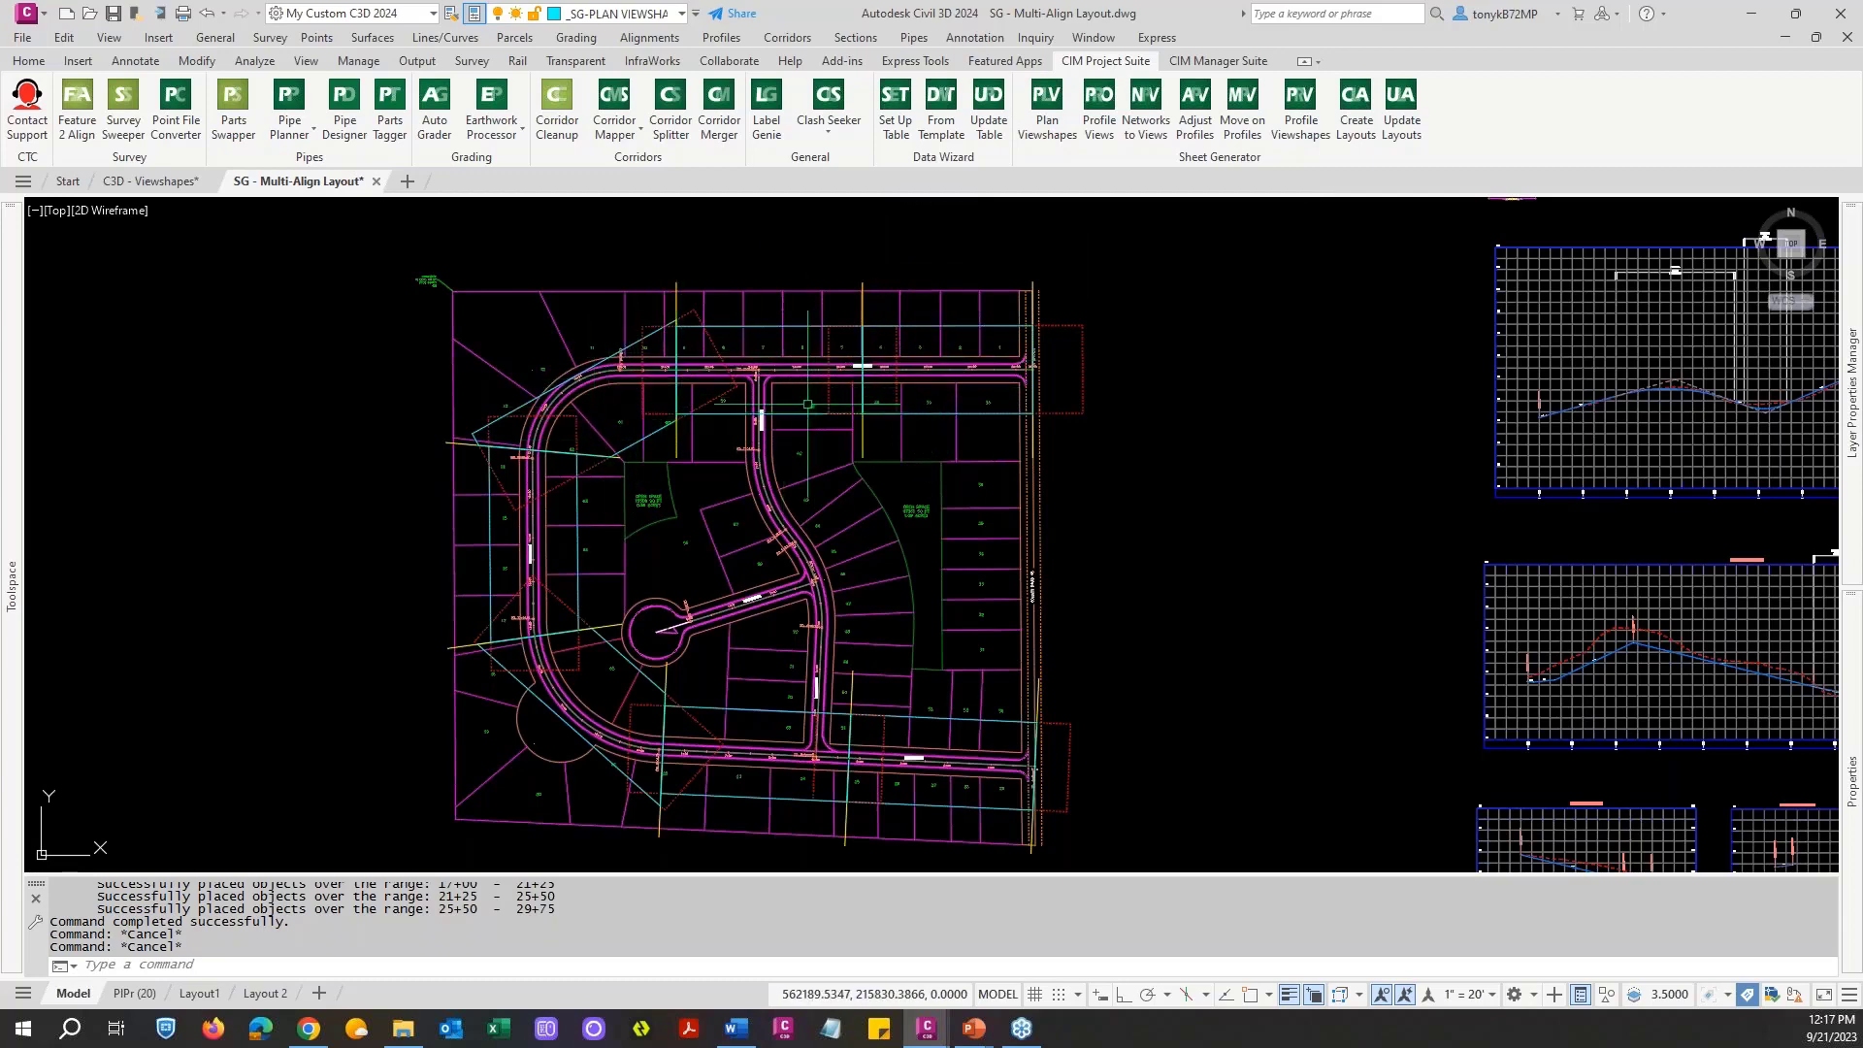
scroll(854, 403, "up", 2)
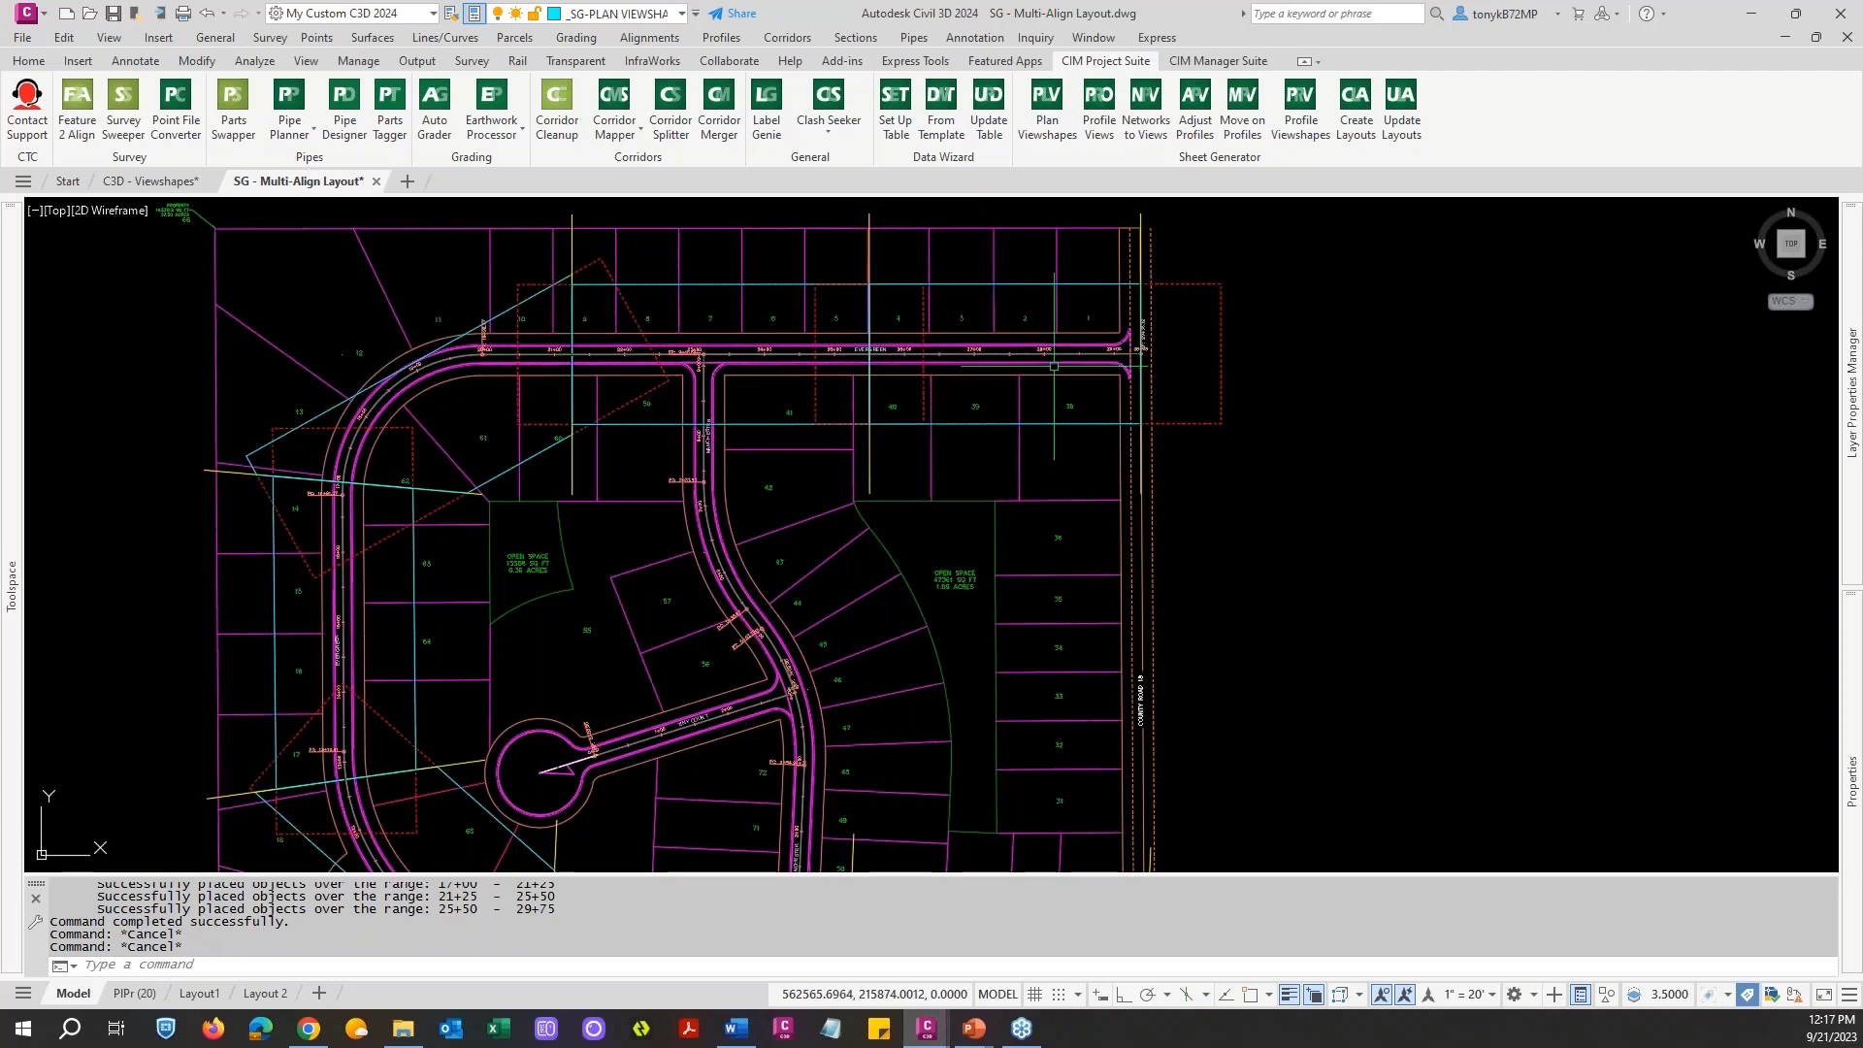
scroll(1064, 582, "down", 5)
scroll(1096, 560, "up", 8)
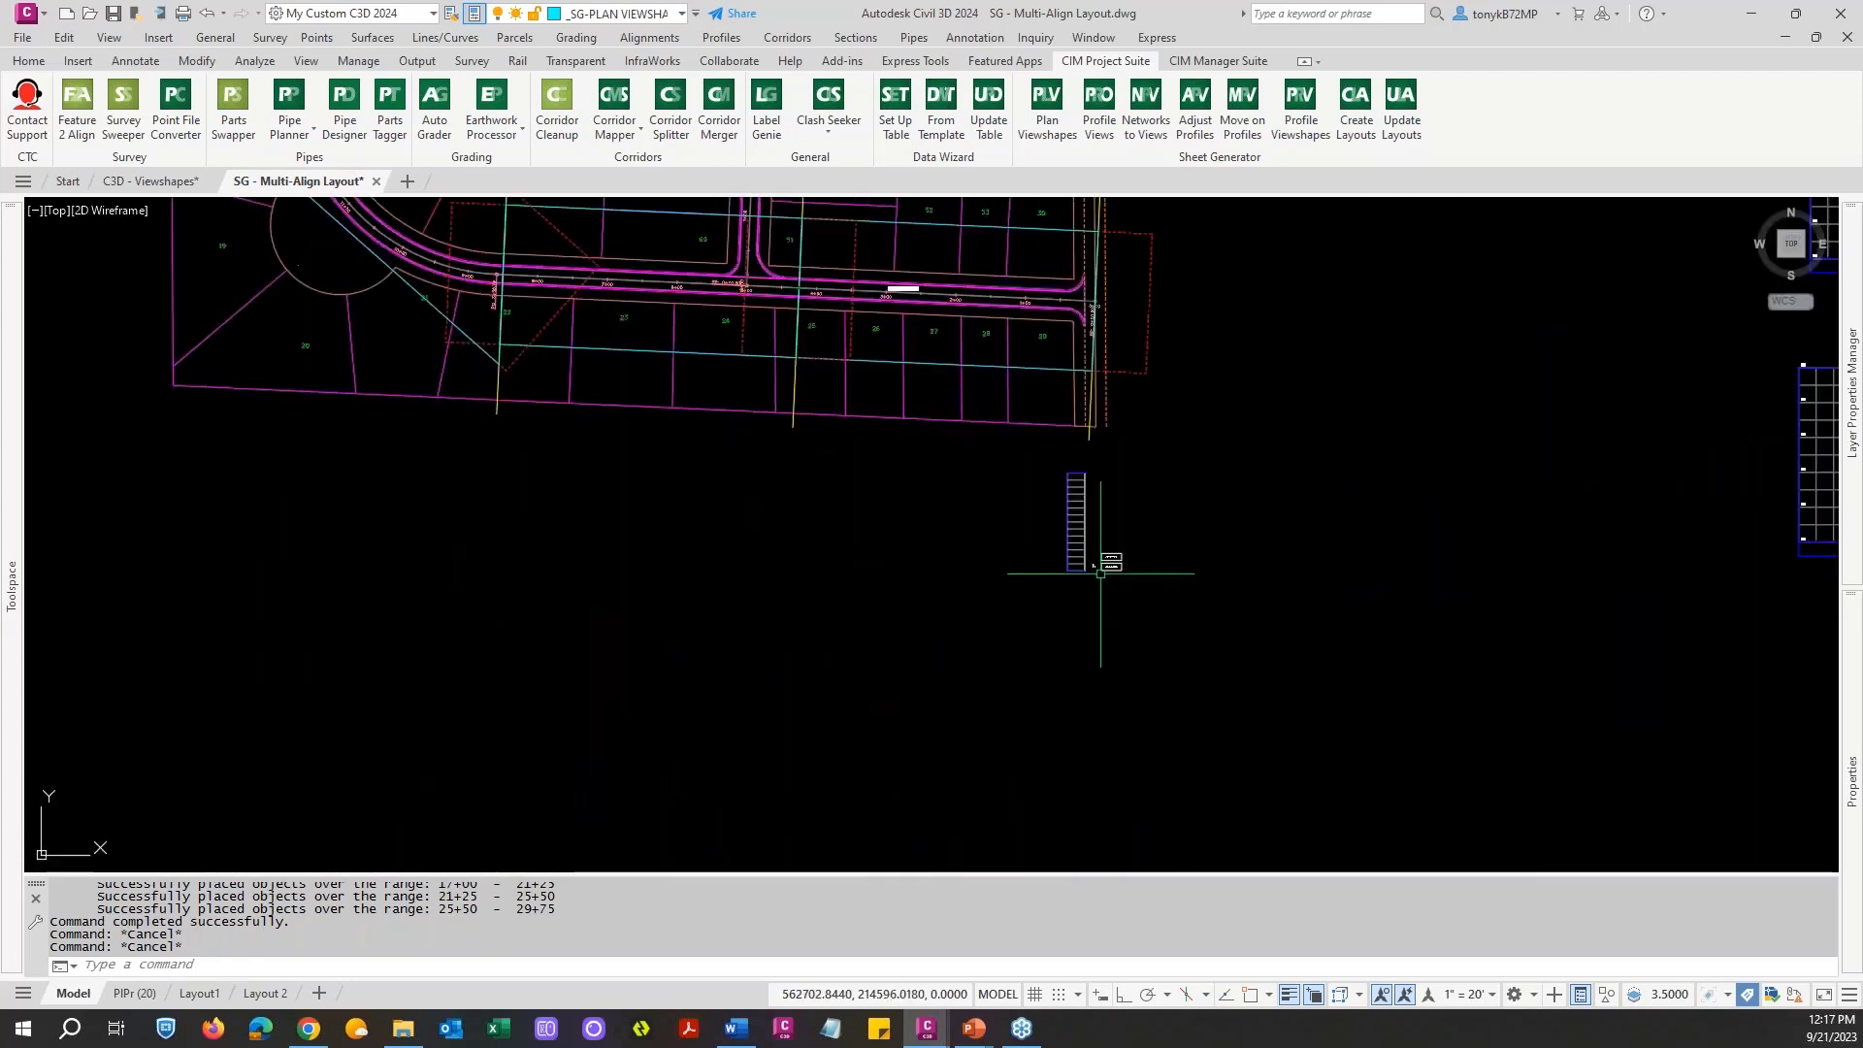
Step: Measure the short side of the print area block at Evergreen's east end between its upper and lower corner endpoints
scroll(1107, 558, "down", 5)
middle_click_drag(939, 229, 983, 567)
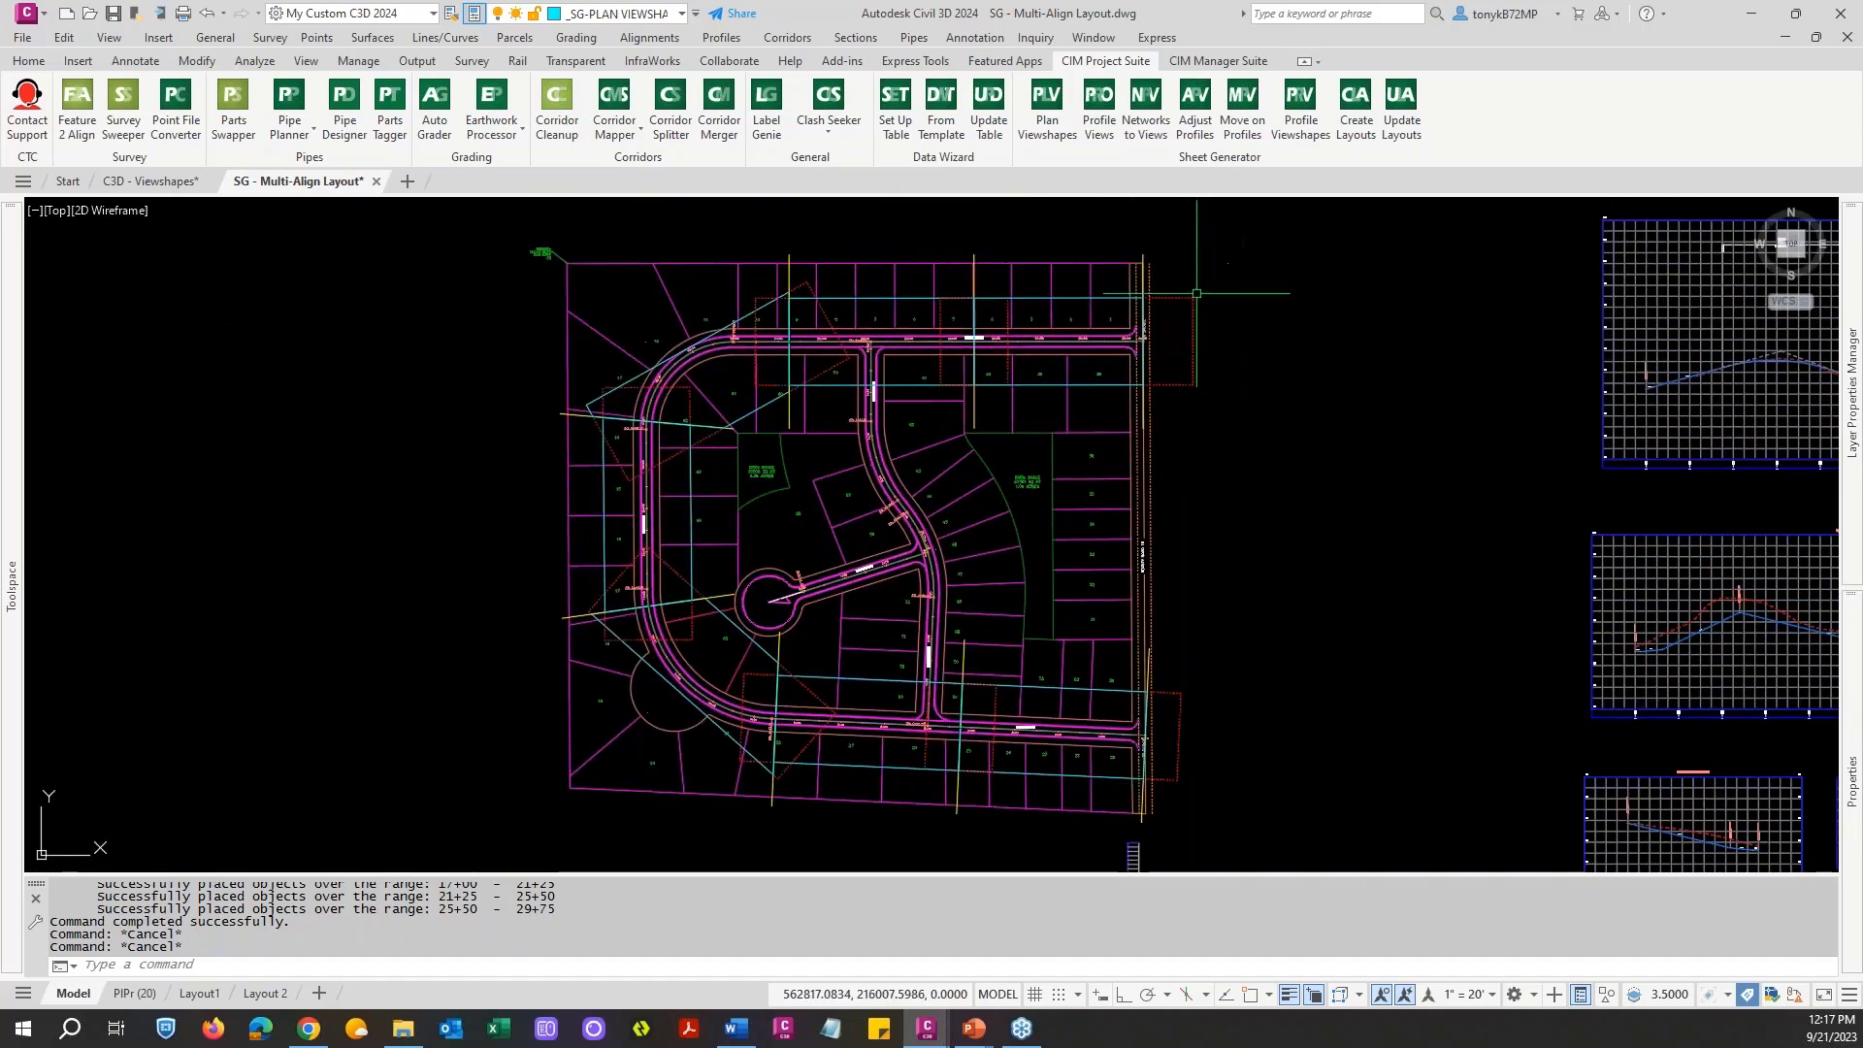
left_click(939, 385)
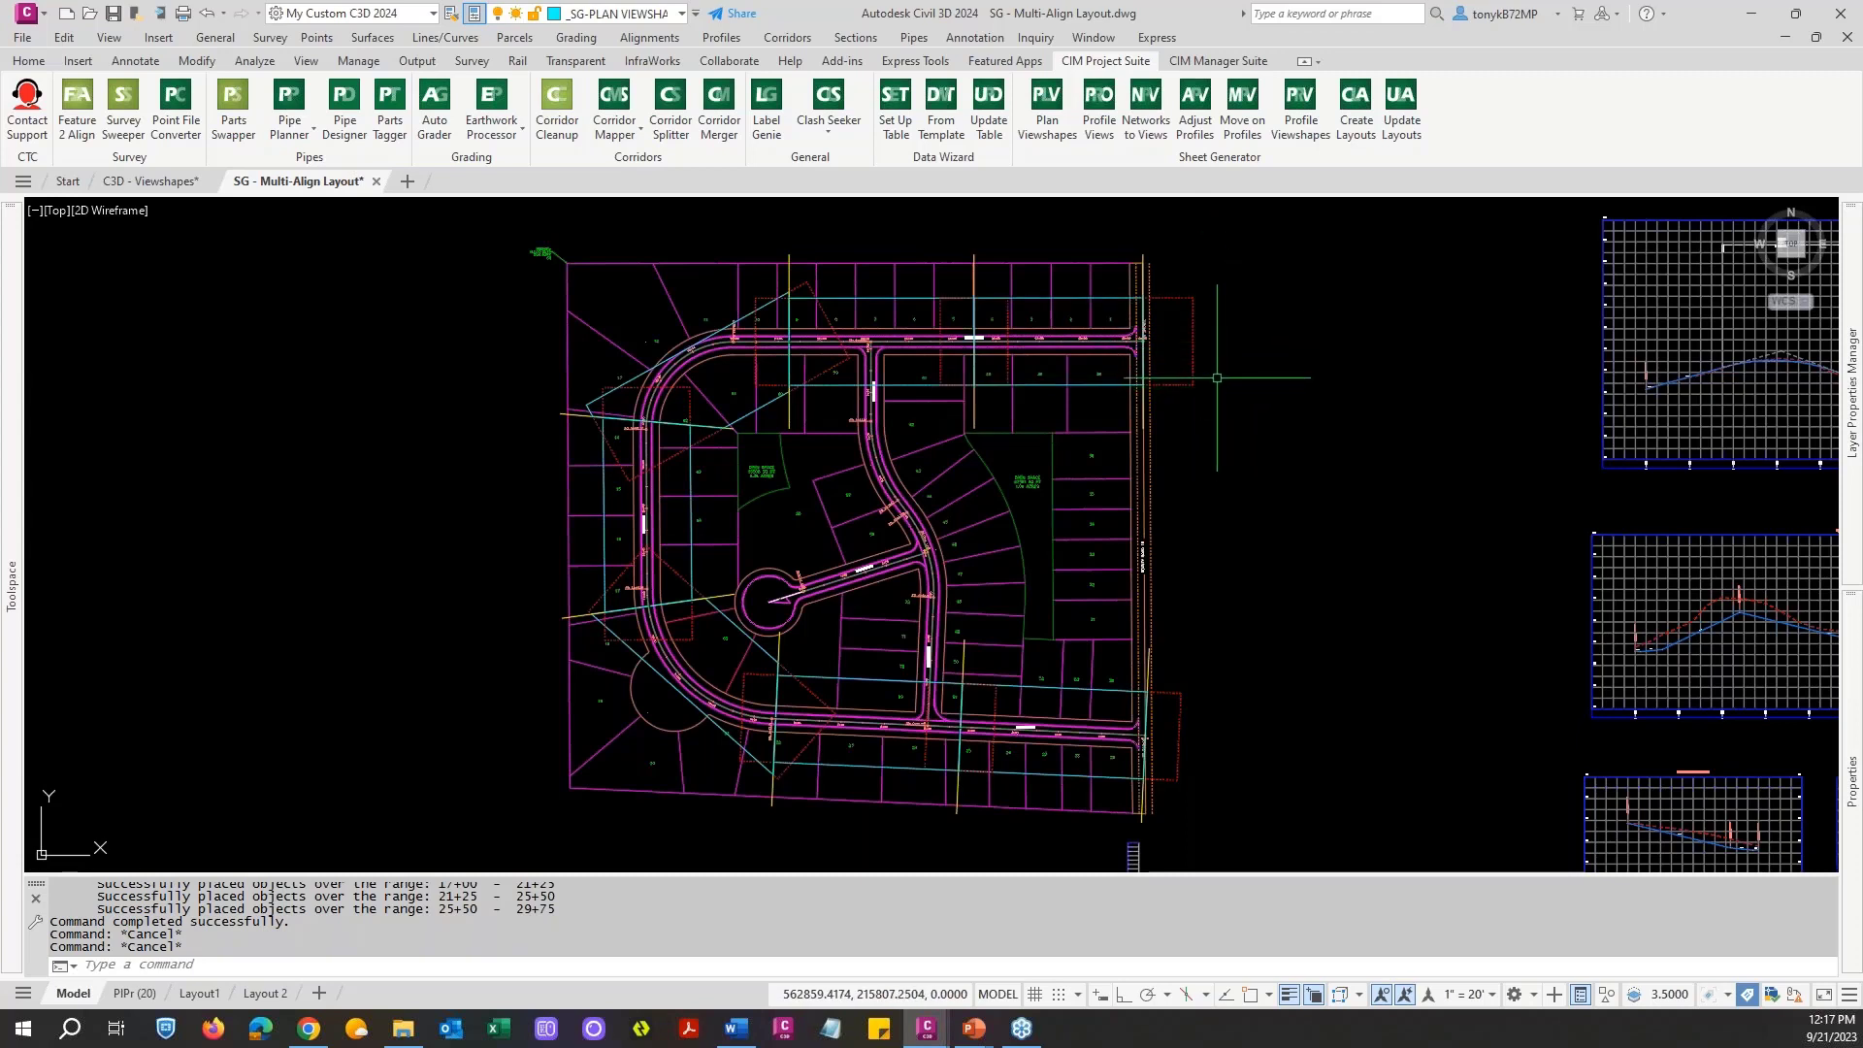
type("D")
key("Return")
type("END")
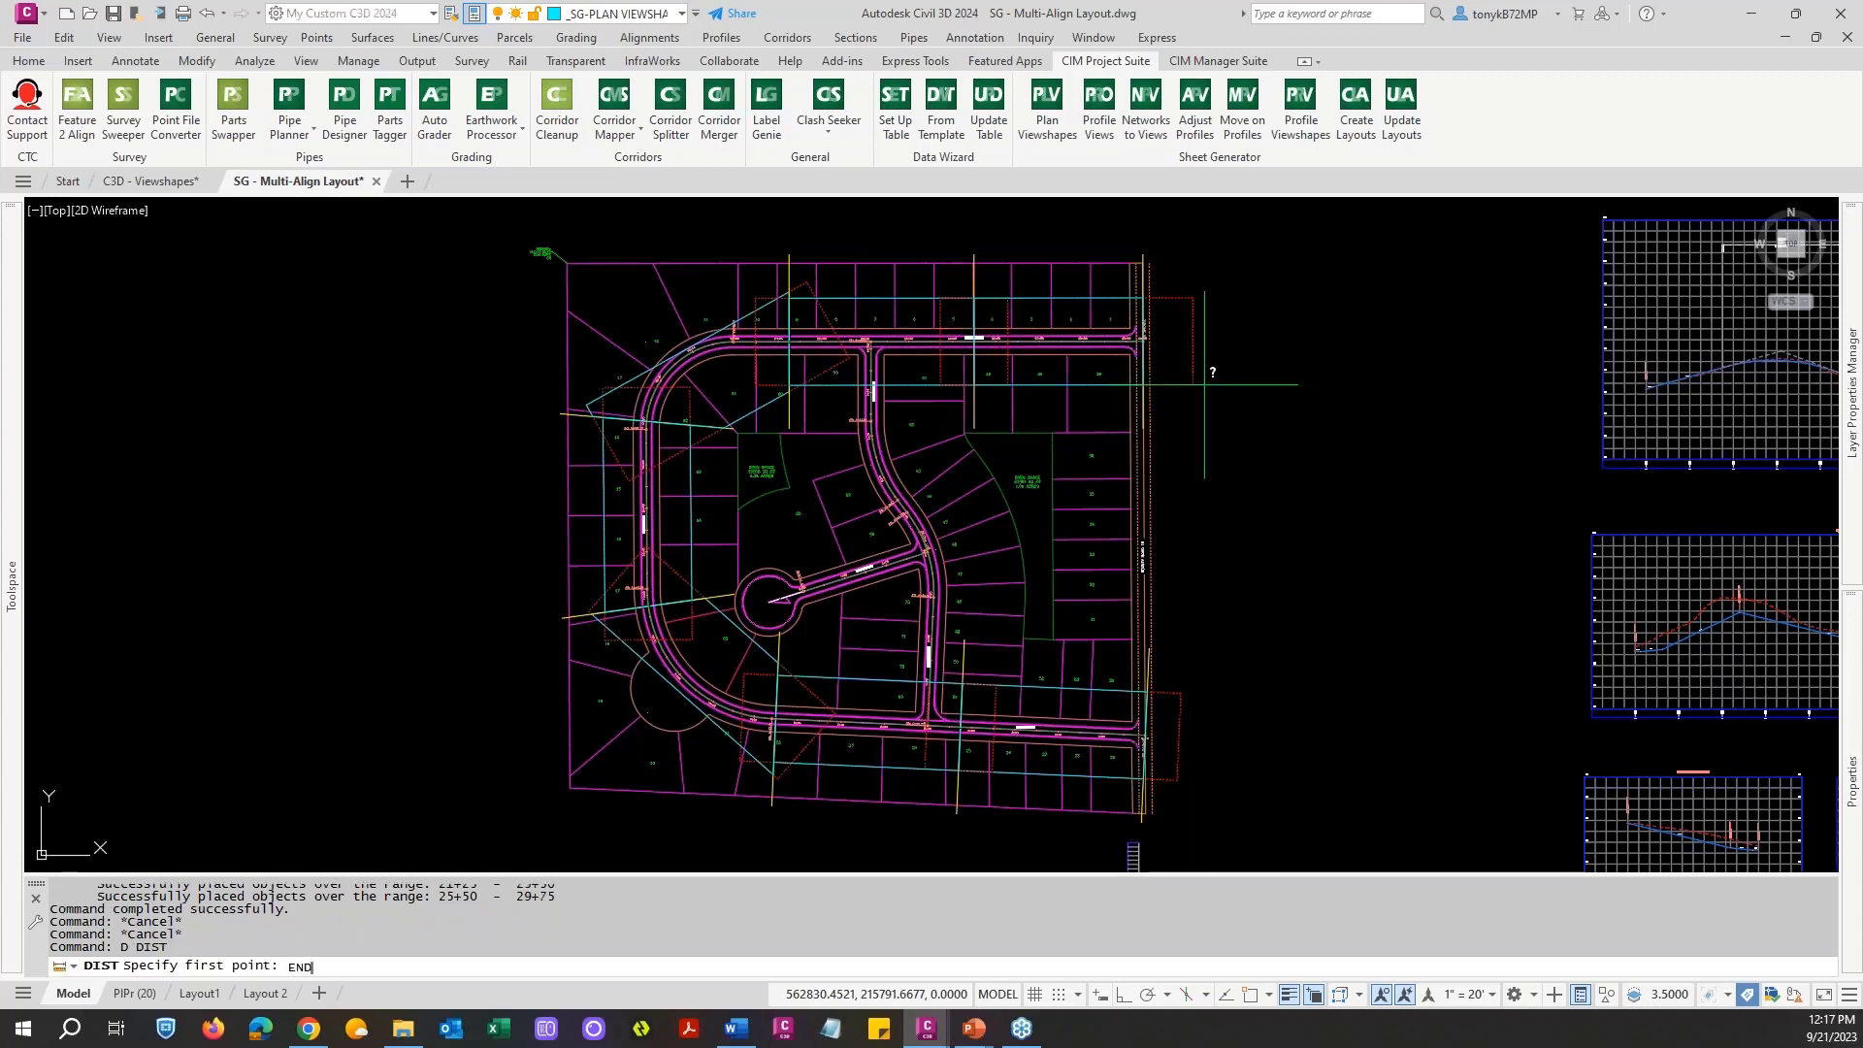
key("Return")
left_click(1194, 320)
type("EN")
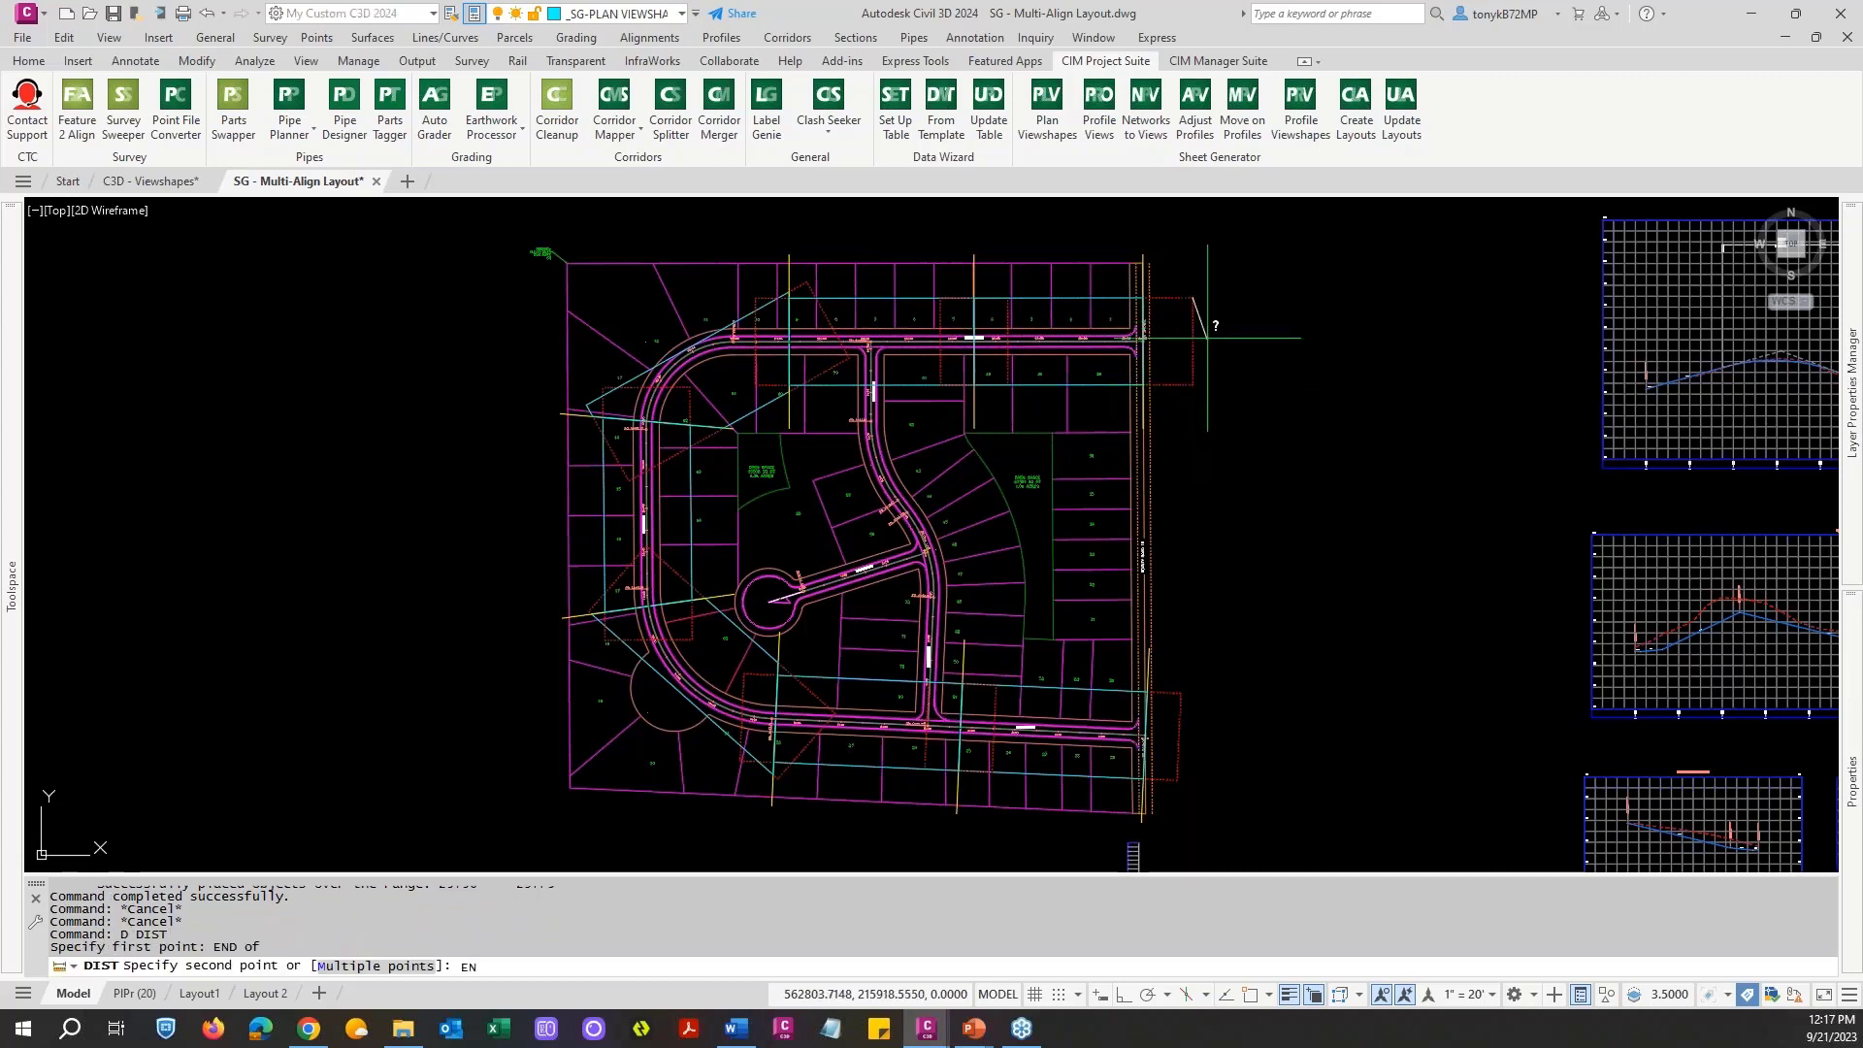
type("D")
key("Return")
left_click(1193, 385)
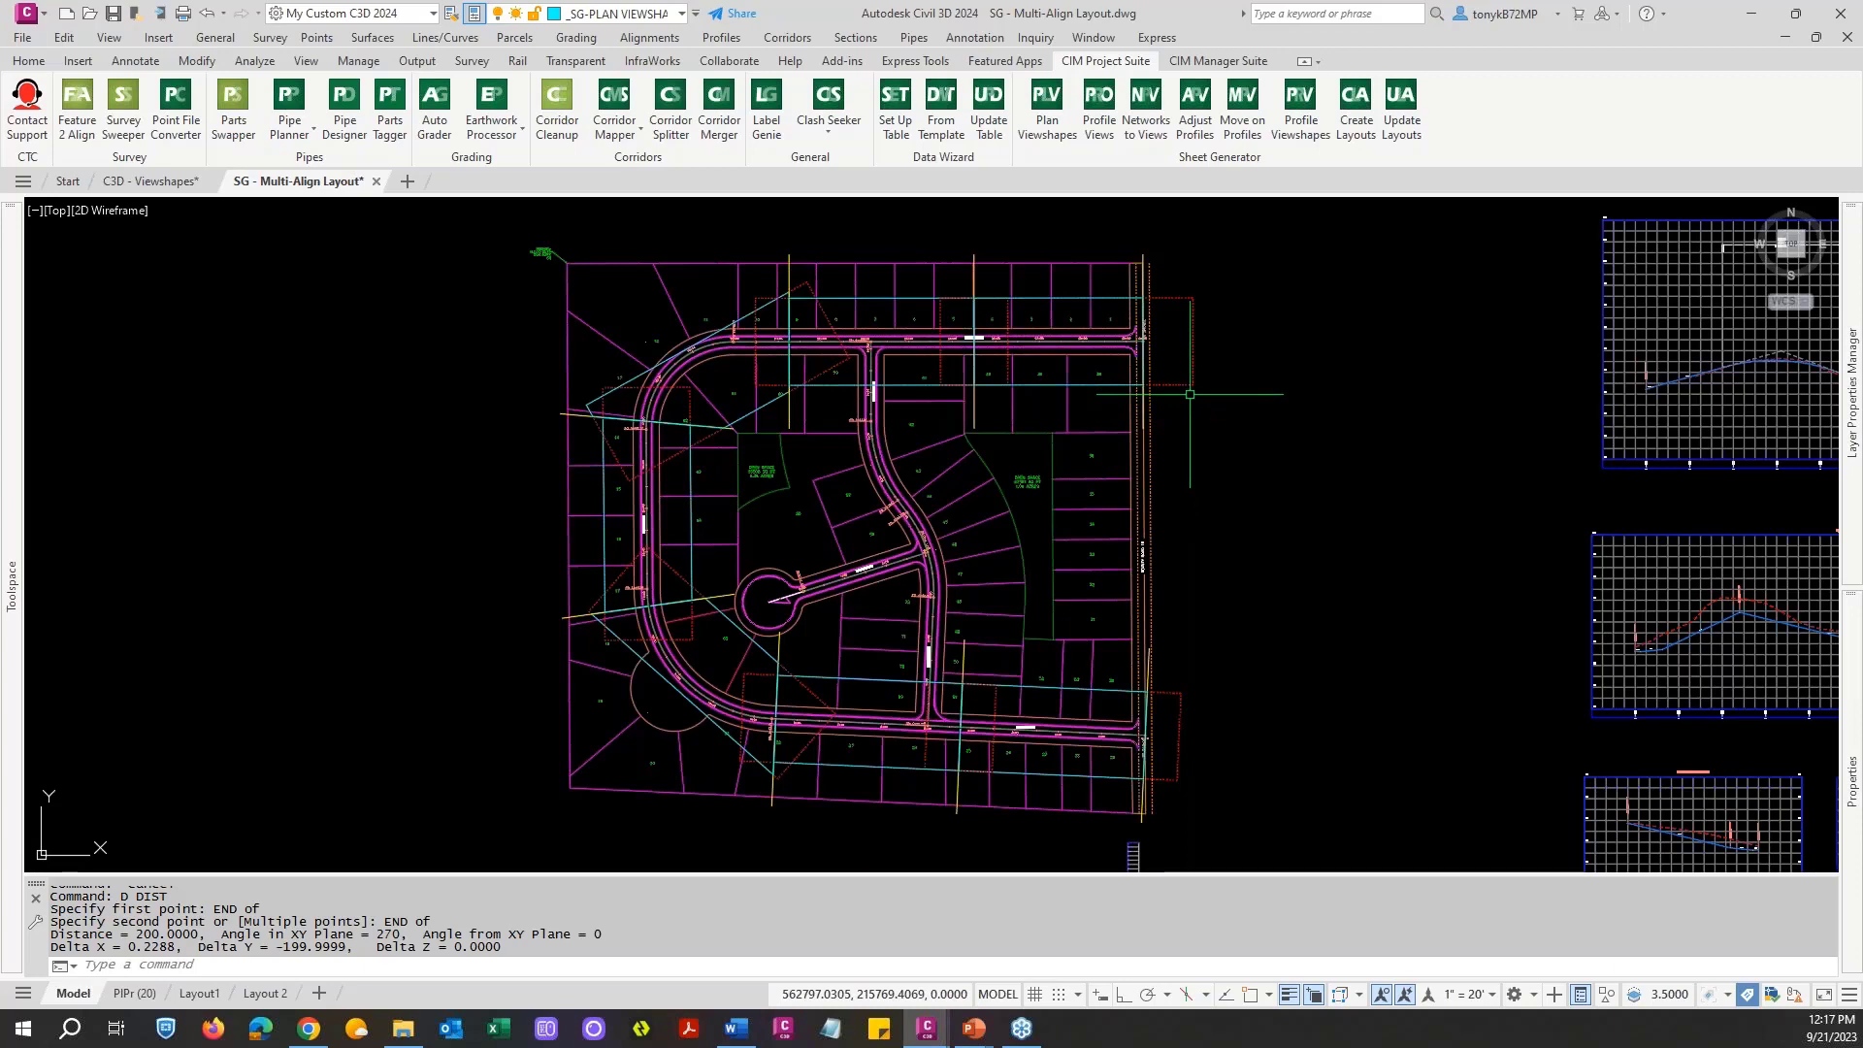
key("Escape")
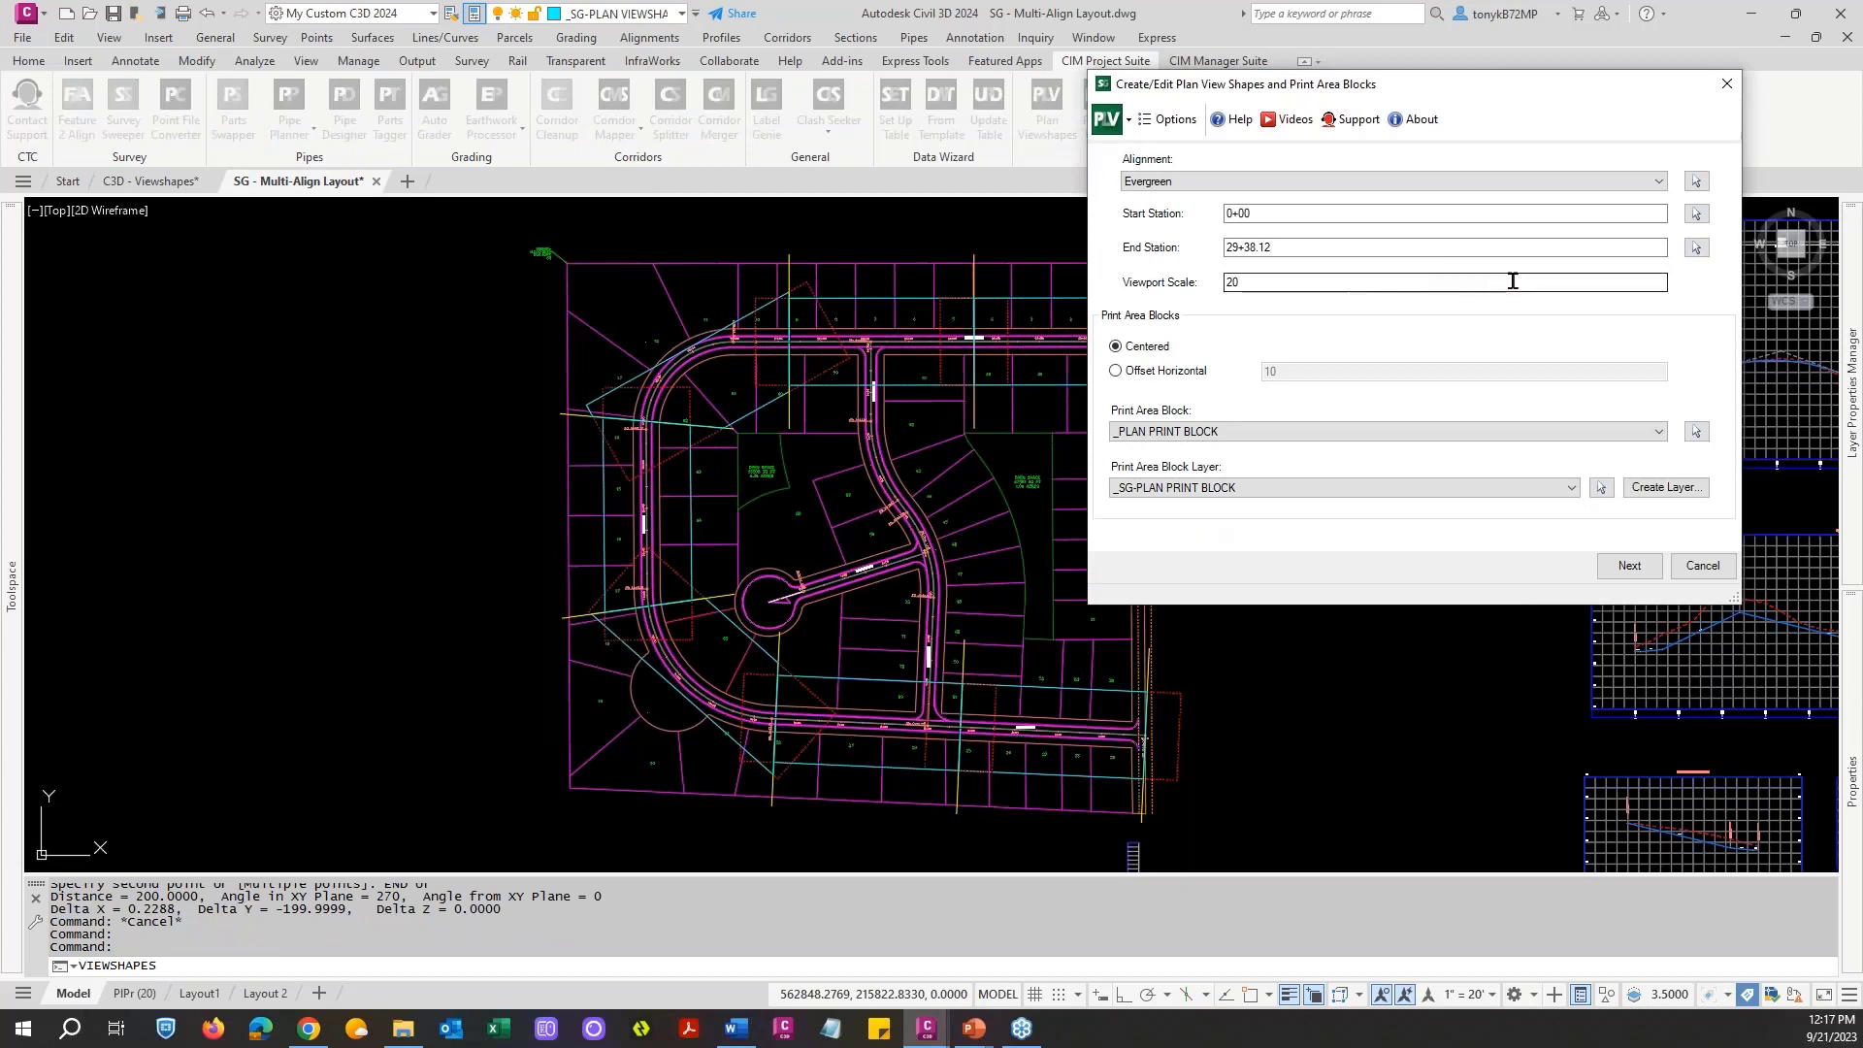
Step: Regenerate the Evergreen plan viewshapes and print area blocks at viewport scale 50 with Avoid Alignment Vertices turned on
left_click_drag(1260, 282, 1147, 279)
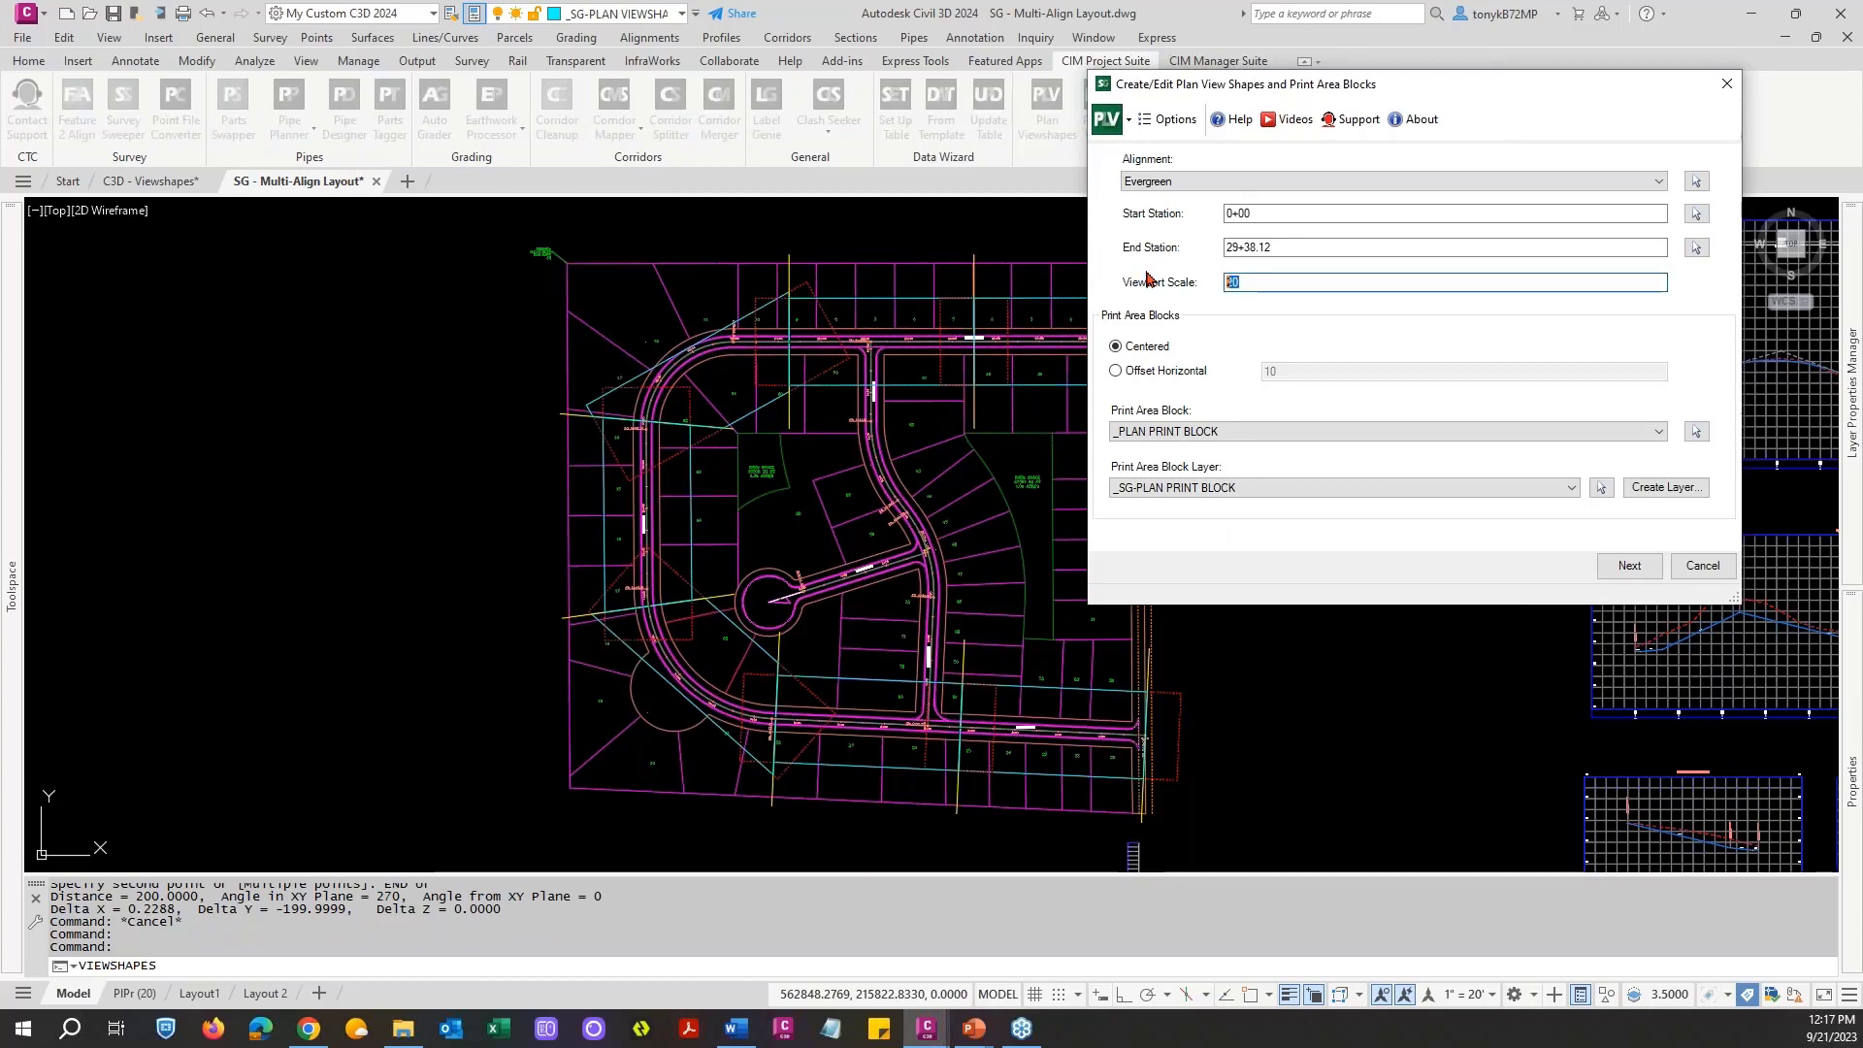
type("50")
left_click(1631, 565)
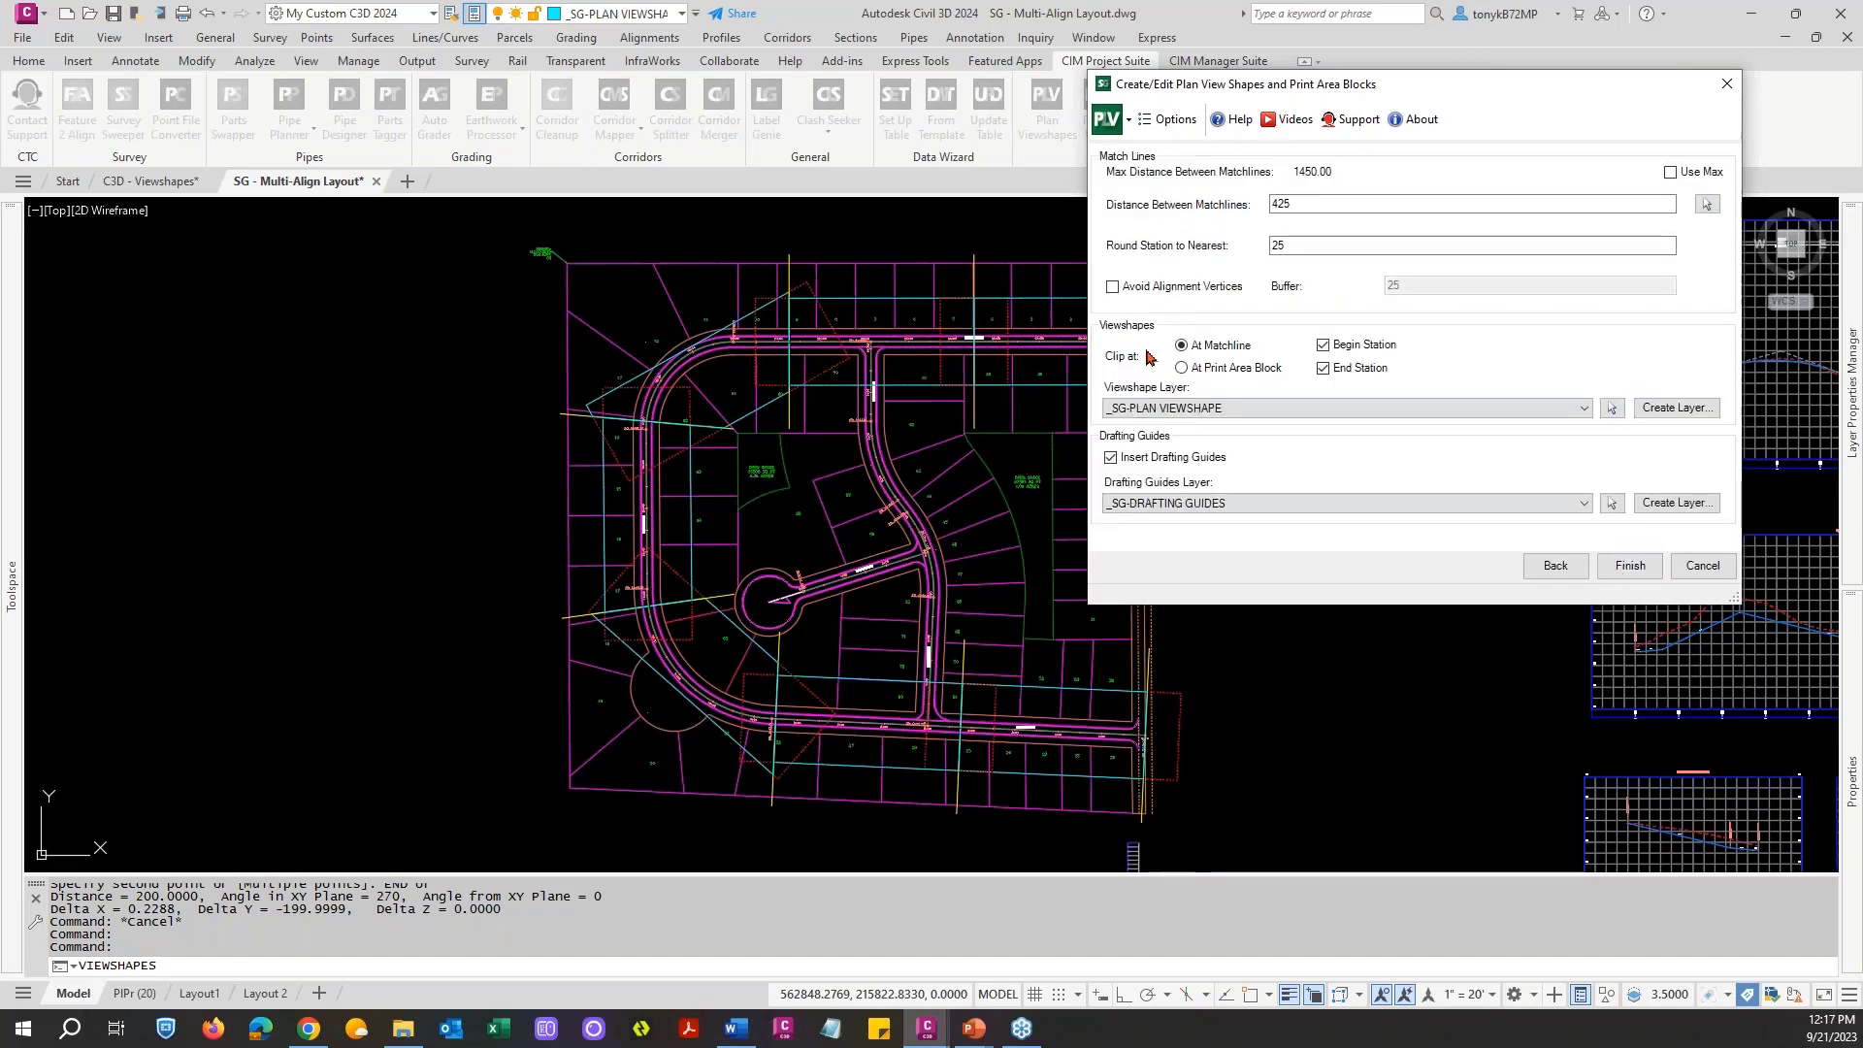
left_click(1113, 286)
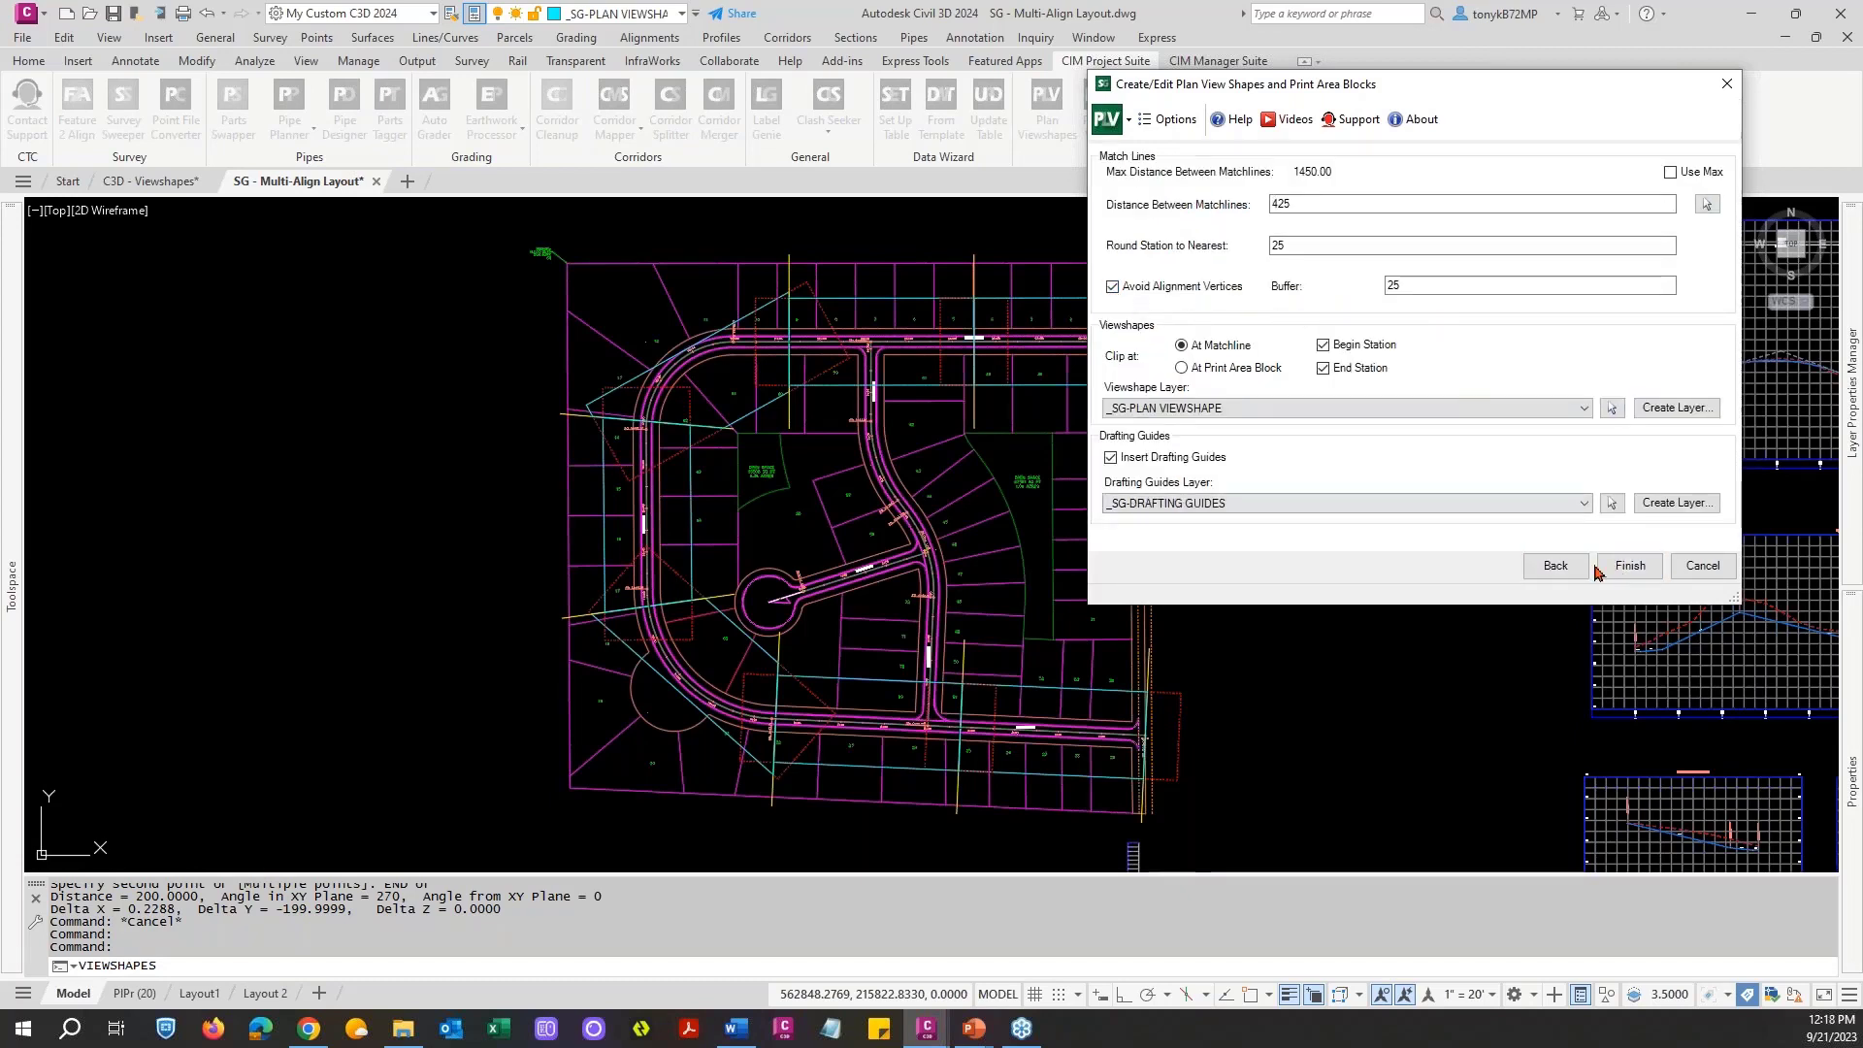
left_click(1626, 569)
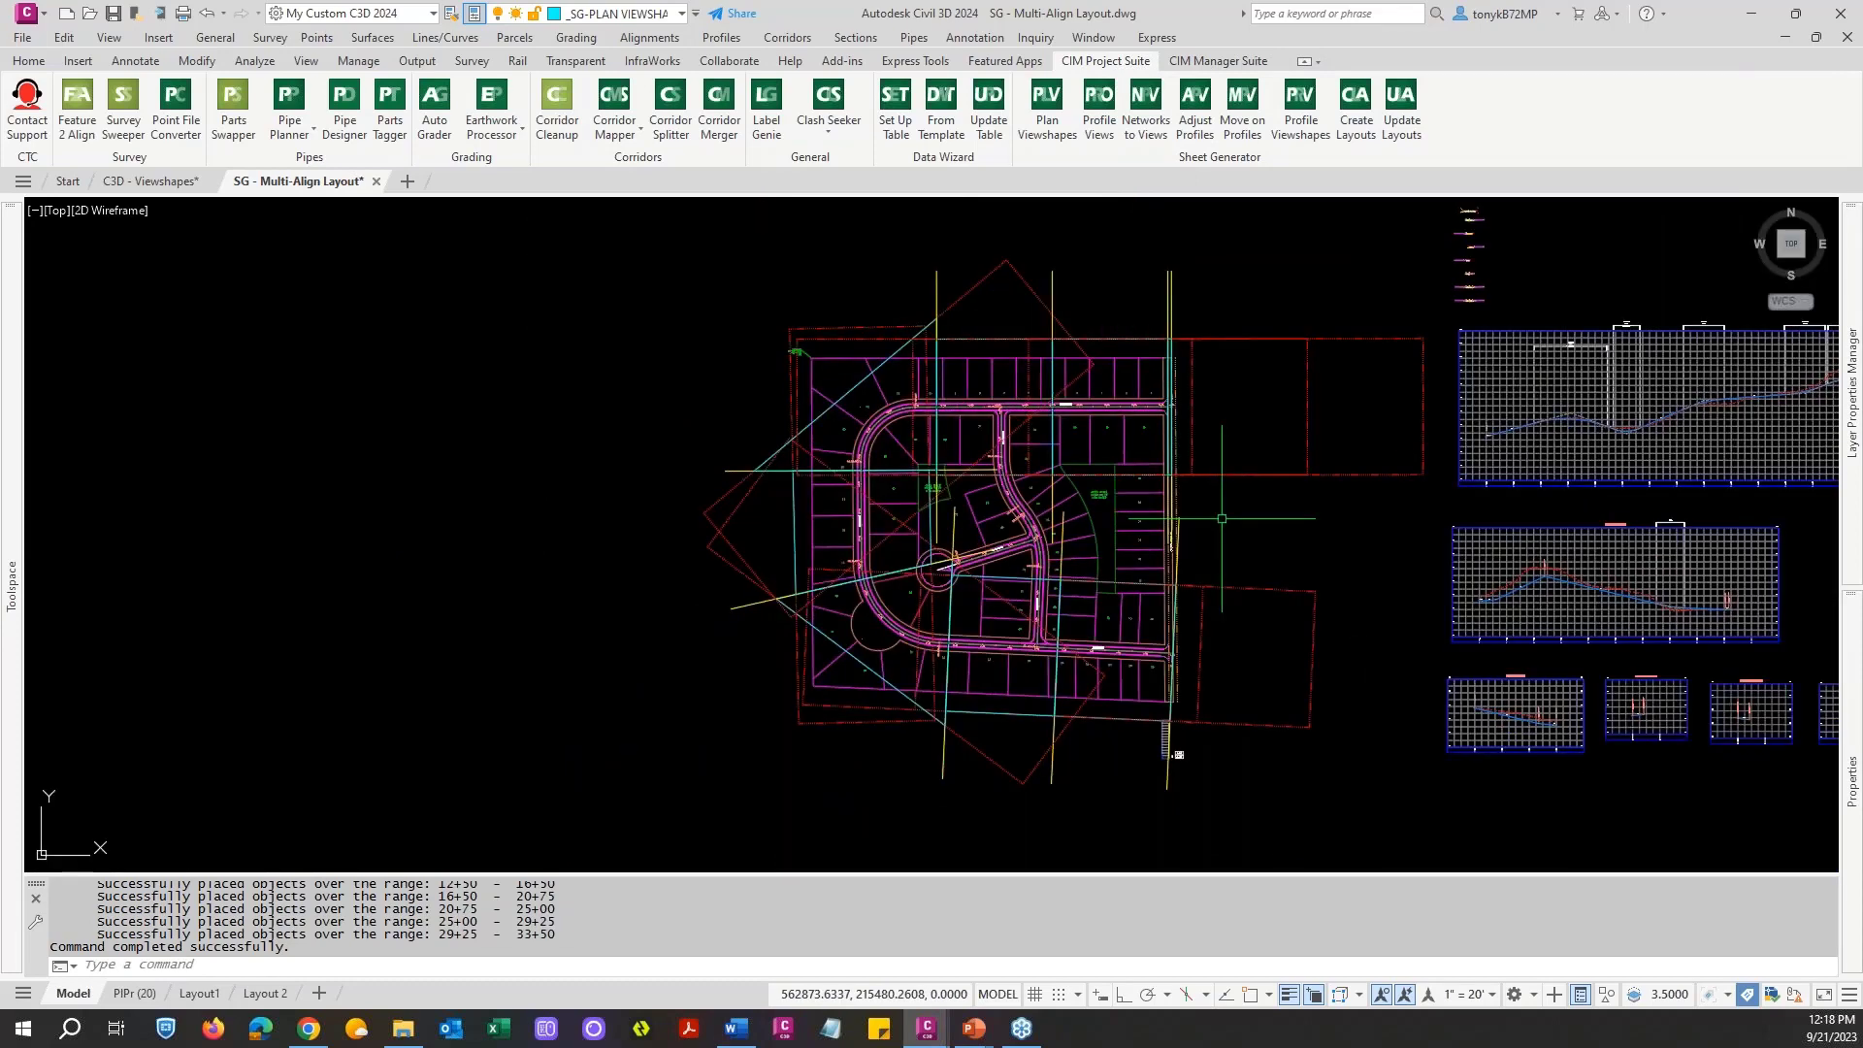
Step: Inspect the enlarged print area blocks and check the scale property of the one at Evergreen's upper stretch
scroll(1252, 513, "down", 2)
middle_click_drag(1235, 513, 871, 457)
key("Escape")
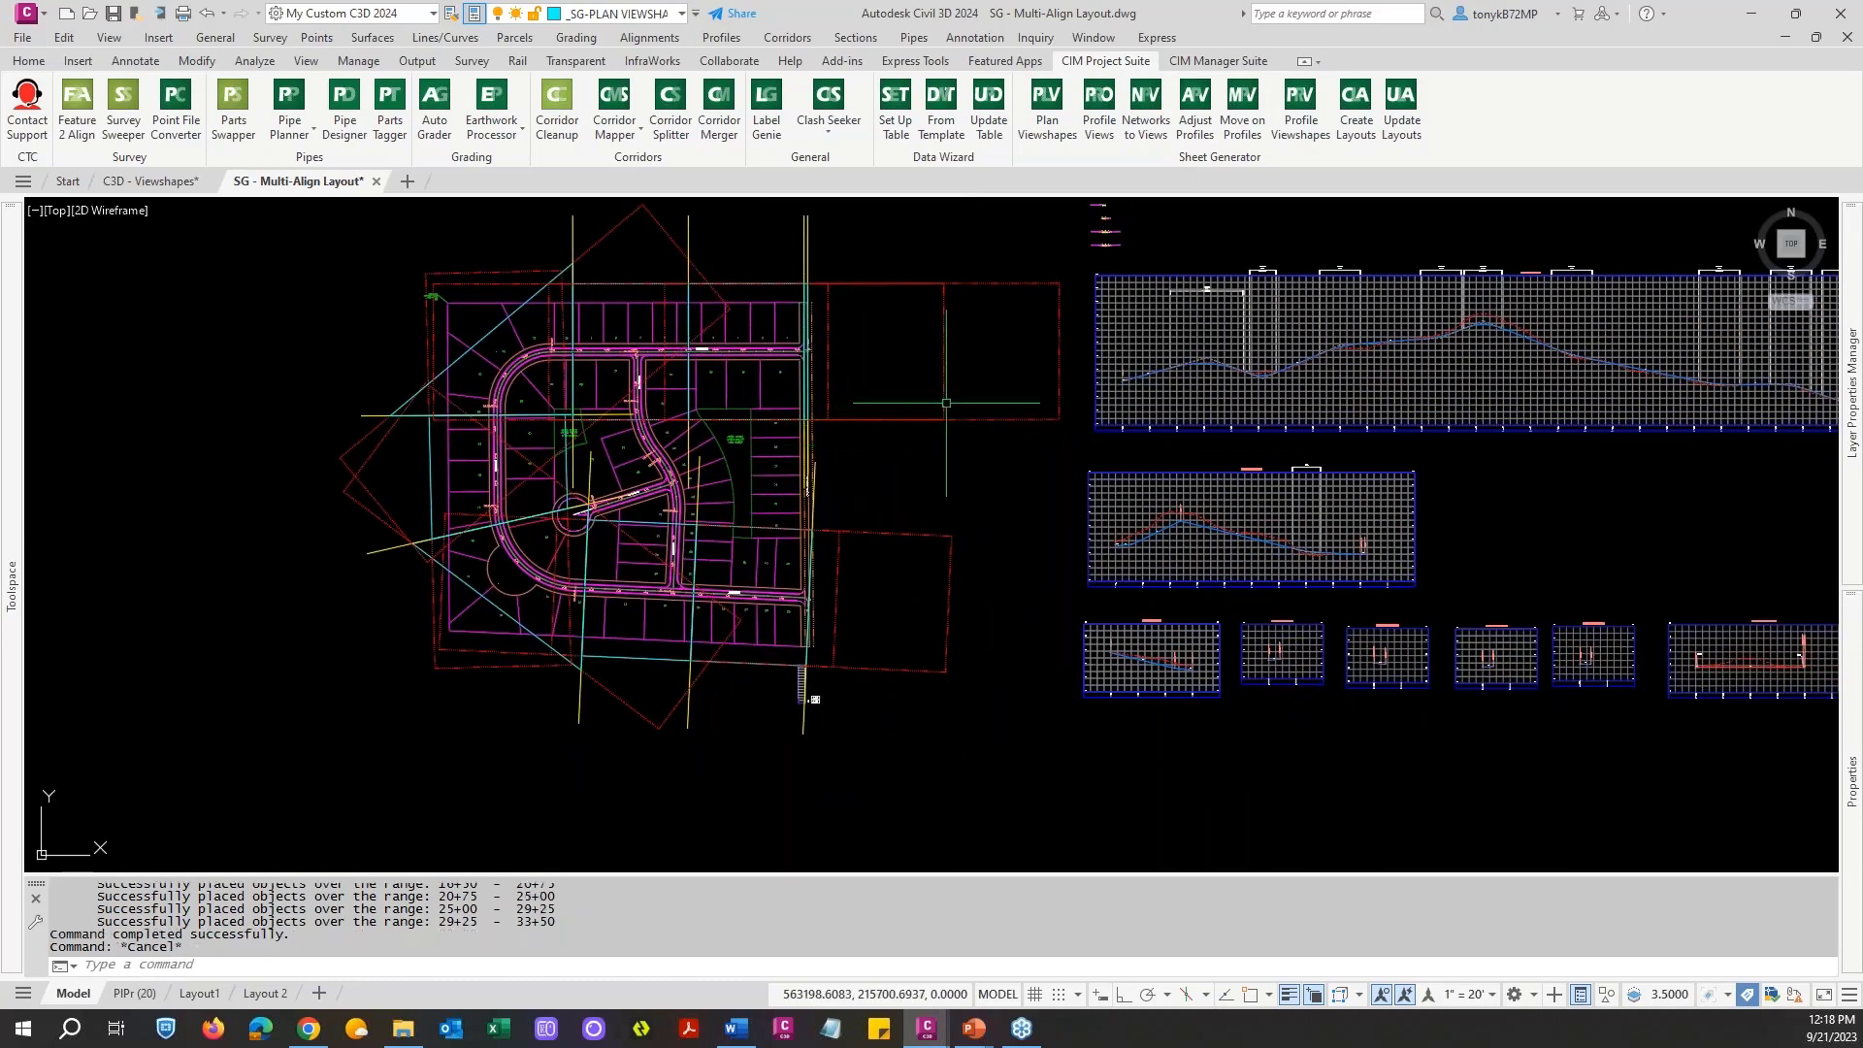
left_click(941, 348)
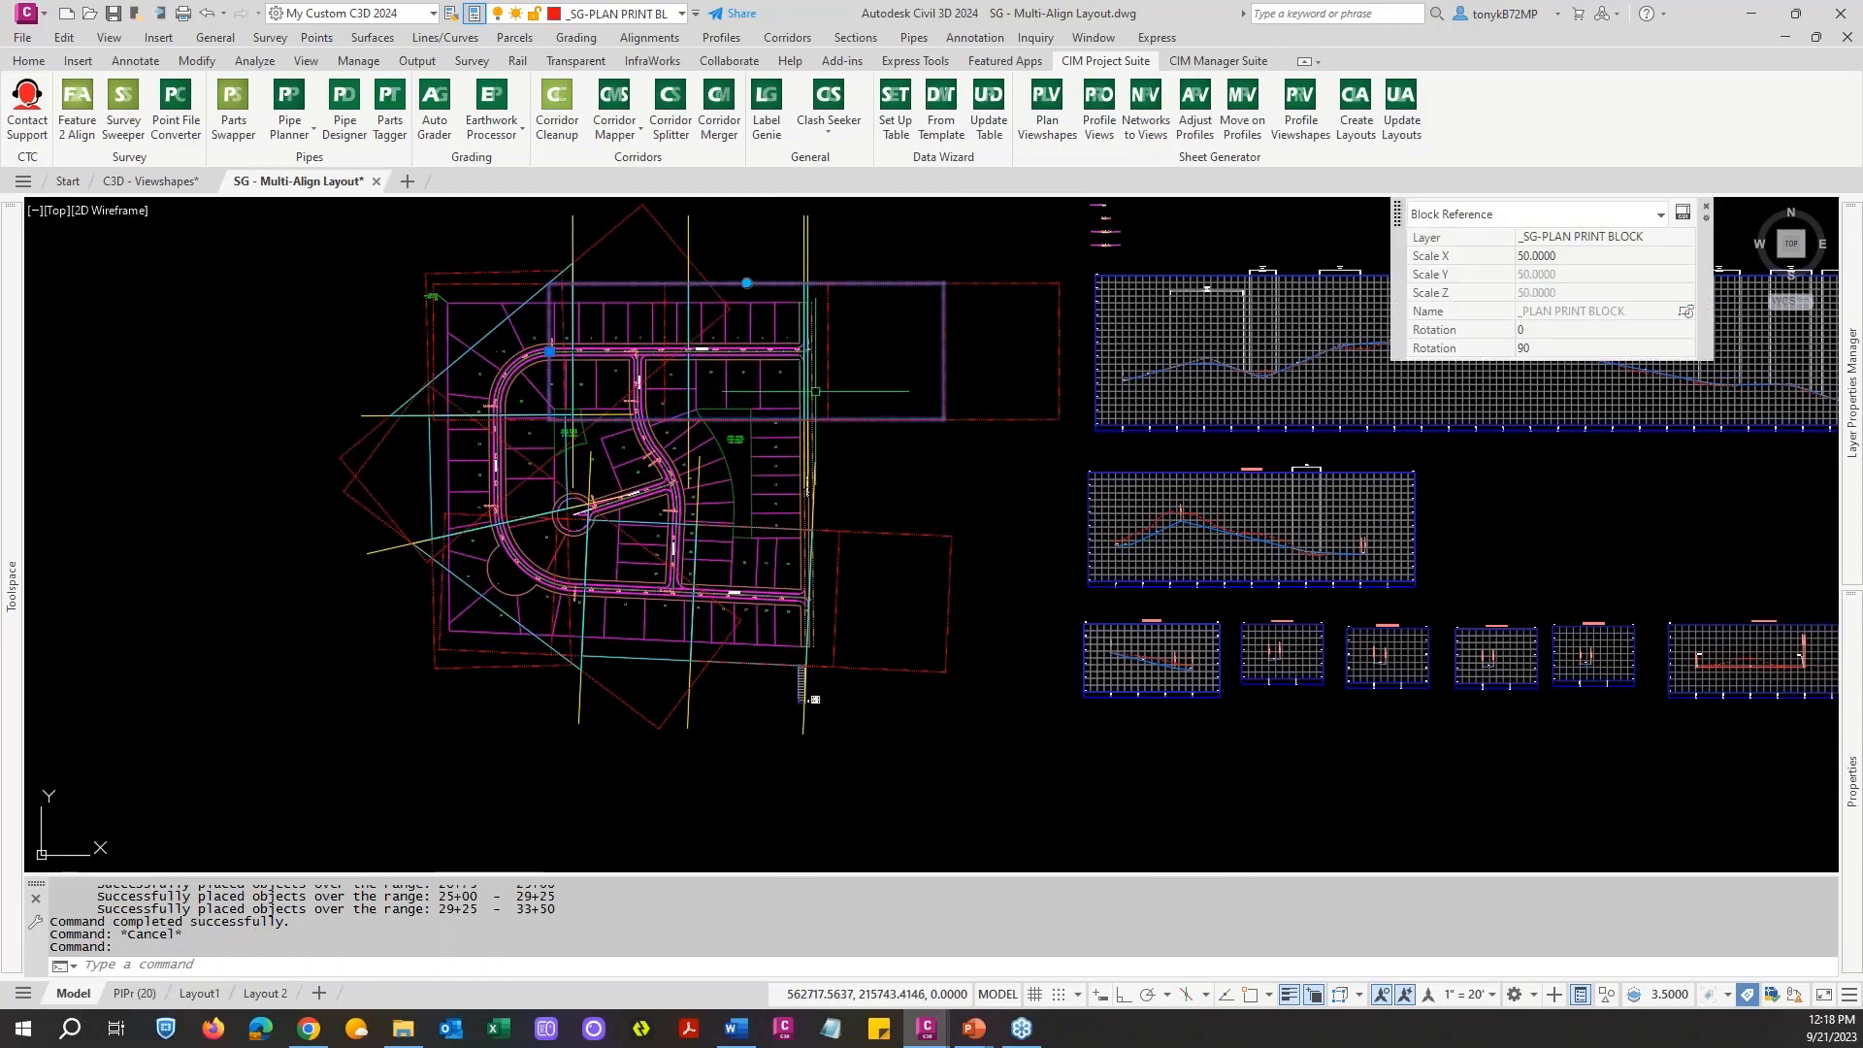
key("Escape")
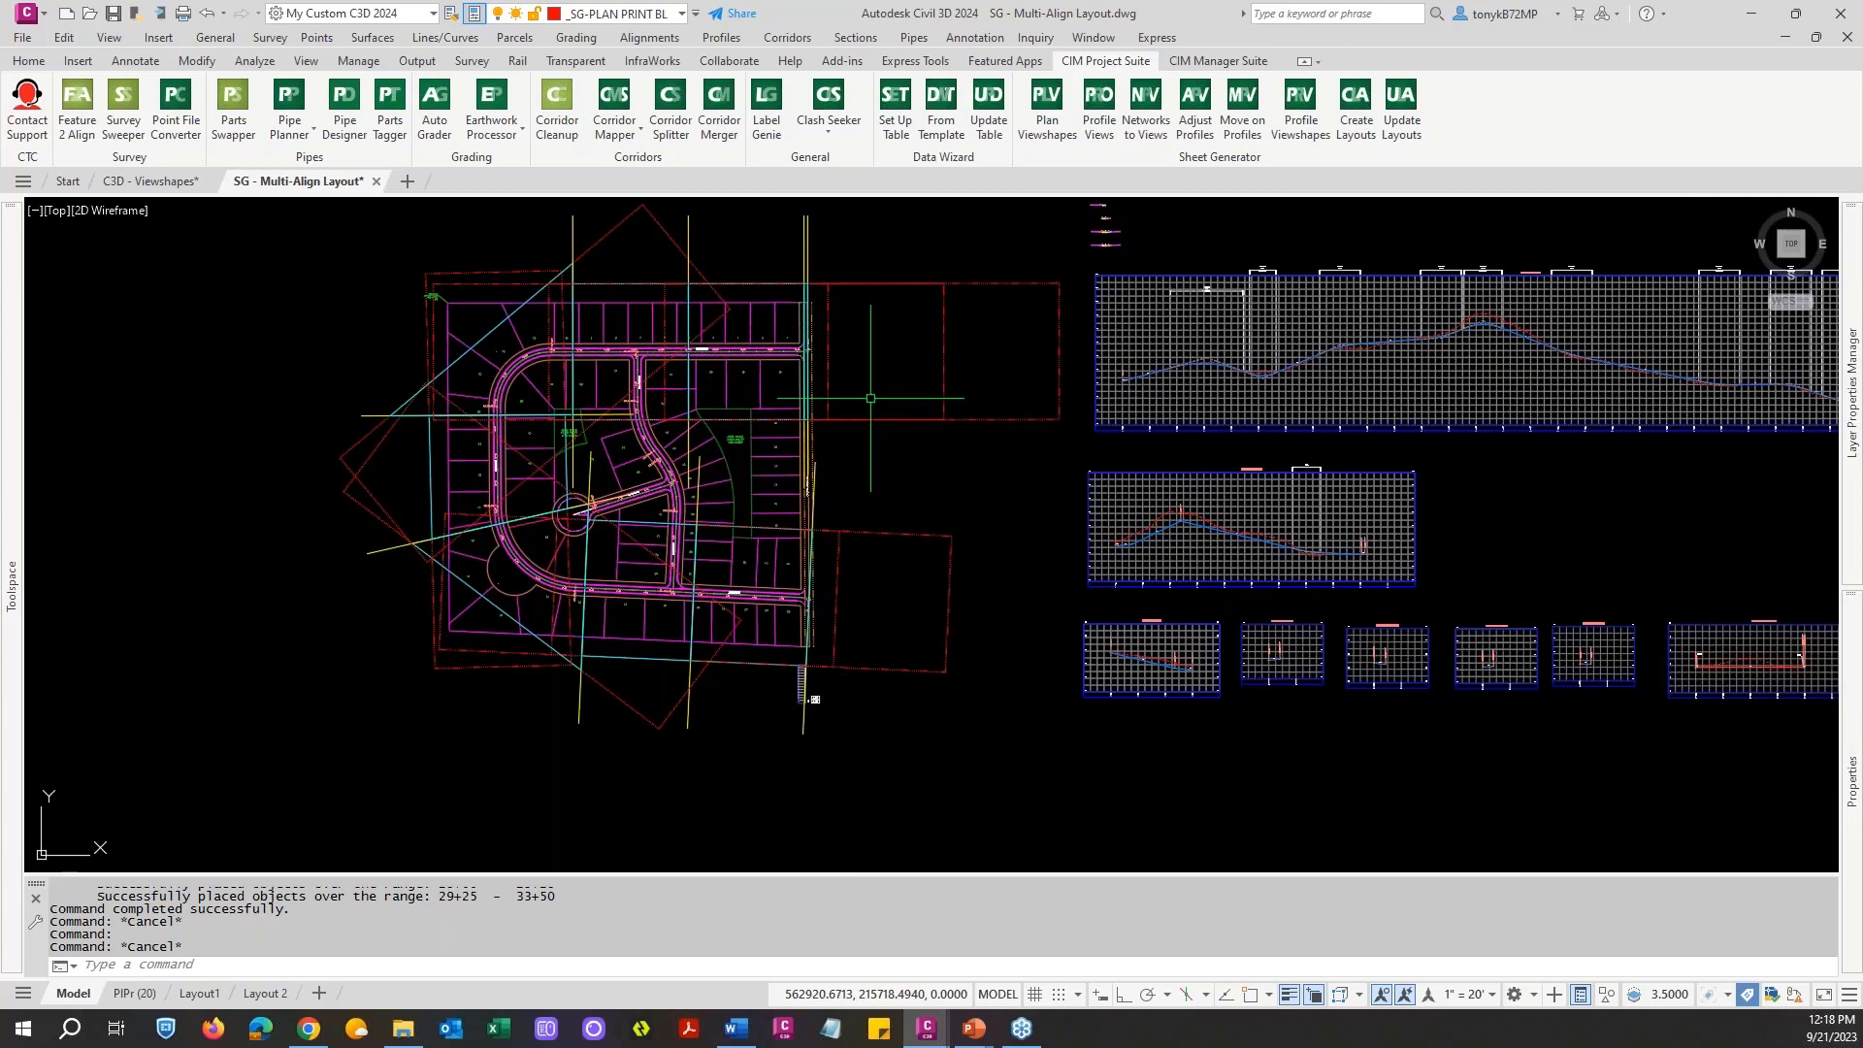
Step: Regenerate the Evergreen plan viewshapes and print area blocks at viewport scale 30
left_click(1040, 146)
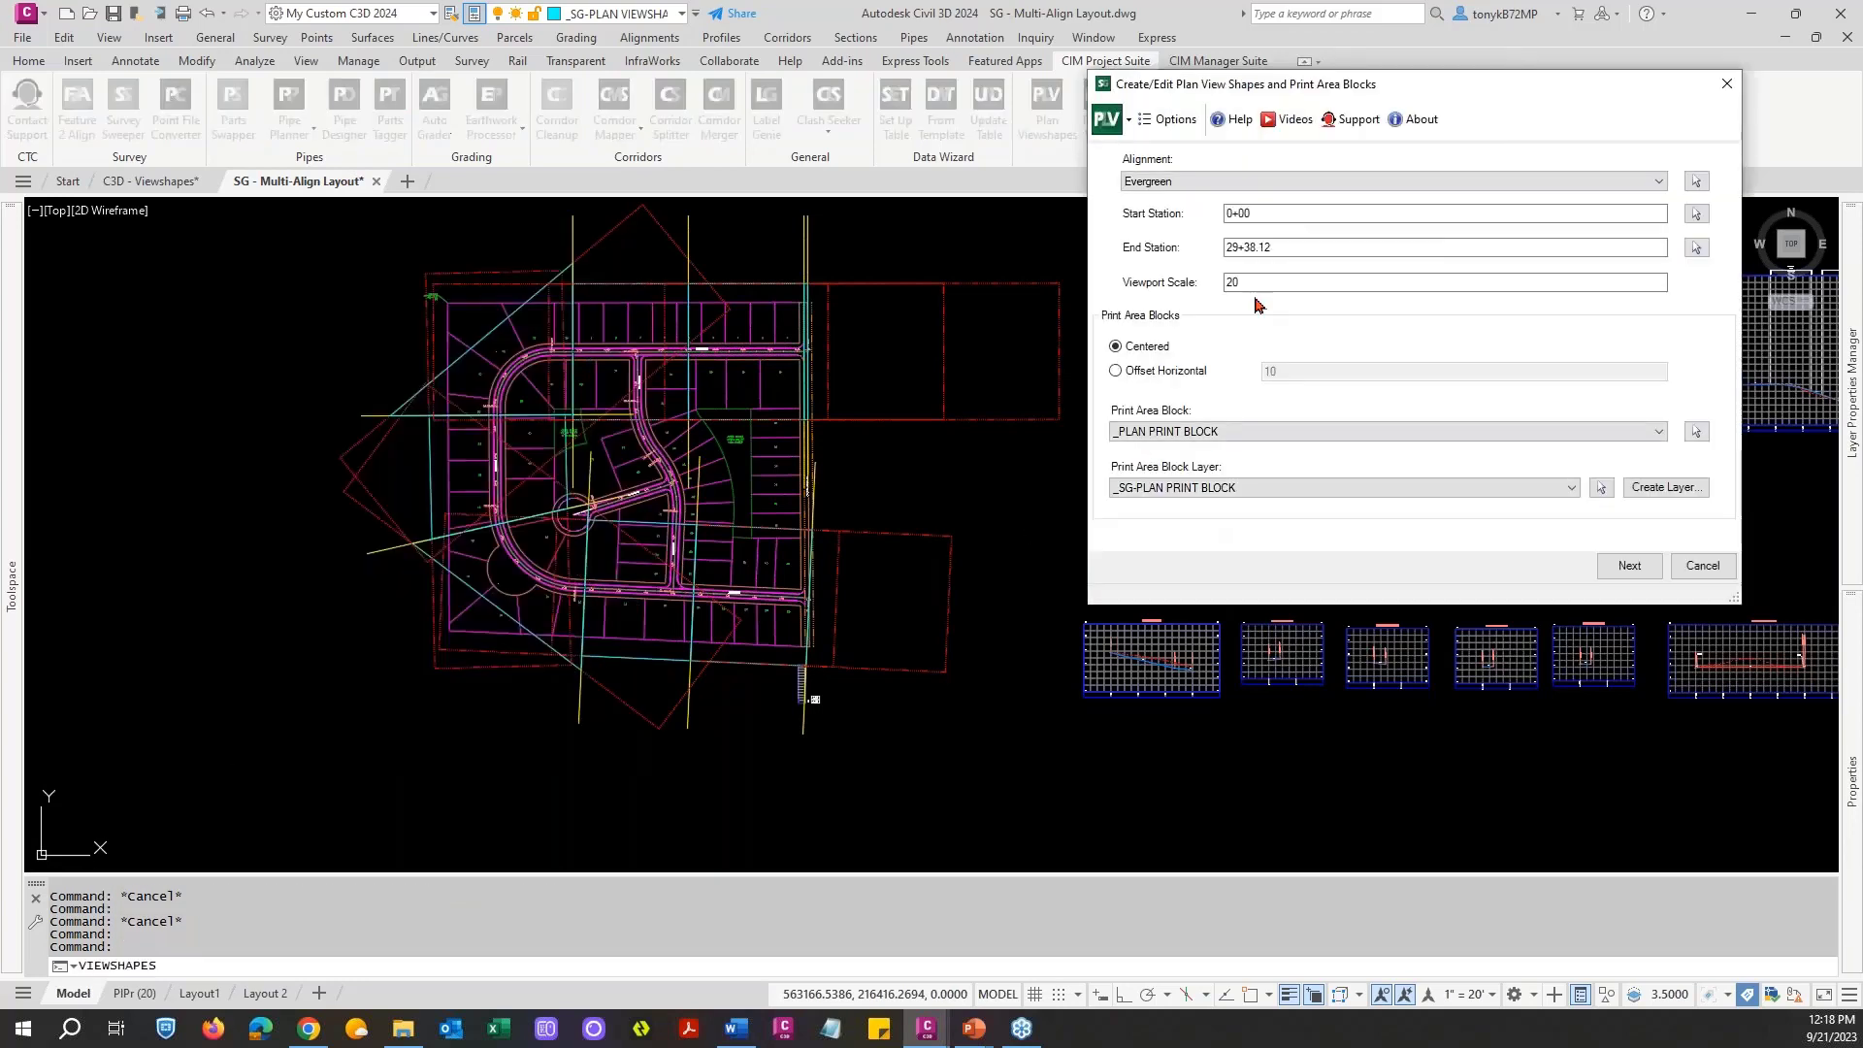
left_click(1240, 282)
left_click_drag(1241, 282, 1211, 291)
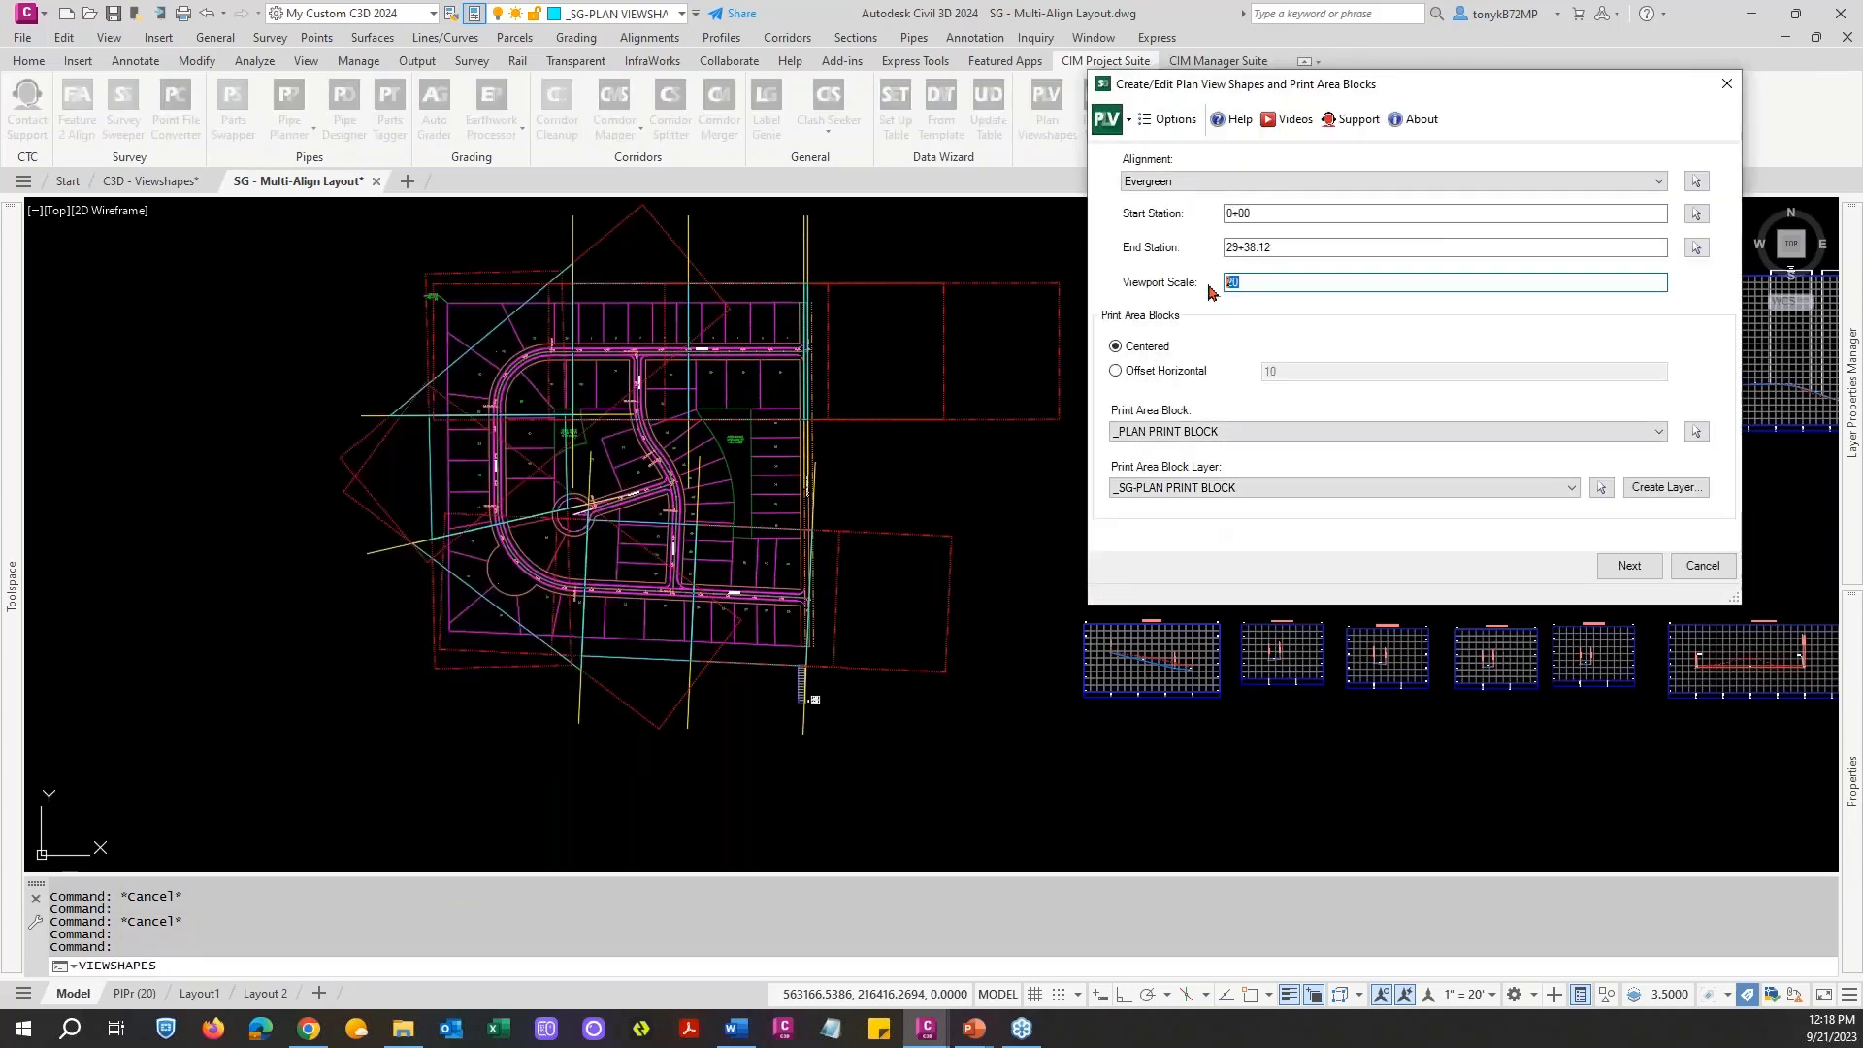
type("30")
left_click(1631, 568)
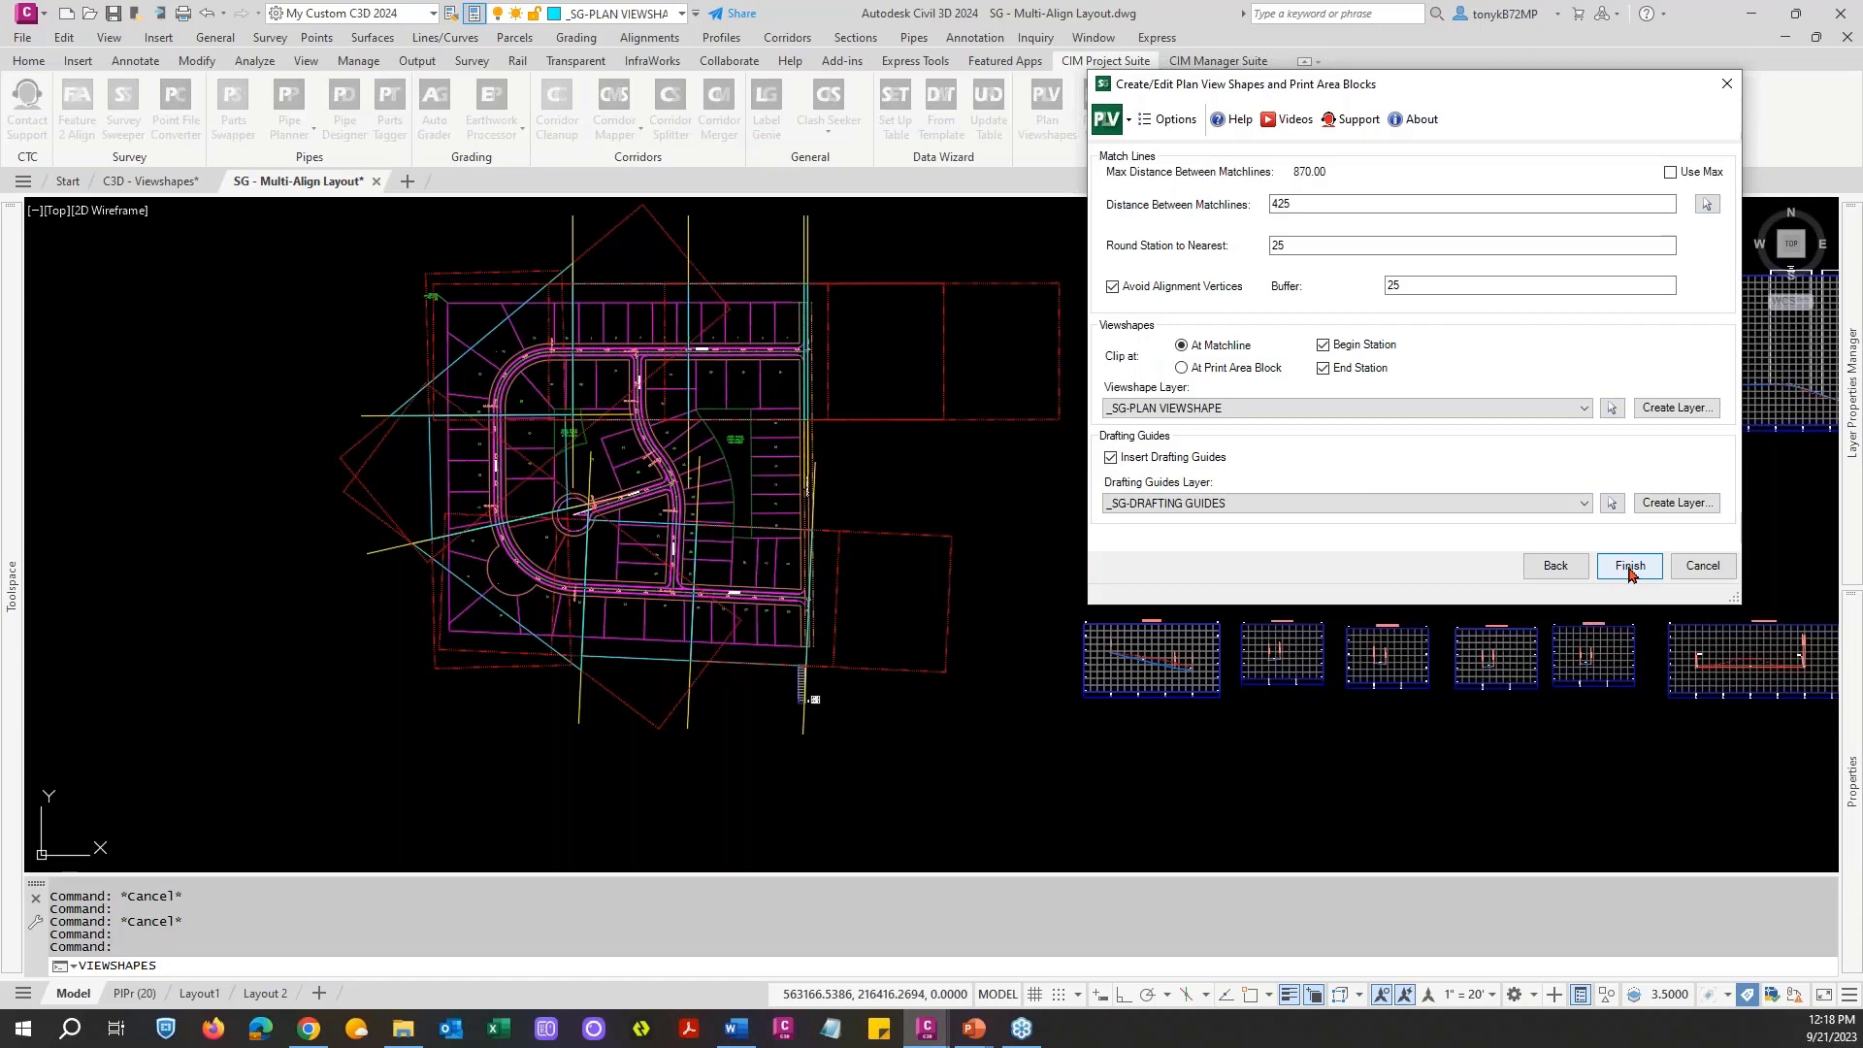
left_click(1630, 569)
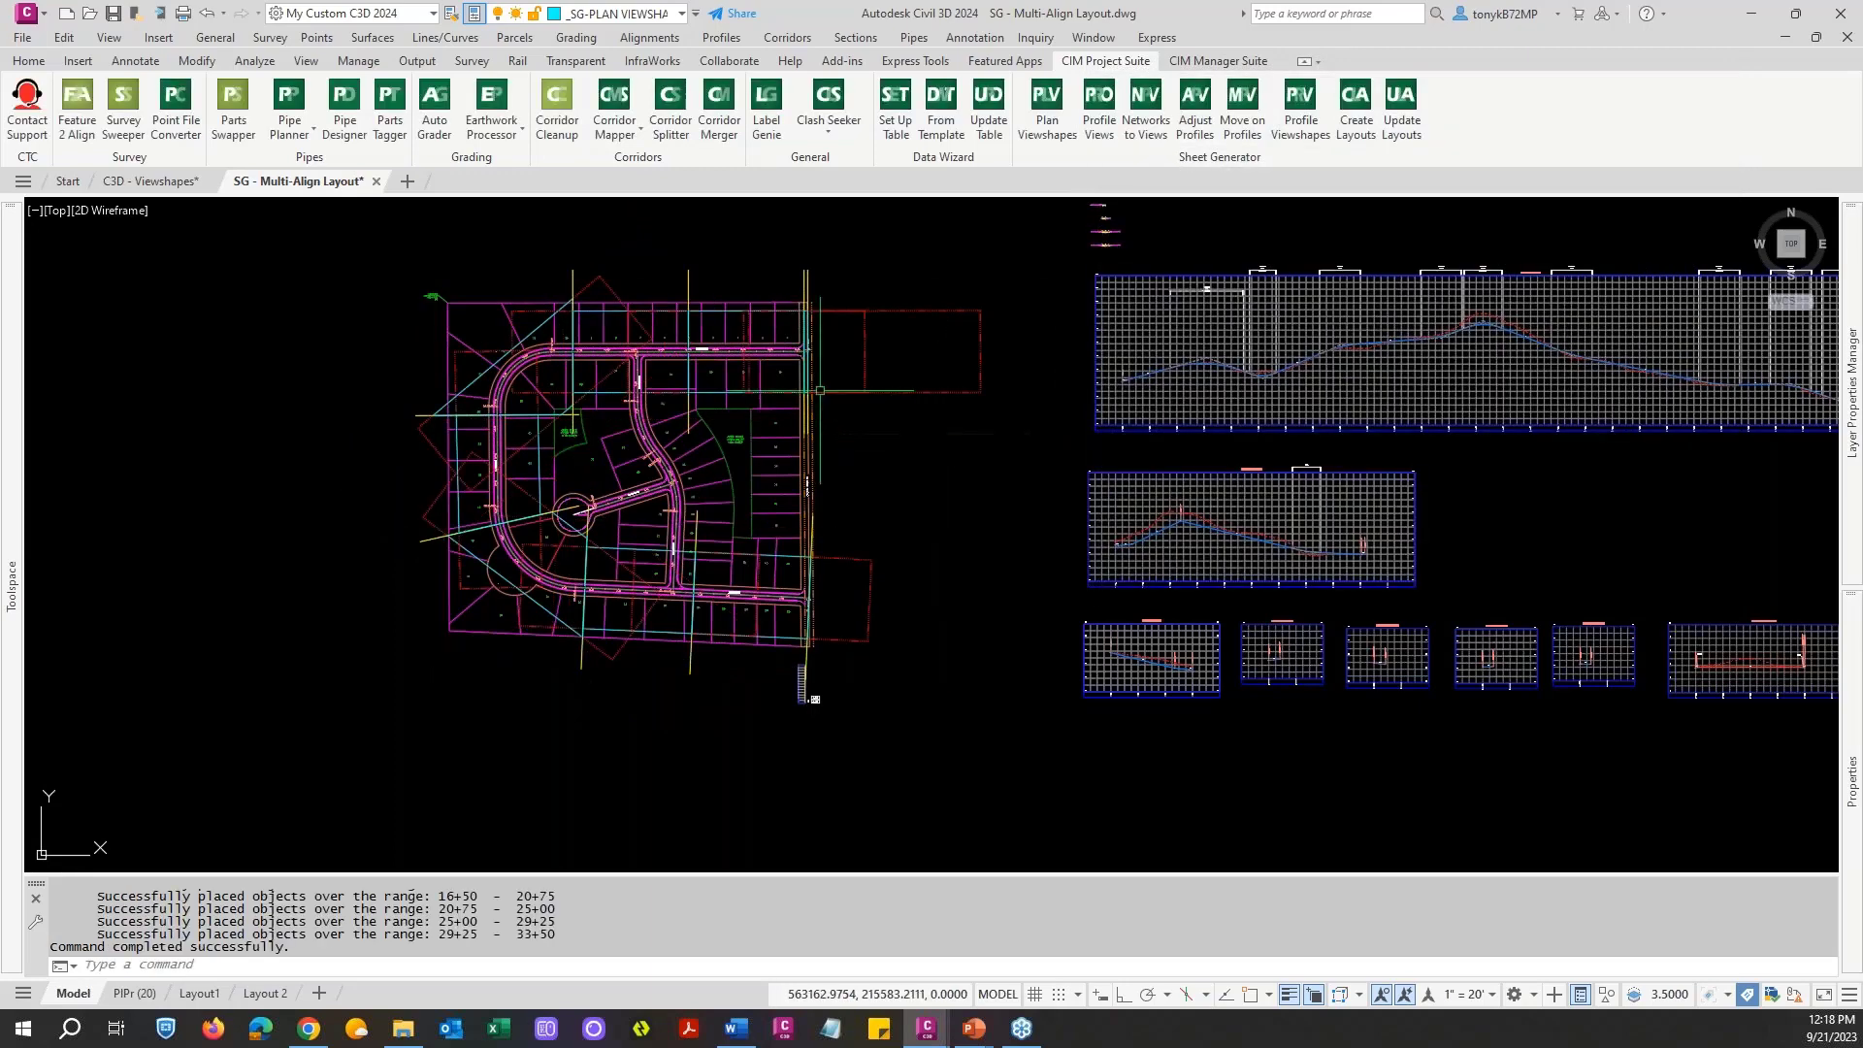
scroll(534, 401, "up", 5)
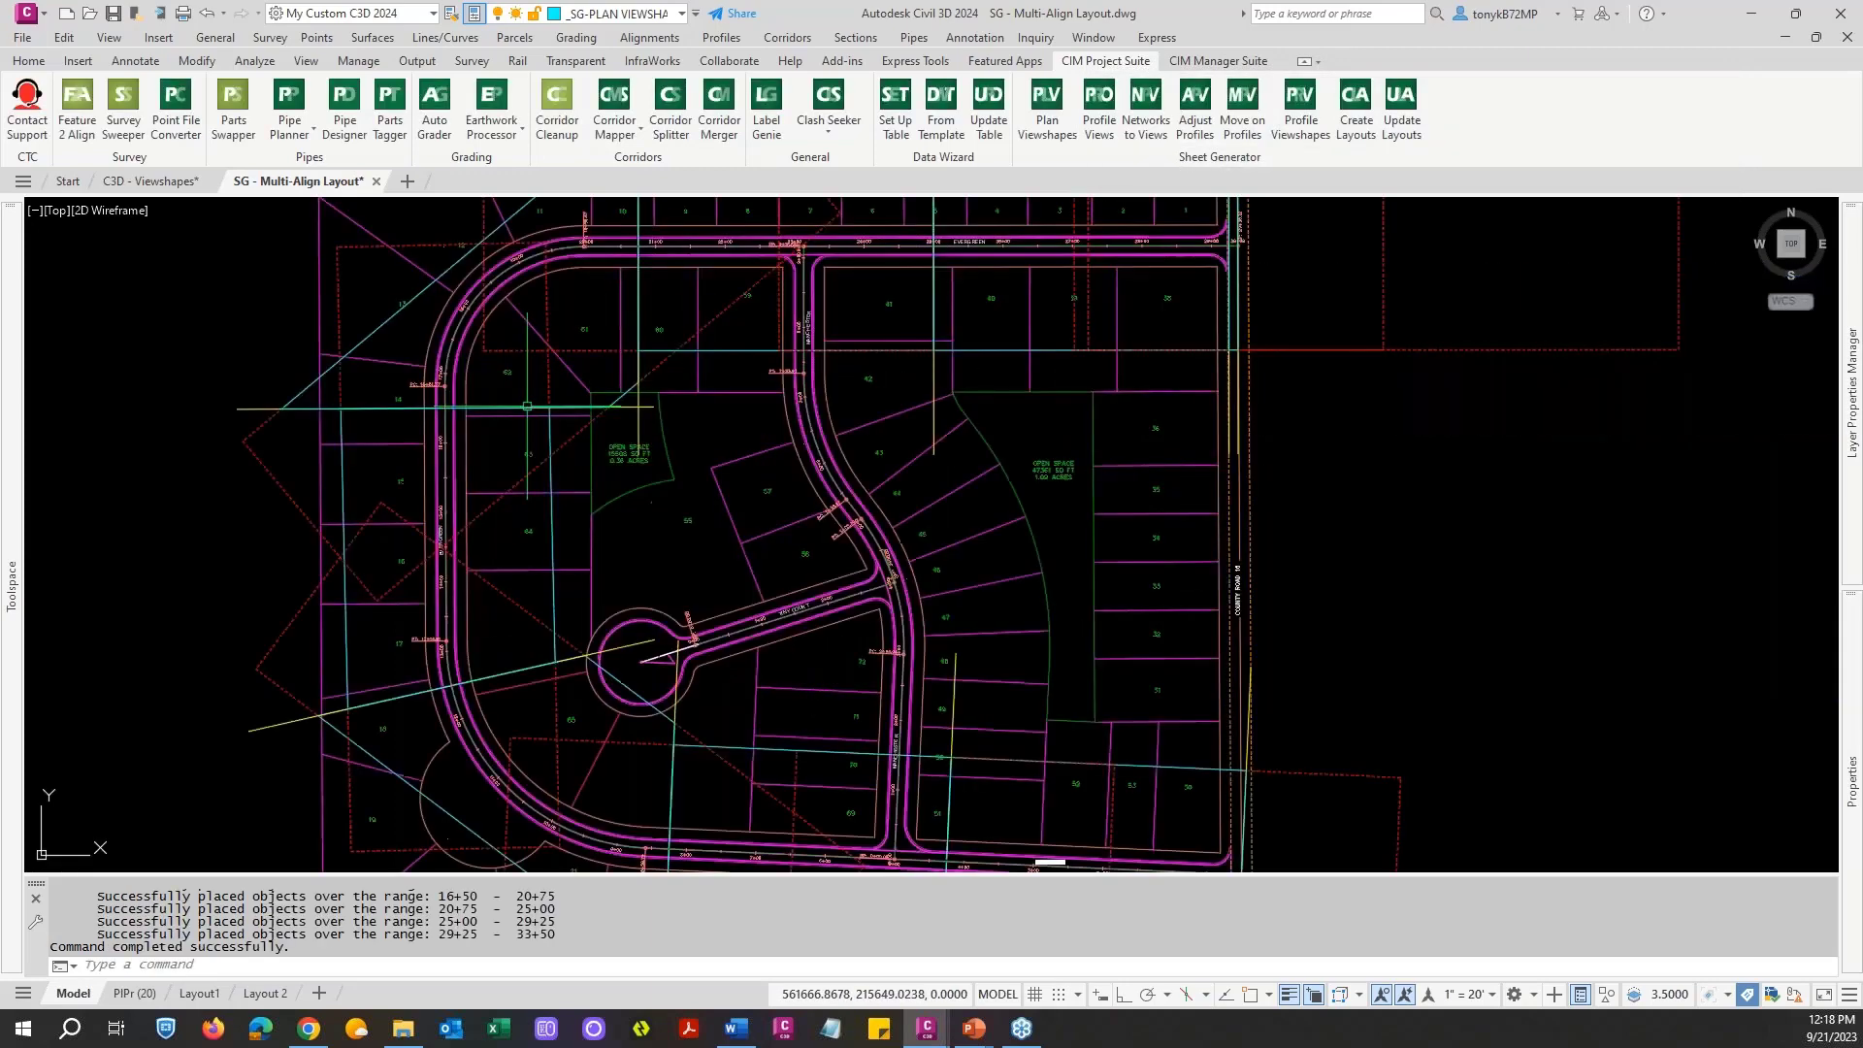
scroll(533, 400, "down", 5)
Step: Regenerate the Evergreen plan viewshapes and print area blocks at viewport scale 20, keeping 425 between matchlines
key("Escape")
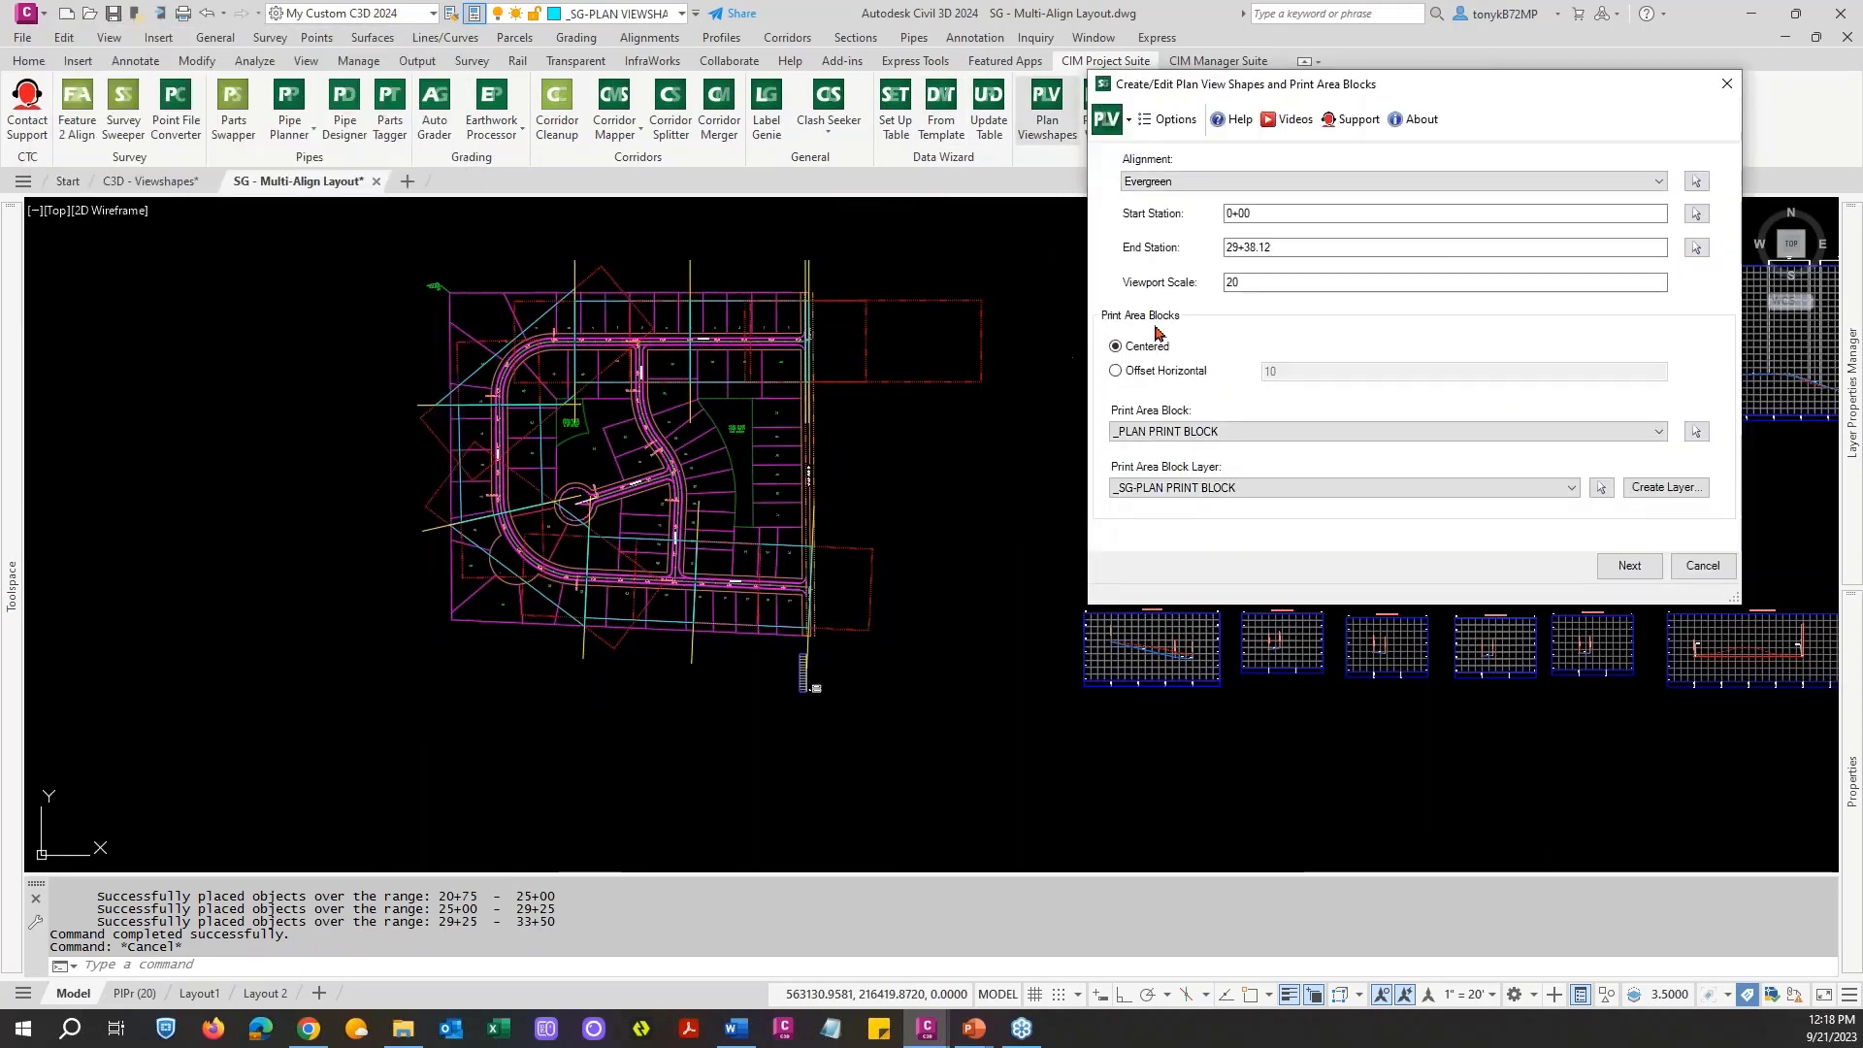
left_click(1619, 564)
left_click(1628, 564)
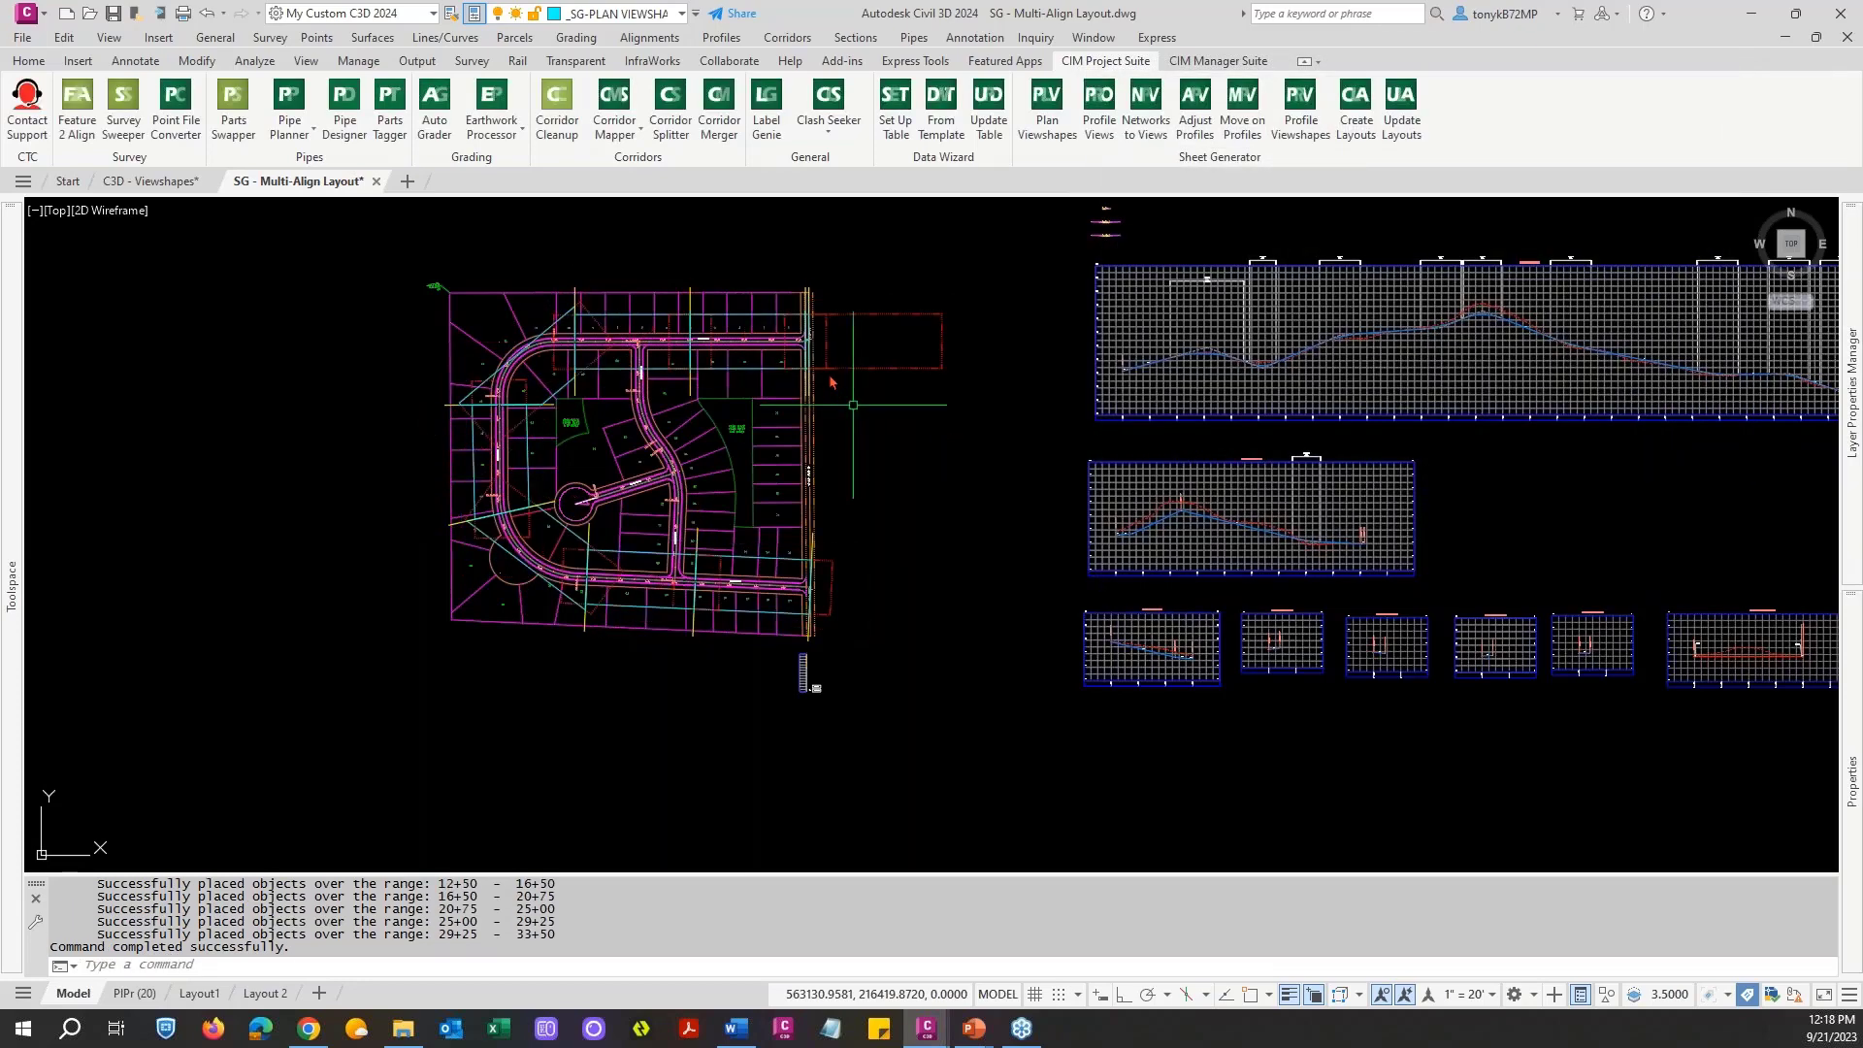
Step: Examine the regenerated viewshapes and print area blocks, especially the narrow viewshape at Evergreen's end near lot 1
scroll(853, 405, "up", 5)
scroll(816, 346, "down", 3)
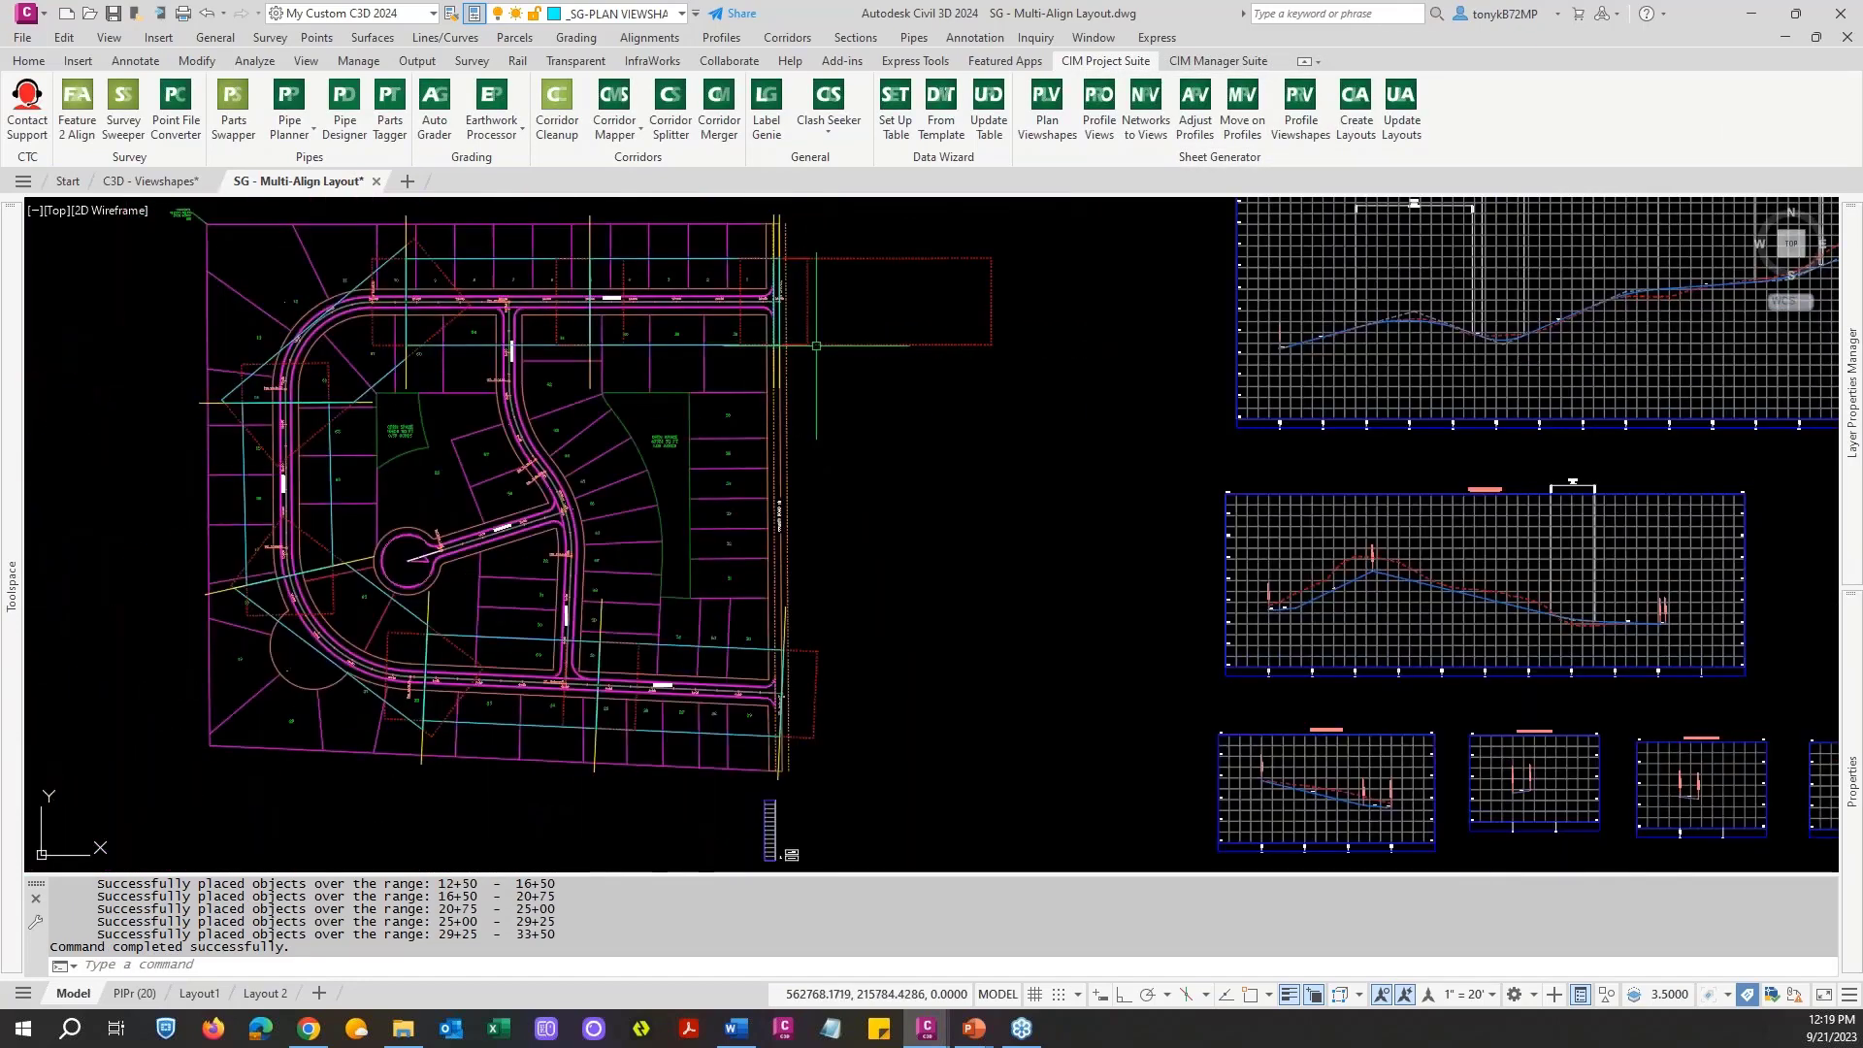
middle_click_drag(878, 376, 1040, 419)
scroll(834, 408, "up", 4)
scroll(831, 403, "down", 2)
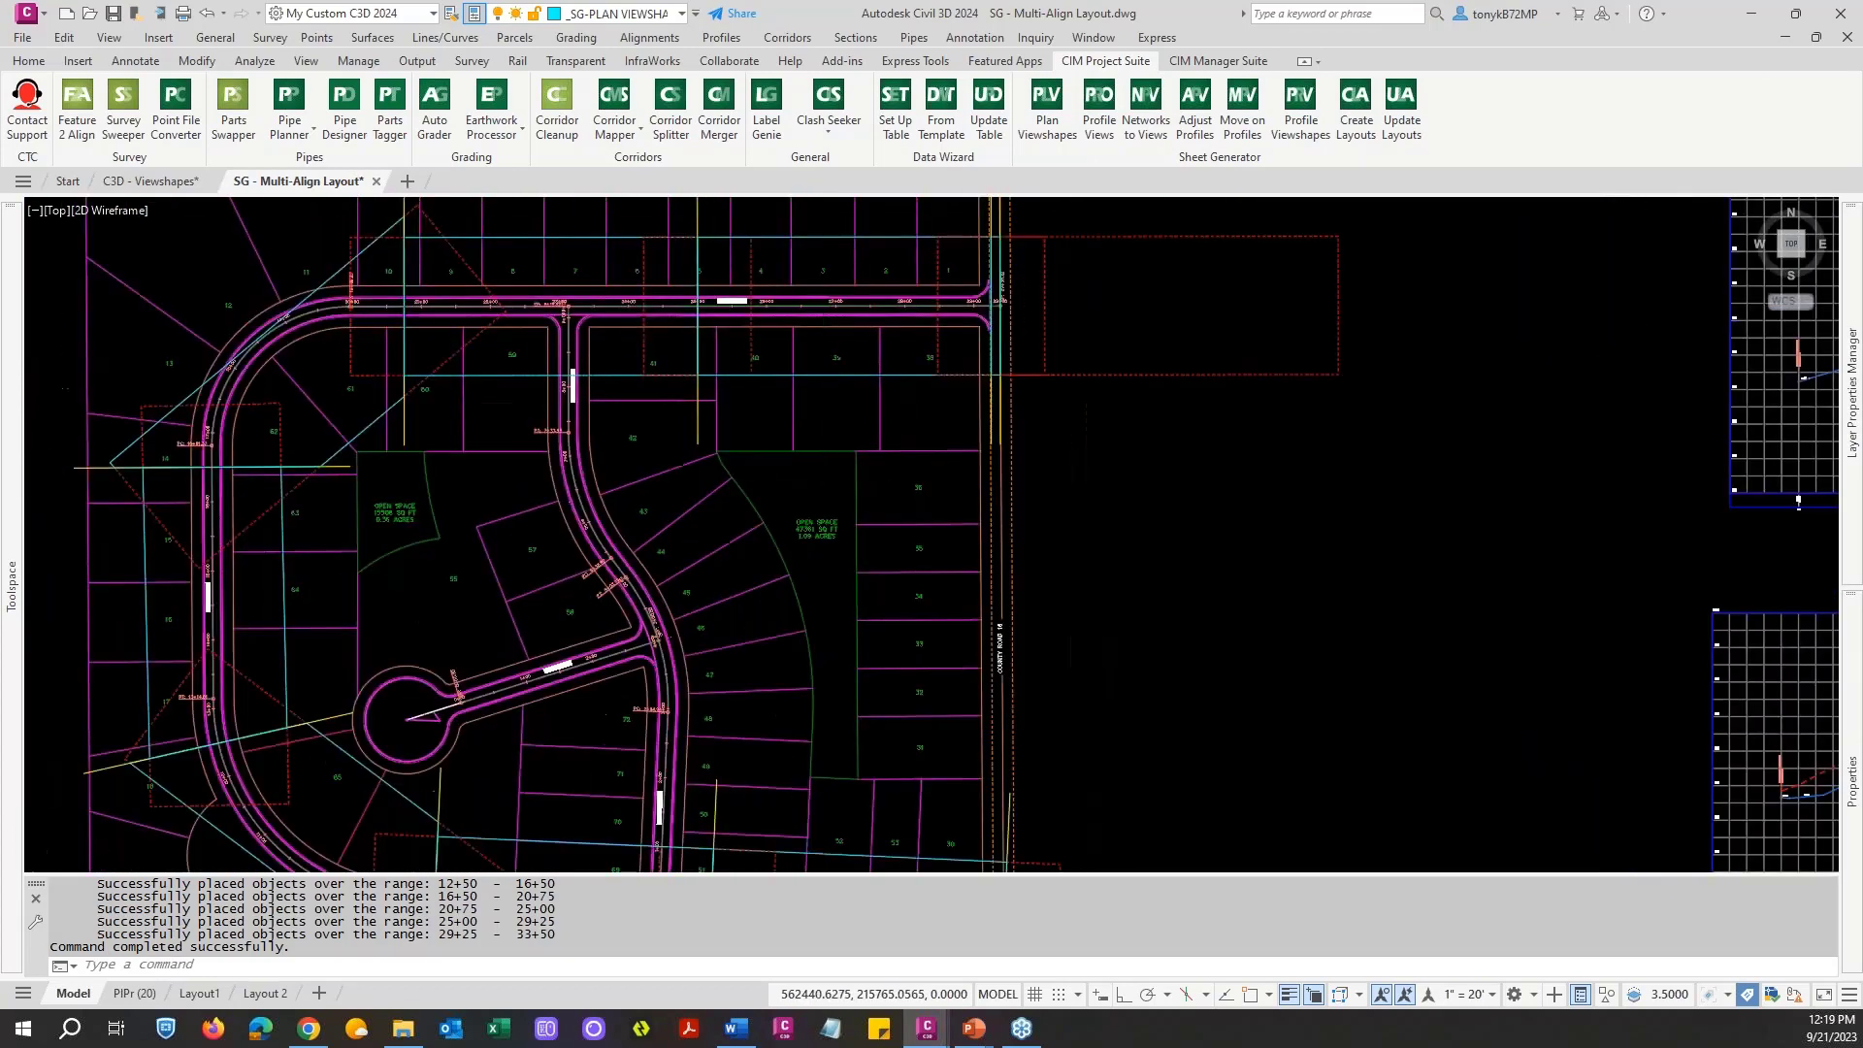
scroll(968, 324, "down", 4)
key("Escape")
scroll(912, 315, "up", 6)
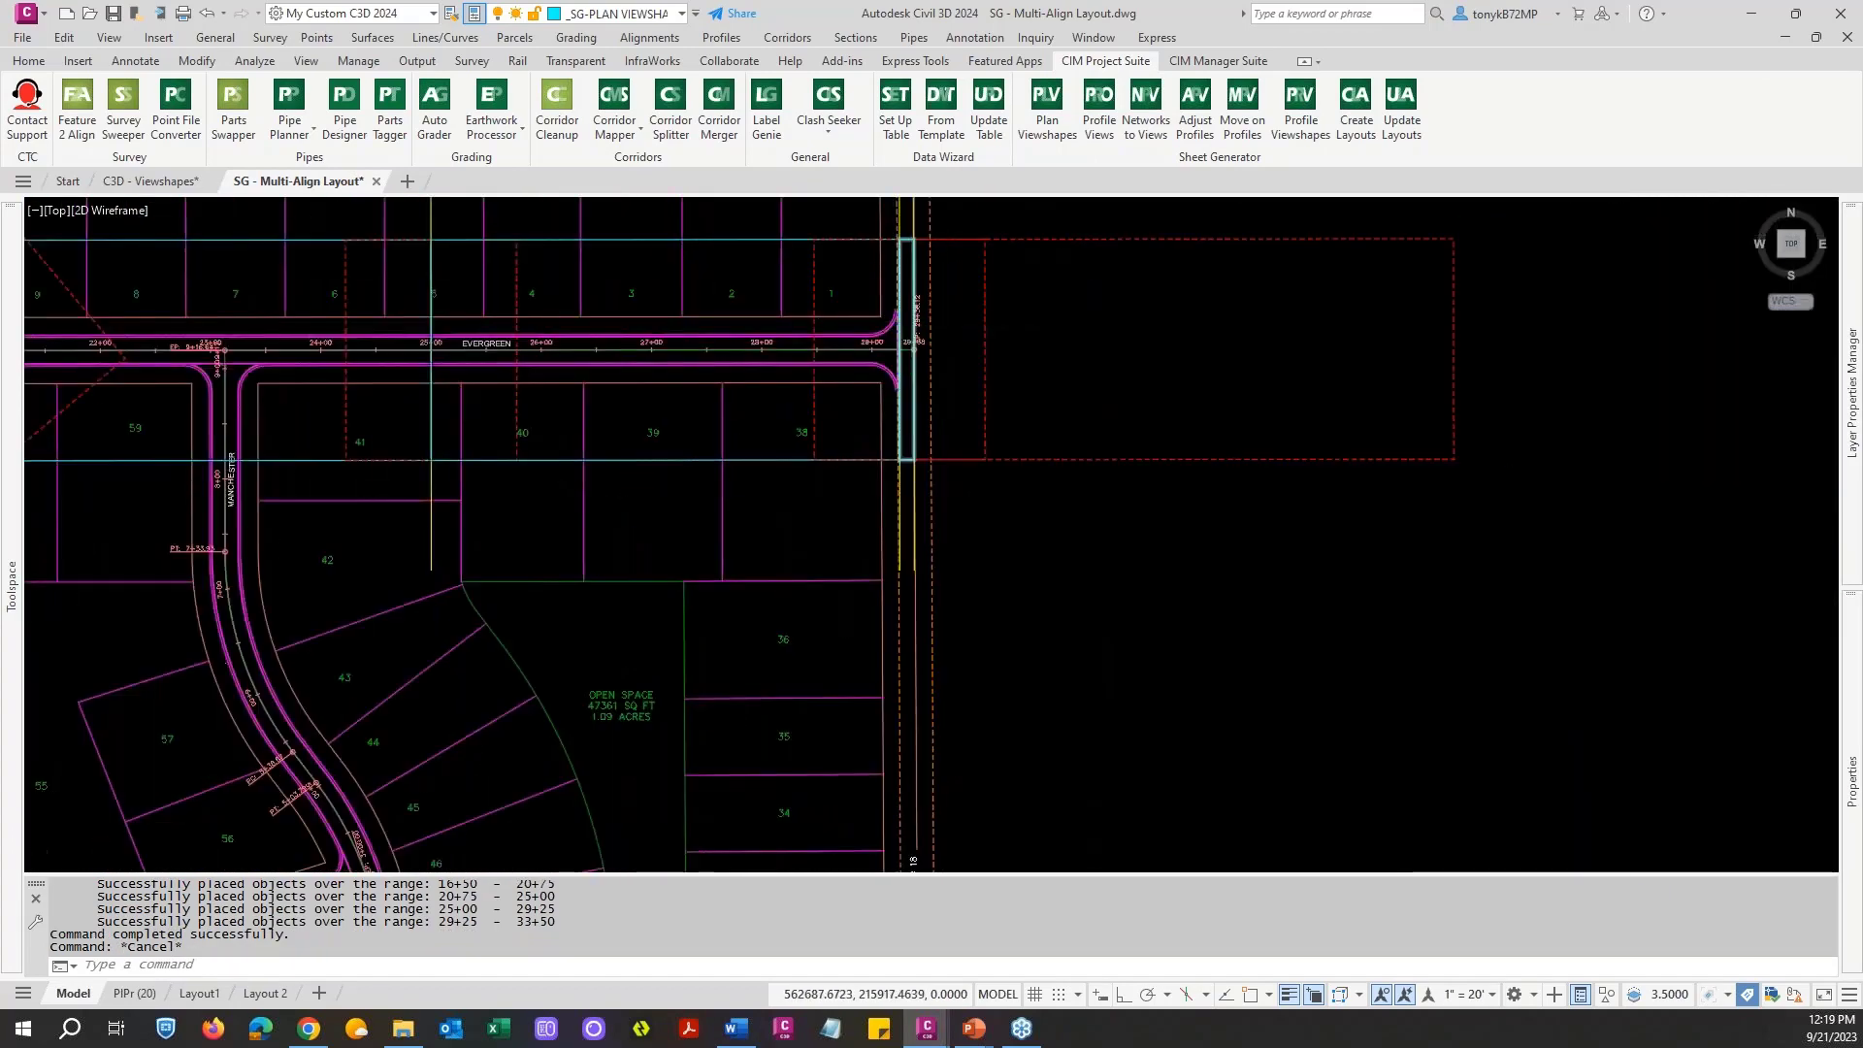
scroll(912, 321, "down", 6)
key("Escape")
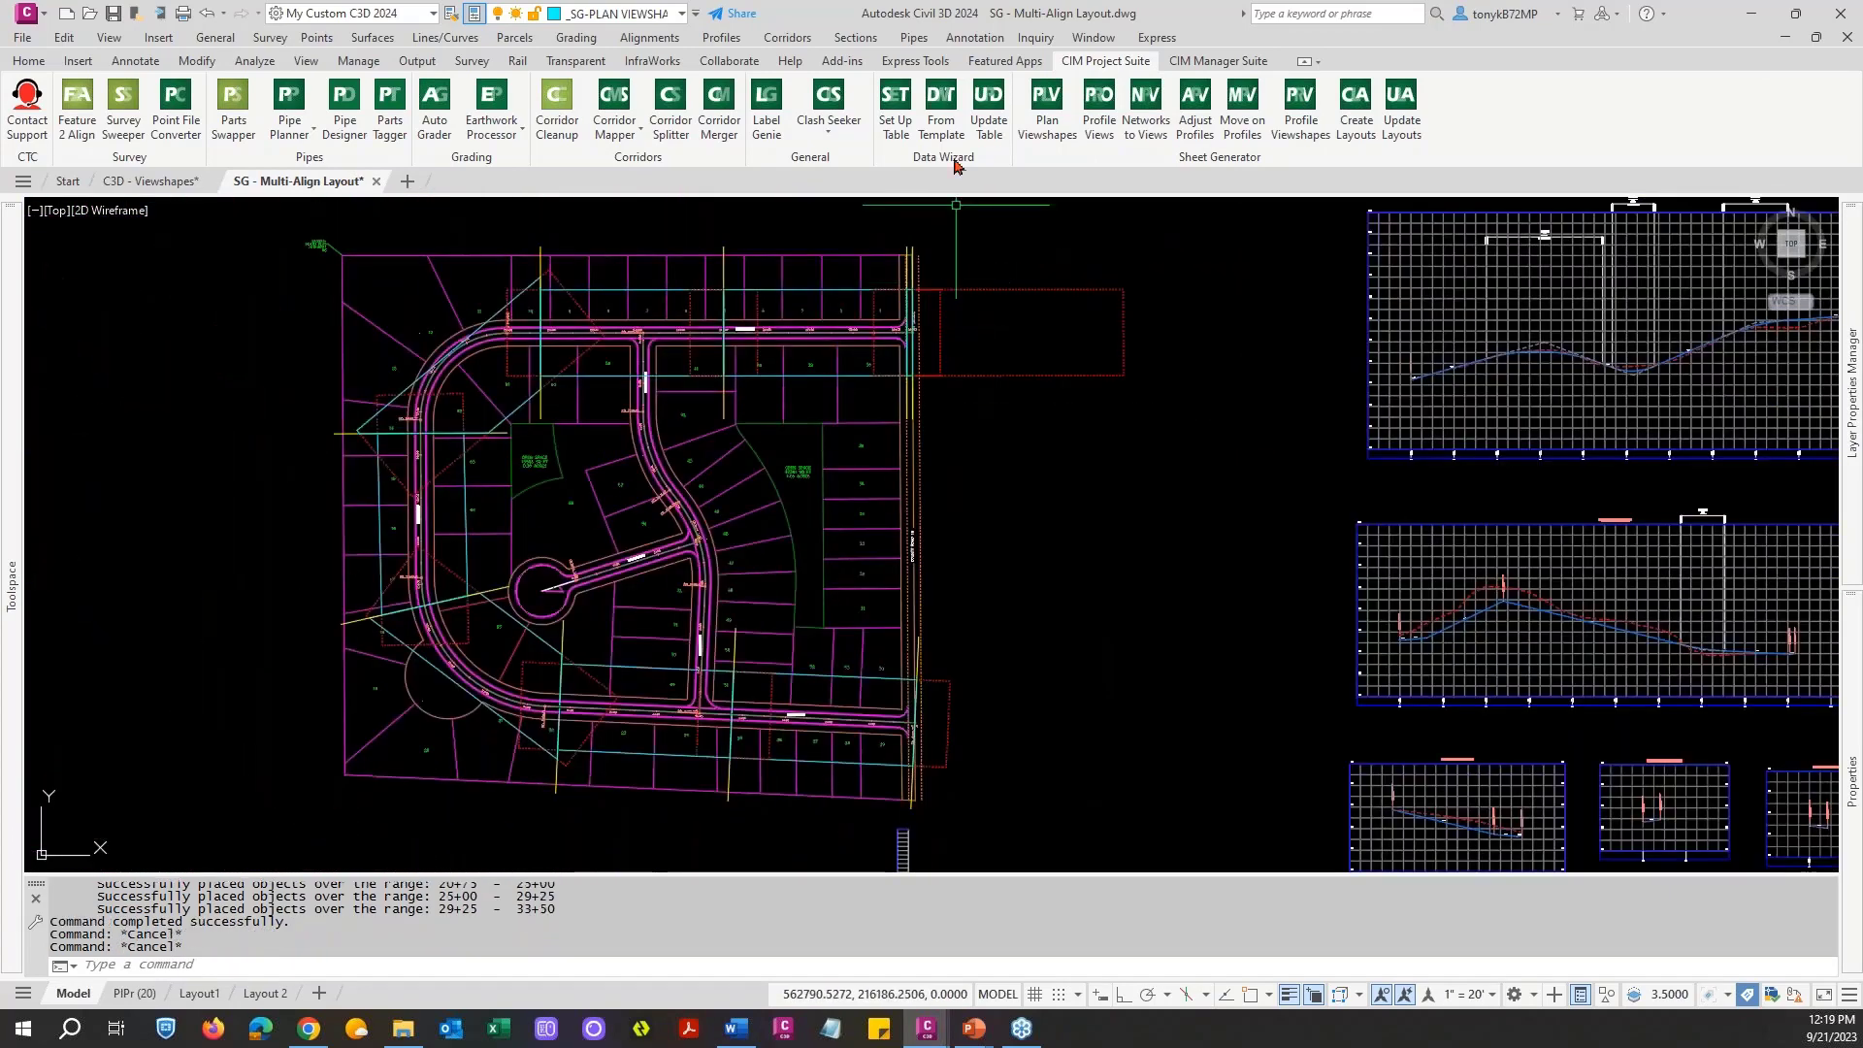
Step: Regenerate the Evergreen plan viewshapes and print area blocks with 450 between matchlines
left_click(1054, 136)
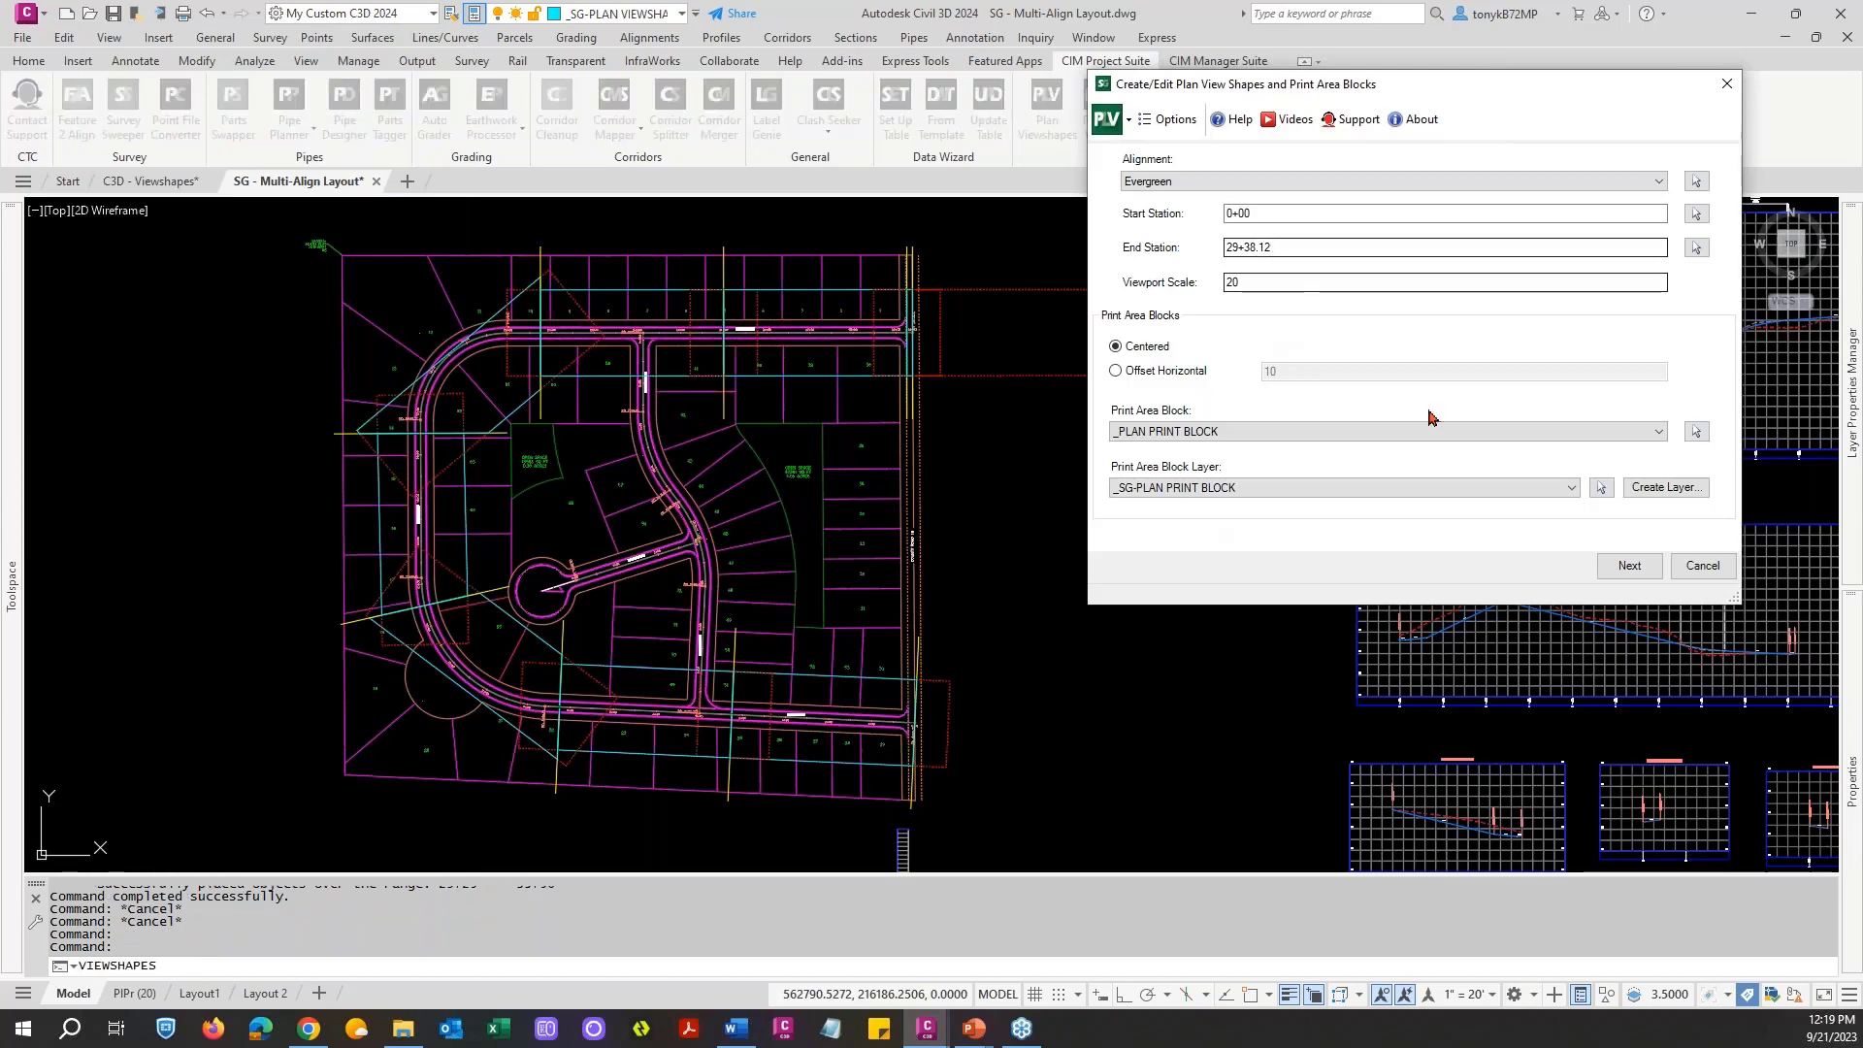
left_click(1630, 566)
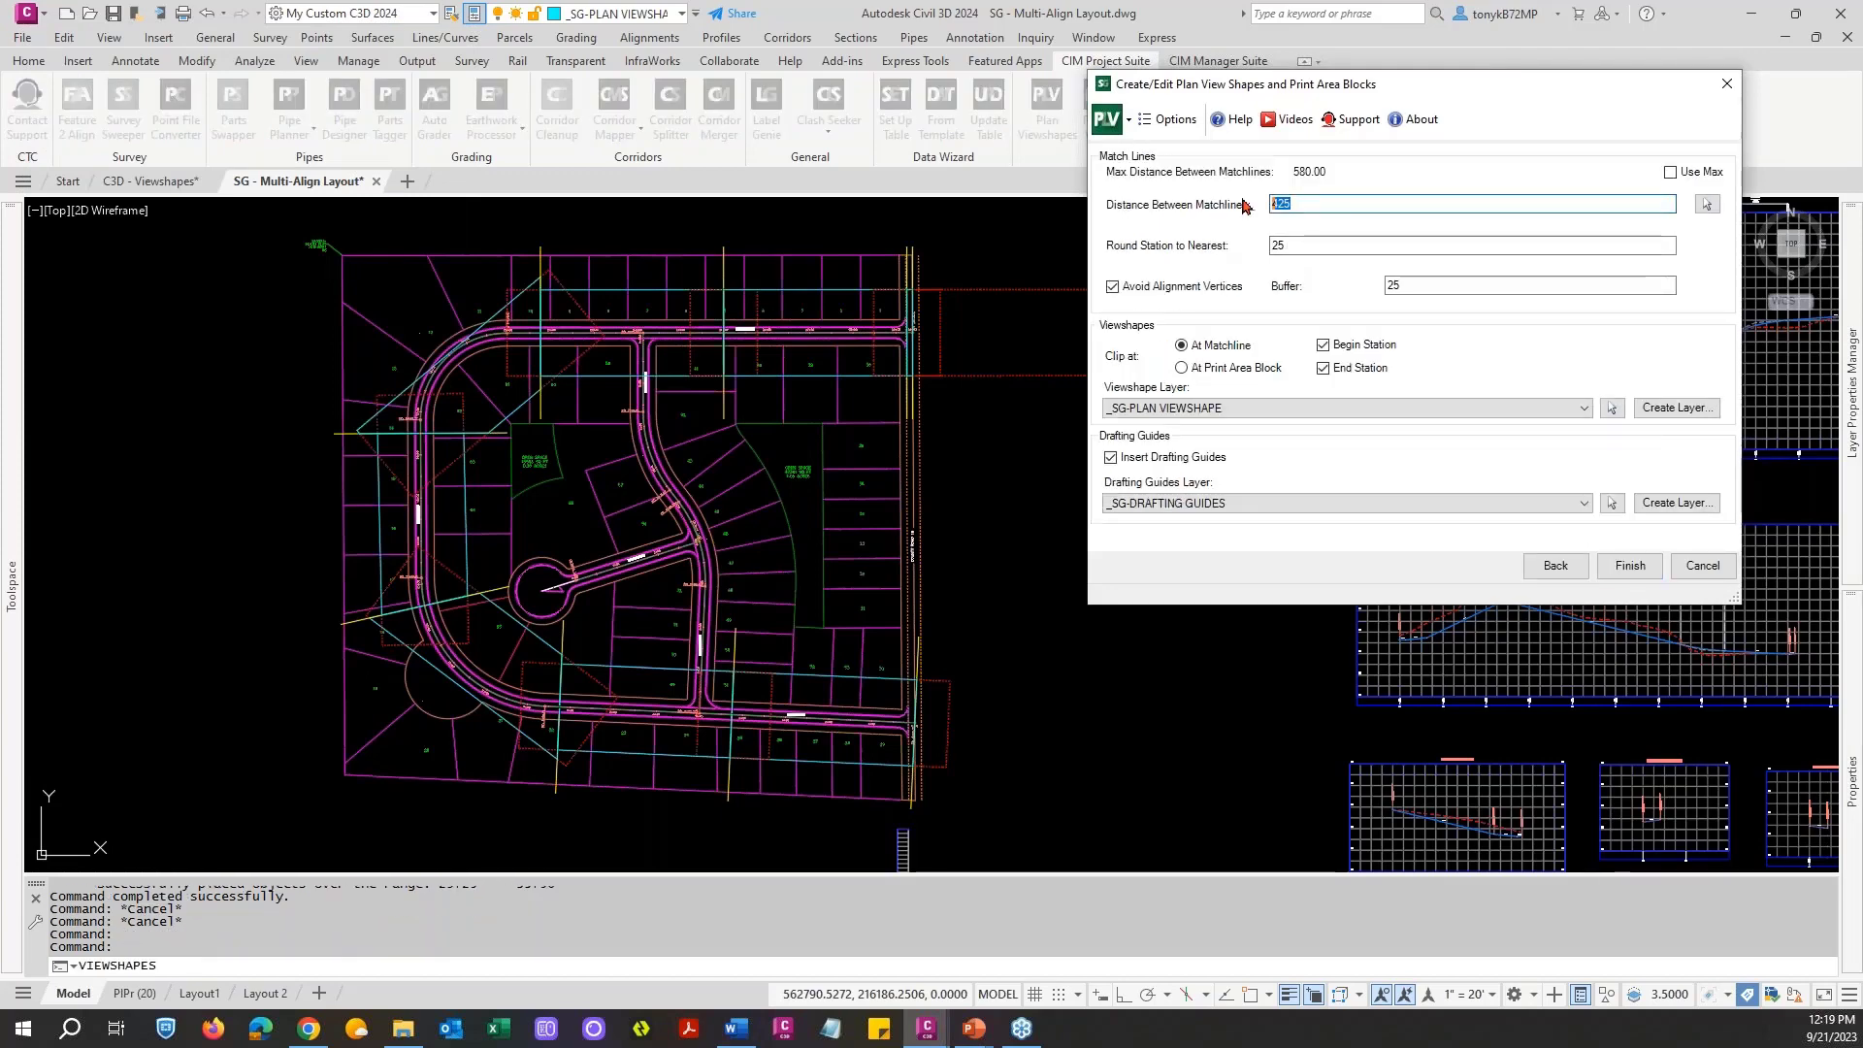
type("450")
left_click(1630, 566)
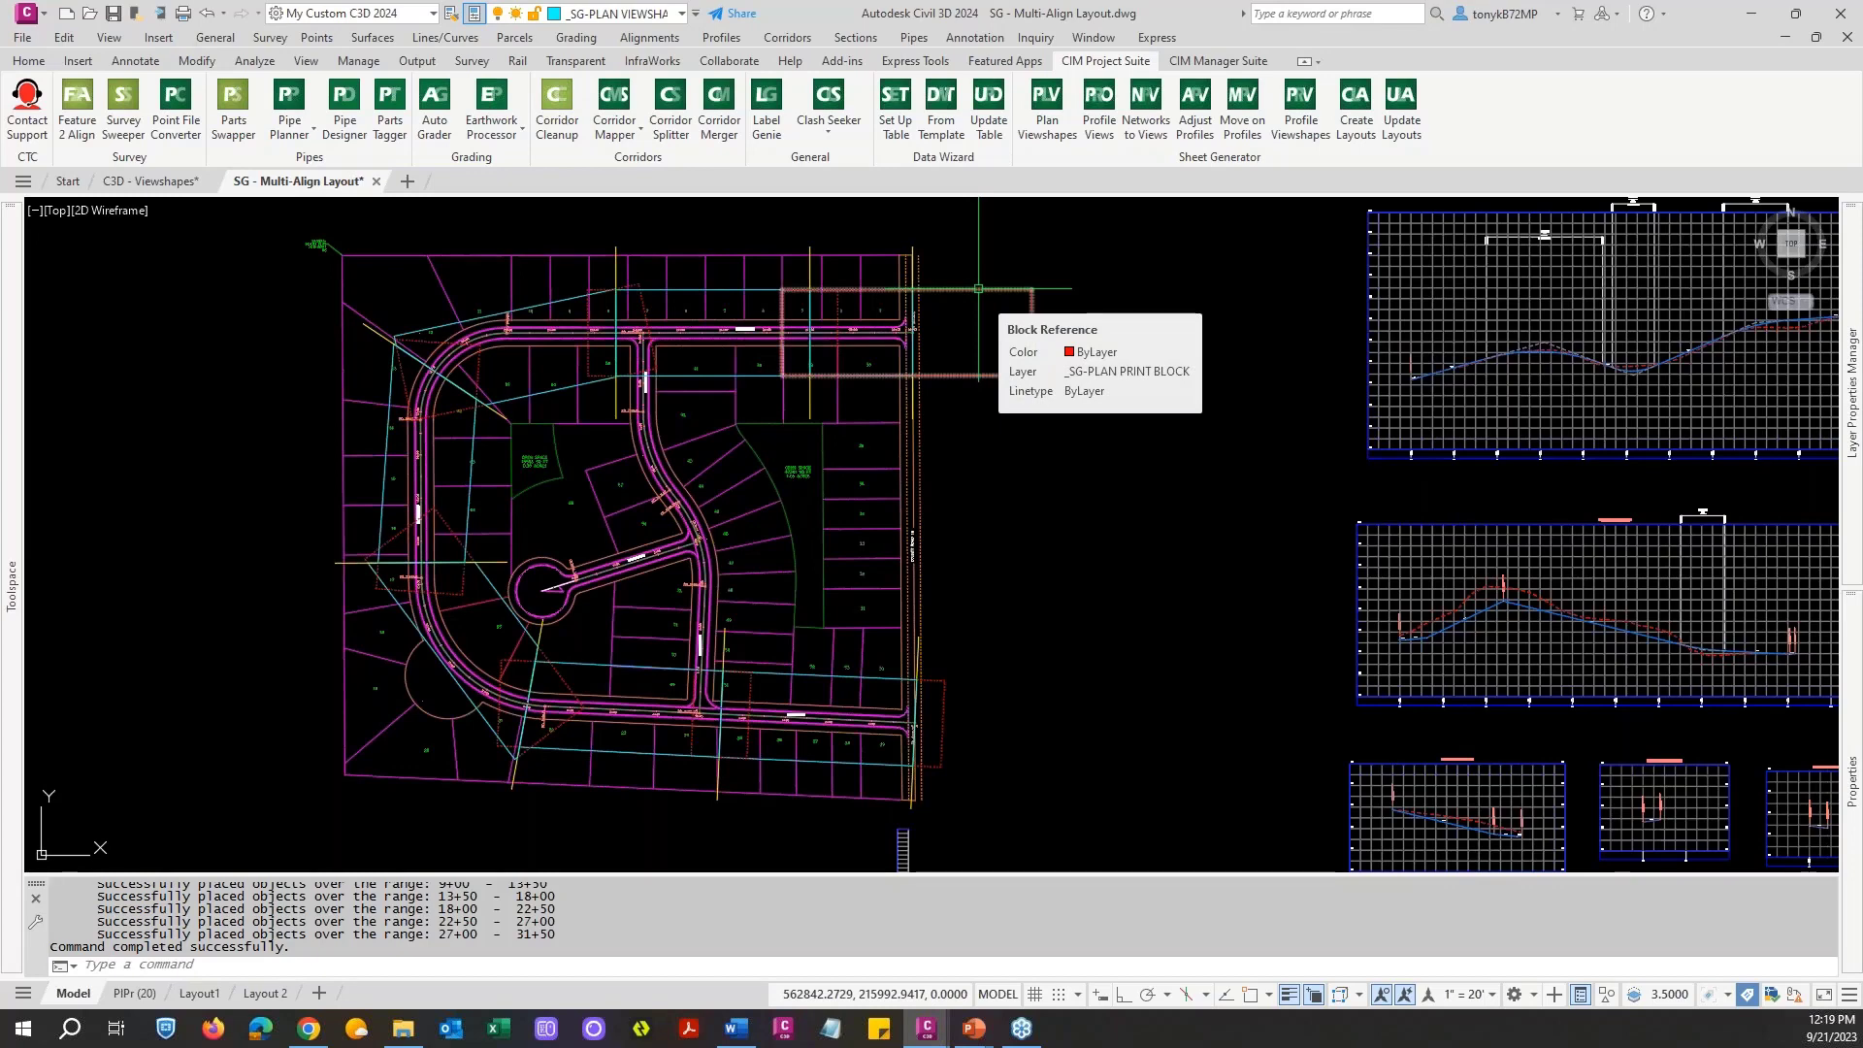
scroll(799, 303, "up", 8)
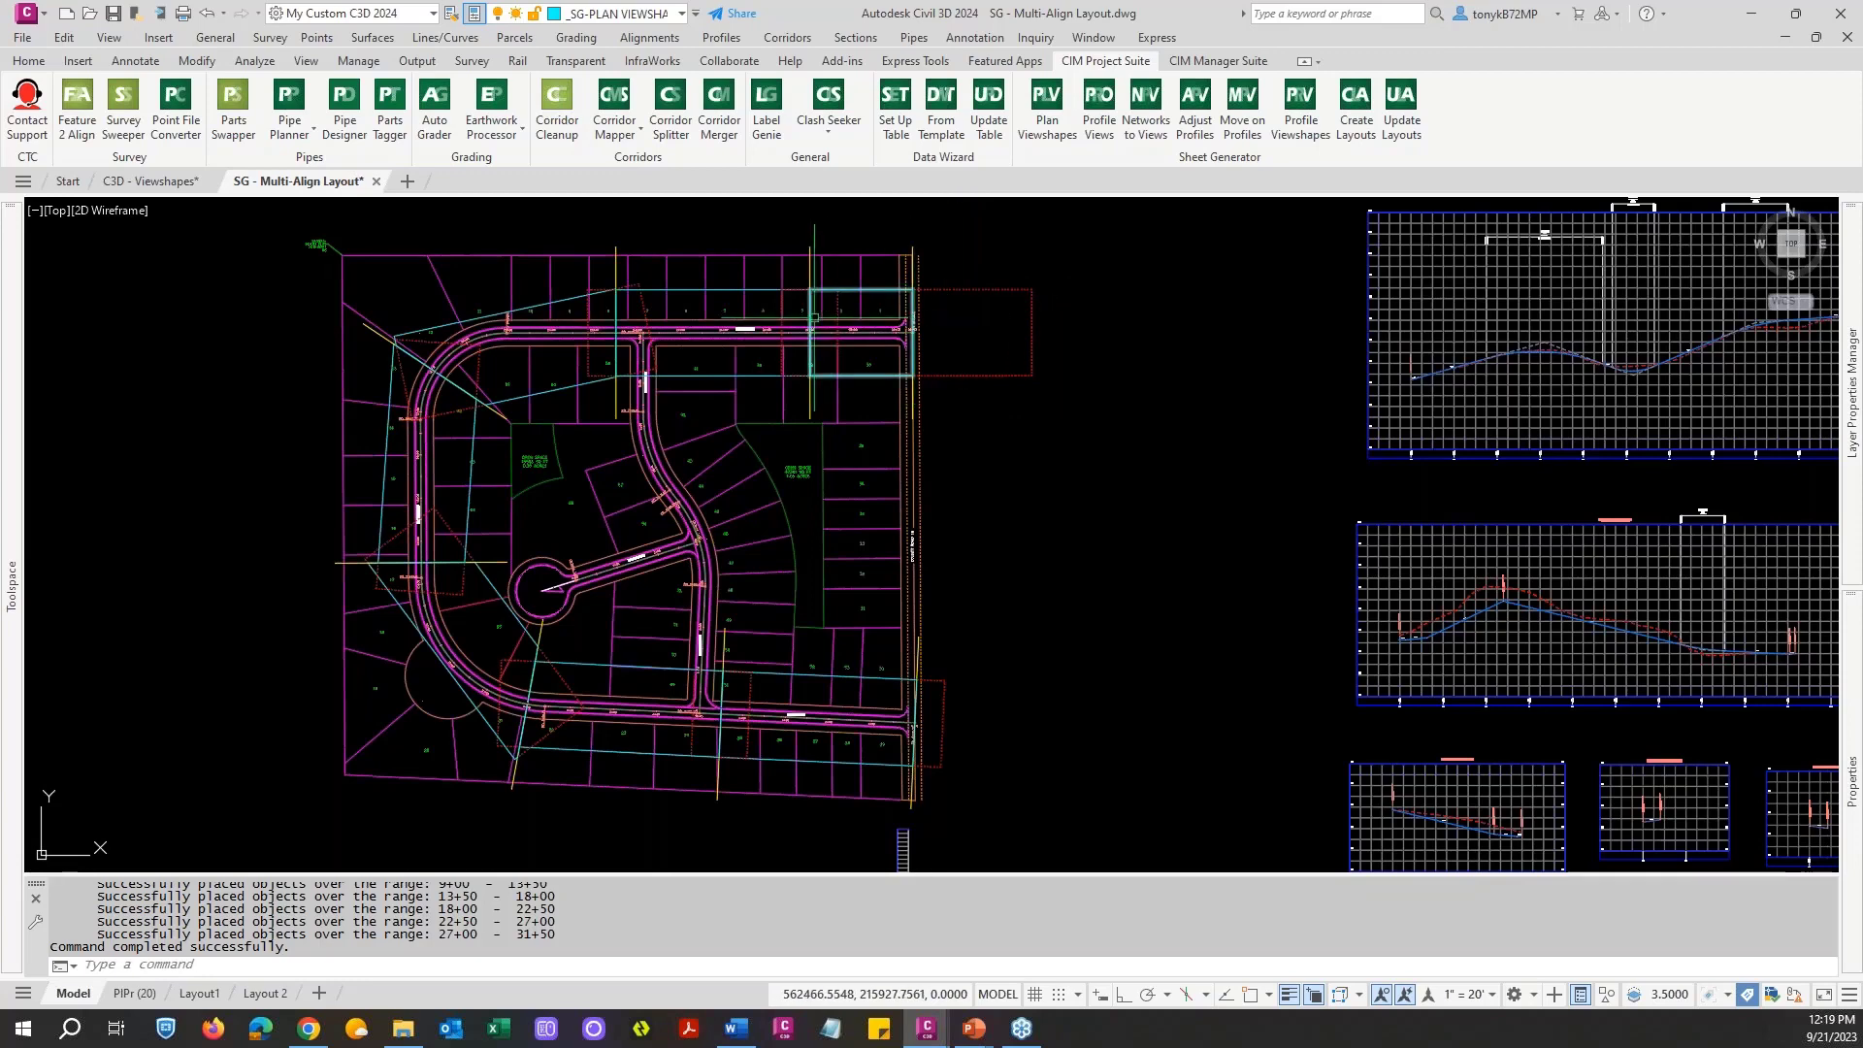
scroll(799, 303, "down", 4)
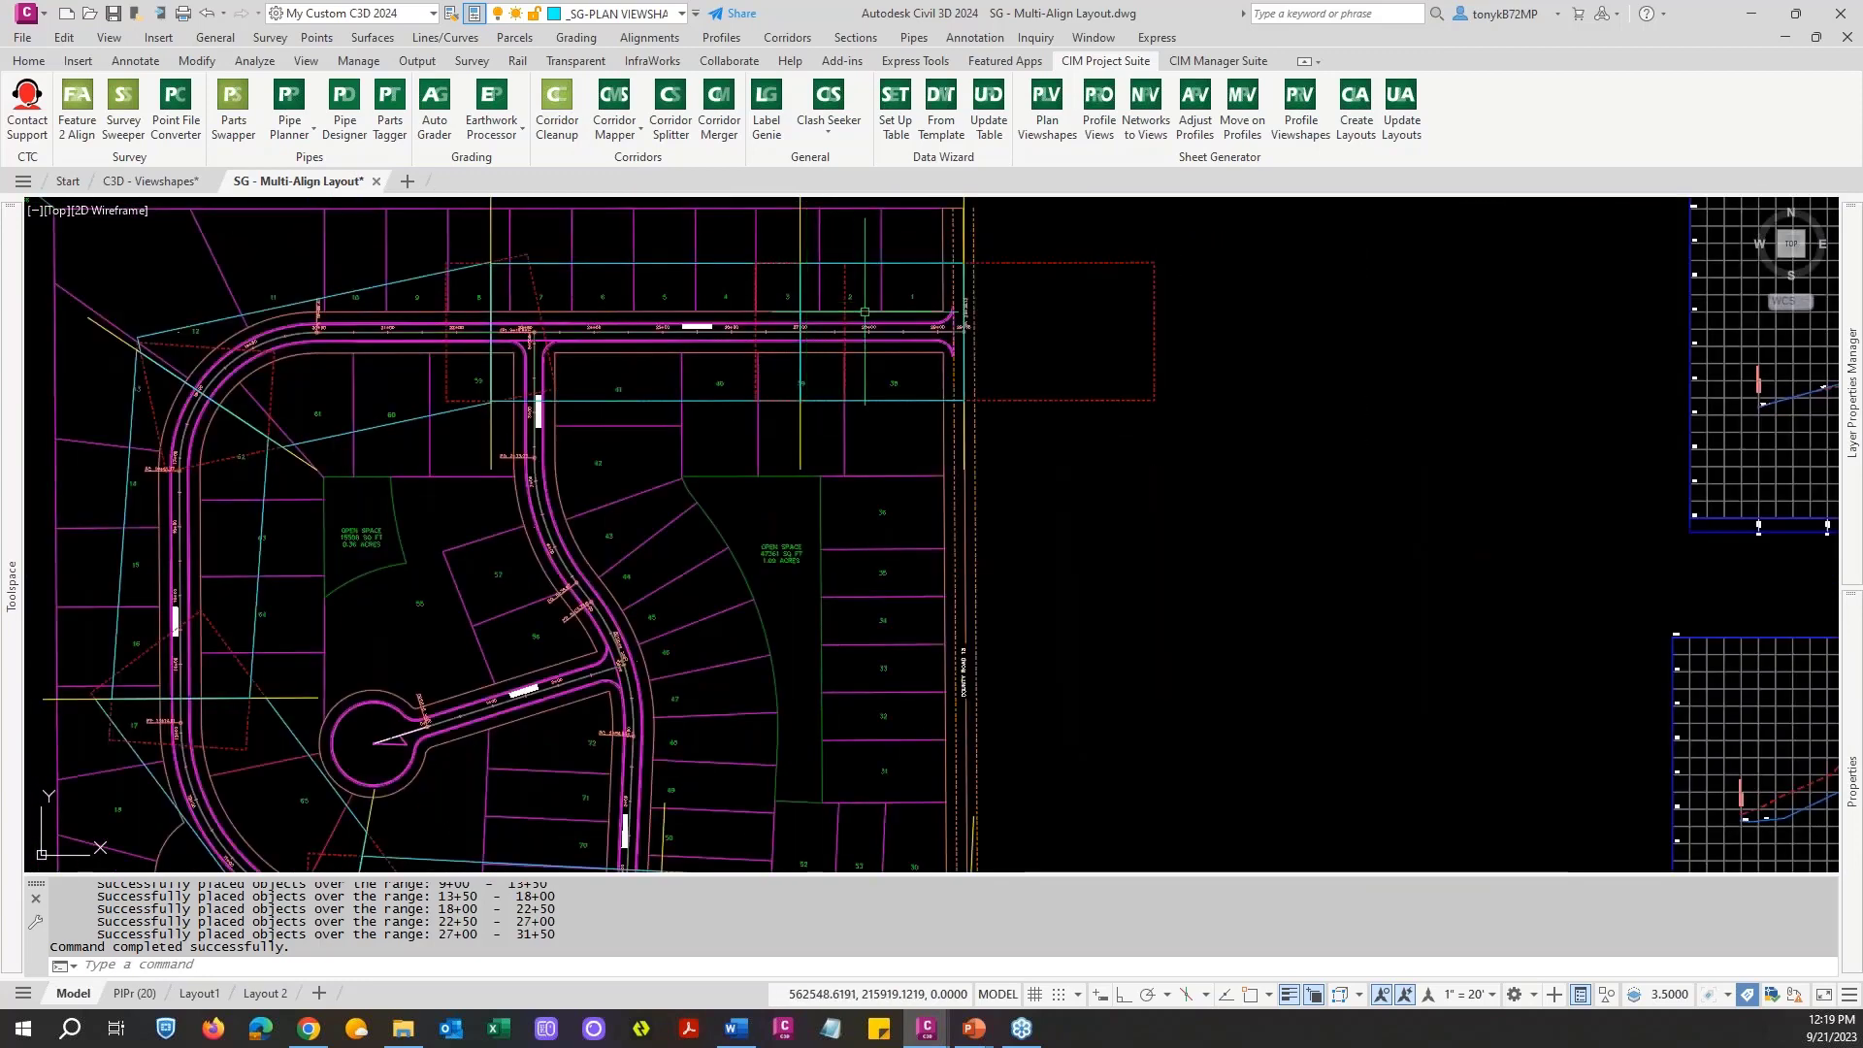
scroll(878, 291, "down", 3)
key("Escape")
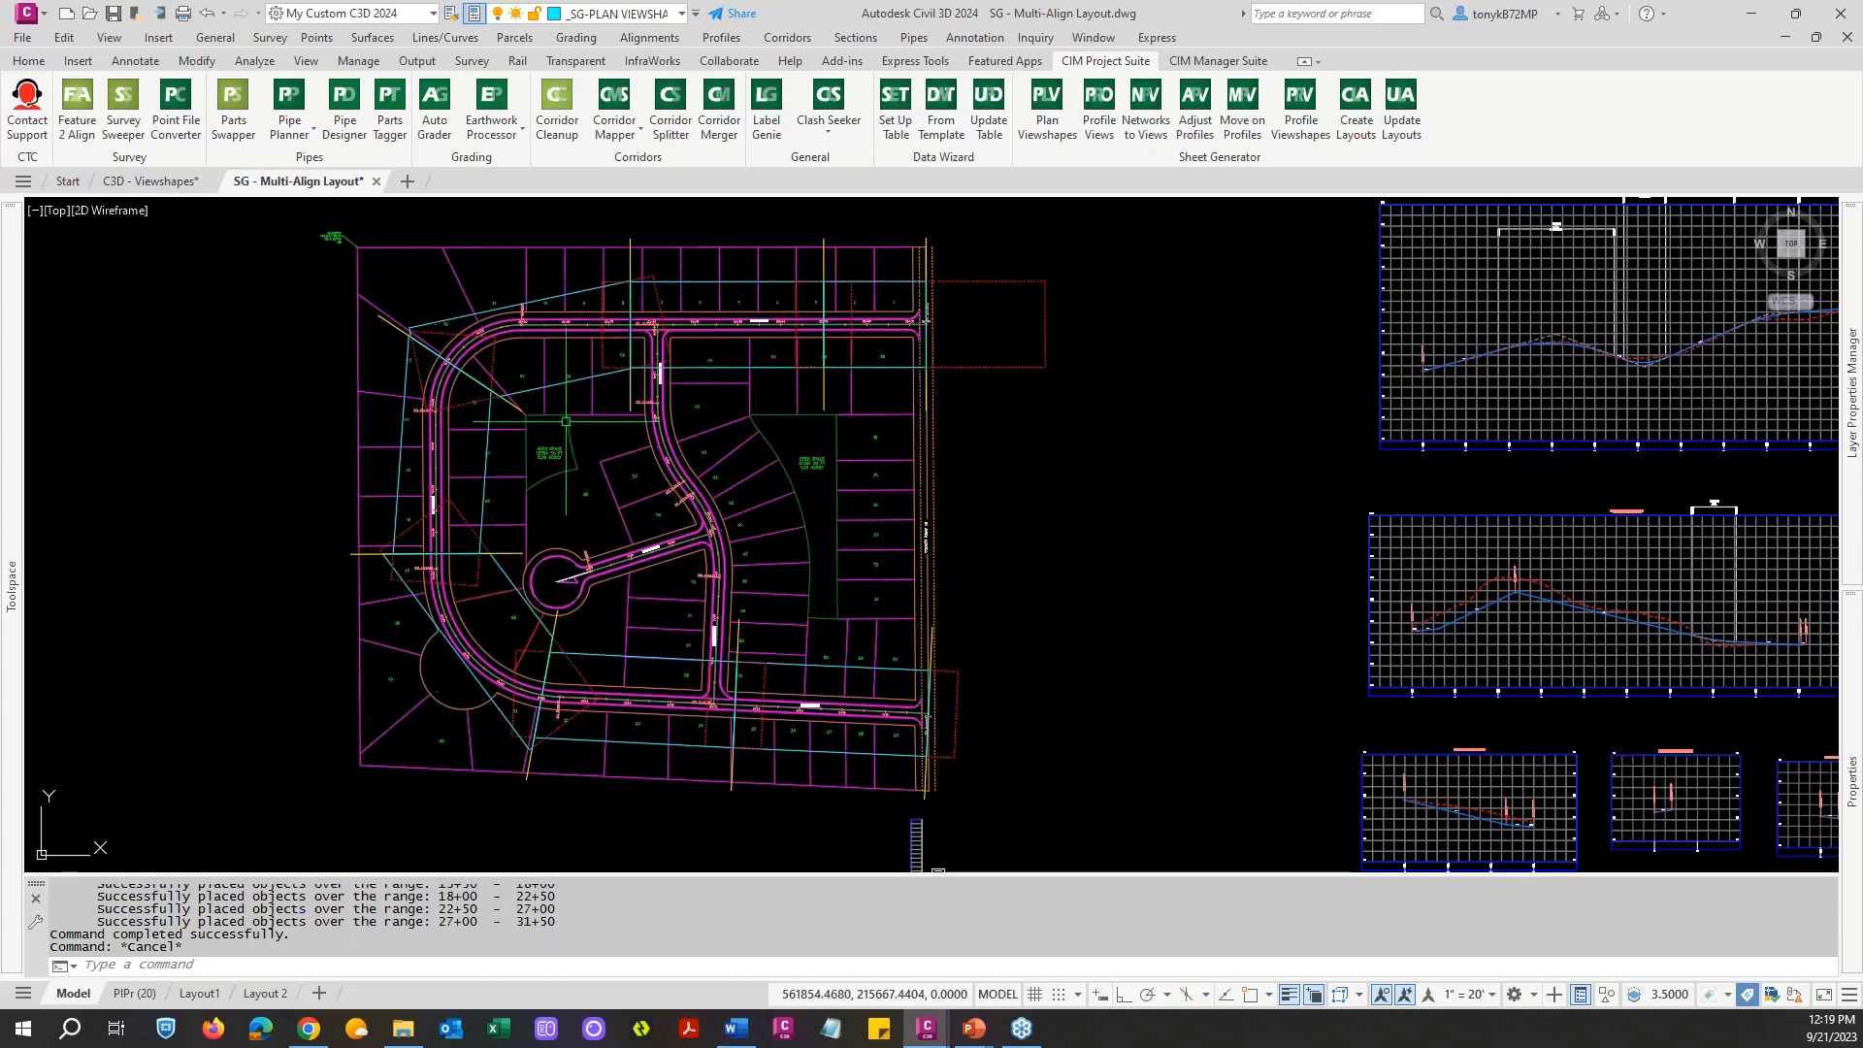
key("Escape")
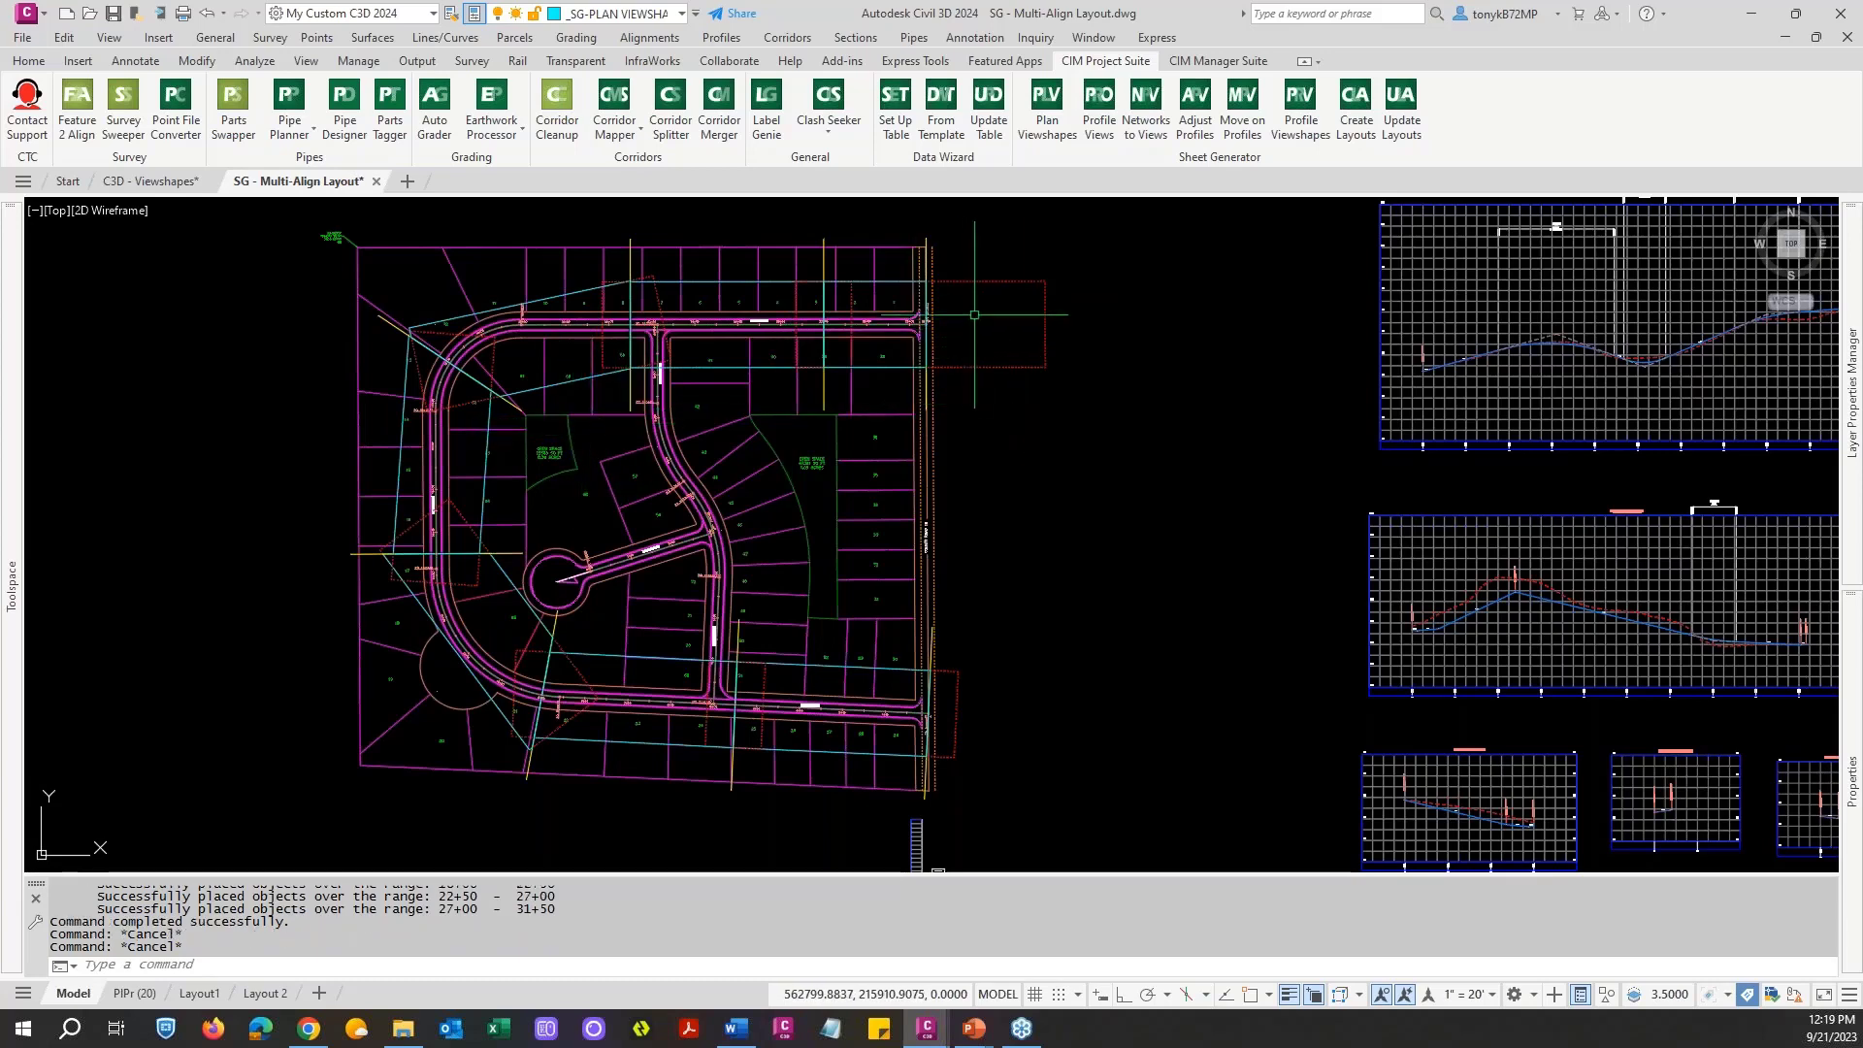
middle_click_drag(987, 313, 1079, 339)
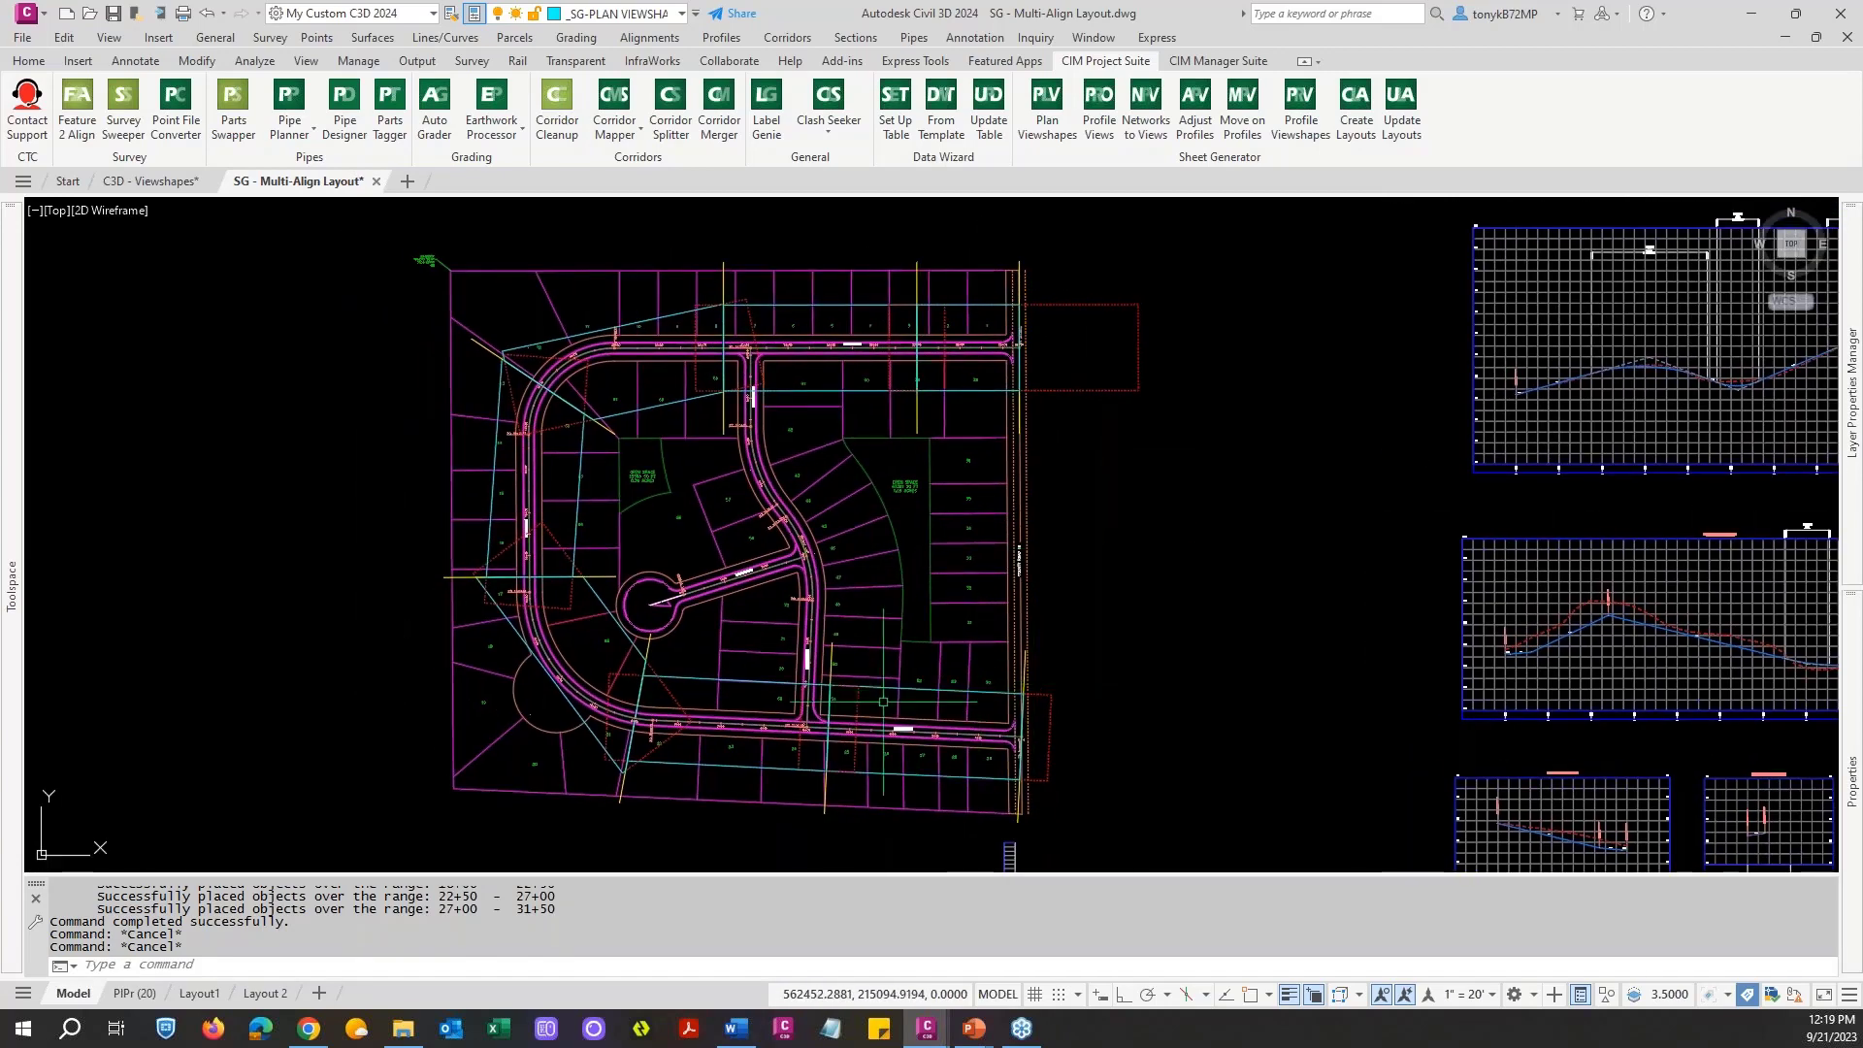
Step: Generate plan viewshapes and print area blocks for the Manchester alignment on the same layers as Evergreen, with 450 between matchlines
left_click(1043, 123)
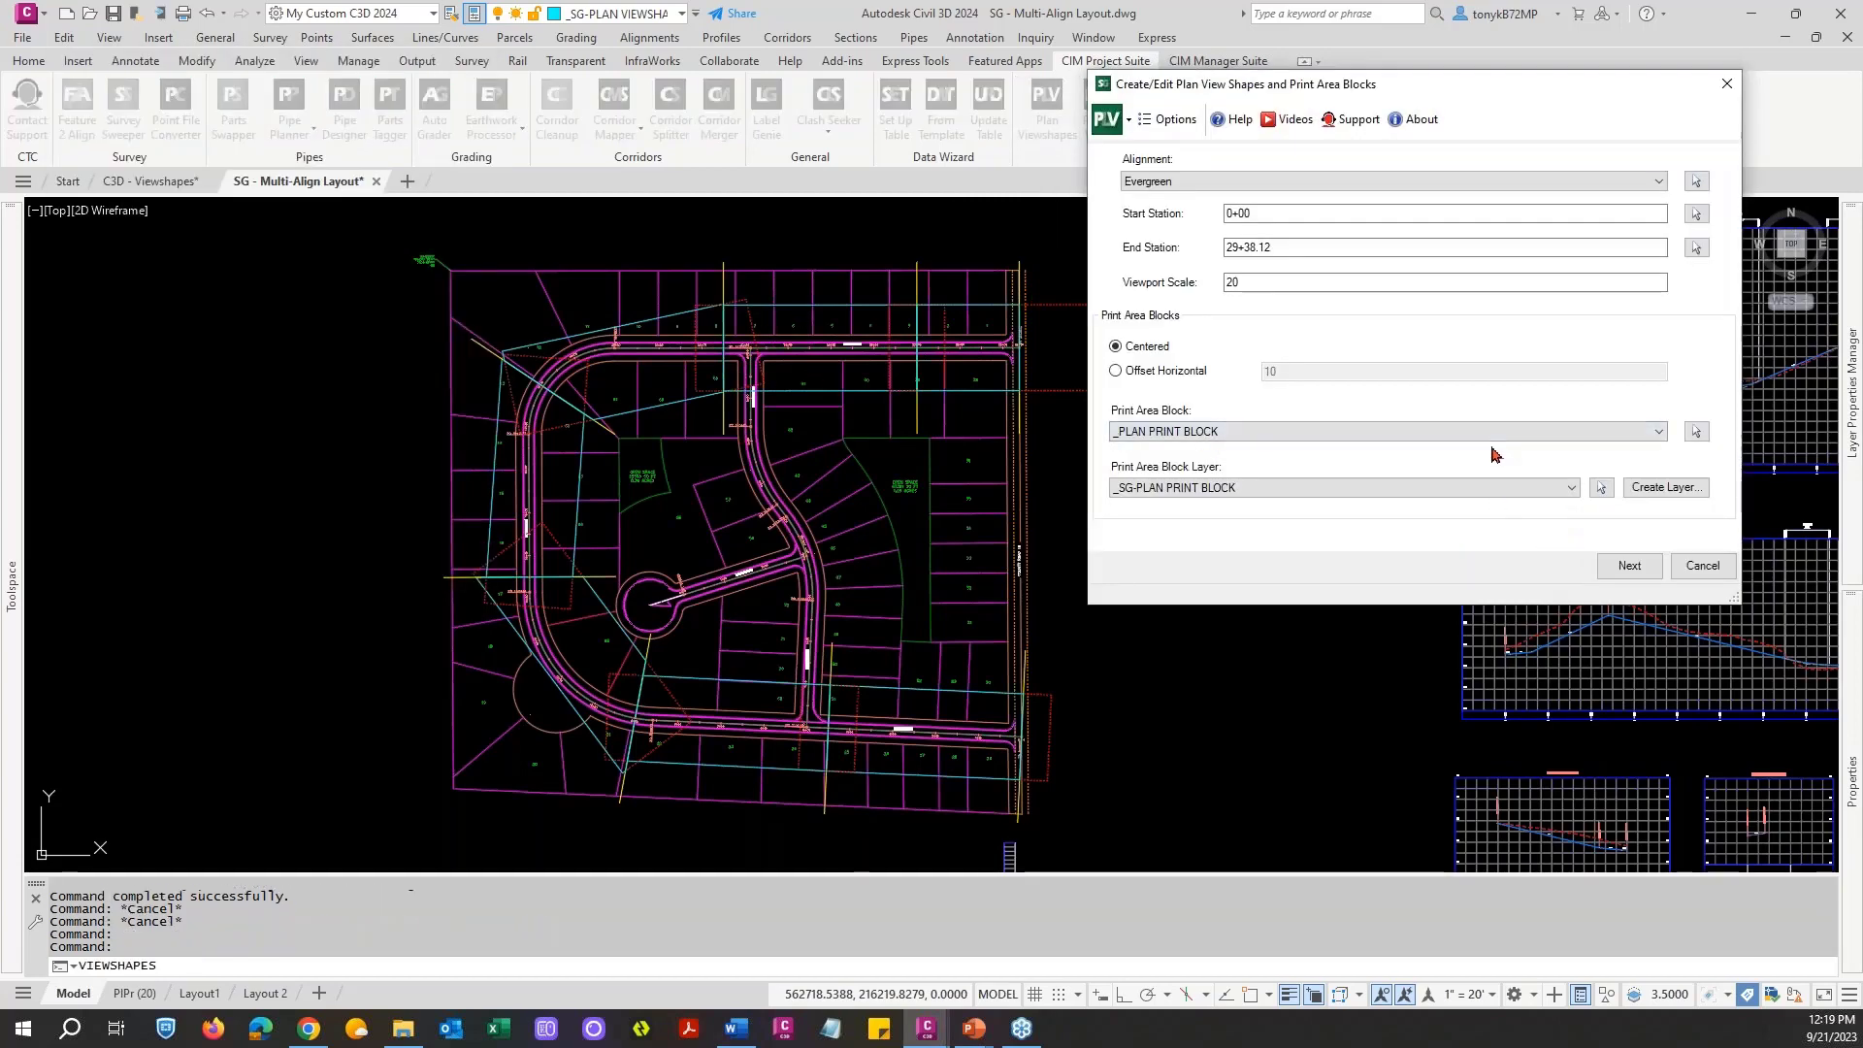
left_click(1537, 184)
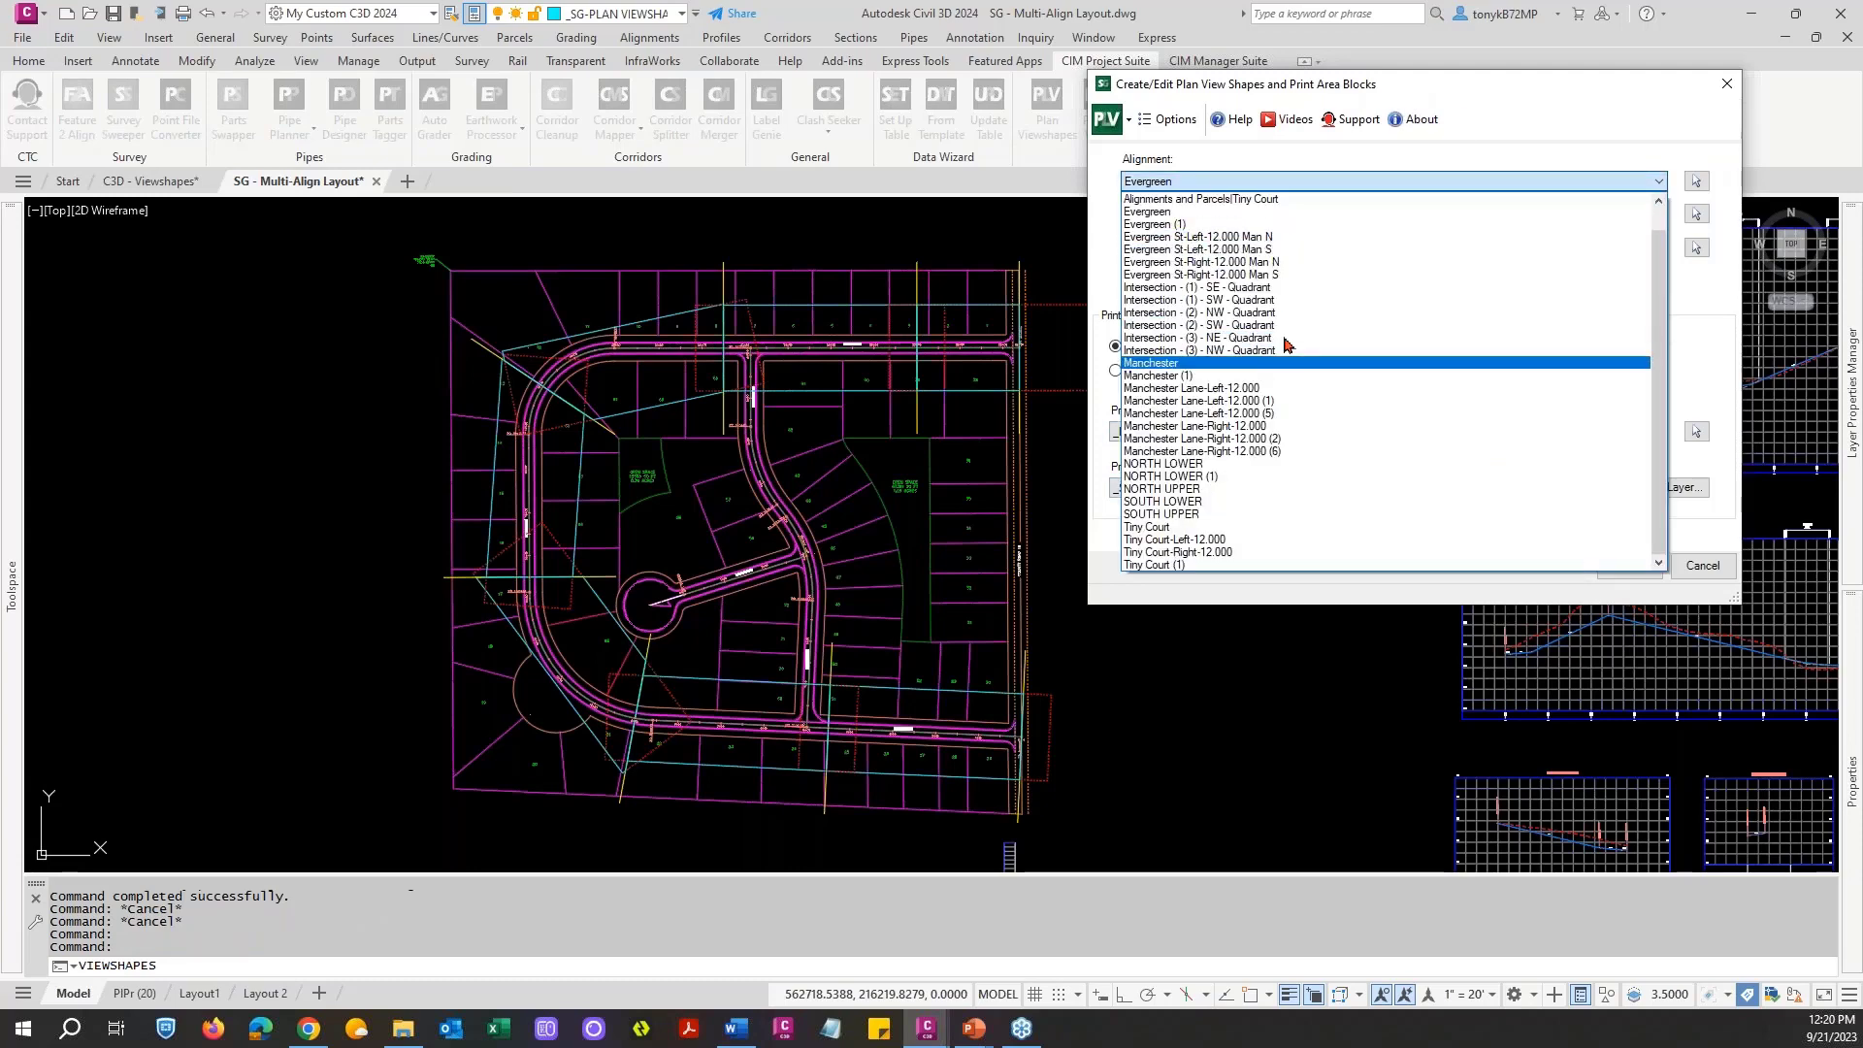
left_click(1182, 364)
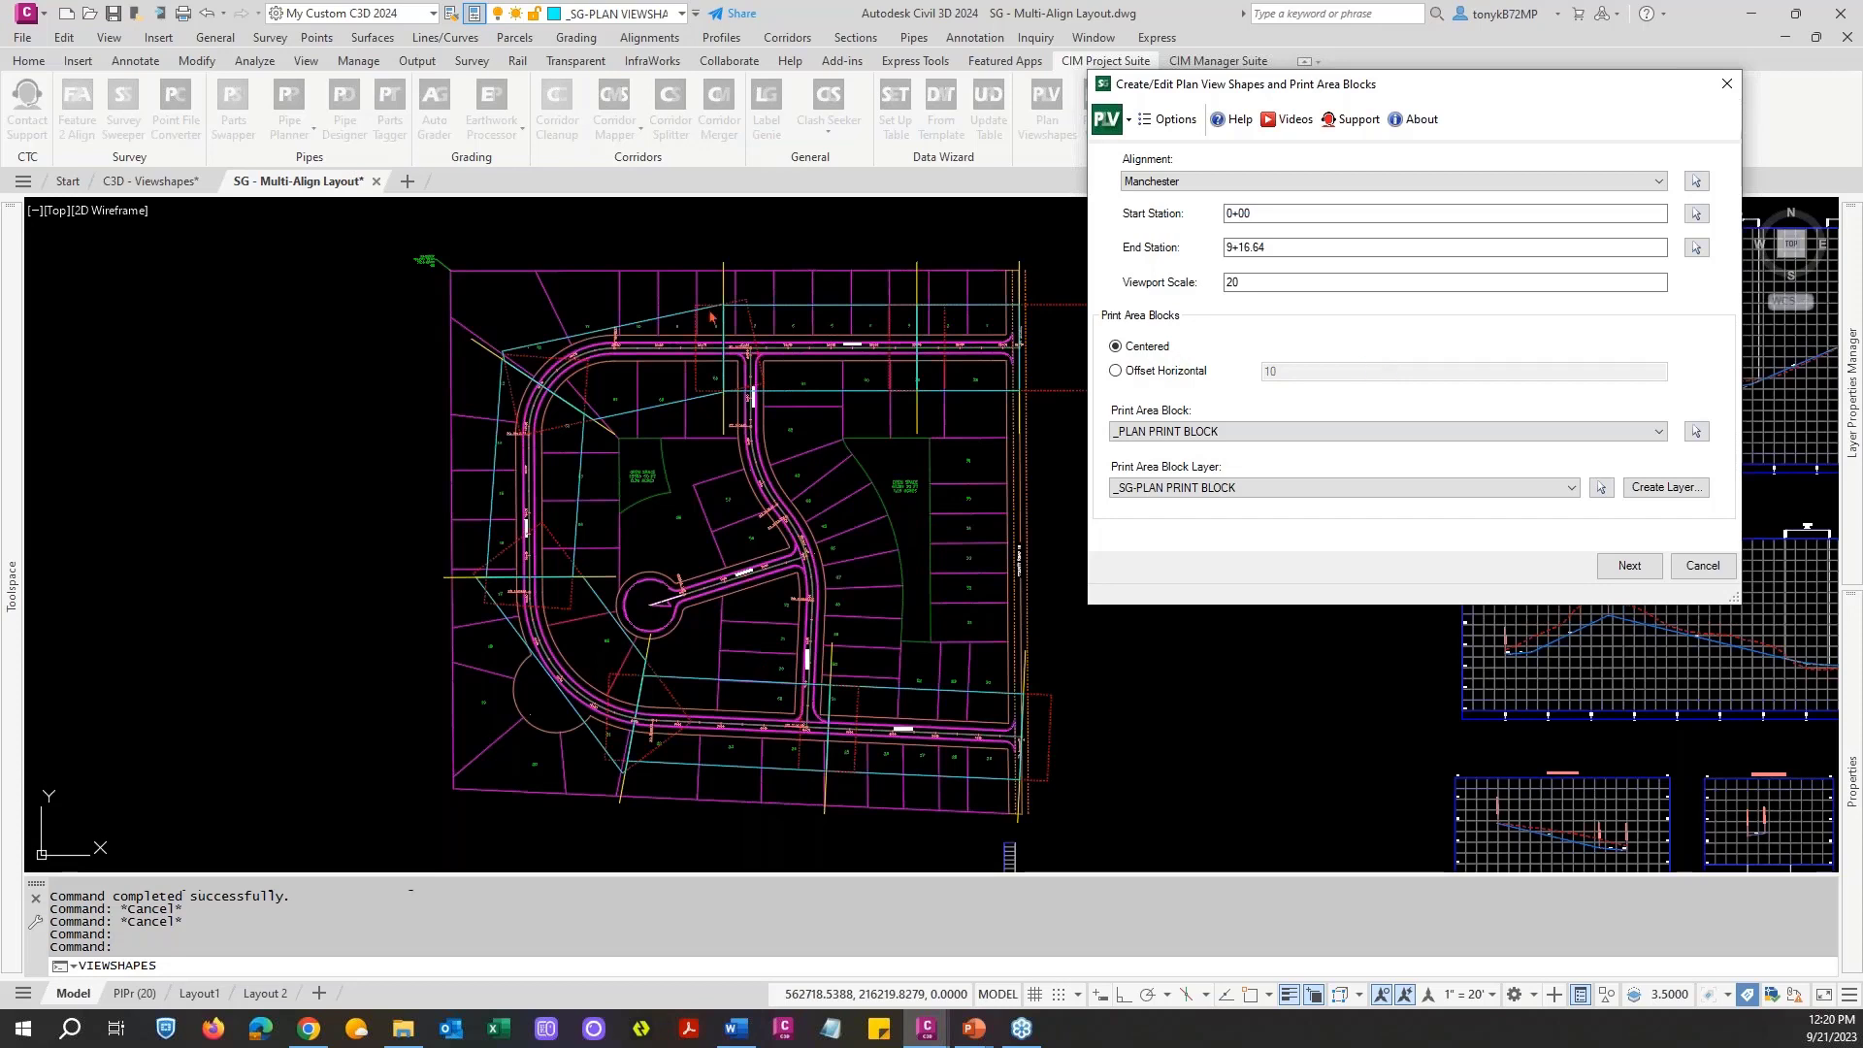
left_click(1627, 569)
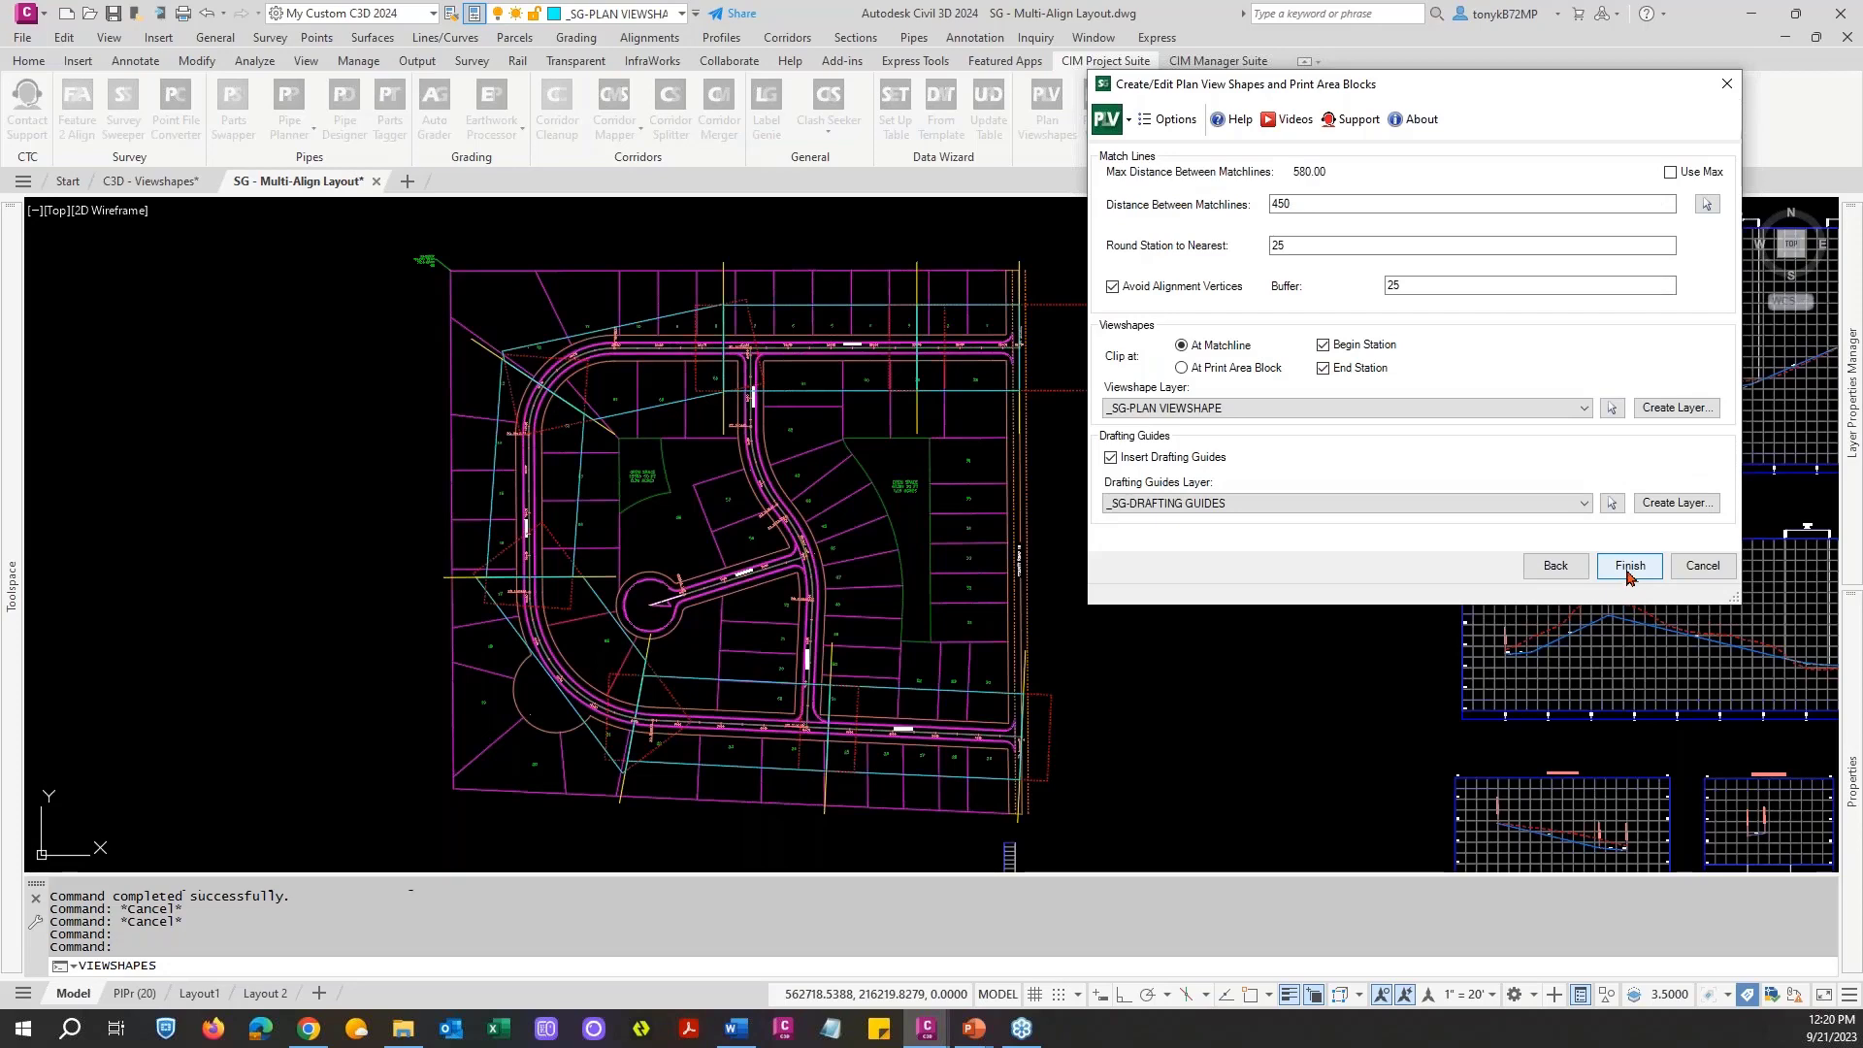
left_click(1627, 571)
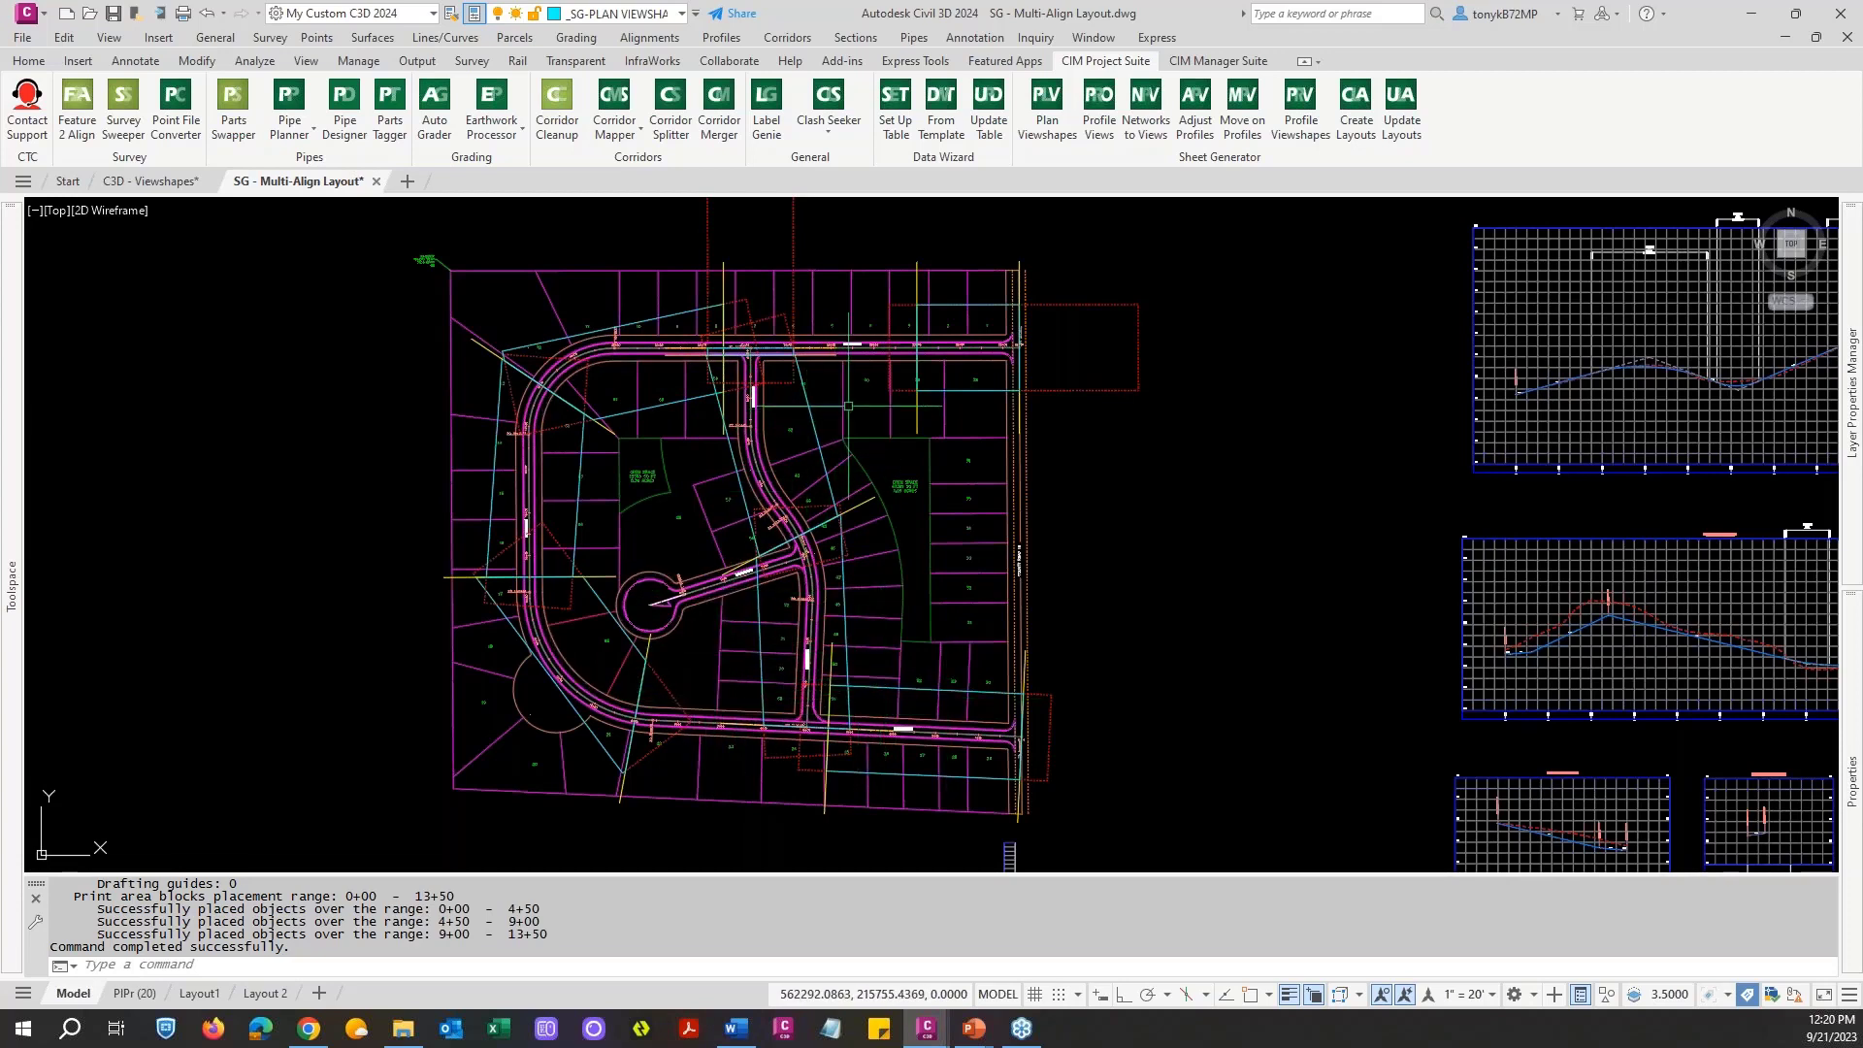
key("Escape")
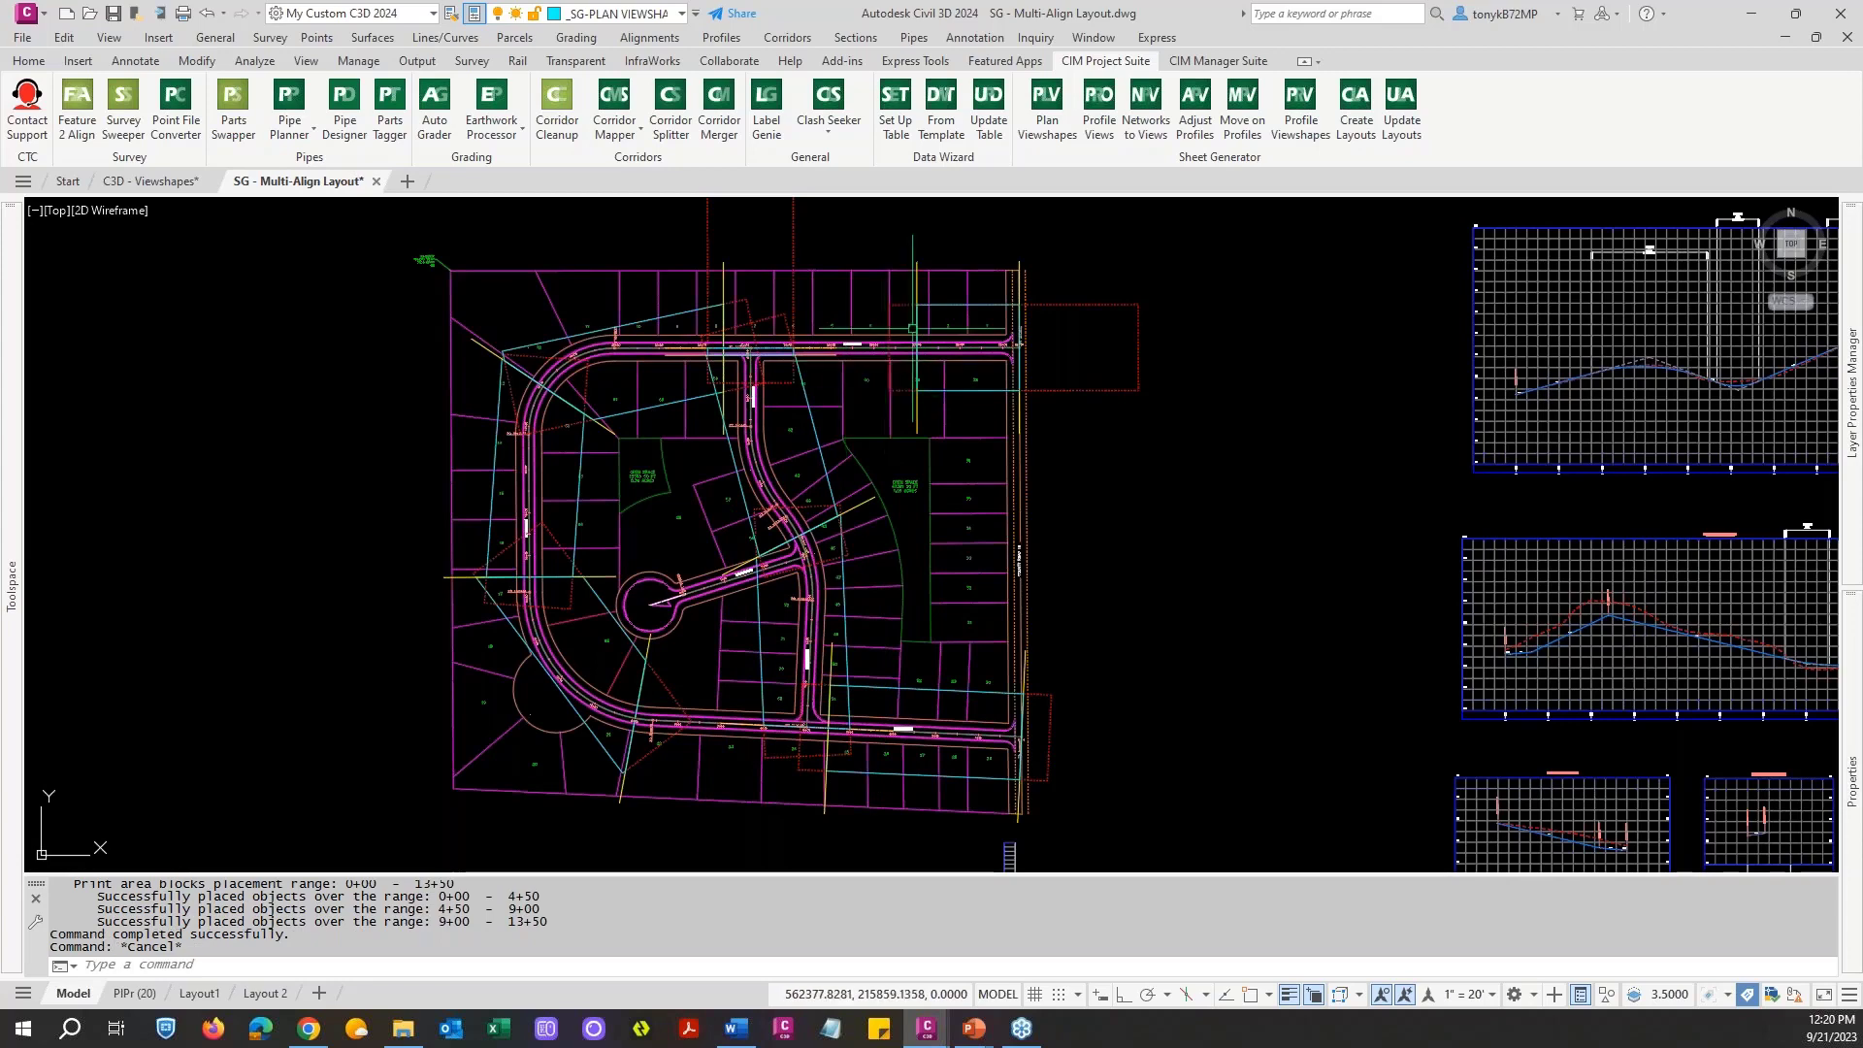
Step: Regenerate the plan viewshapes and print area blocks for the Evergreen alignment at viewport scale 20 with 450 between matchlines
left_click(1038, 139)
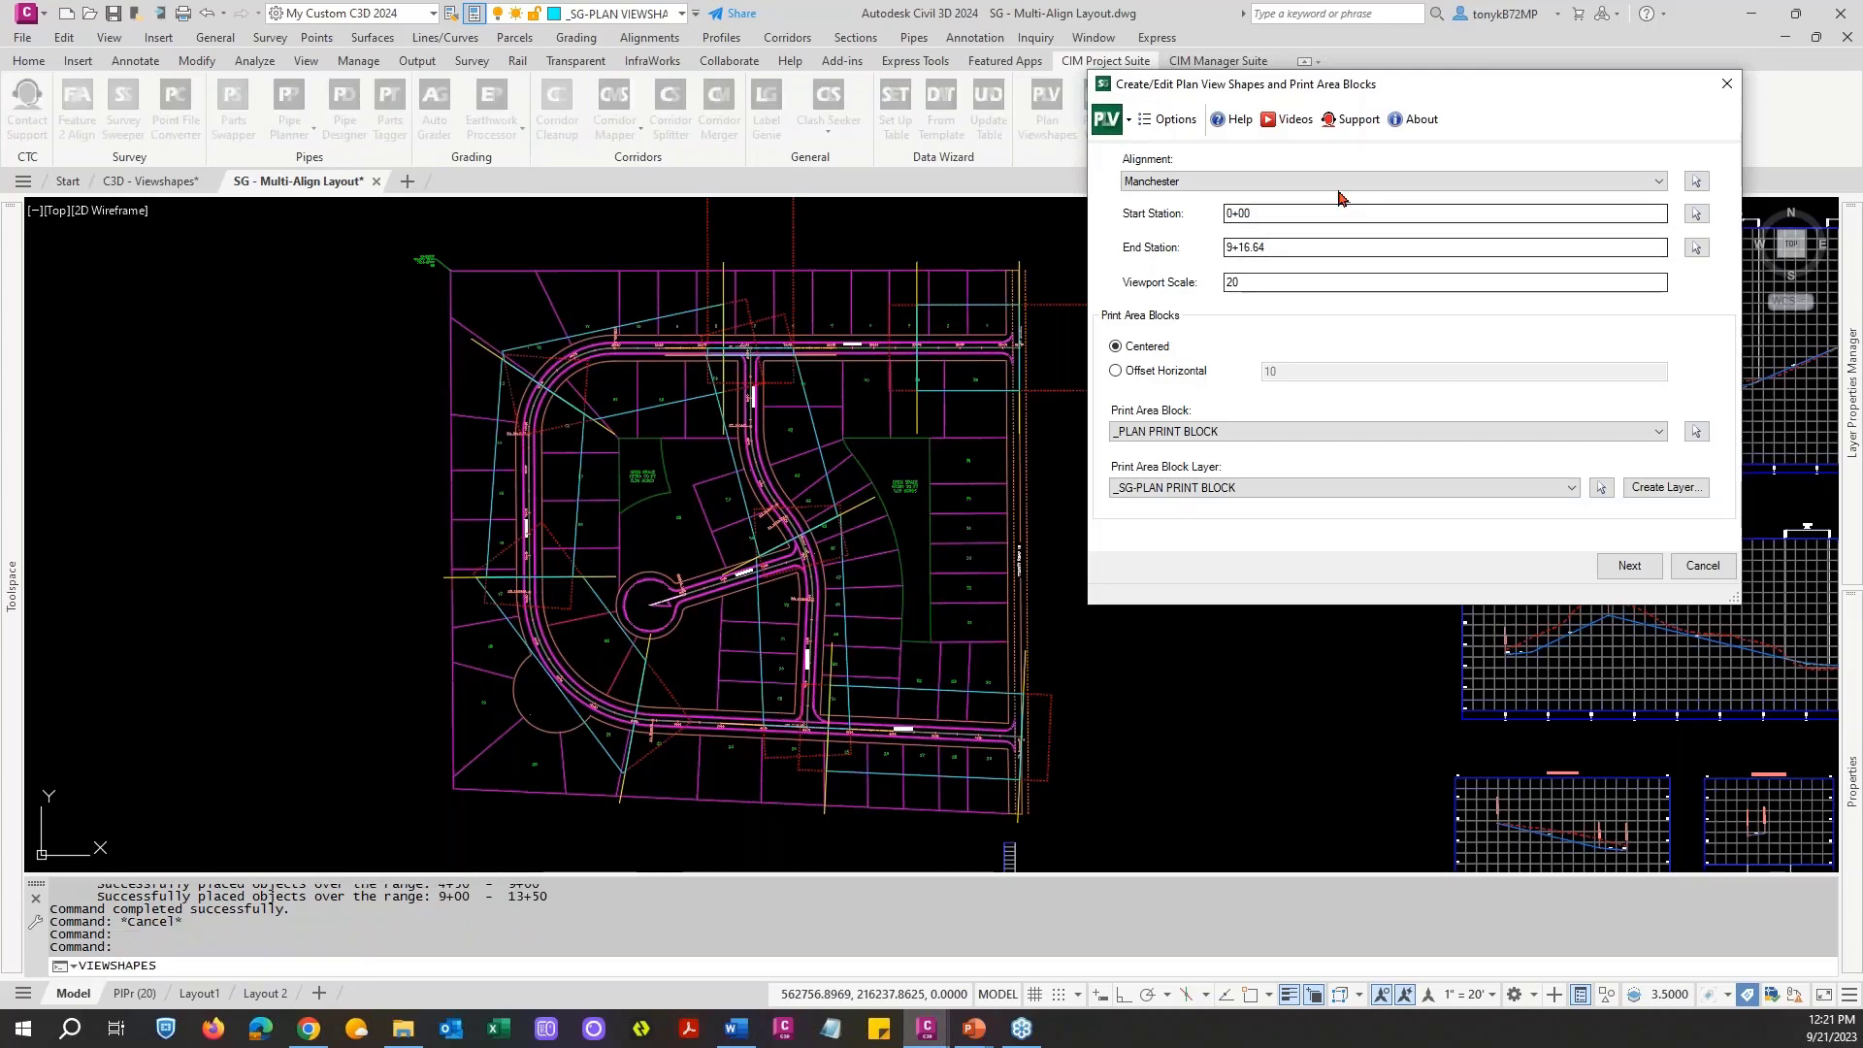
left_click(1340, 182)
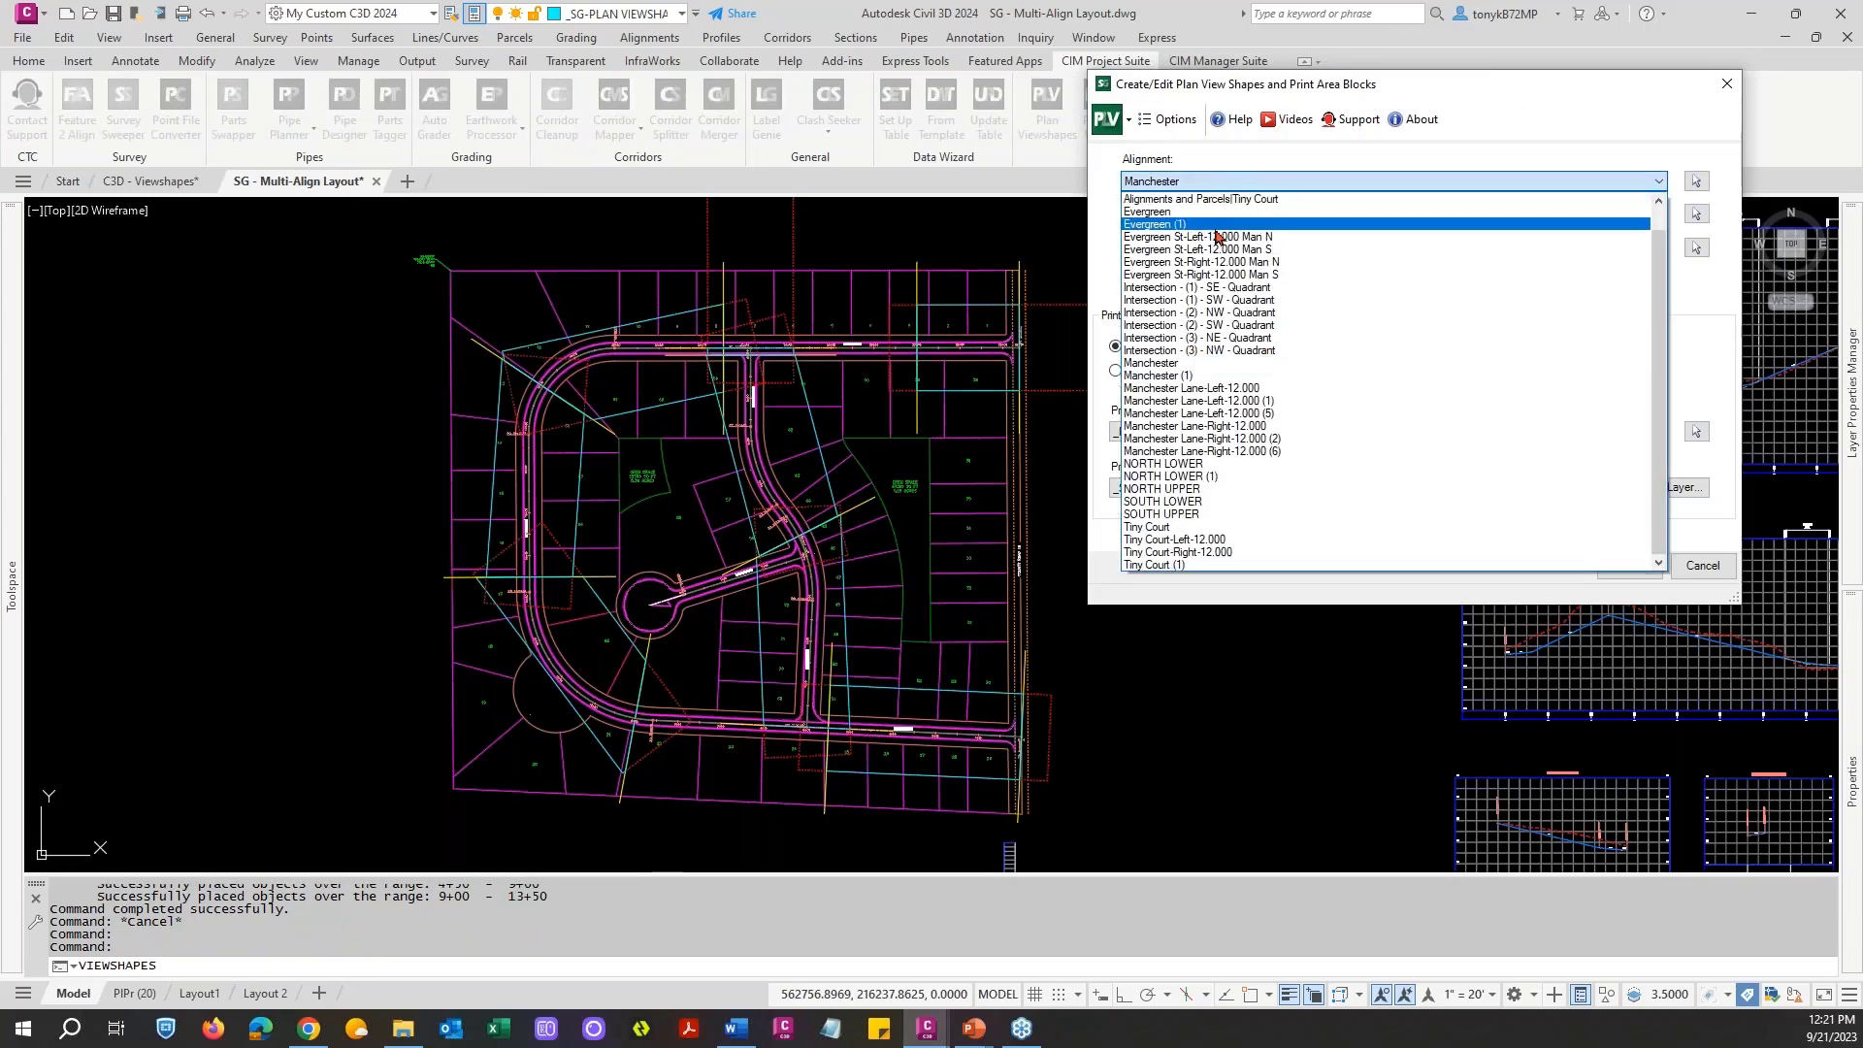
left_click(1213, 211)
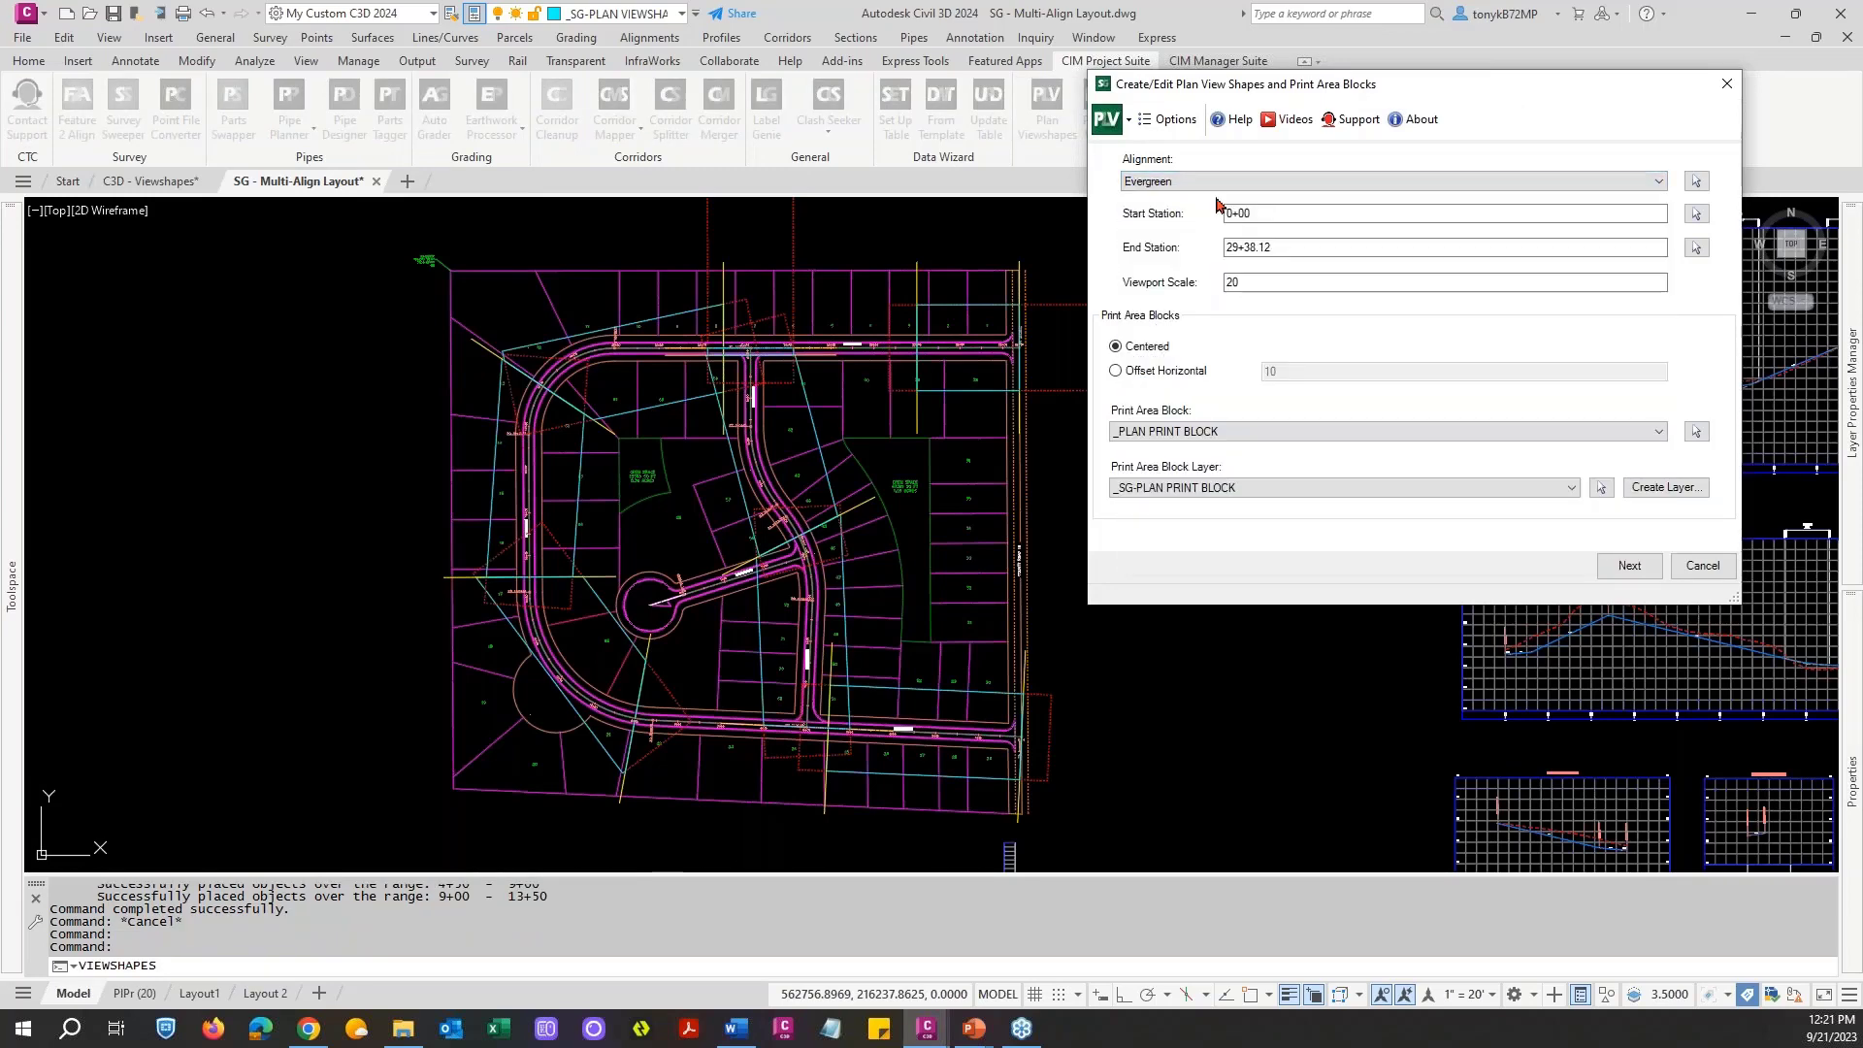
left_click(1630, 566)
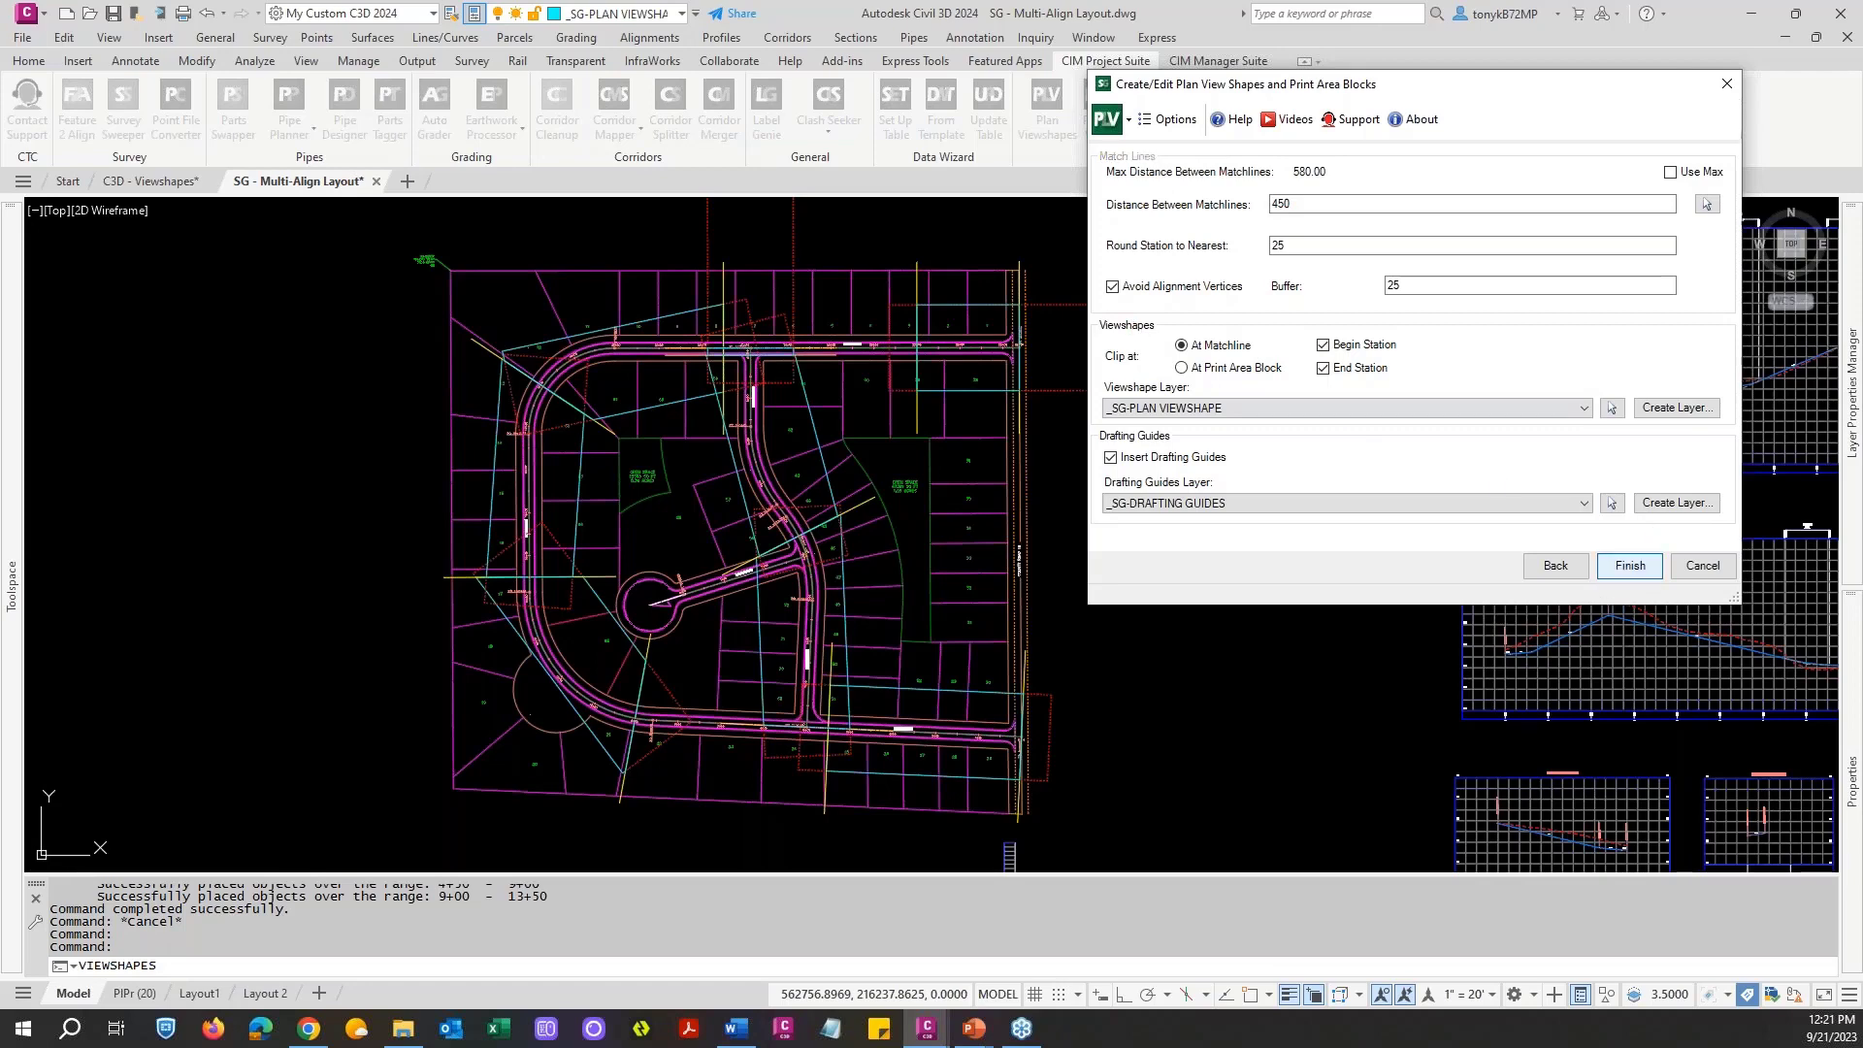
left_click(1630, 566)
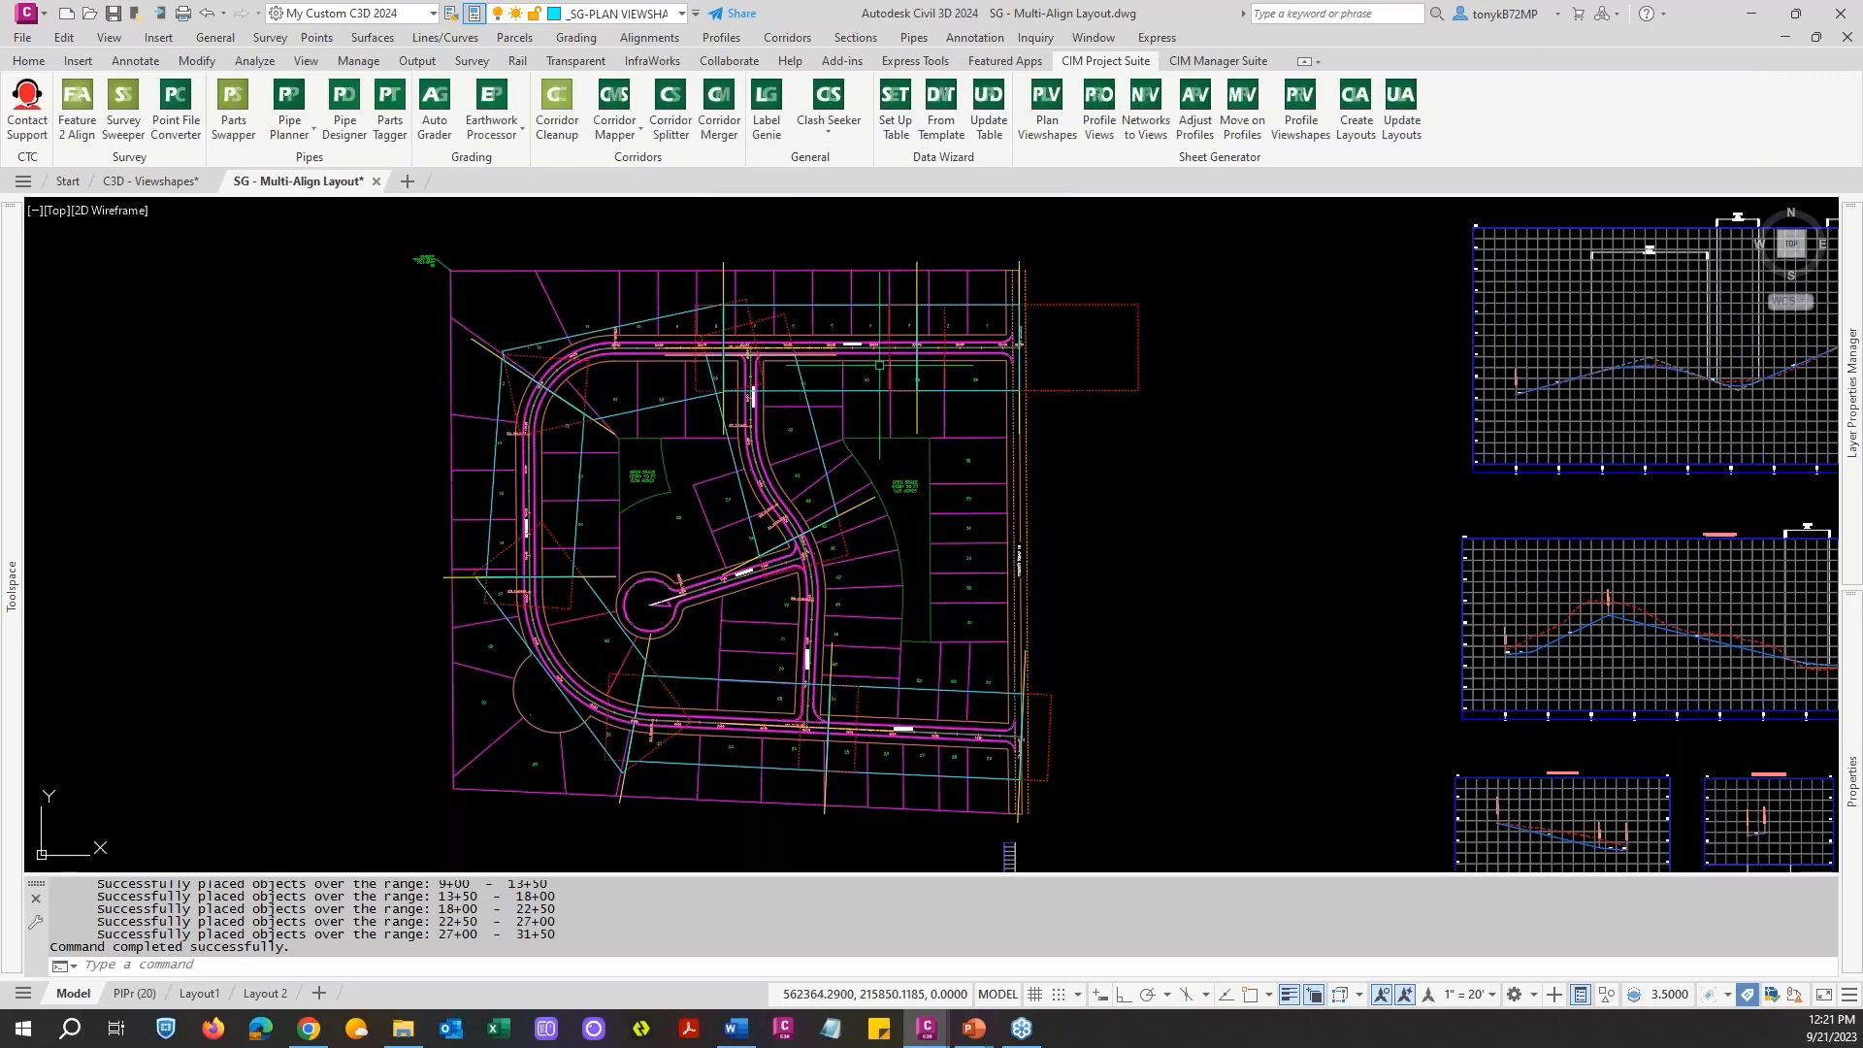
Step: Erase the leftover Manchester viewshape polyline and its overlapping print area block reference along the upper part of Manchester
scroll(805, 428, "up", 5)
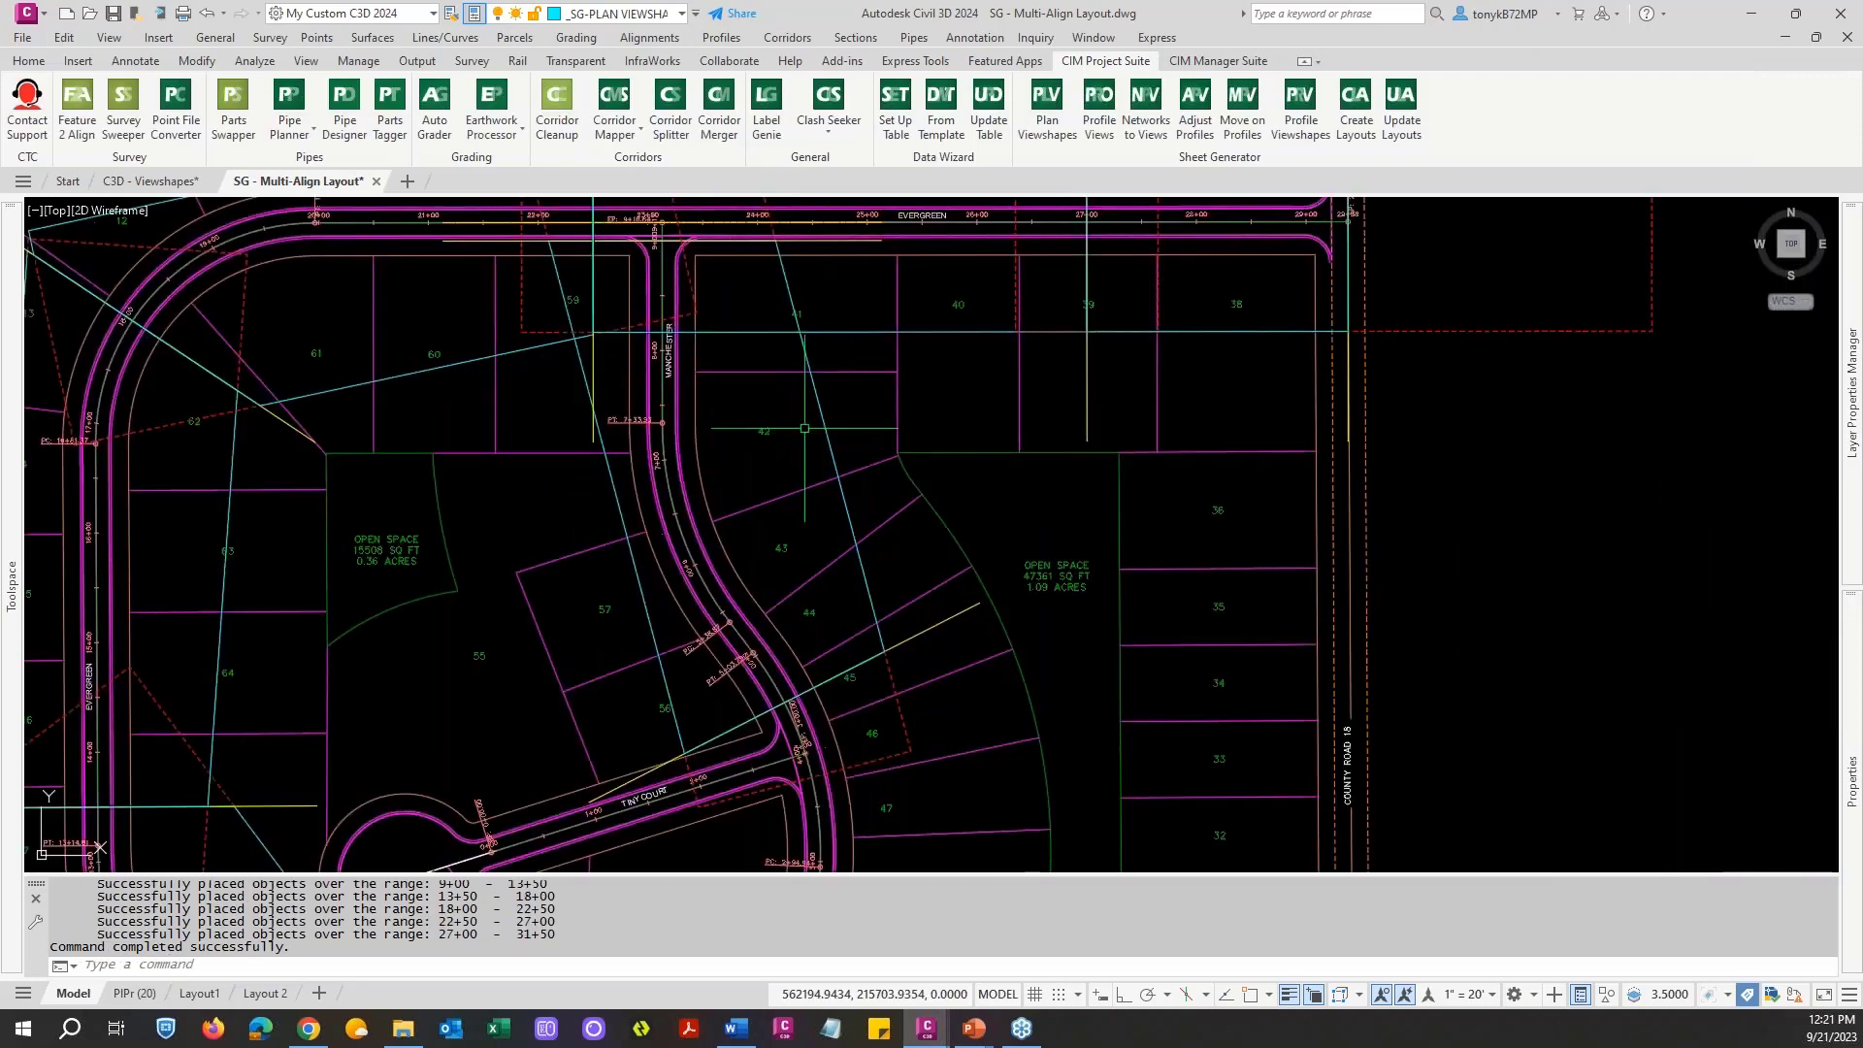
scroll(805, 428, "down", 3)
scroll(805, 428, "up", 1)
scroll(804, 428, "down", 3)
key("Escape")
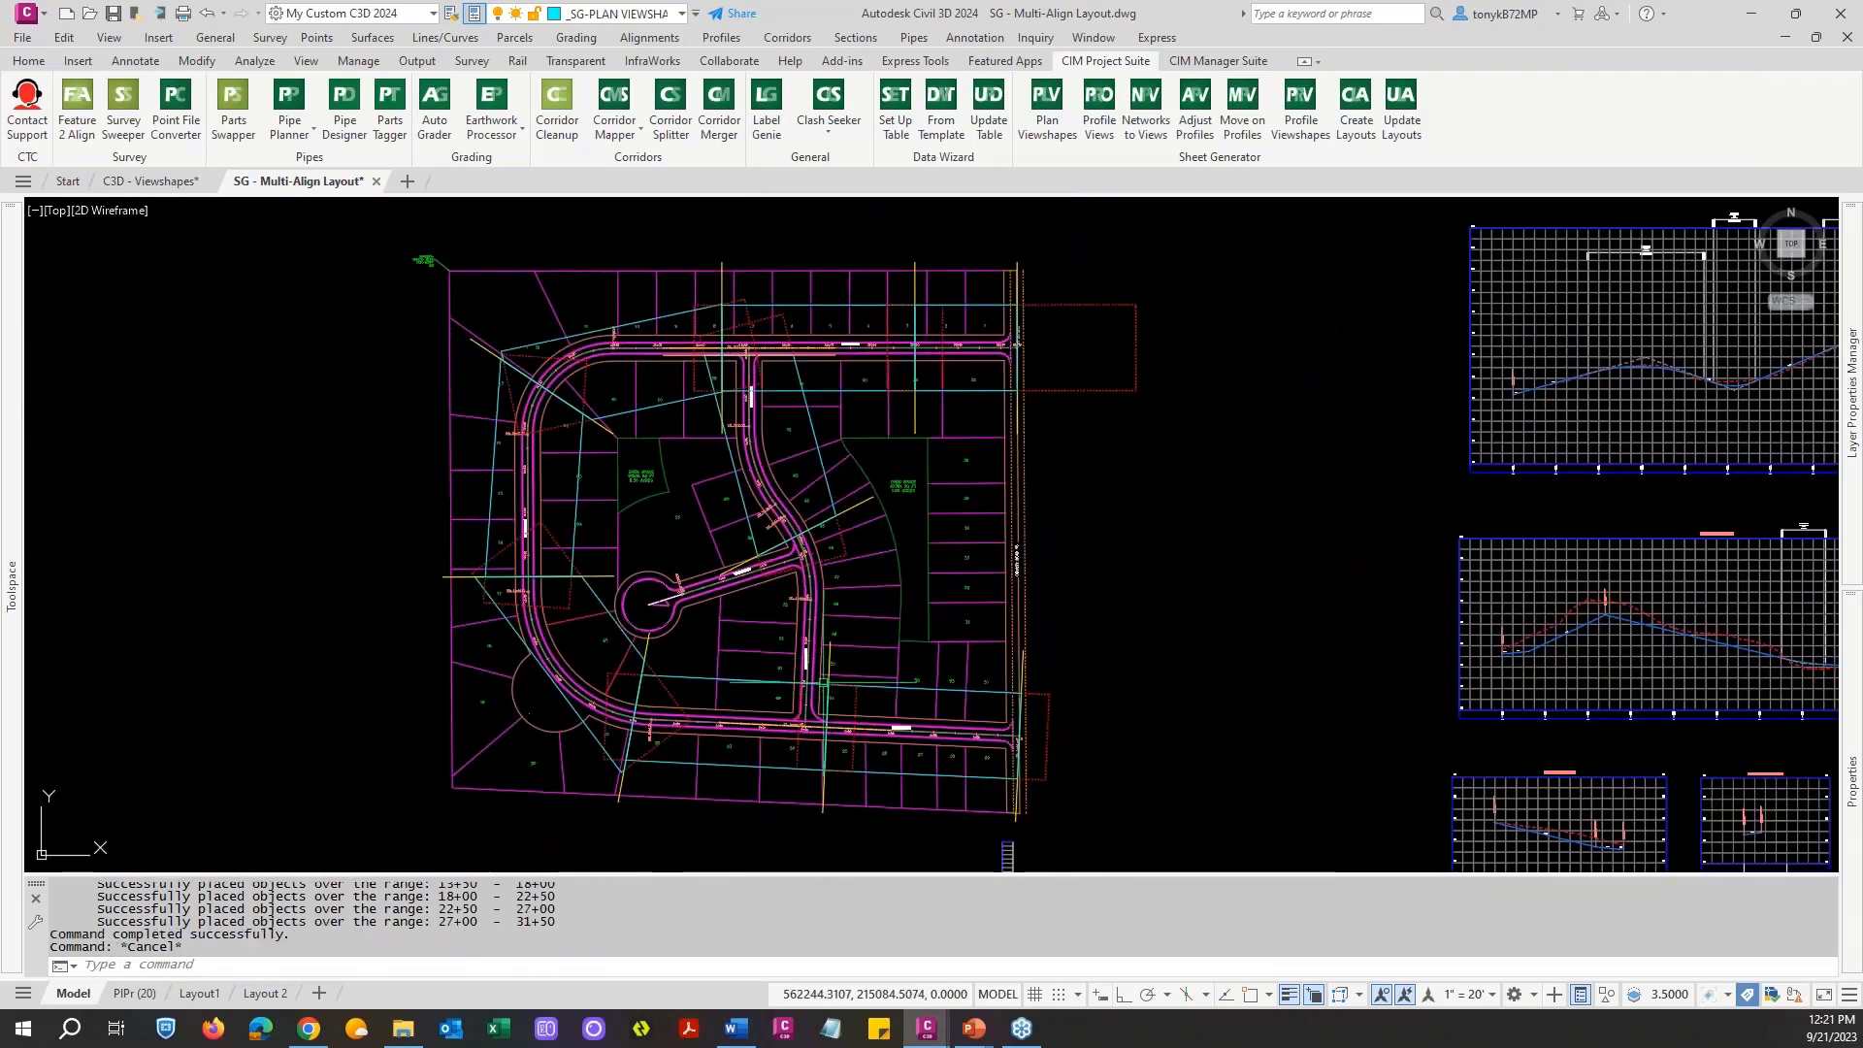
scroll(782, 443, "up", 4)
scroll(805, 514, "down", 3)
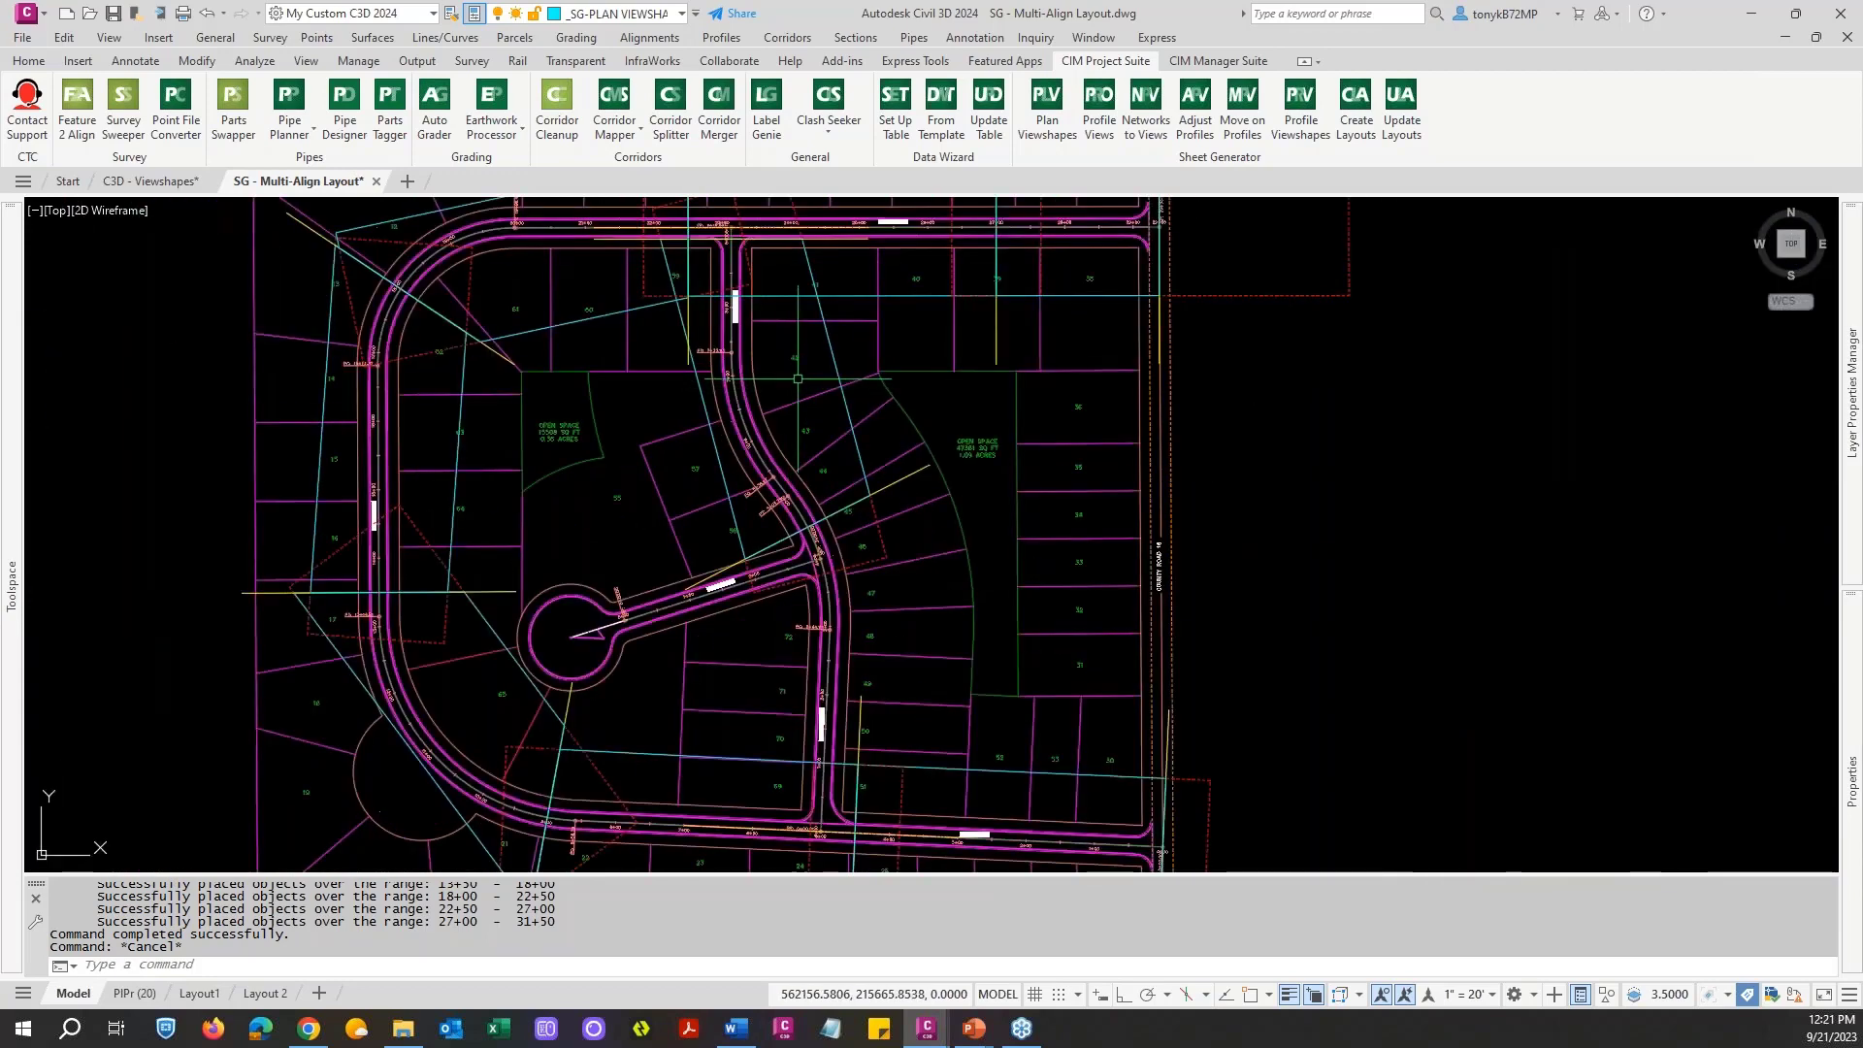
scroll(804, 514, "up", 1)
key("Escape")
key("Escape")
type("e")
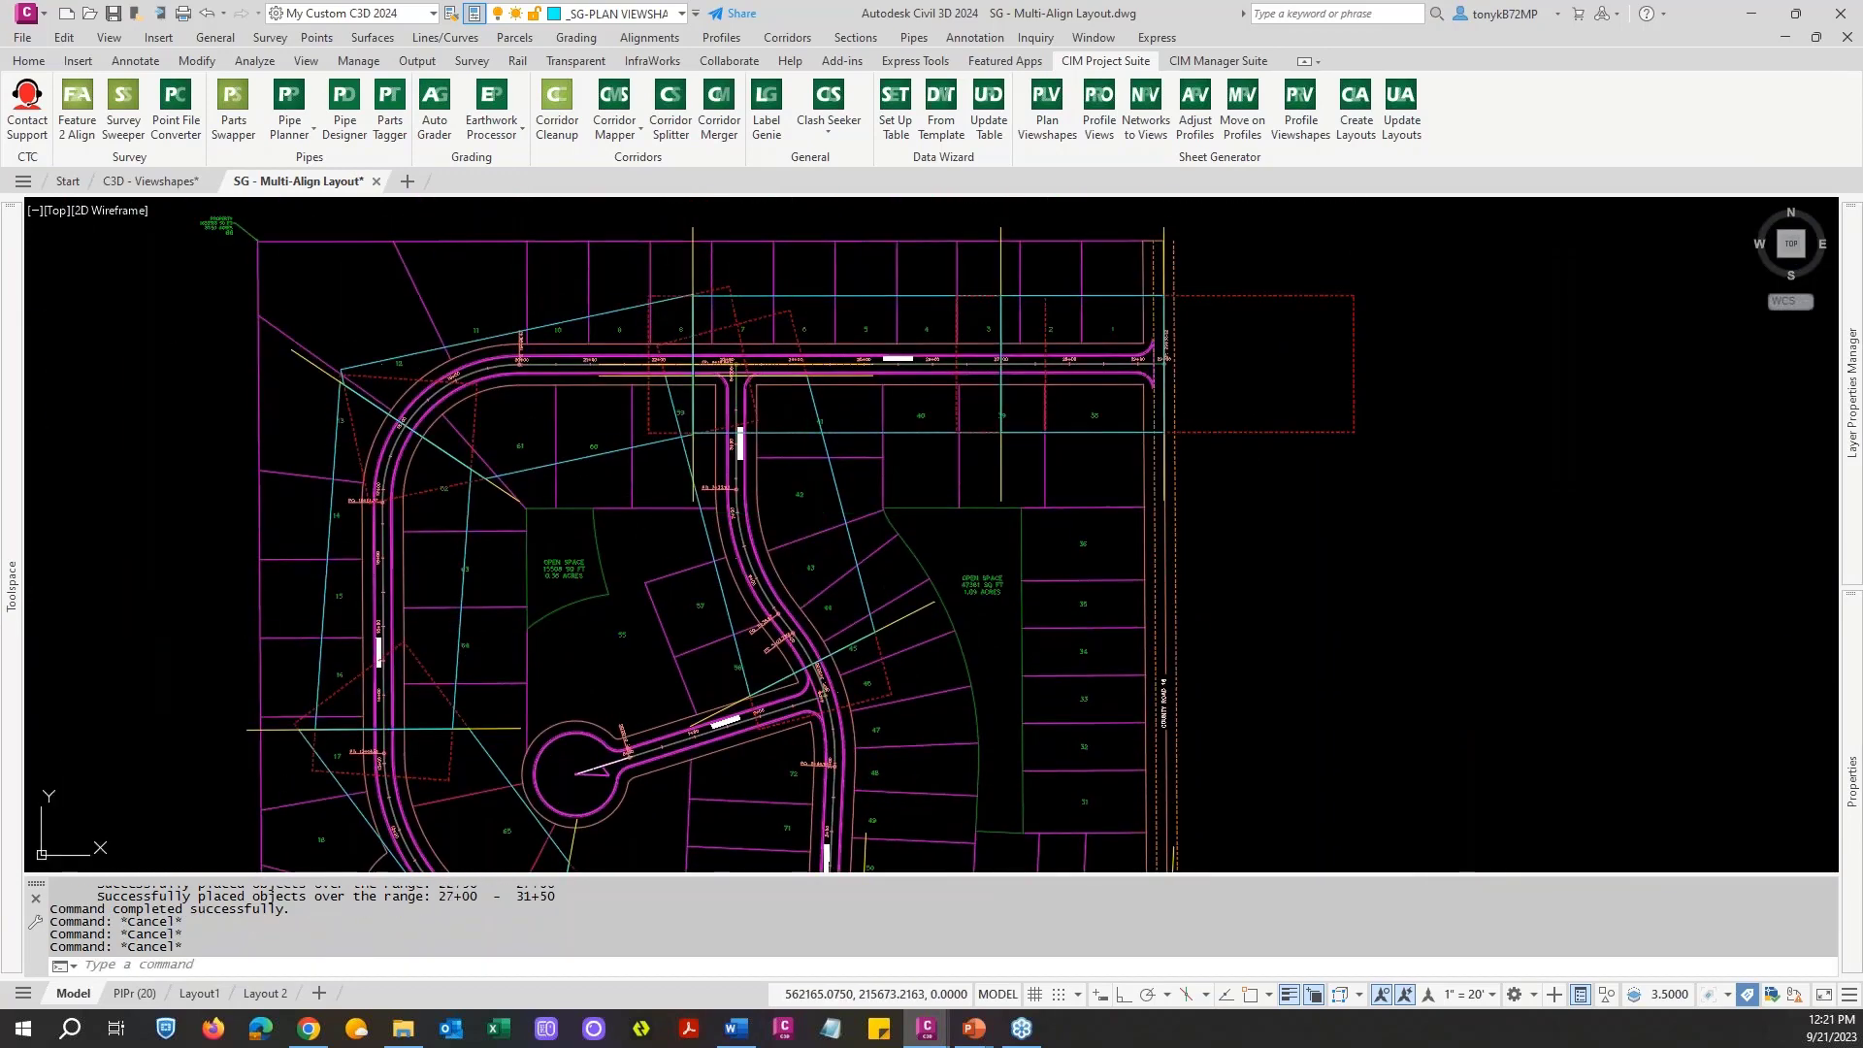
key("Return")
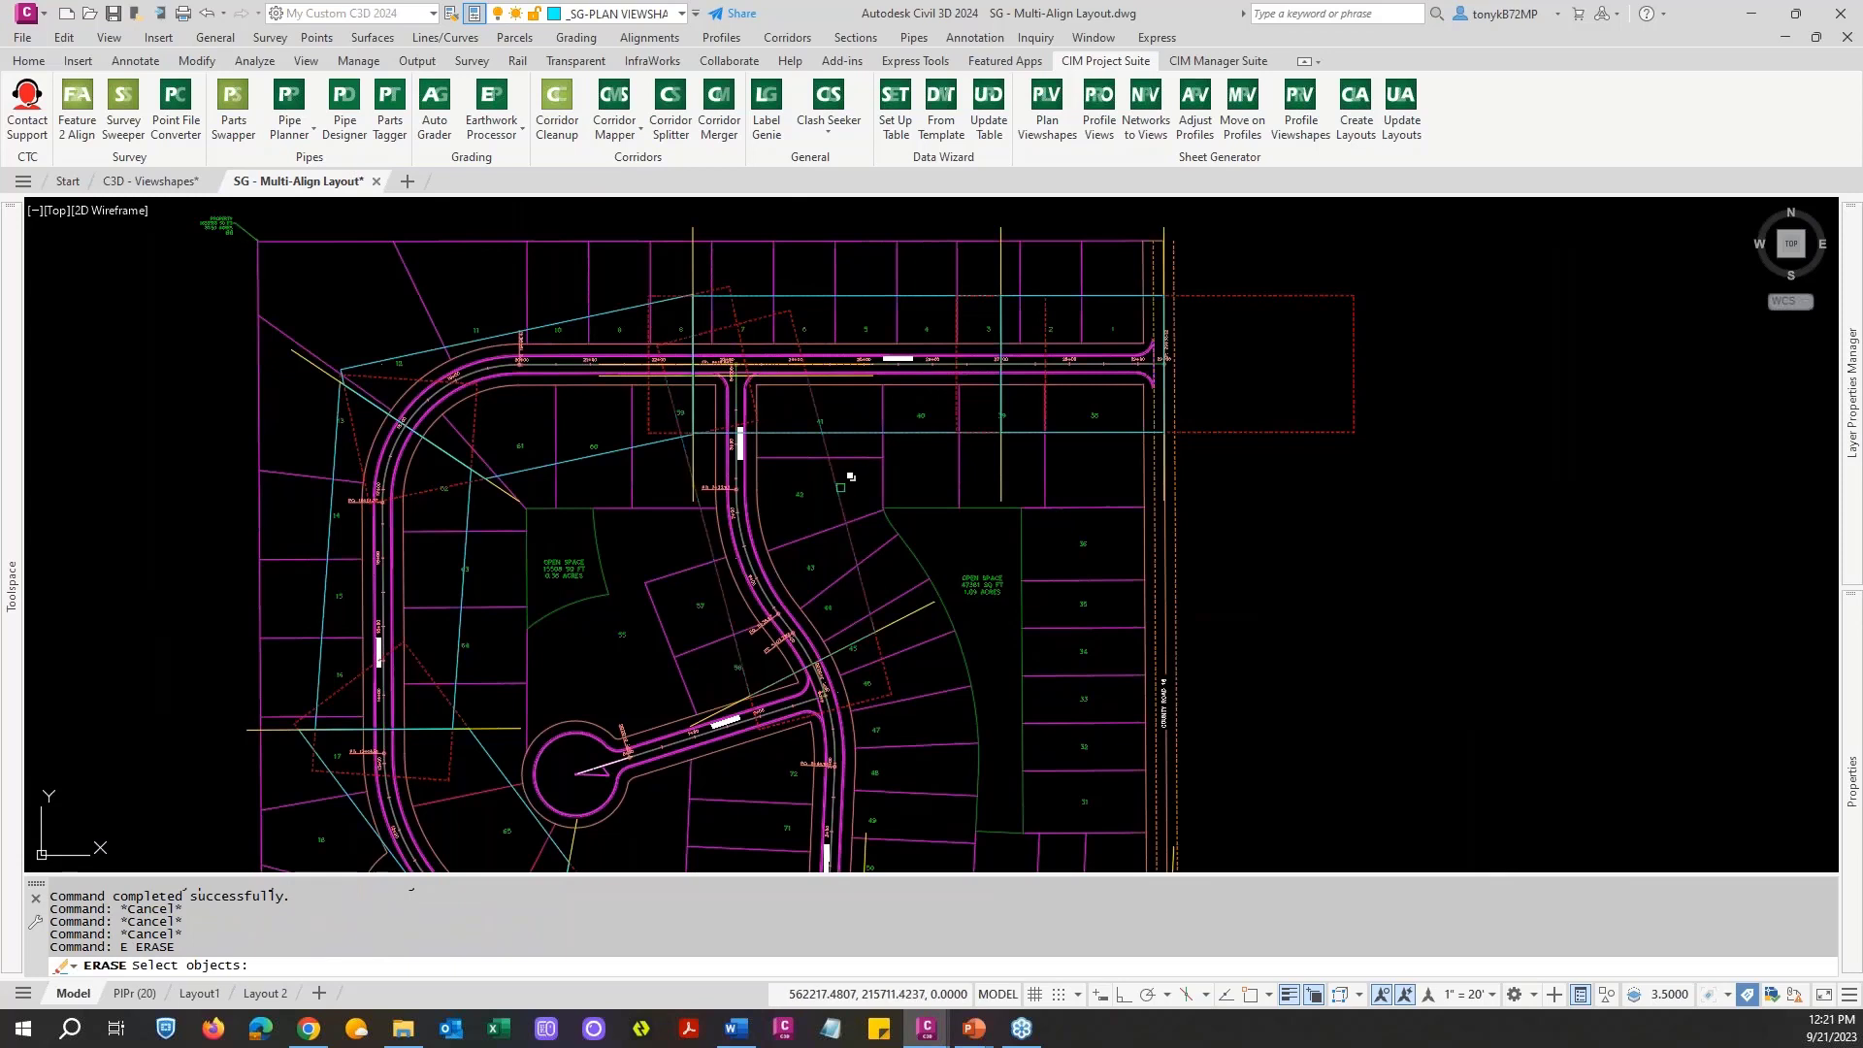
left_click(833, 486)
left_click(834, 485)
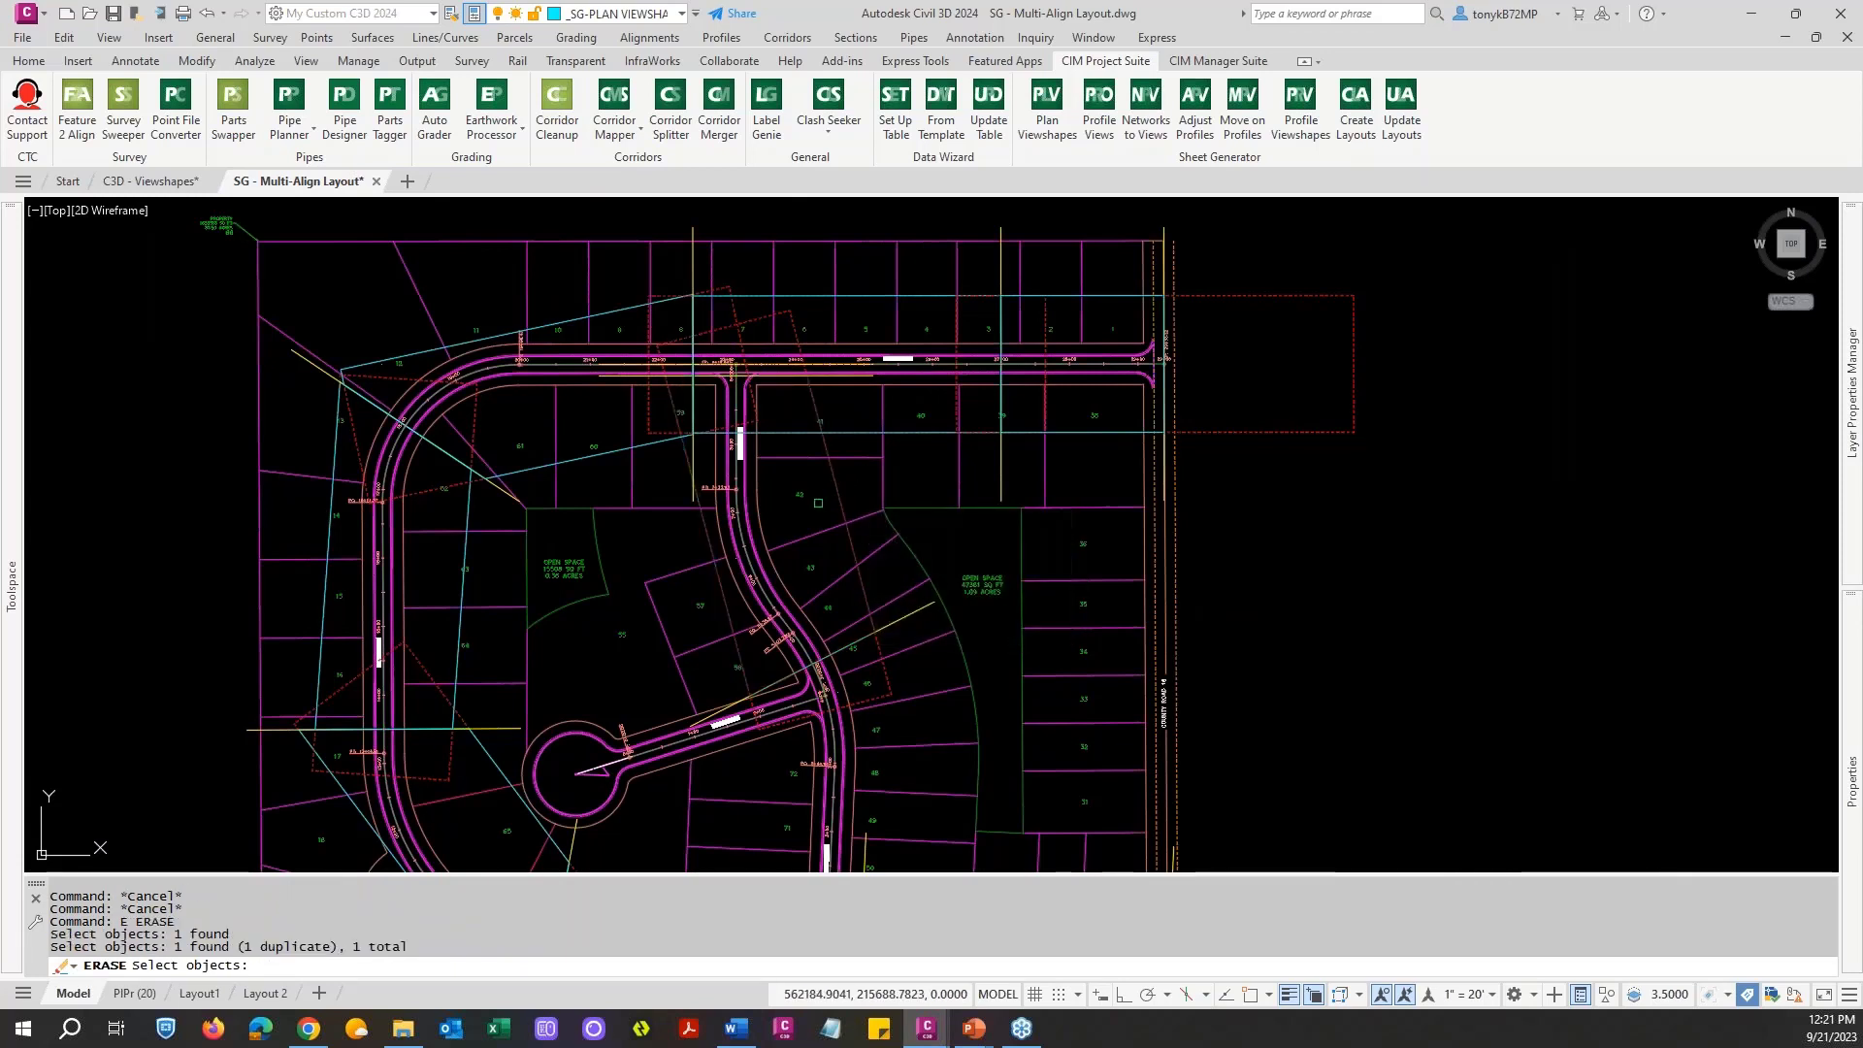
left_click(818, 498)
left_click(825, 505)
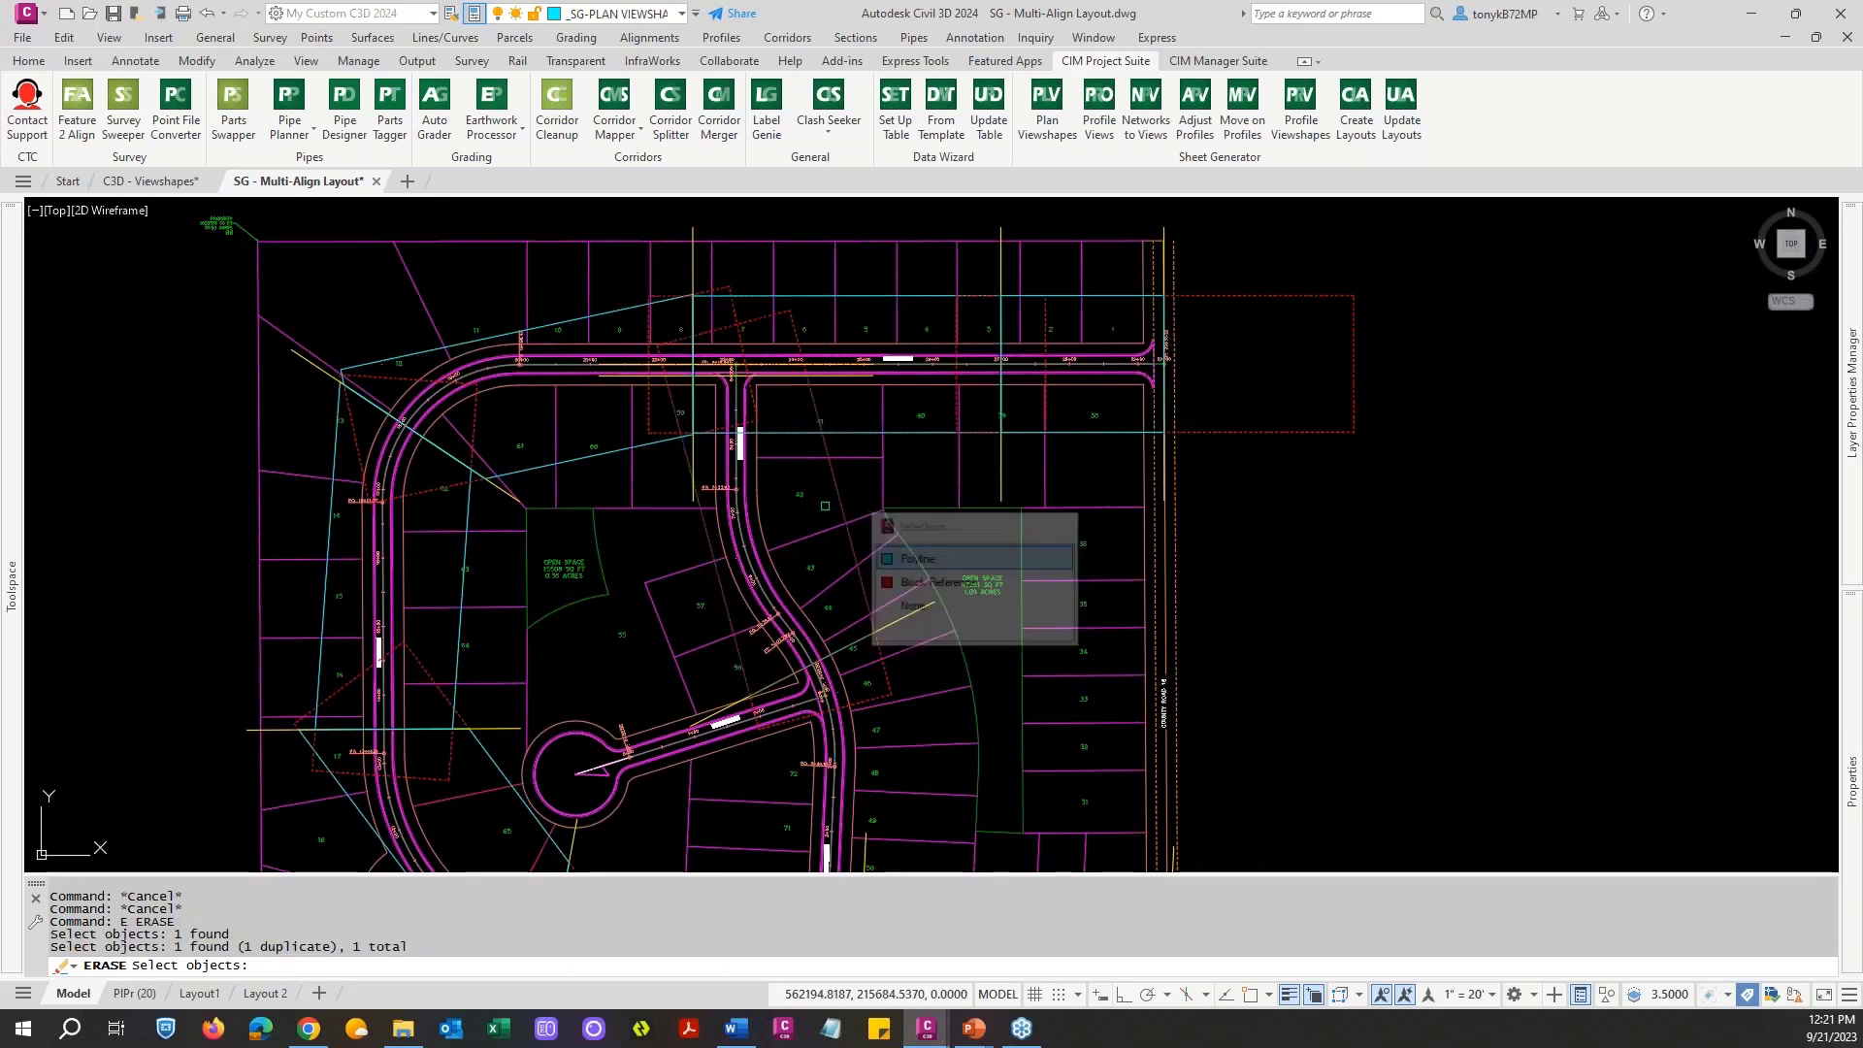
left_click(845, 486)
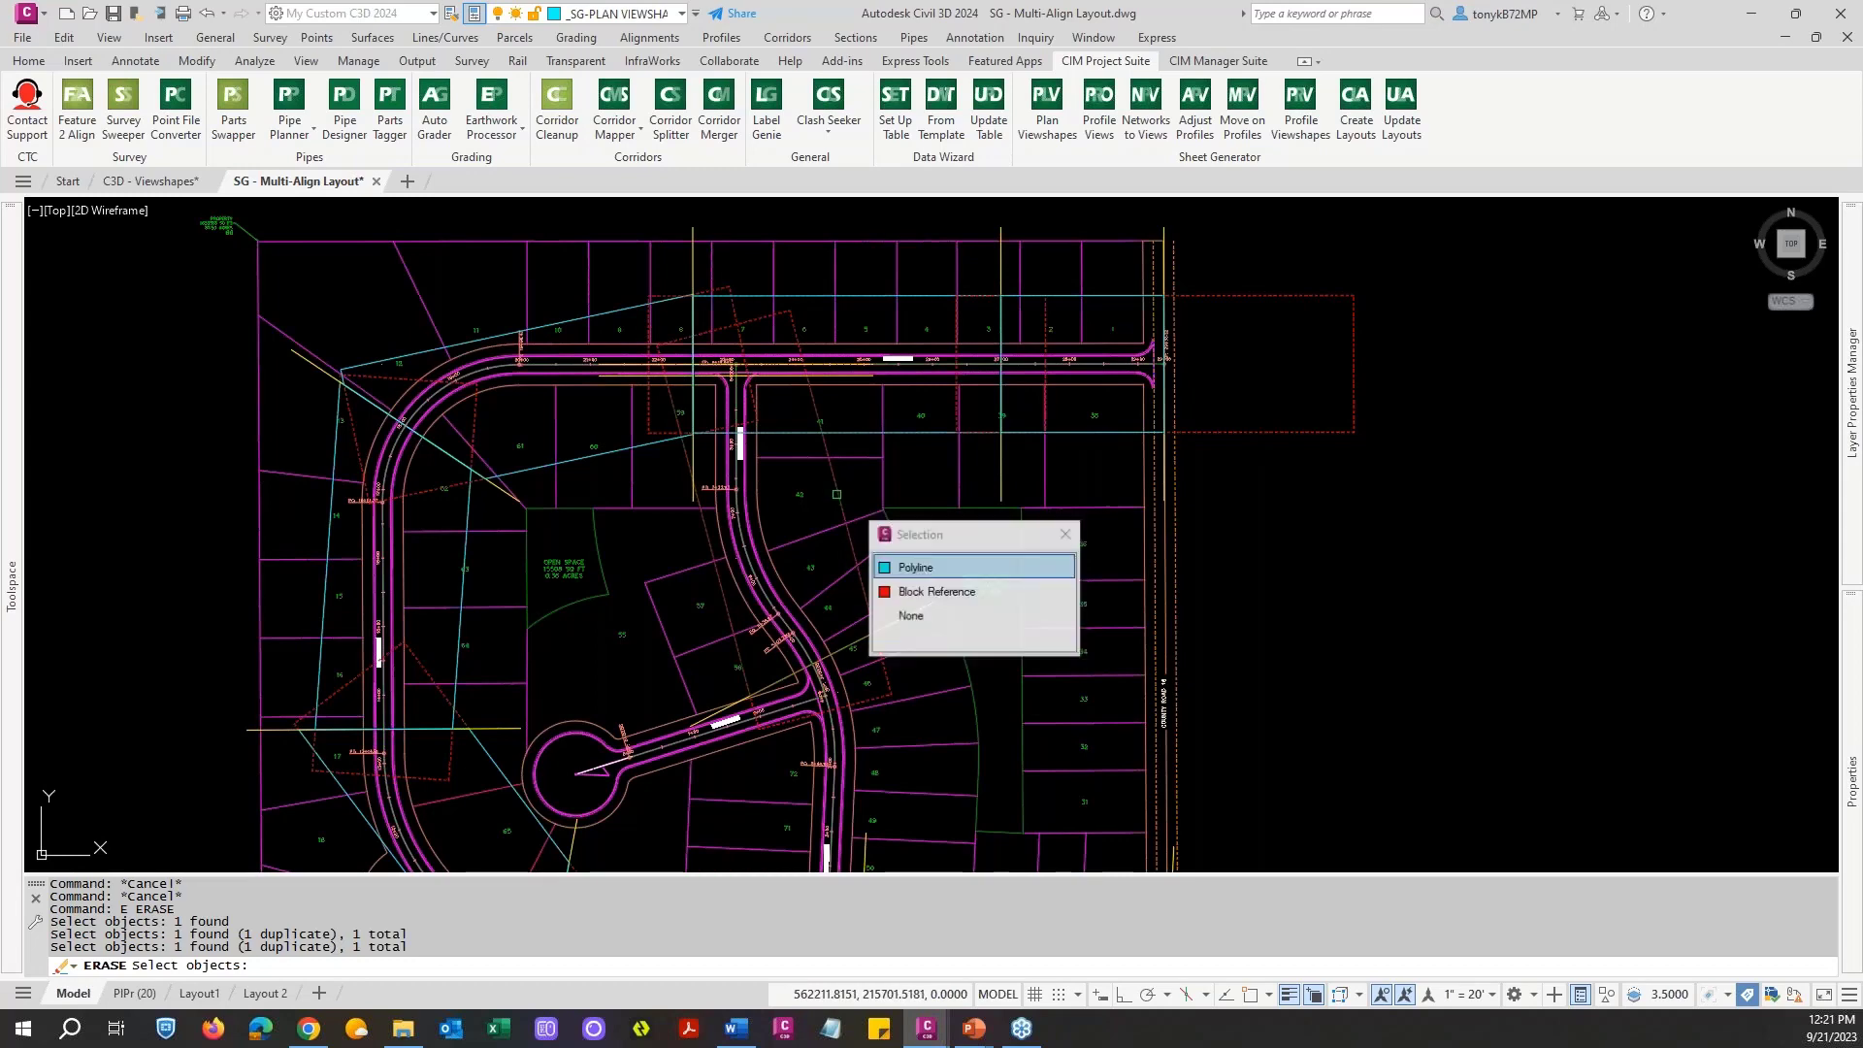
left_click(937, 587)
key("Return")
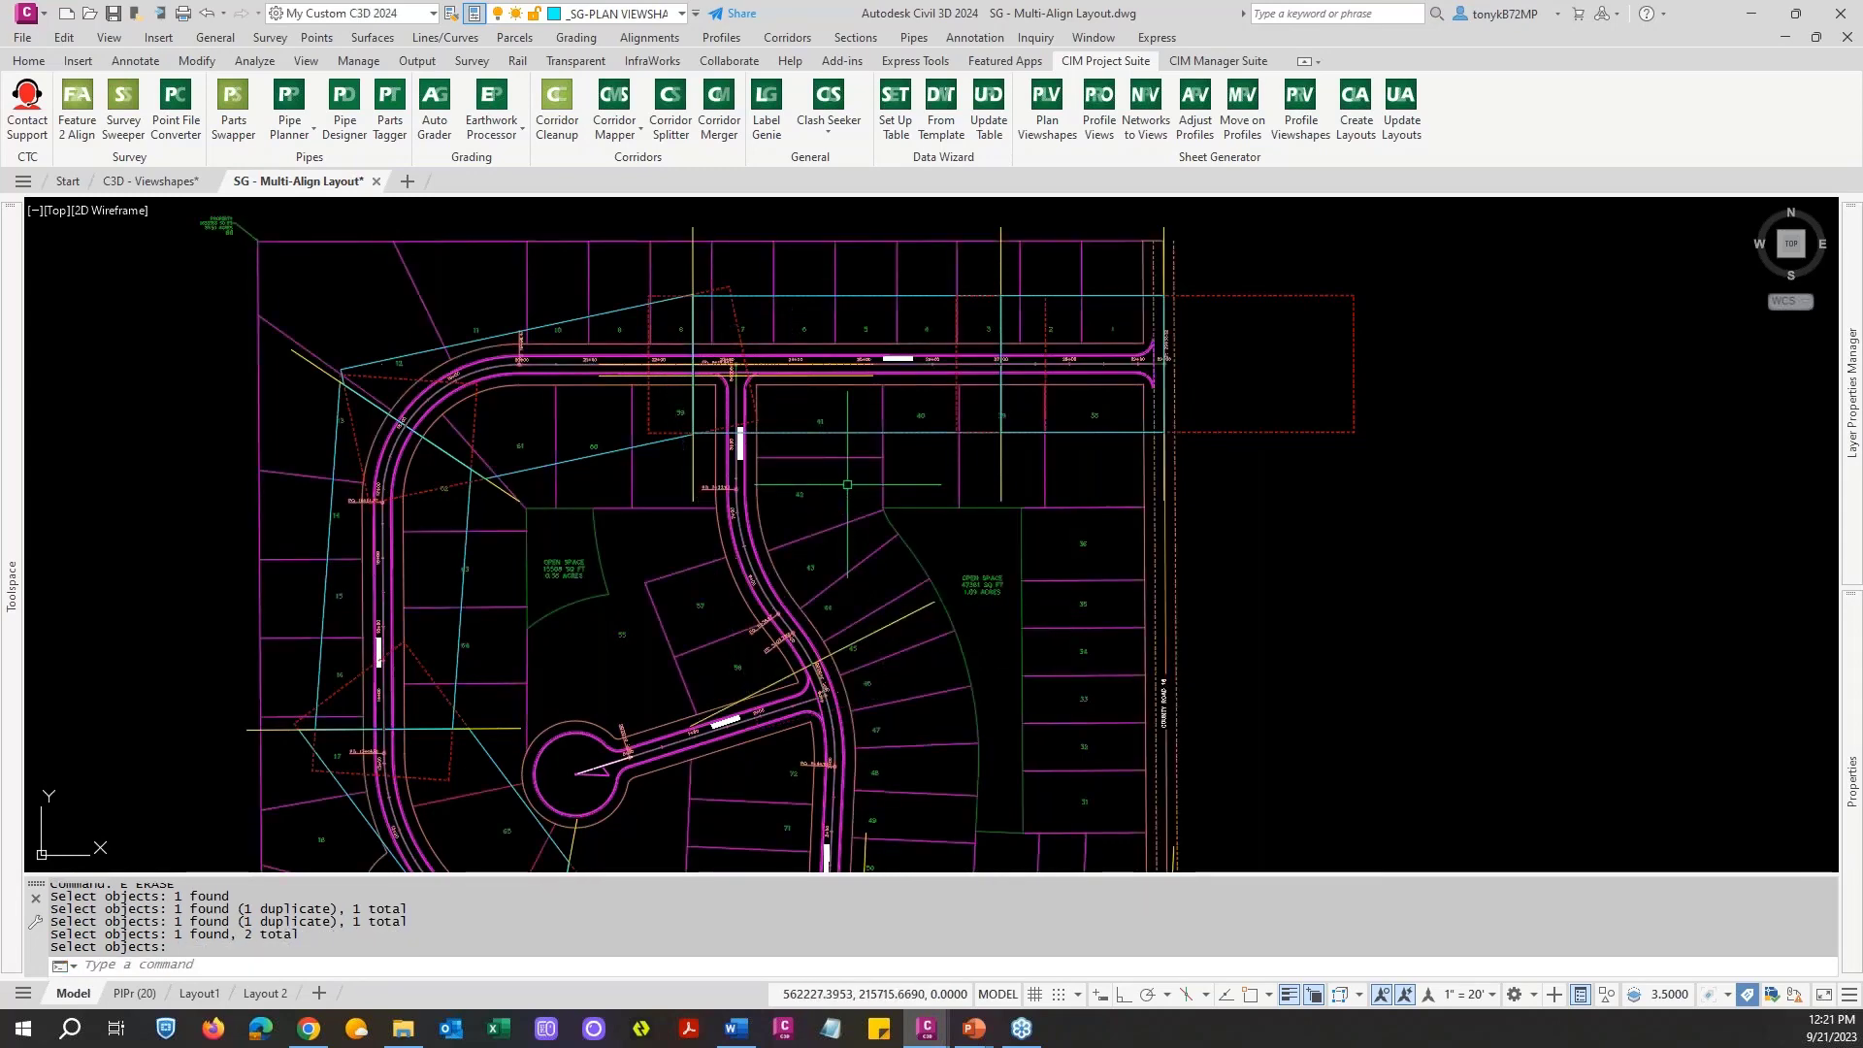
key("Escape")
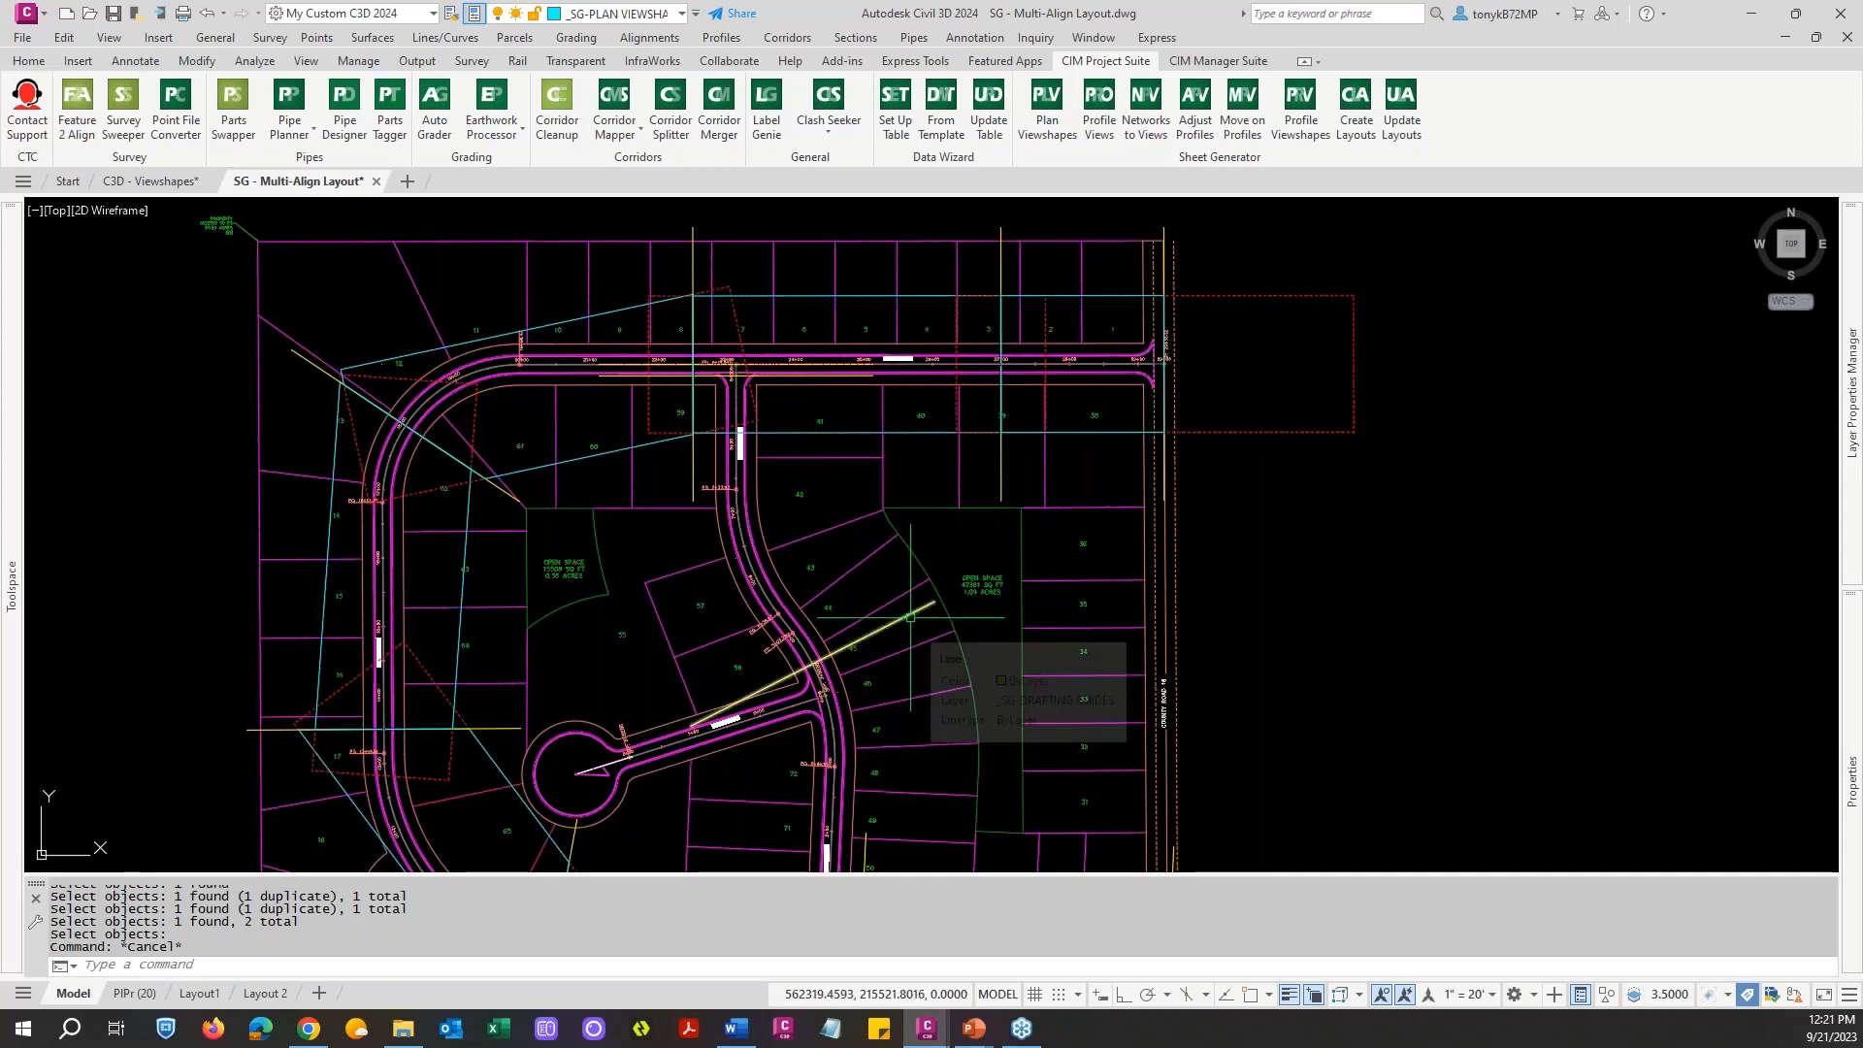
Step: Erase the leftover Manchester drafting guide line crossing the road near the Tiny Court intersection
type("e")
key("Return")
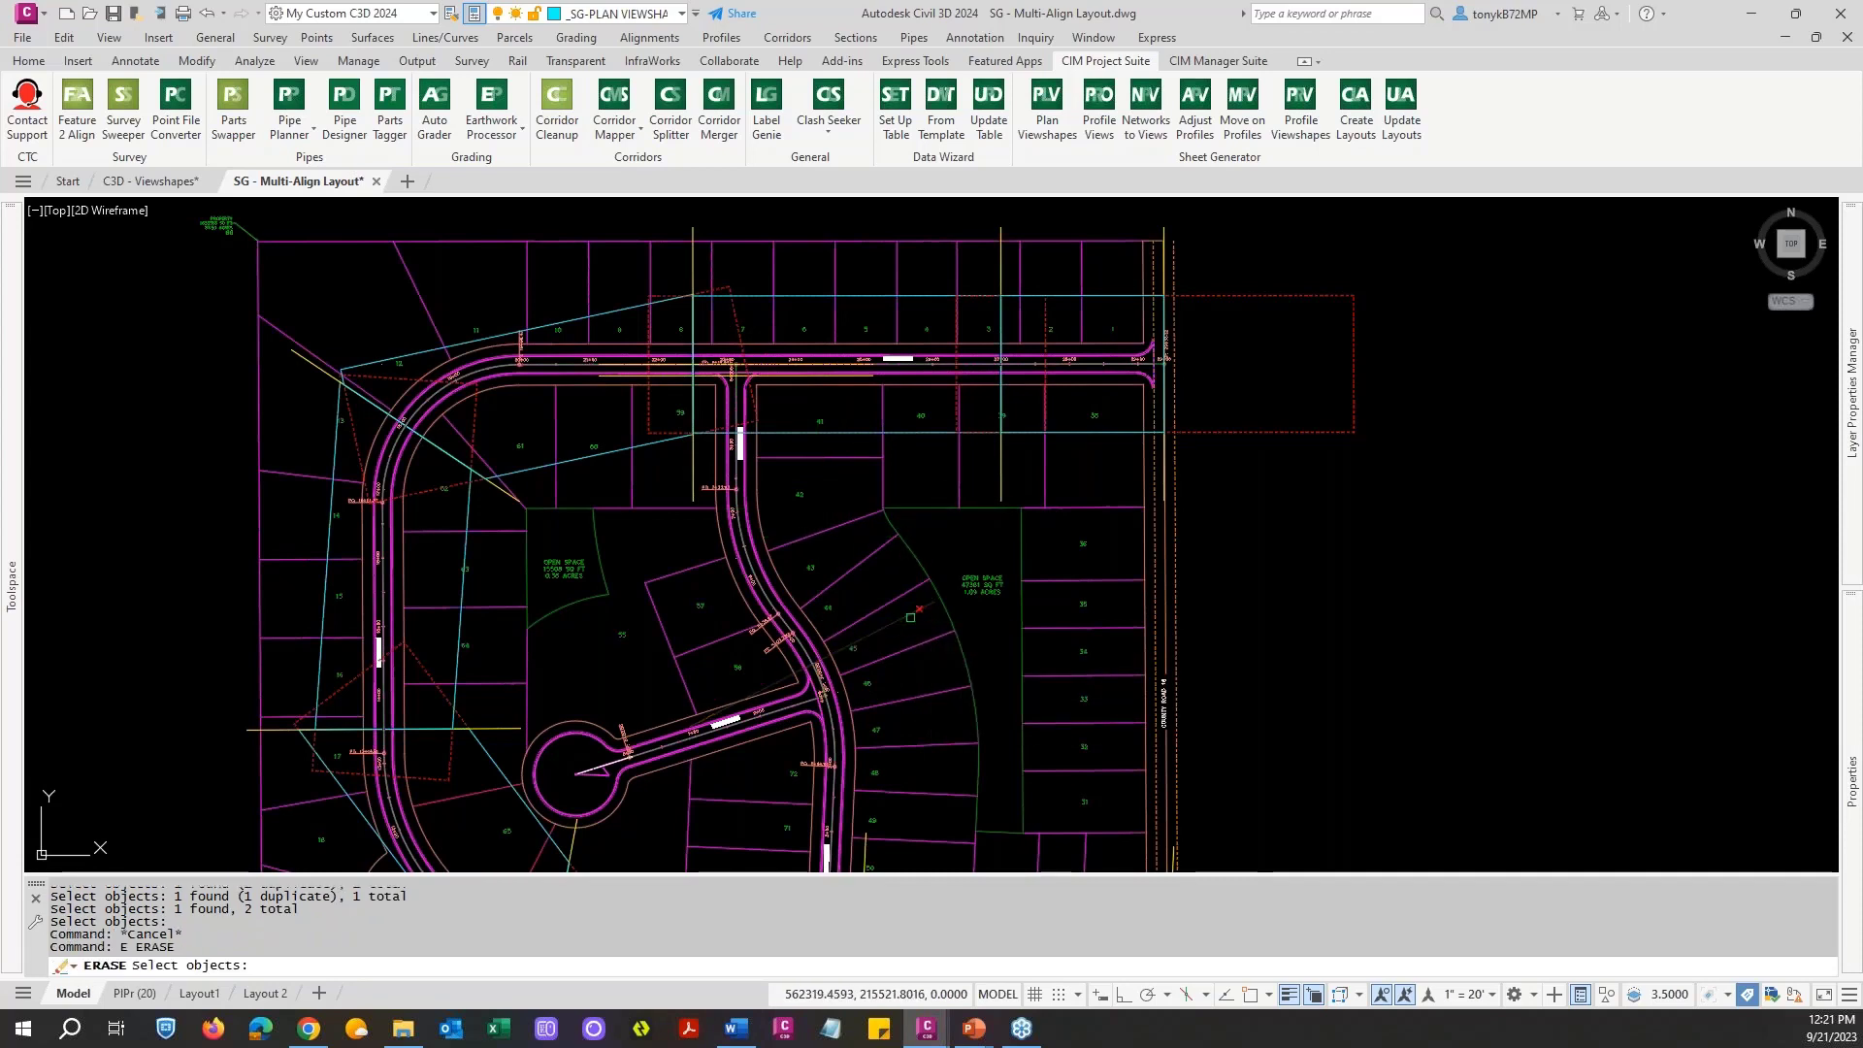
scroll(905, 614, "down", 2)
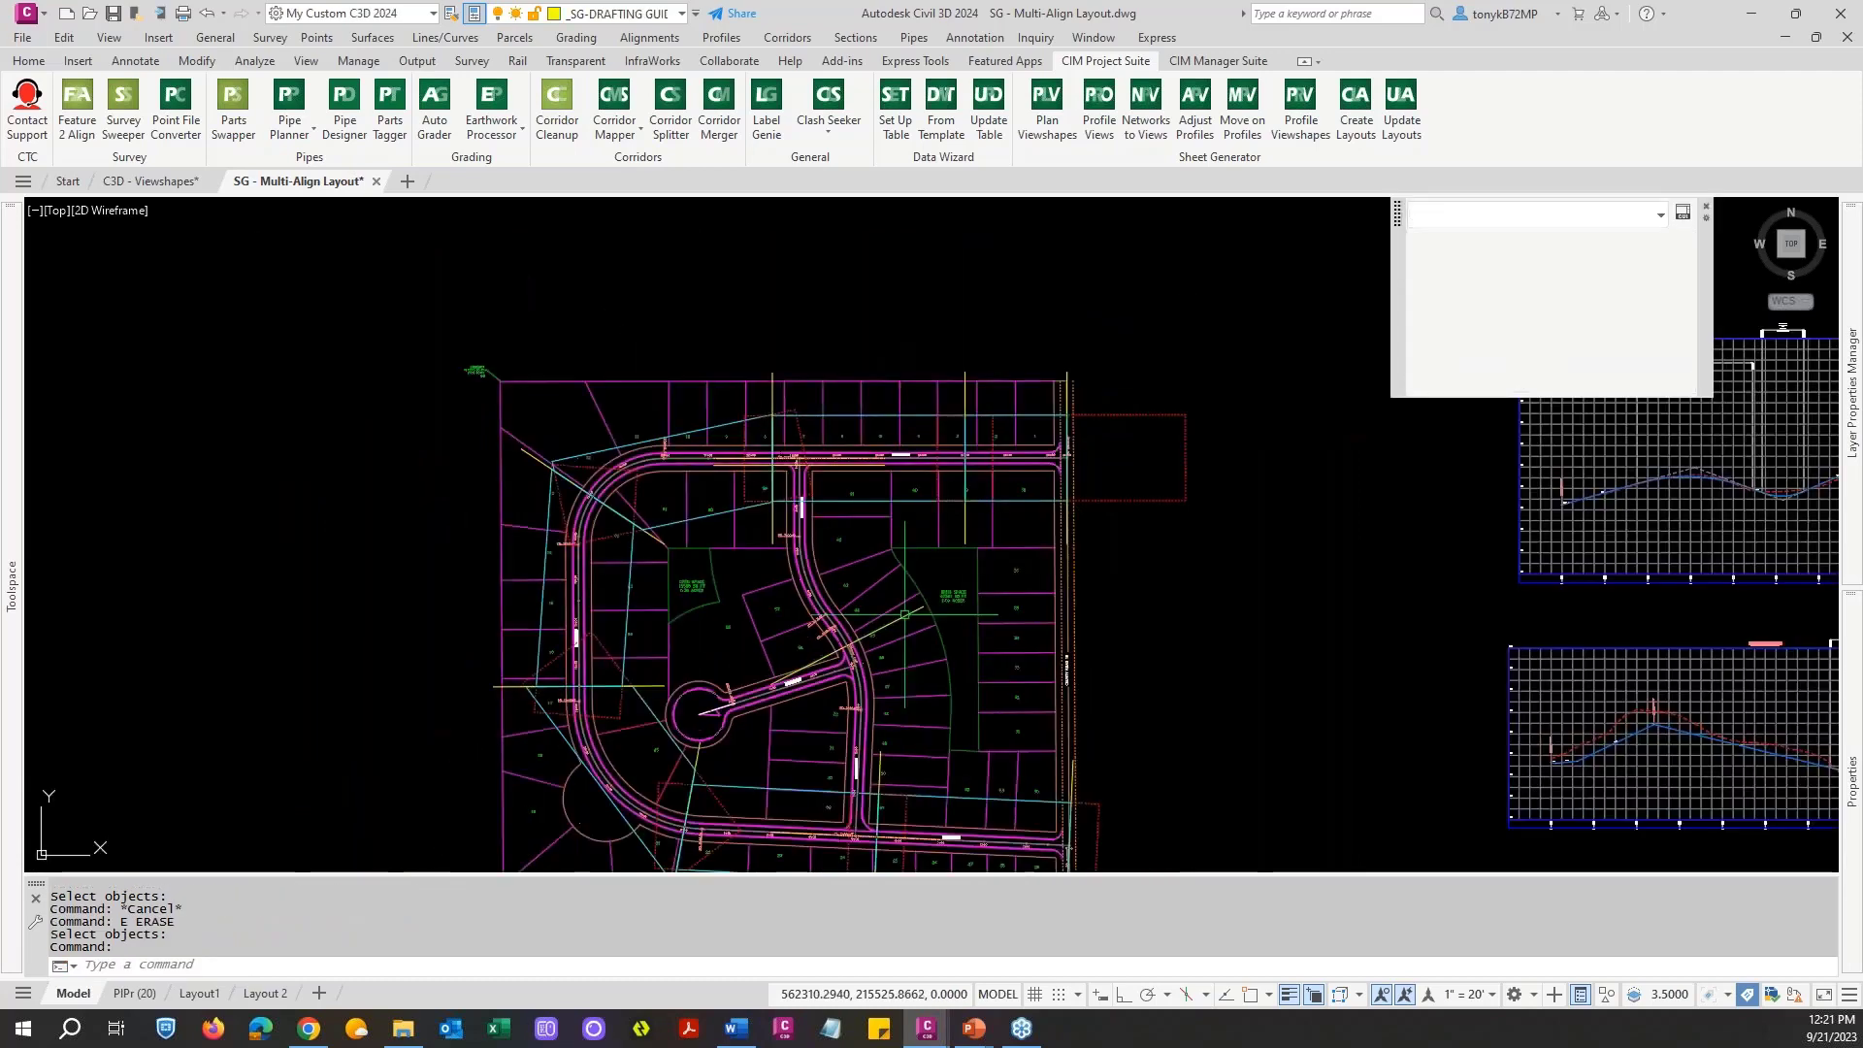
key("Escape")
key("Escape")
type("e")
key("Return")
left_click(892, 626)
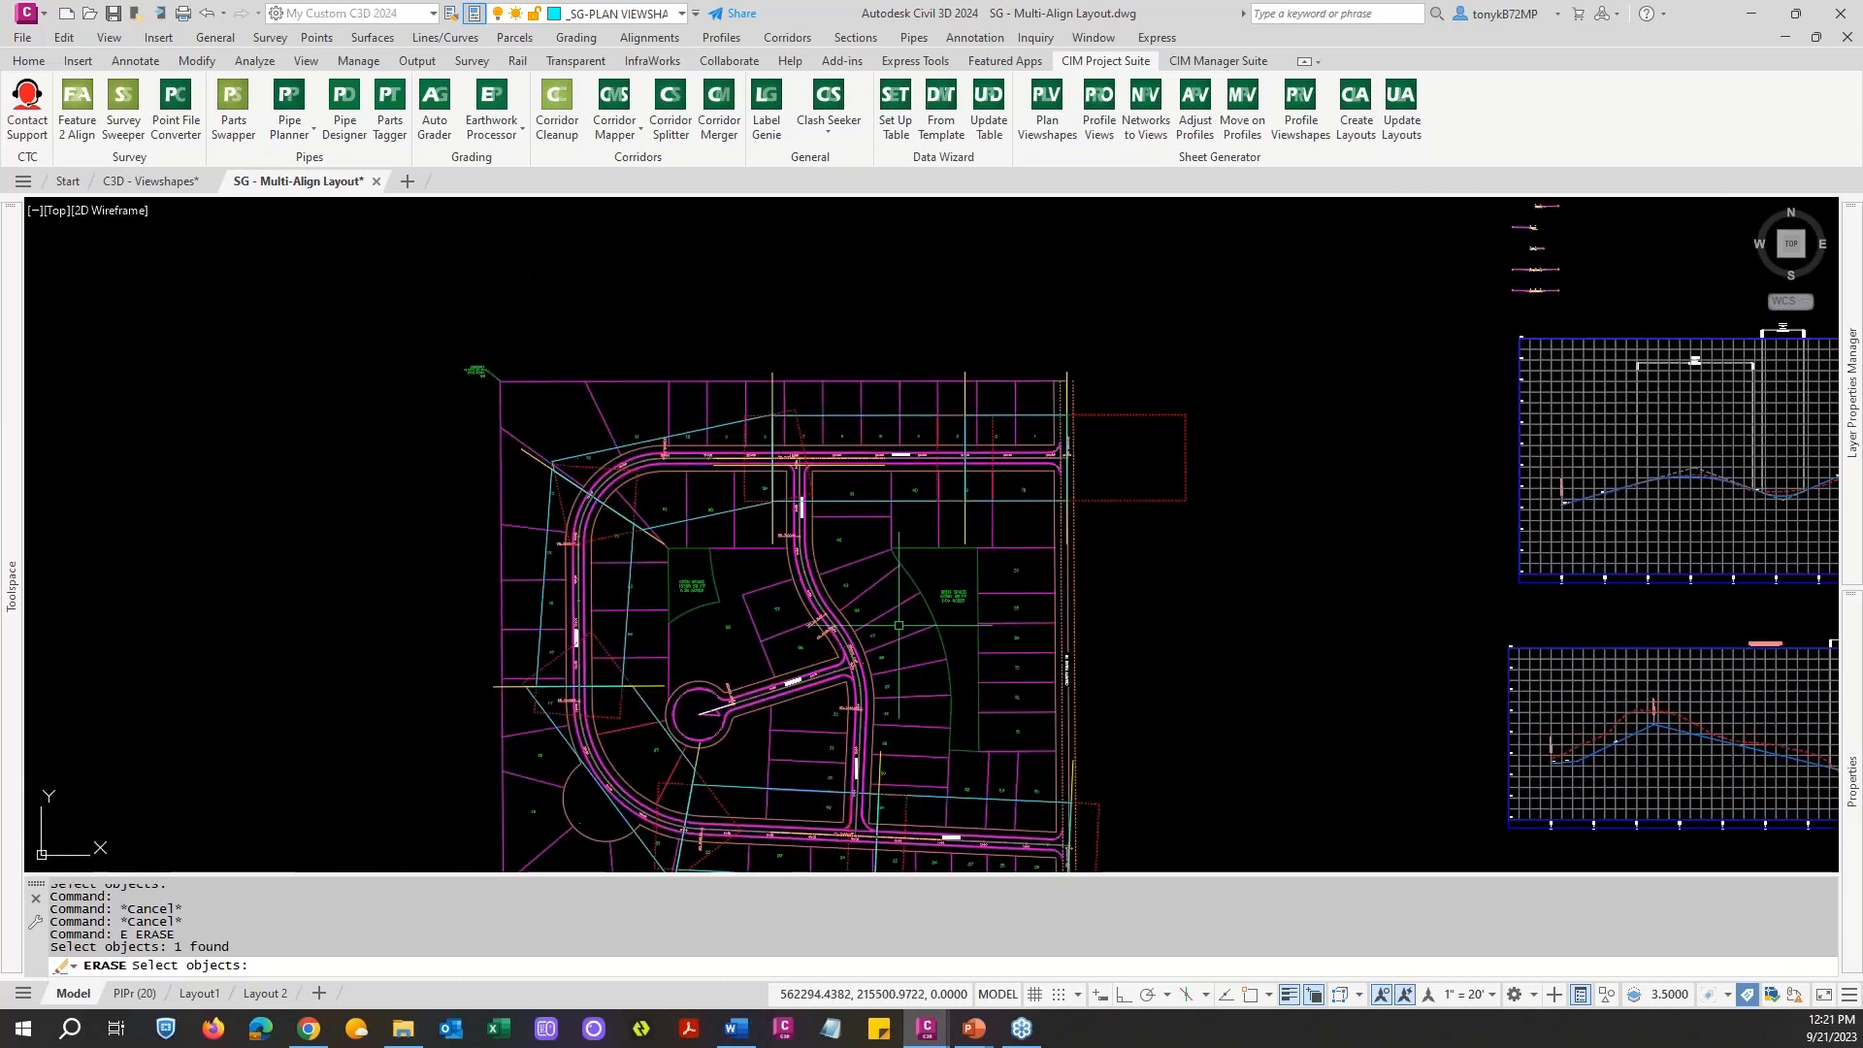
key("Return")
Step: Examine the remaining Evergreen viewshapes and print area blocks around the whole loop for leftover Manchester objects
scroll(892, 626, "down", 2)
scroll(913, 723, "up", 4)
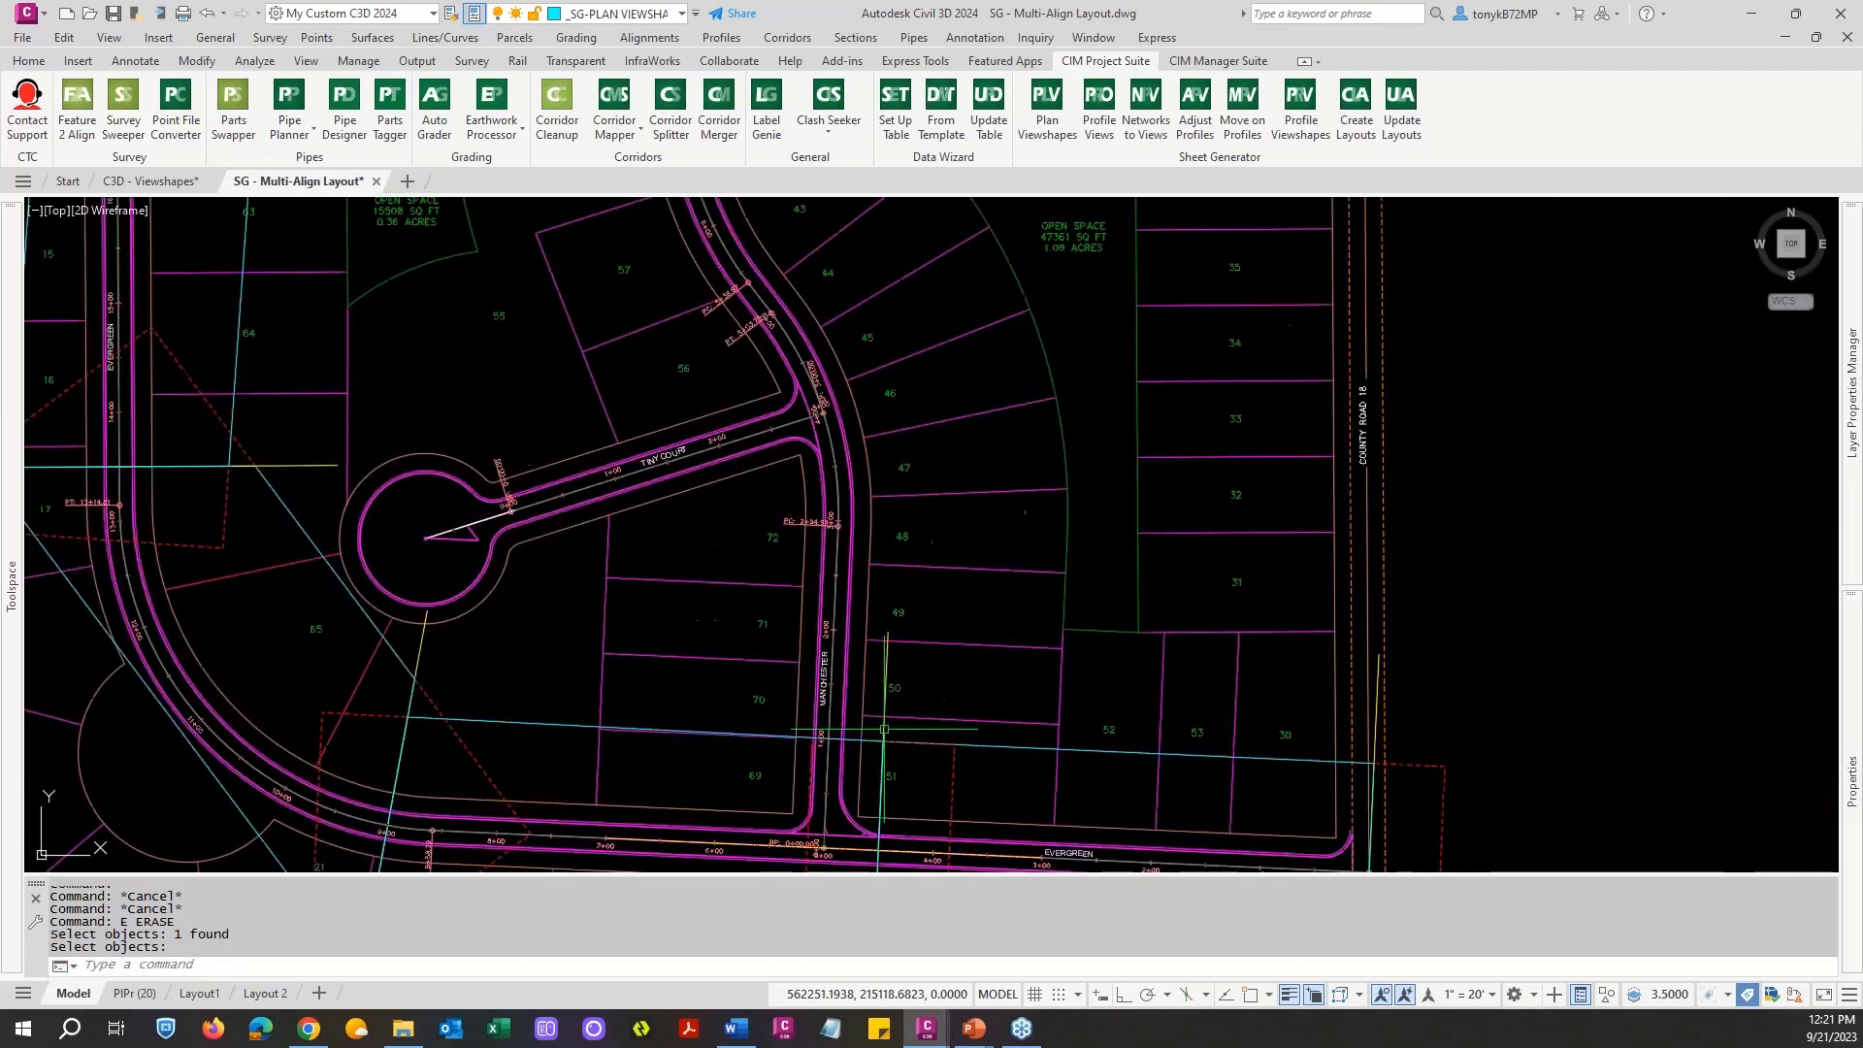
scroll(893, 834, "up", 3)
scroll(863, 849, "down", 3)
mouse_move(658, 667)
middle_mouse_down()
mouse_move(674, 566)
mouse_move(655, 763)
middle_mouse_up()
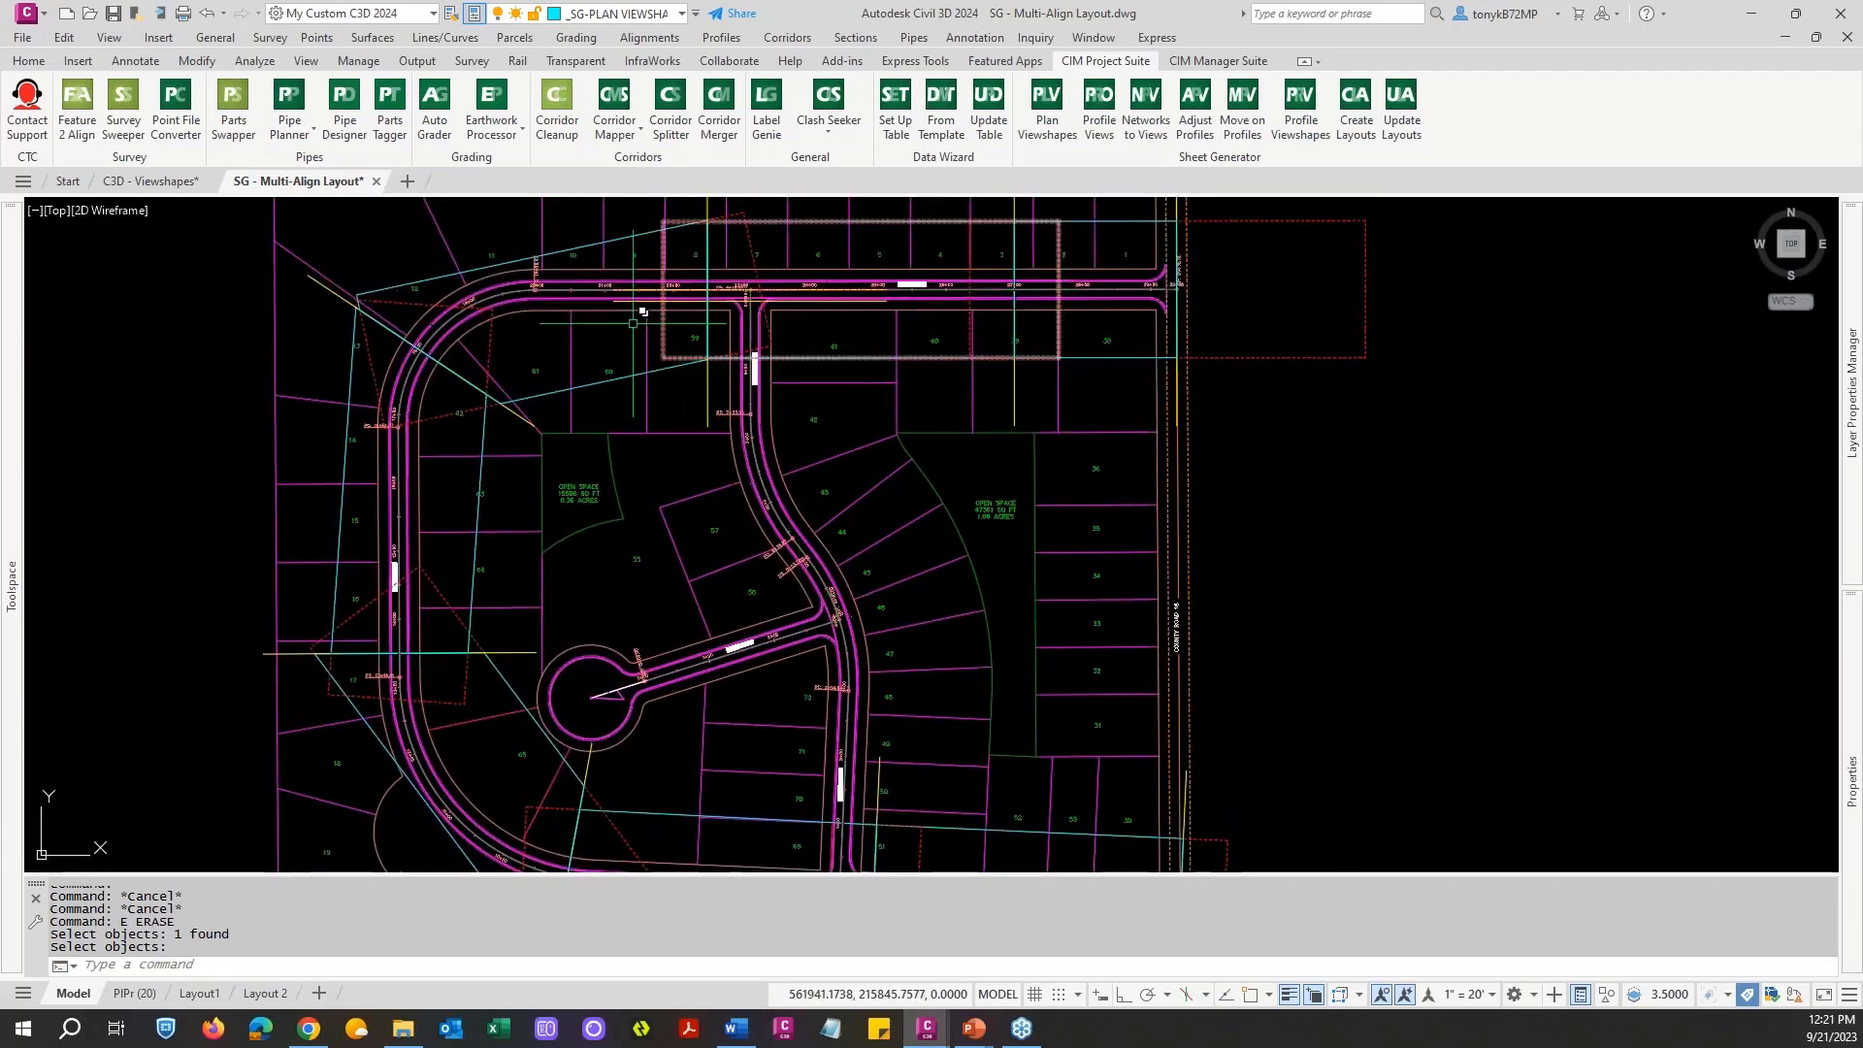
scroll(497, 687, "down", 2)
scroll(497, 687, "down", 2)
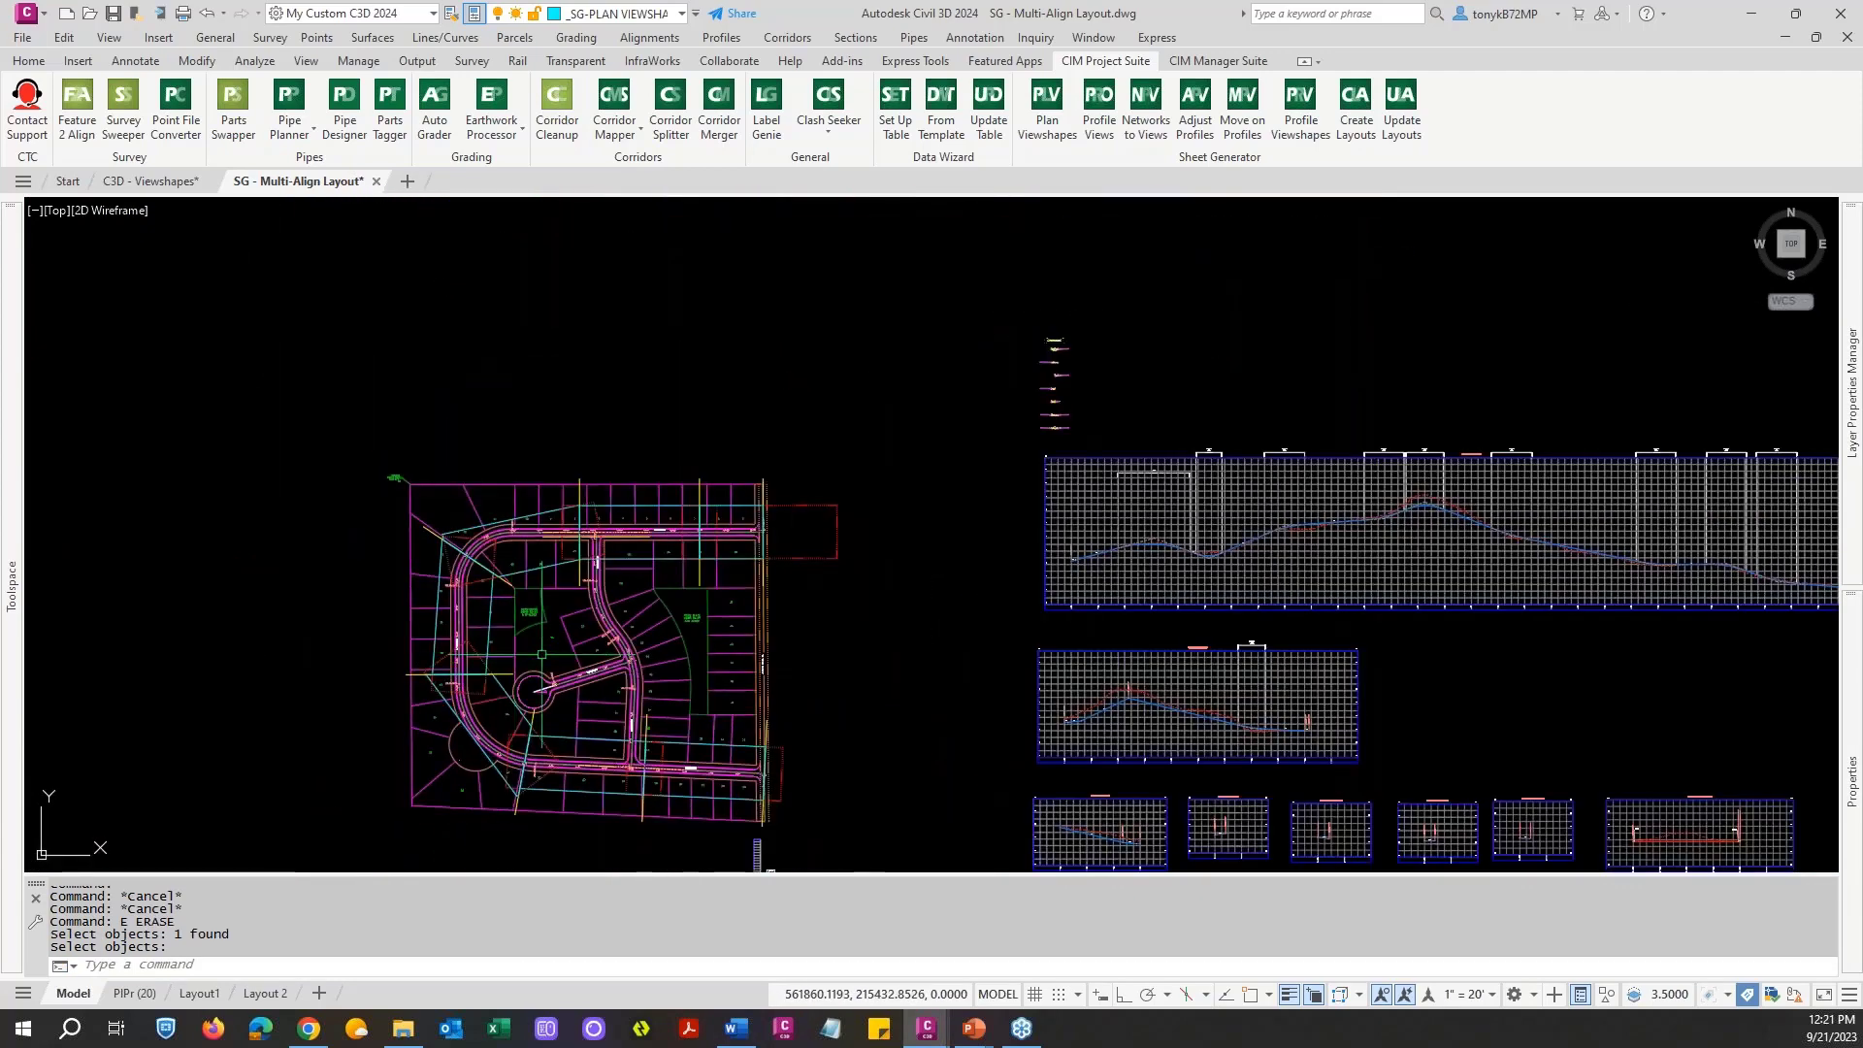
scroll(539, 651, "up", 4)
middle_click_drag(590, 615, 645, 479)
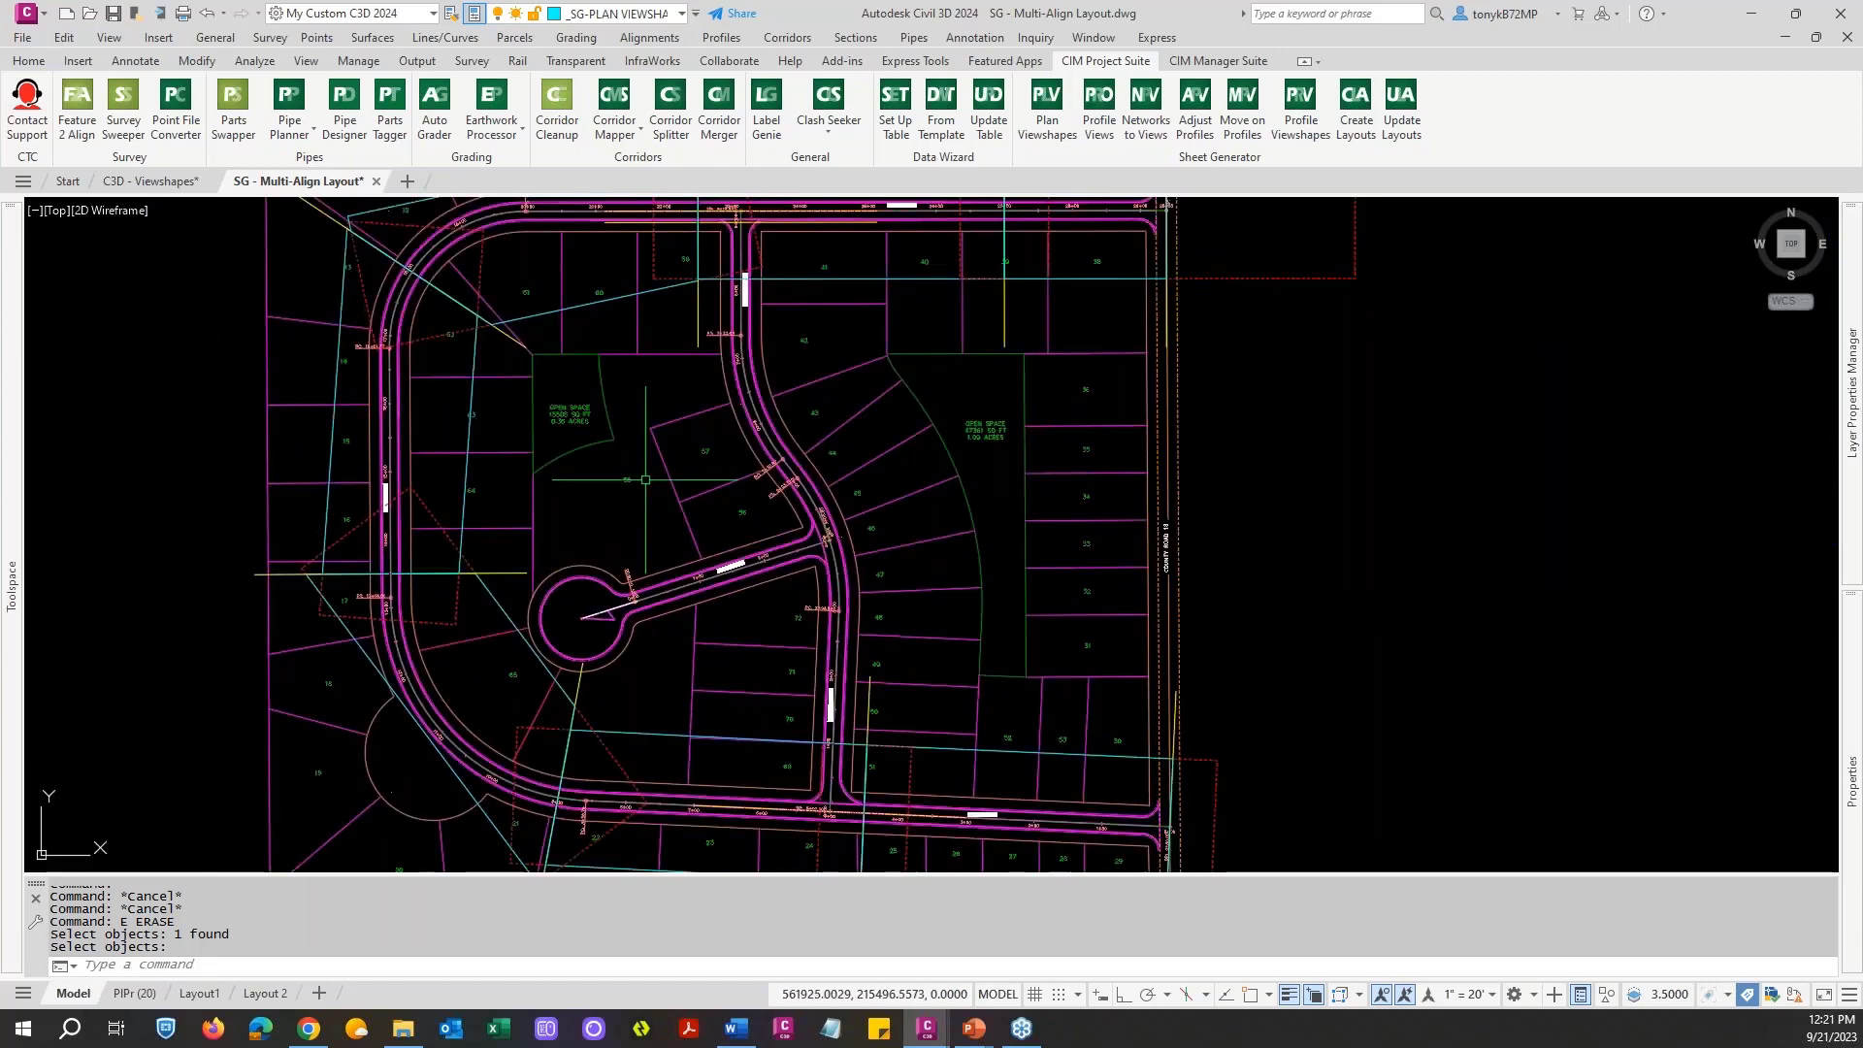
scroll(645, 480, "down", 5)
scroll(645, 479, "up", 2)
key("Escape")
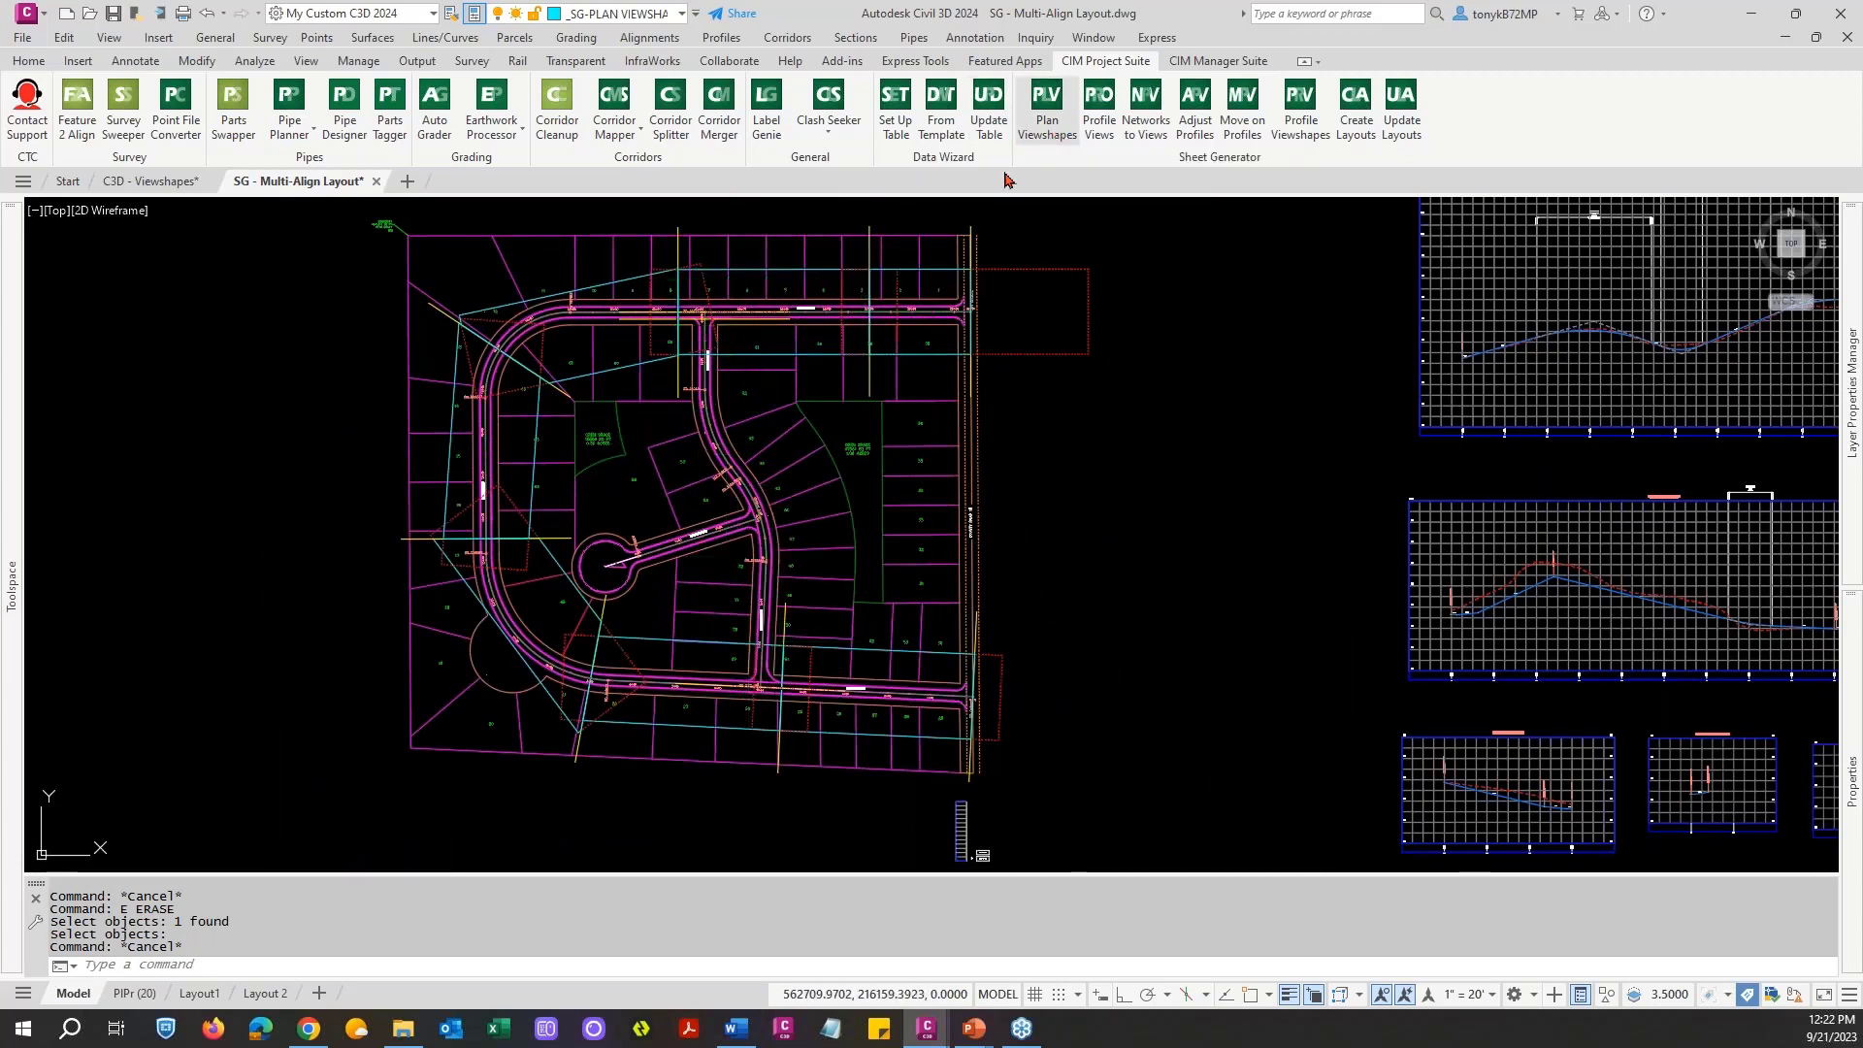
Step: Set up plan viewshapes for the Manchester alignment, using the _PLAN PRINT BLOCK print area block on layer _SG-PLAN PRINT BLOCK-MAN
left_click(1047, 102)
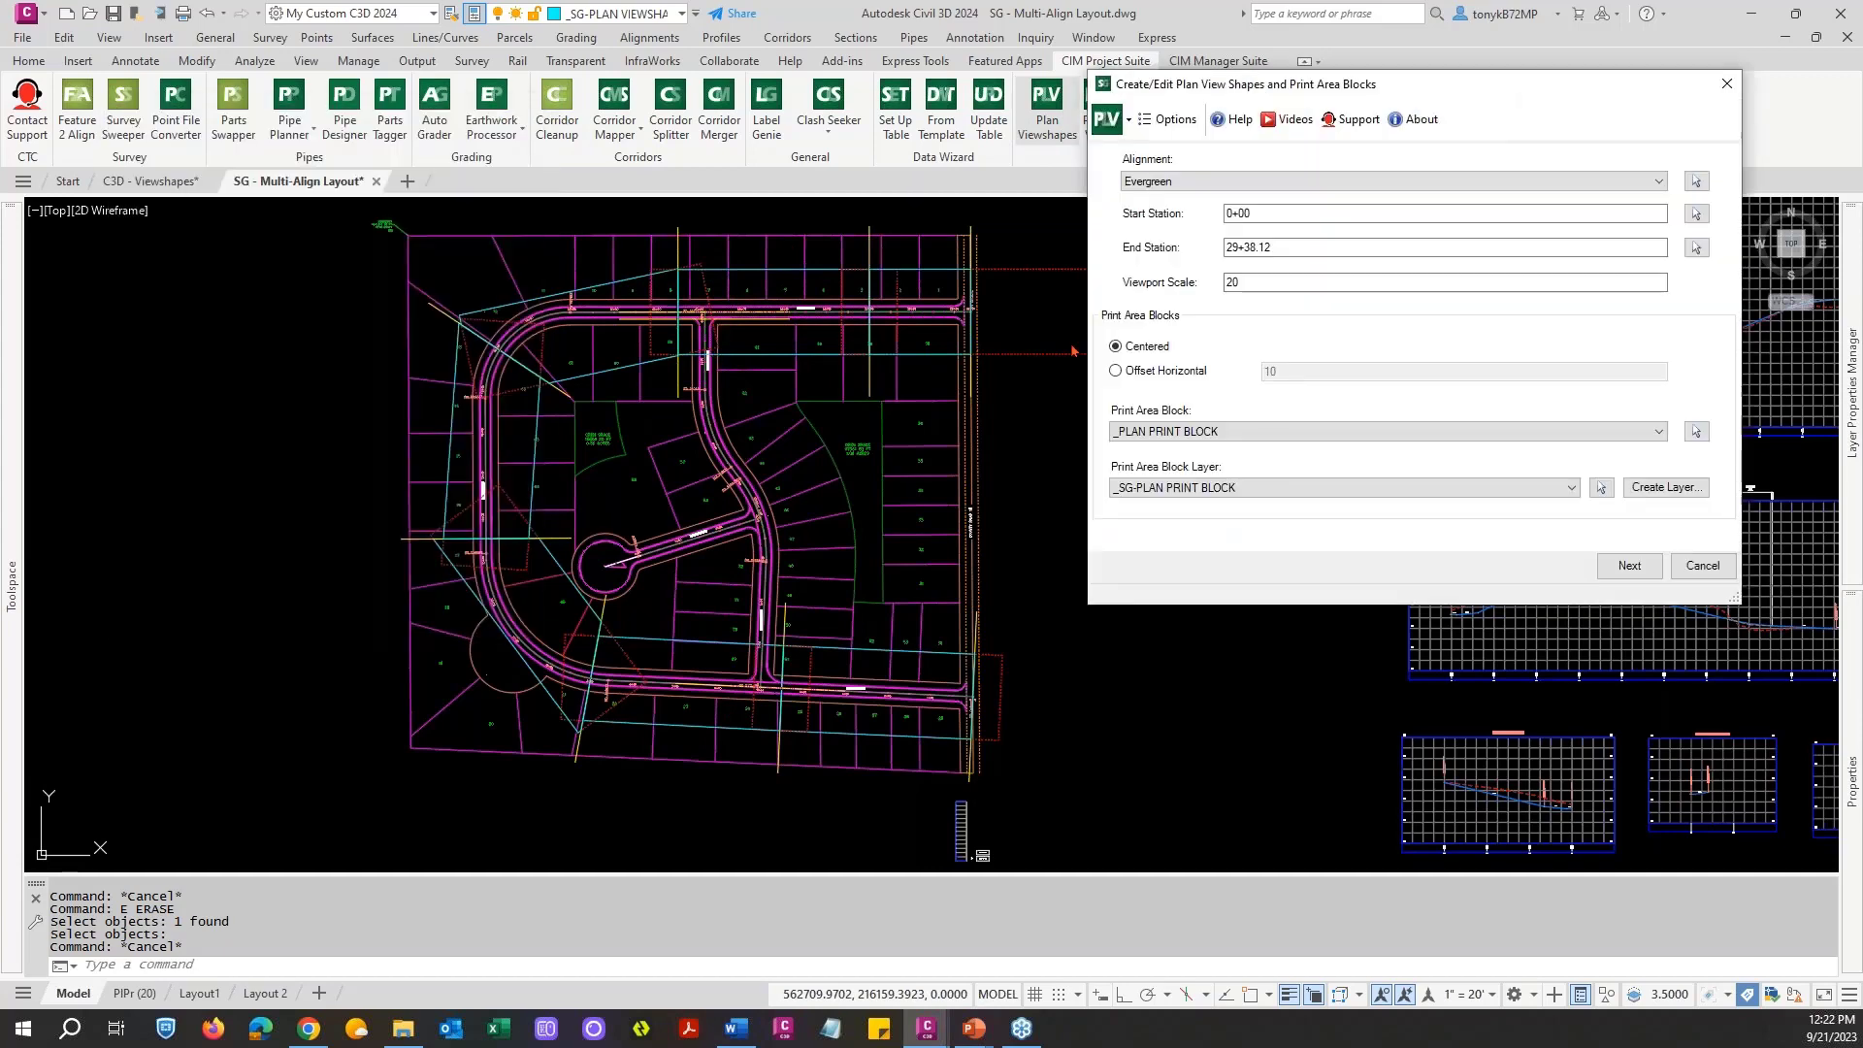
left_click(1403, 184)
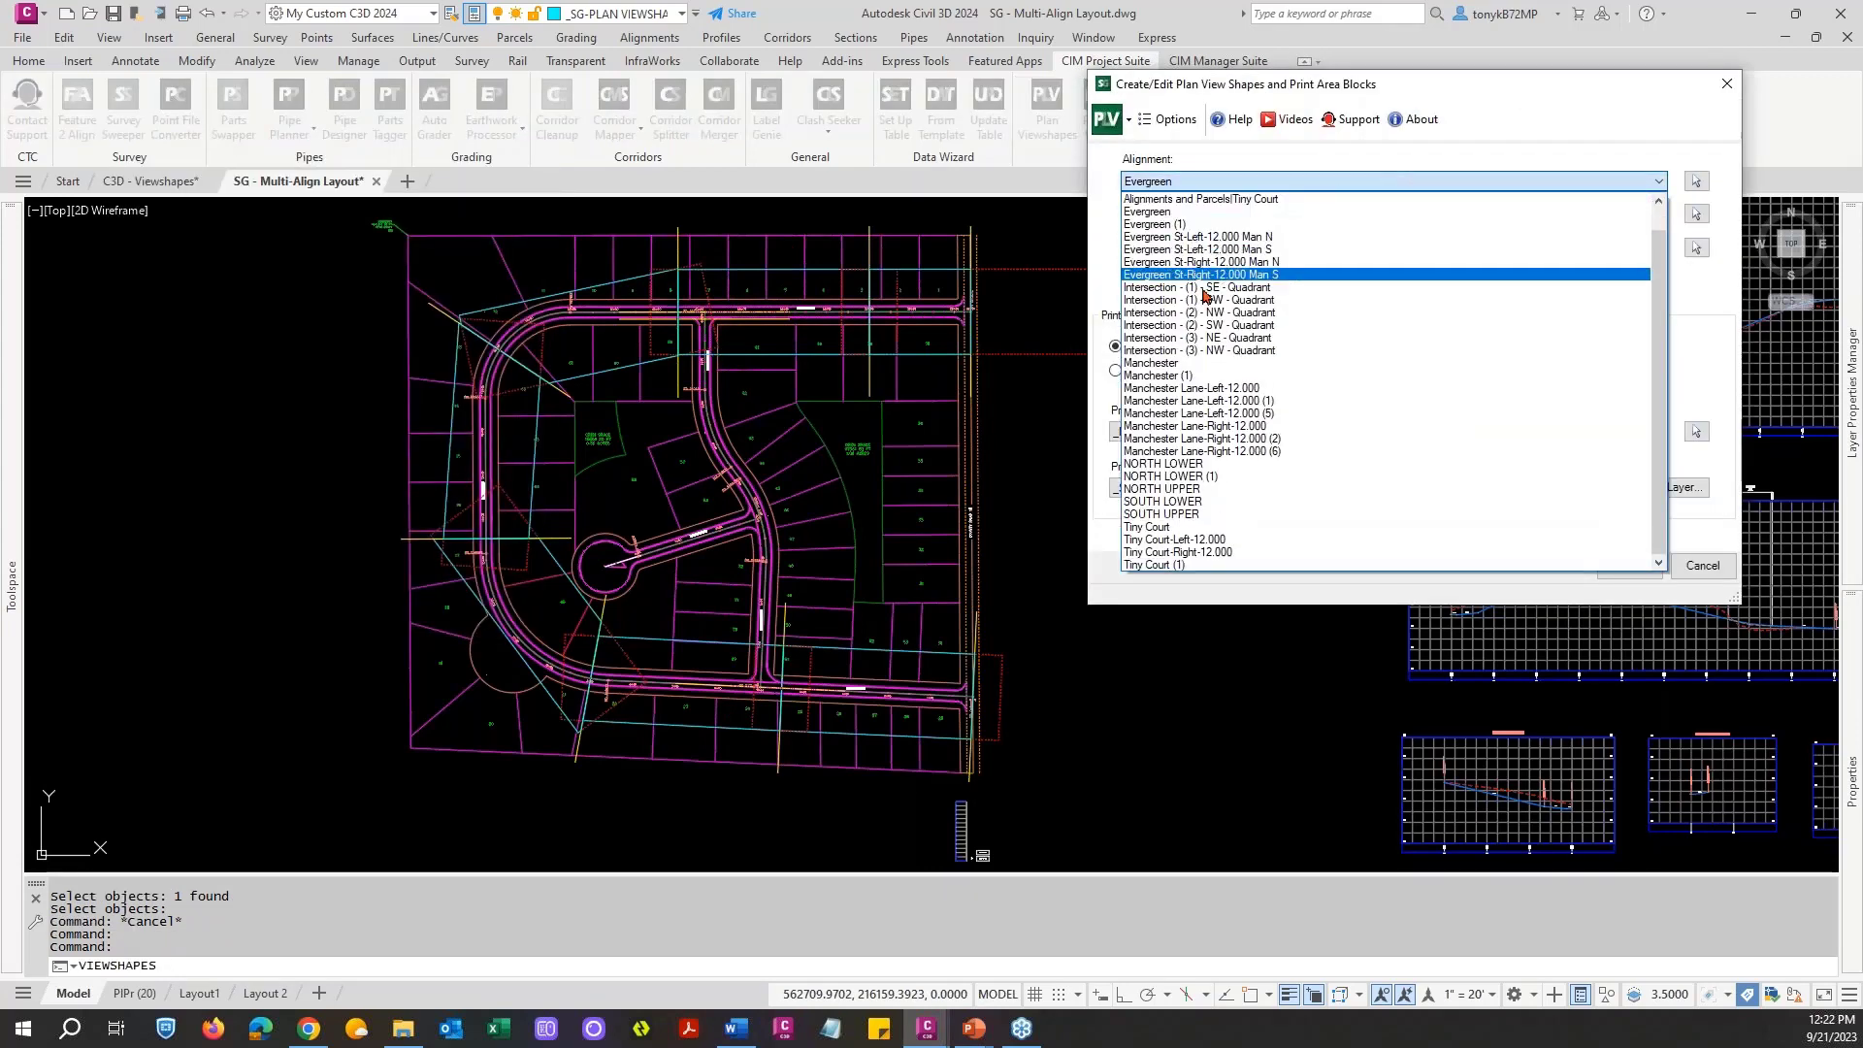
left_click(1171, 368)
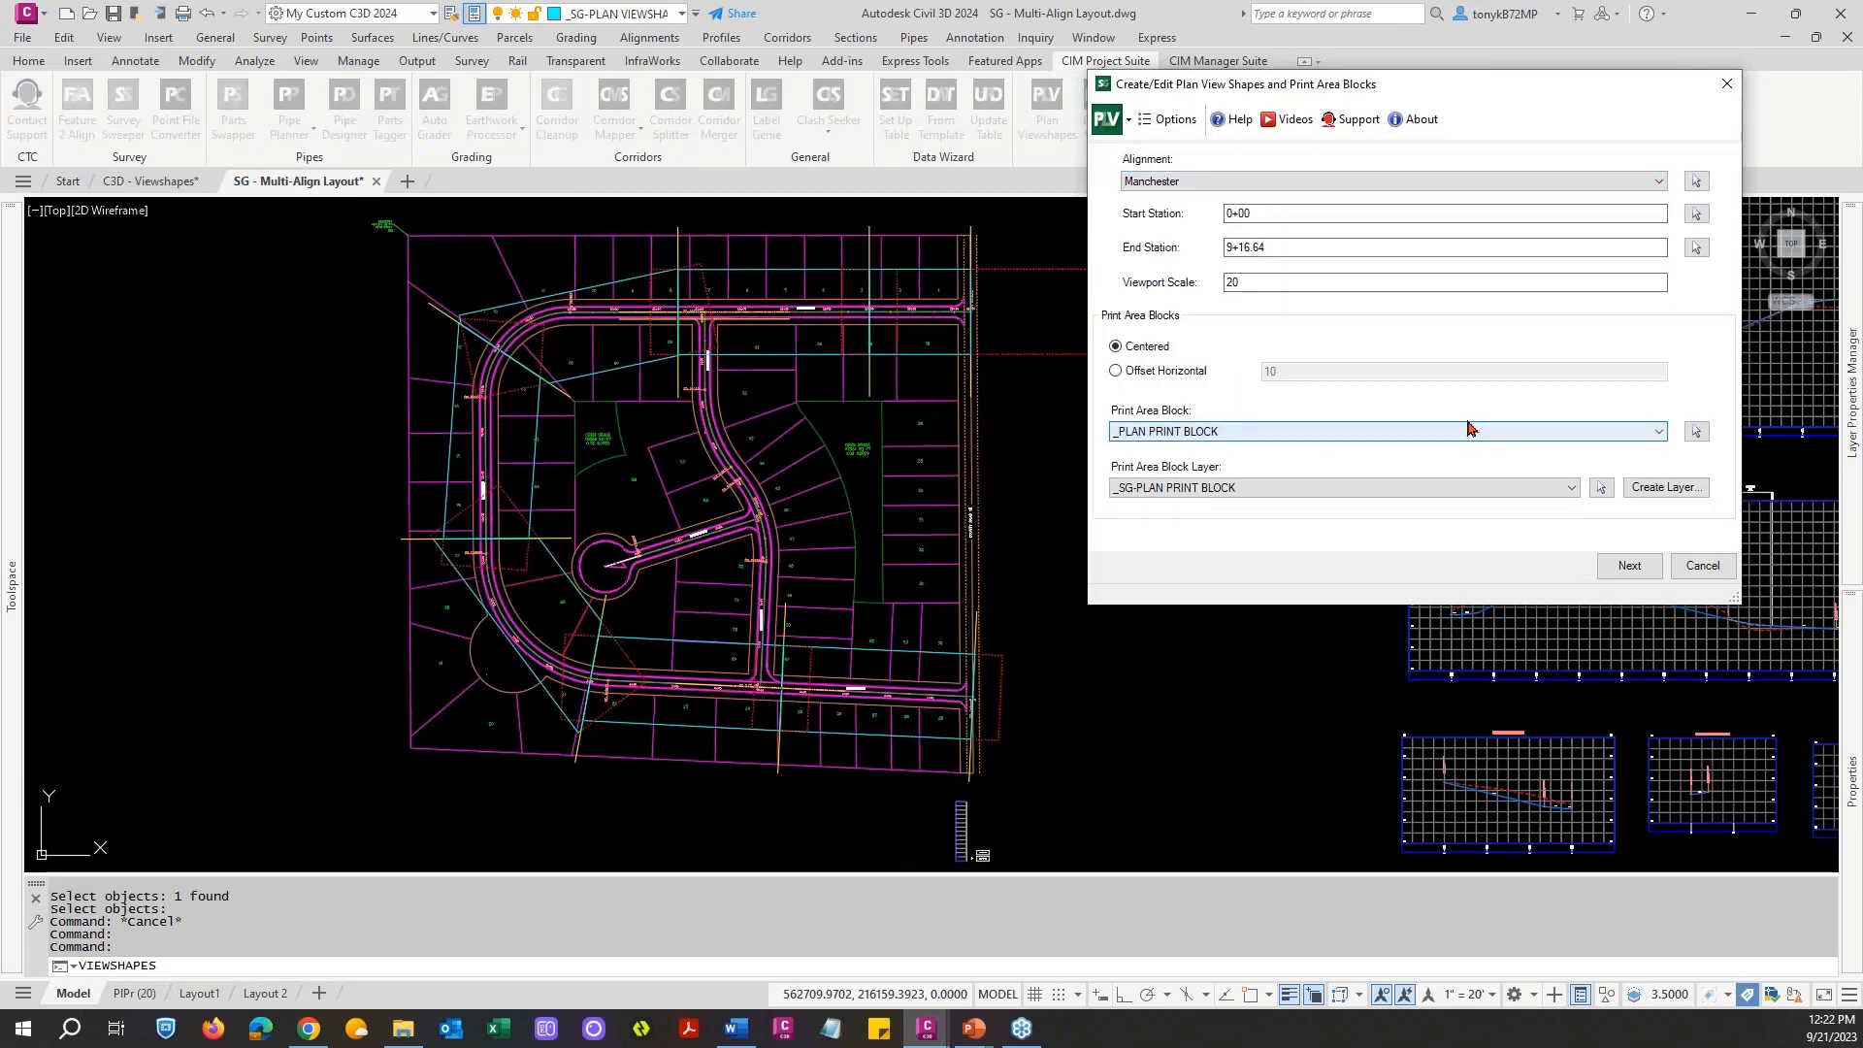
left_click(1653, 433)
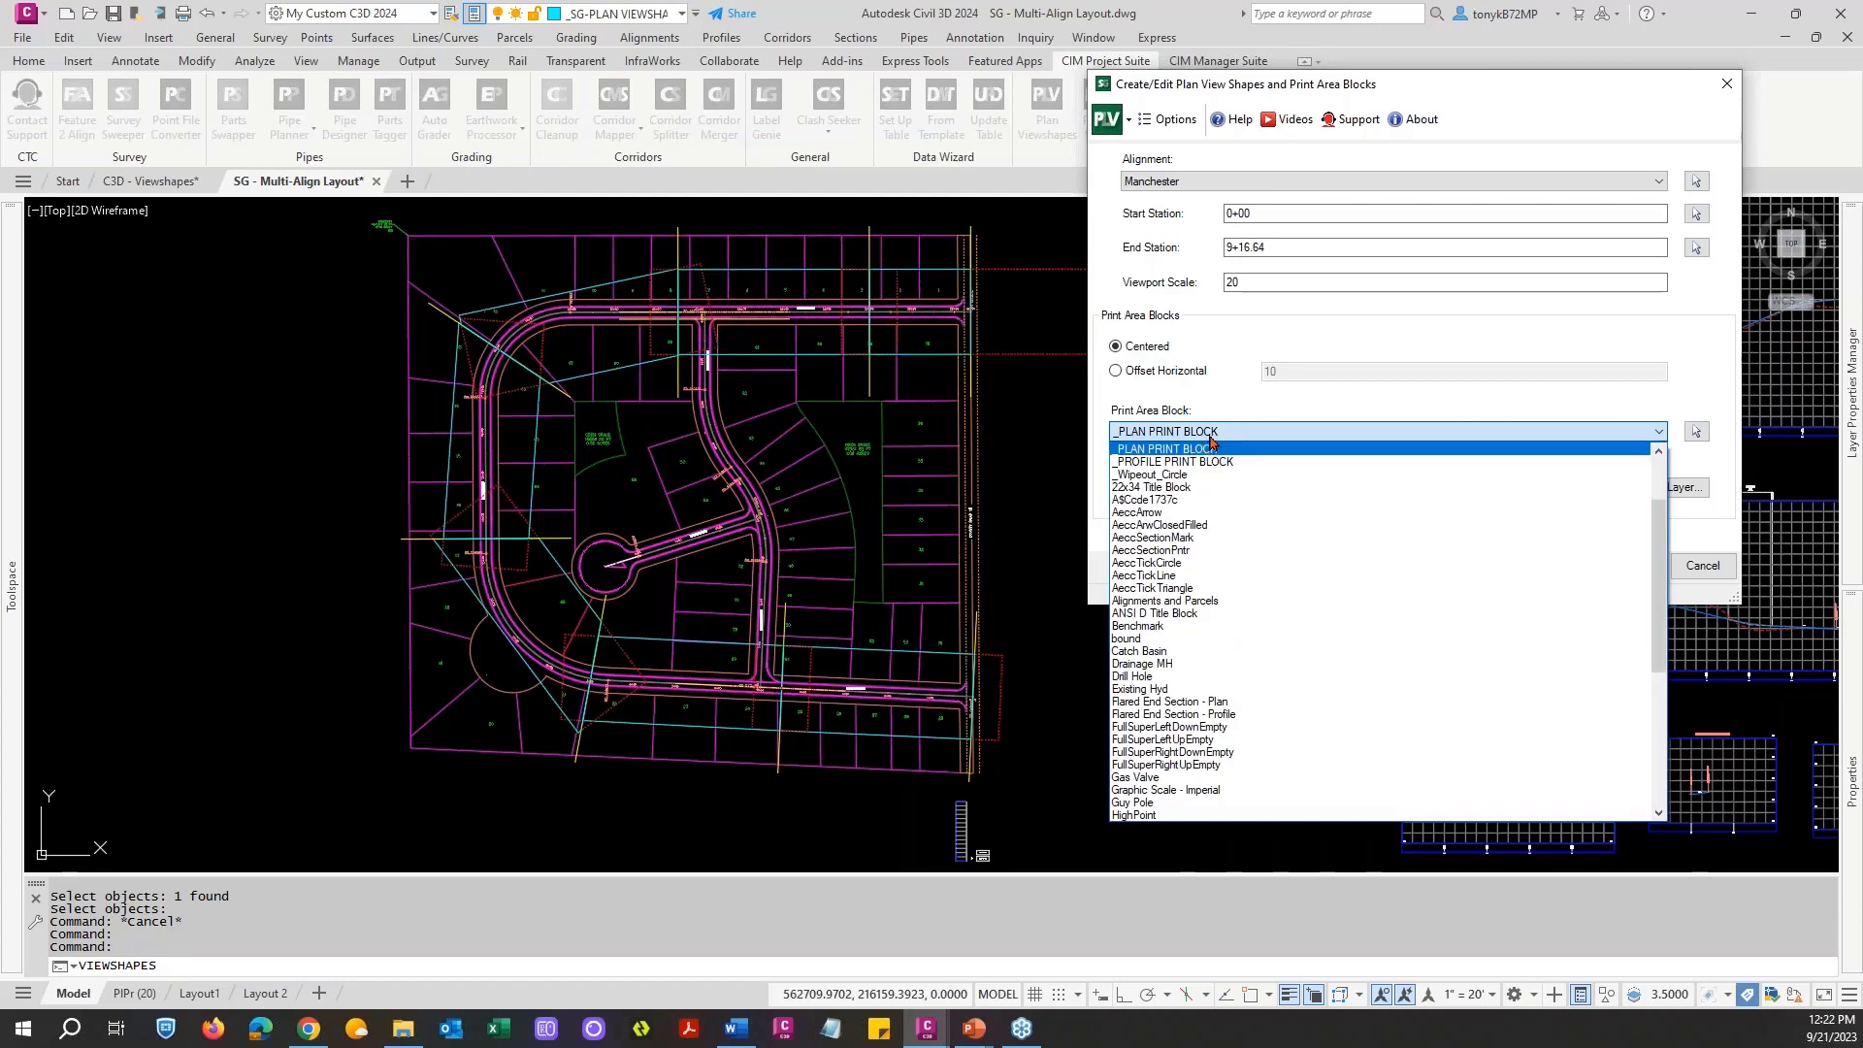
left_click(1210, 448)
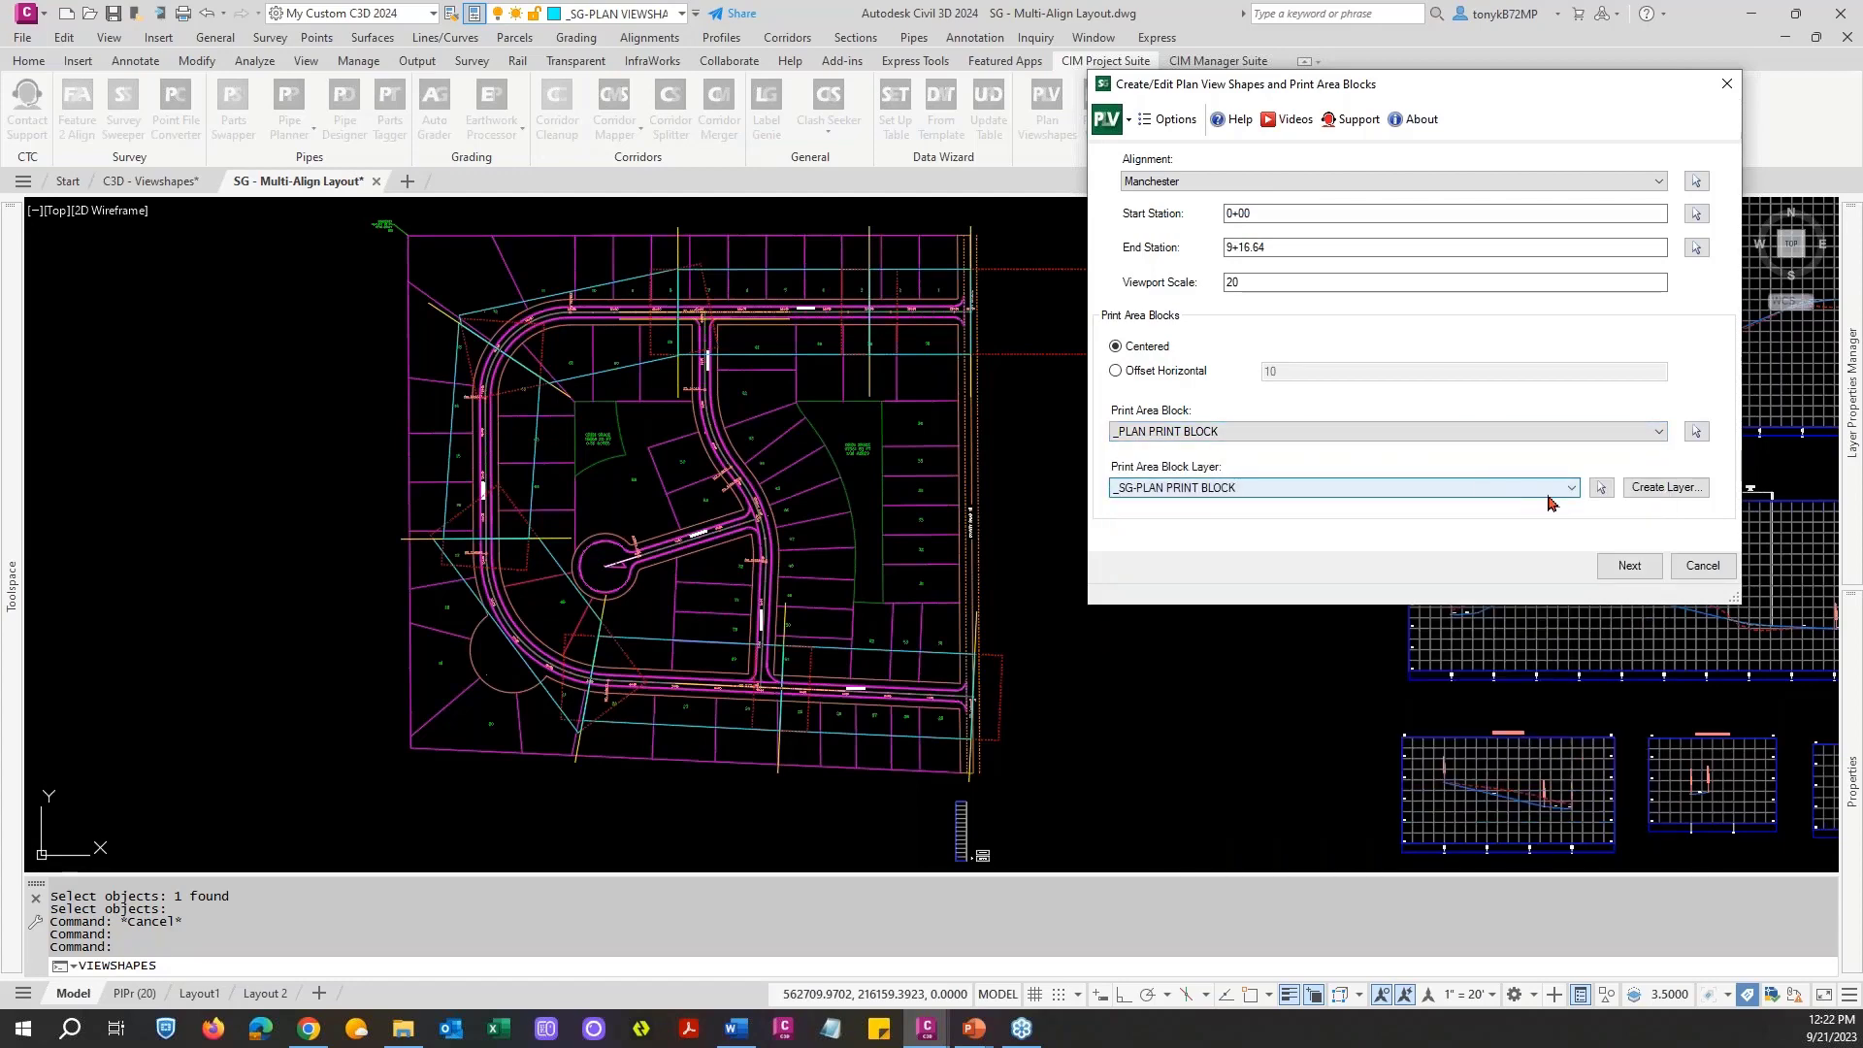
left_click(1572, 490)
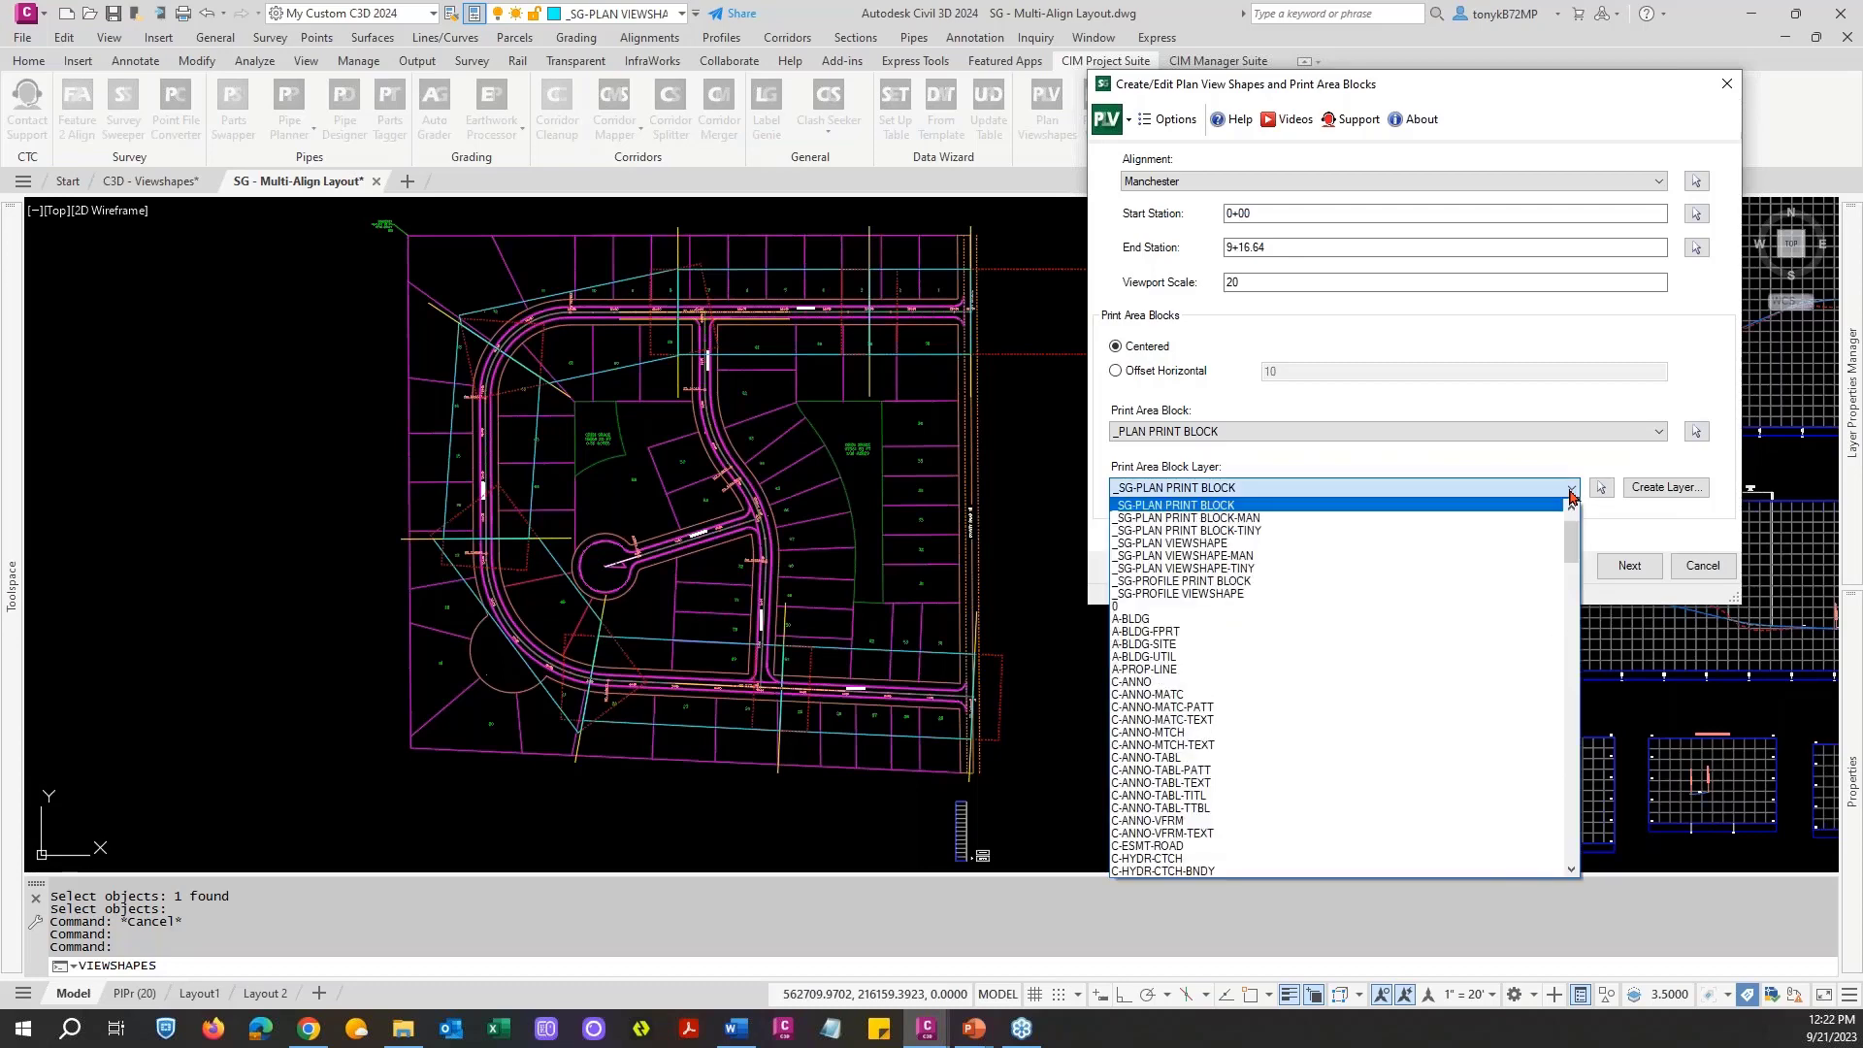
left_click(1260, 519)
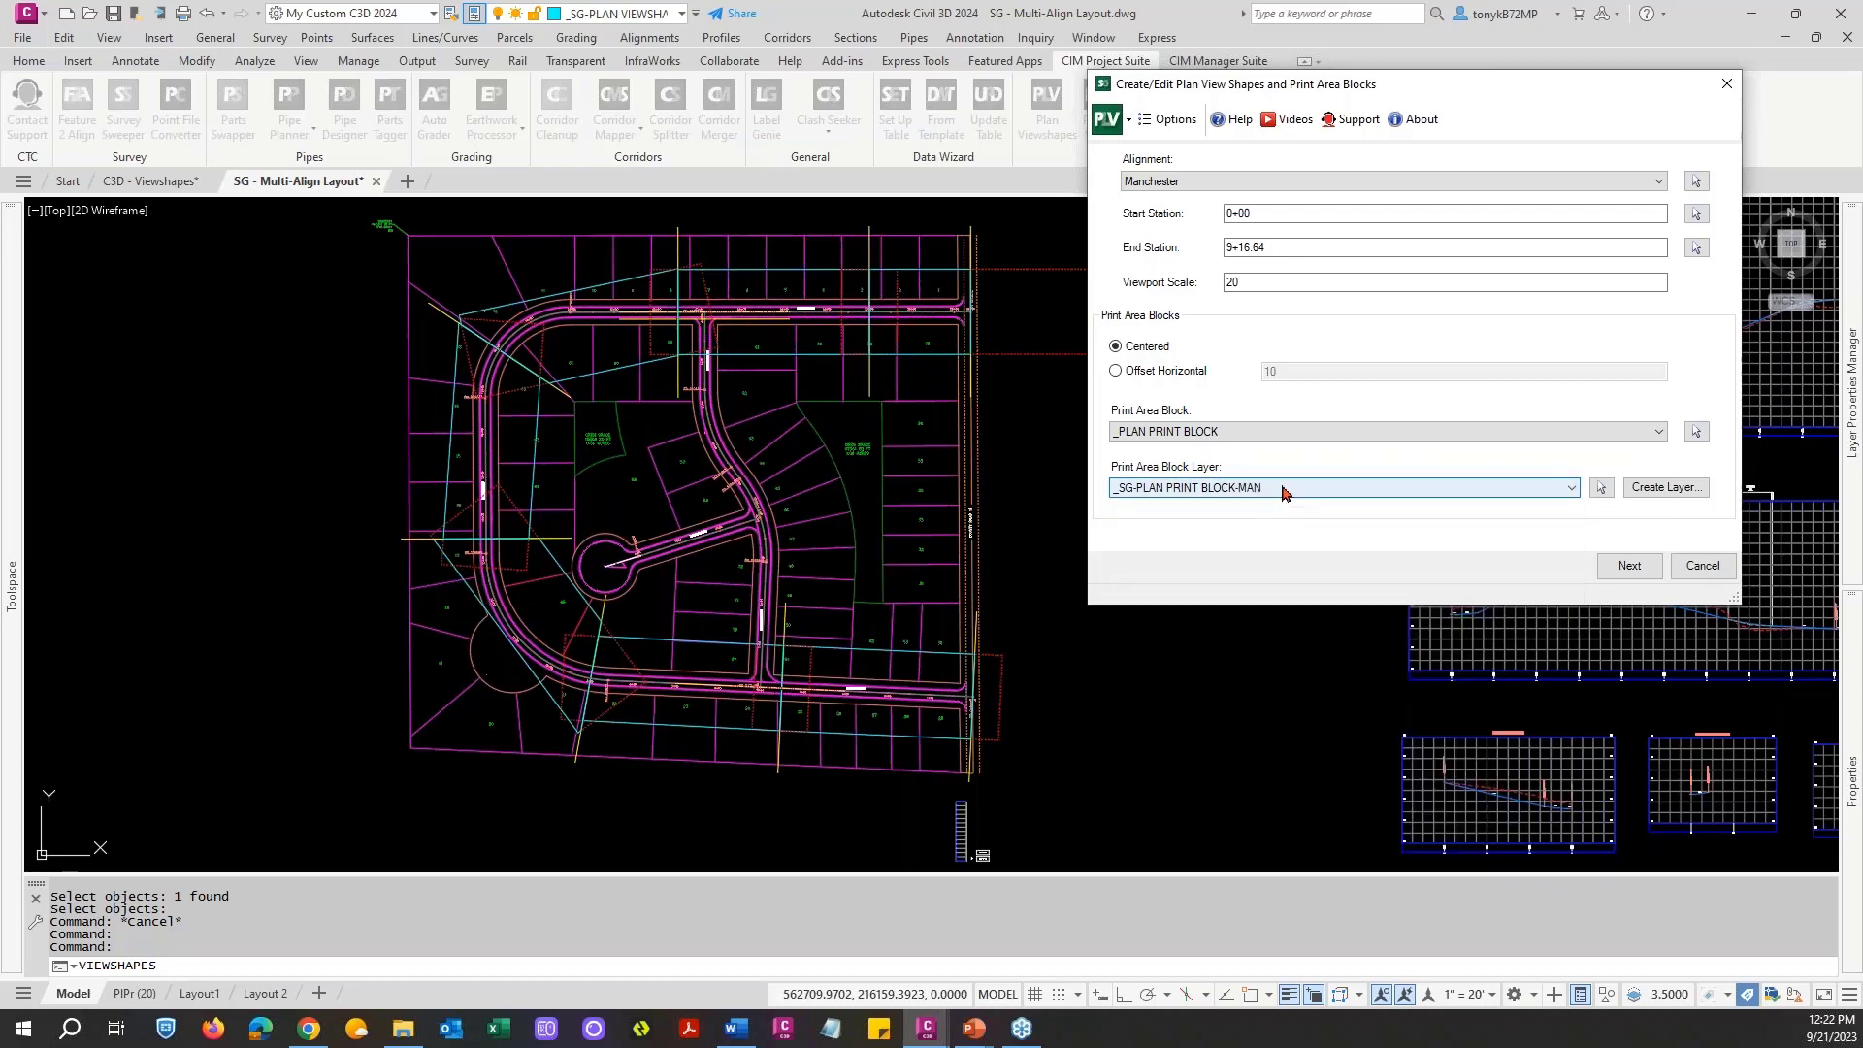
Step: Put the Manchester viewshapes on layer _SG-PLAN VIEWSHAPE-MAN and generate them with the existing matchline settings
left_click(1628, 567)
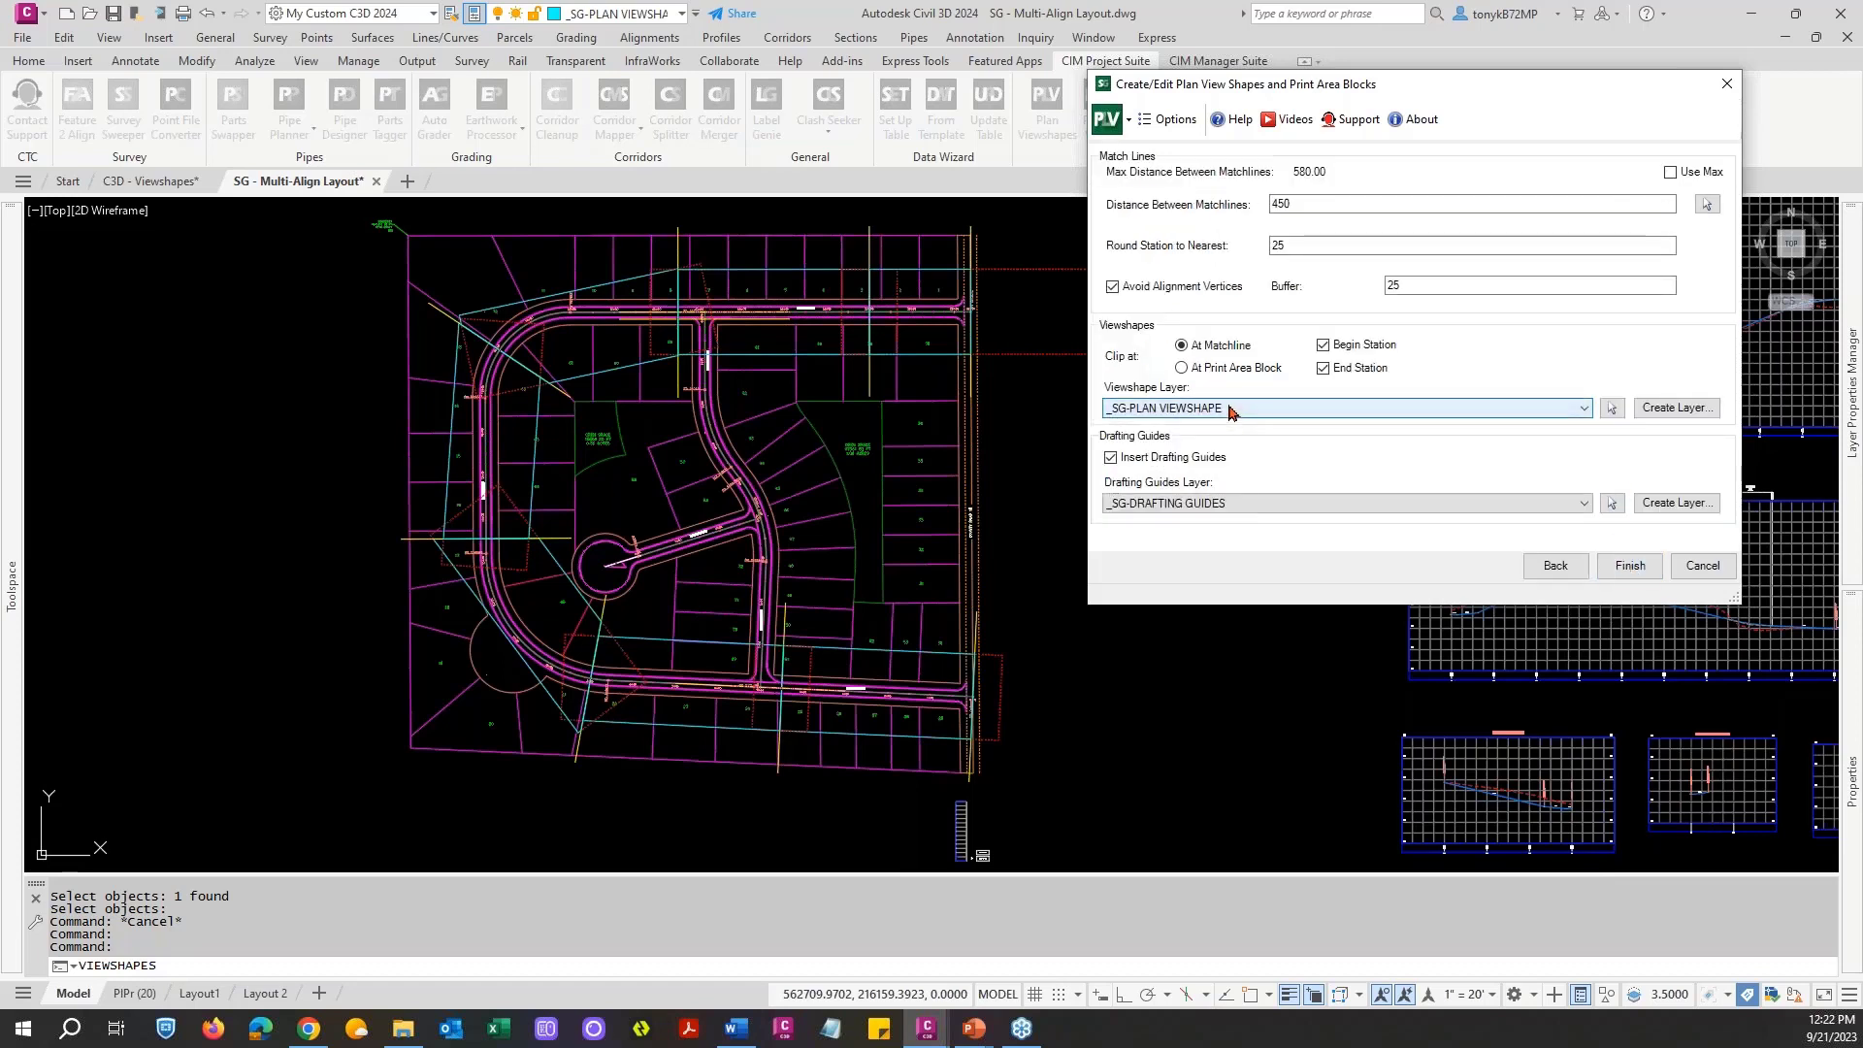
left_click(1584, 409)
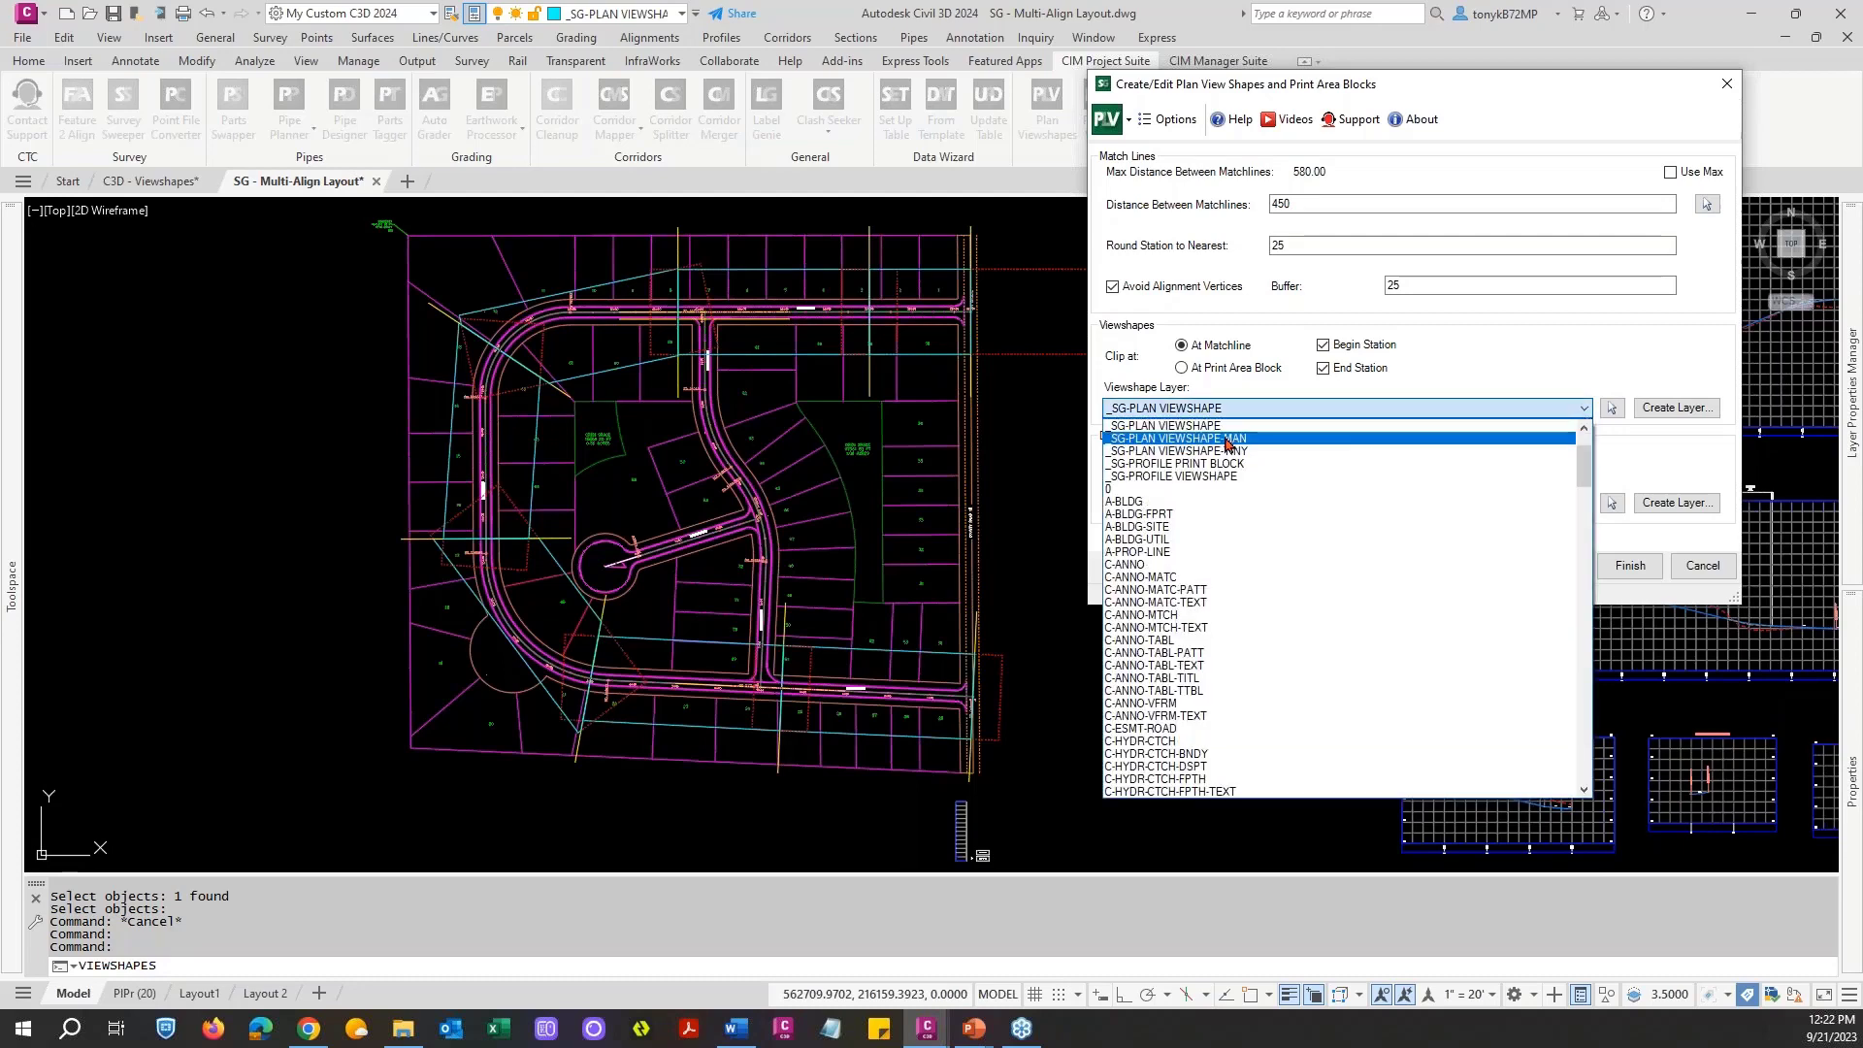
left_click(1227, 438)
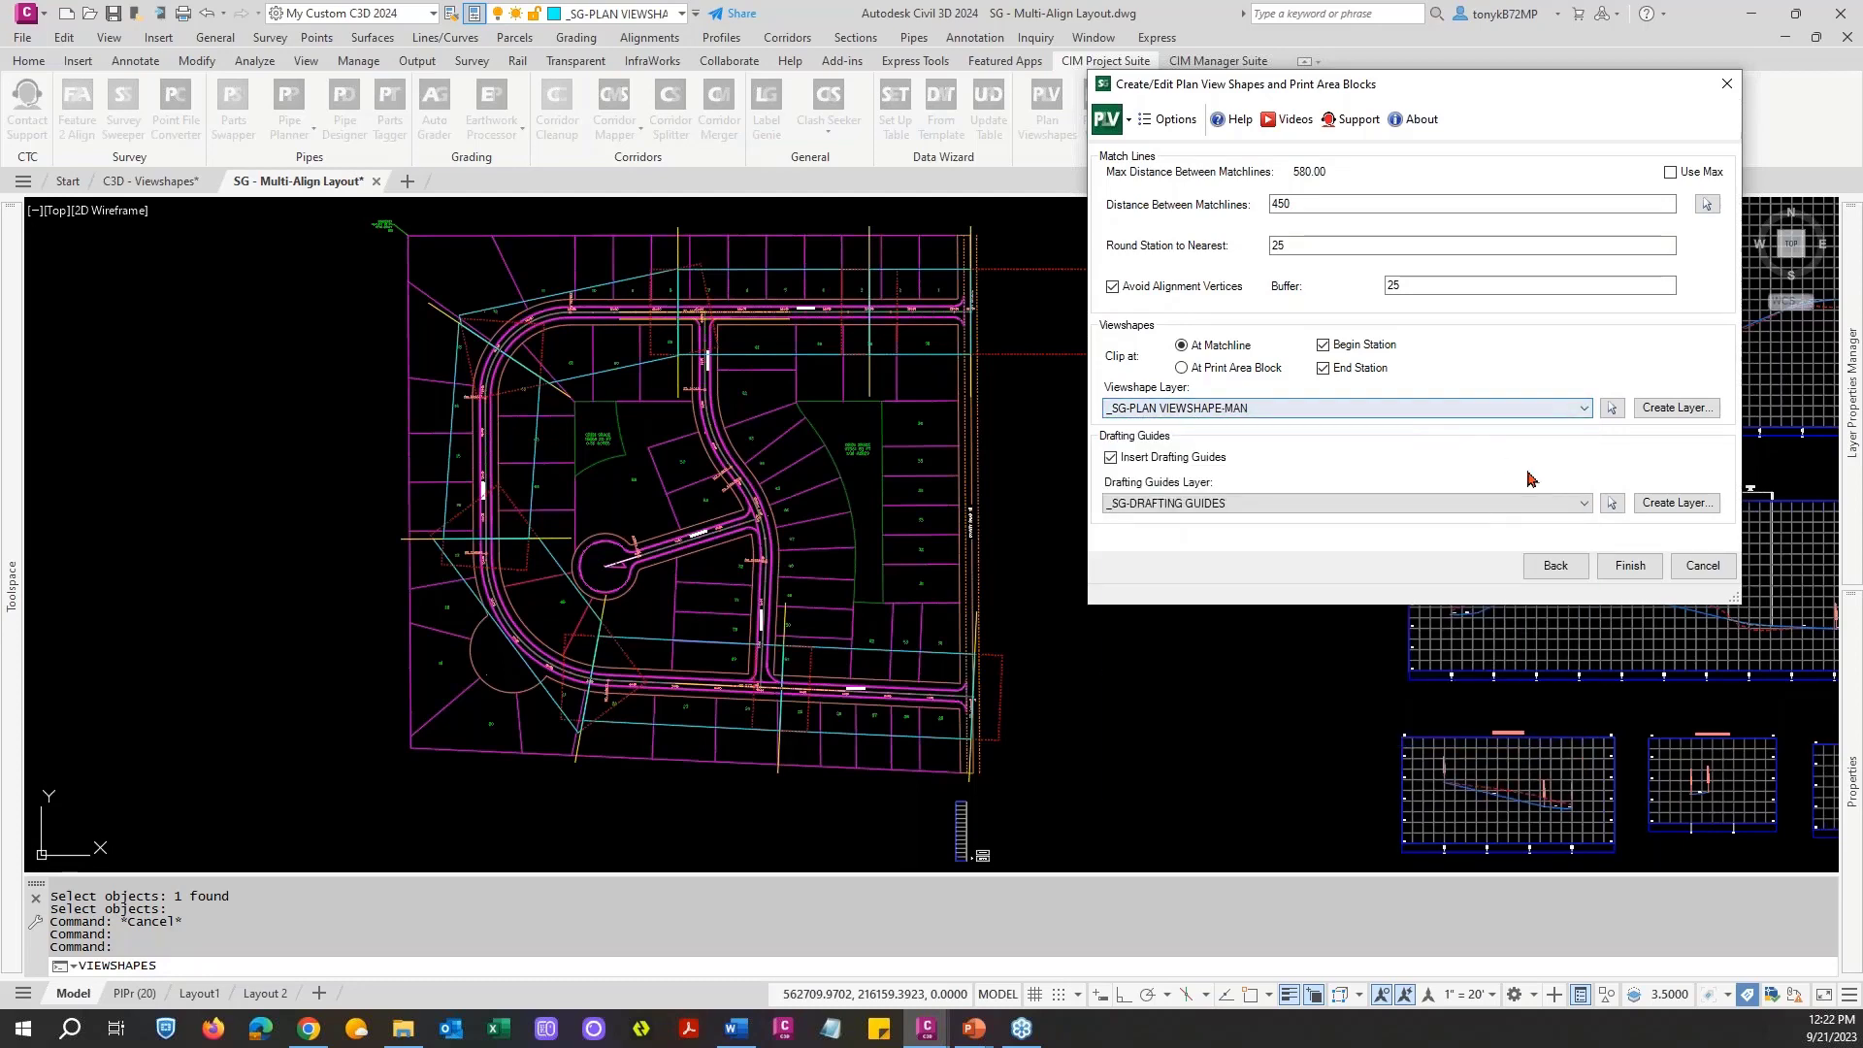
left_click(1630, 566)
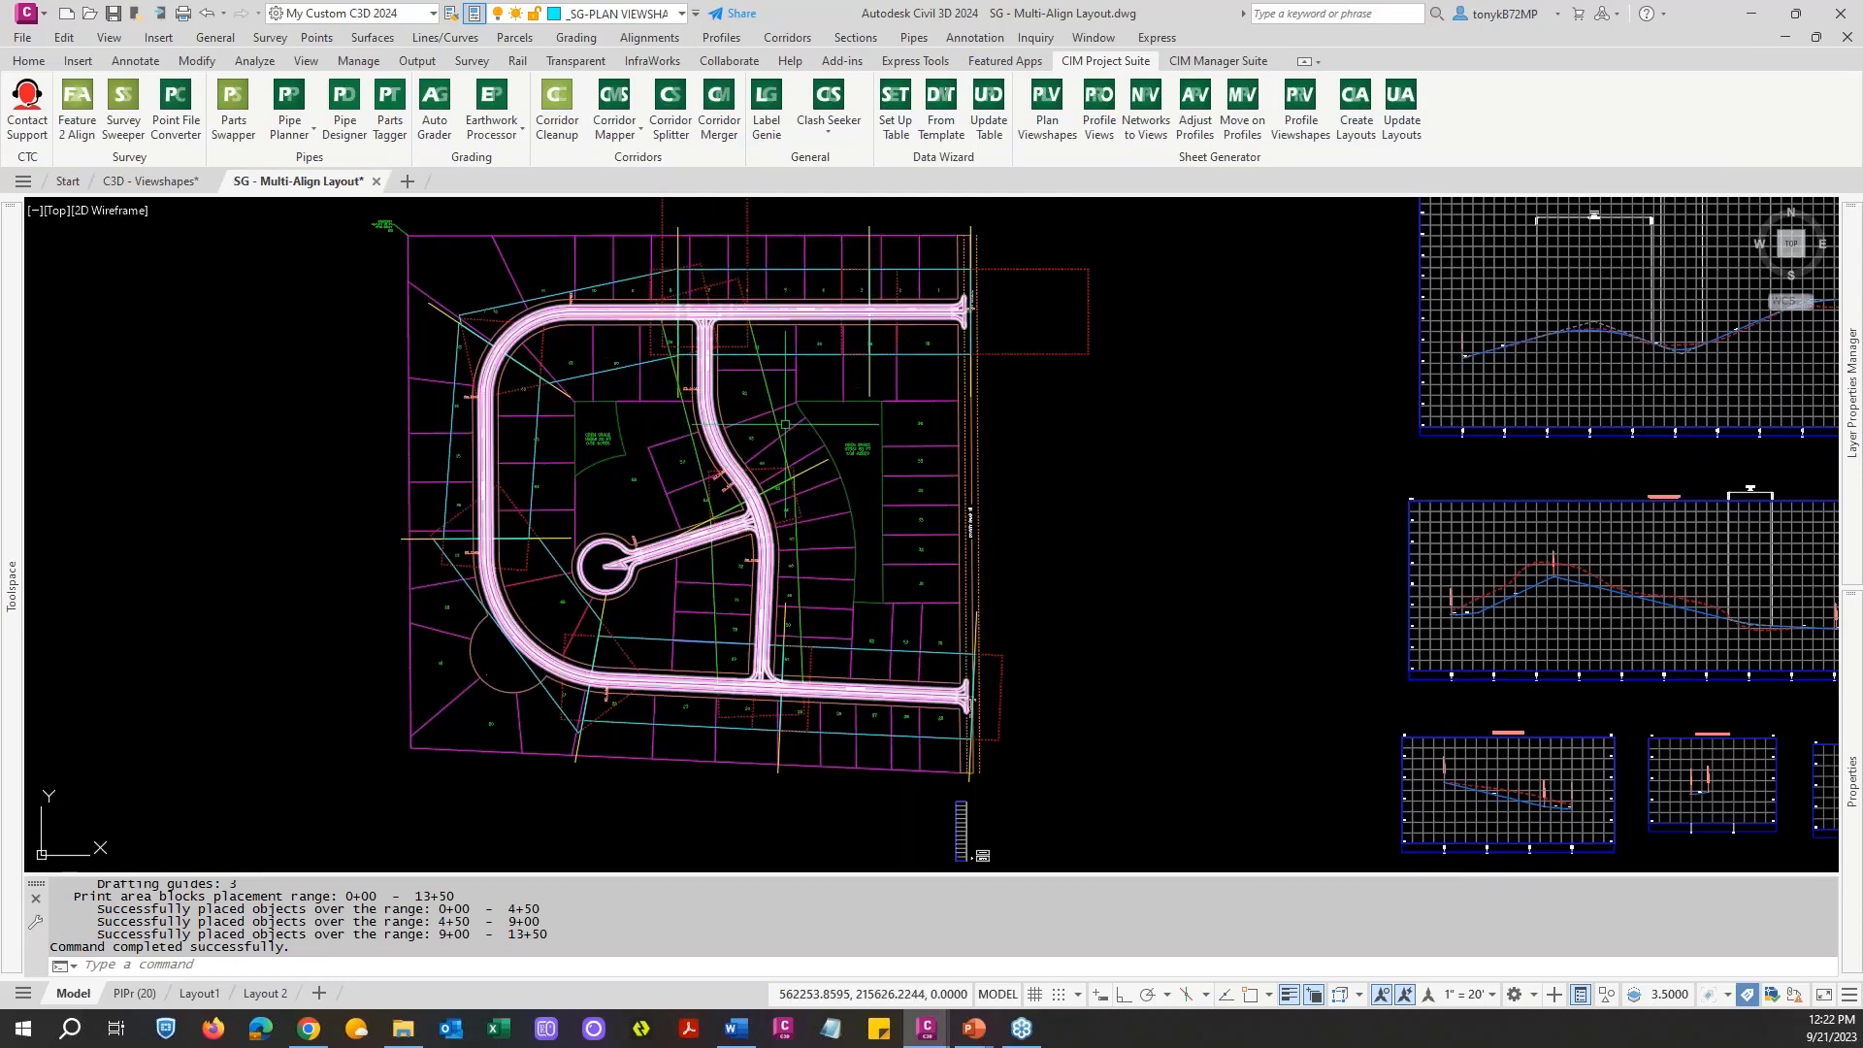
Step: Examine the new Manchester viewshapes and print area blocks, and where the Tiny Court alignment starts at the cul-de-sac
middle_click_drag(789, 698, 833, 541)
scroll(833, 540, "up", 4)
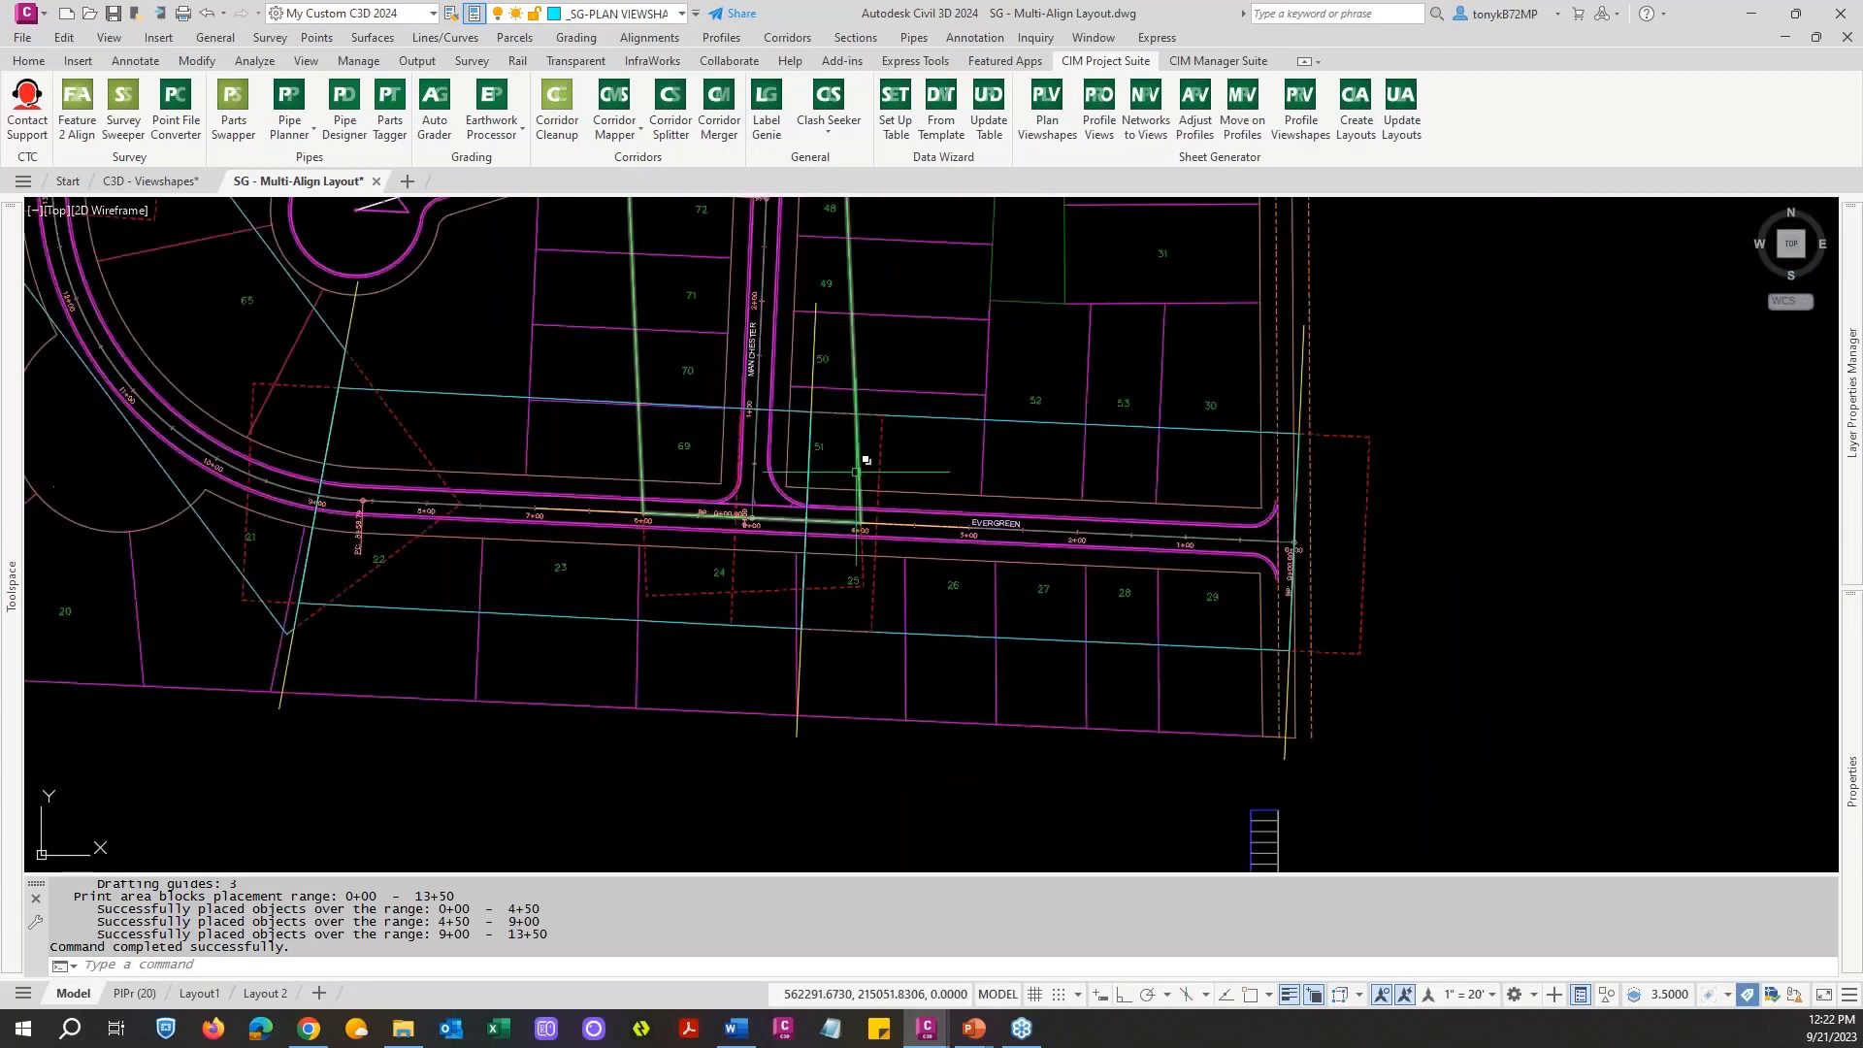
scroll(887, 415, "down", 4)
scroll(815, 418, "up", 2)
key("Escape")
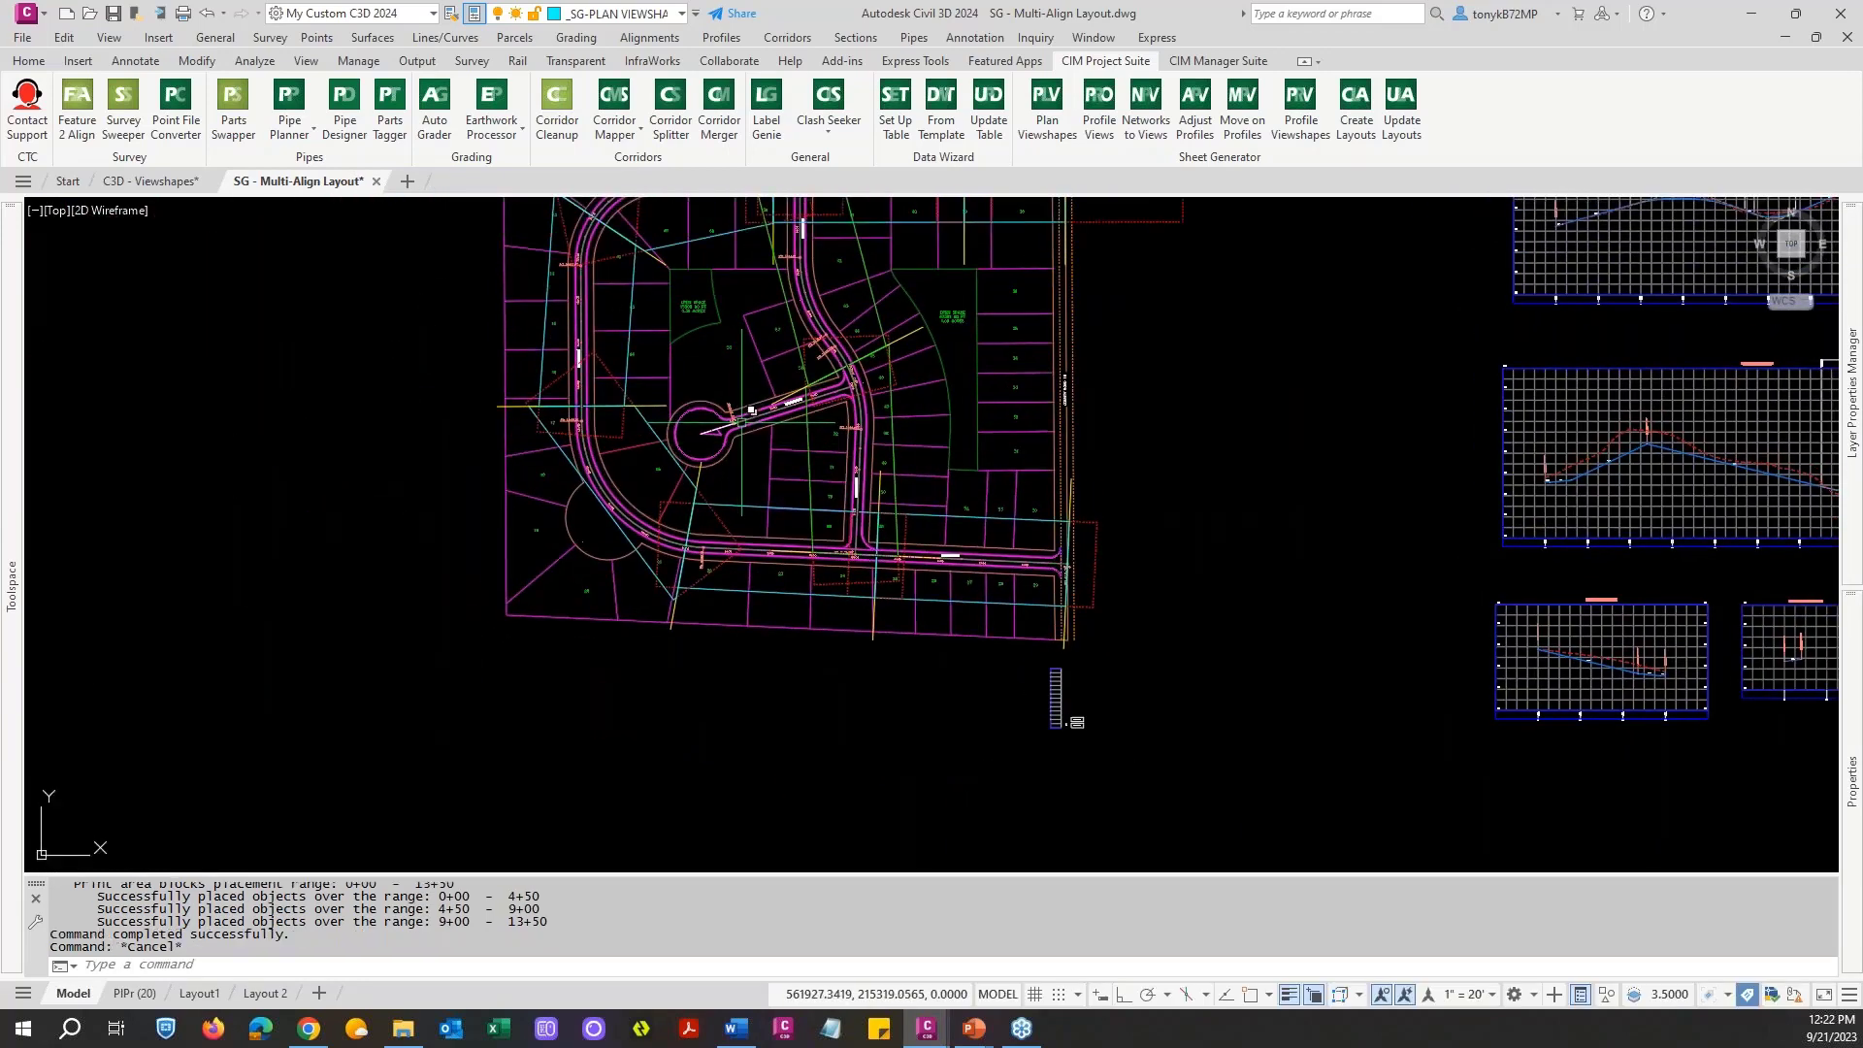
scroll(742, 421, "up", 1)
scroll(788, 362, "up", 1)
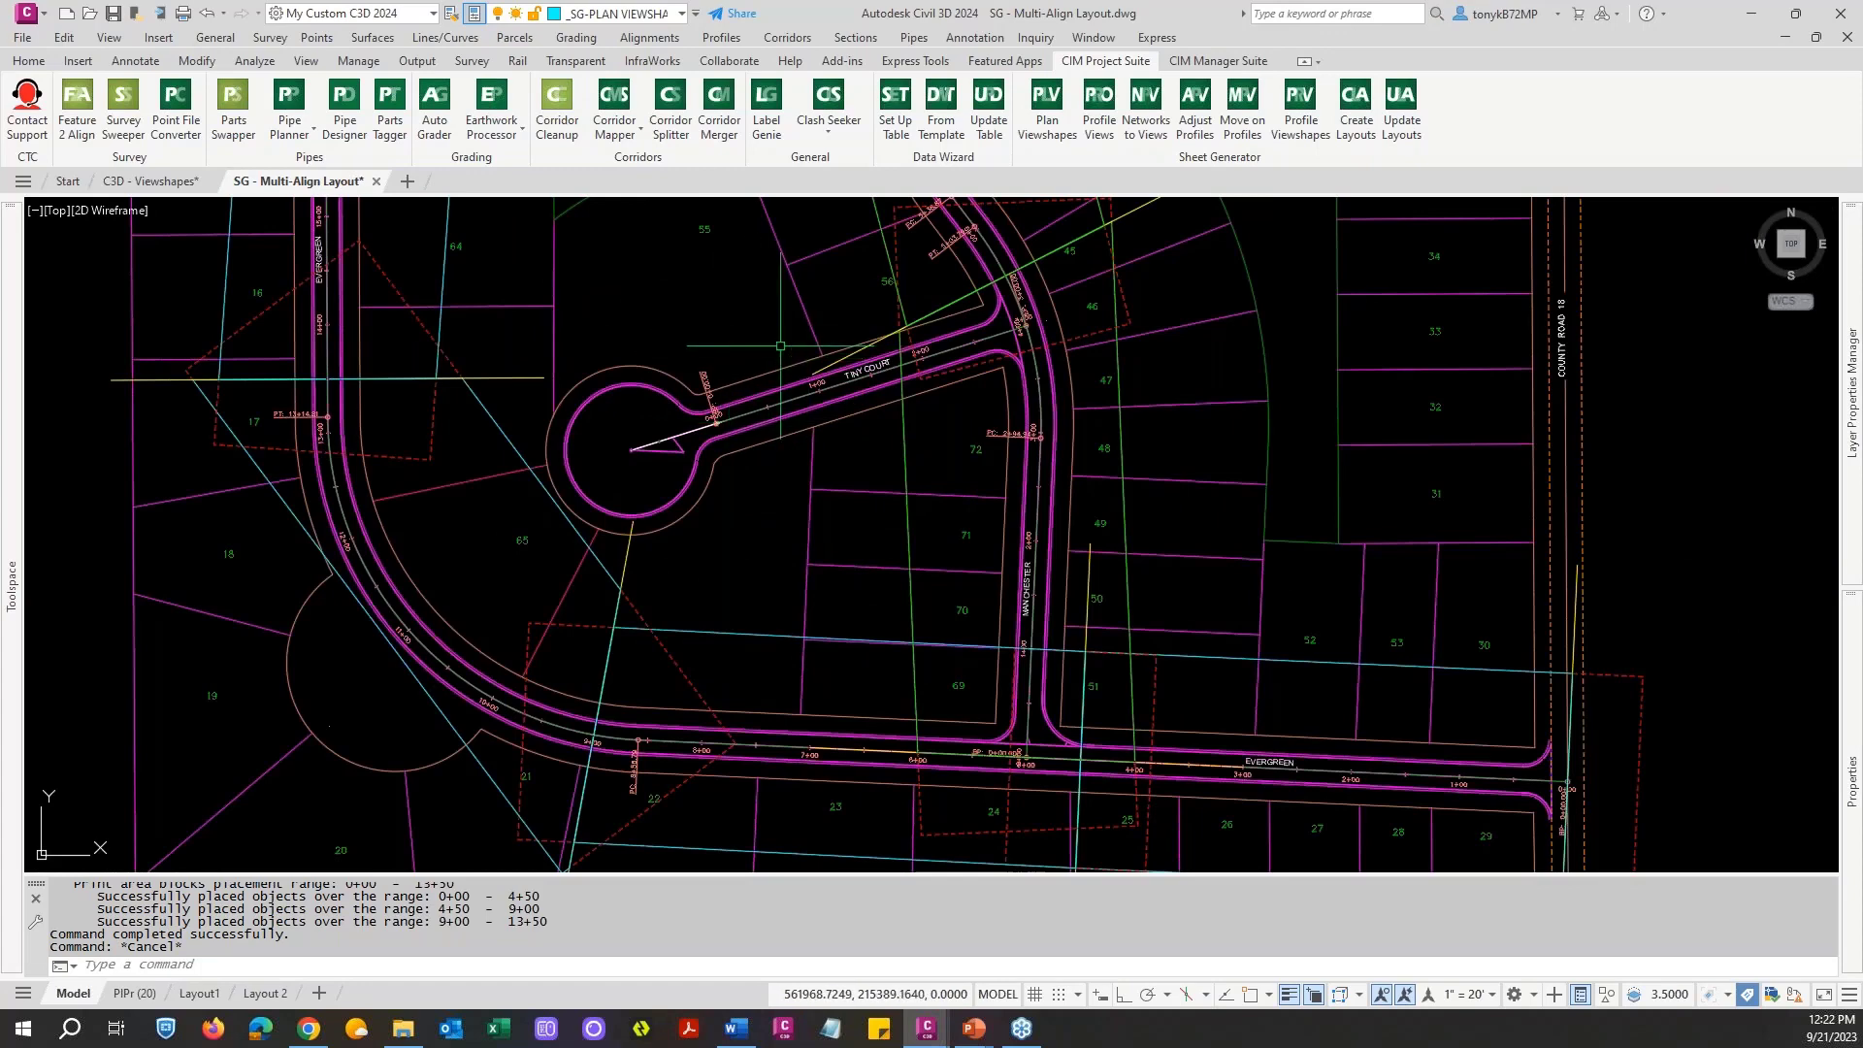
scroll(780, 345, "down", 3)
scroll(792, 379, "up", 3)
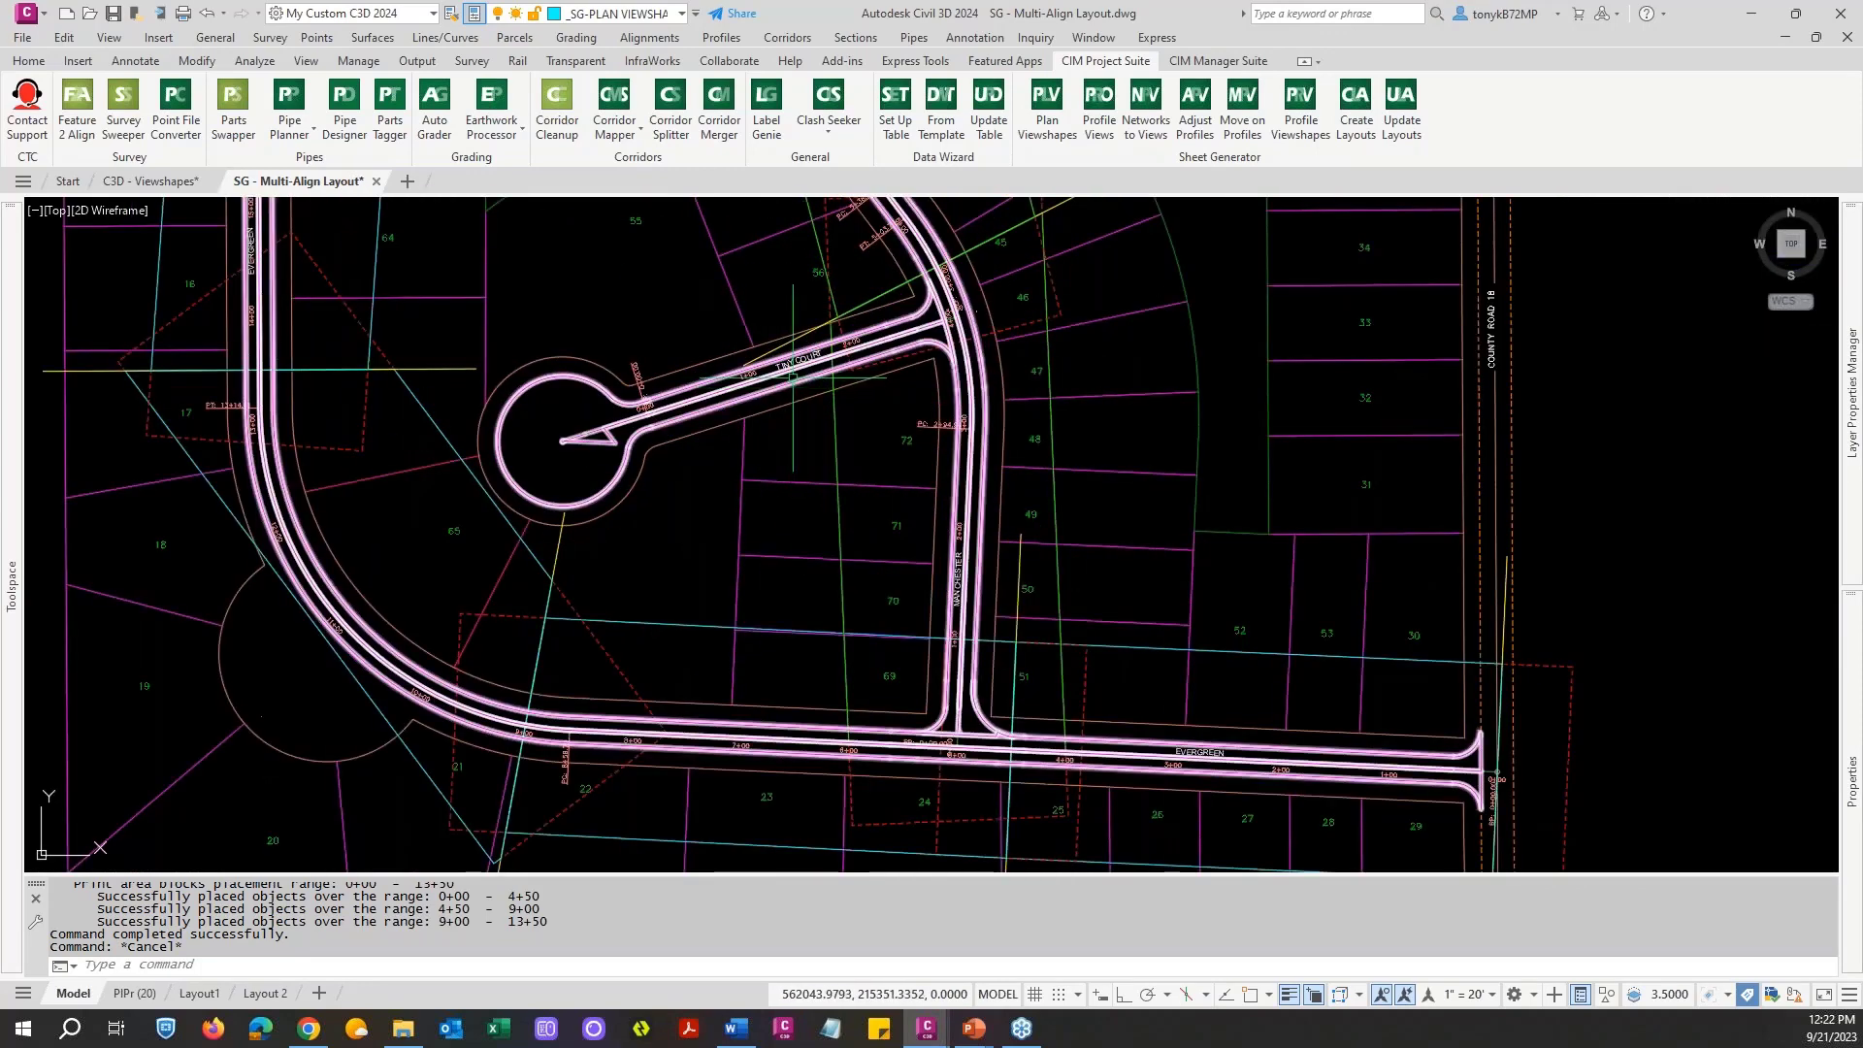
key("Escape")
scroll(630, 462, "up", 3)
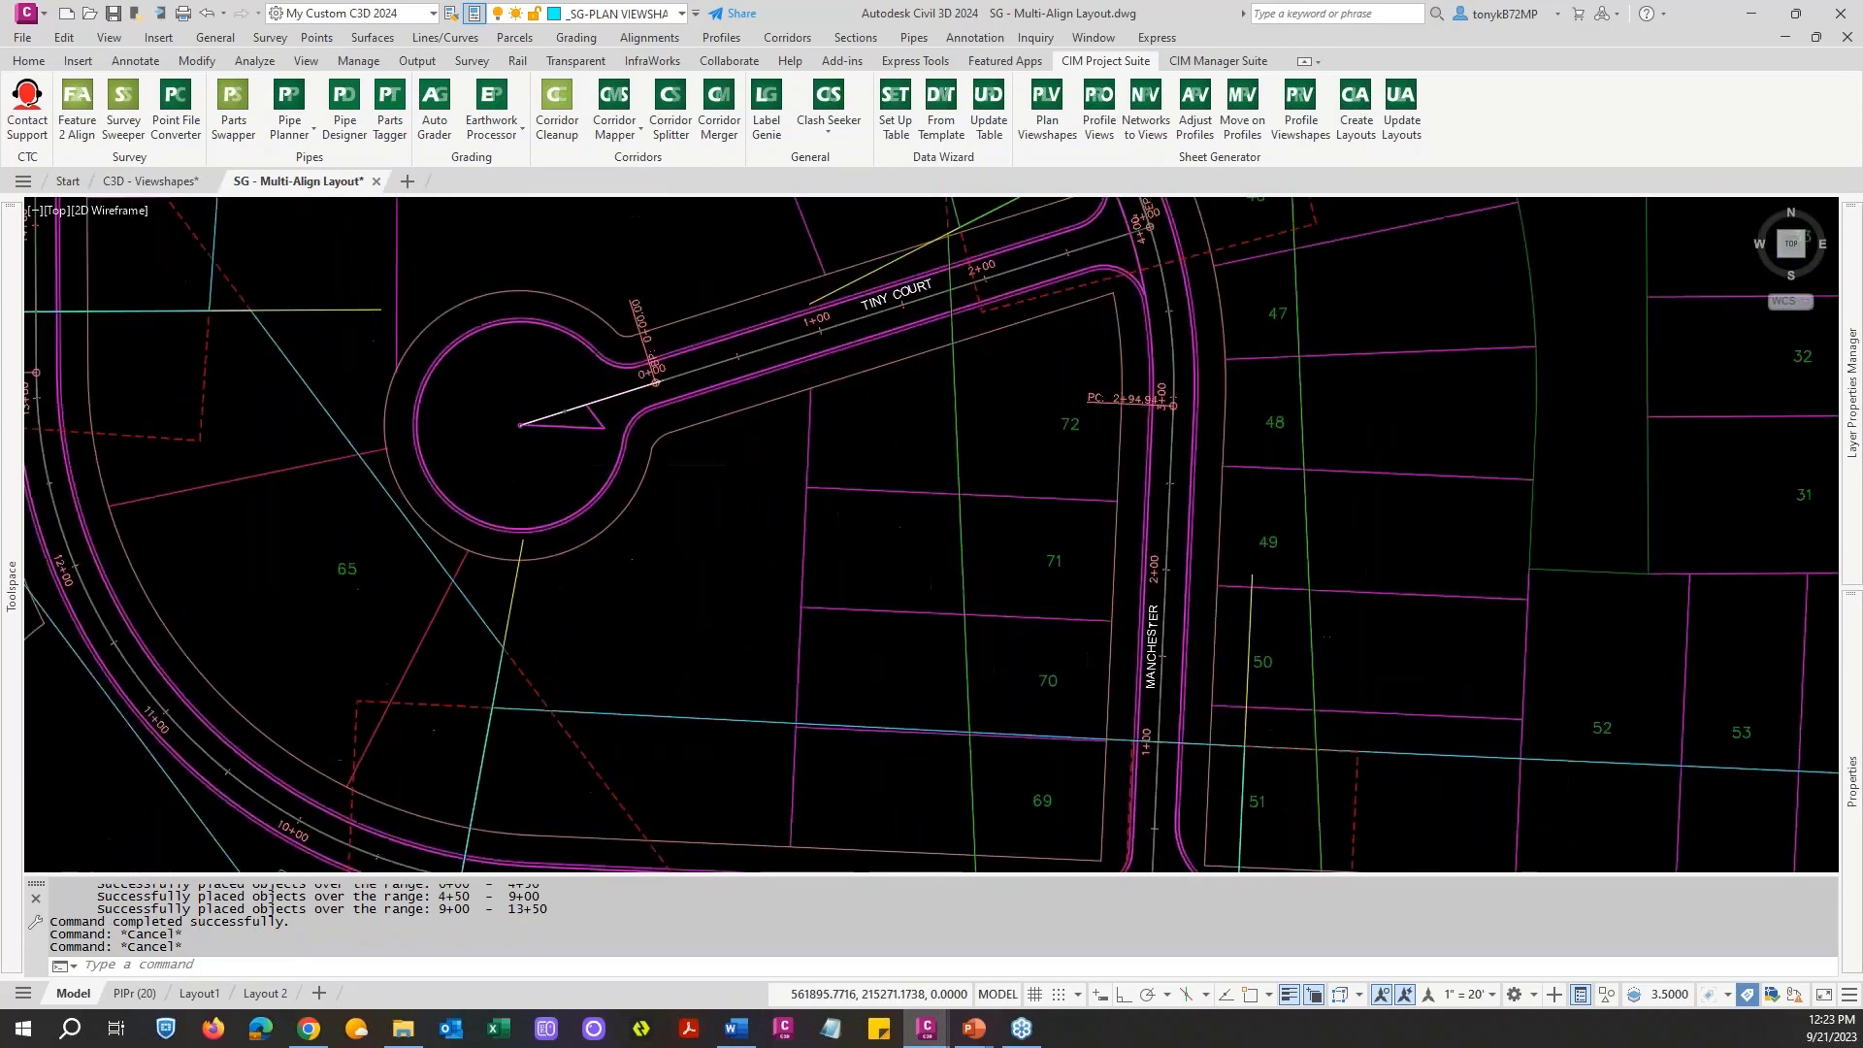
scroll(632, 461, "down", 3)
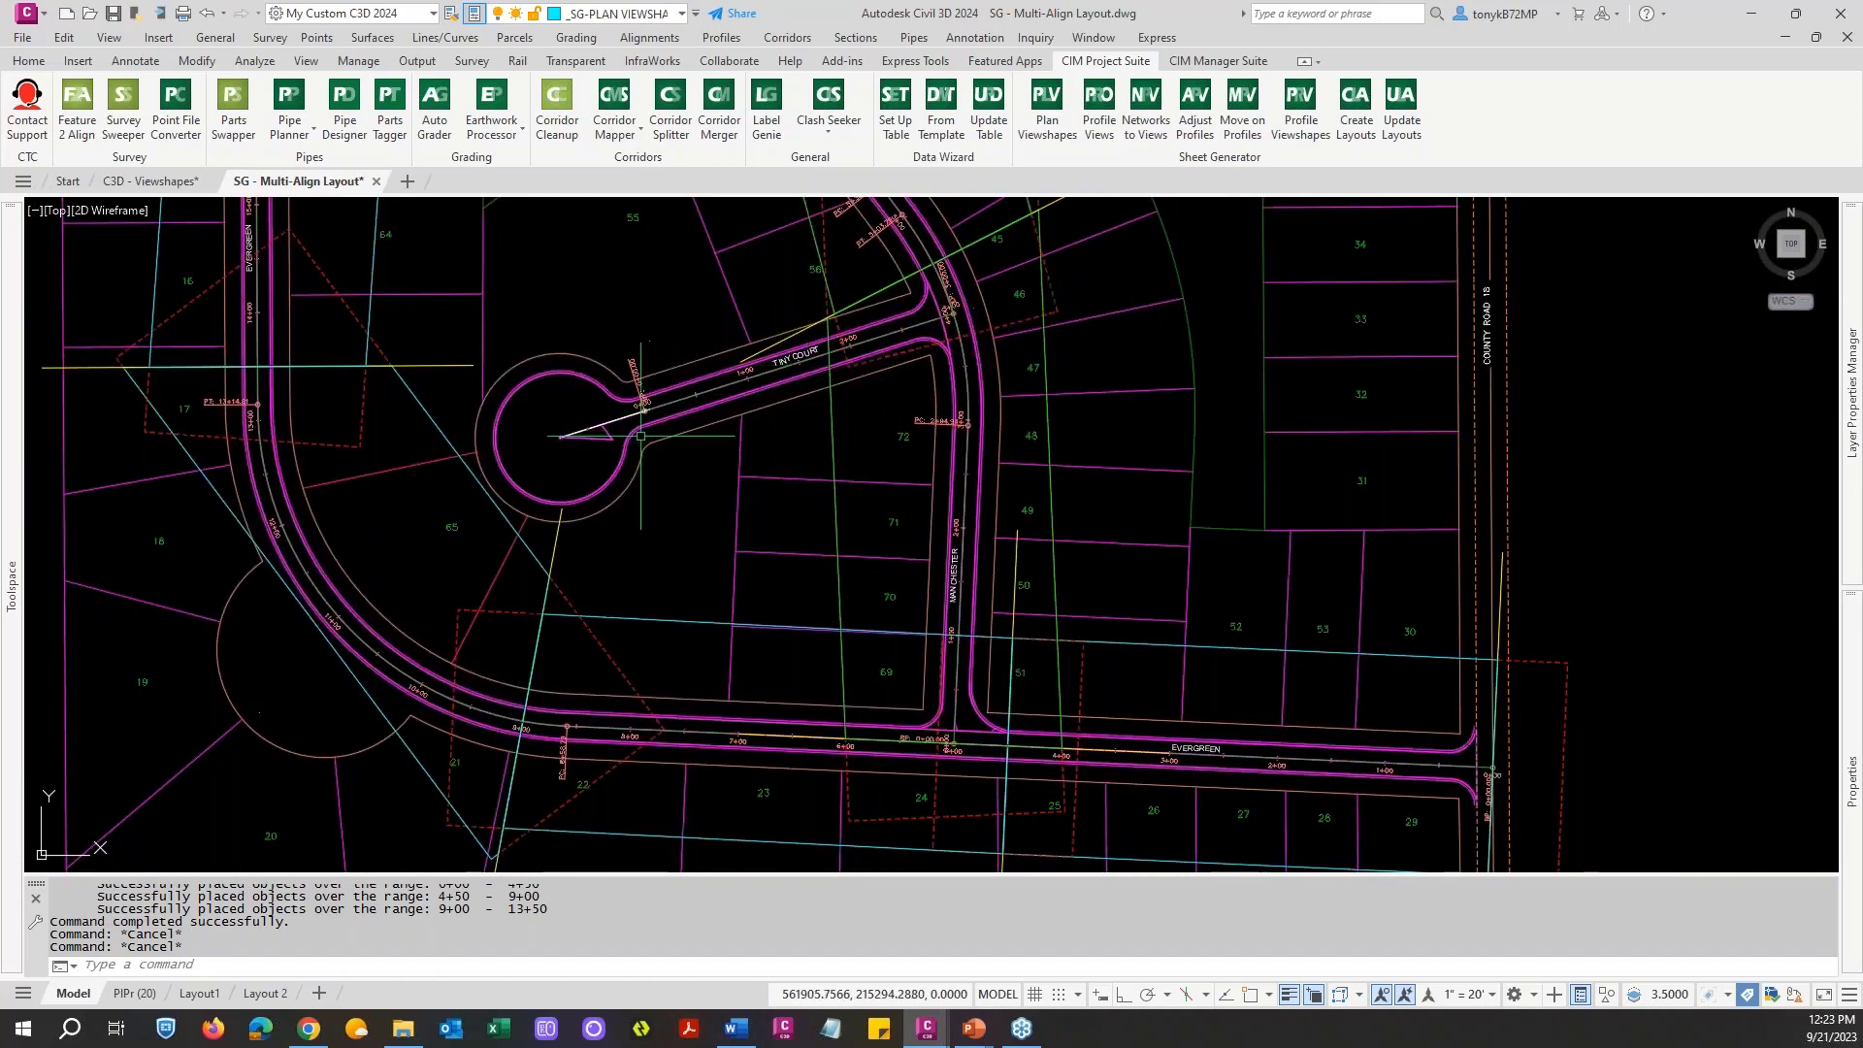
scroll(644, 412, "up", 3)
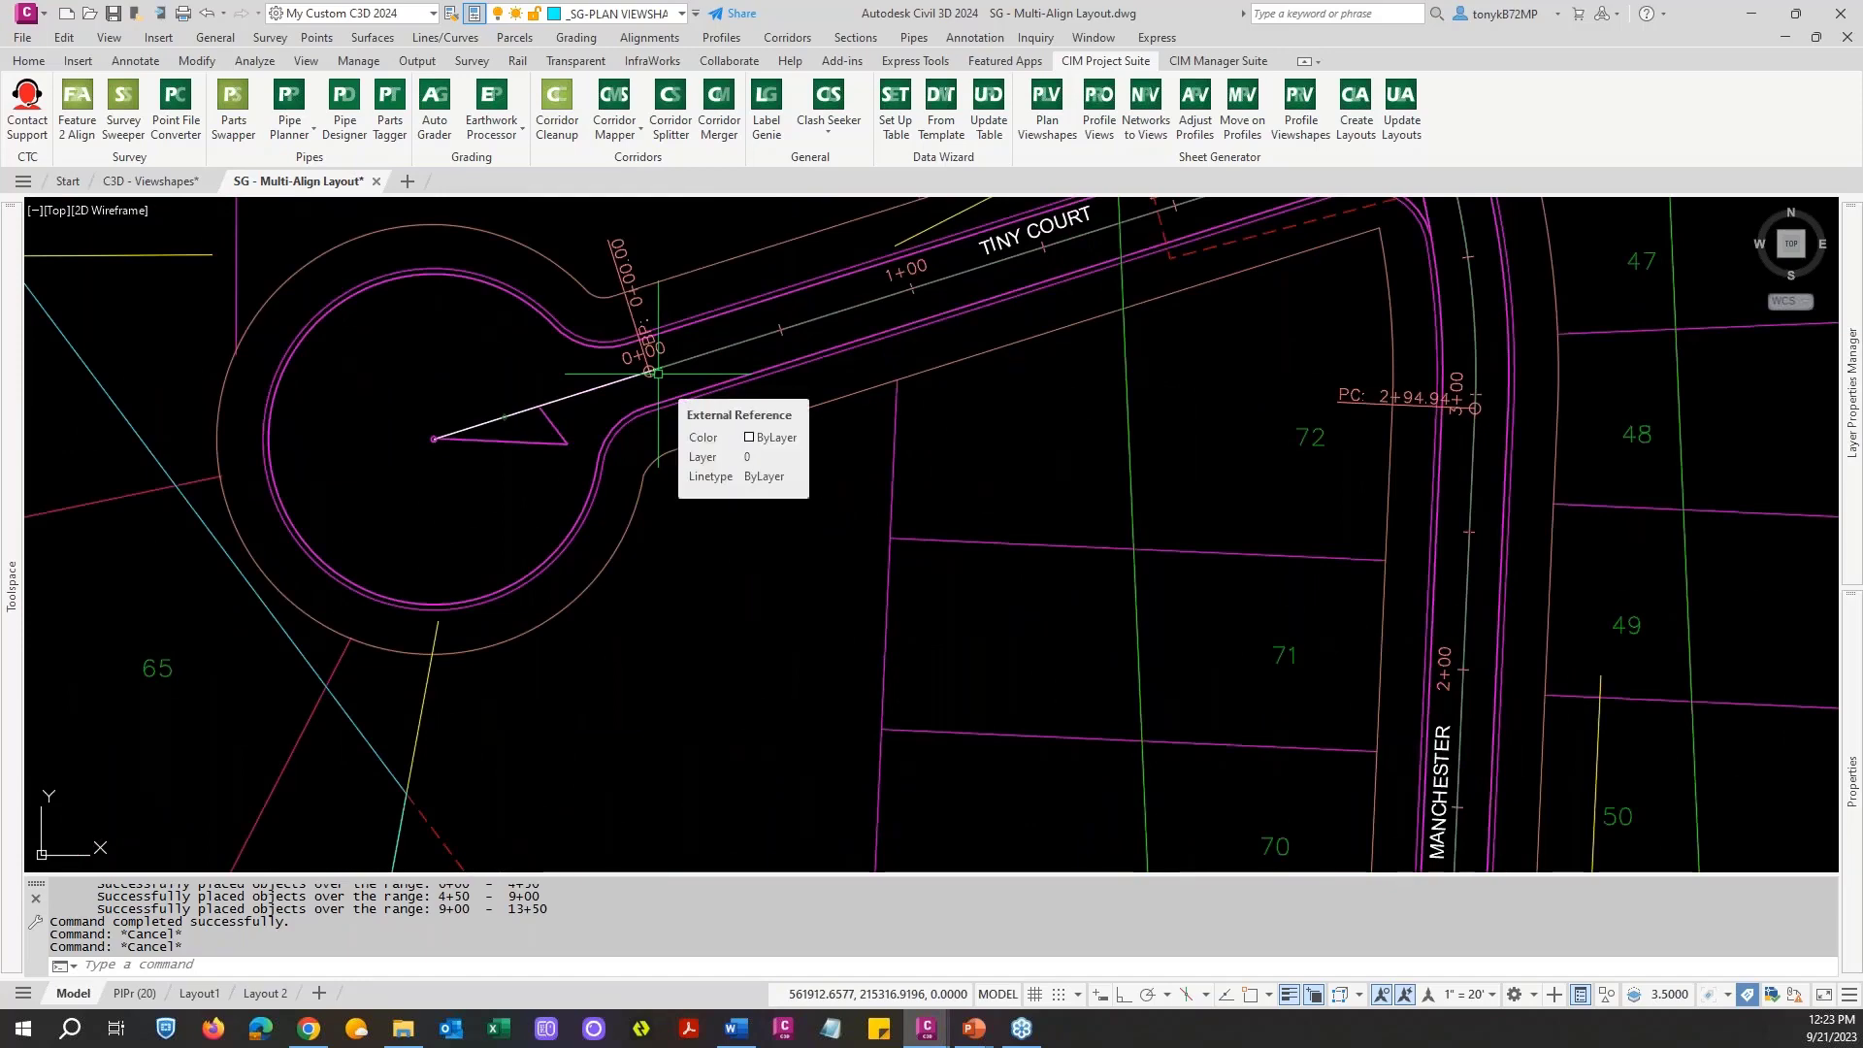
scroll(657, 372, "down", 5)
key("Escape")
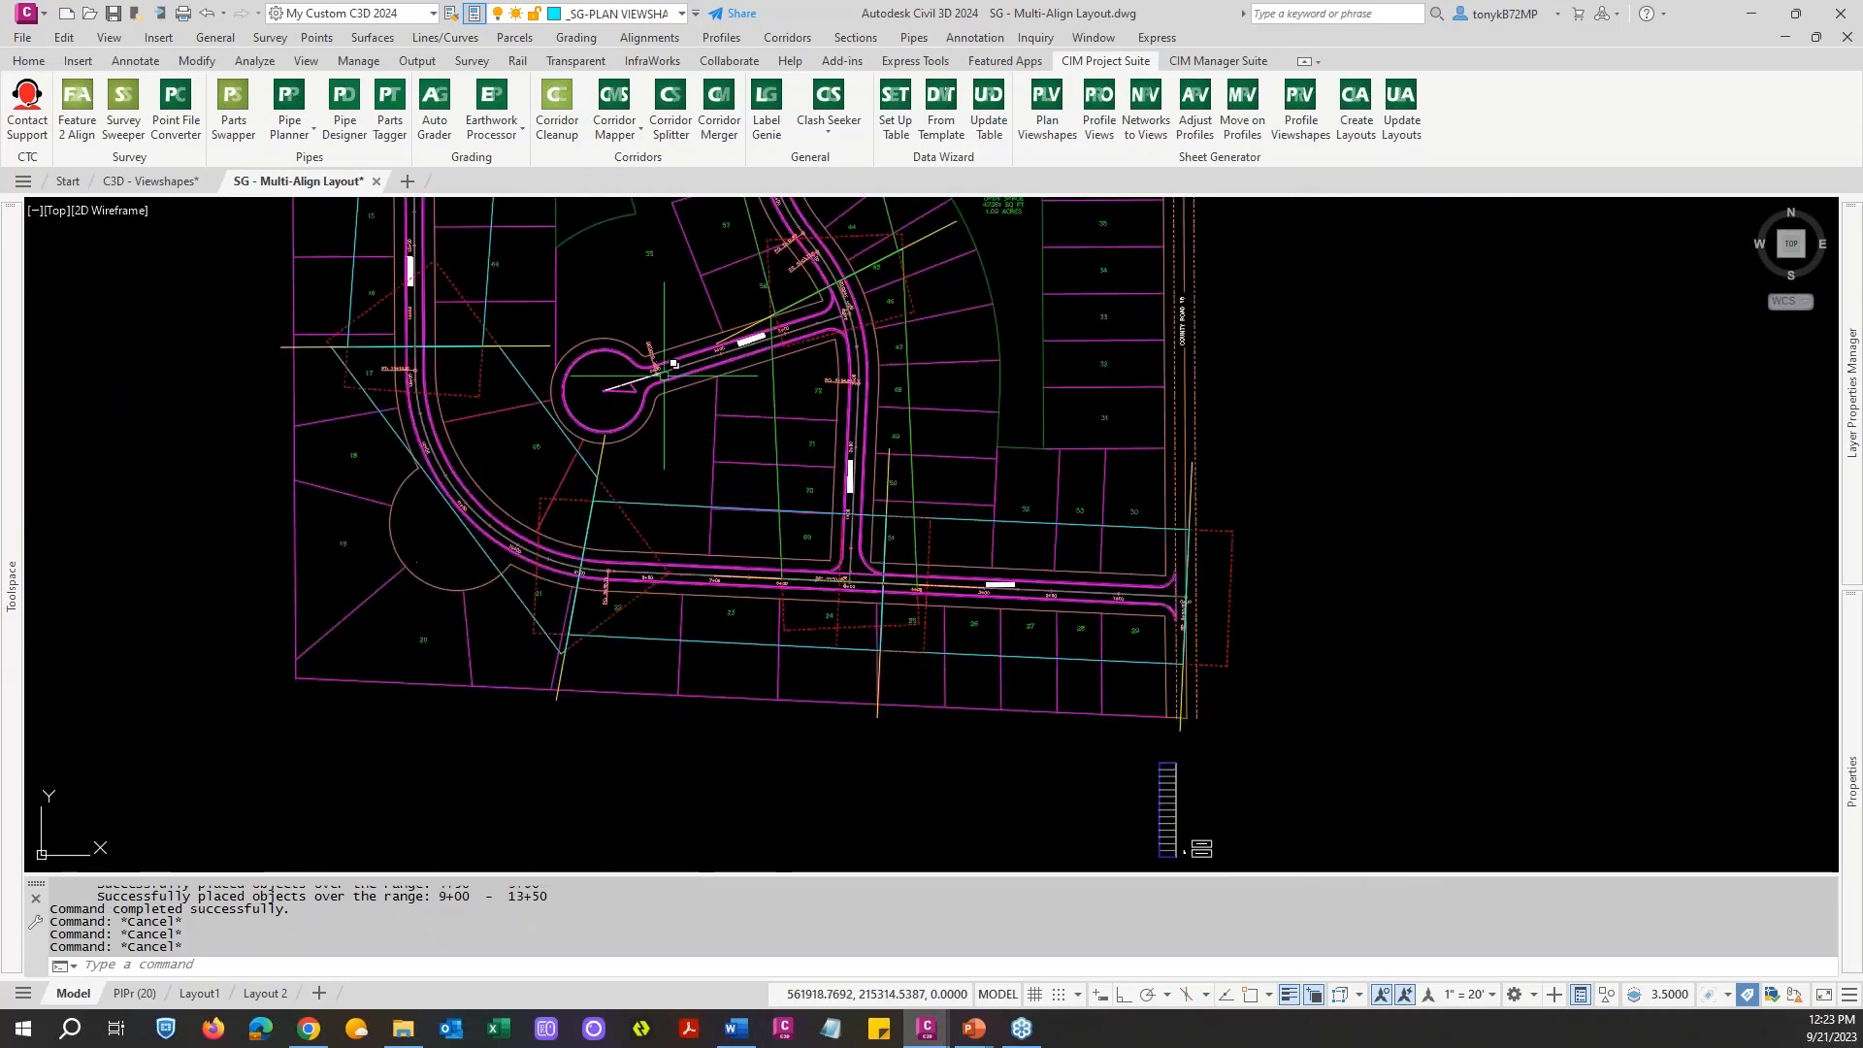
Step: Set up plan viewshapes for the Tiny Court alignment with the viewshape layer _SG-PLAN VIEWSHAPE-TINY
scroll(657, 371, "down", 3)
middle_click_drag(1075, 349, 1087, 436)
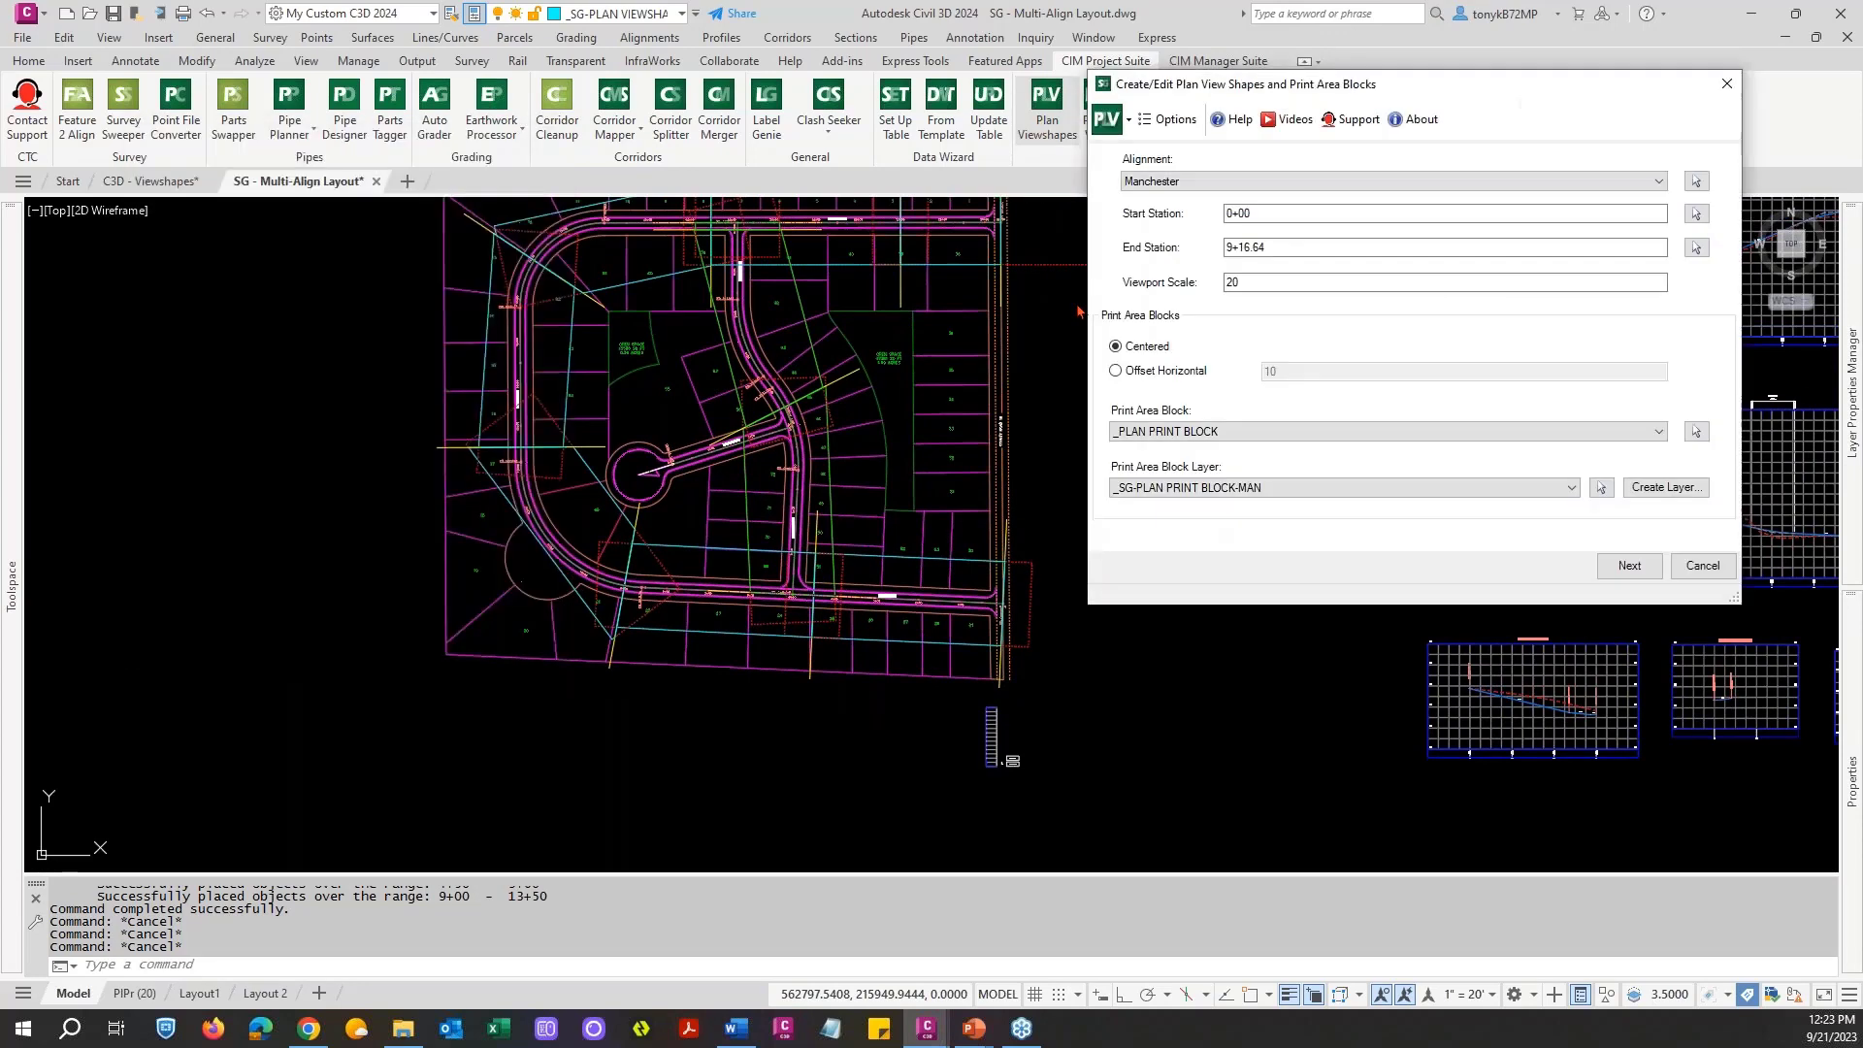
left_click(1349, 182)
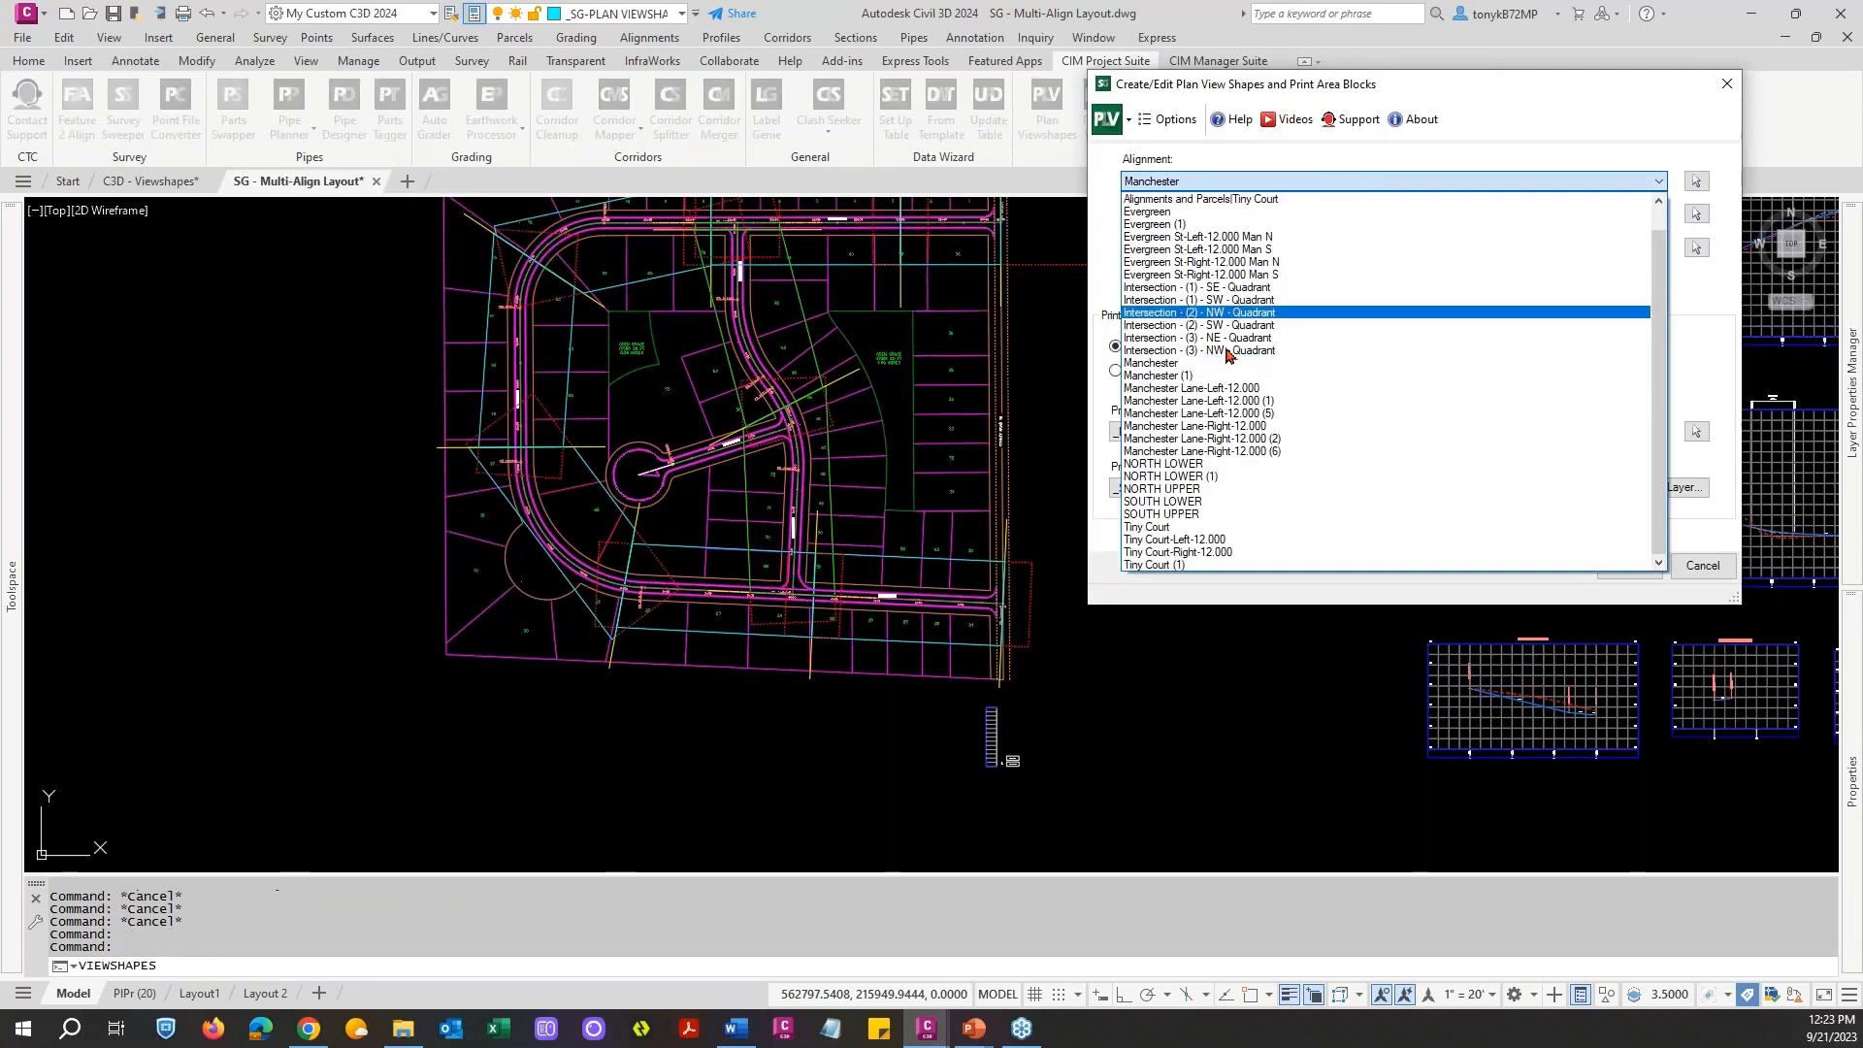
left_click(1178, 527)
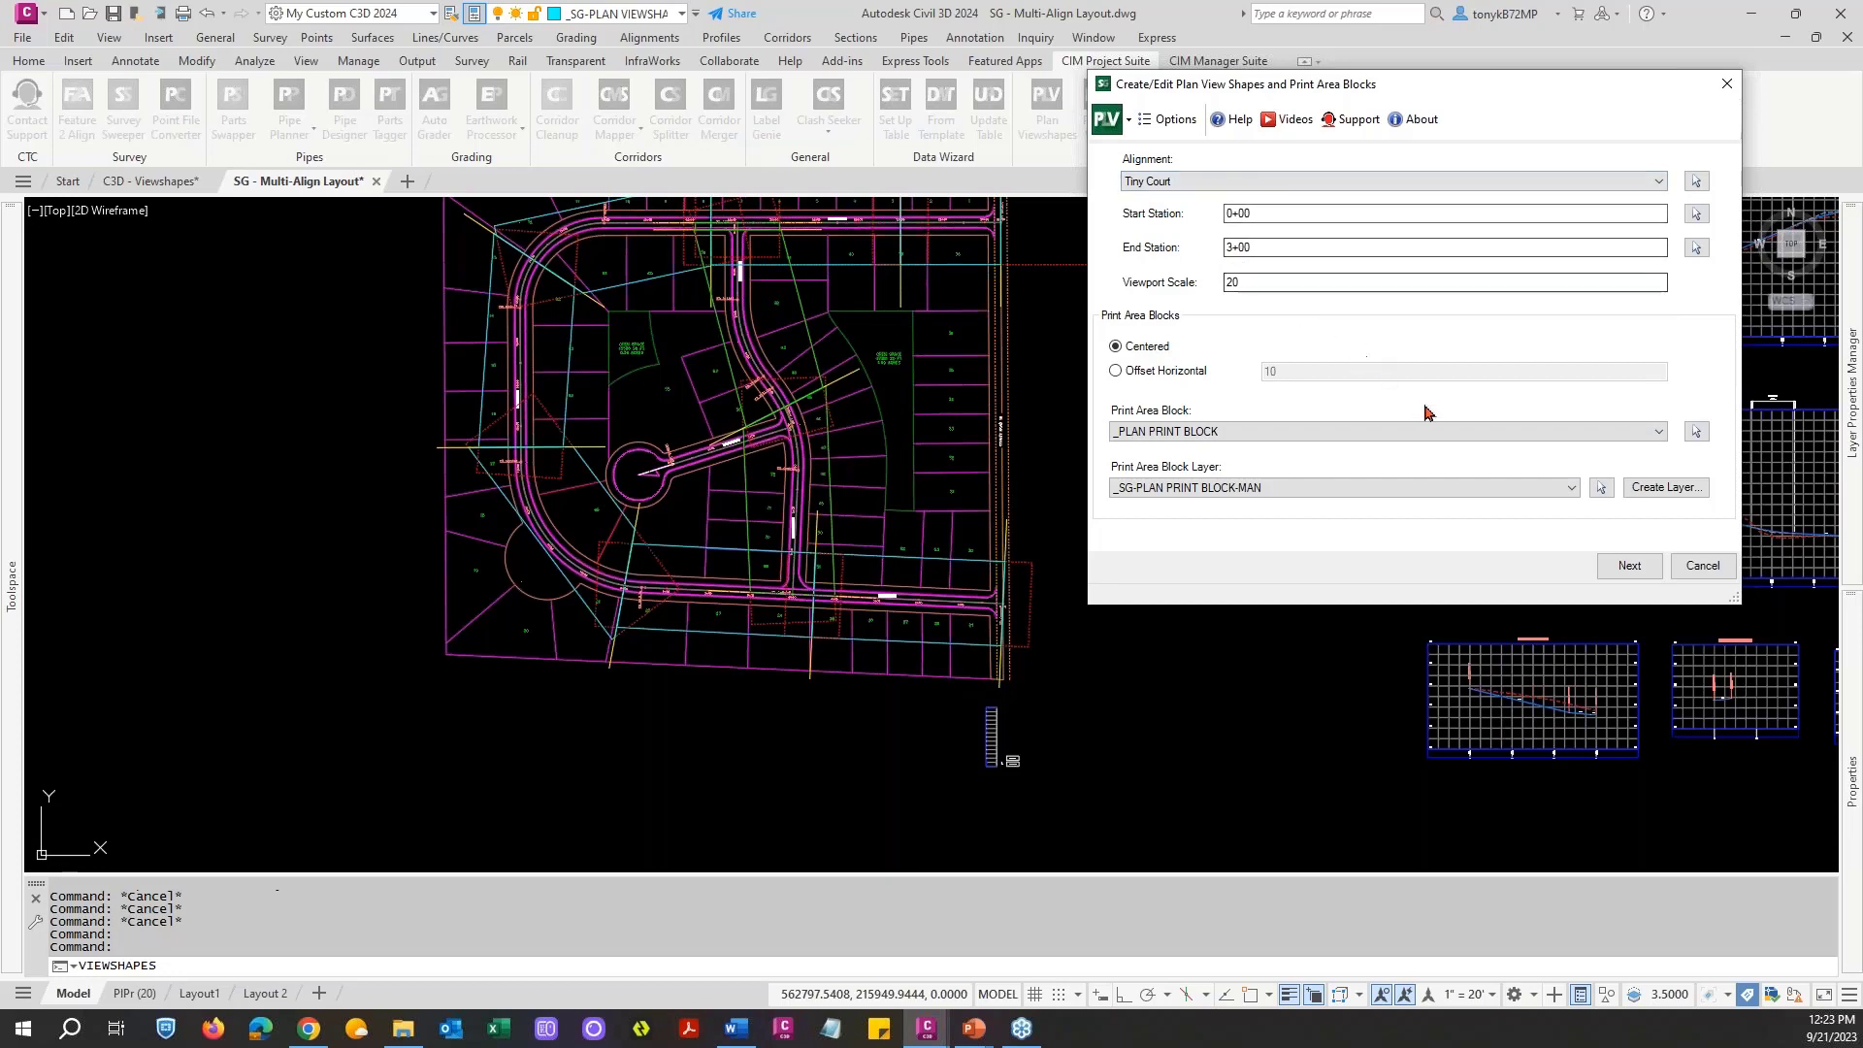
left_click(1628, 567)
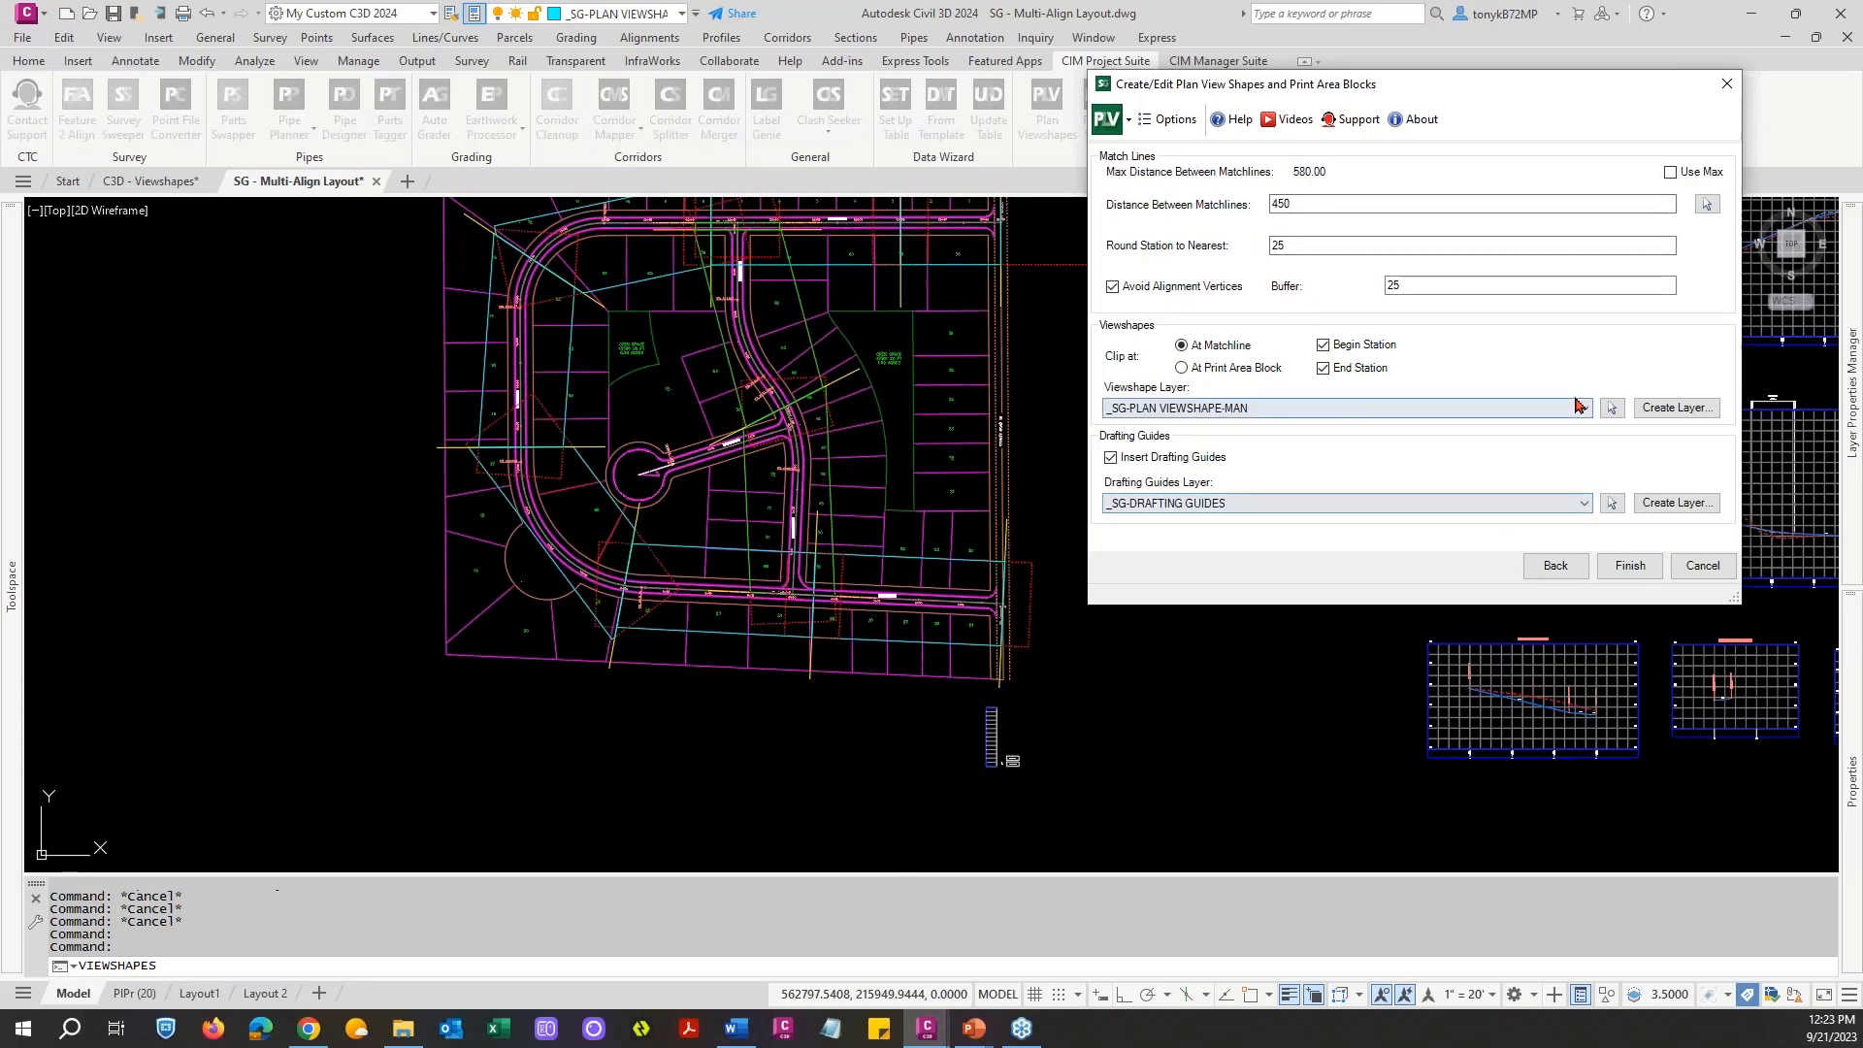
left_click(1576, 407)
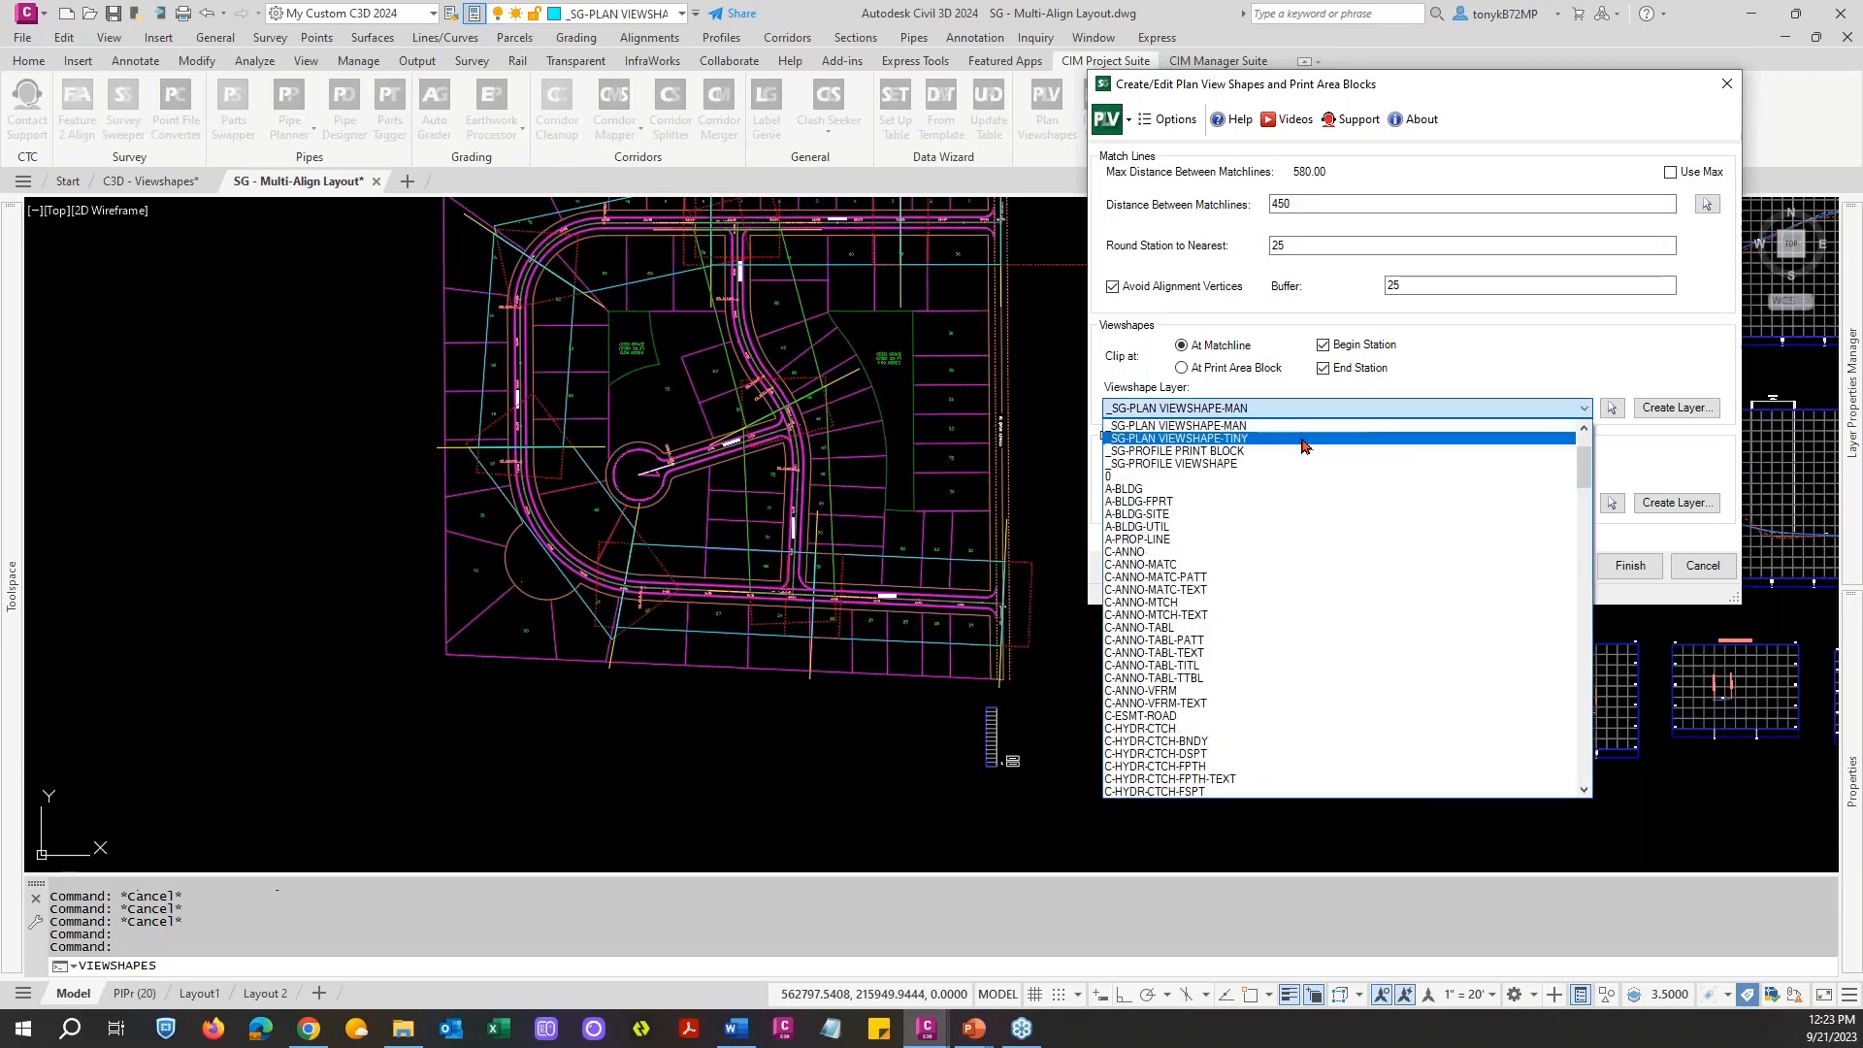
left_click(1249, 438)
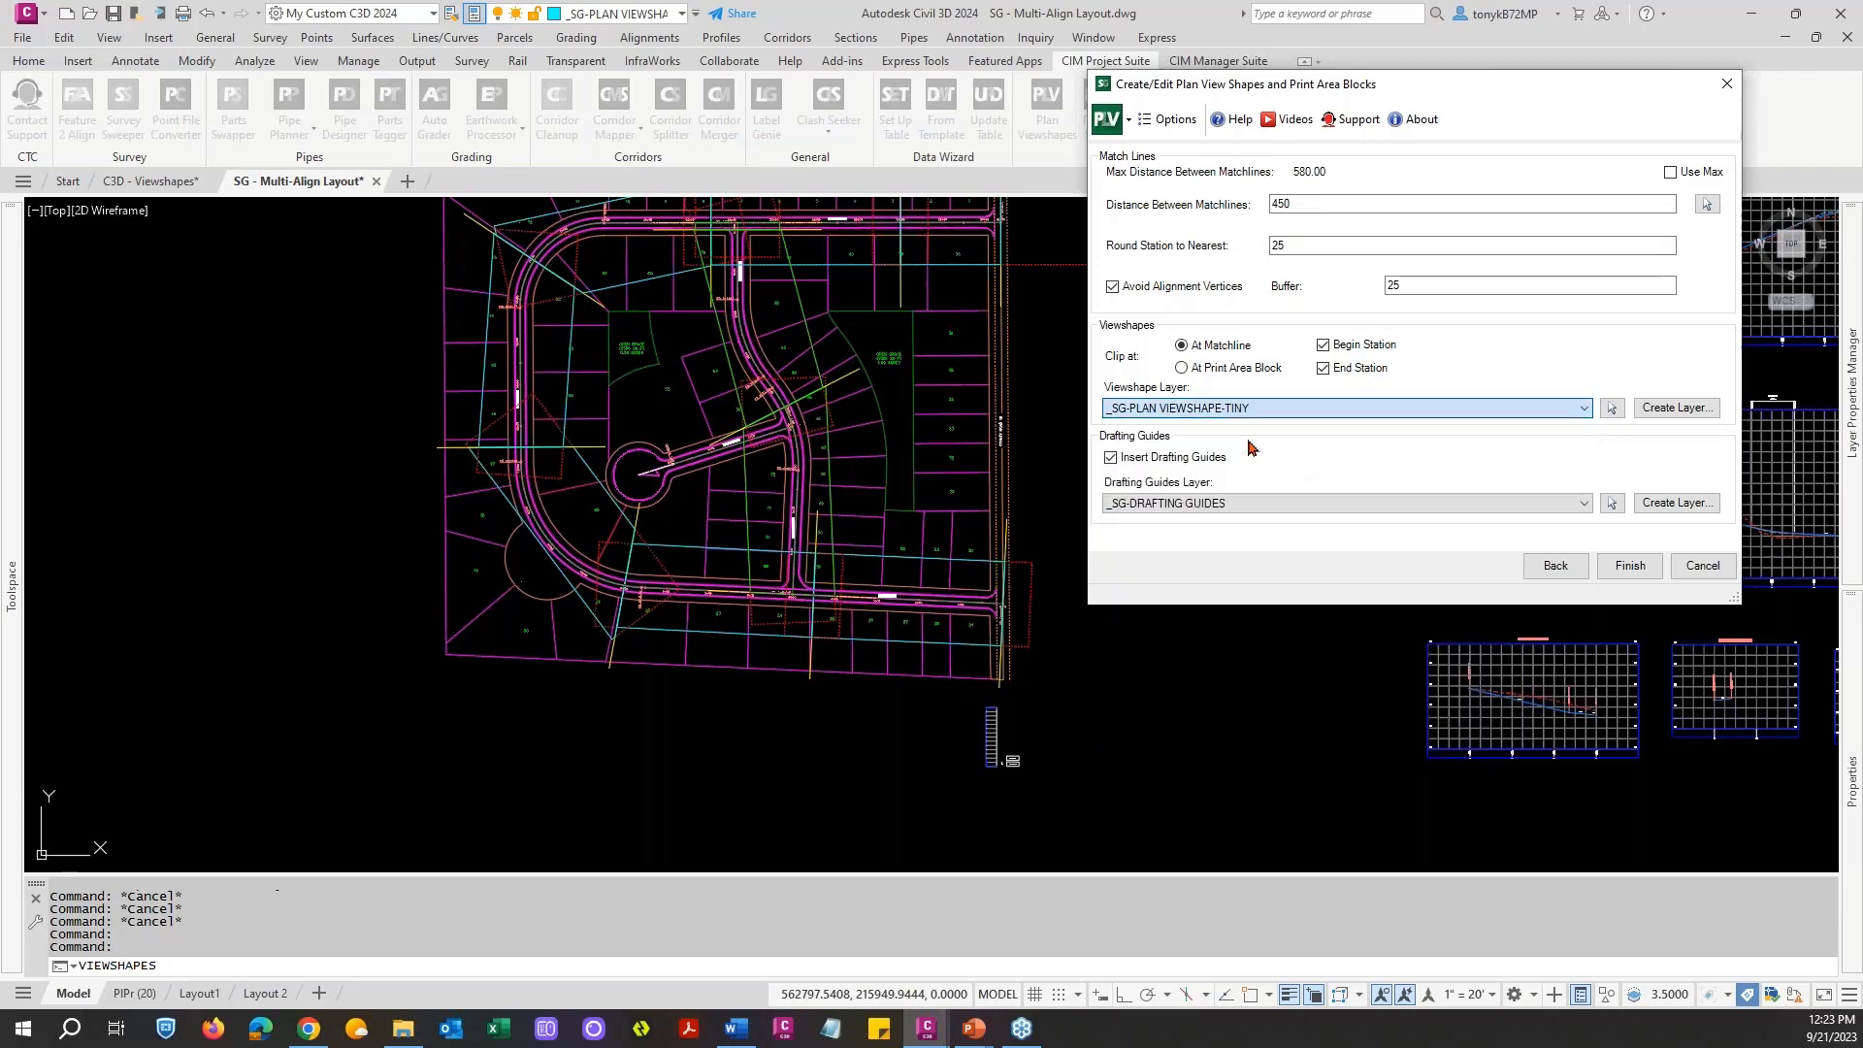
Step: Change the print area block layer to _SG-PLAN PRINT BLOCK-TINY and generate the Tiny Court viewshapes
left_click(1556, 567)
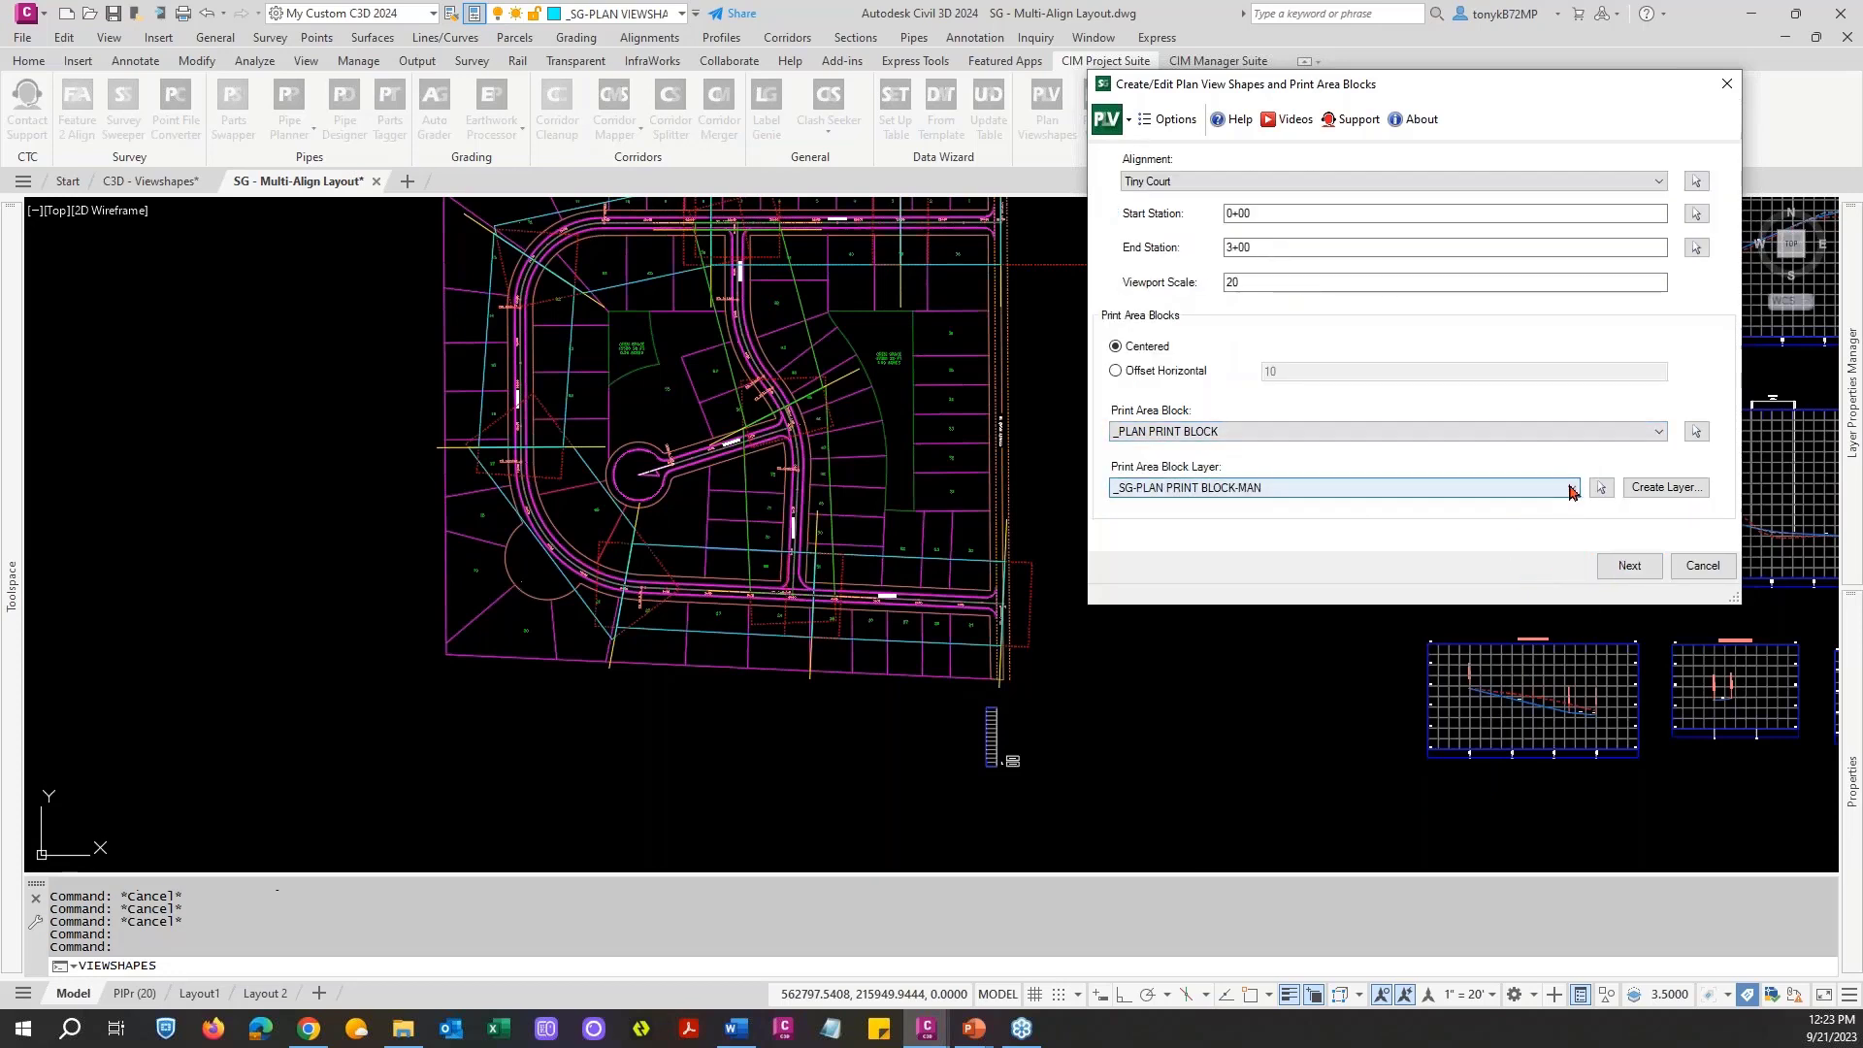
left_click(1570, 490)
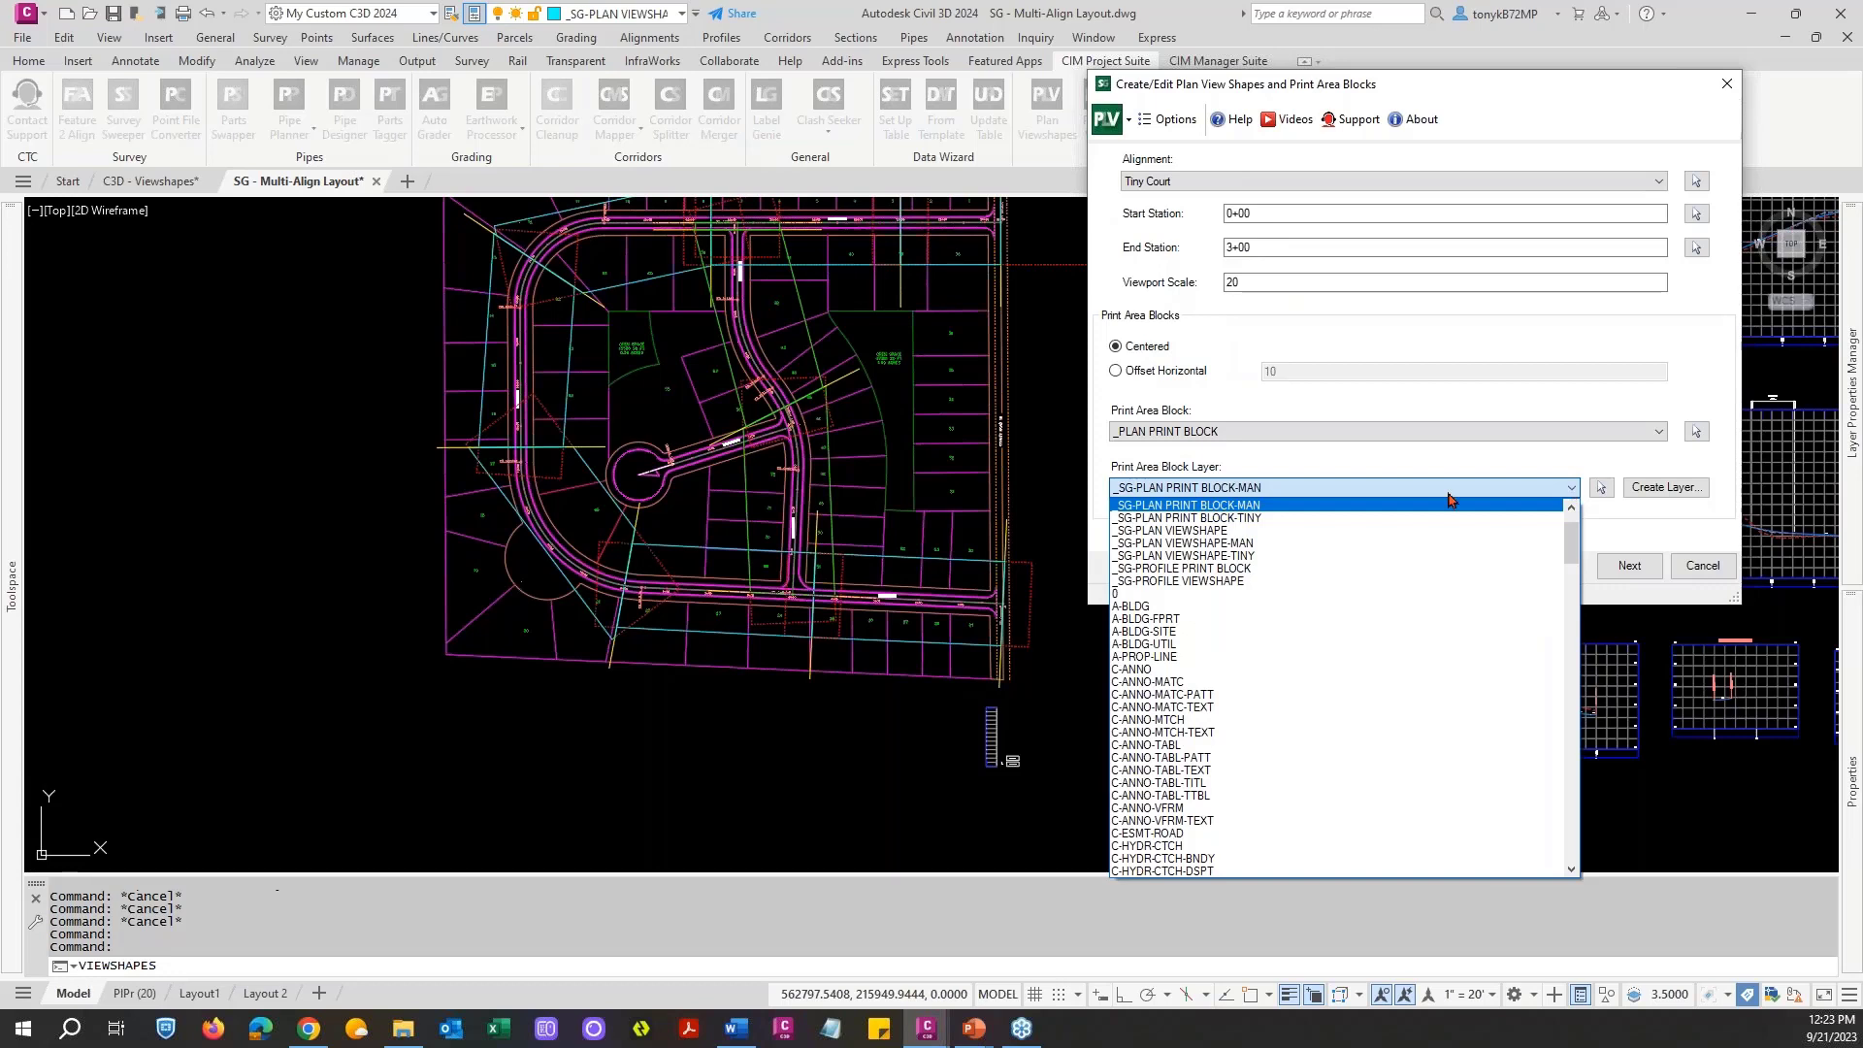
left_click(1253, 521)
left_click(1623, 571)
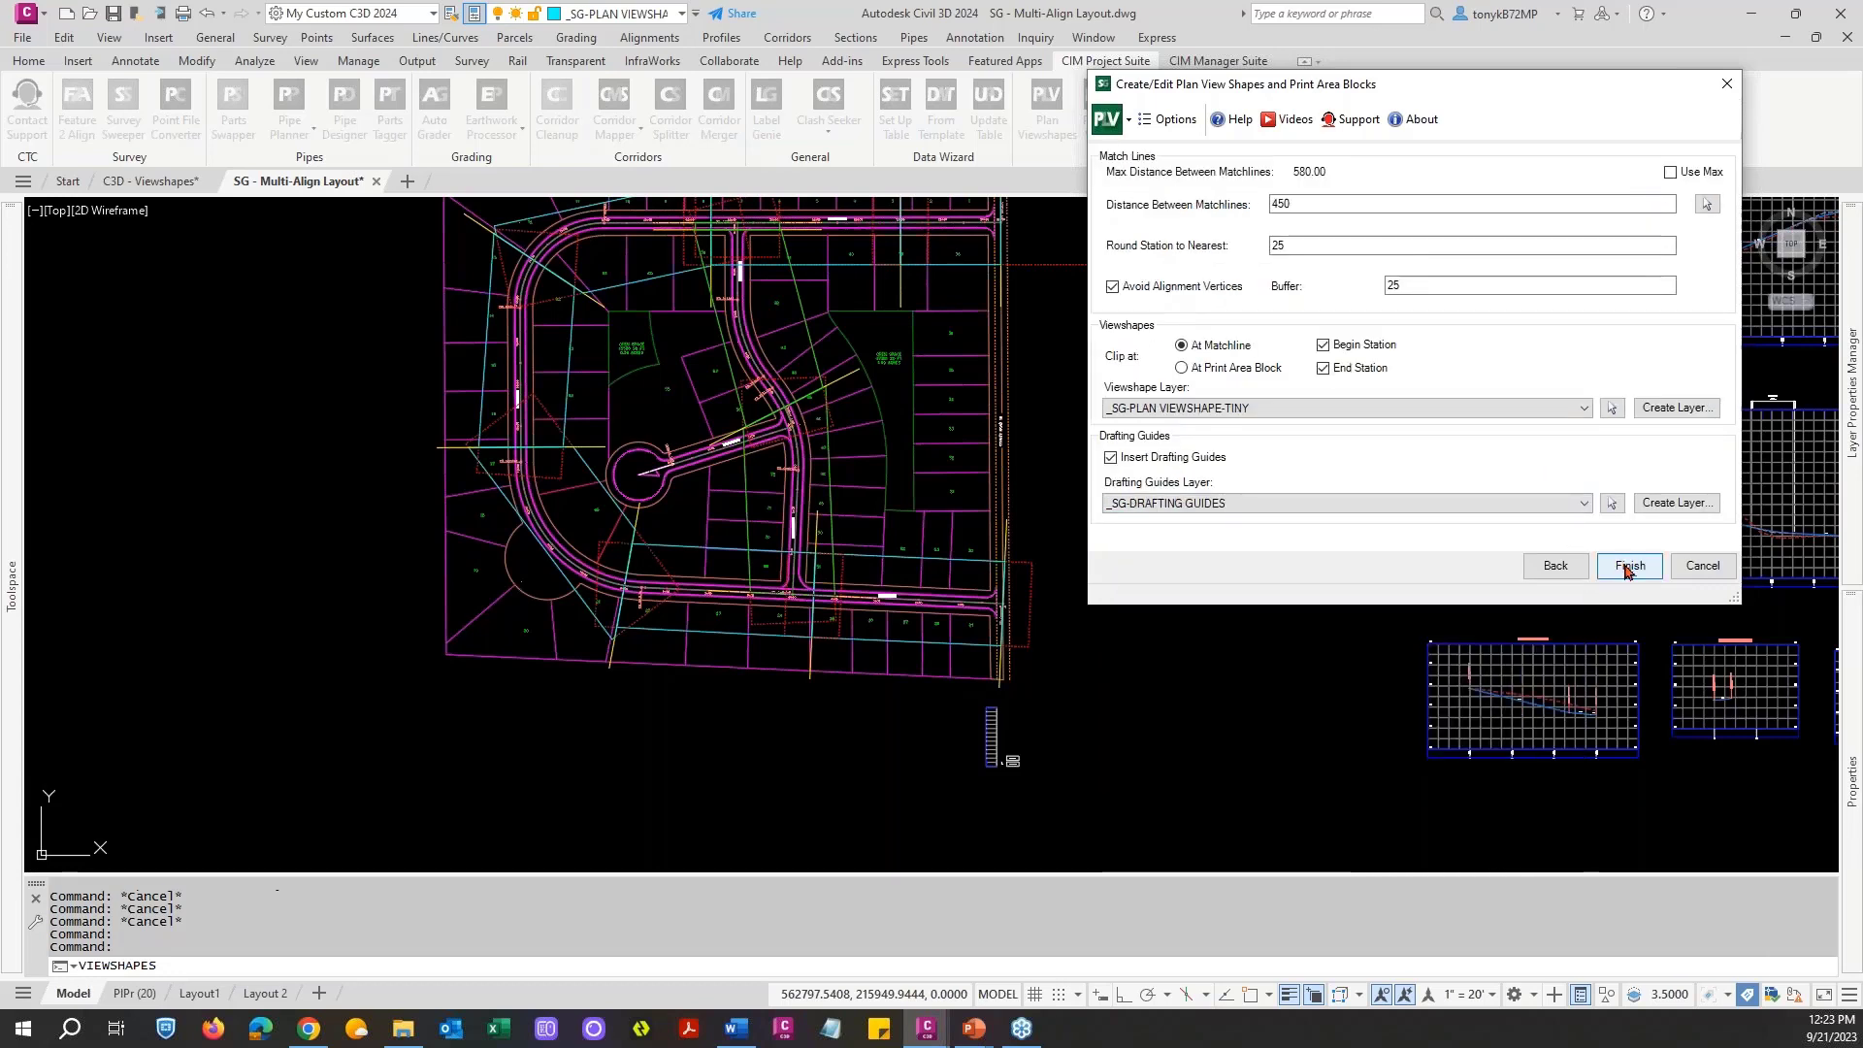
left_click(1627, 567)
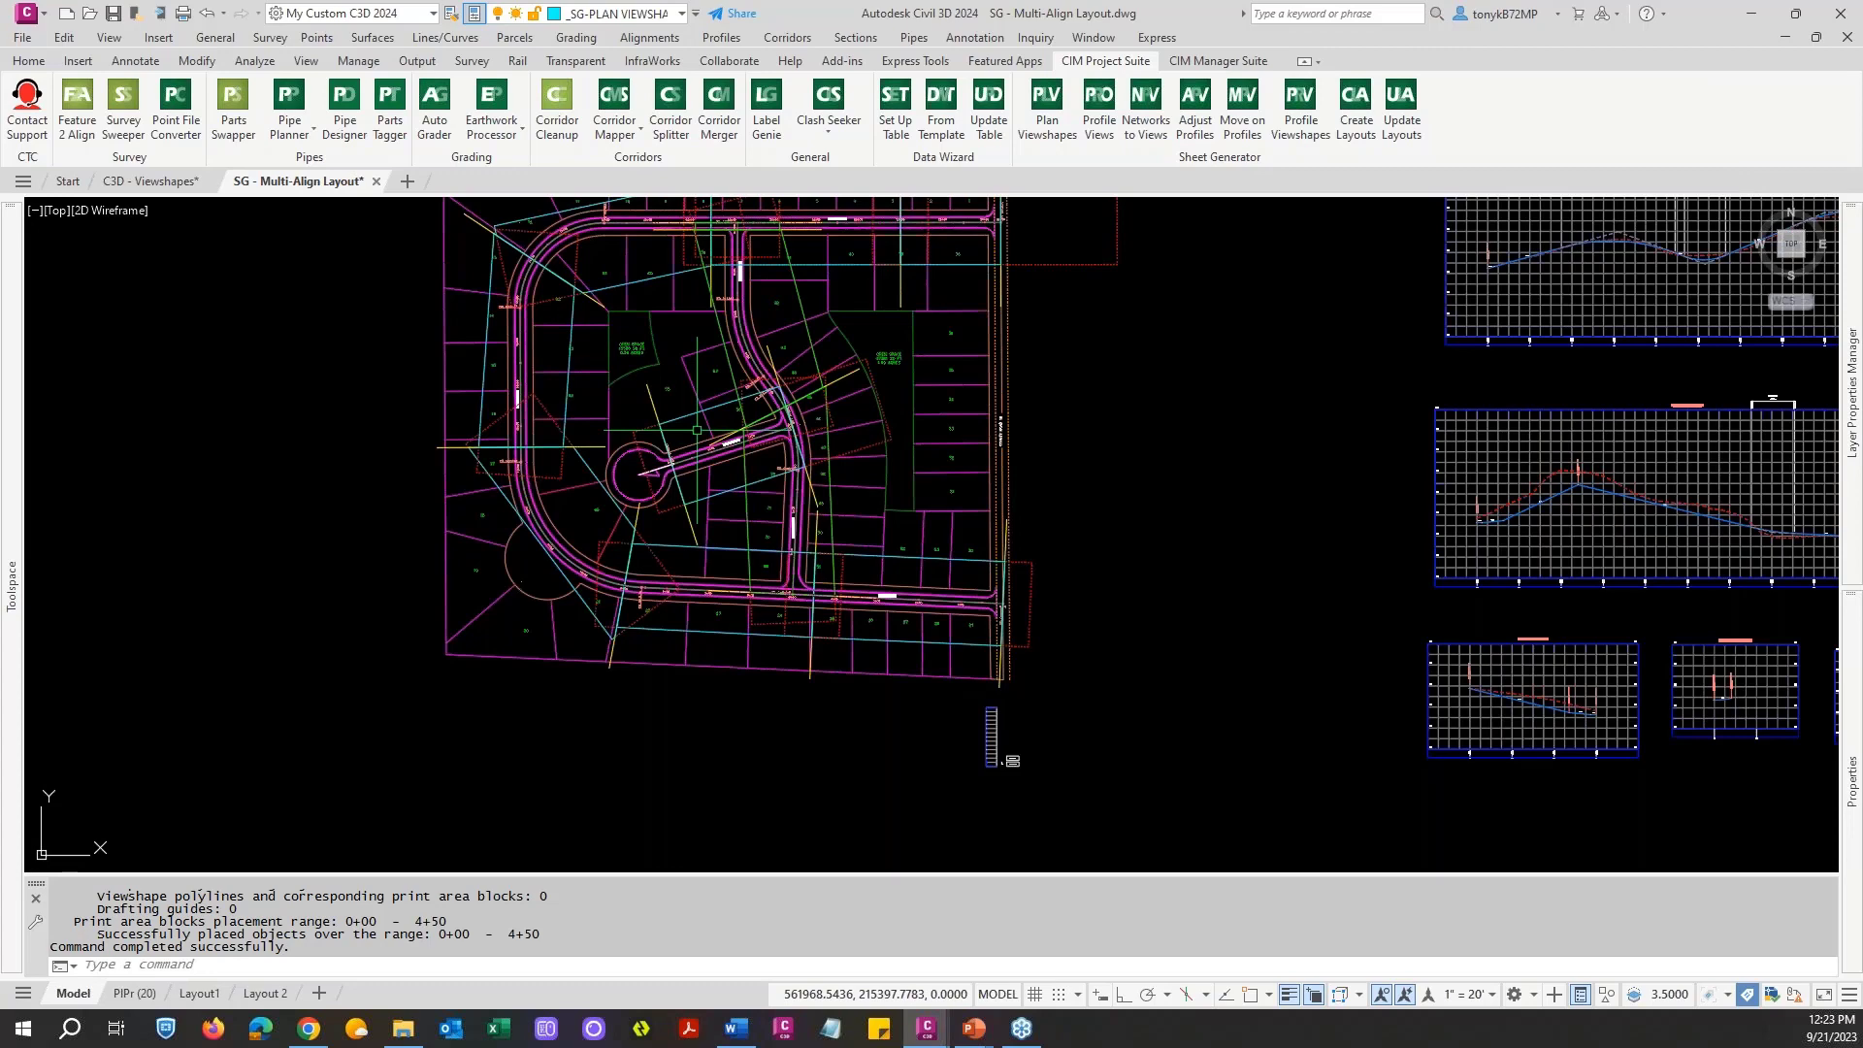
Step: Inspect the quick properties of the print area block reference placed along Tiny Court
scroll(697, 430, "up", 6)
key("Escape")
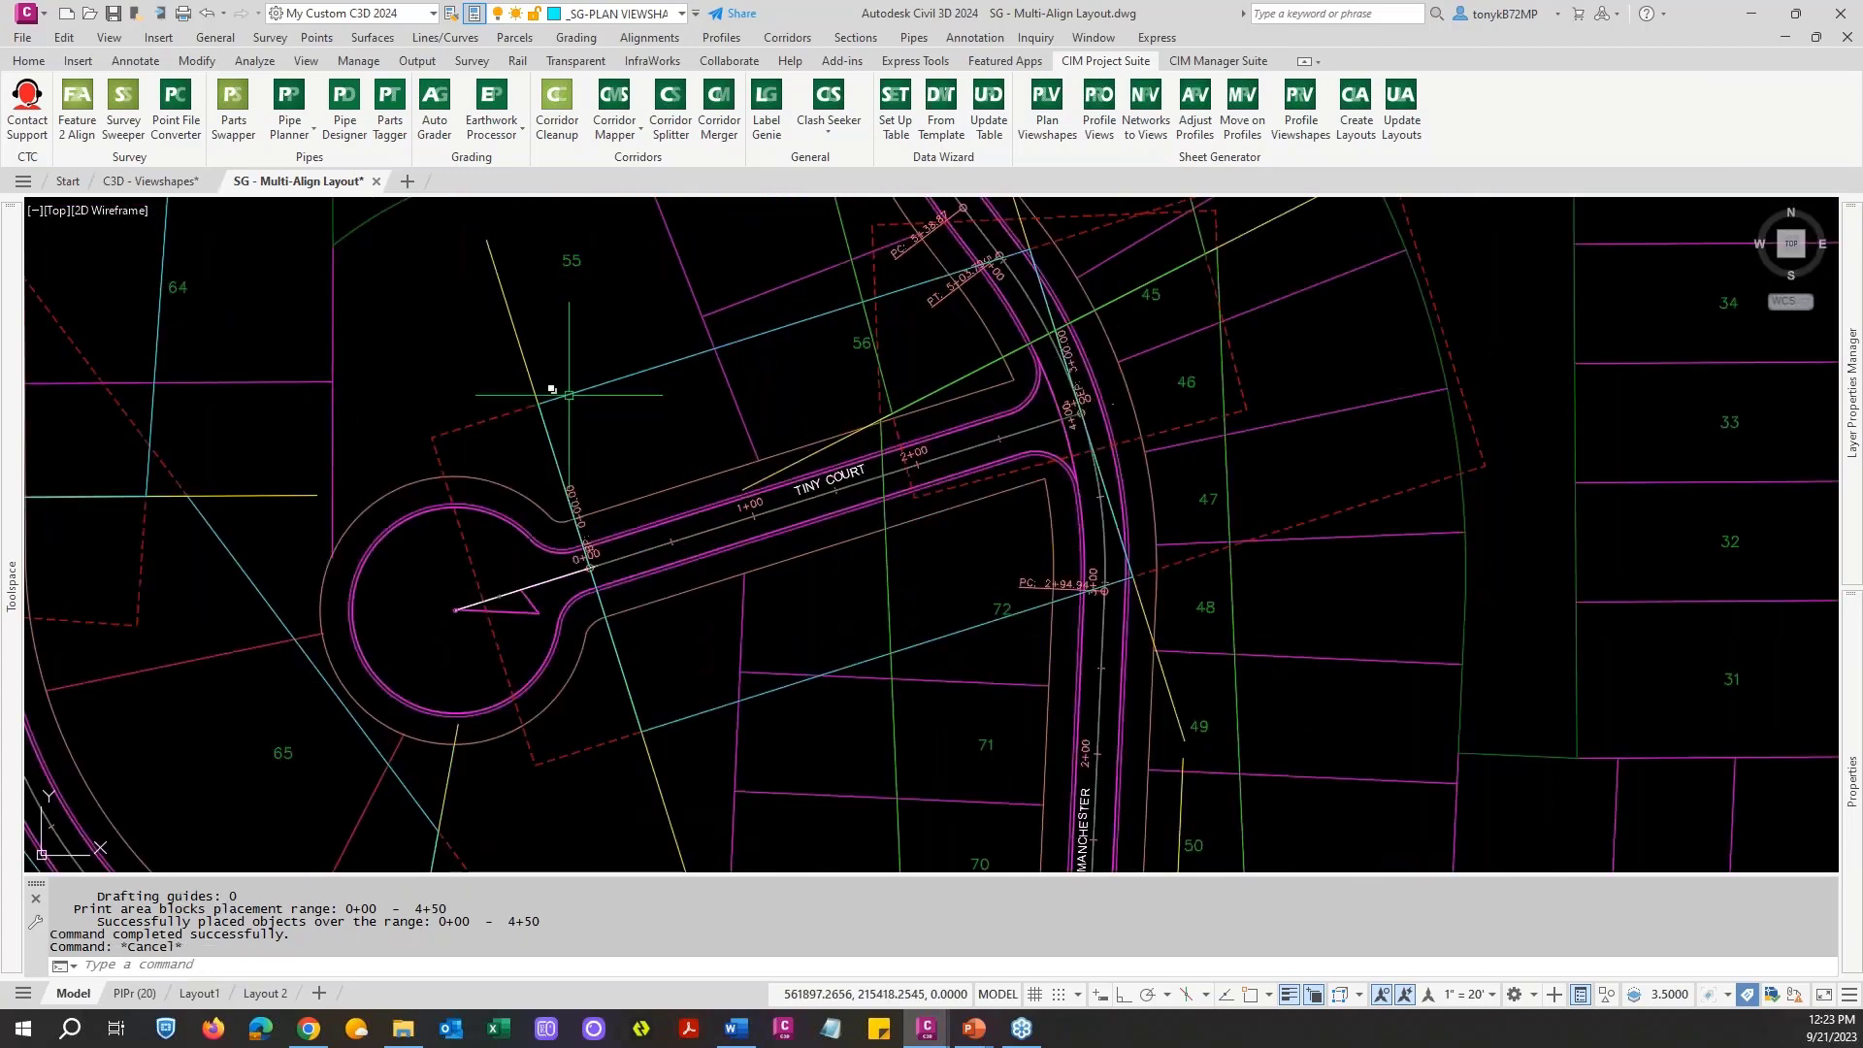
left_click(494, 418)
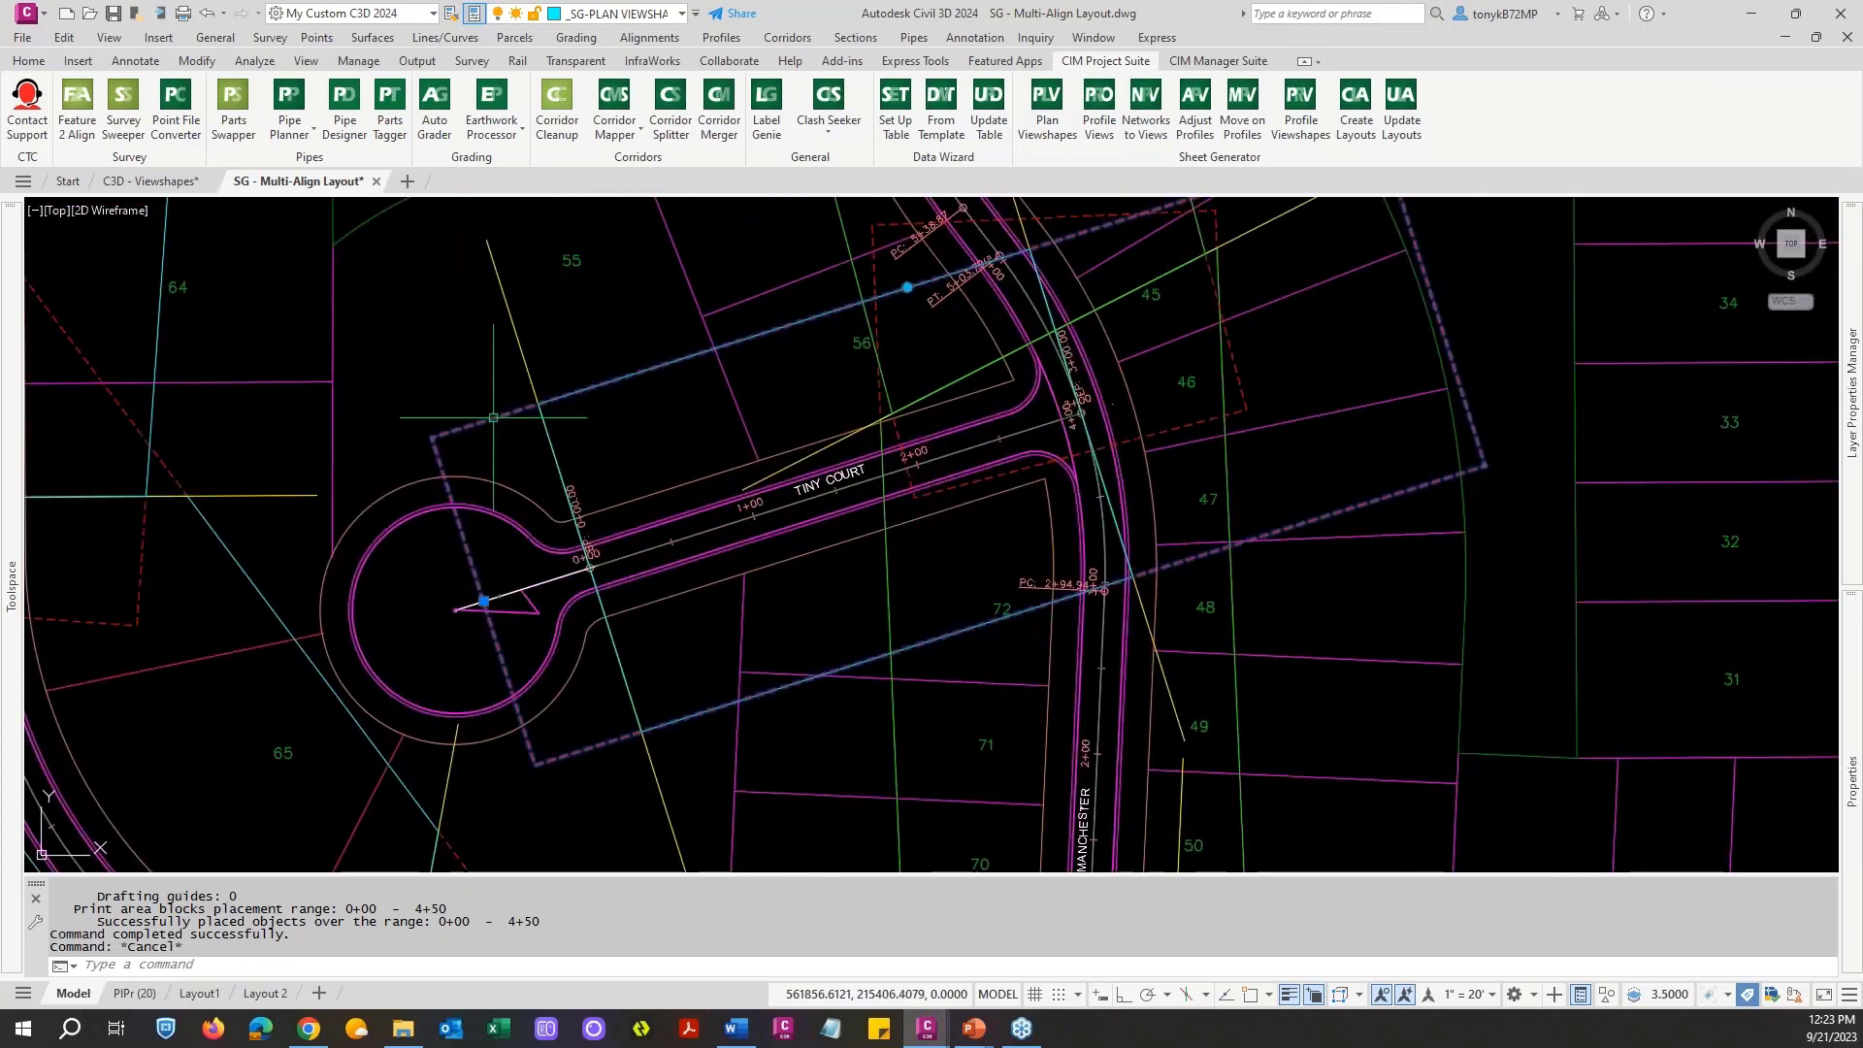
scroll(924, 459, "down", 2)
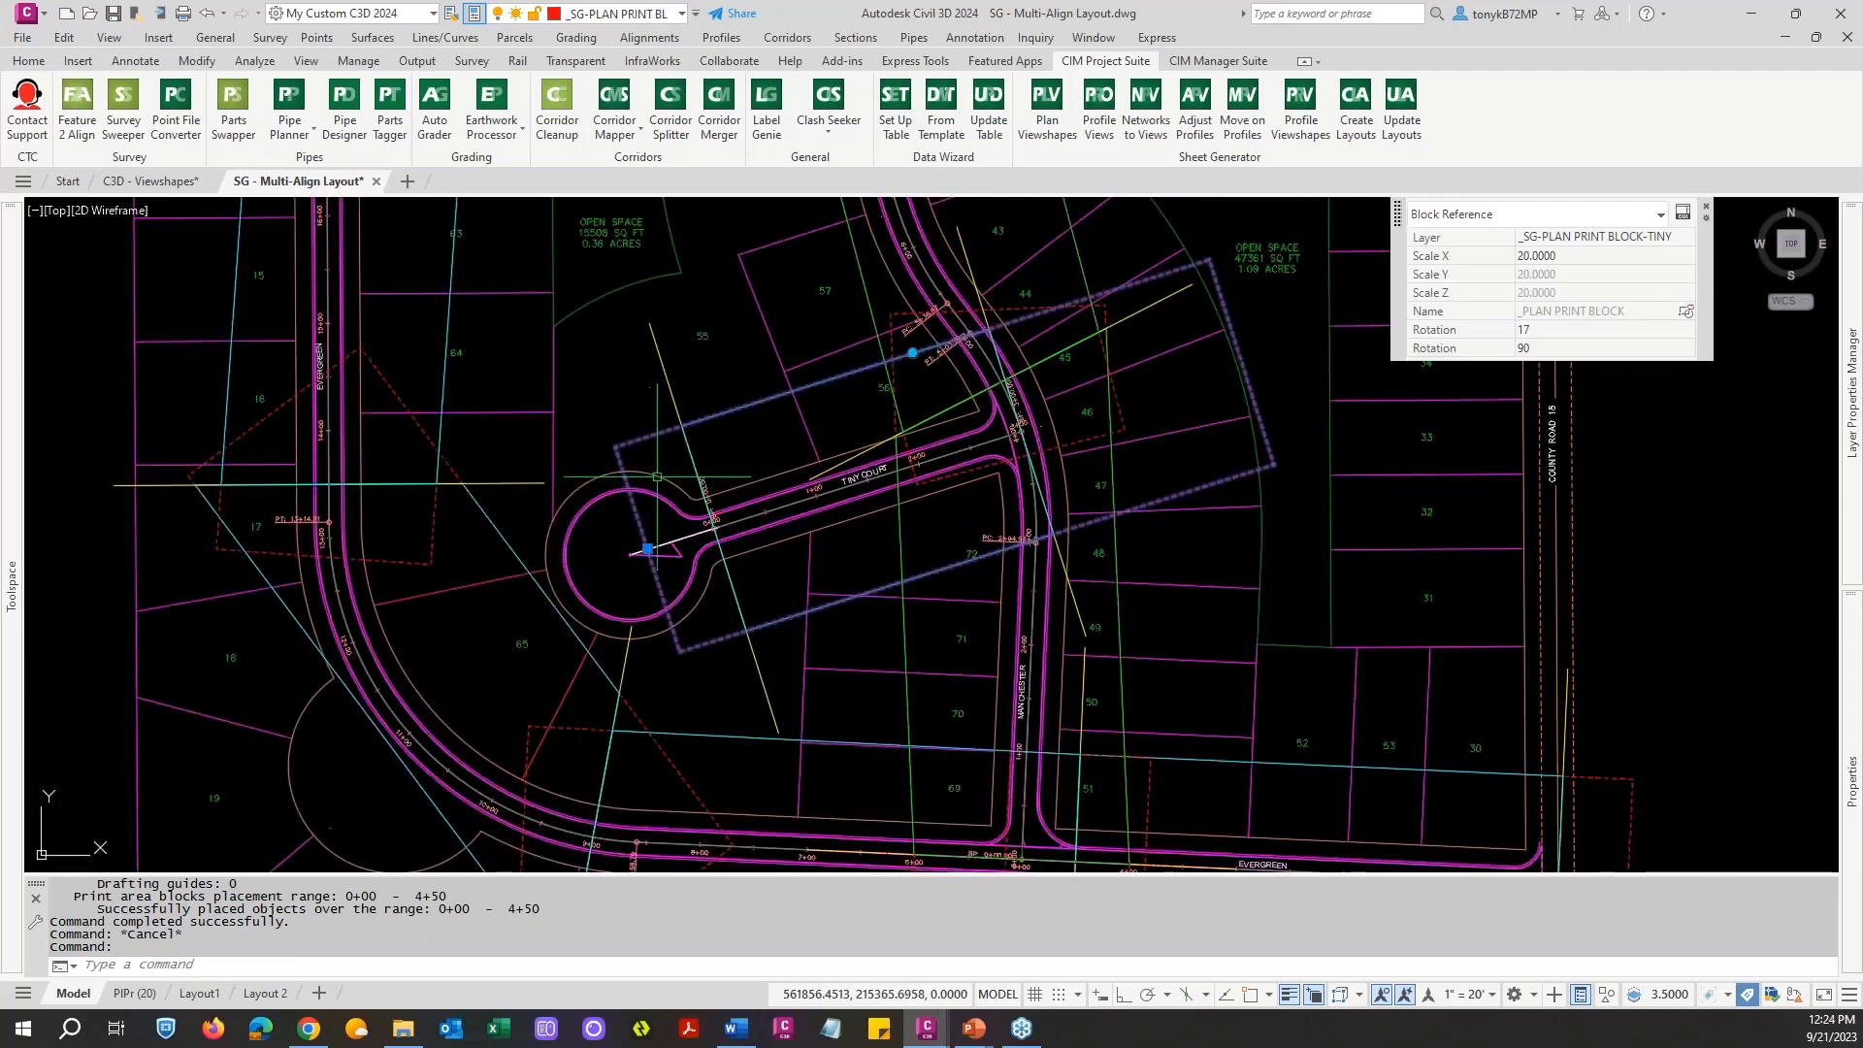
key("Escape")
key("Escape")
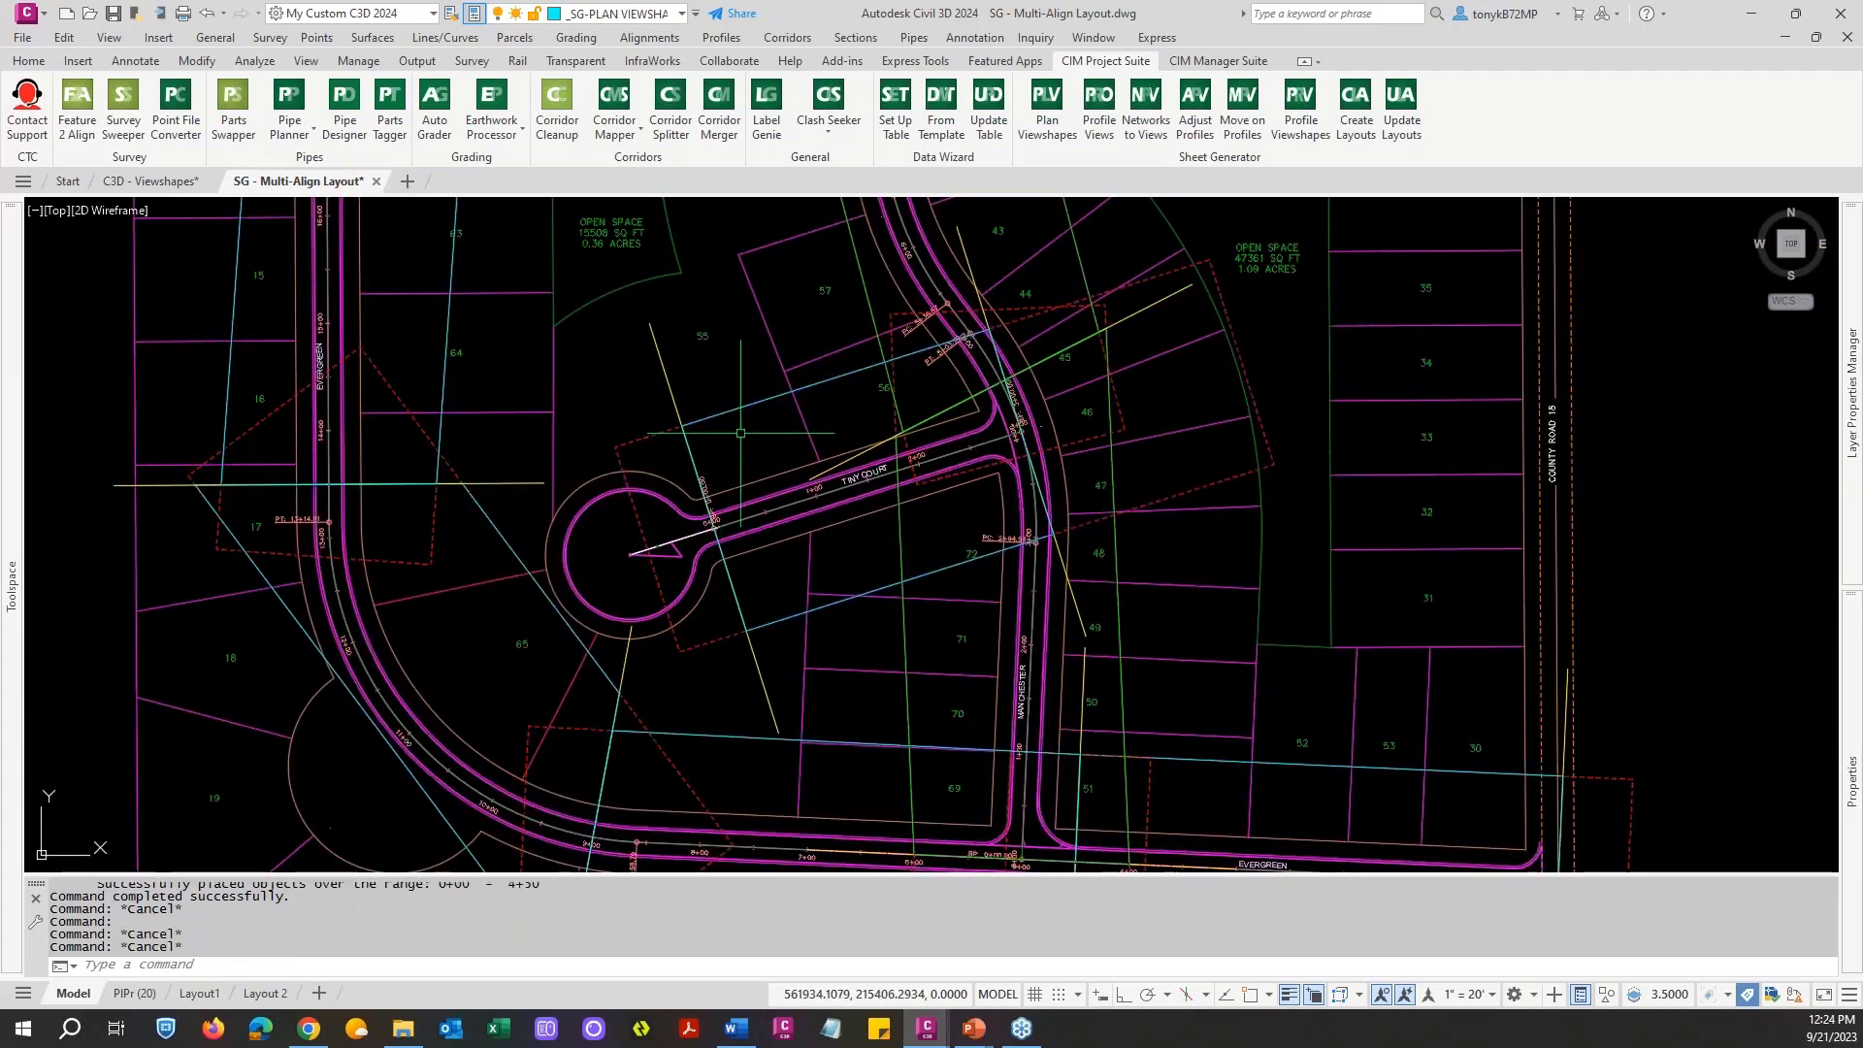
Step: Move the Tiny Court viewshape, print area block and start match line southwest along the viewshape's long edge, using Nearest snaps, to cover the cul-de-sac
type("m")
key("Return")
left_click(698, 448)
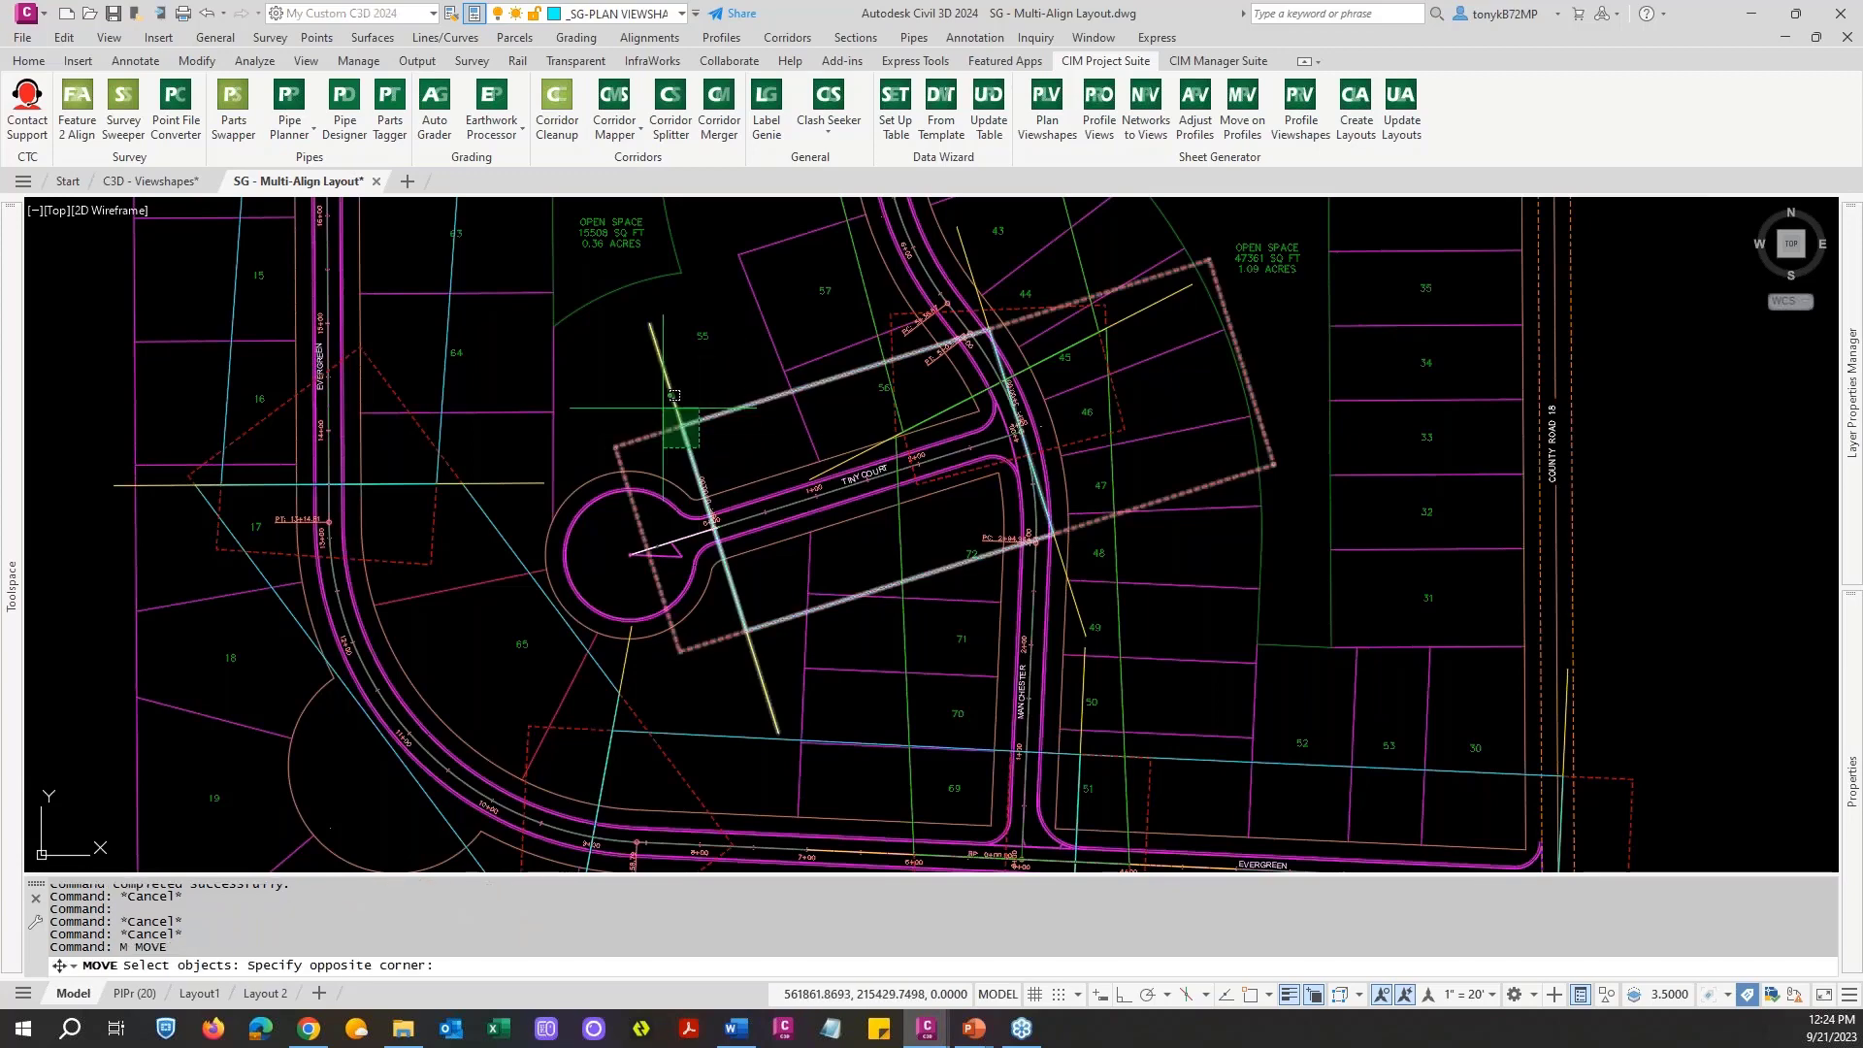
left_click(666, 413)
scroll(774, 599, "up", 4)
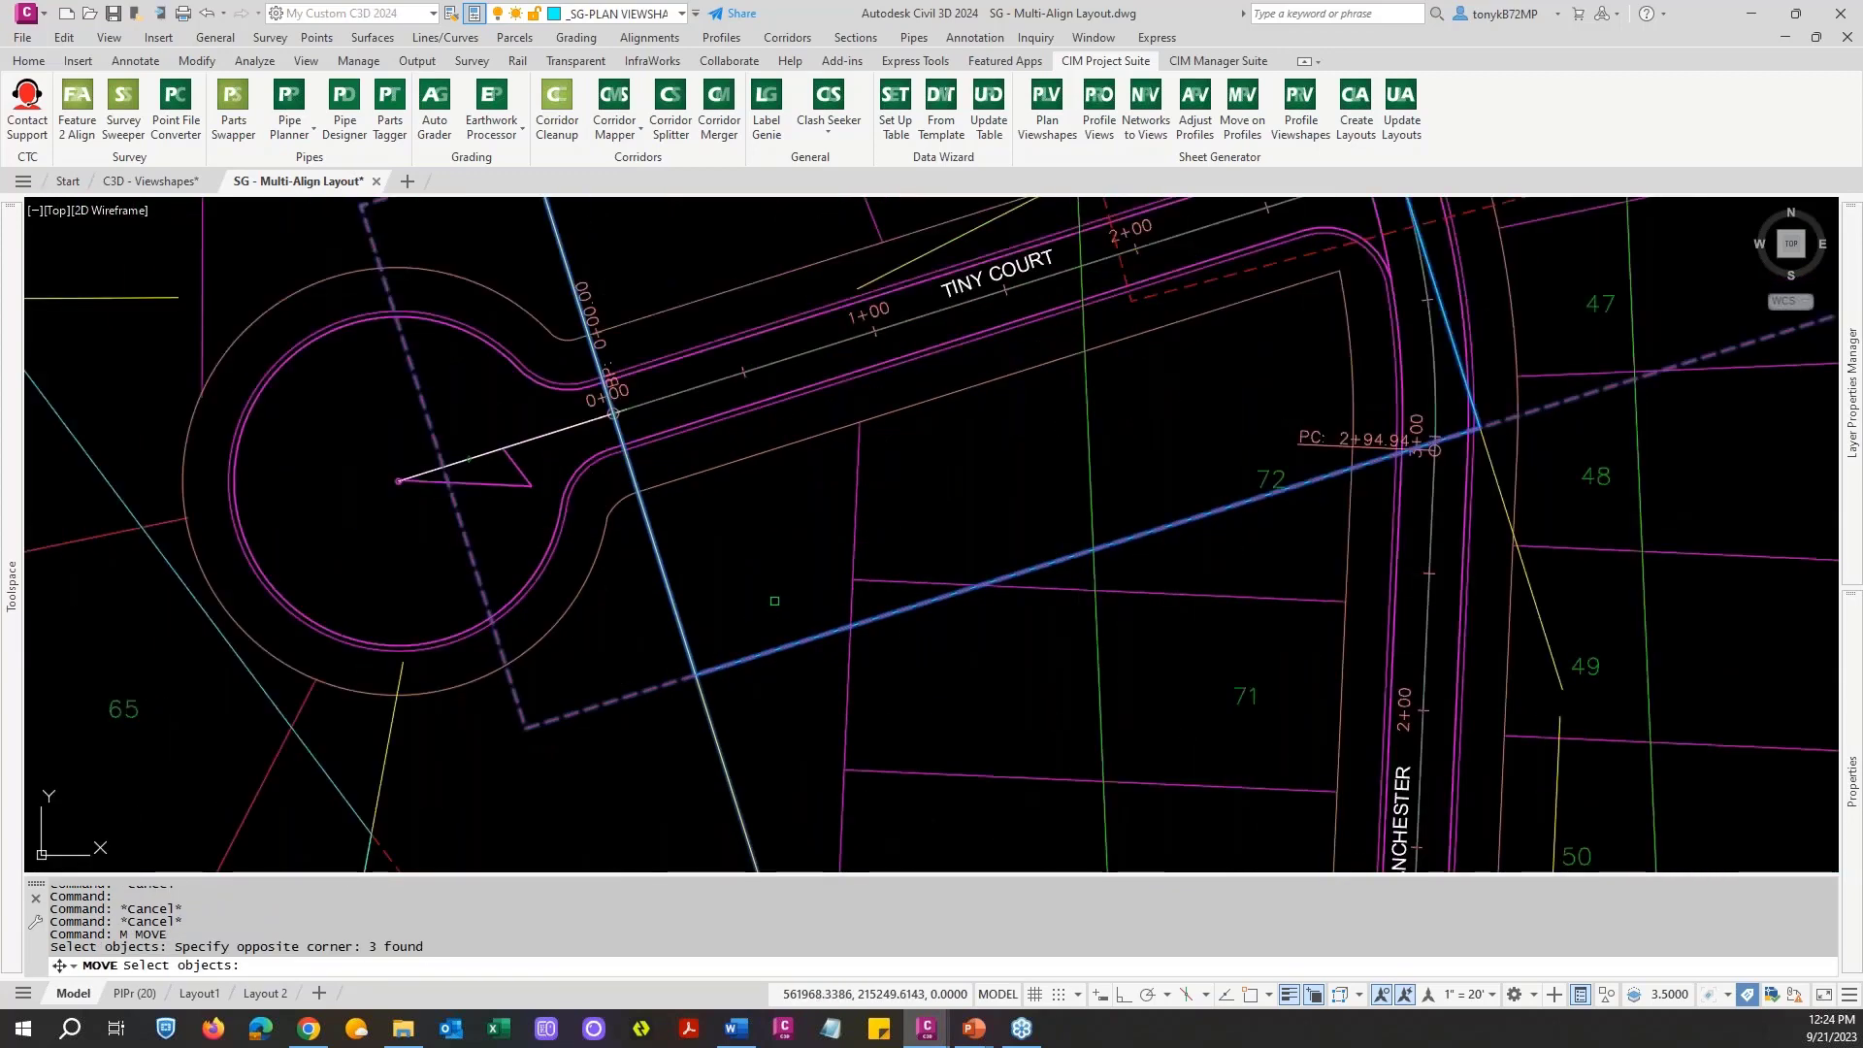
key("Return")
type("NEA")
key("Return")
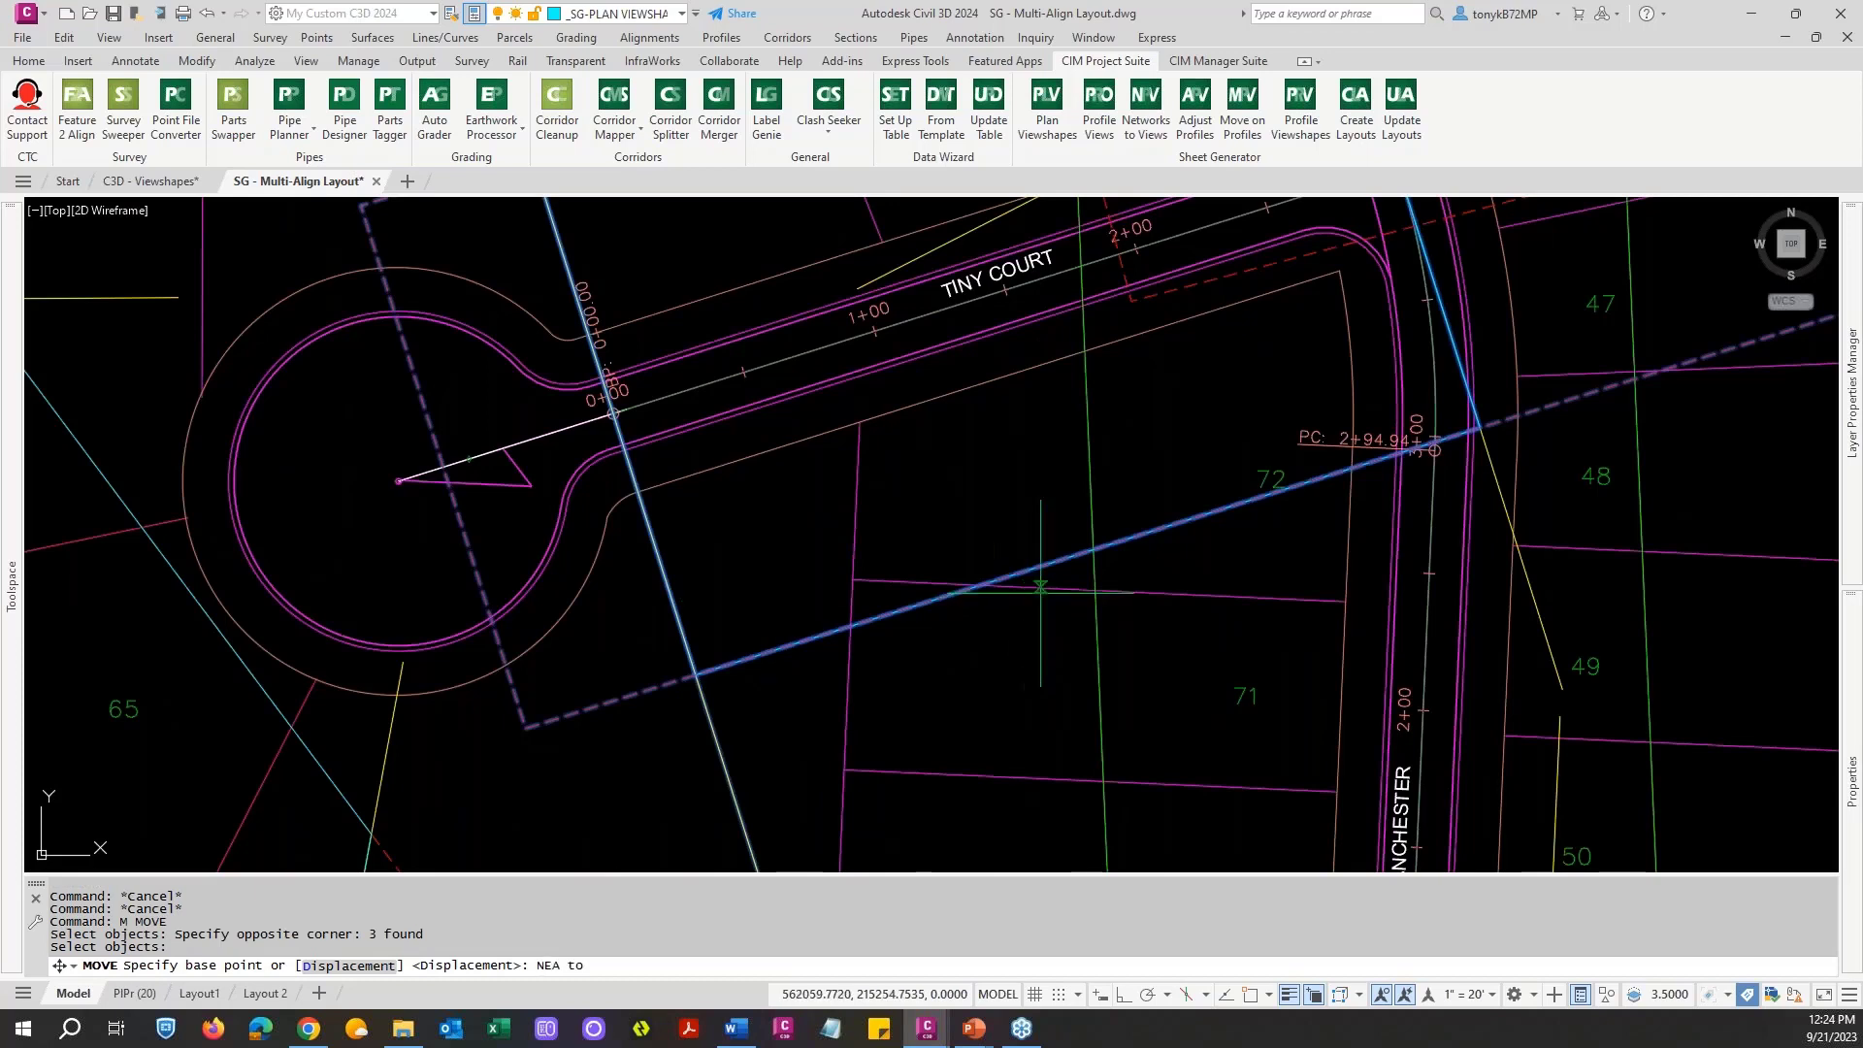
left_click(1177, 520)
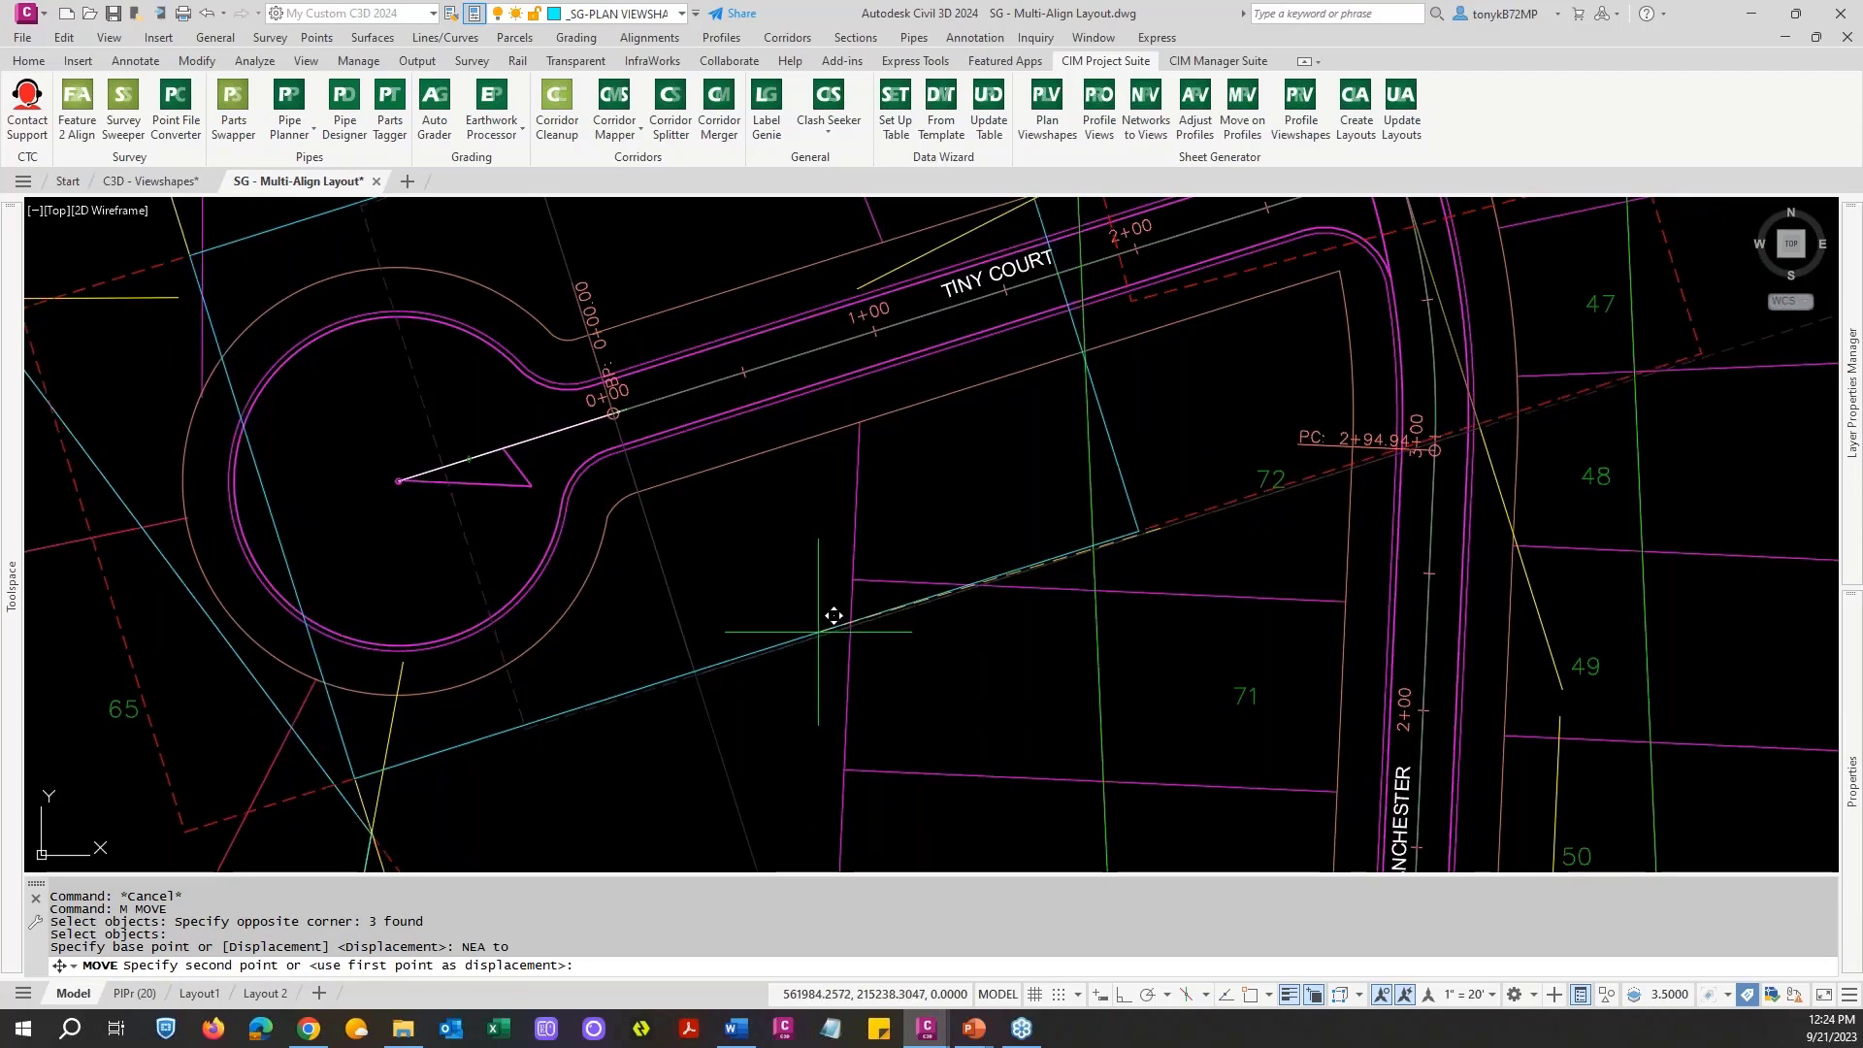
key("Escape")
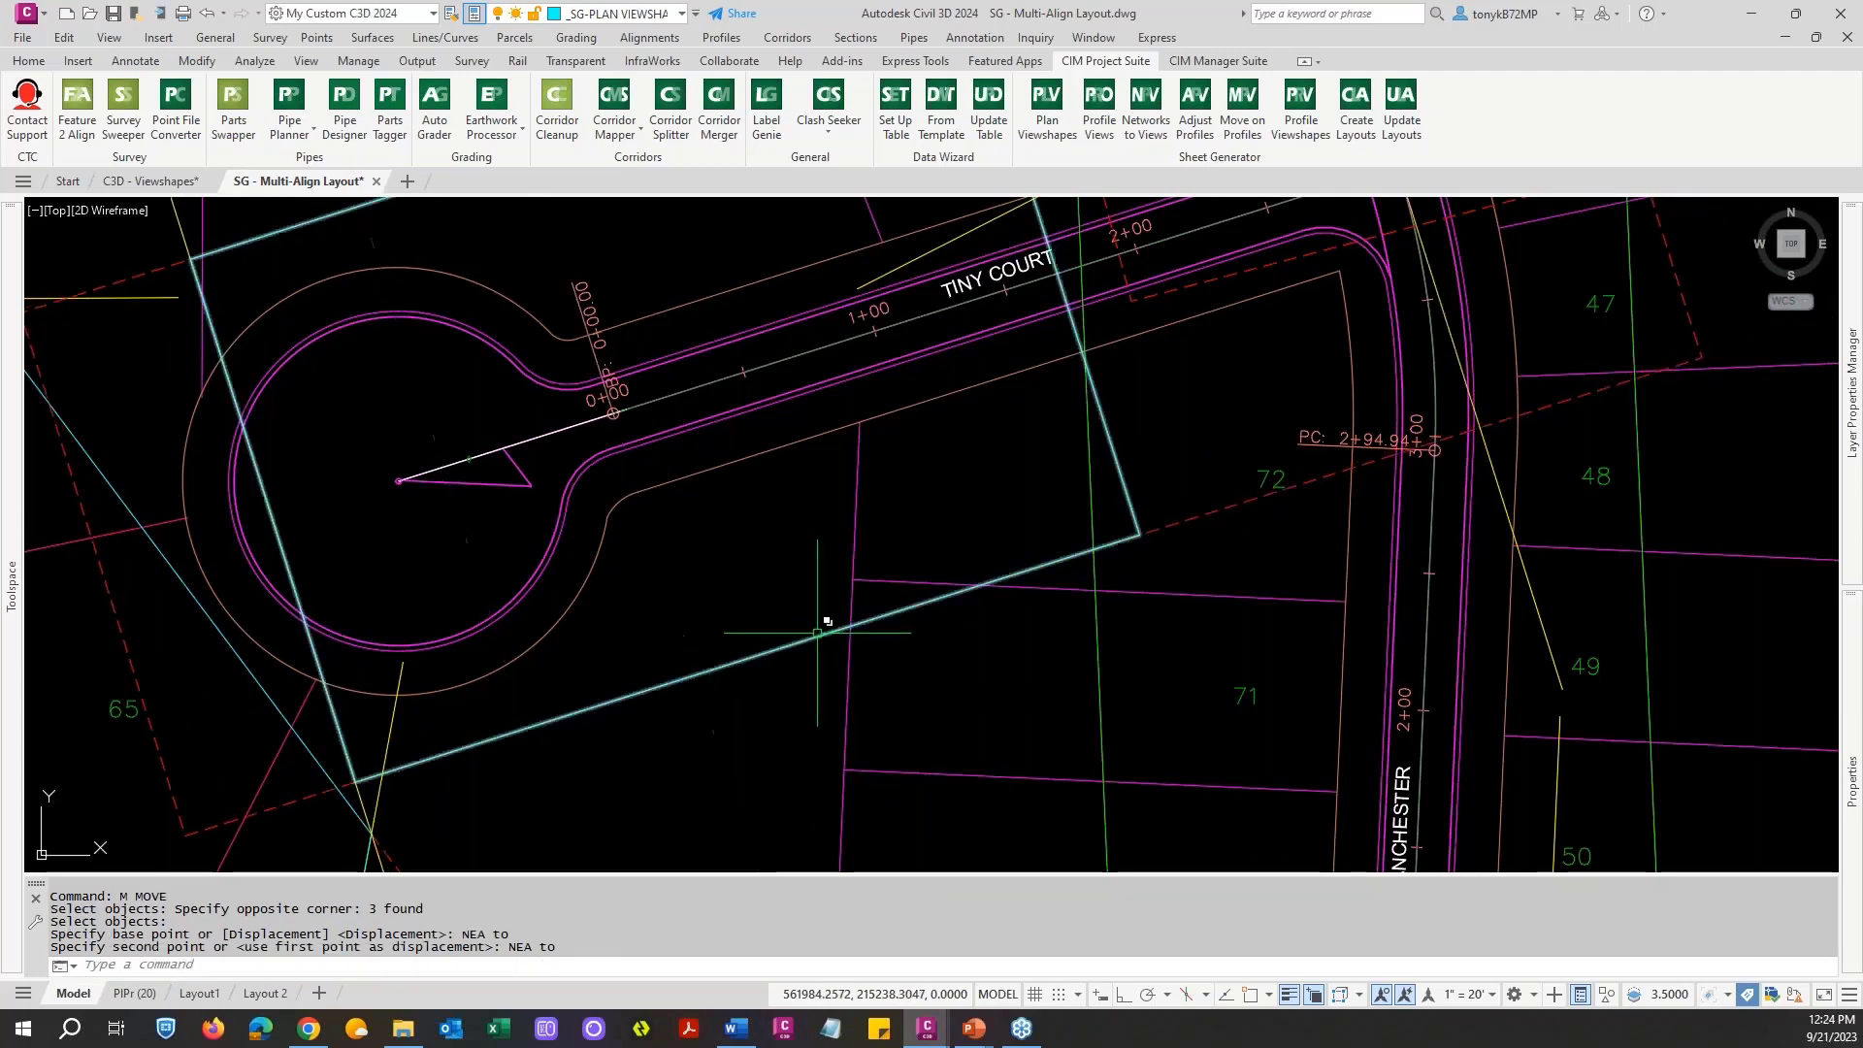
scroll(843, 564, "down", 4)
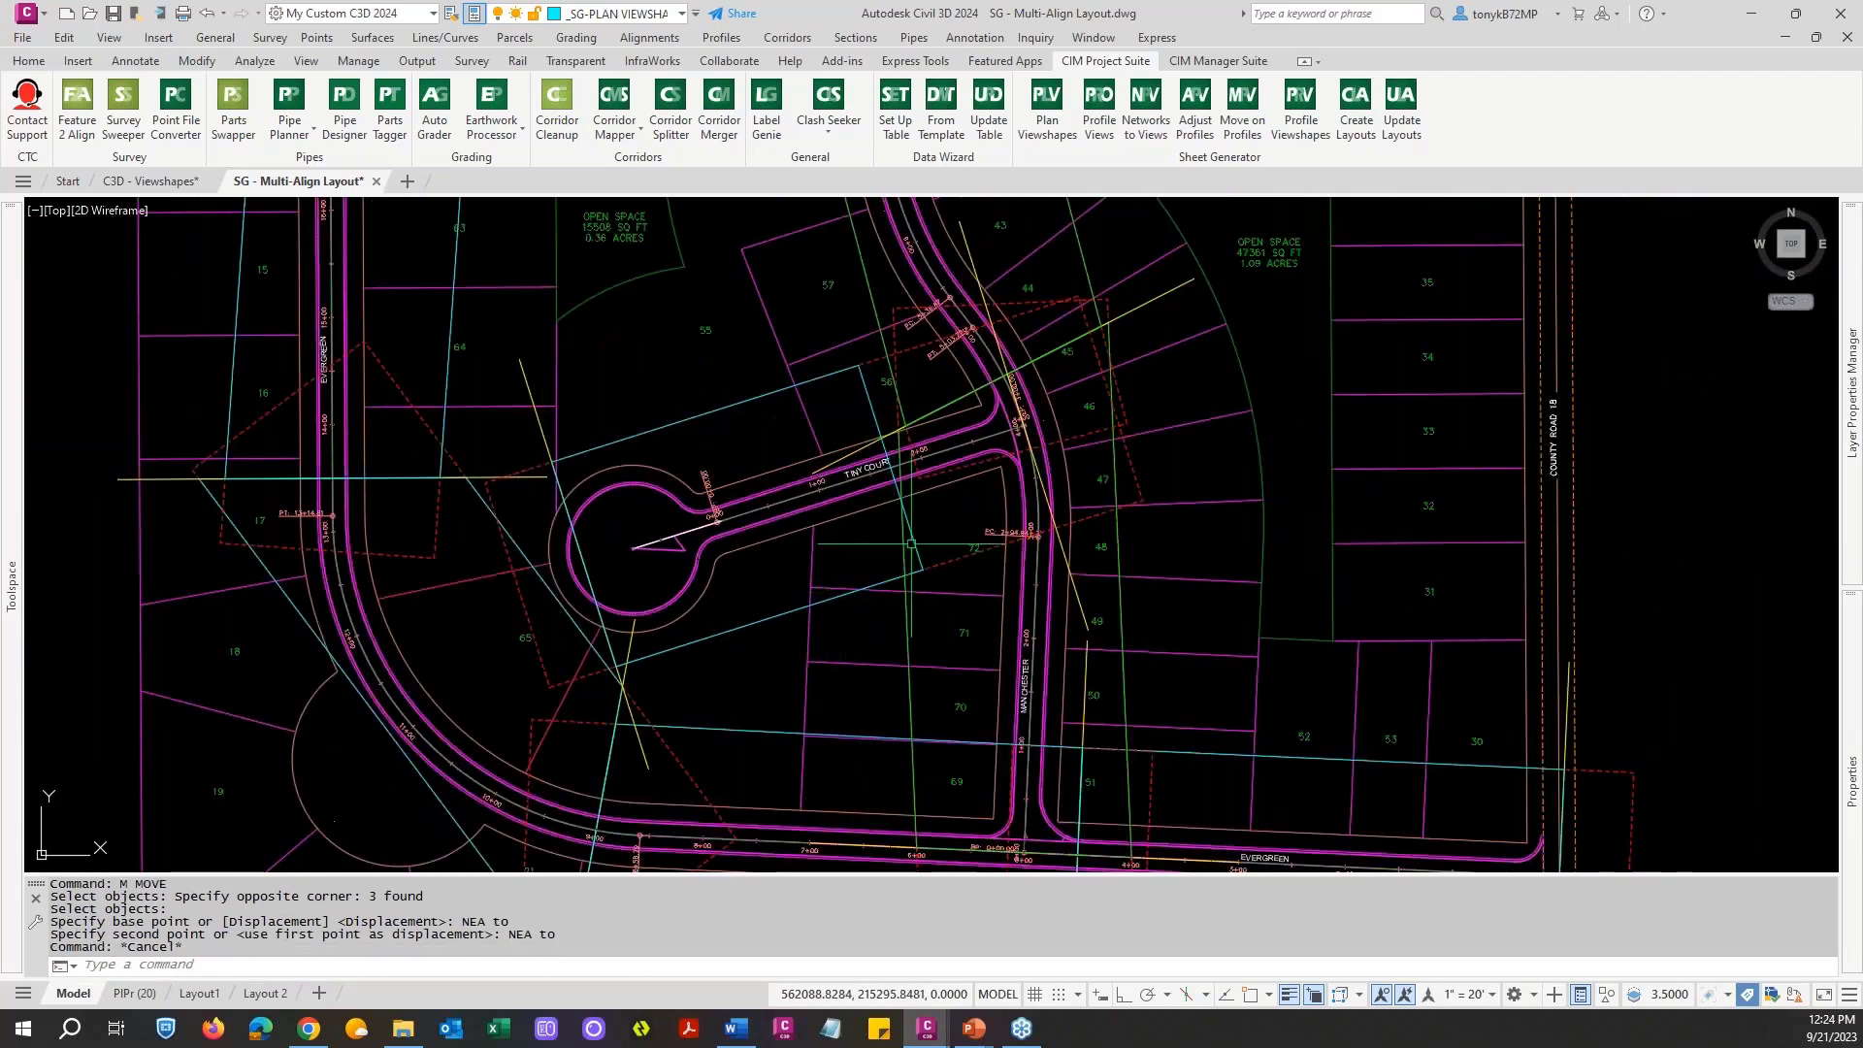
Step: Stretch the Tiny Court viewshape's two eastern corners along the print area block edges past Manchester, using Nearest snaps
left_click(916, 560)
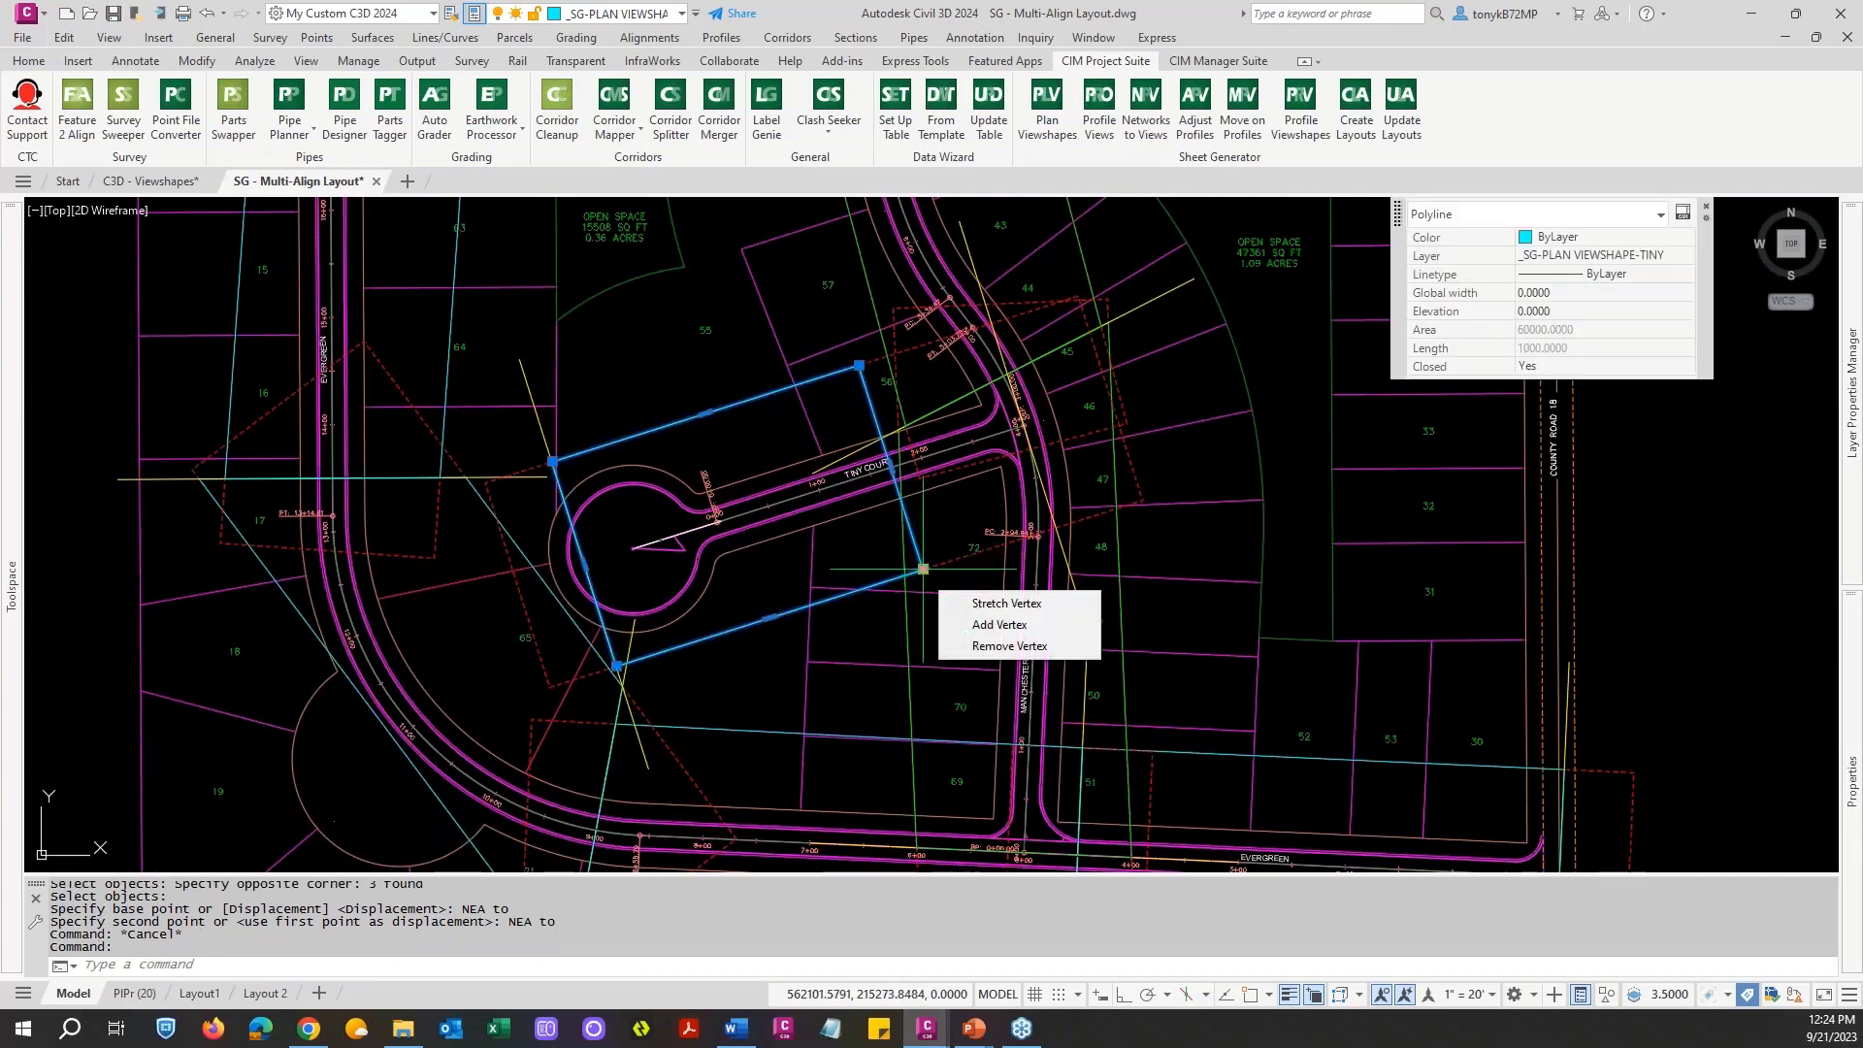
left_click(923, 570)
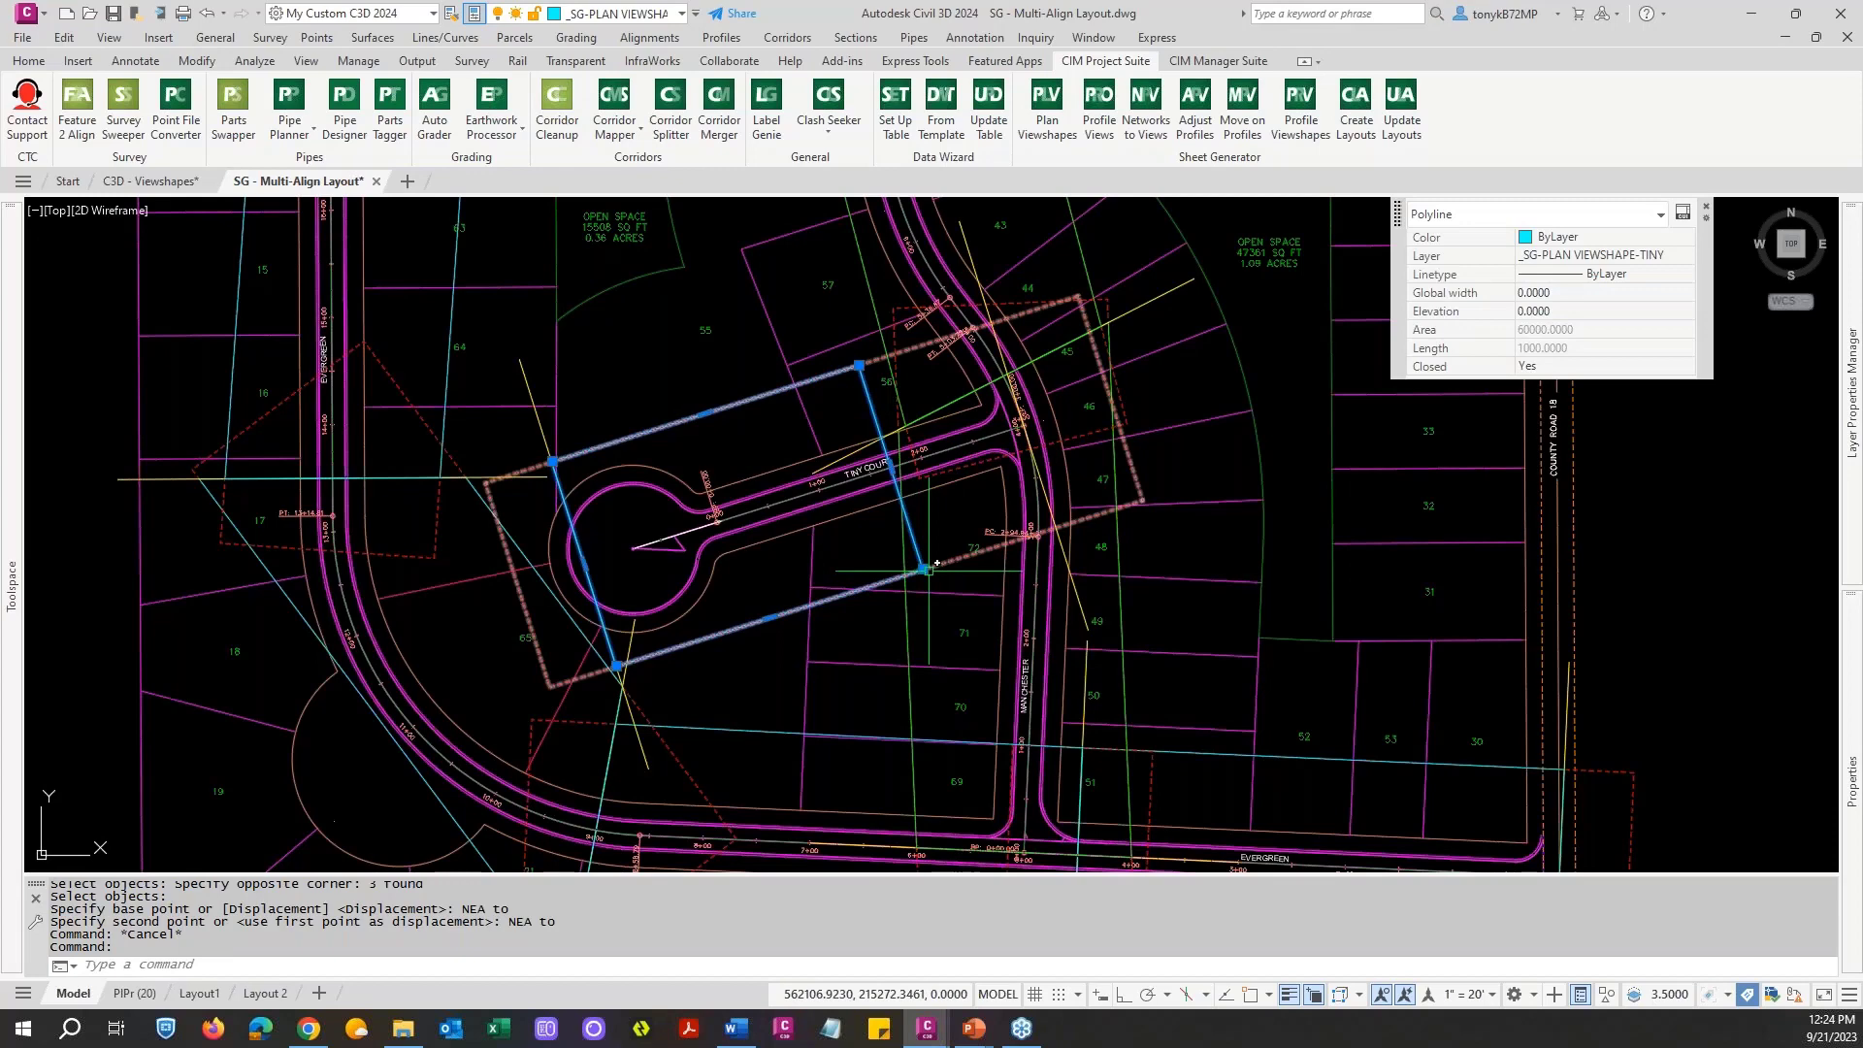
left_click(923, 570)
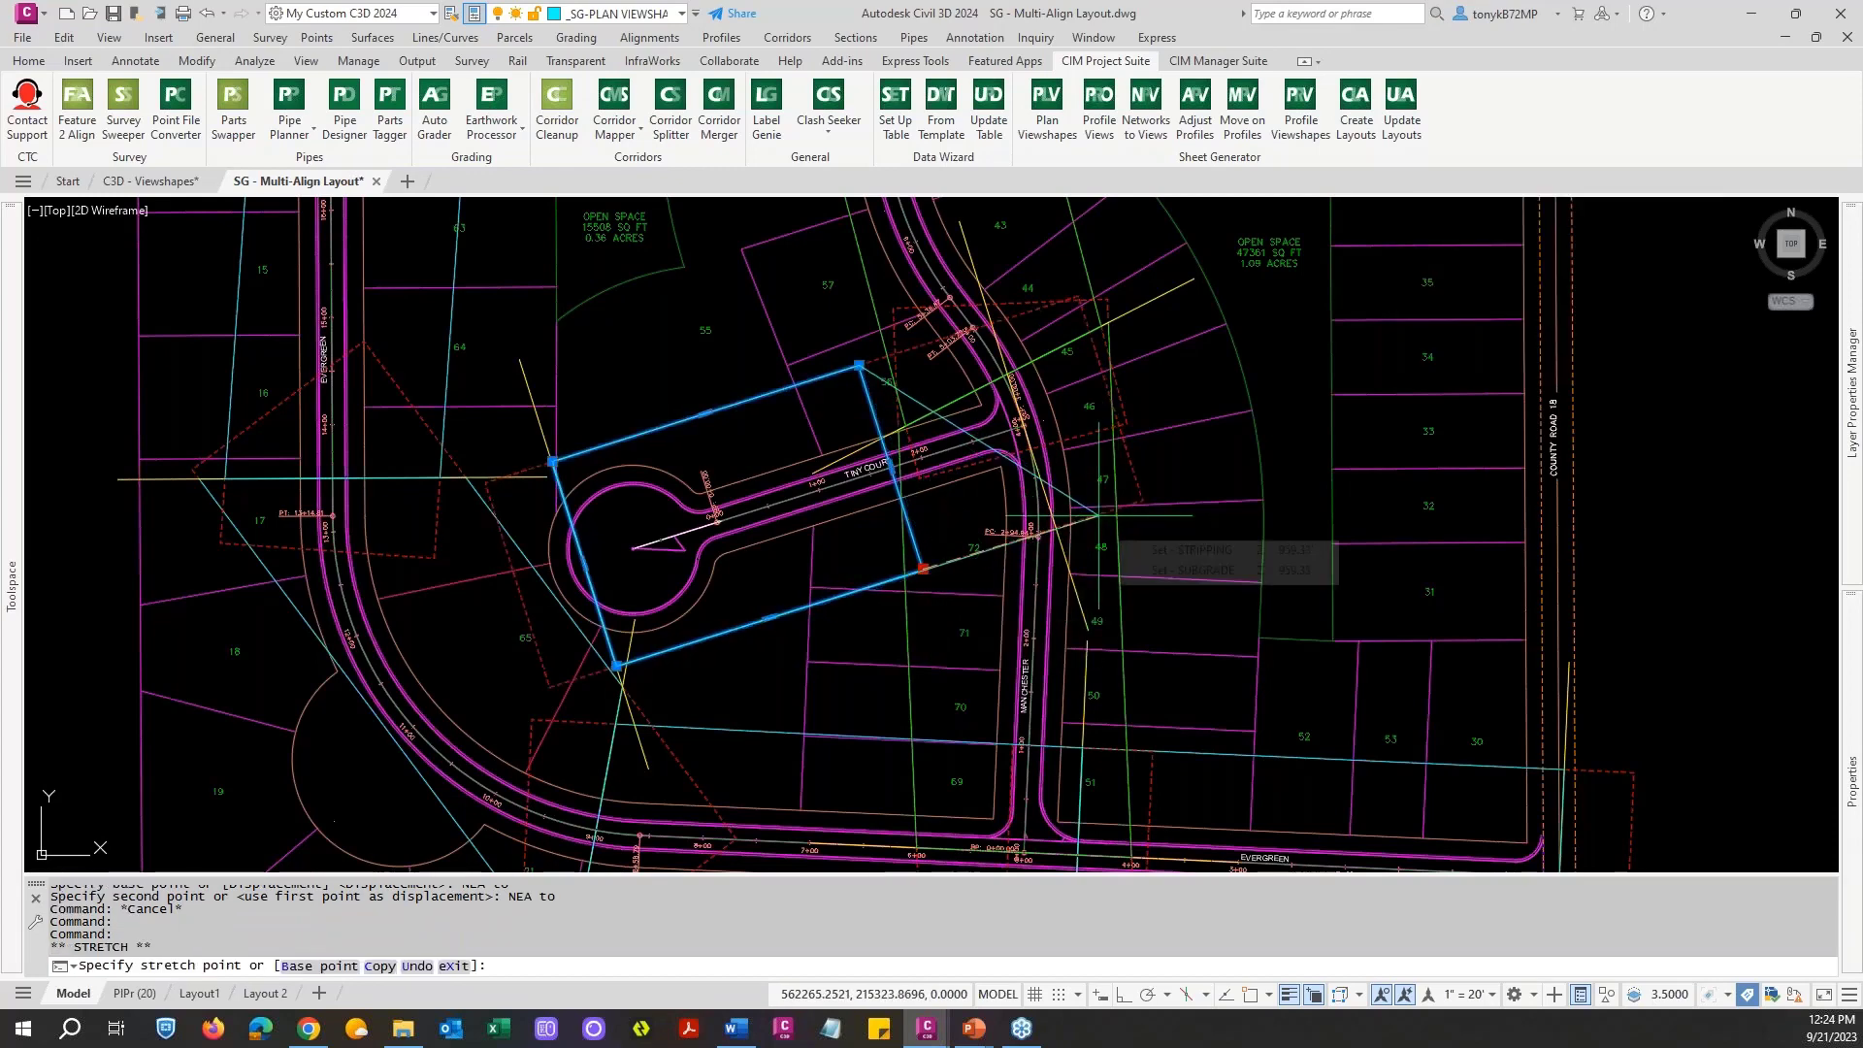
type("NEA")
key("Return")
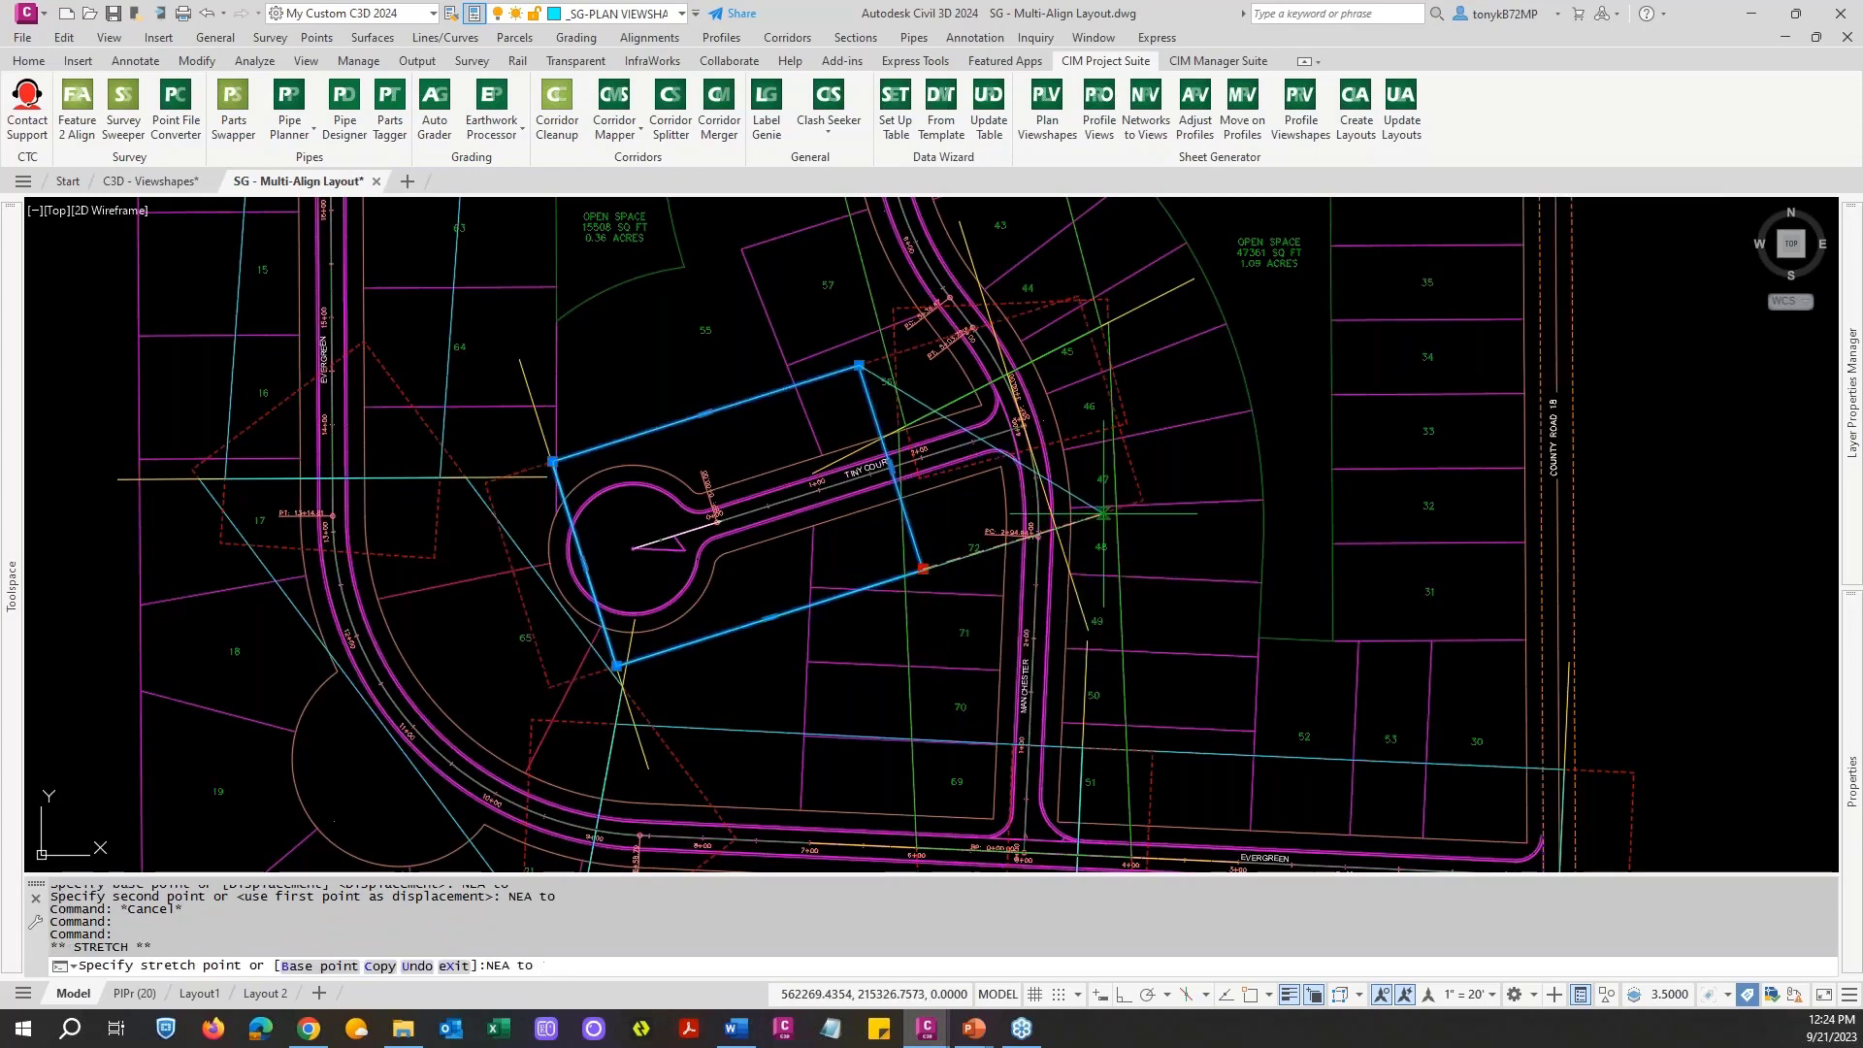
left_click(1104, 512)
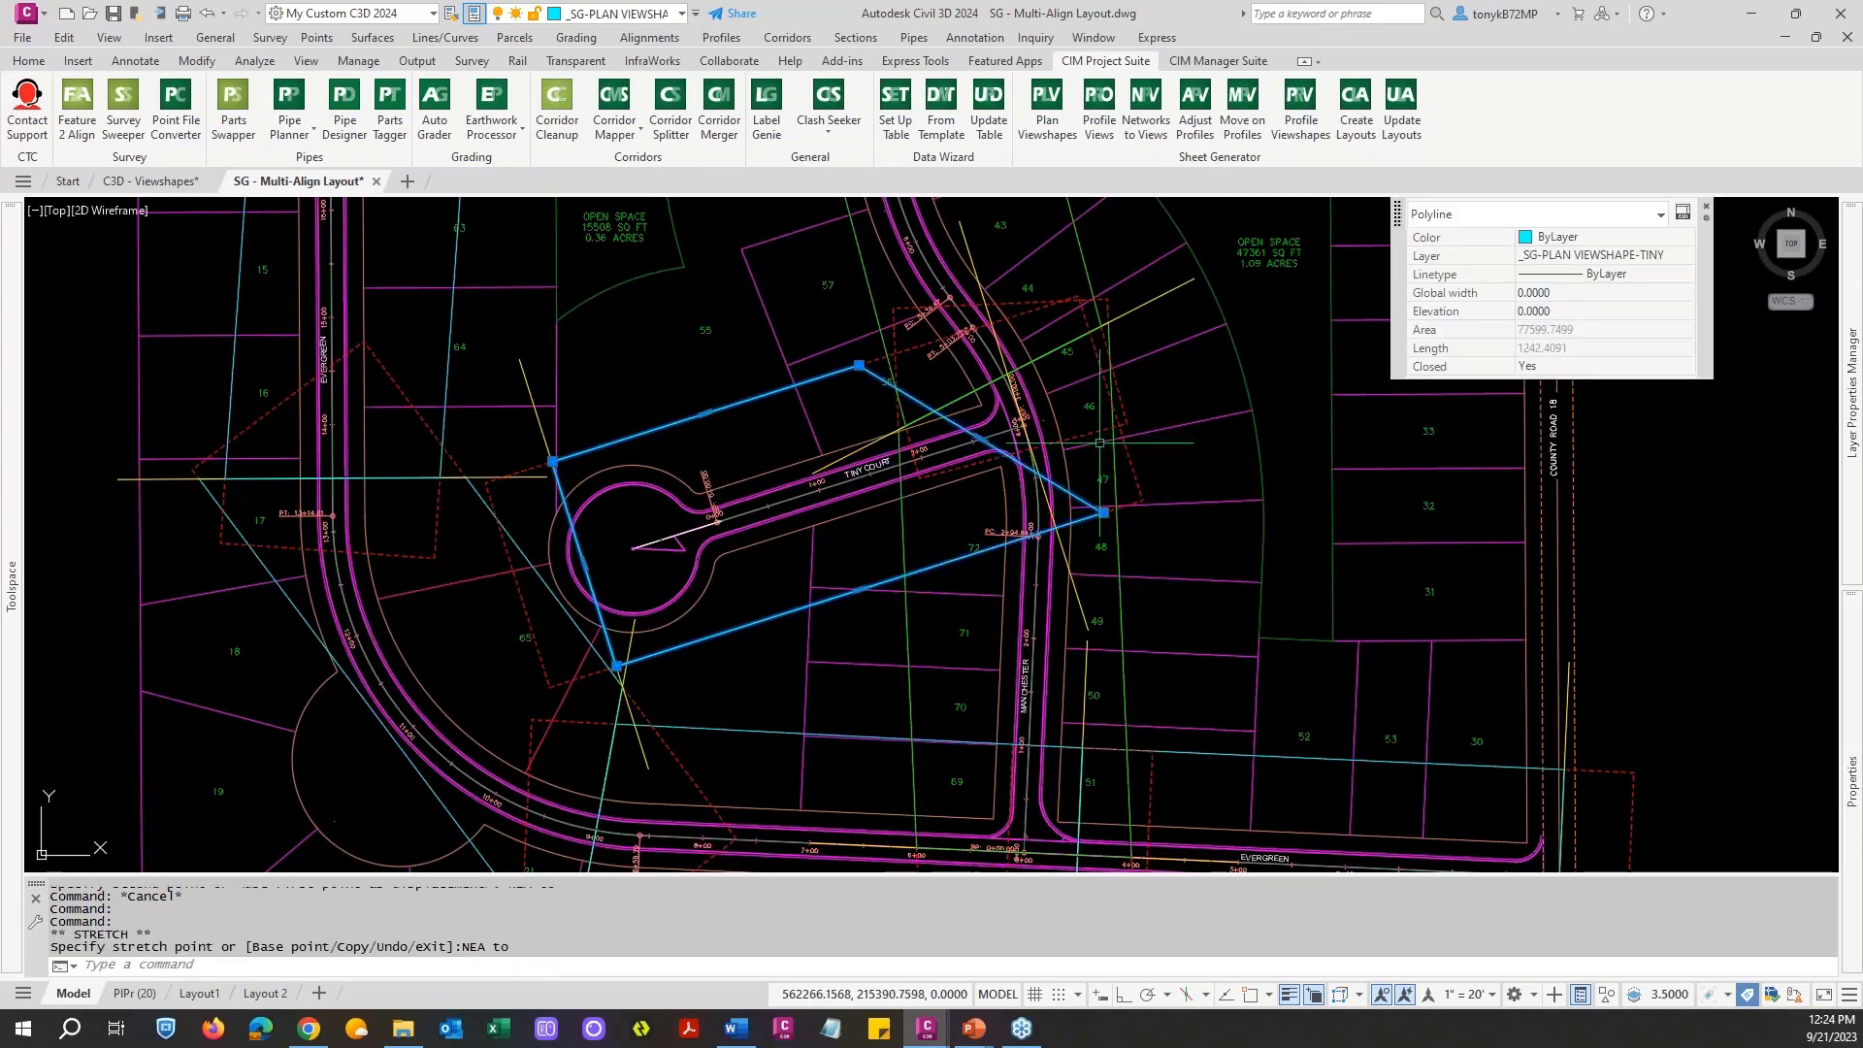
left_click(859, 366)
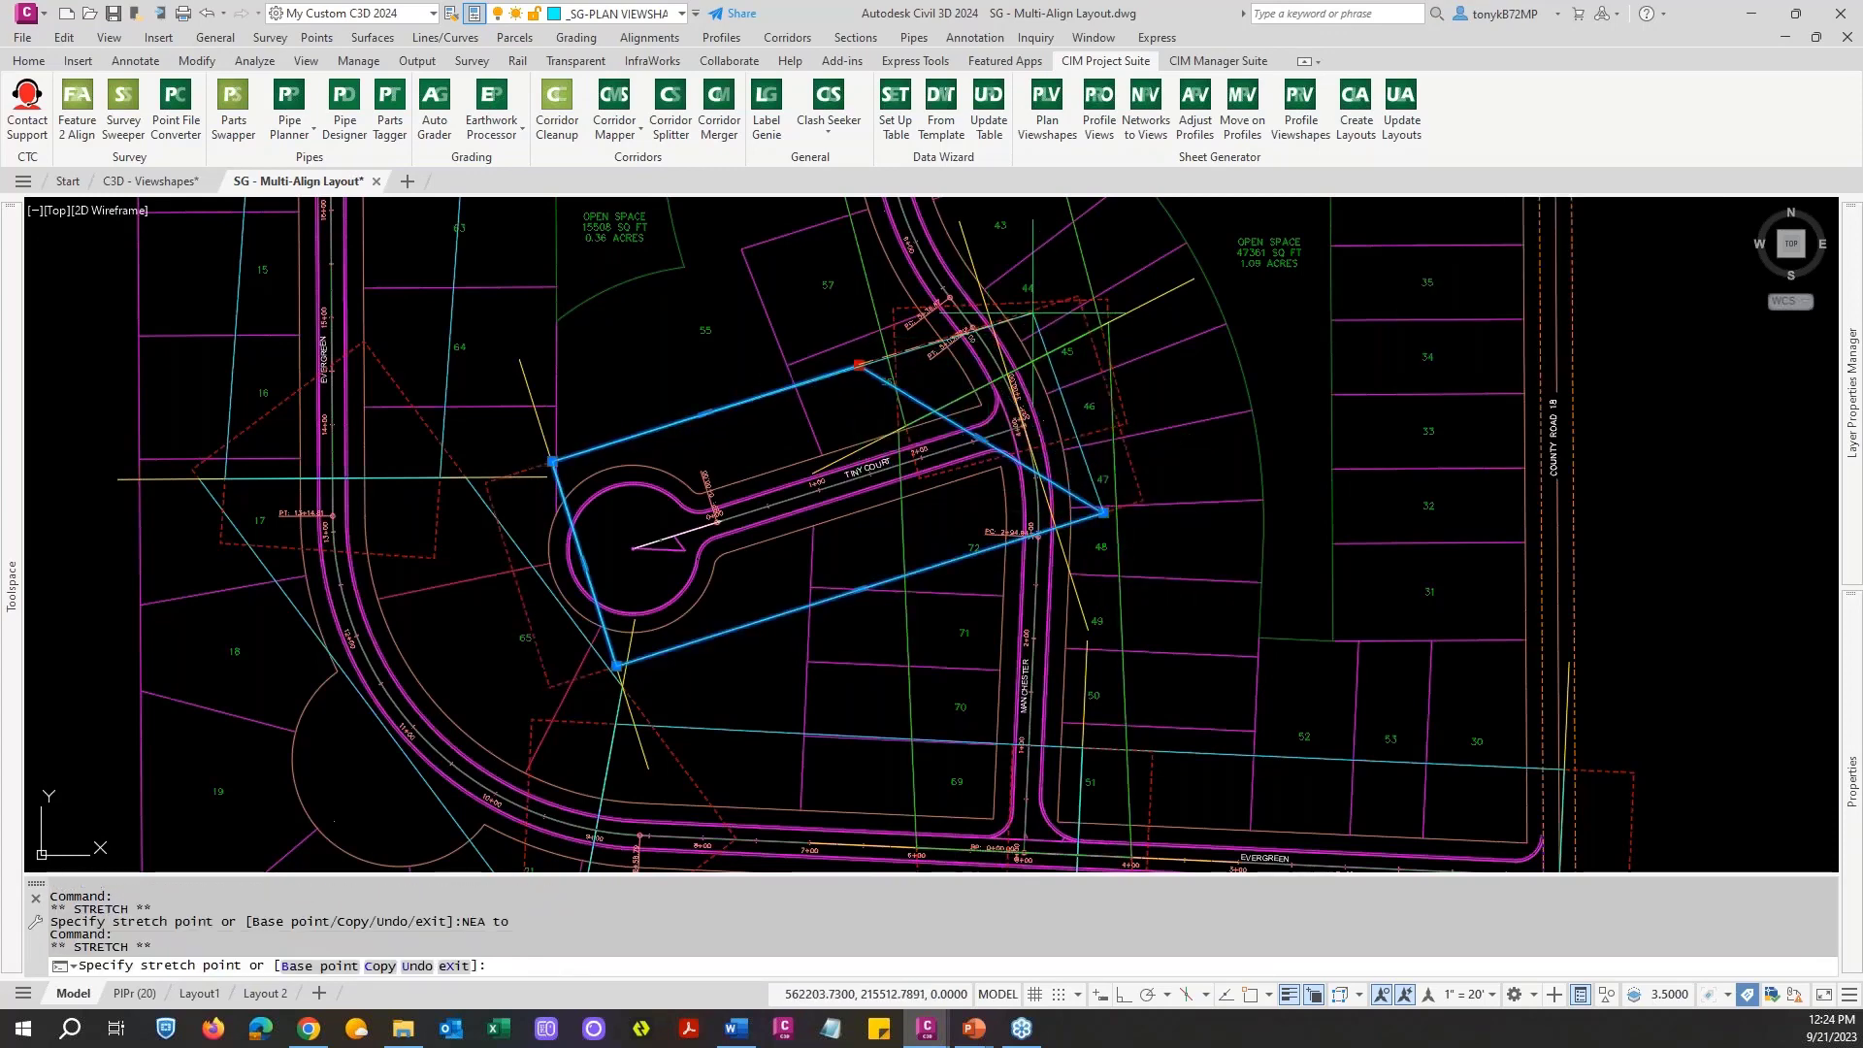
type("NEA")
key("Return")
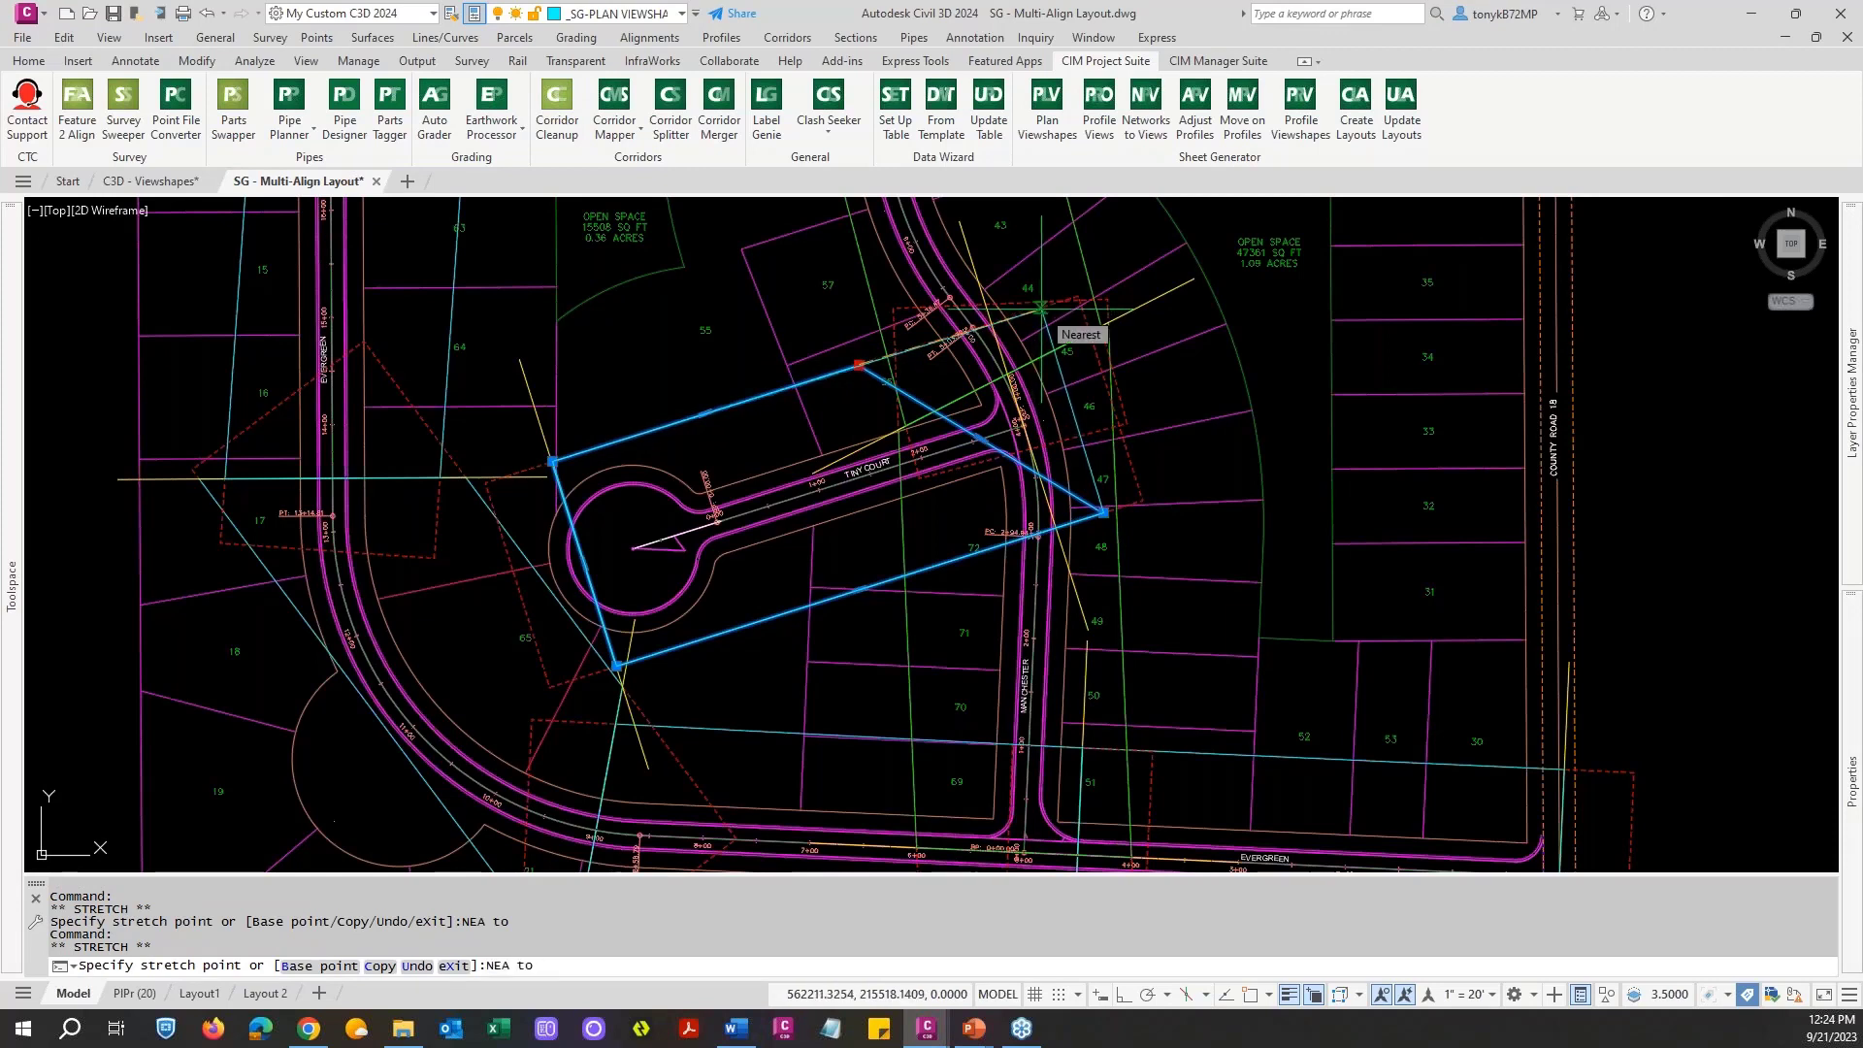
left_click(1040, 308)
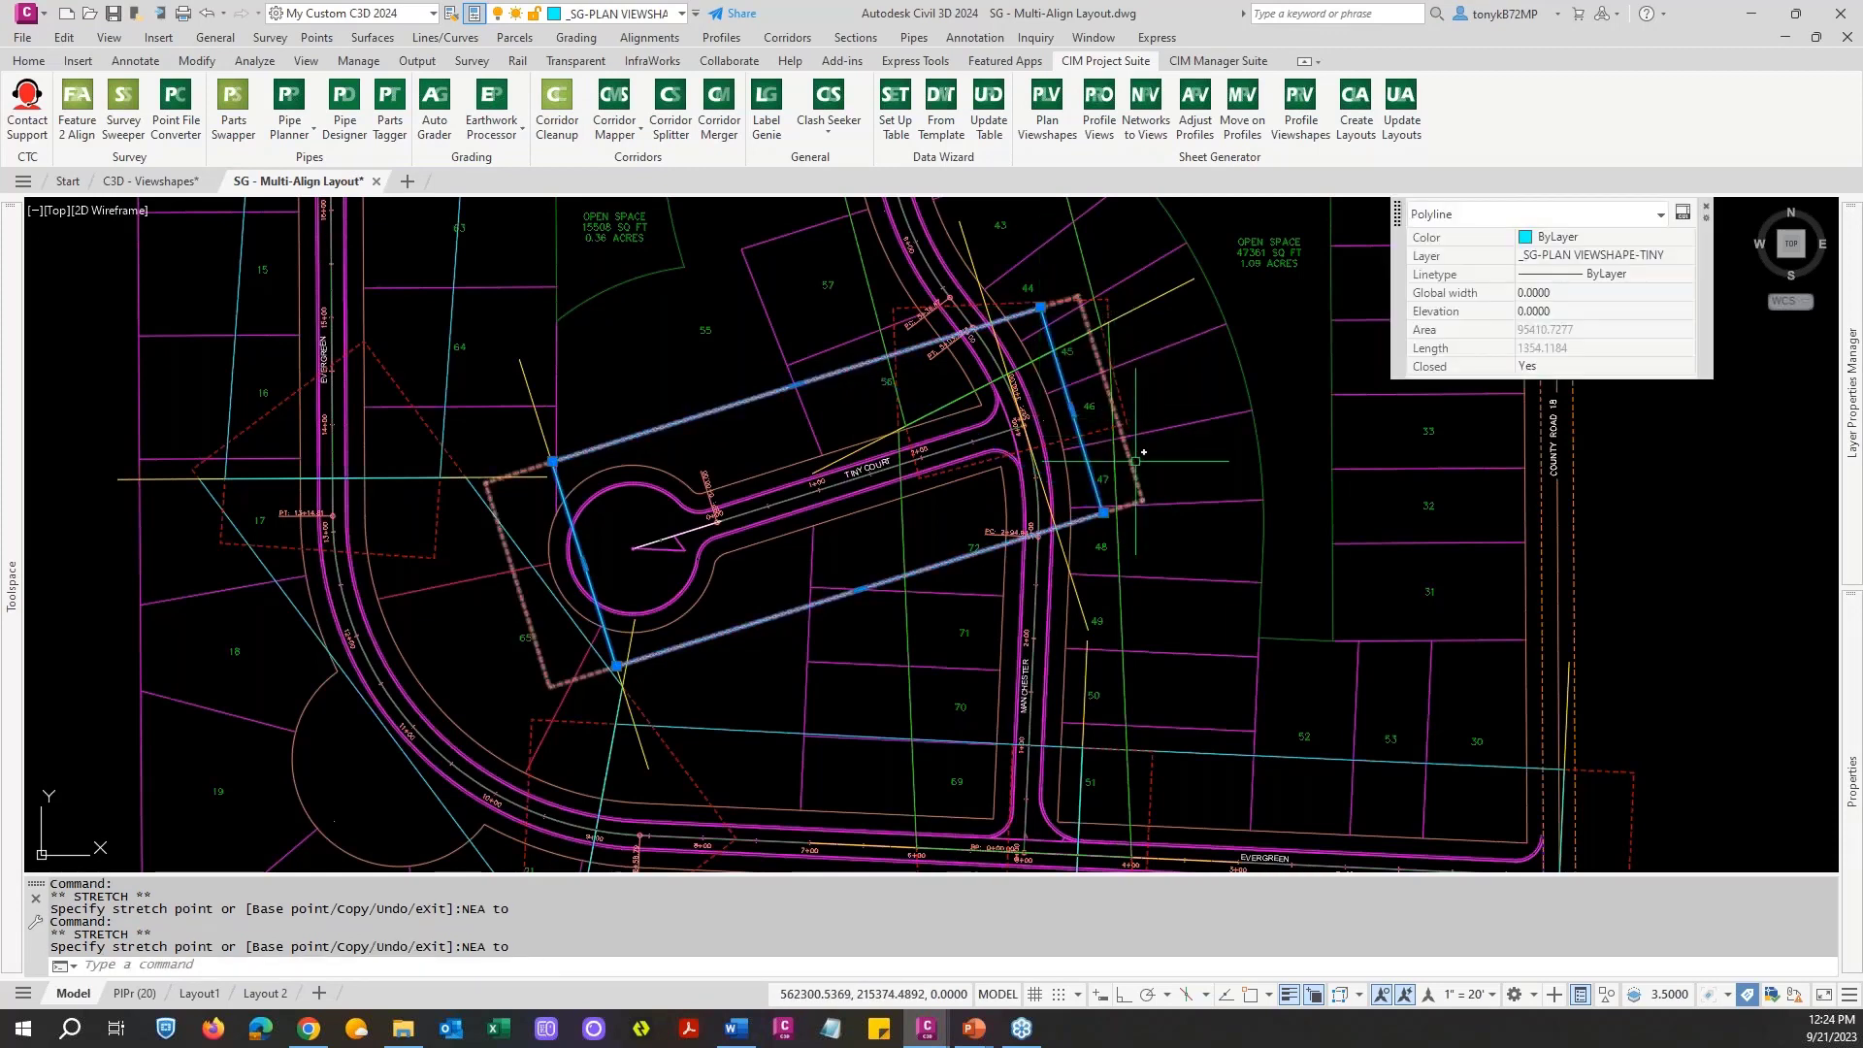
Step: Stretch the Tiny Court viewshape's two western corners outward along the print area block edges beyond the cul-de-sac, using Nearest snaps
left_click(553, 462)
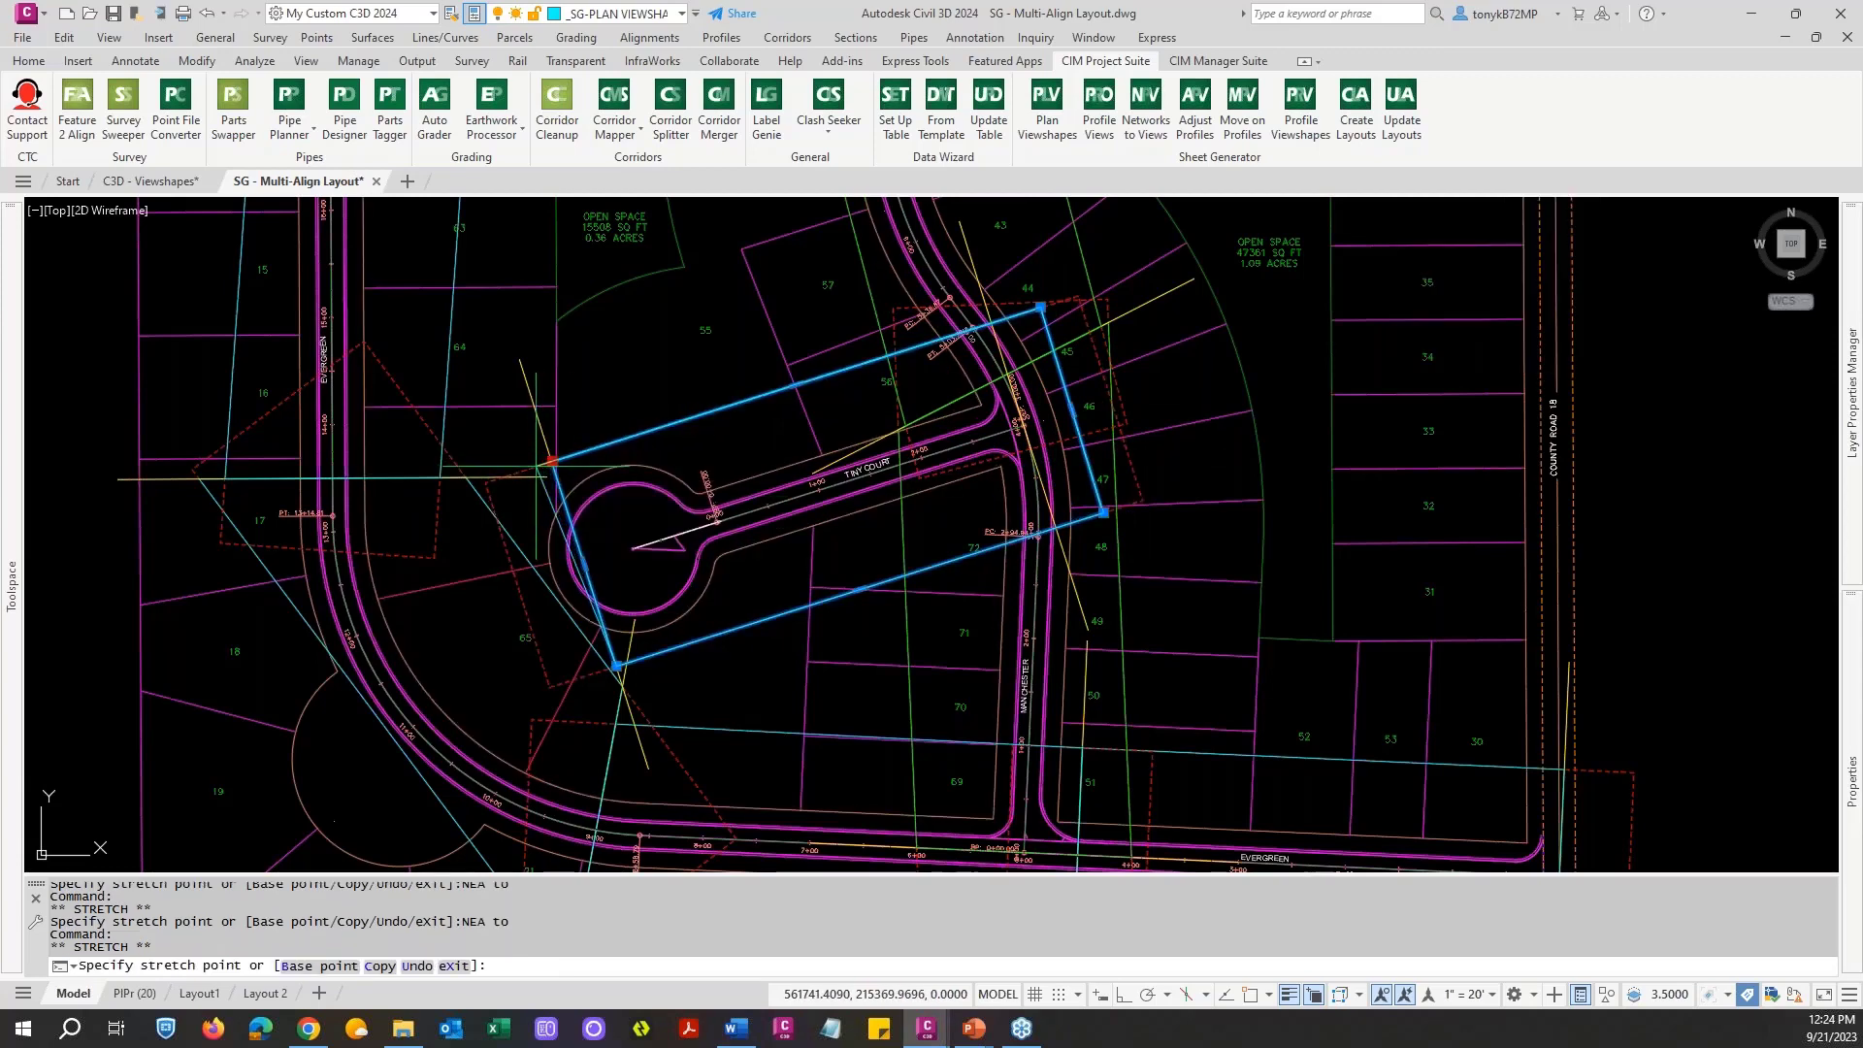
type("NEA")
key("Return")
left_click(513, 473)
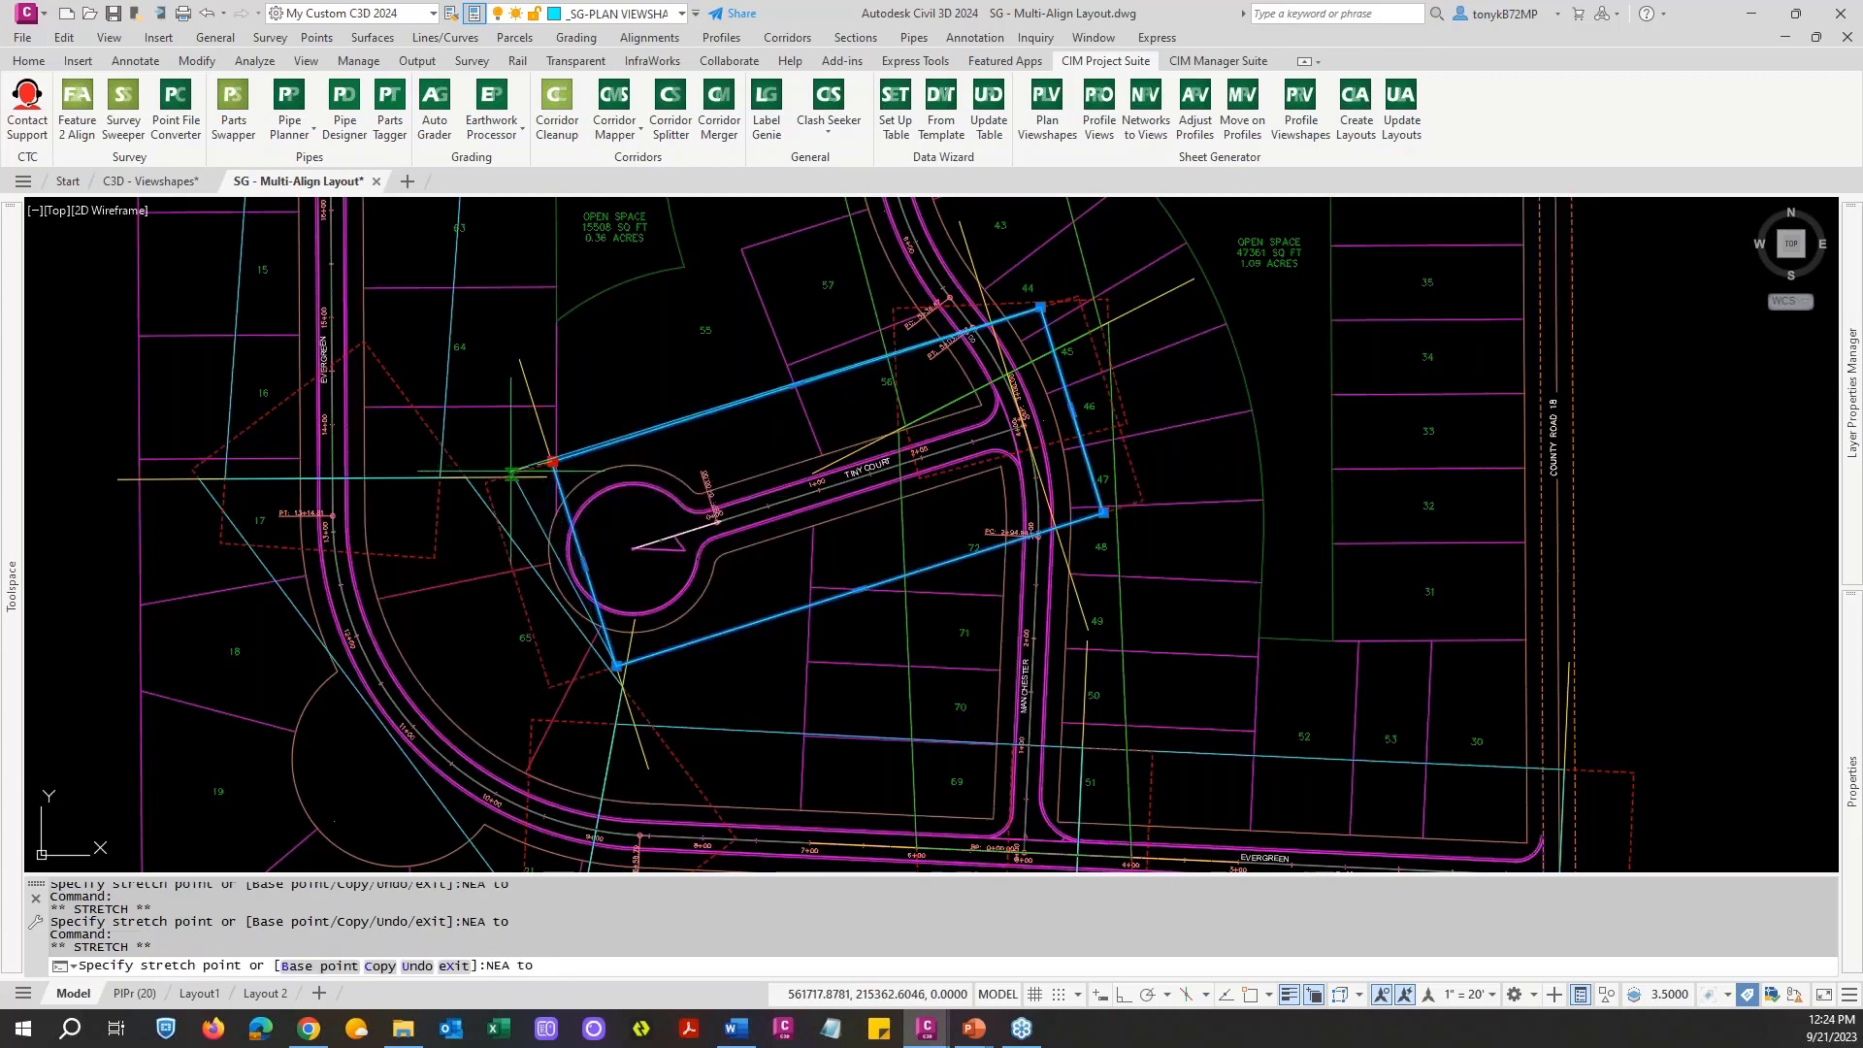
left_click(617, 666)
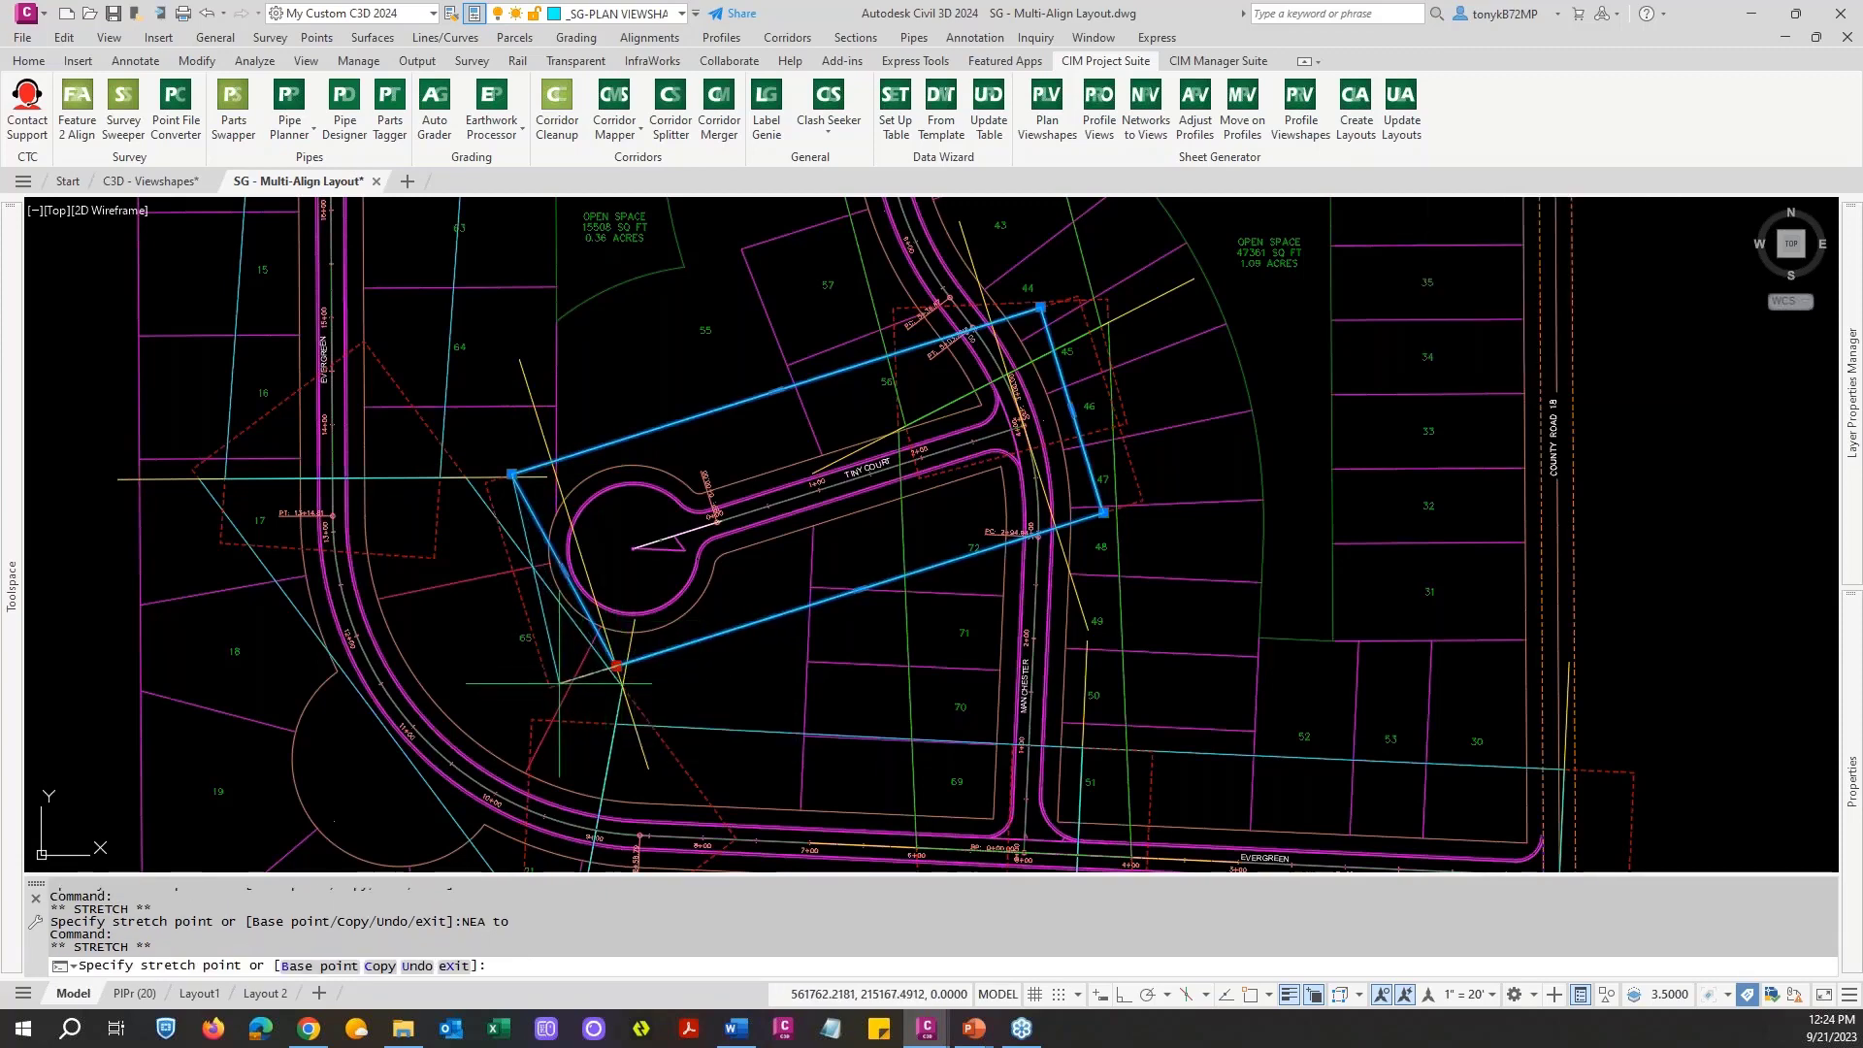
scroll(578, 676, "up", 4)
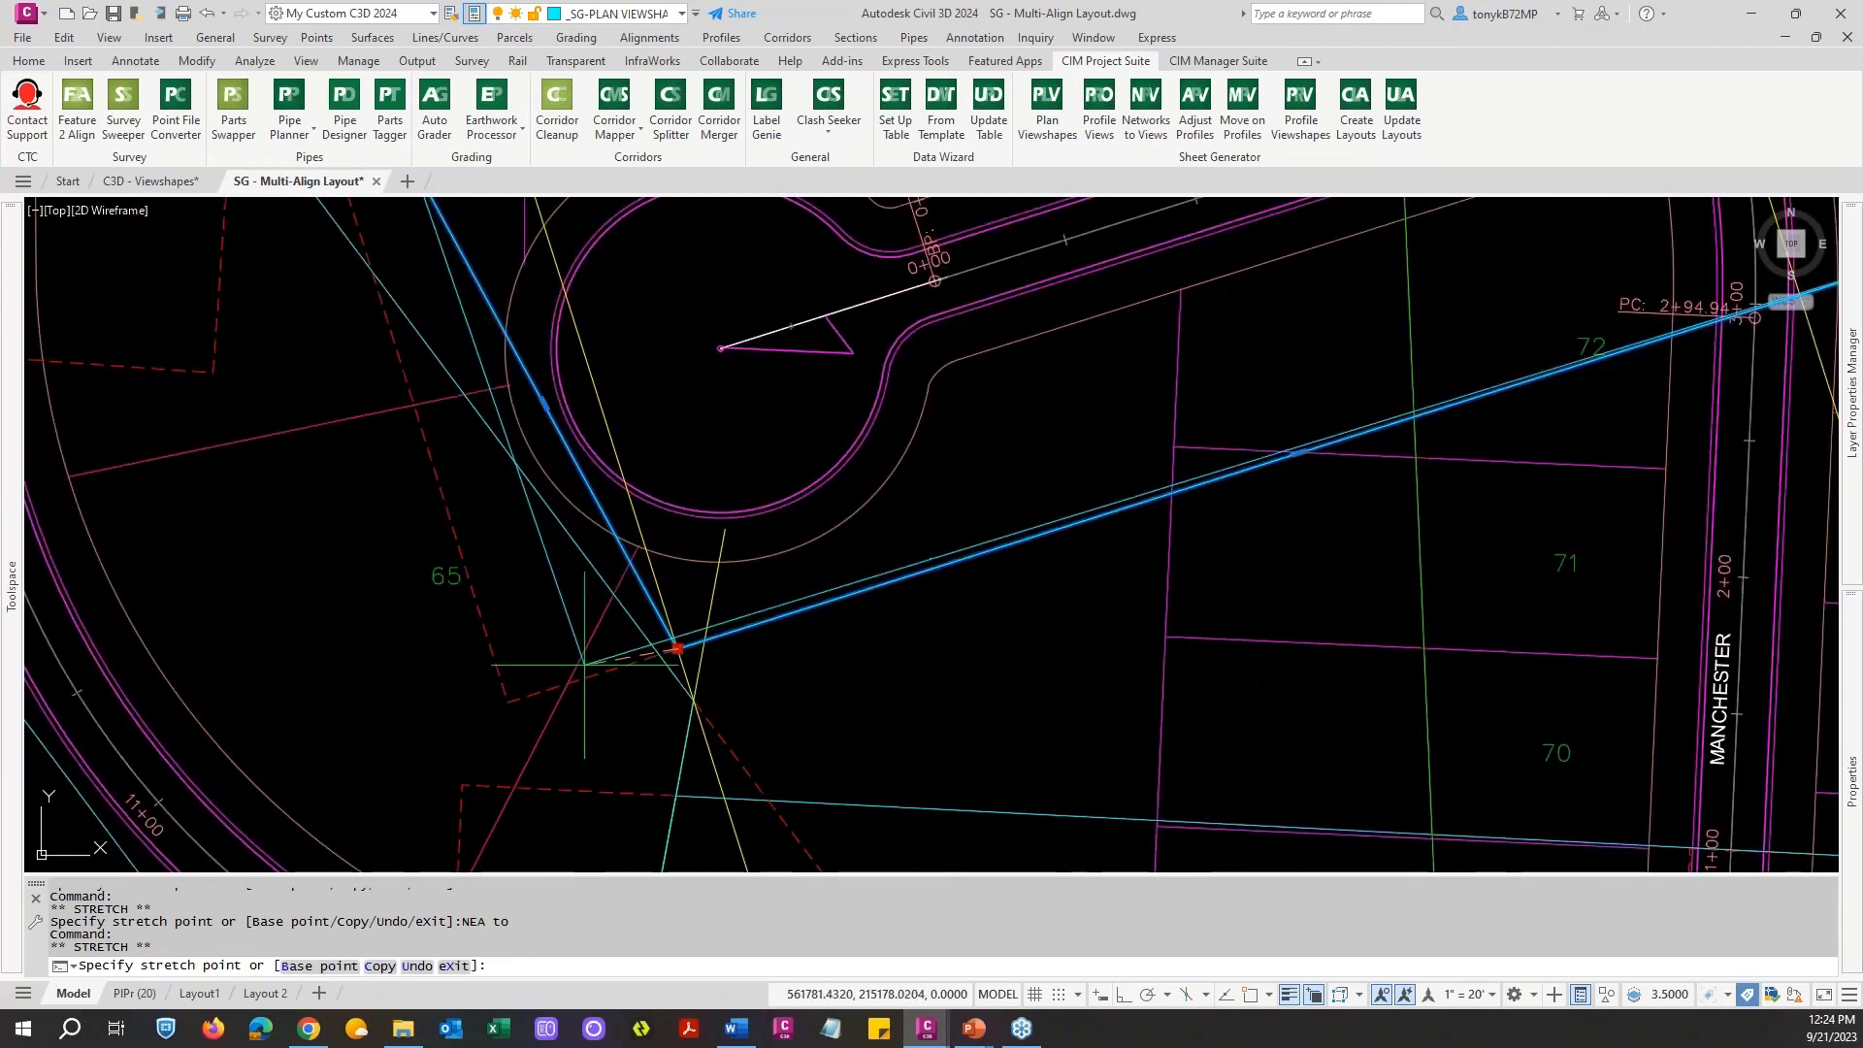
type("NEA to")
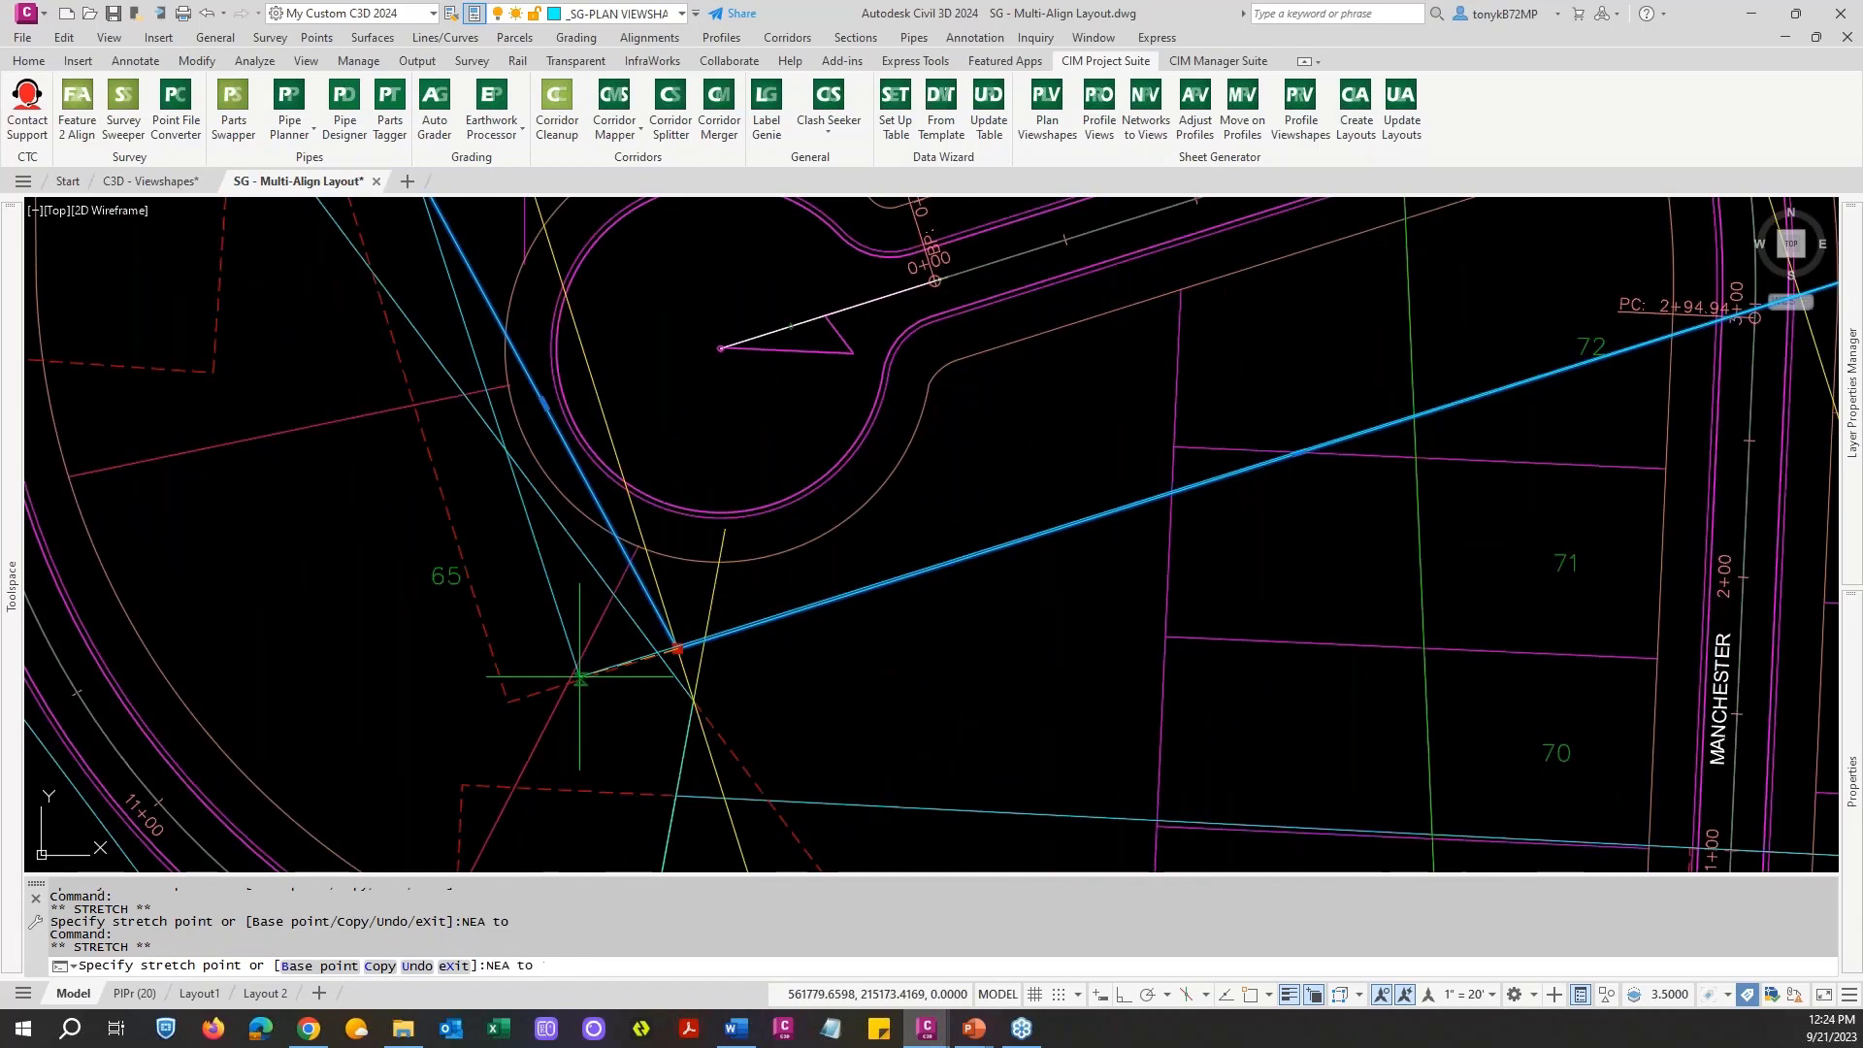
key("Escape")
scroll(579, 677, "down", 5)
key("Escape")
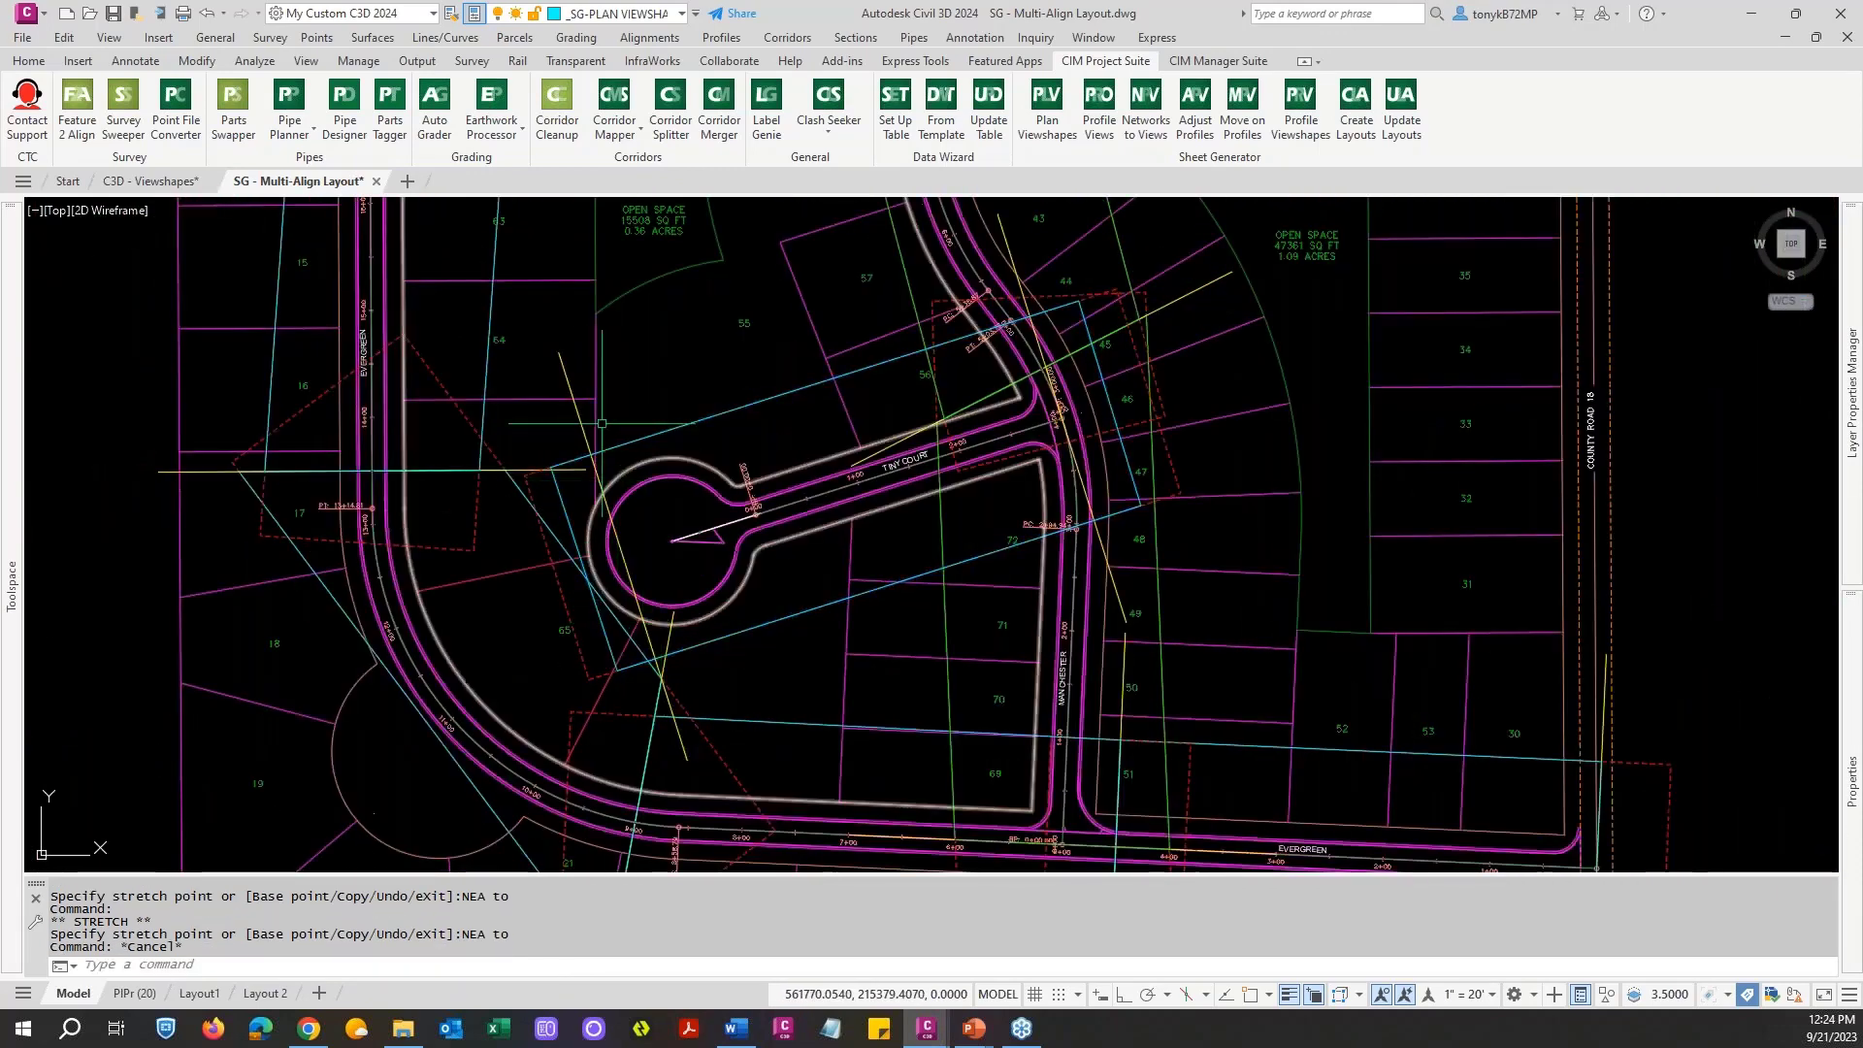
Step: Erase the two match lines at the western and eastern ends of the Tiny Court viewshape
type("E")
key("Return")
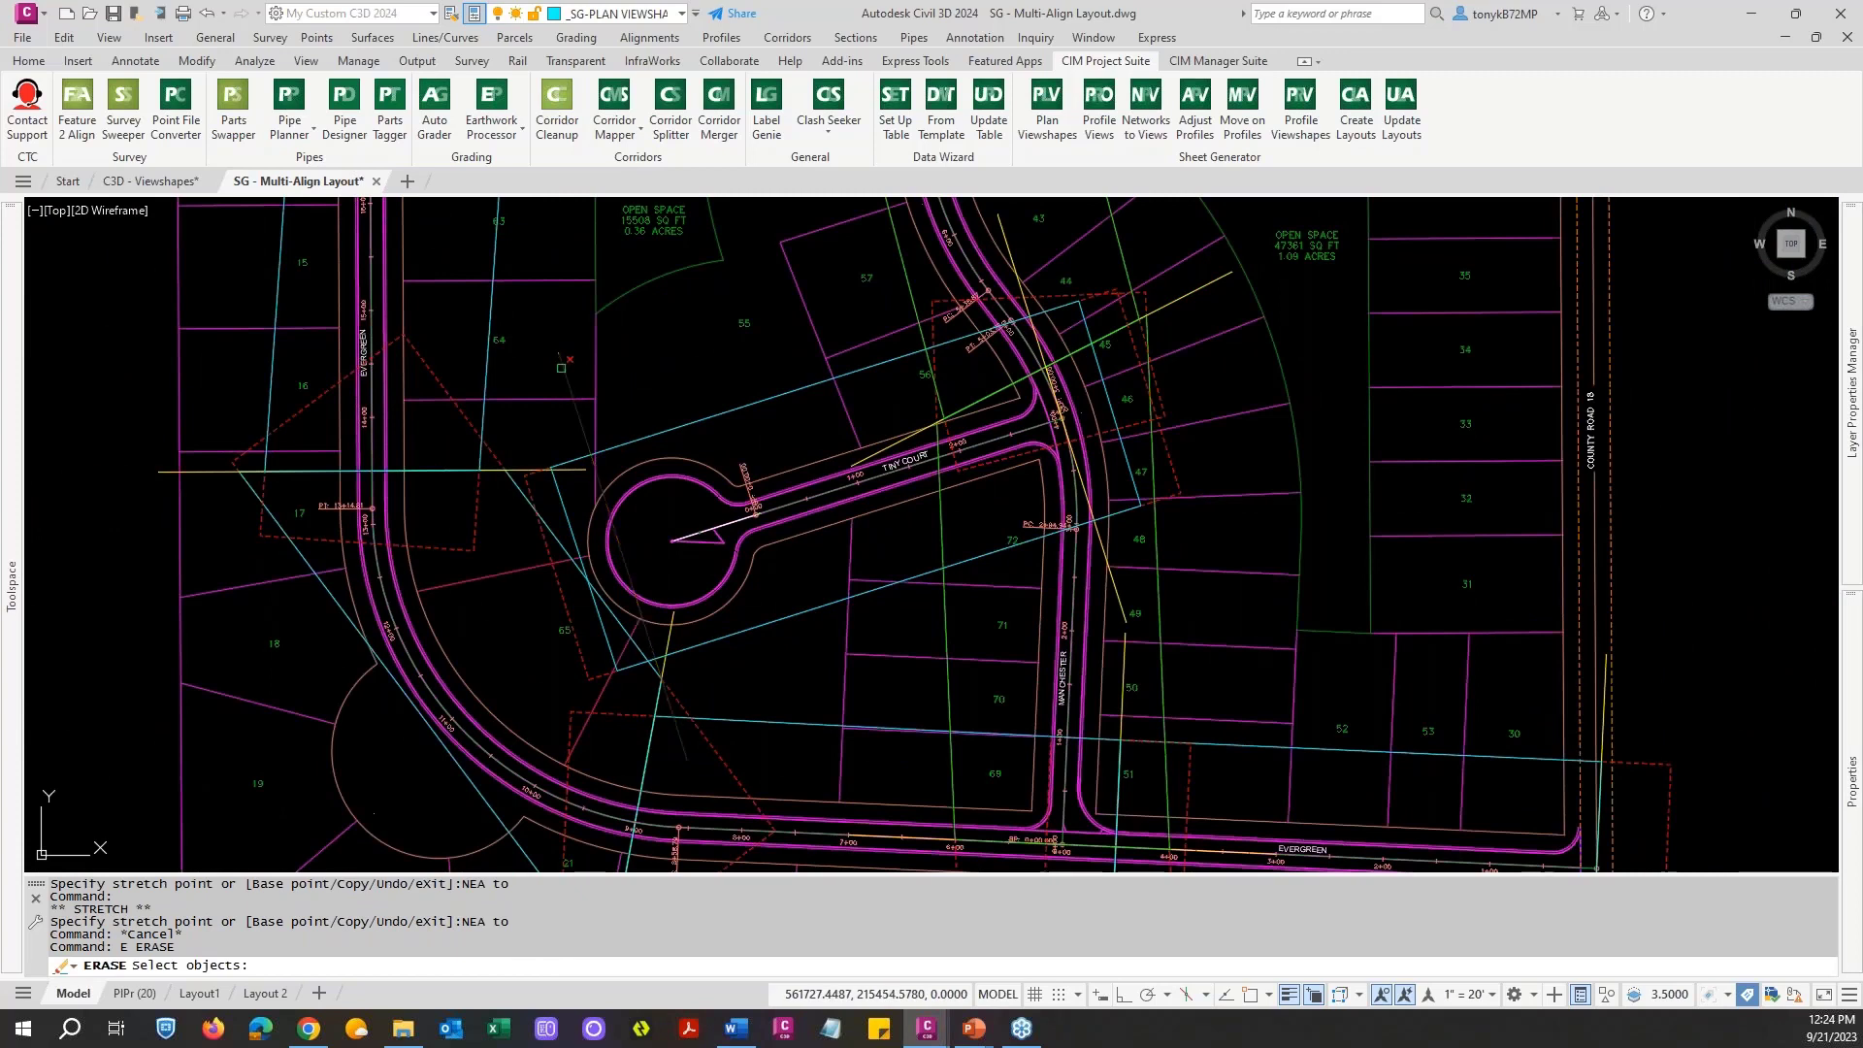
left_click(561, 368)
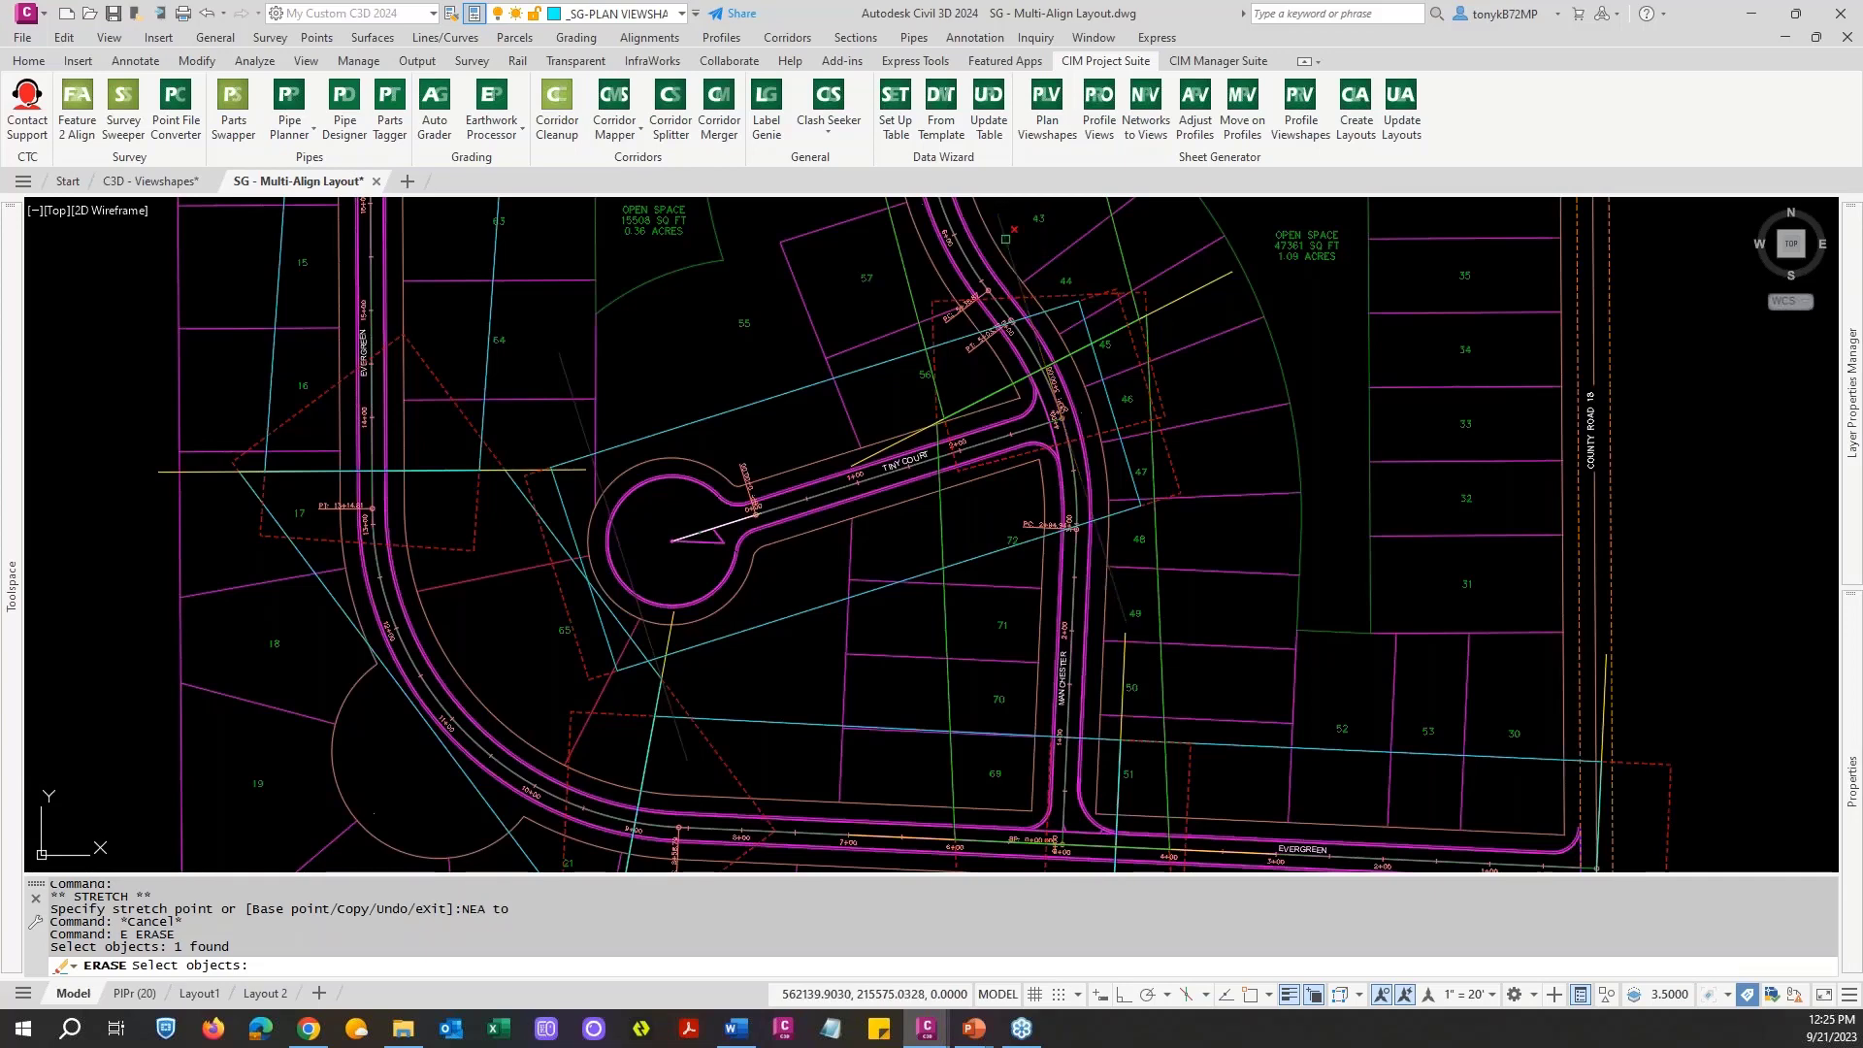
left_click(1009, 245)
key("Return")
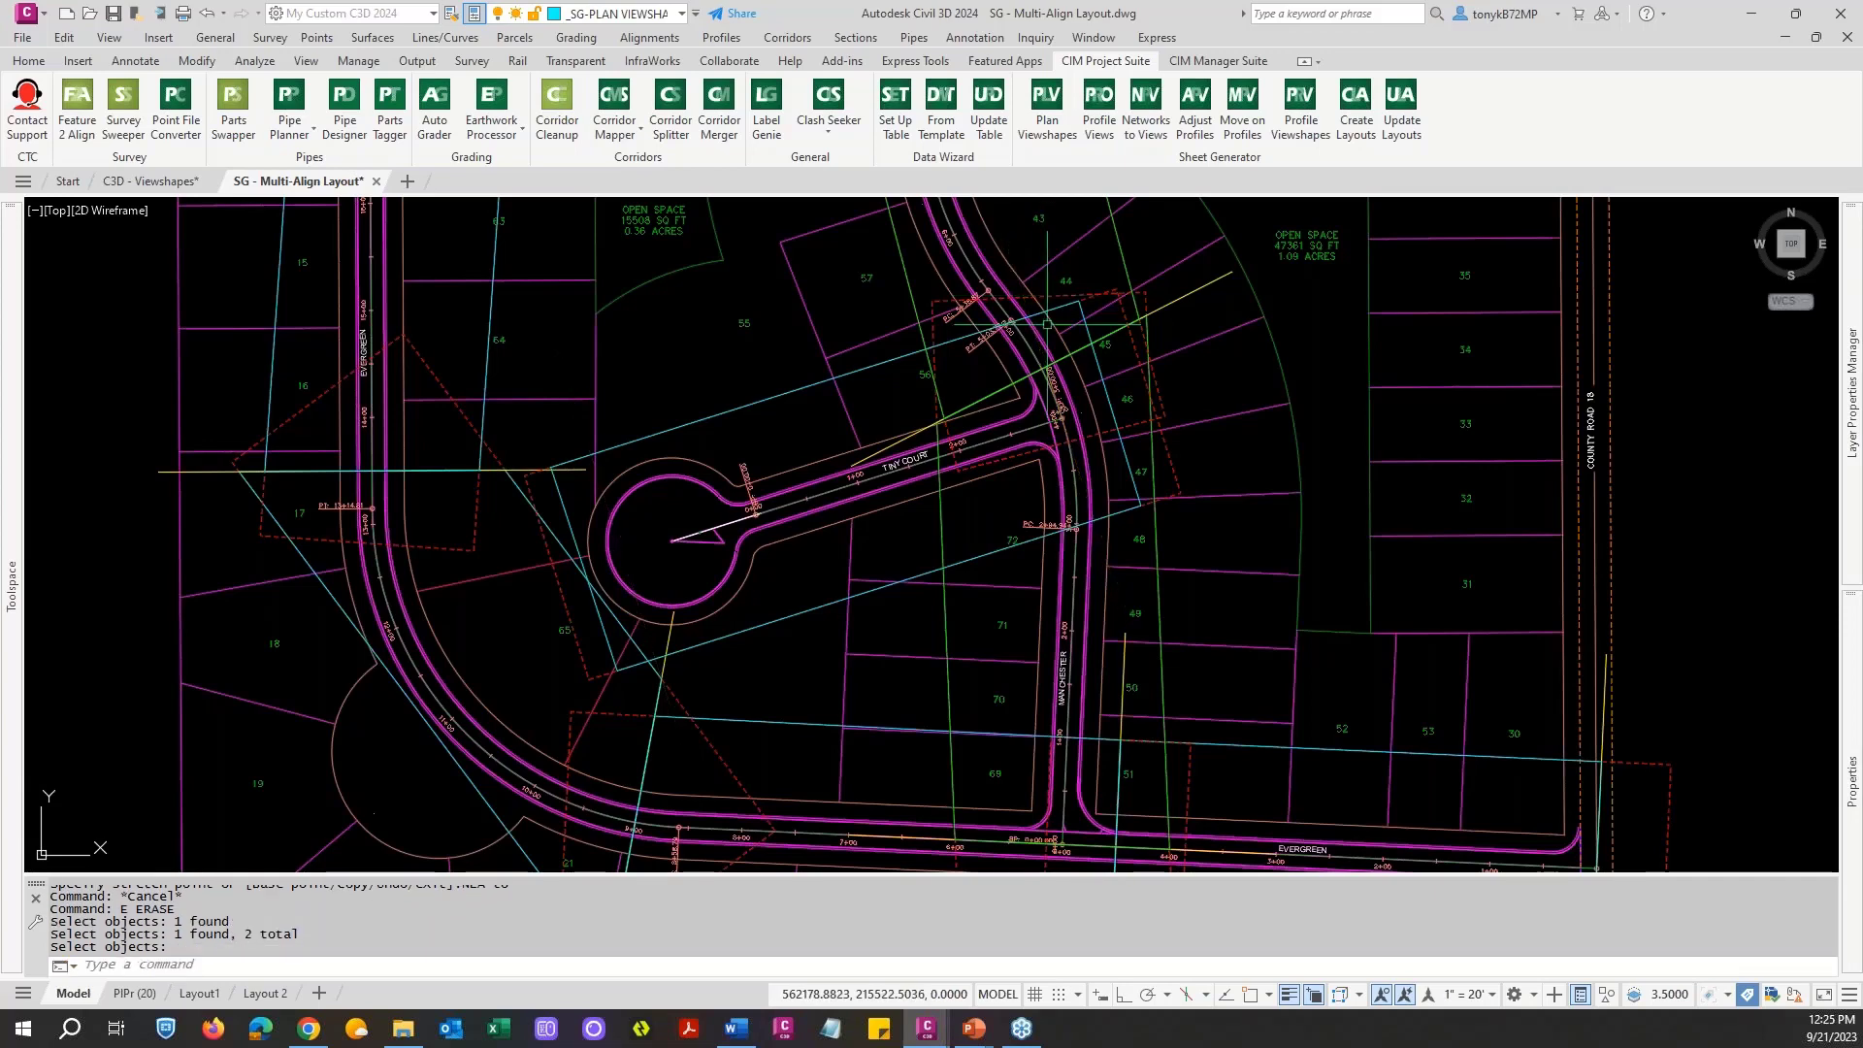
Step: Examine the arrangement of the plan viewshapes and print area blocks across the whole site
scroll(1077, 456, "down", 4)
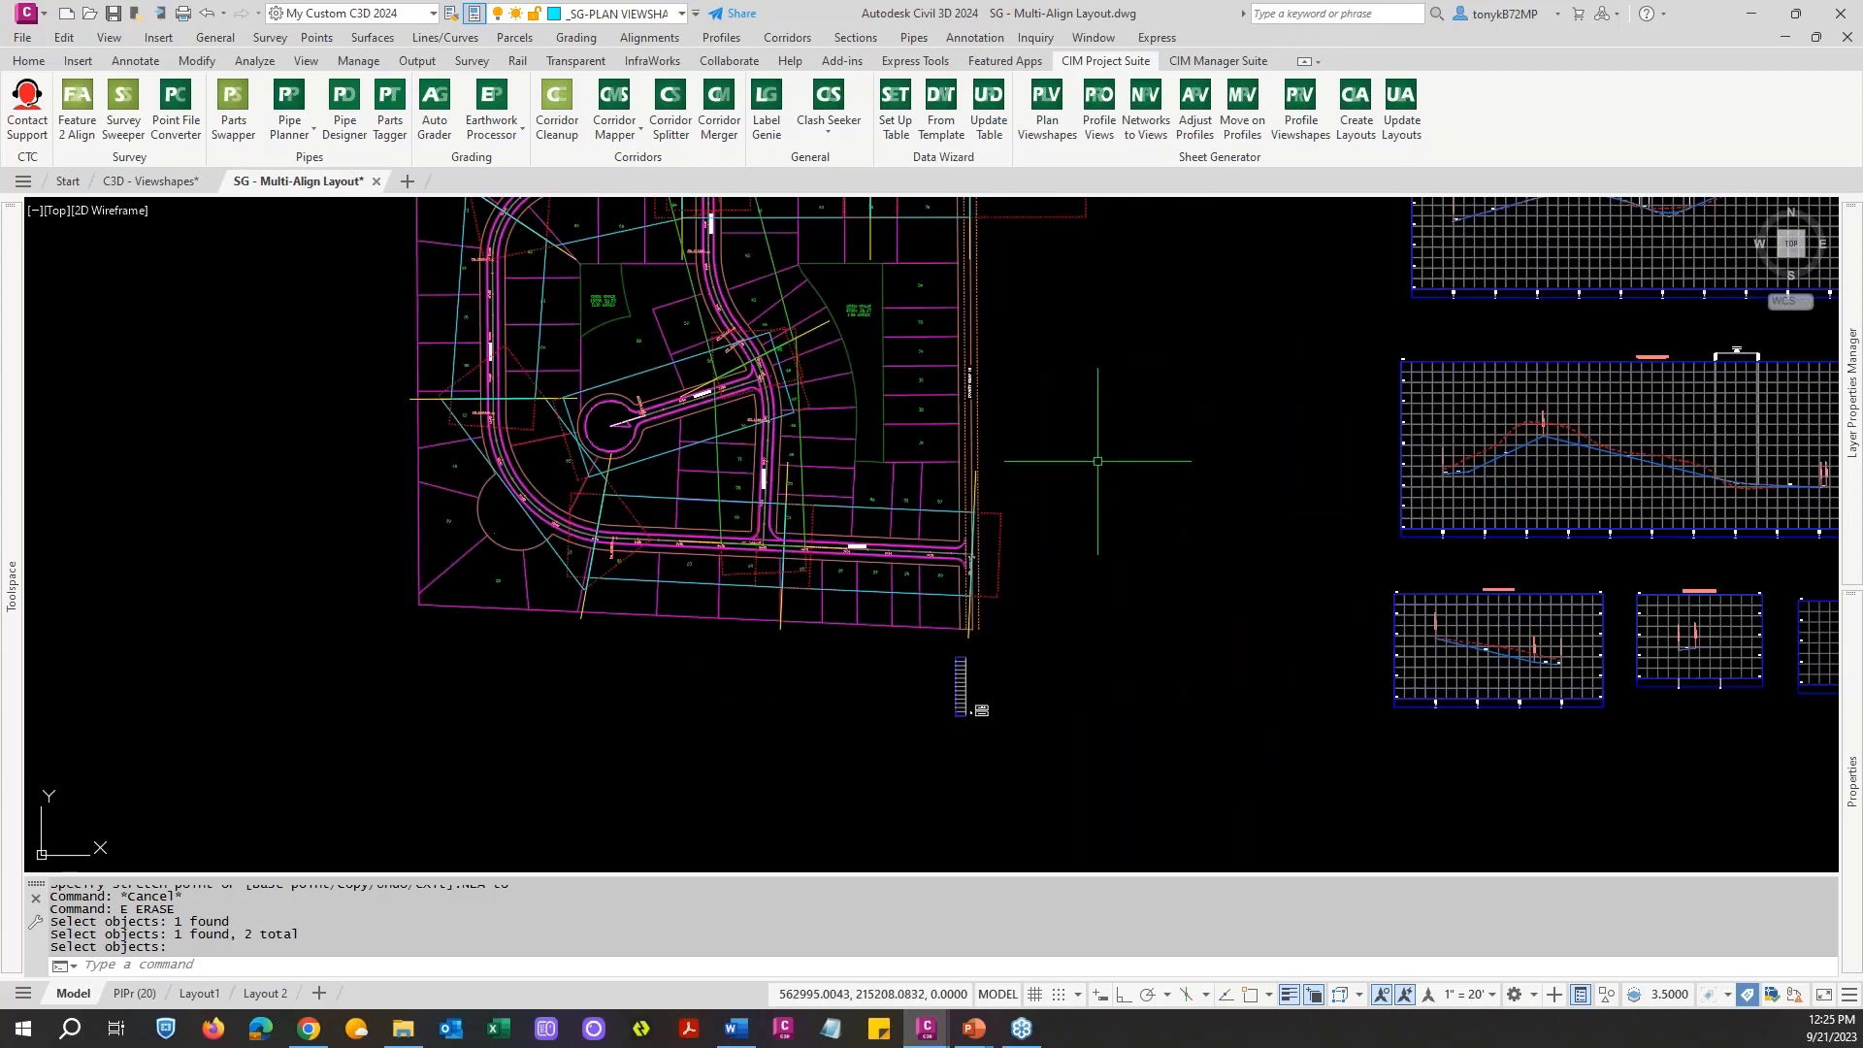
middle_click_drag(1078, 462, 1198, 584)
key("Escape")
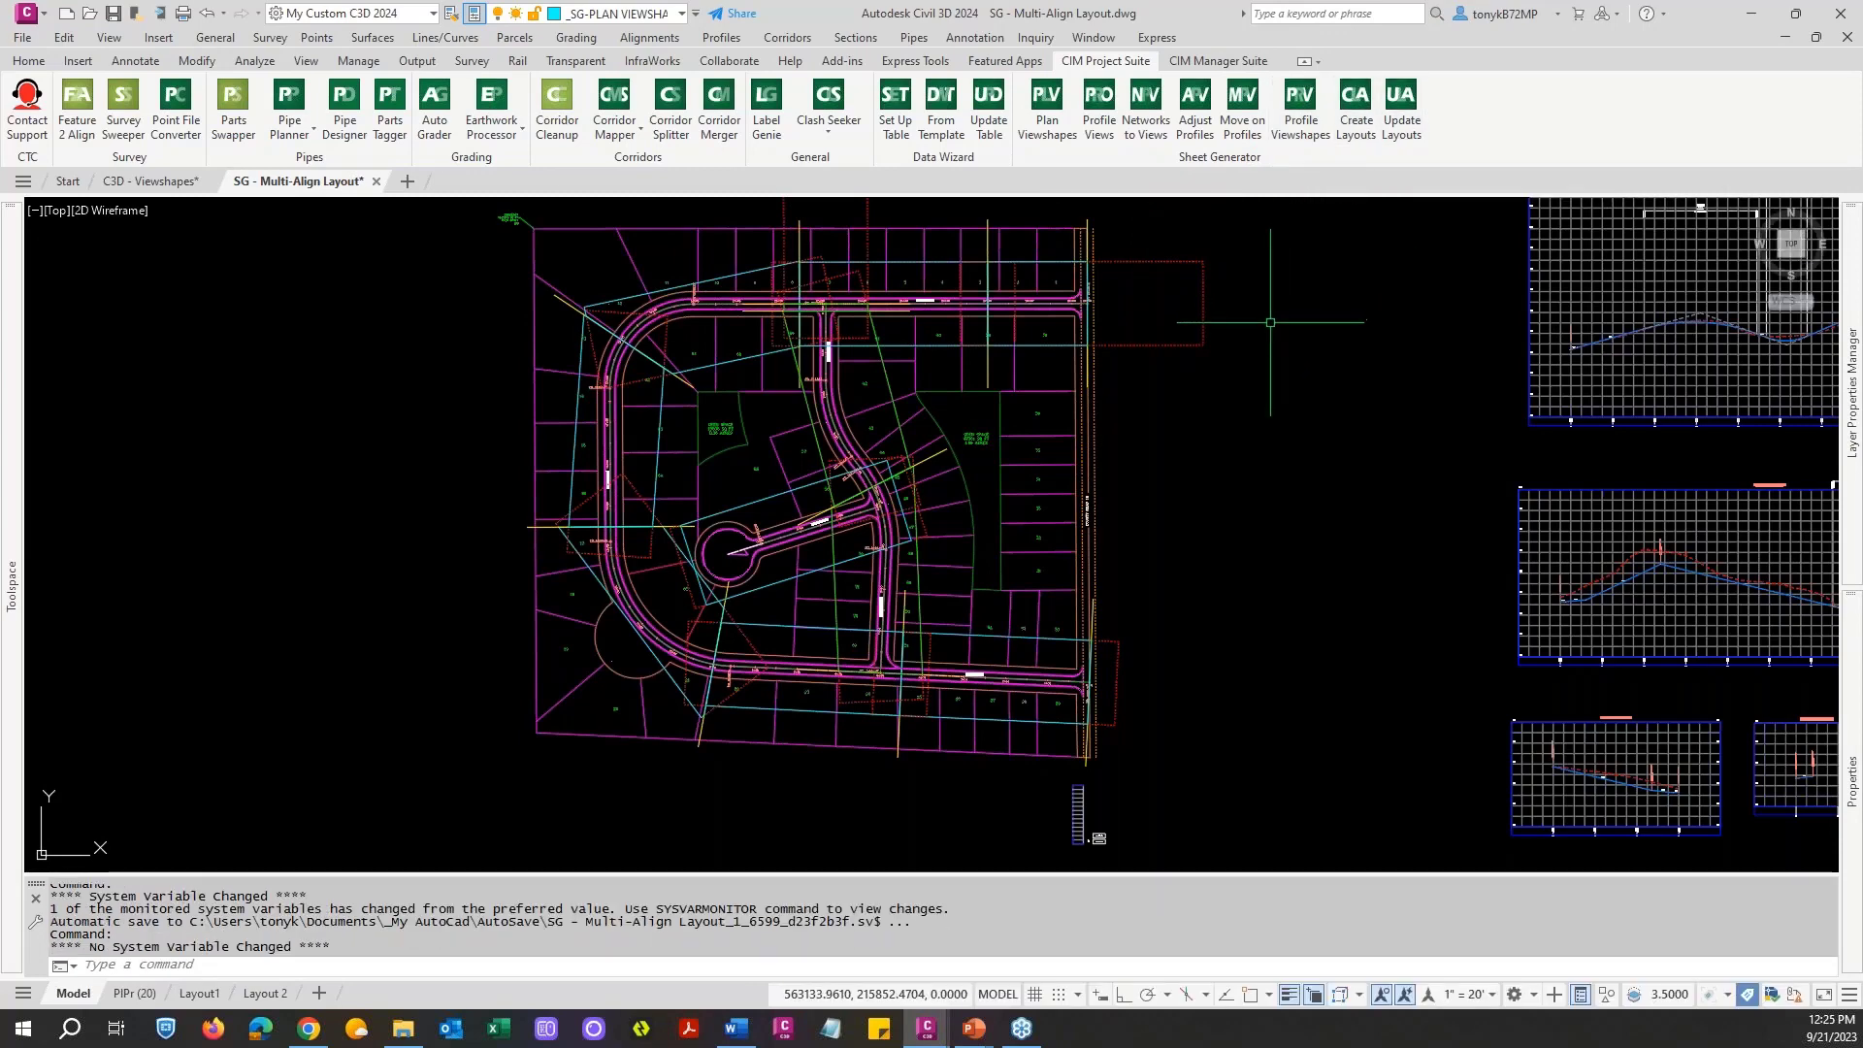
key("Escape")
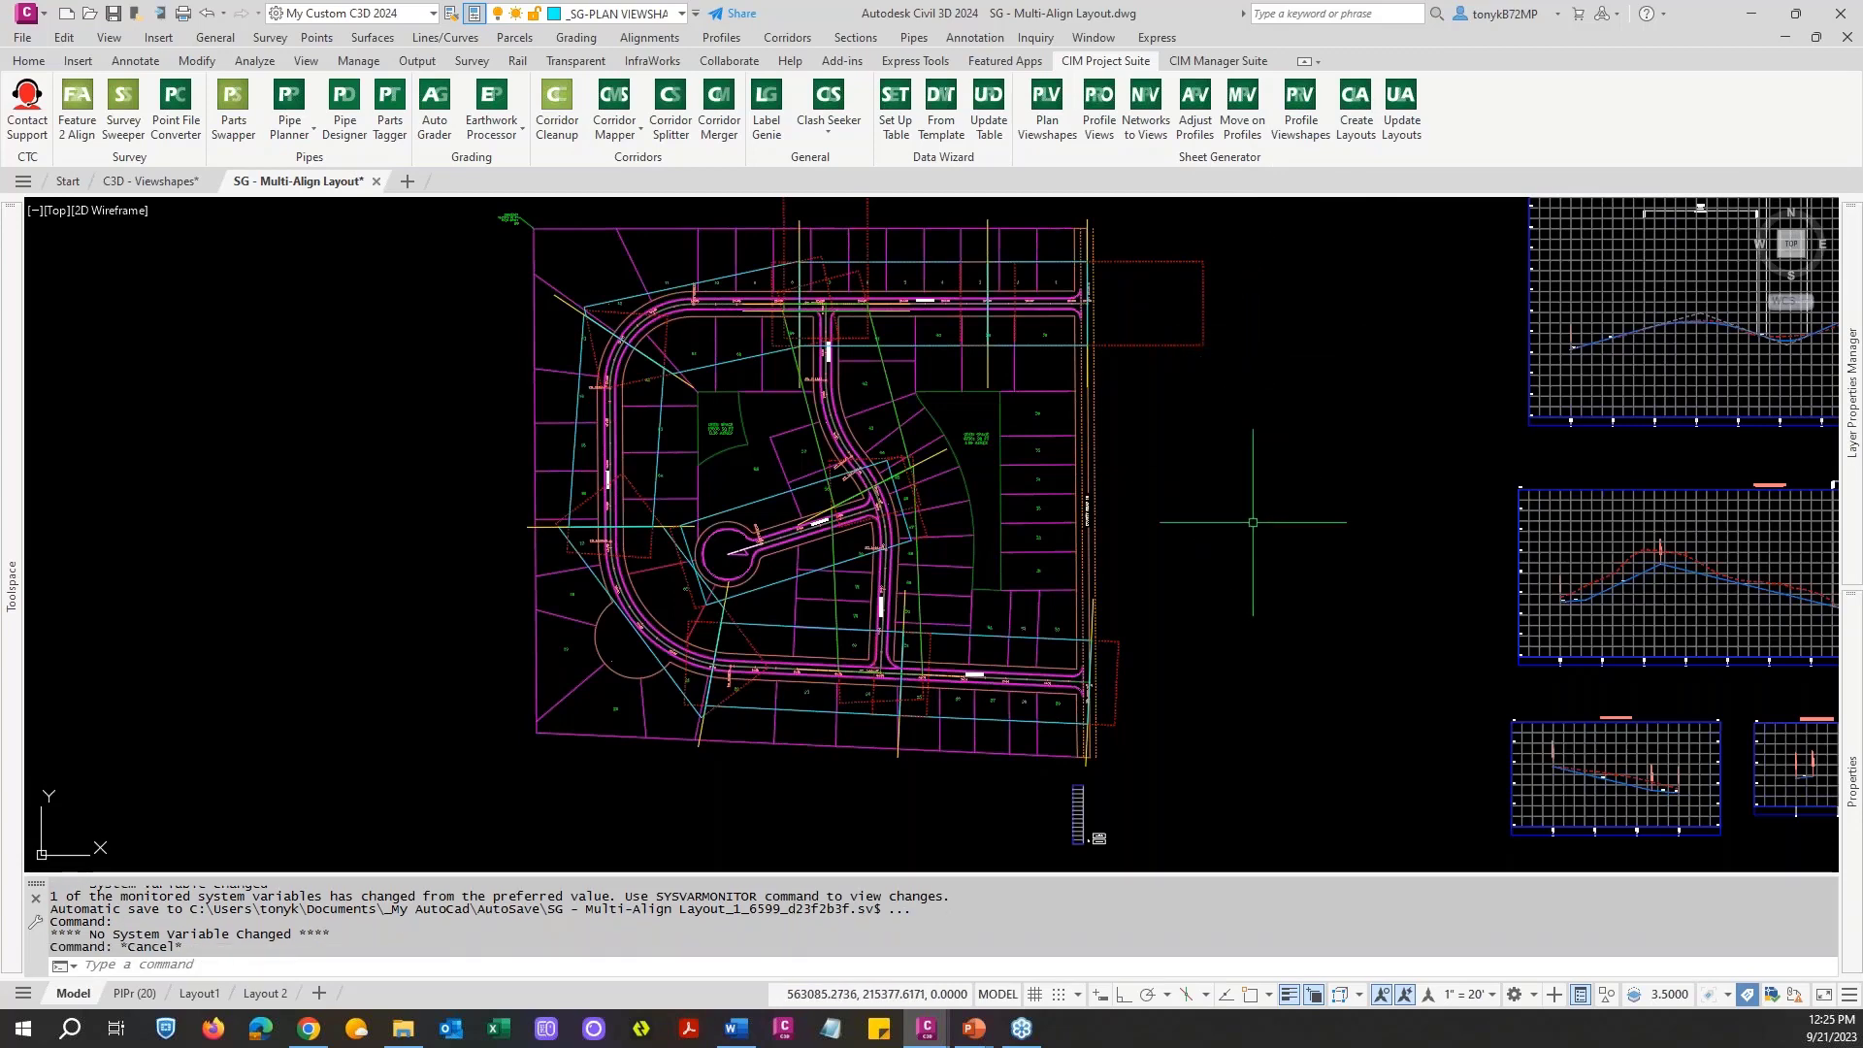
middle_click_drag(1243, 530, 1327, 529)
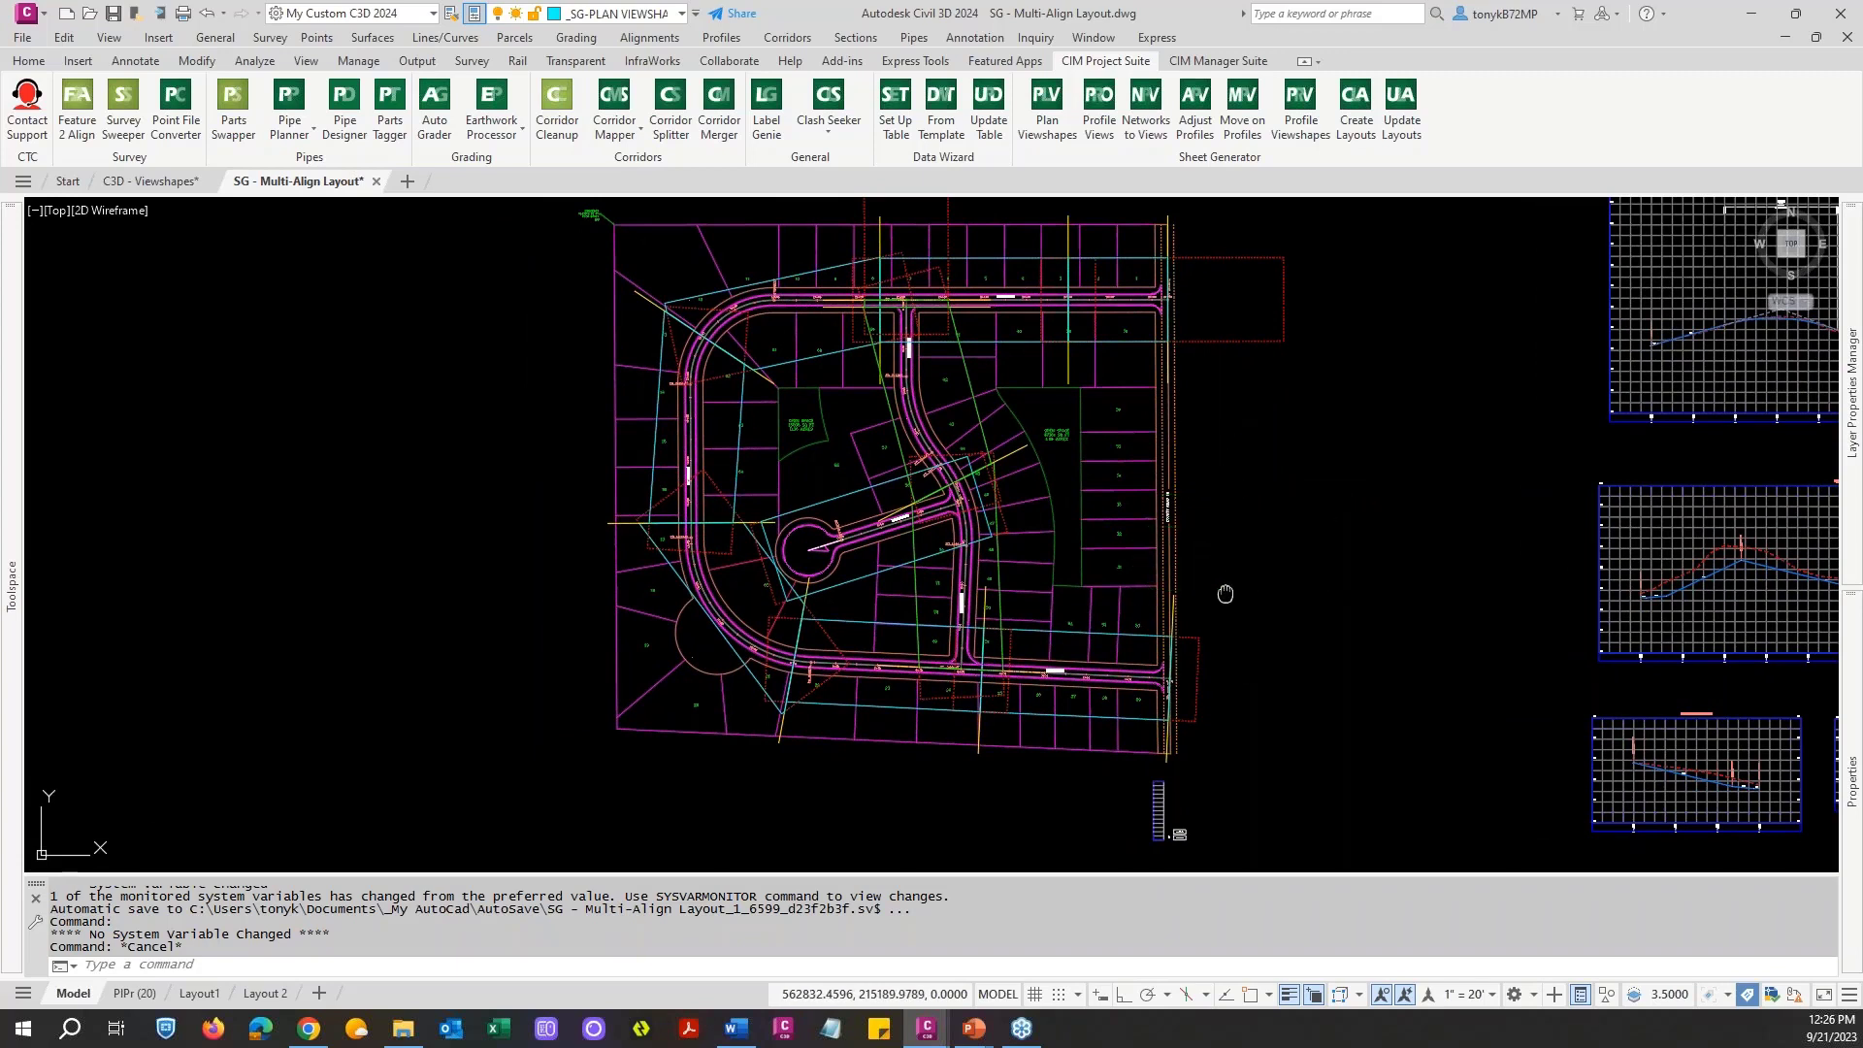
middle_click_drag(1226, 591, 1190, 557)
key("Escape")
key("Escape")
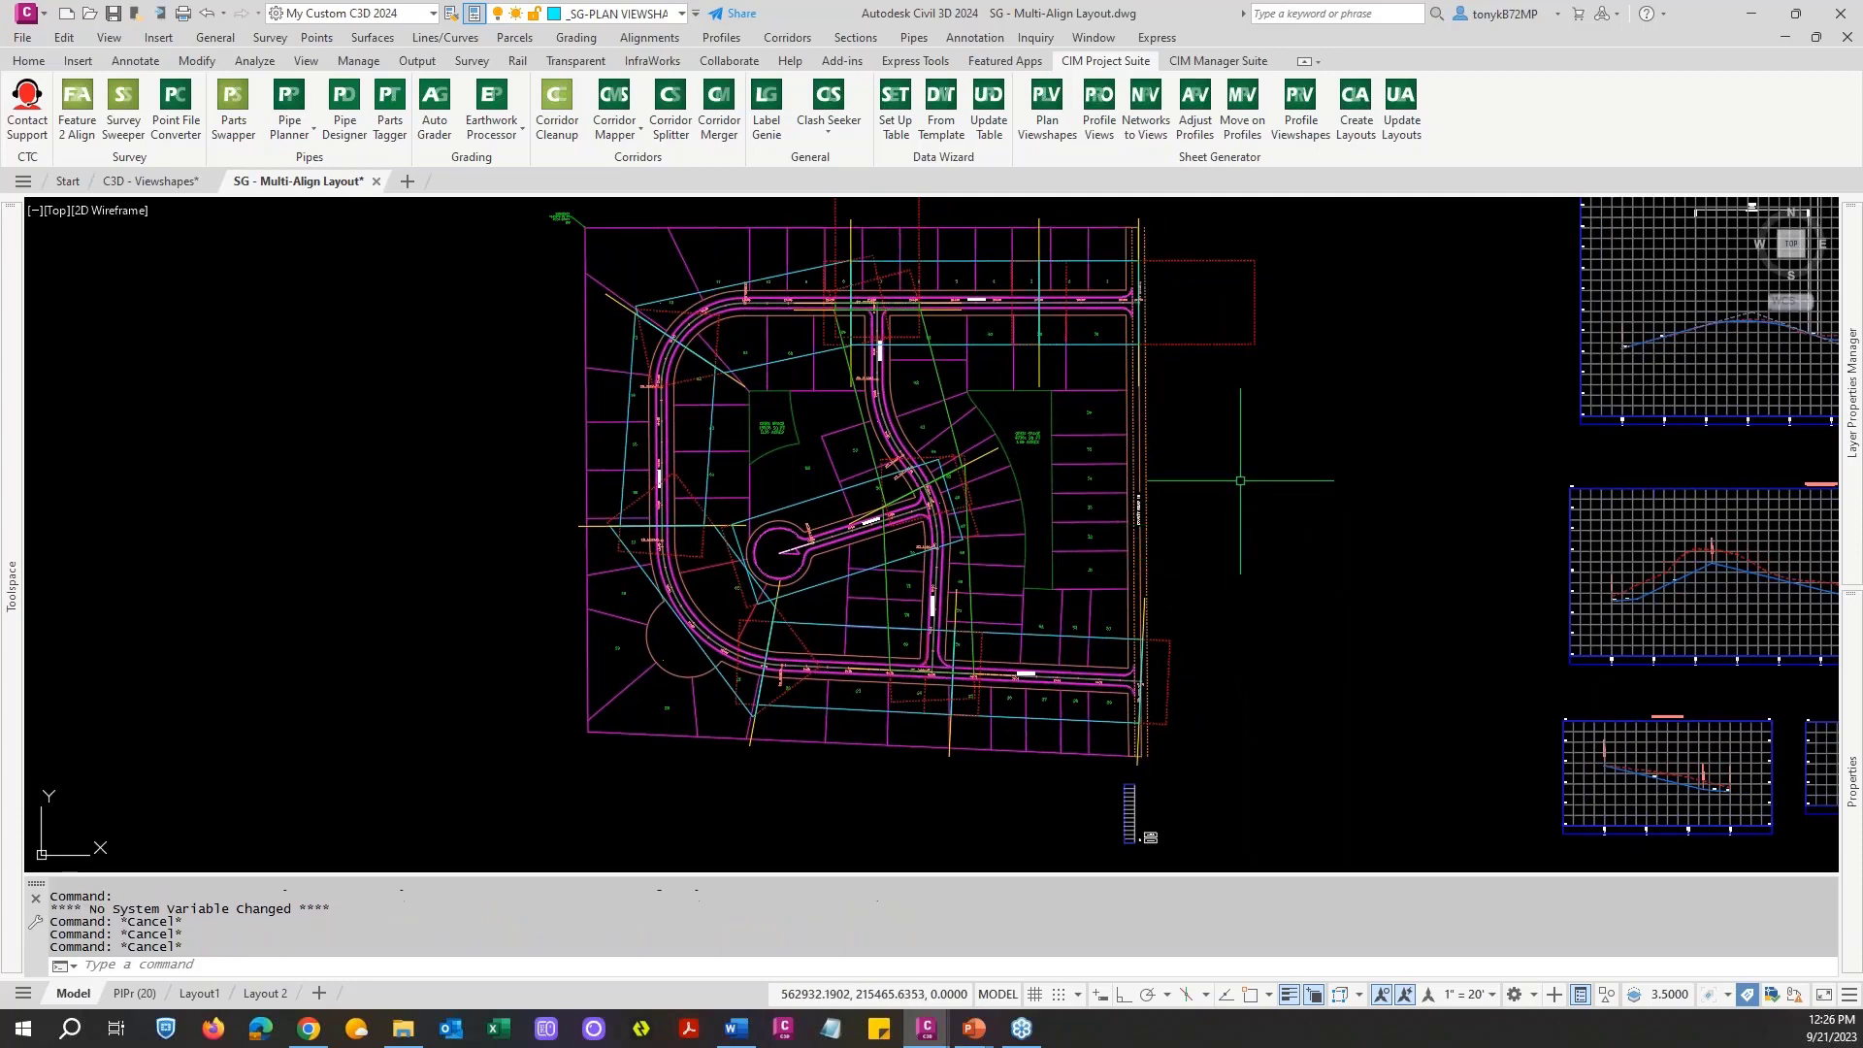
Step: Inspect the _PLAN PRINT BLOCK and _PROFILE PRINT BLOCK rectangles below the site plan
scroll(1214, 663, "up", 8)
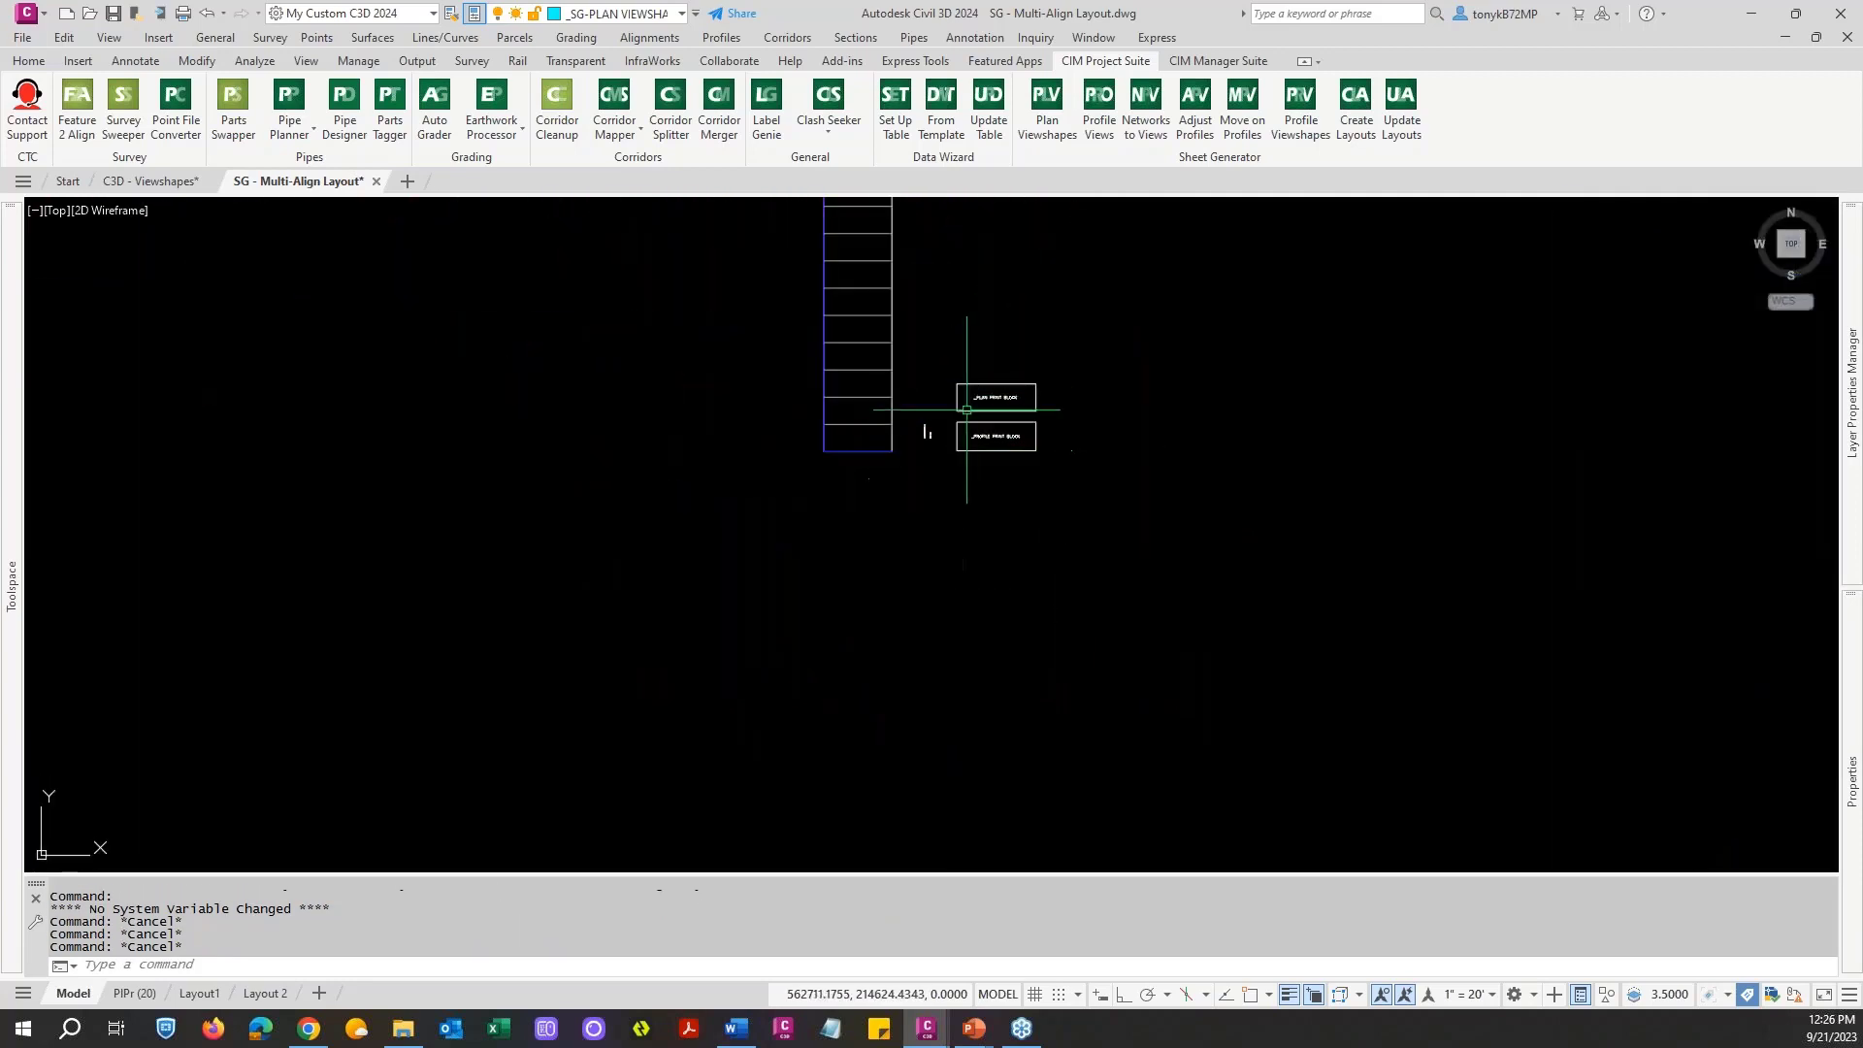
scroll(963, 415, "up", 5)
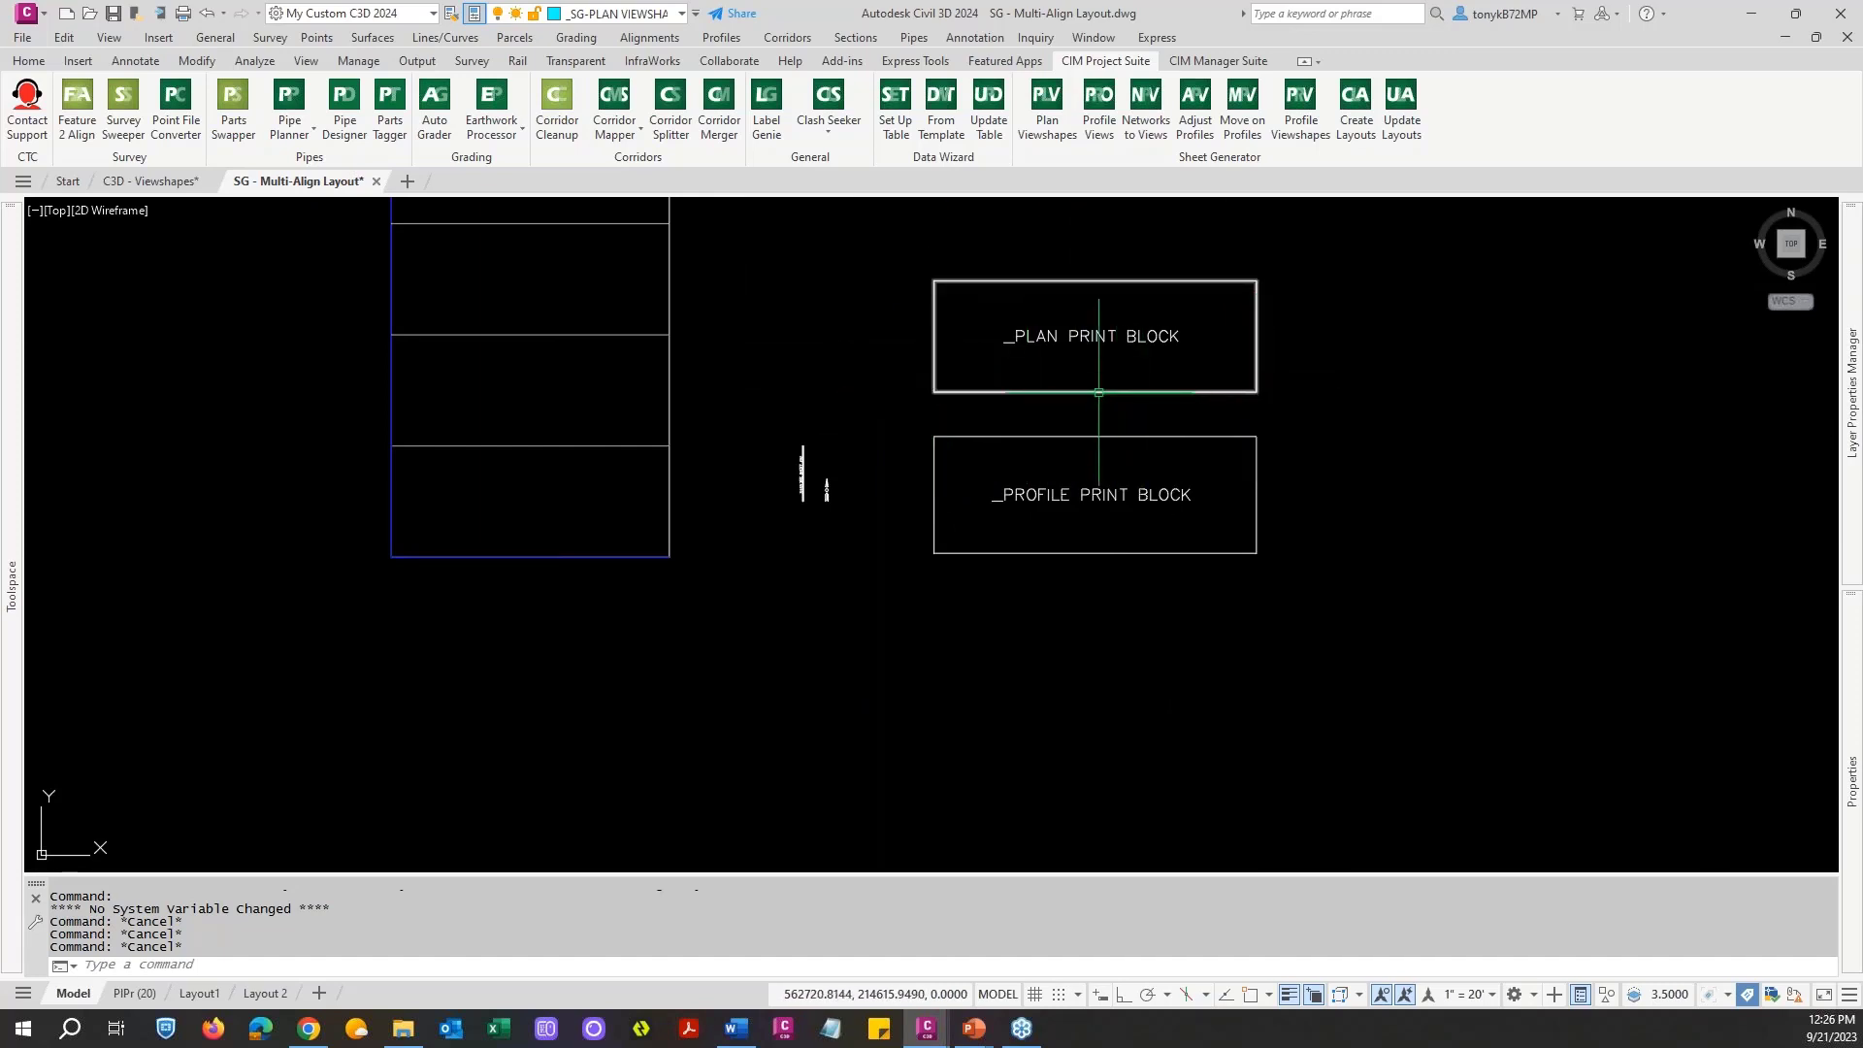
key("Escape")
scroll(1107, 370, "down", 2)
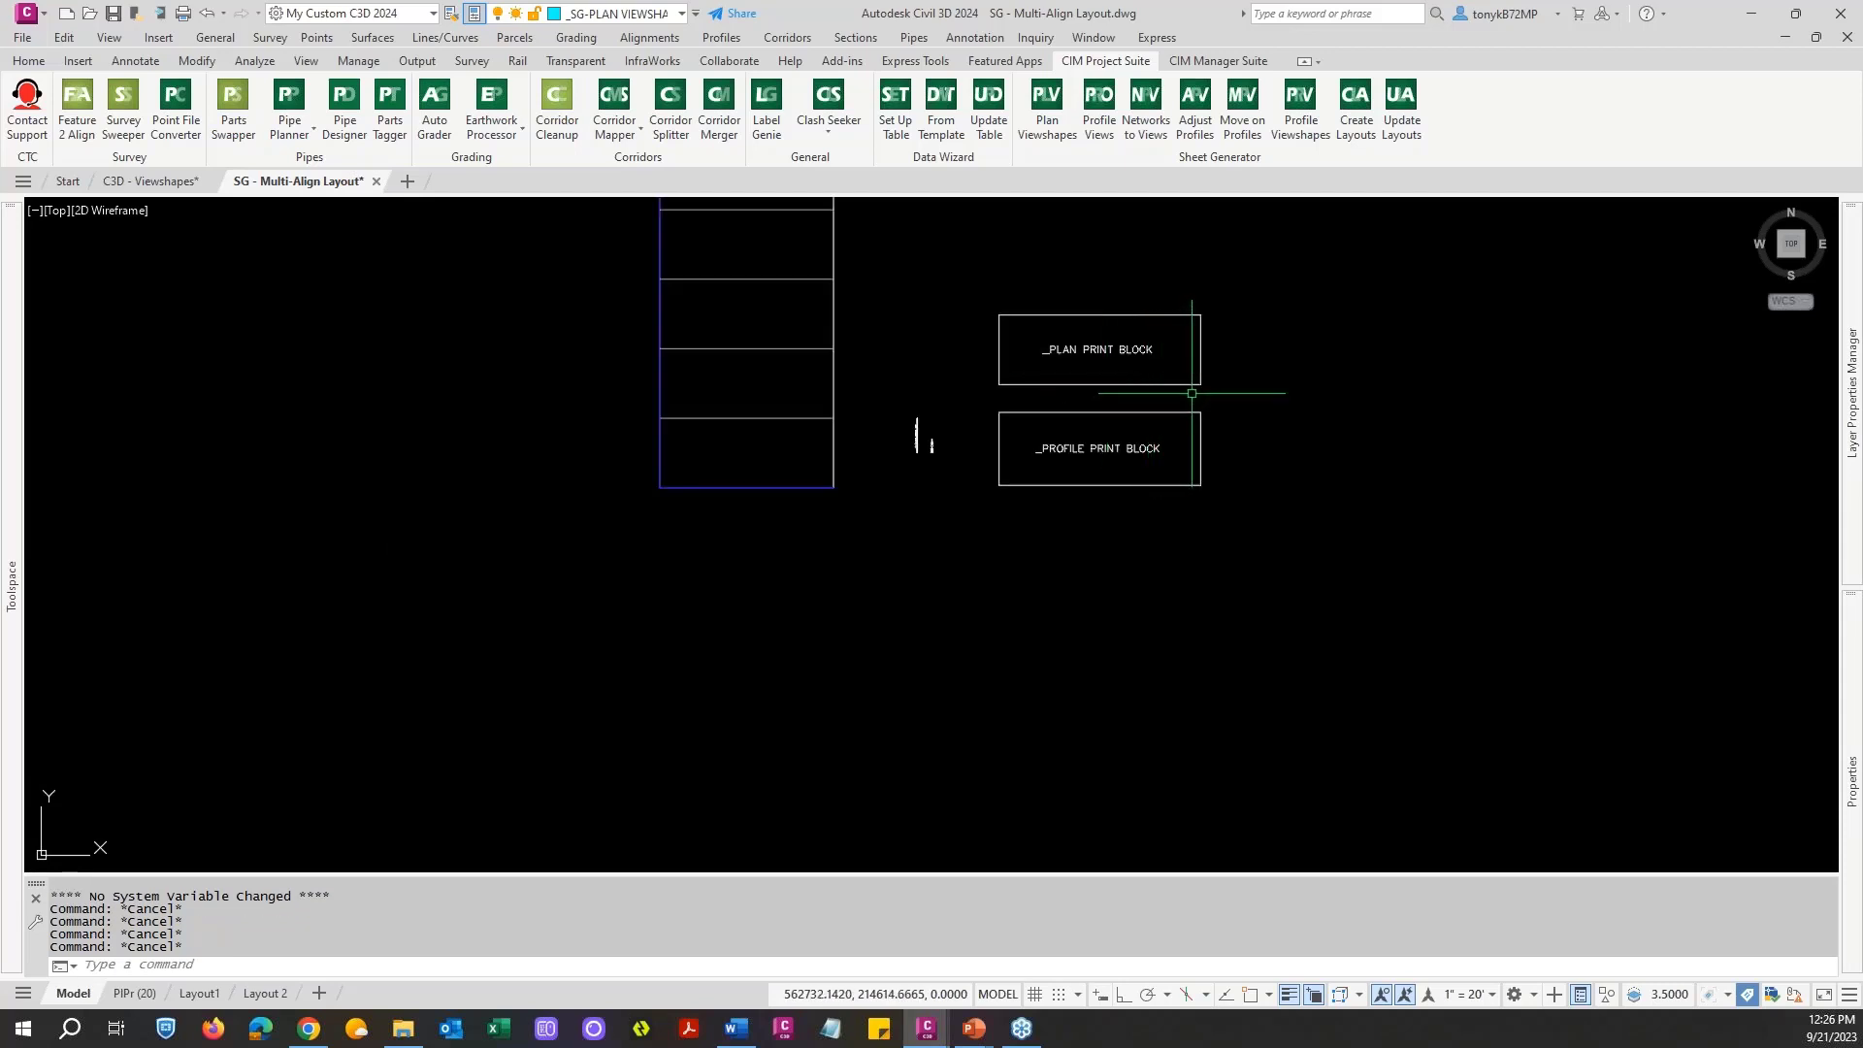
key("Escape")
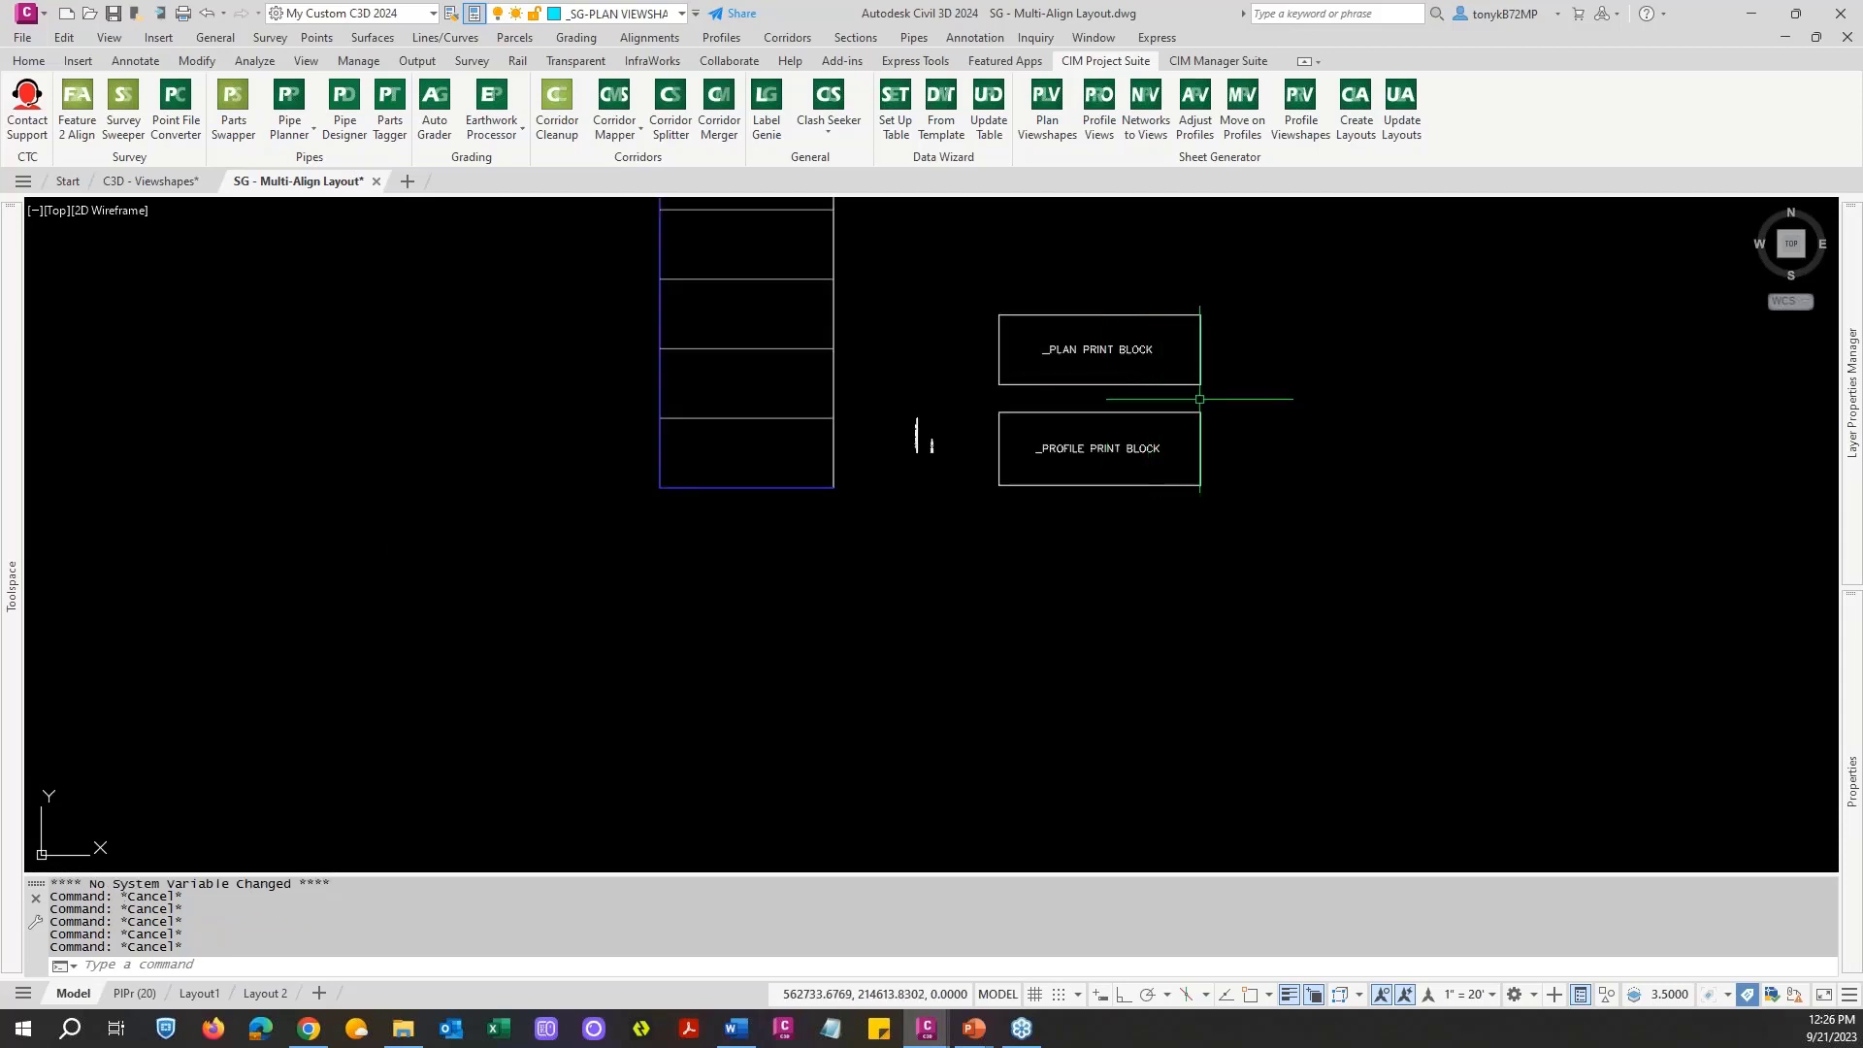
scroll(1221, 413, "down", 8)
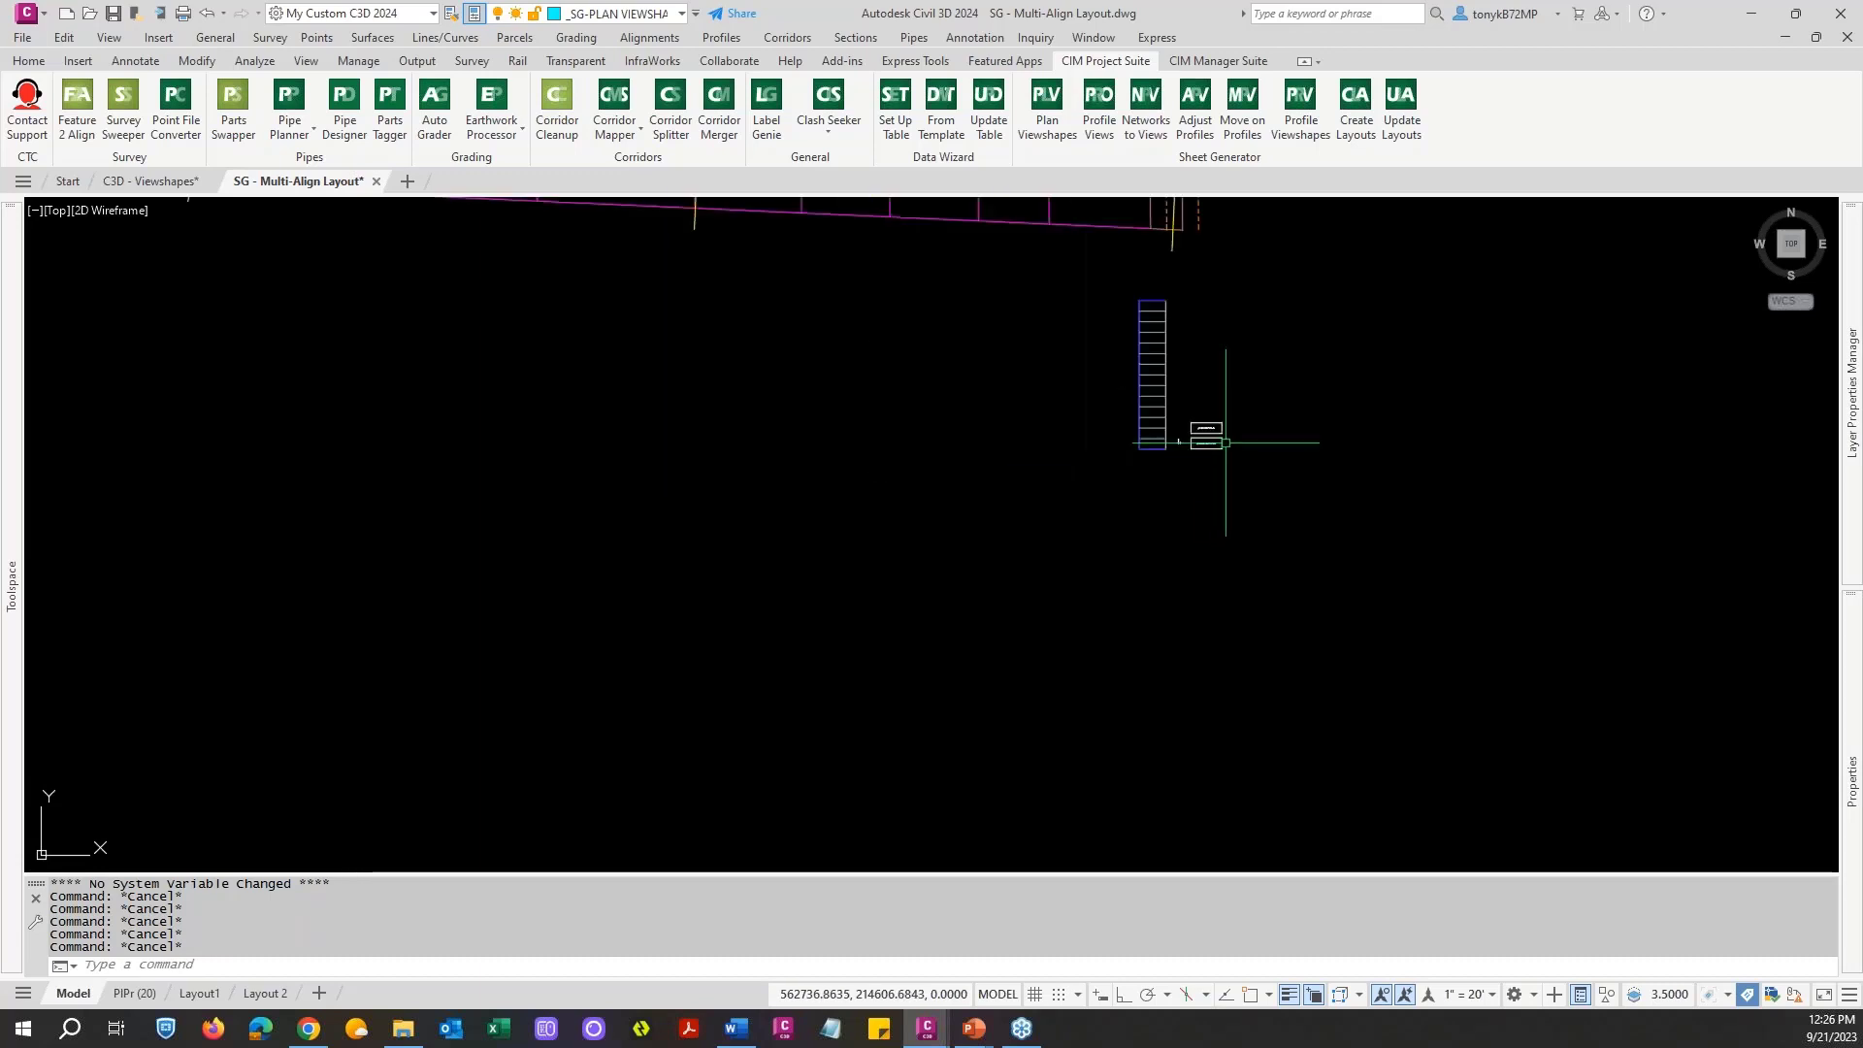
Step: Review the complete site plan alongside the profile views
mouse_move(1207, 404)
middle_mouse_down()
mouse_move(1161, 533)
mouse_move(1174, 656)
middle_mouse_up()
scroll(1219, 547, "down", 2)
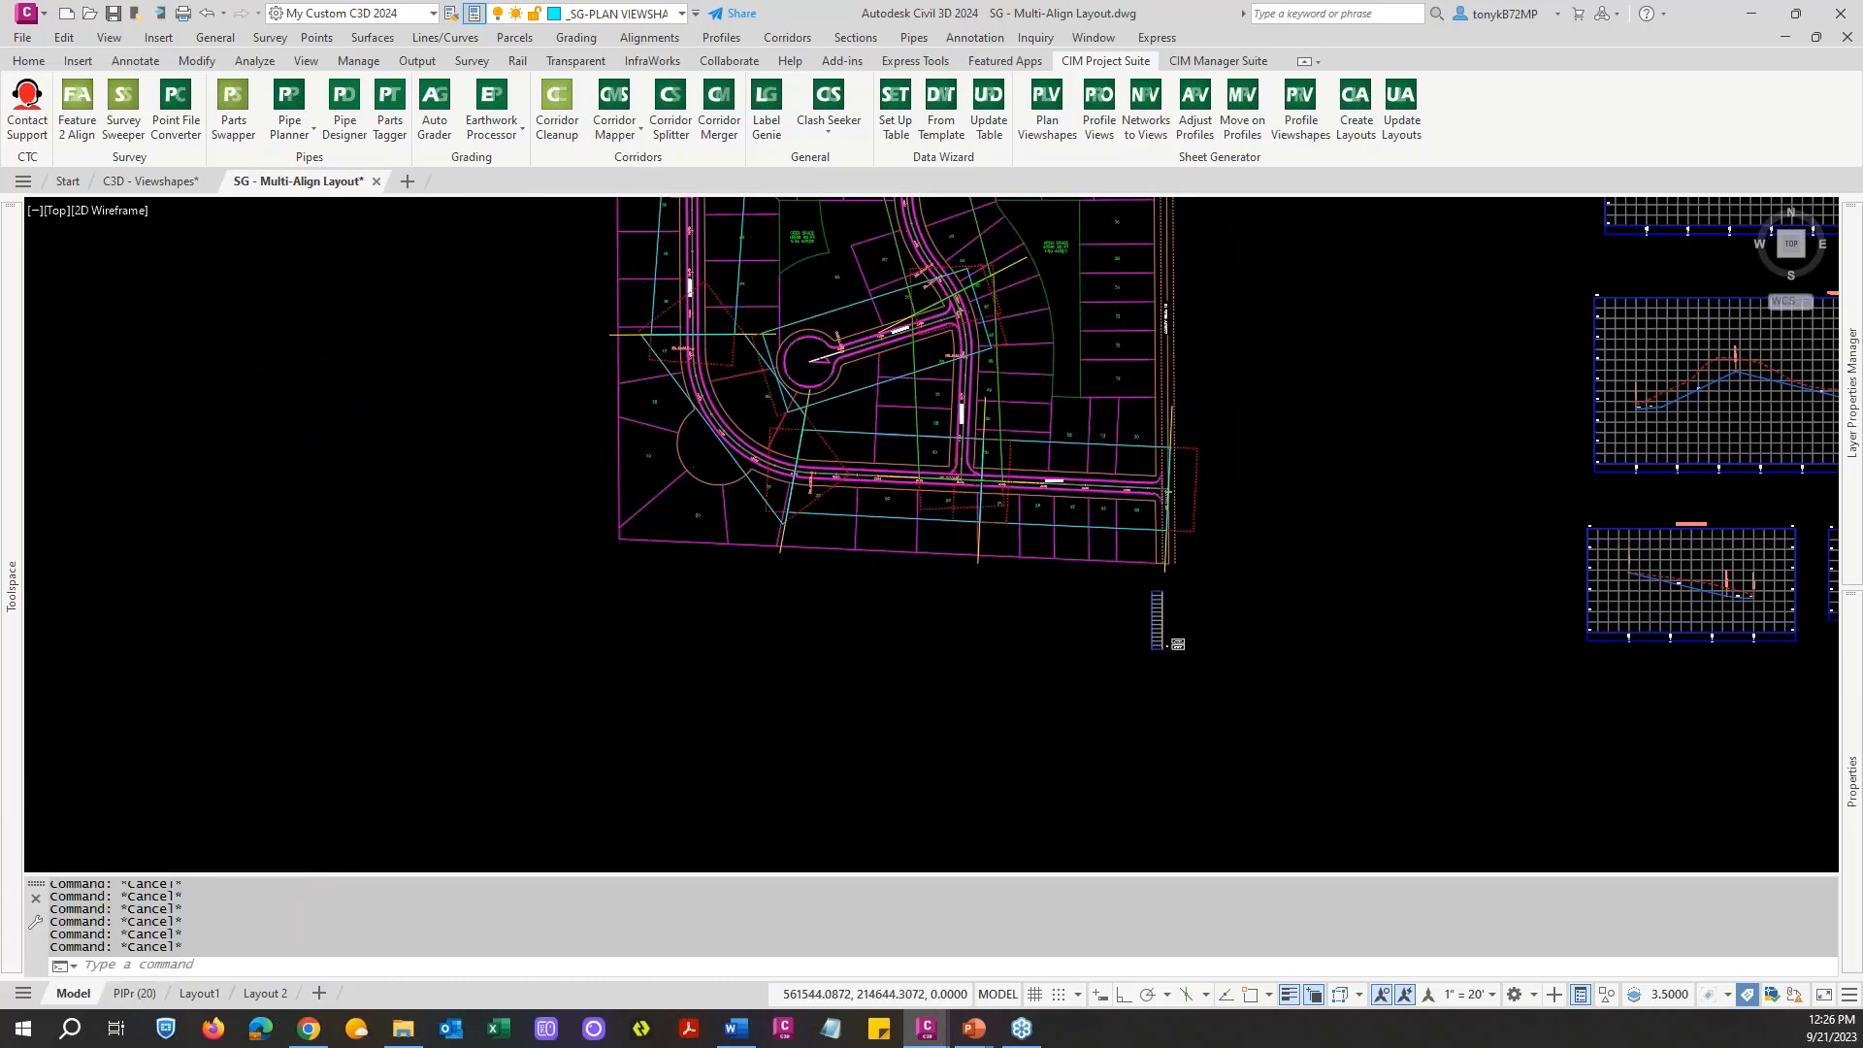
scroll(810, 636, "down", 3)
scroll(815, 640, "up", 3)
scroll(873, 621, "down", 3)
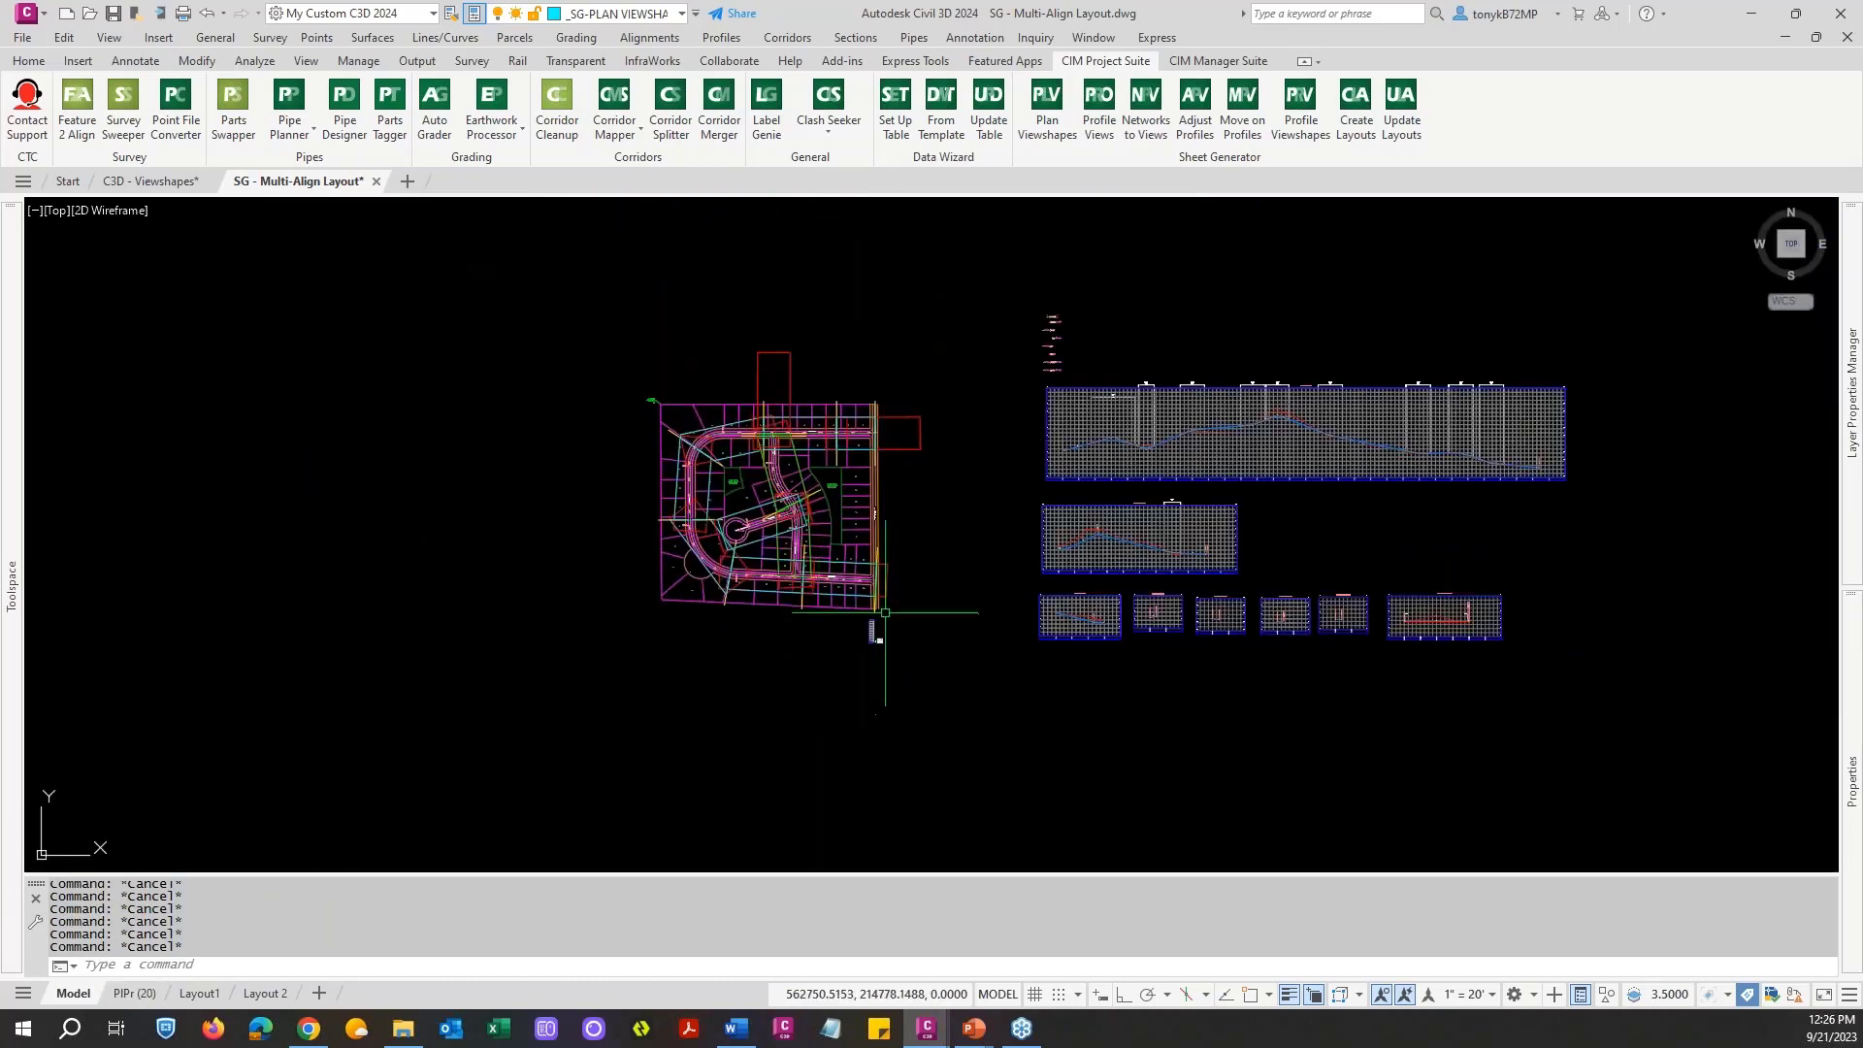
scroll(897, 597, "up", 3)
middle_click_drag(925, 577, 960, 573)
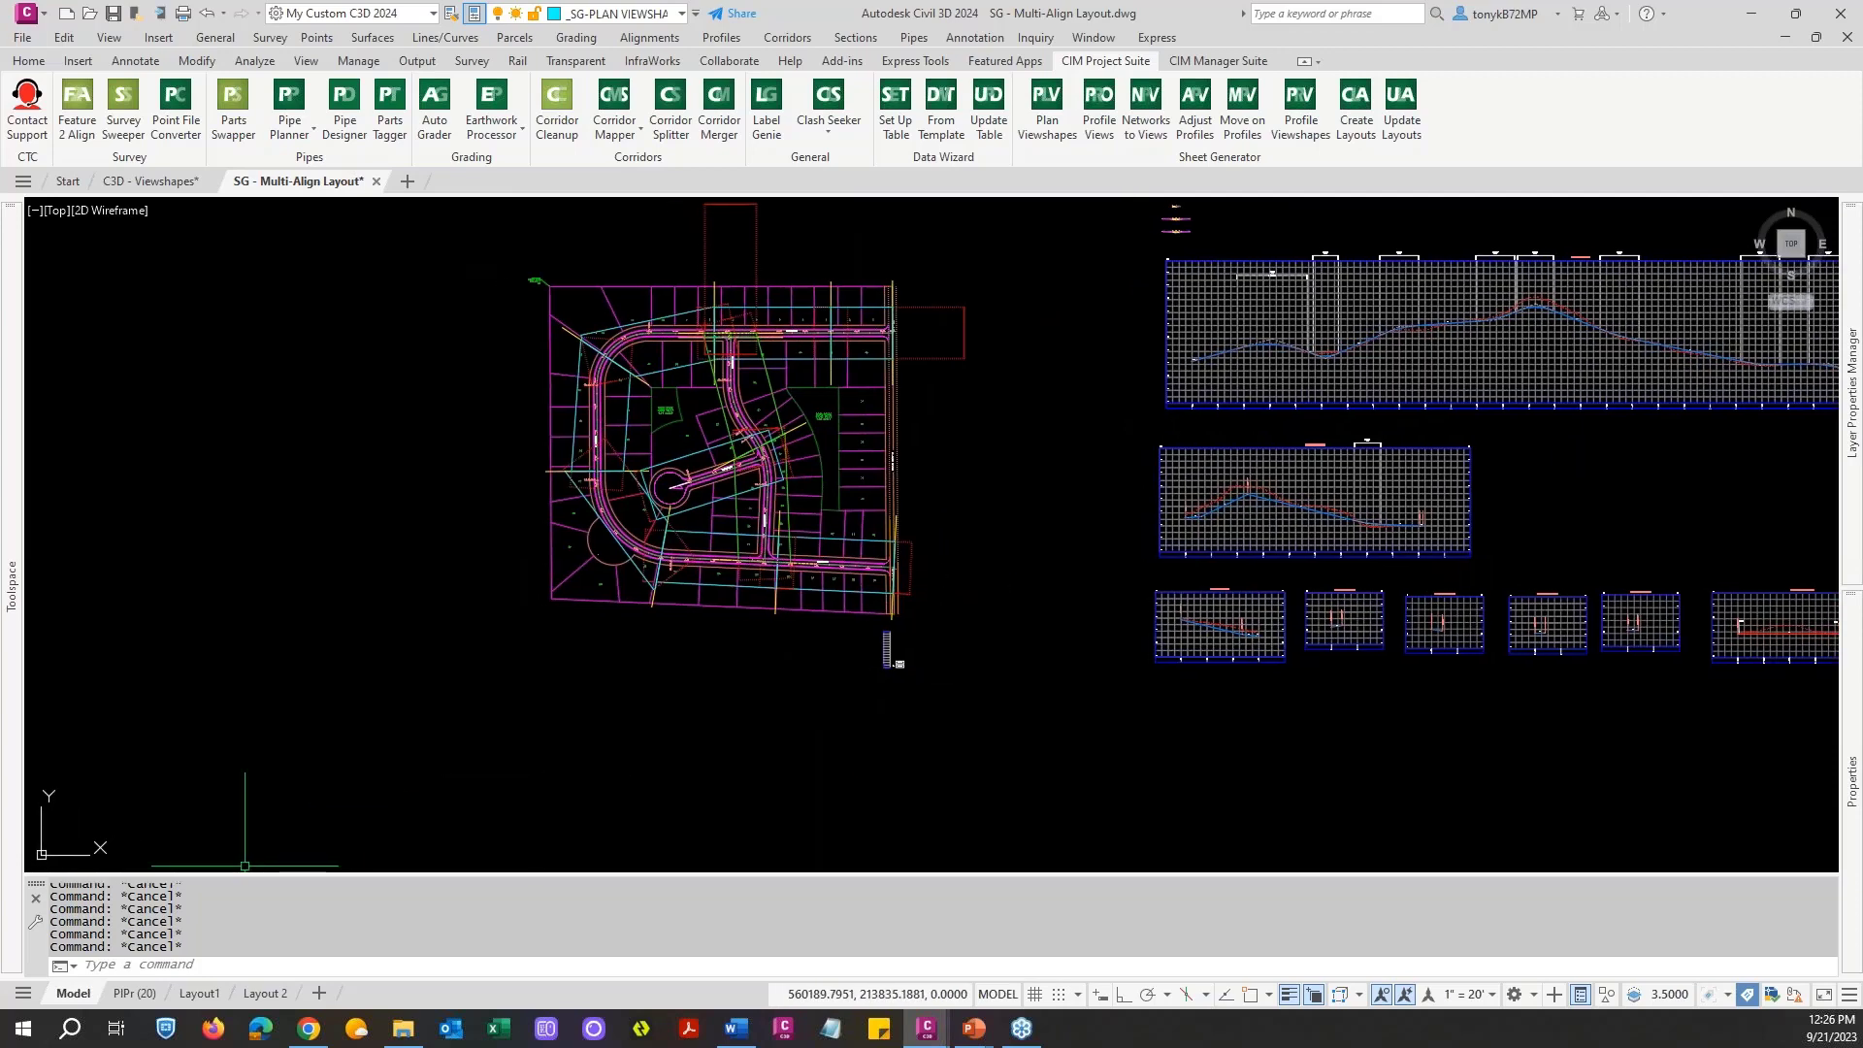
middle_click_drag(790, 703, 804, 721)
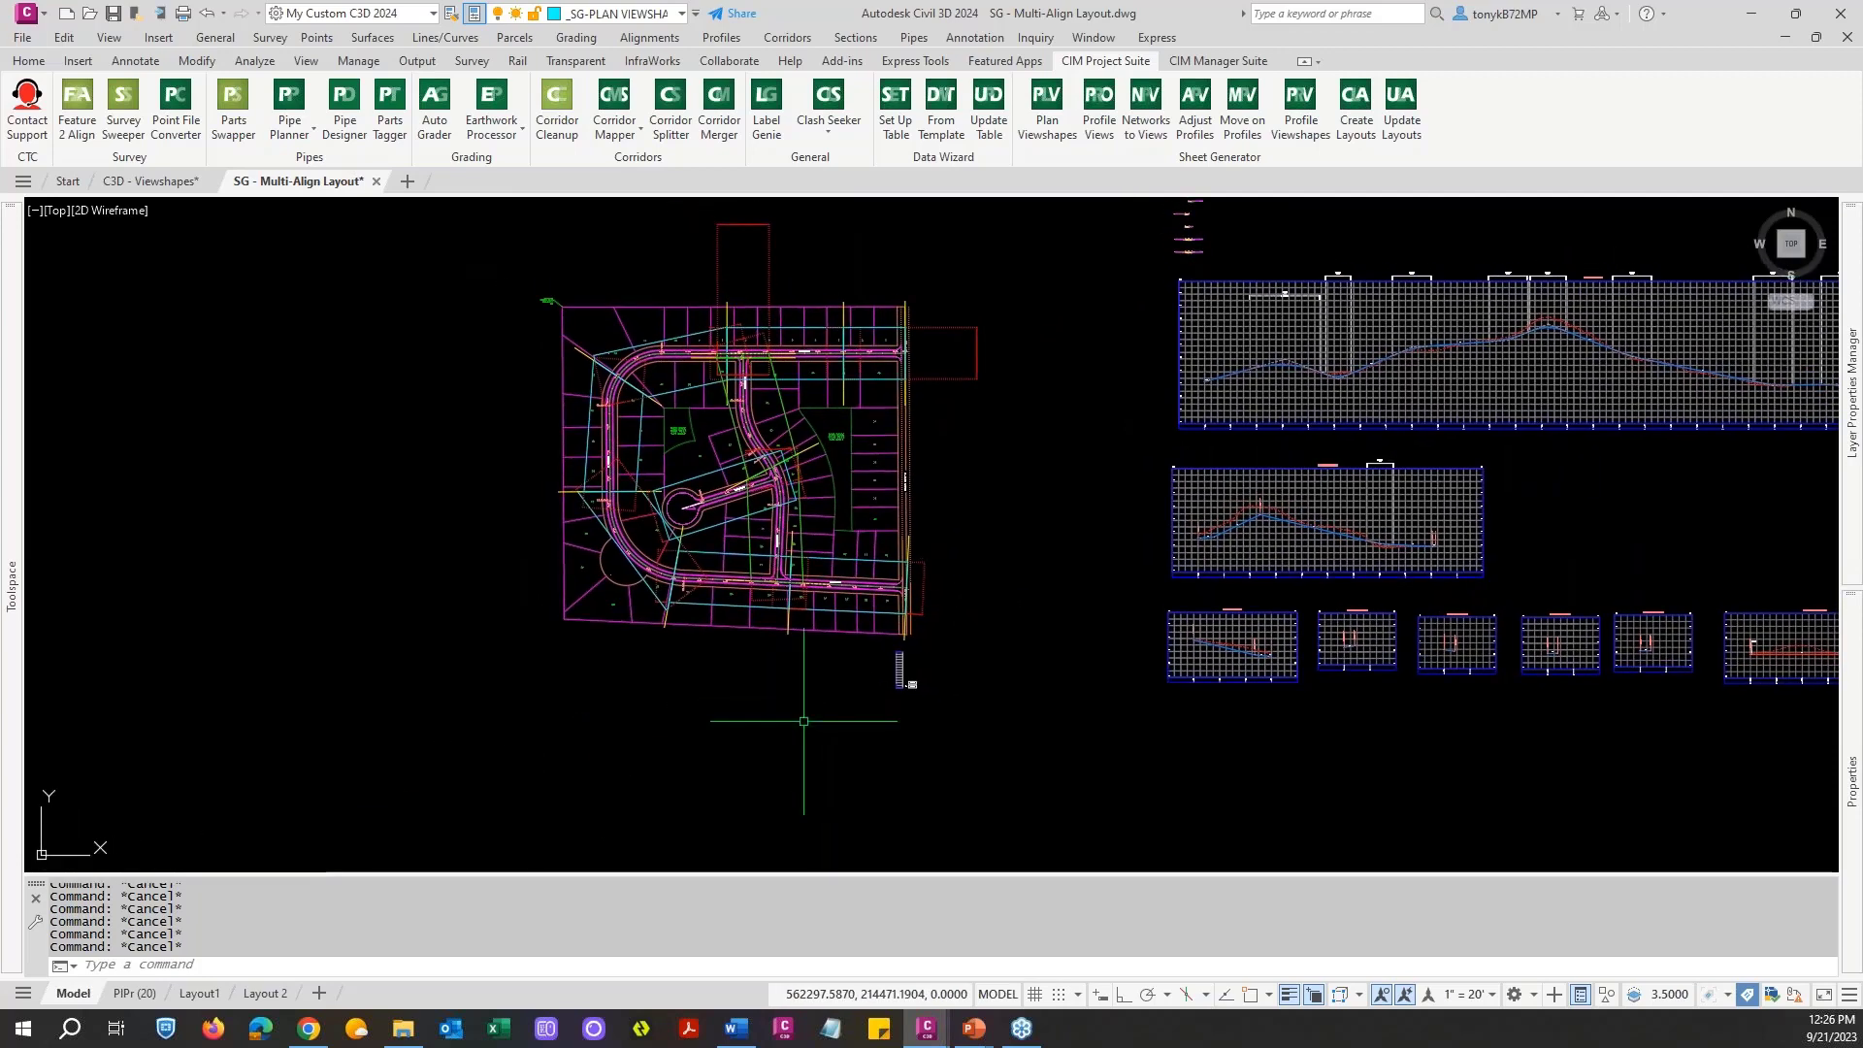